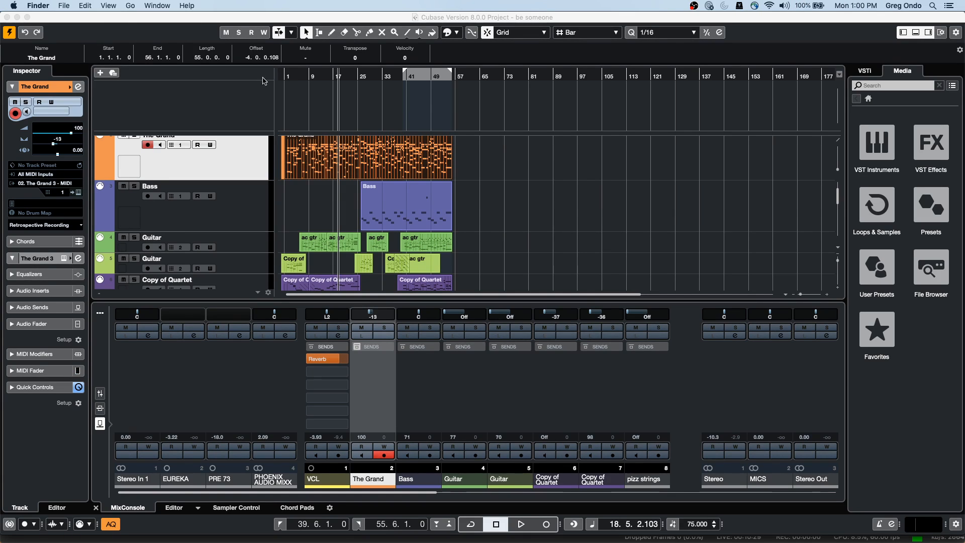
# Zoom in on the project timeline, place the project cursor at bar 1, and show the channel faders in the MixConsole
pyautogui.moveTo(299, 77); pyautogui.dragTo(283, 92)
pyautogui.click(298, 76)
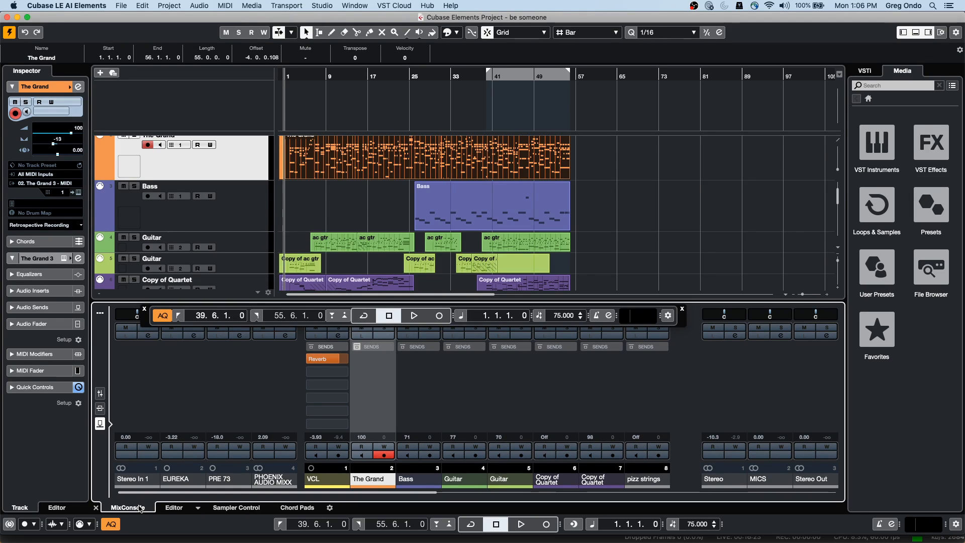
pyautogui.click(100, 393)
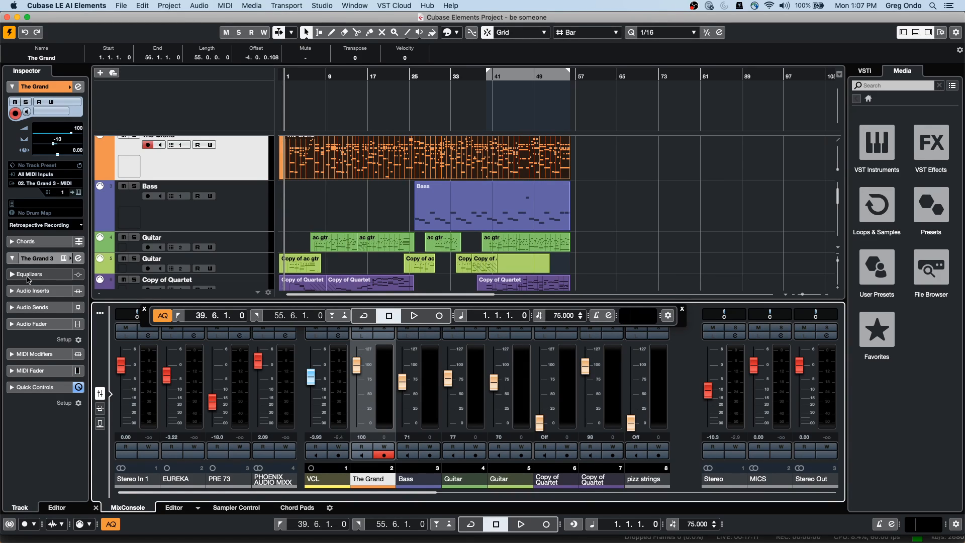
pyautogui.press('super+Tab')
pyautogui.press('super+Tab')
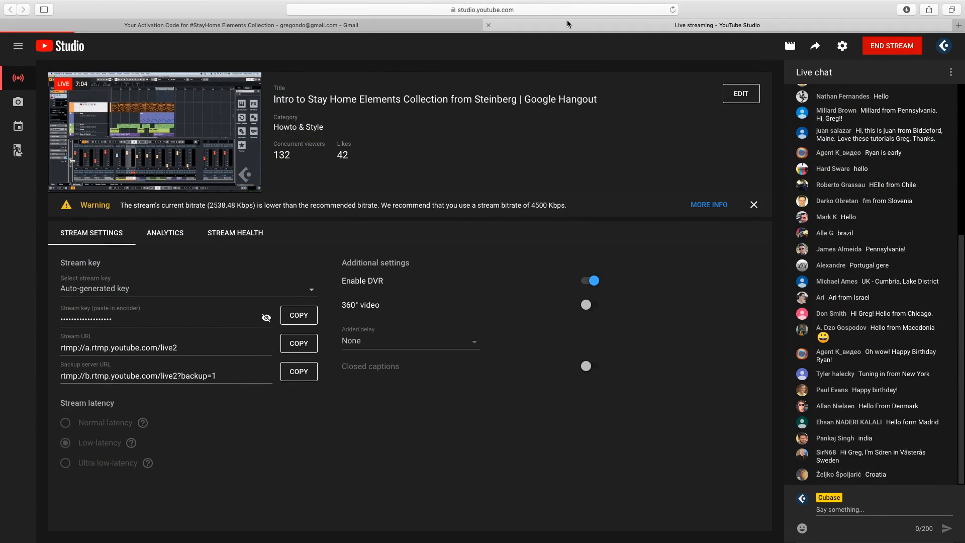
pyautogui.click(426, 25)
pyautogui.press('super+t')
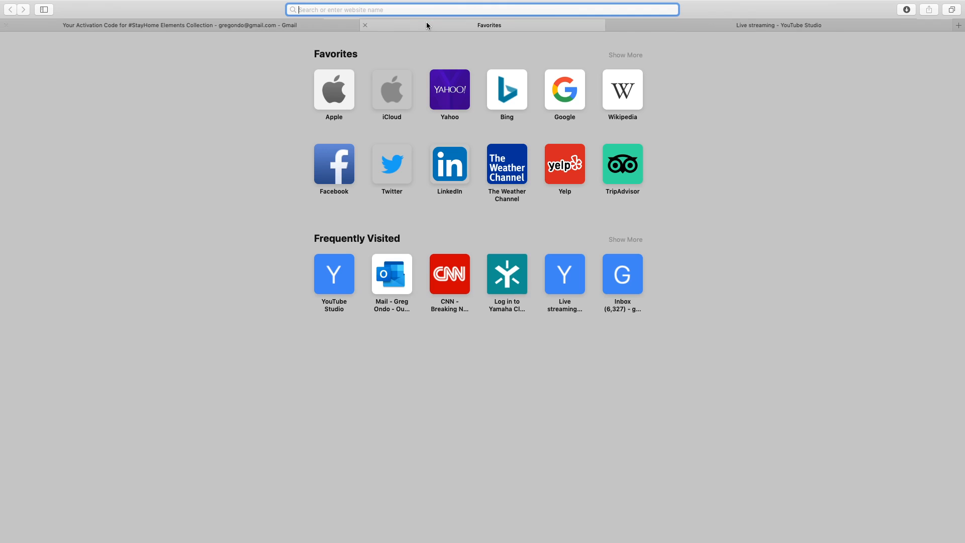
pyautogui.write('www.steinberg')
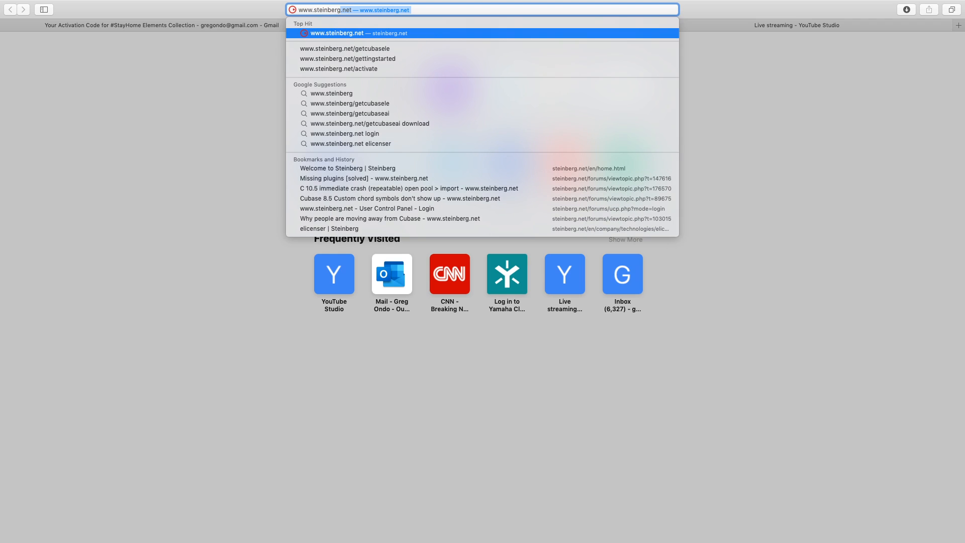
pyautogui.write('.net')
pyautogui.press('Return')
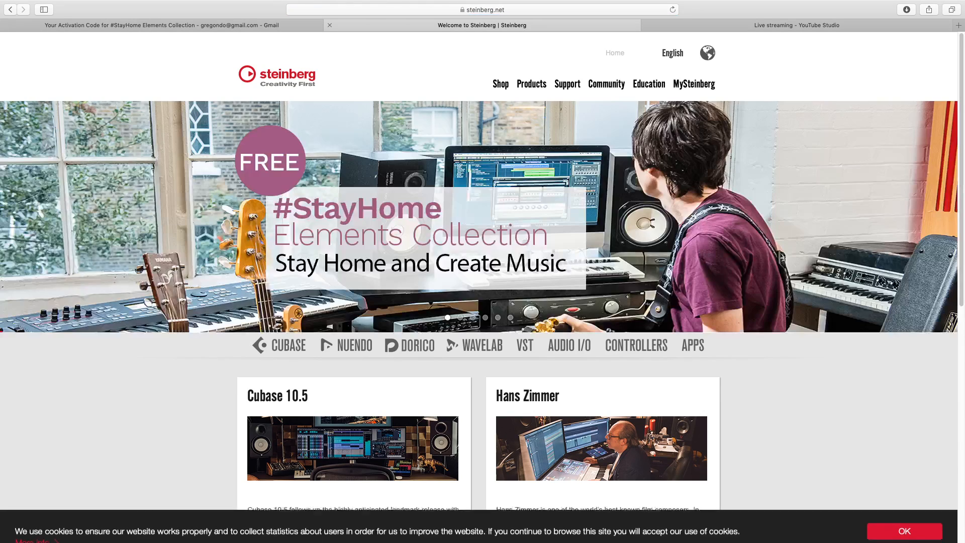
# Open the #StayHome Elements Collection offer page, accept its cookie notice, and show the offer text
pyautogui.click(404, 228)
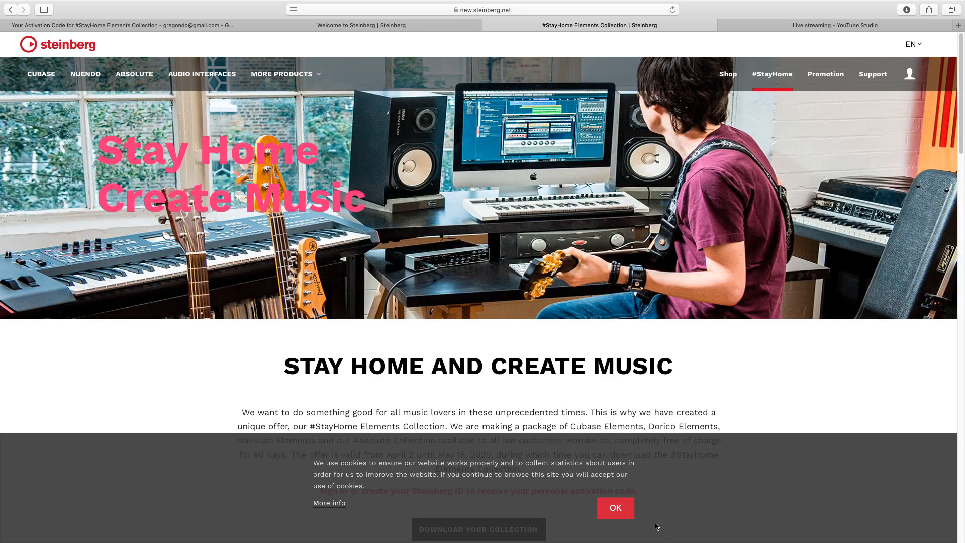
pyautogui.click(618, 509)
pyautogui.scroll(-3, 556, 374)
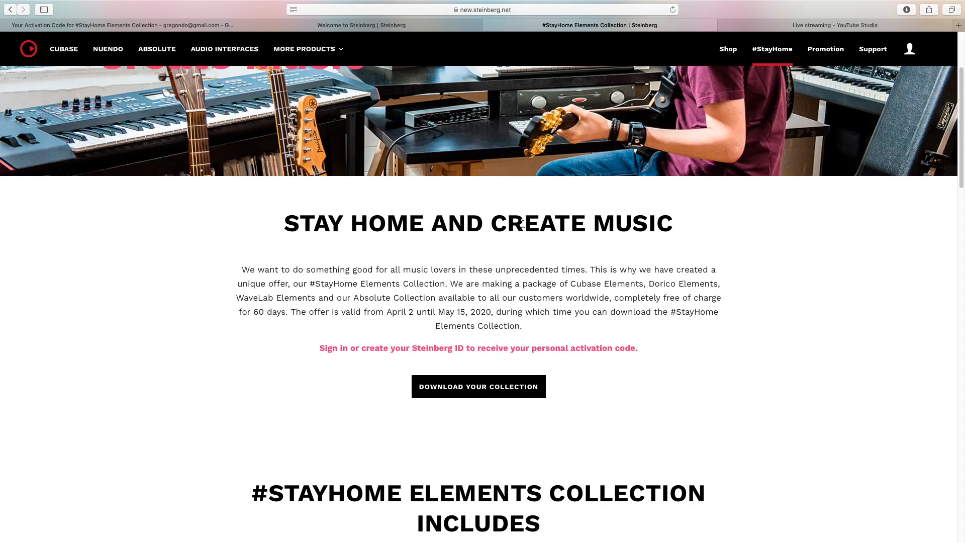
pyautogui.rightClick(804, 25)
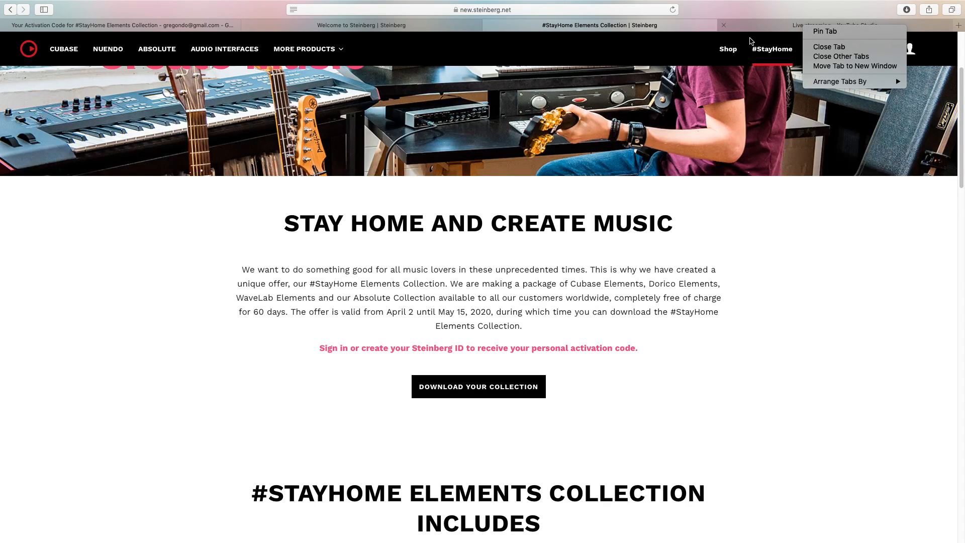
pyautogui.click(781, 240)
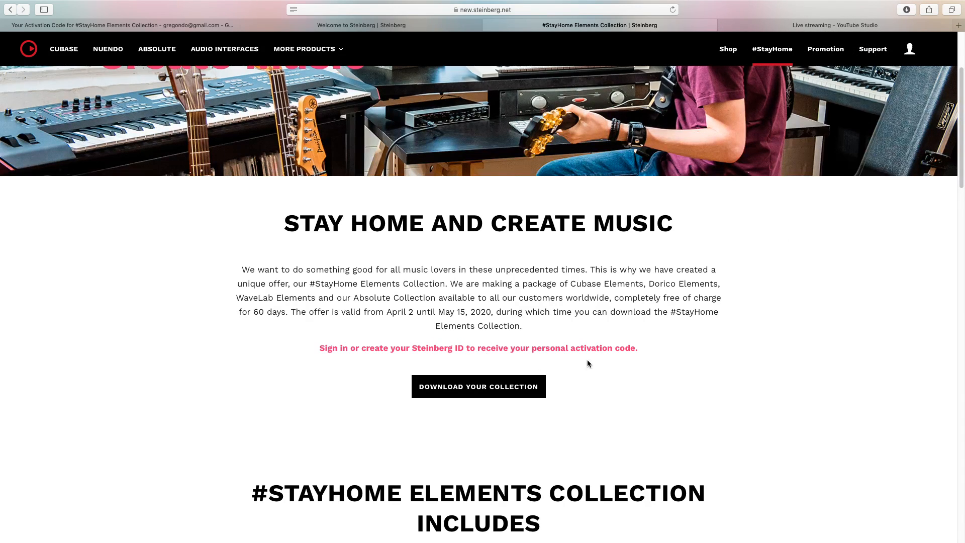
pyautogui.scroll(-3, 623, 364)
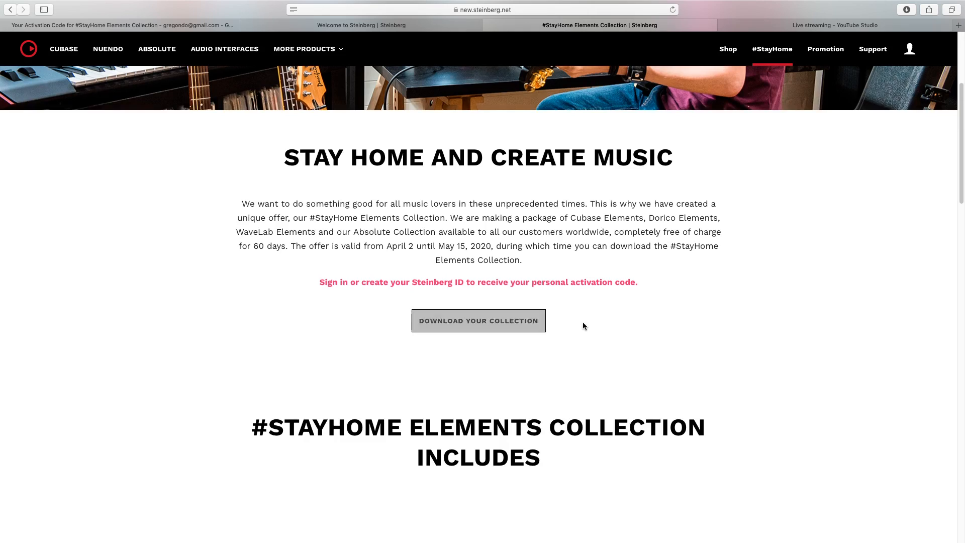
pyautogui.scroll(5, 547, 324)
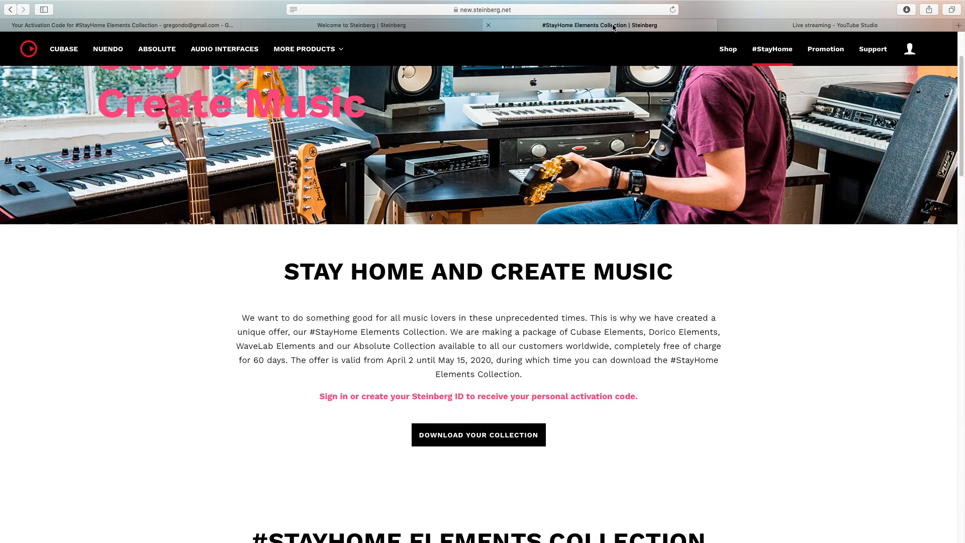
pyautogui.click(797, 24)
pyautogui.click(416, 25)
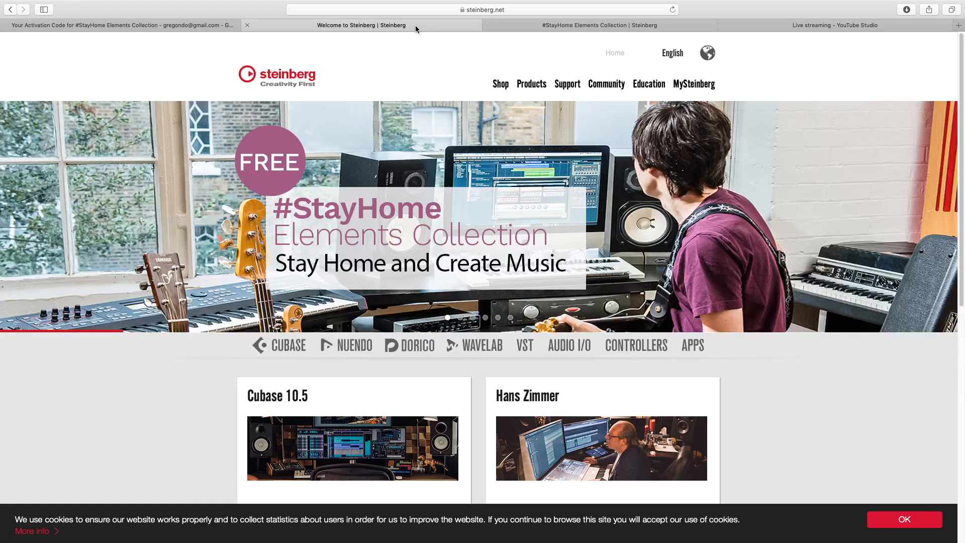
pyautogui.click(549, 28)
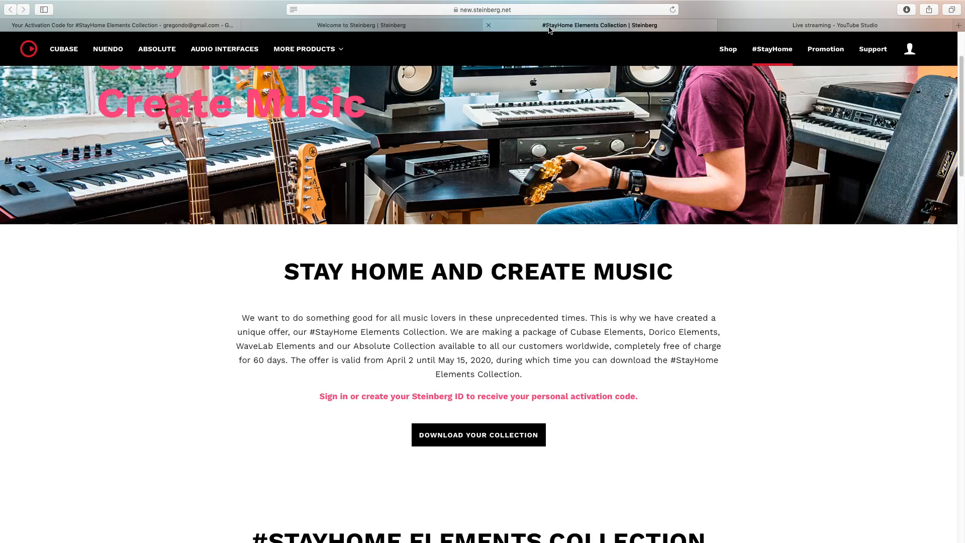
# Open the #StayHome activation code email in Gmail and review its download, installation and activation instructions
pyautogui.click(133, 24)
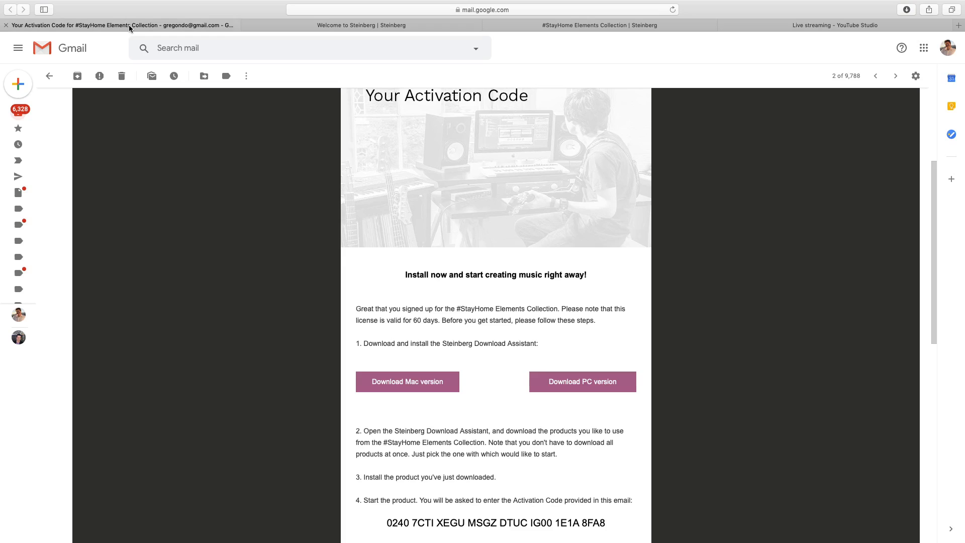
pyautogui.scroll(-1, 498, 294)
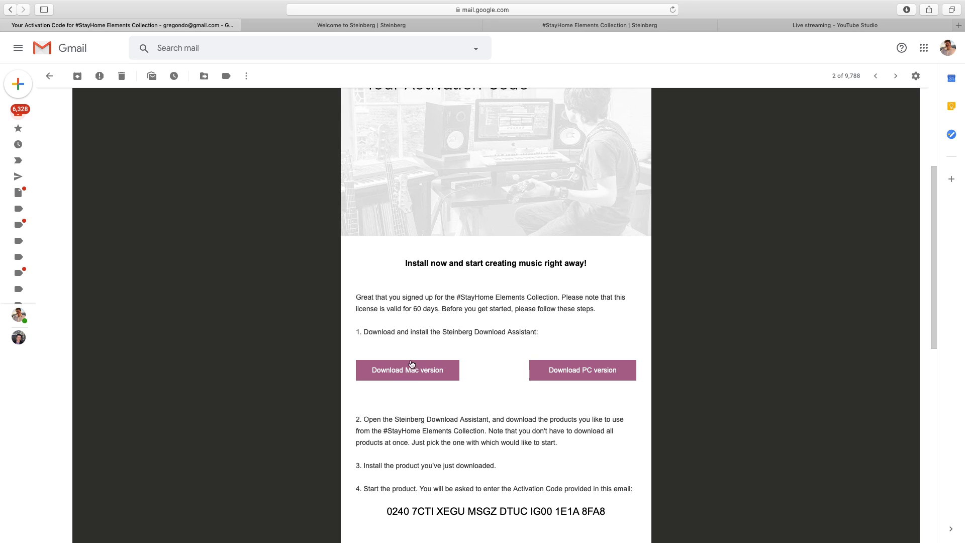
pyautogui.scroll(-3, 417, 441)
pyautogui.scroll(7, 420, 437)
pyautogui.scroll(-2, 422, 432)
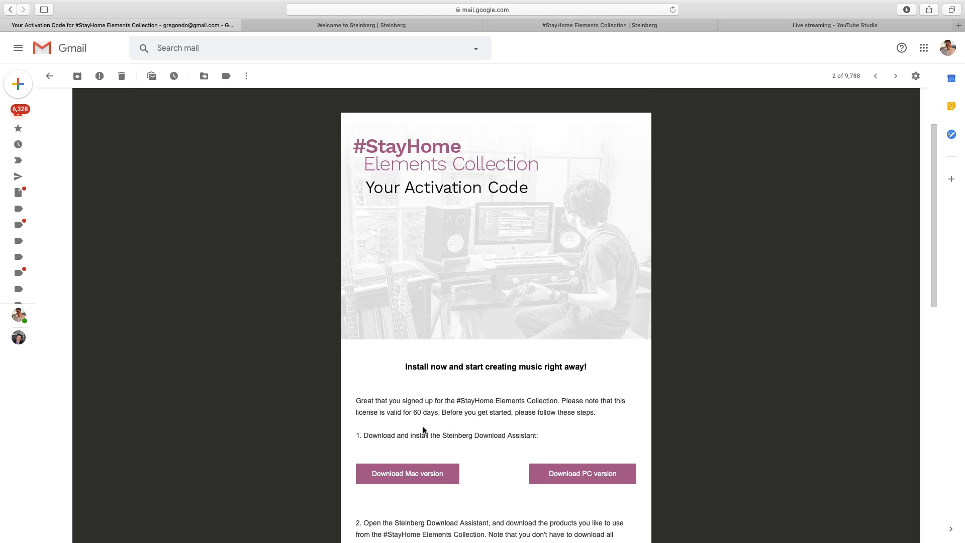
pyautogui.scroll(-5, 424, 430)
pyautogui.scroll(7, 424, 429)
pyautogui.scroll(-2, 423, 429)
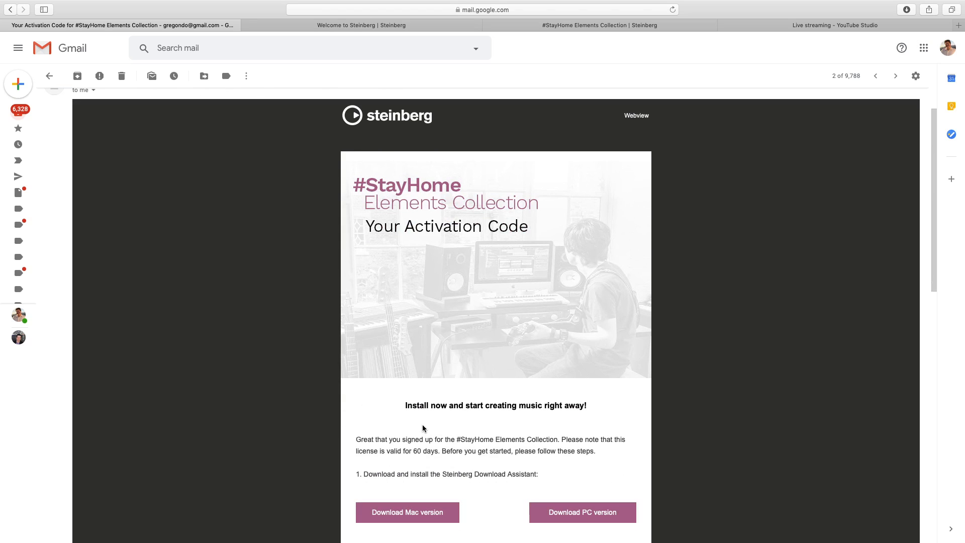
pyautogui.scroll(-4, 422, 425)
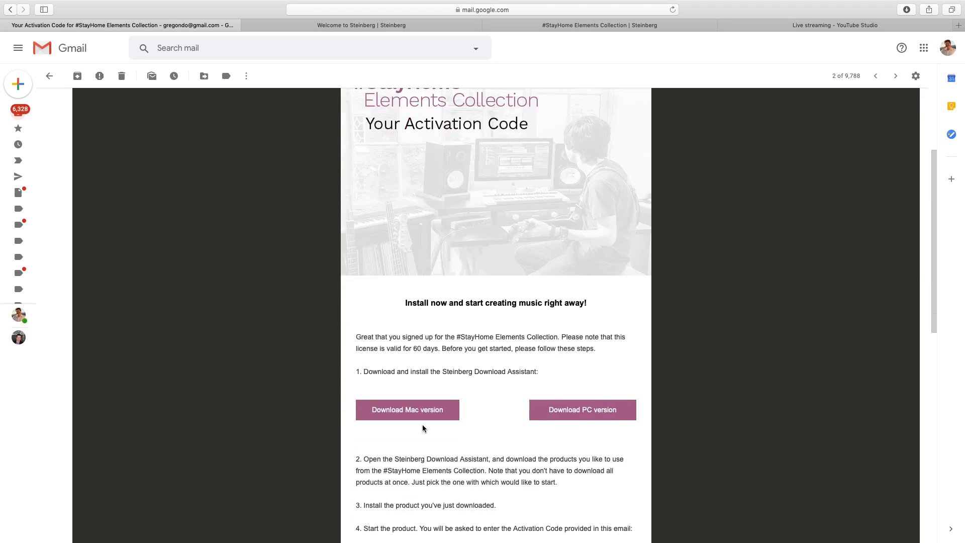
pyautogui.scroll(5, 422, 424)
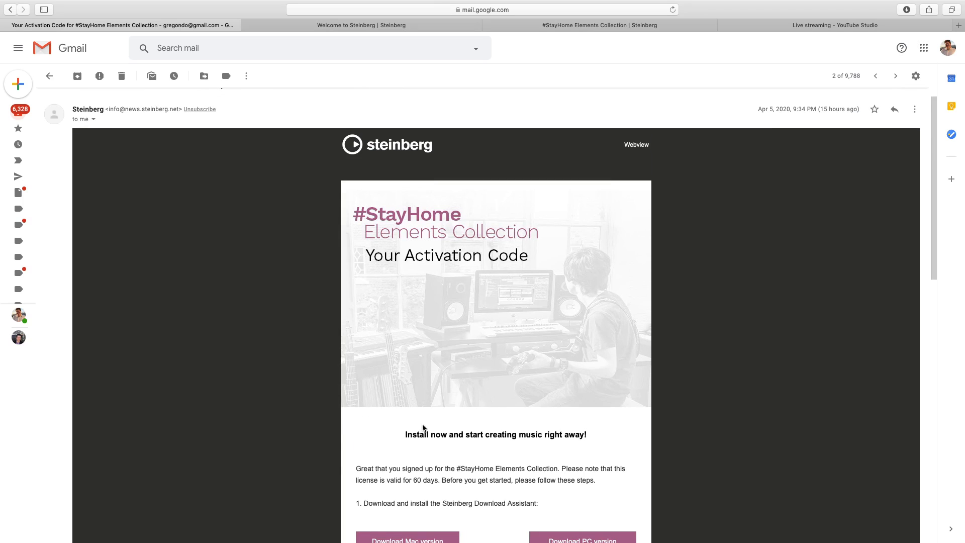
pyautogui.scroll(-2, 421, 424)
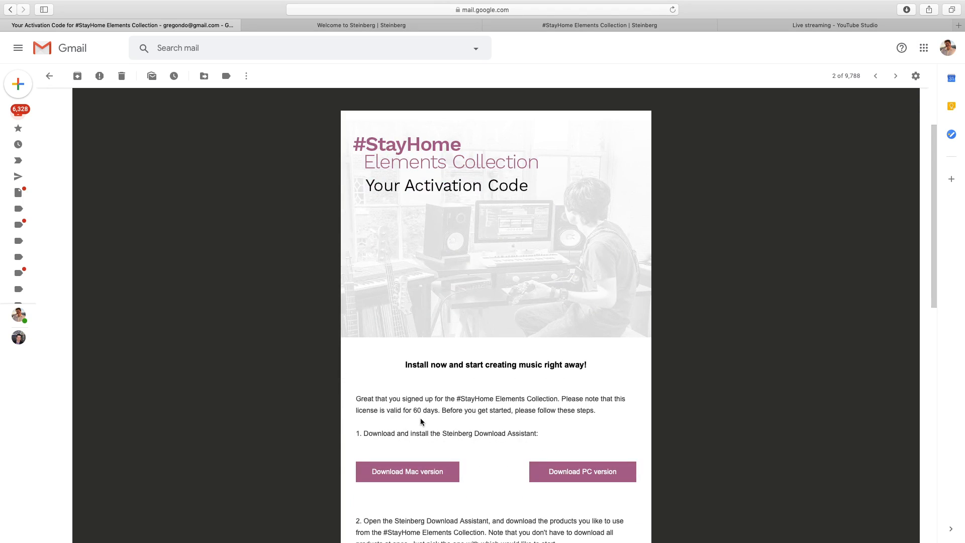
pyautogui.scroll(-4, 421, 422)
pyautogui.scroll(6, 421, 422)
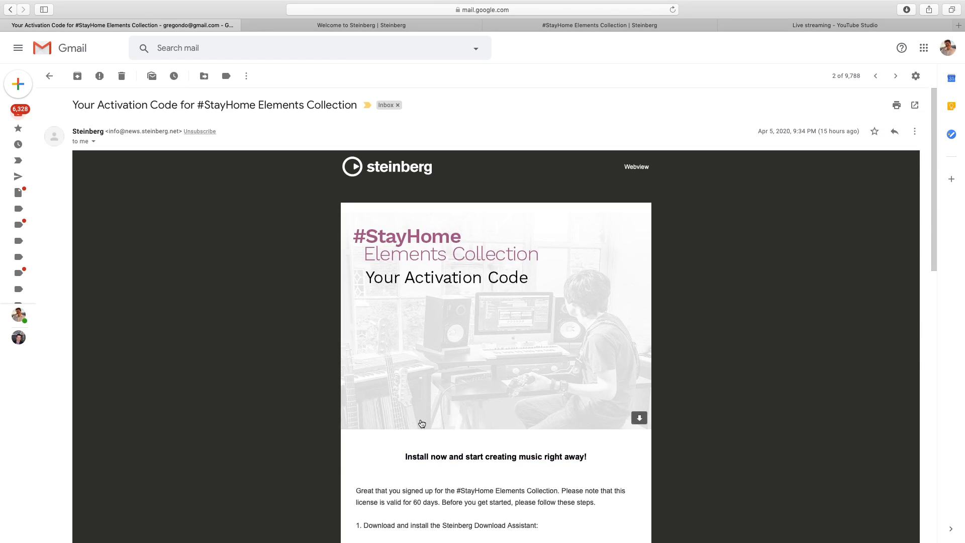
pyautogui.scroll(-2, 422, 424)
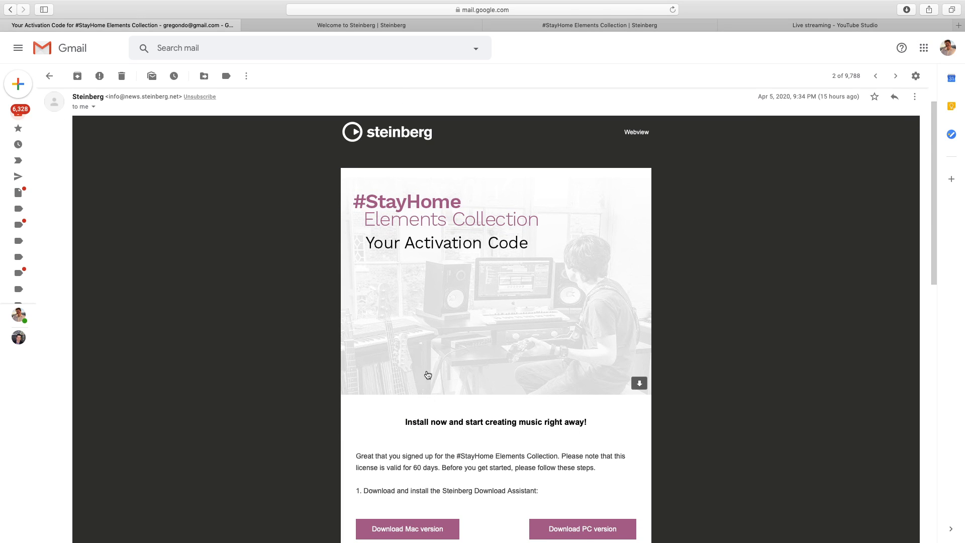
pyautogui.scroll(-1, 422, 376)
pyautogui.scroll(-1, 423, 378)
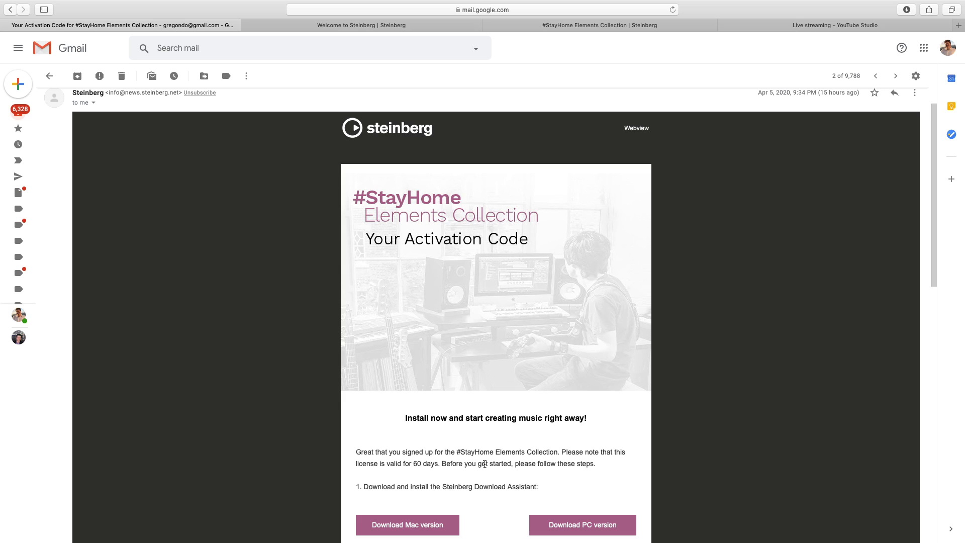
# Switch to Steinberg Download Assistant and view the Absolute 4 VST Collection downloads under #StayHome Elements Collection
pyautogui.press('super+Tab')
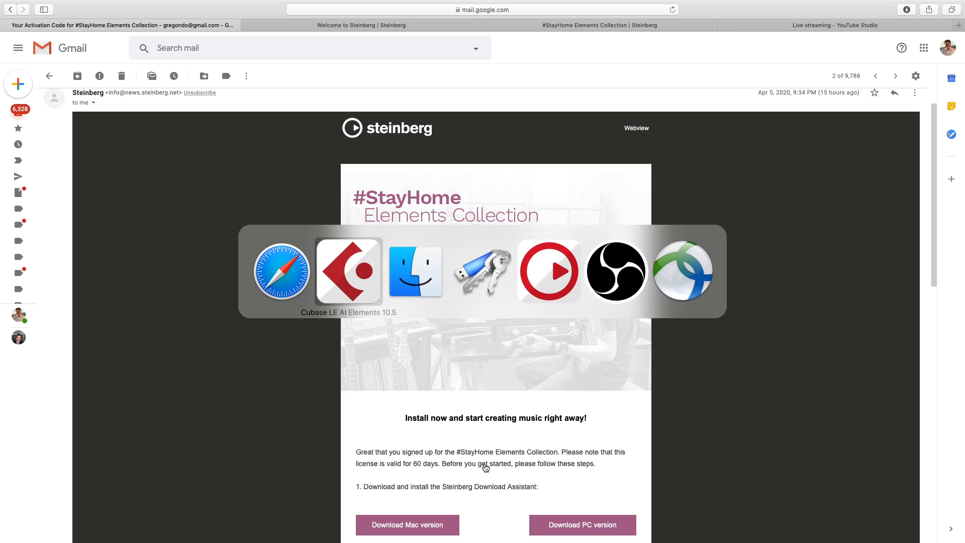
pyautogui.press('super+Tab')
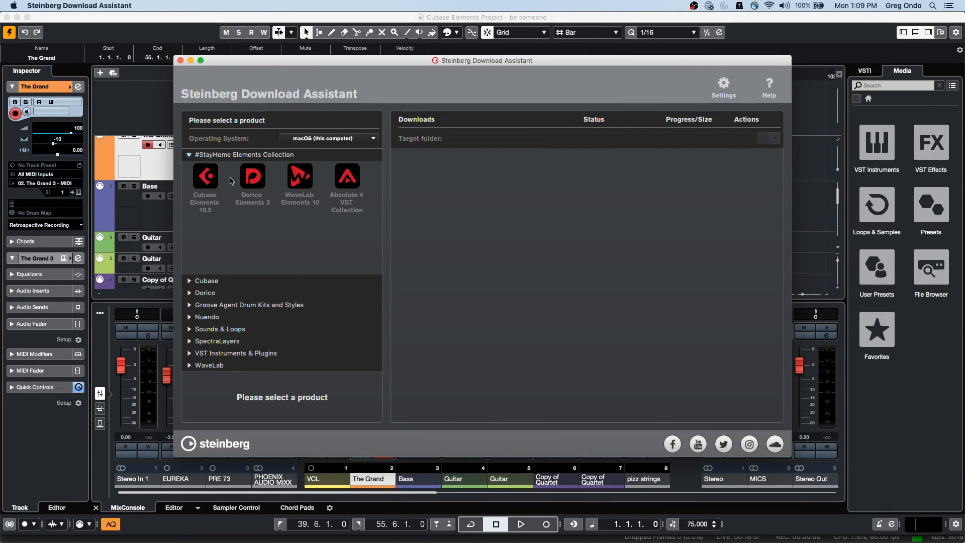
pyautogui.click(189, 156)
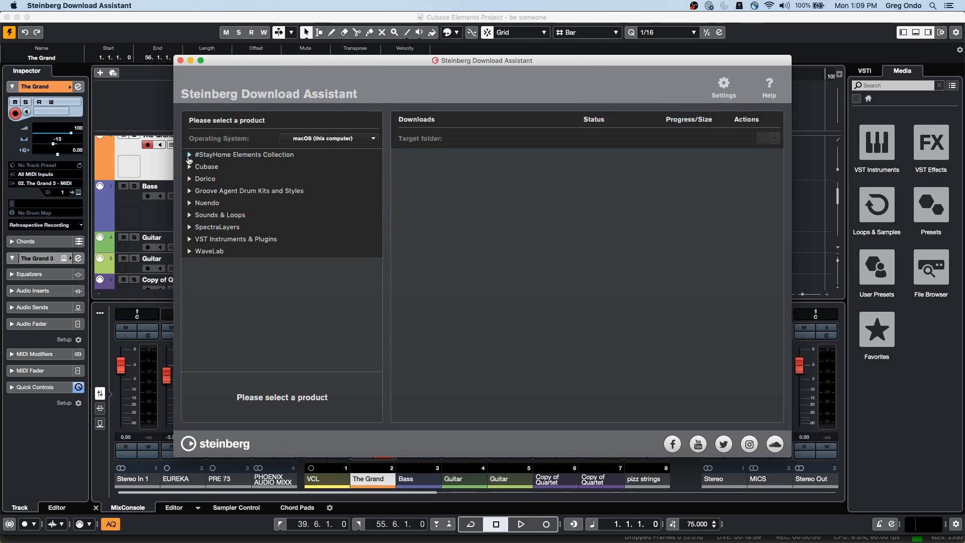
pyautogui.click(189, 156)
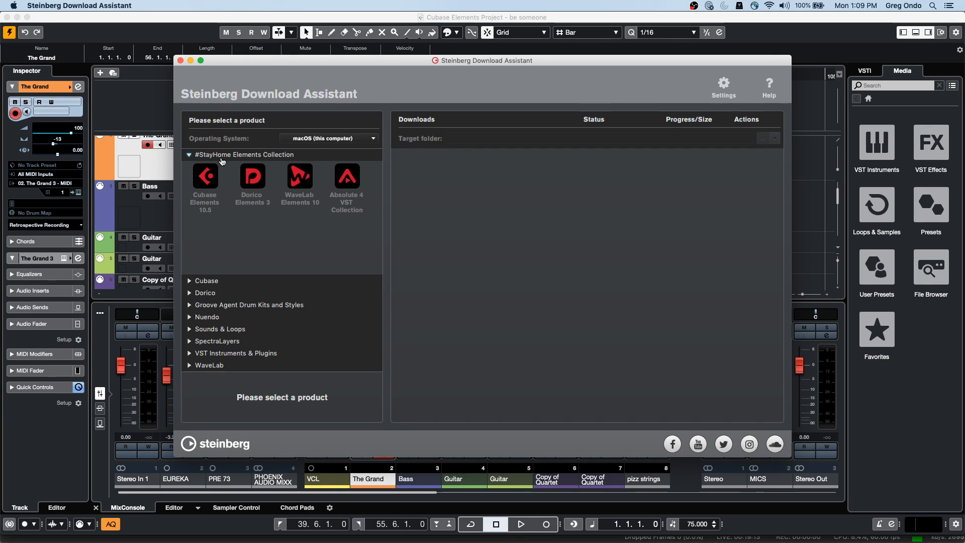
pyautogui.click(349, 182)
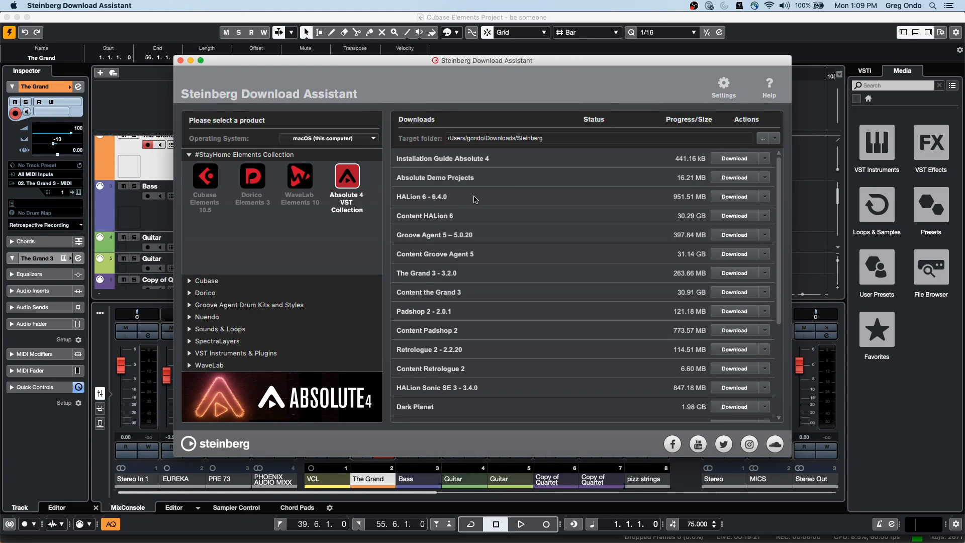
pyautogui.scroll(-1, 472, 203)
pyautogui.scroll(1, 470, 211)
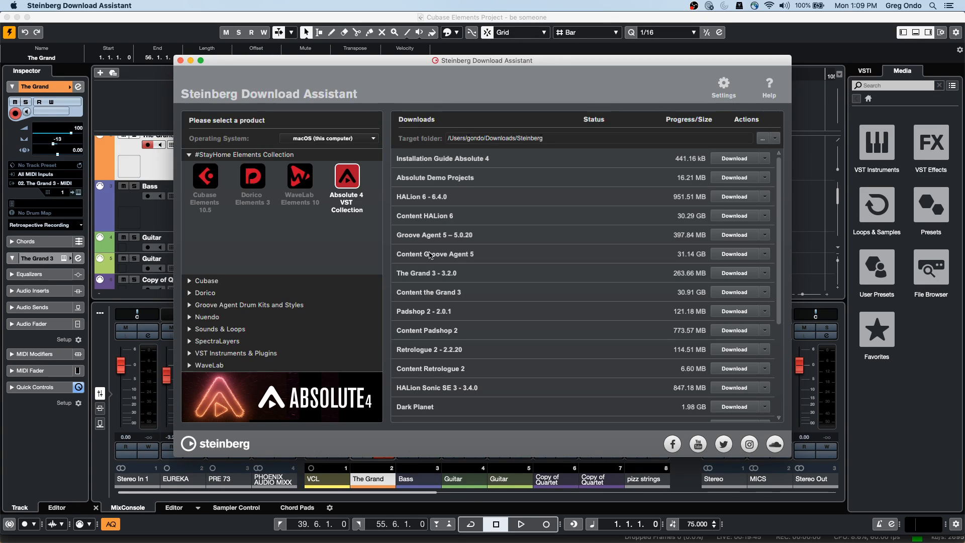
# Switch back to Safari and recheck the numbered setup steps in the activation code email
pyautogui.moveTo(447, 541)
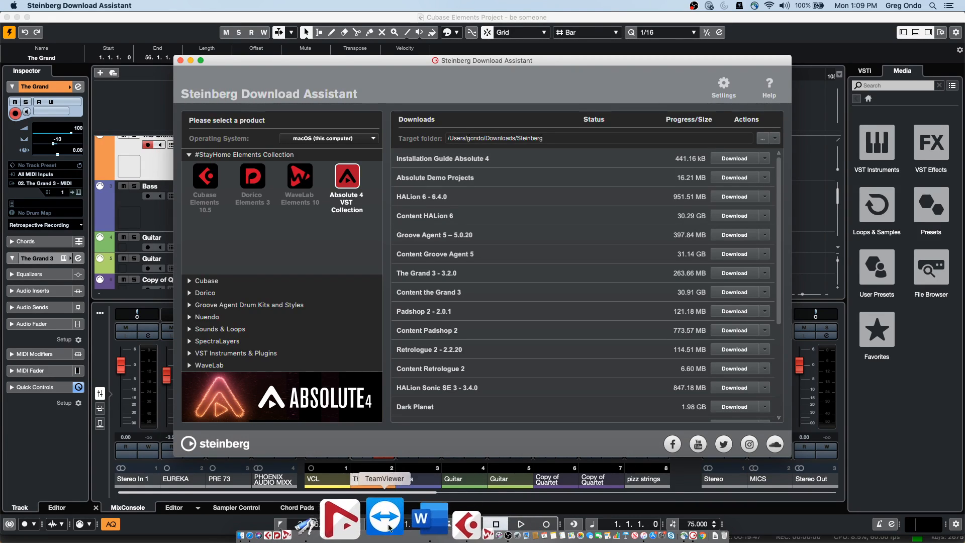
pyautogui.press('super+Tab')
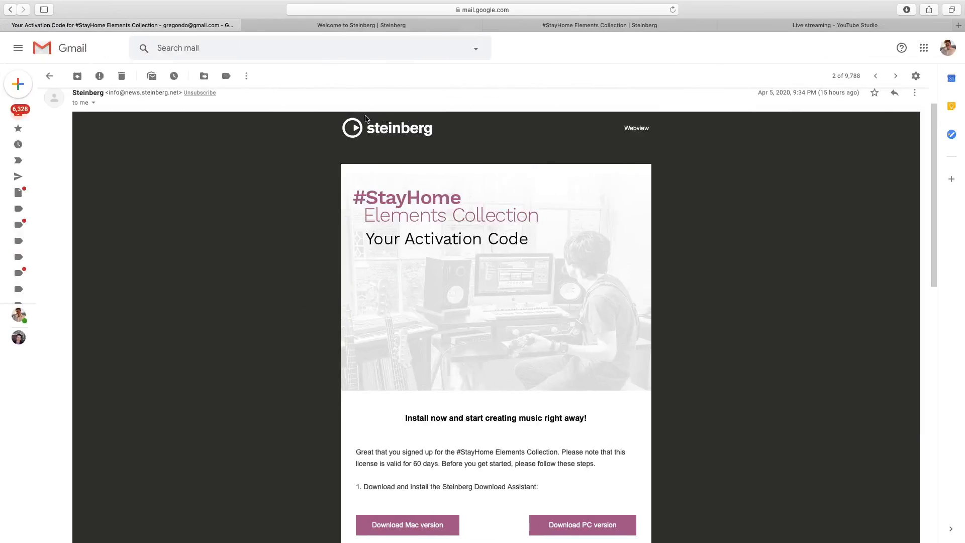
pyautogui.scroll(-5, 396, 316)
pyautogui.scroll(5, 397, 316)
pyautogui.scroll(-5, 397, 315)
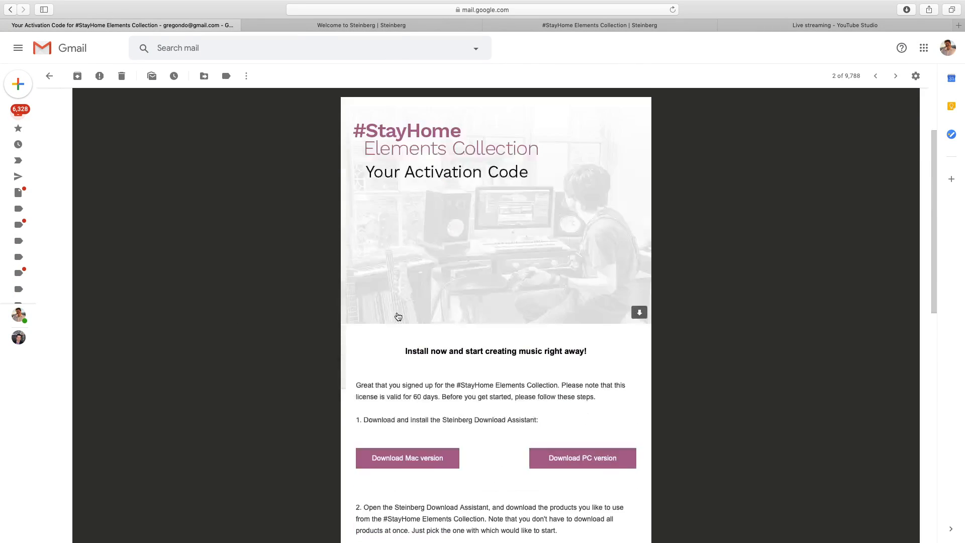
pyautogui.scroll(-5, 420, 419)
pyautogui.scroll(10, 448, 402)
# Open eLicenser Control Center, try to start entering an activation code, and acknowledge the notice about running applications
pyautogui.press('super+Tab')
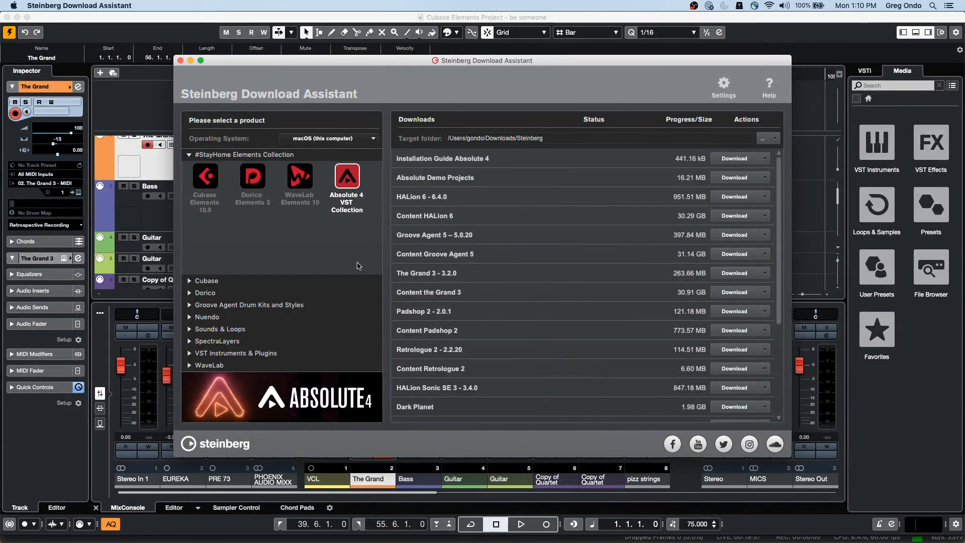
pyautogui.moveTo(409, 542)
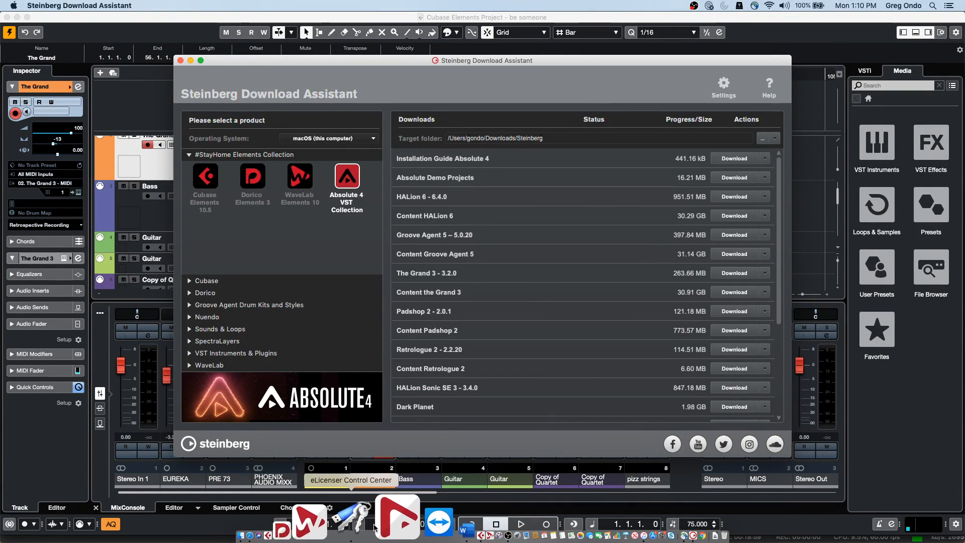
pyautogui.click(369, 526)
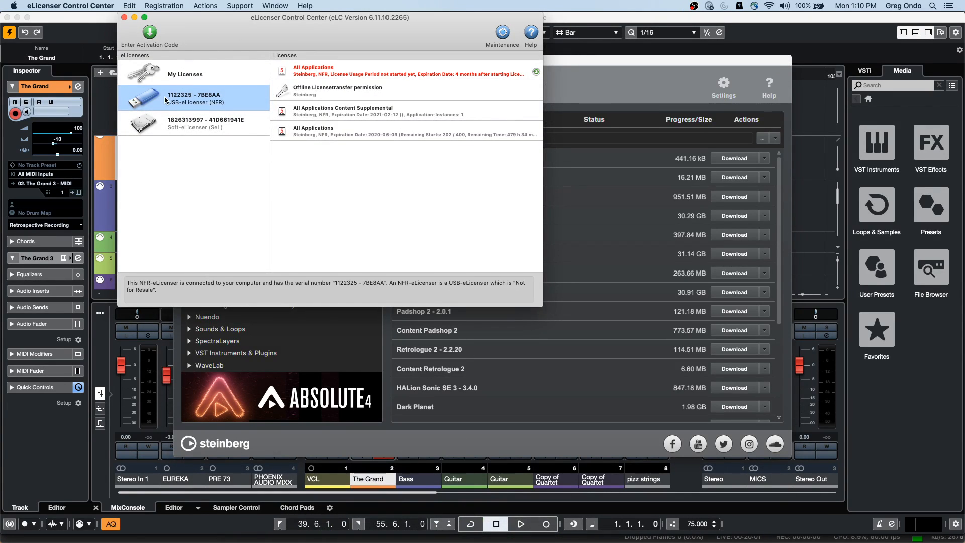
pyautogui.click(156, 38)
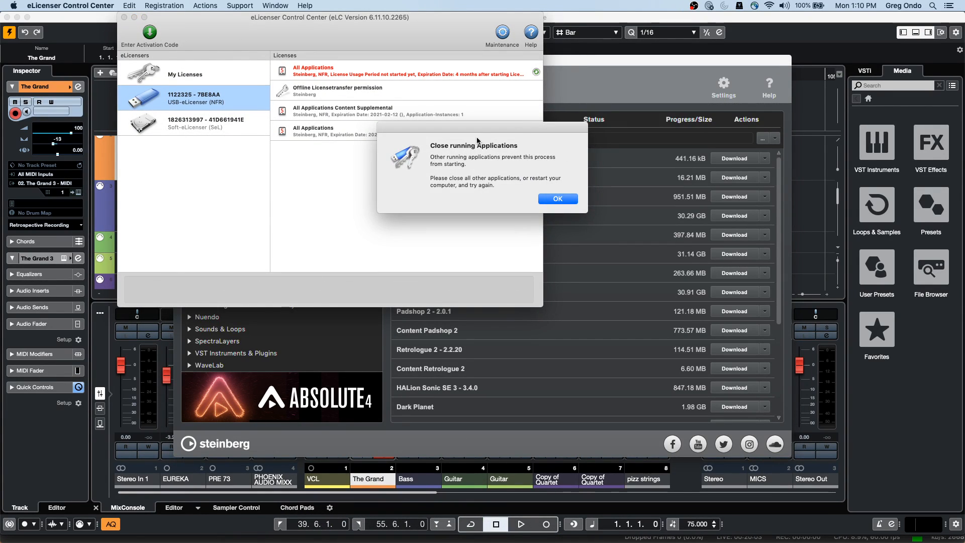
pyautogui.moveTo(475, 135); pyautogui.dragTo(377, 72)
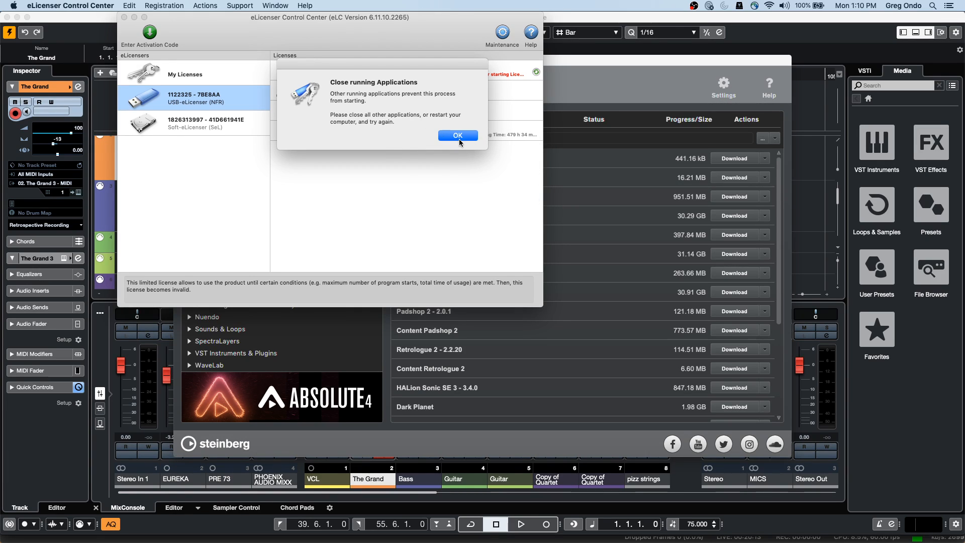
pyautogui.click(458, 136)
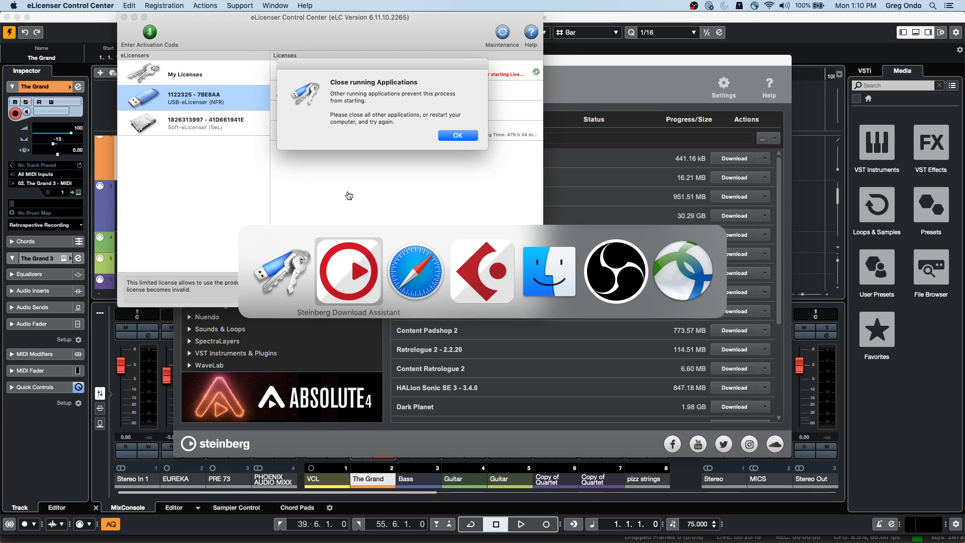
# Switch to Safari to recheck the activation code email, and return to eLicenser Control Center
pyautogui.press('super+Tab')
pyautogui.press('super+Tab')
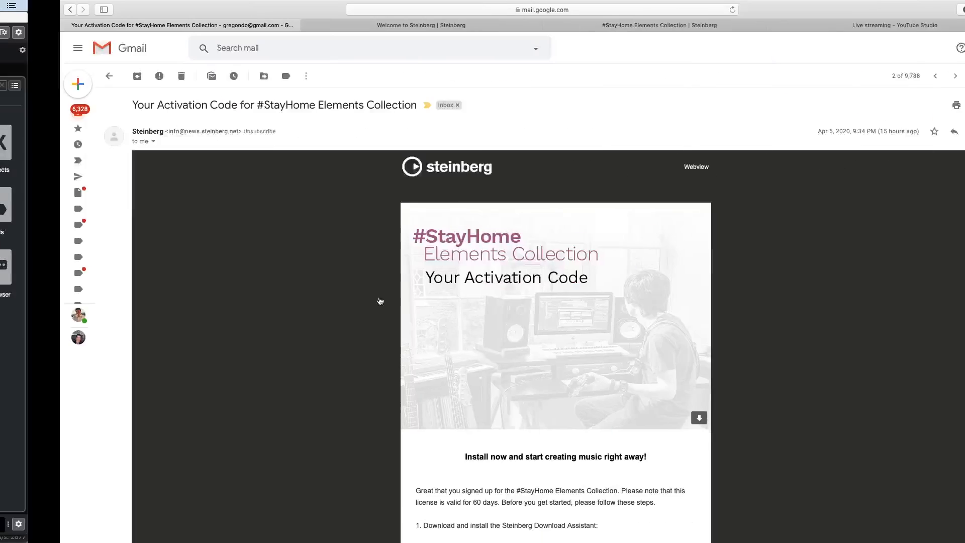
pyautogui.scroll(-7, 472, 452)
pyautogui.scroll(7, 472, 452)
pyautogui.press('super+Tab')
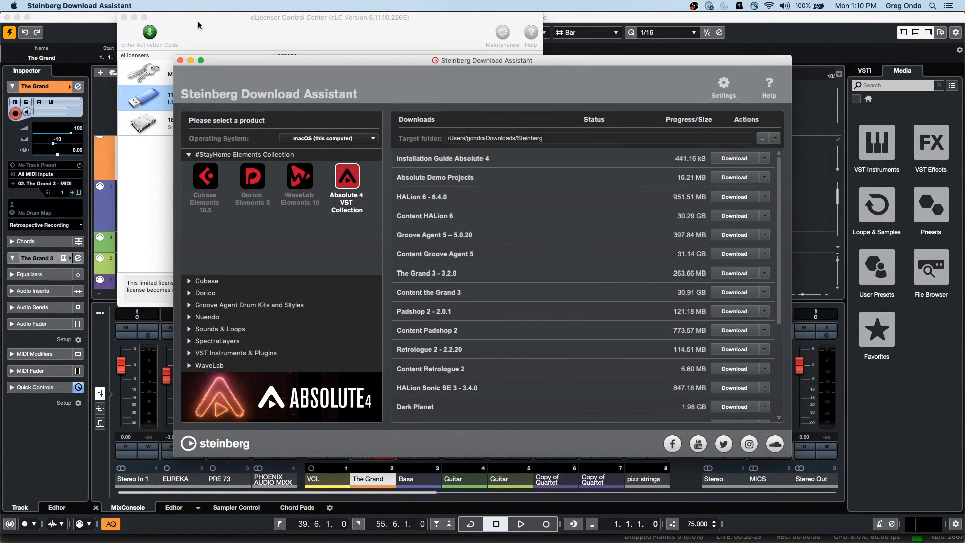
pyautogui.click(197, 24)
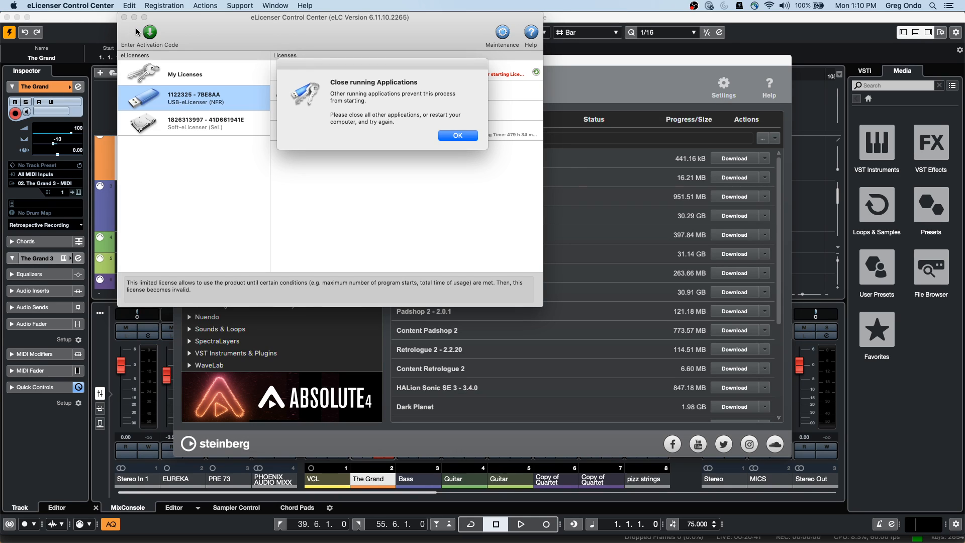
# Switch to the Cubase project, deselect the events, and select the VCL track
pyautogui.click(106, 98)
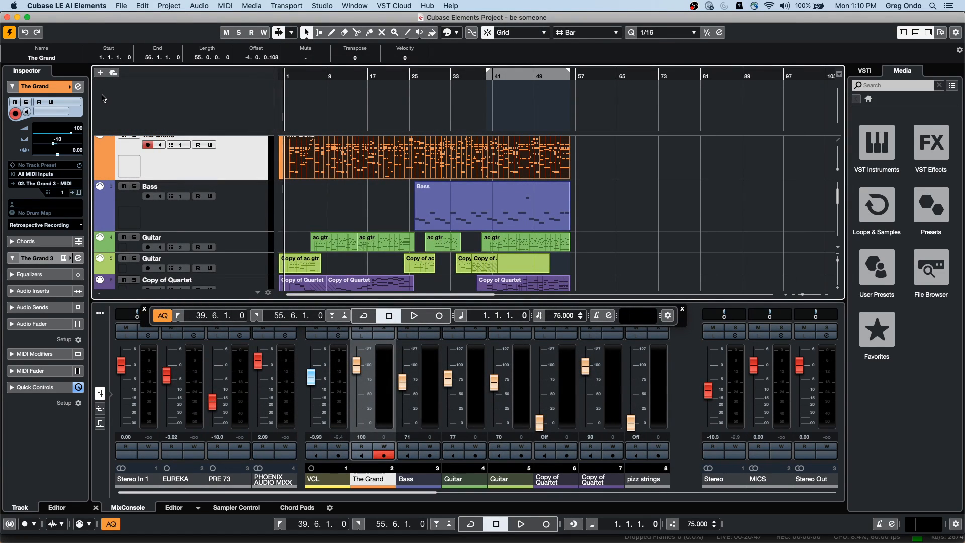
pyautogui.click(341, 197)
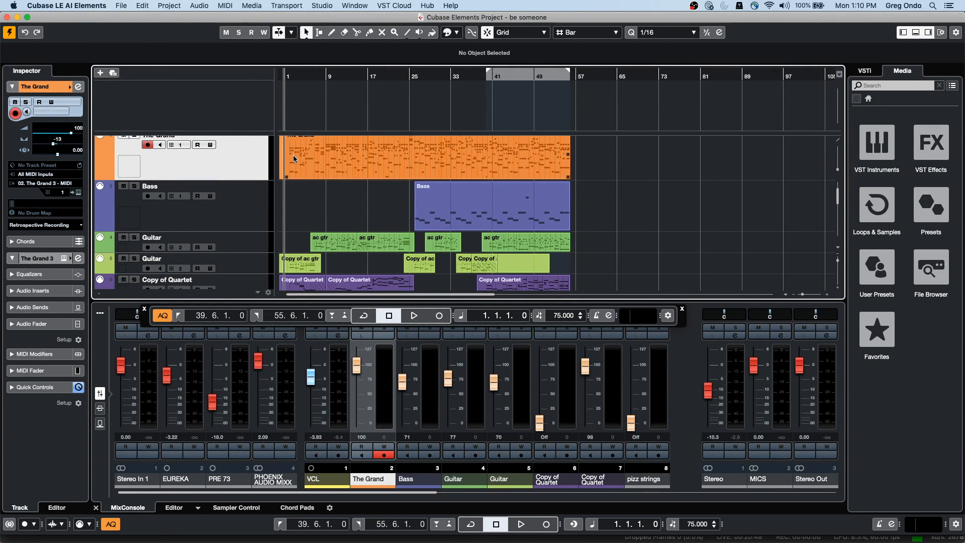
pyautogui.scroll(3, 294, 199)
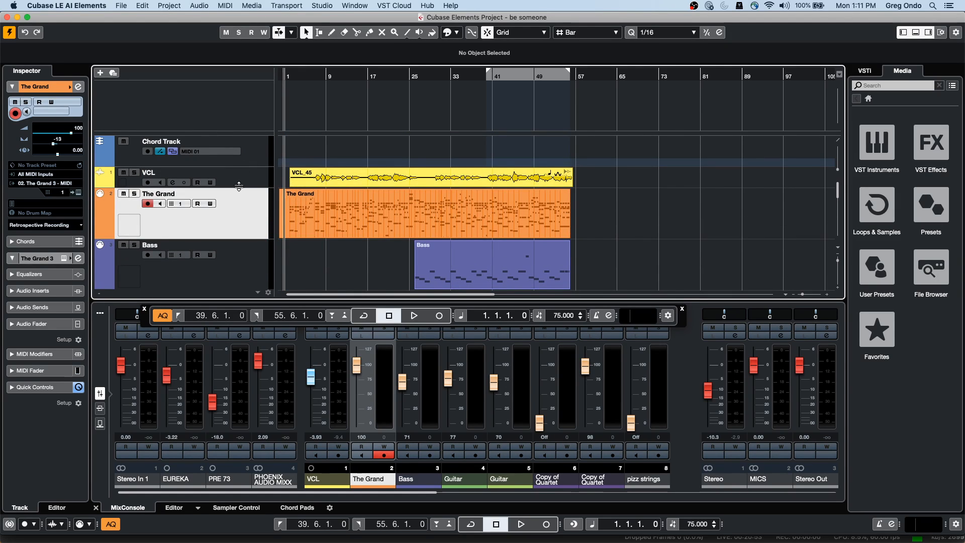
pyautogui.click(240, 179)
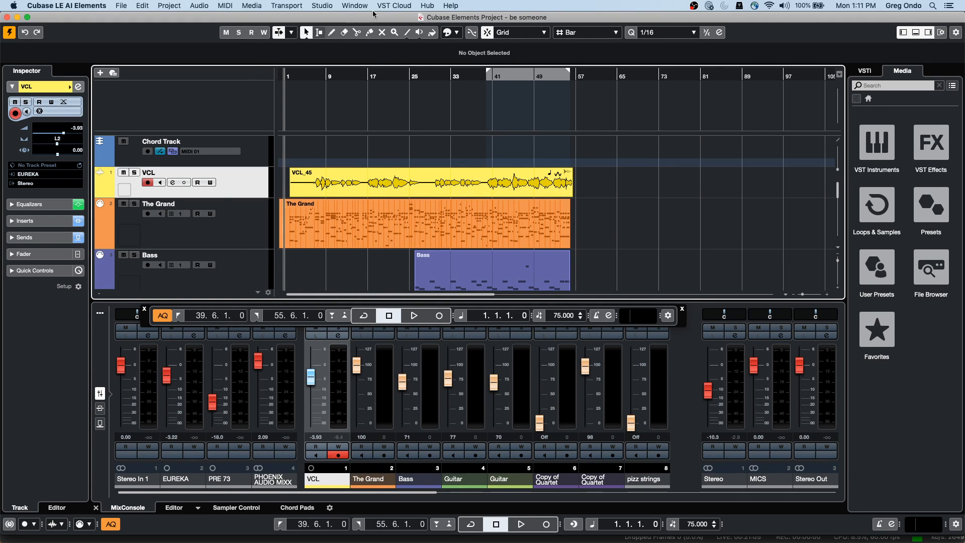
# Review the VST Audio System and Steinberg UR24C pages and the ASIO driver choices in Studio Setup, and close it without changes
pyautogui.click(324, 6)
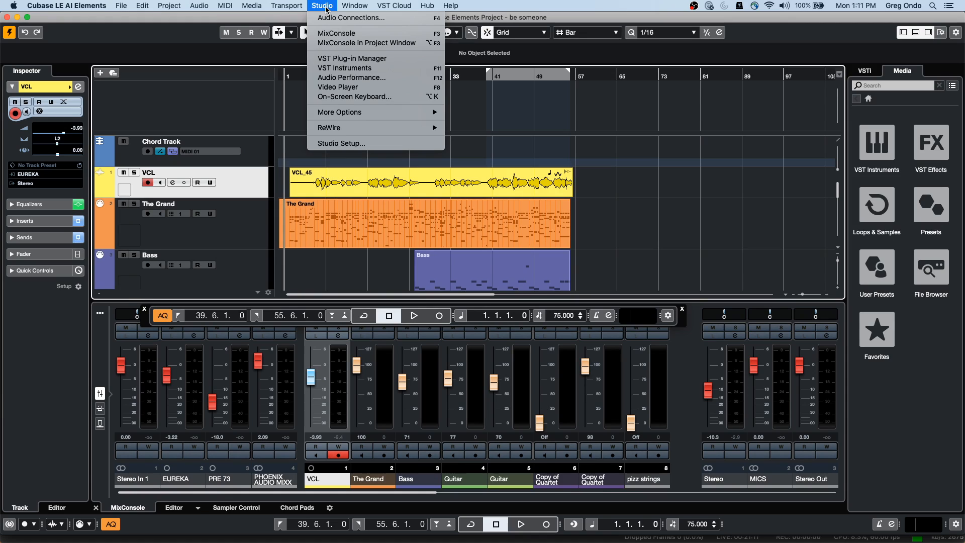
pyautogui.click(335, 144)
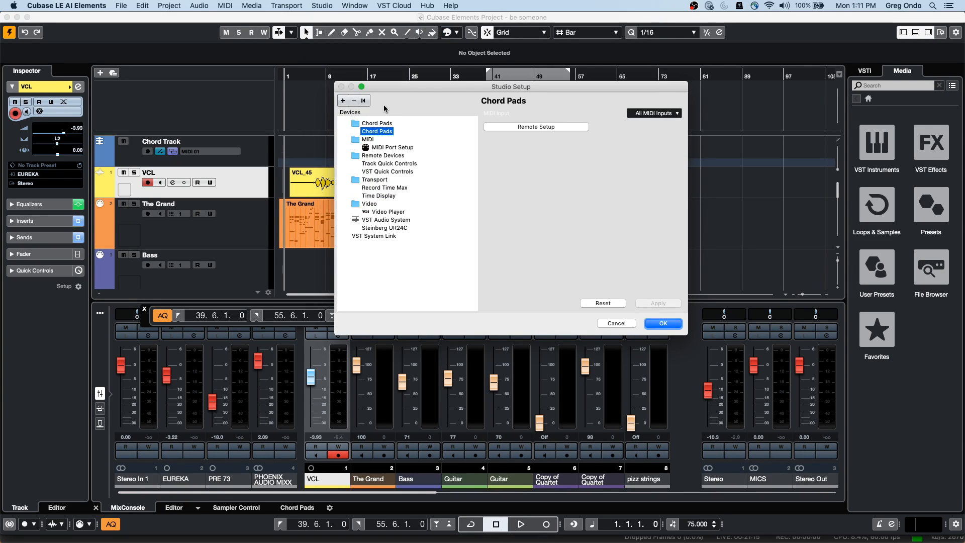
pyautogui.click(405, 221)
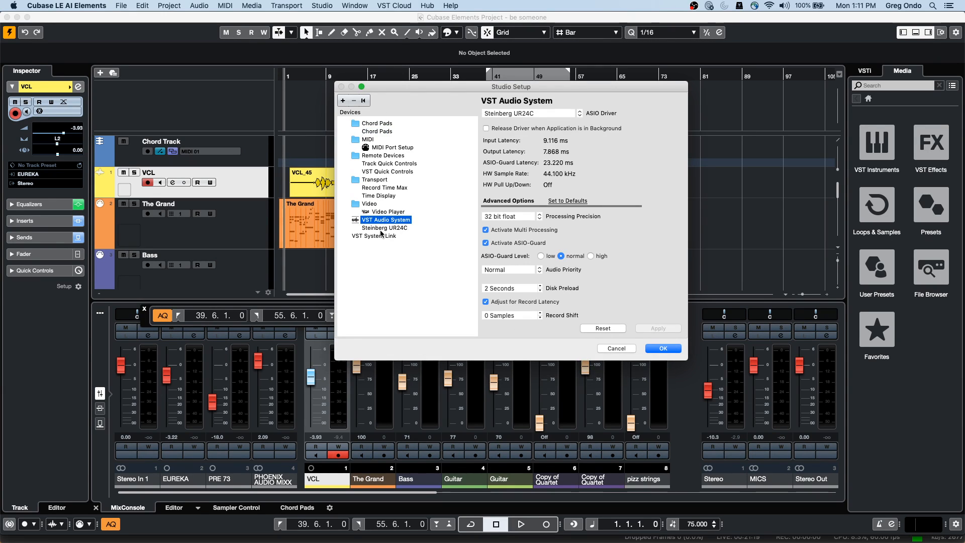
pyautogui.click(382, 229)
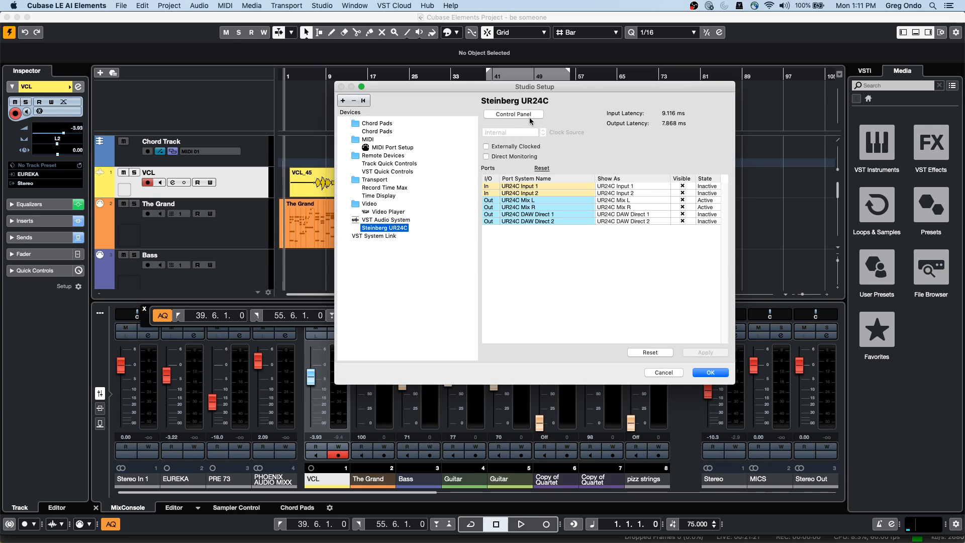
pyautogui.press('Up')
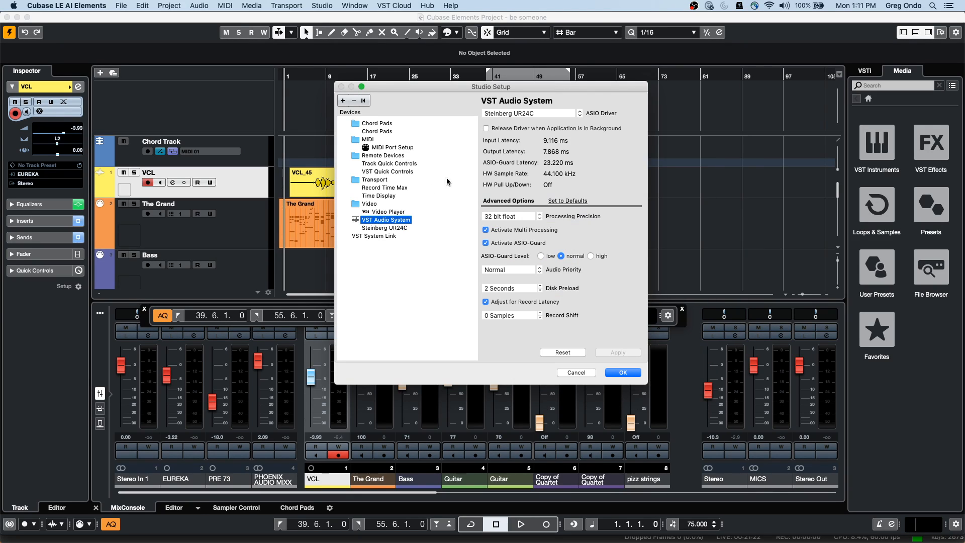
pyautogui.click(526, 114)
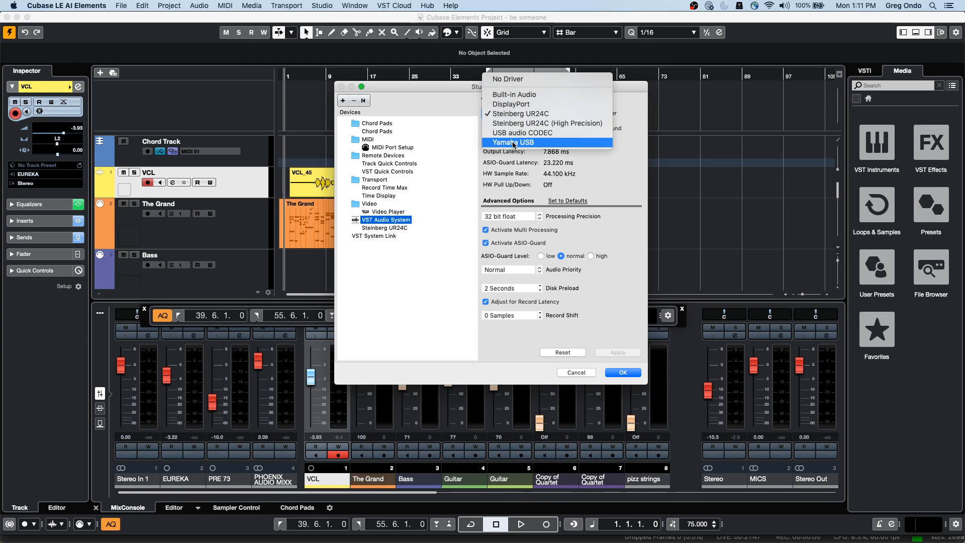
pyautogui.click(447, 106)
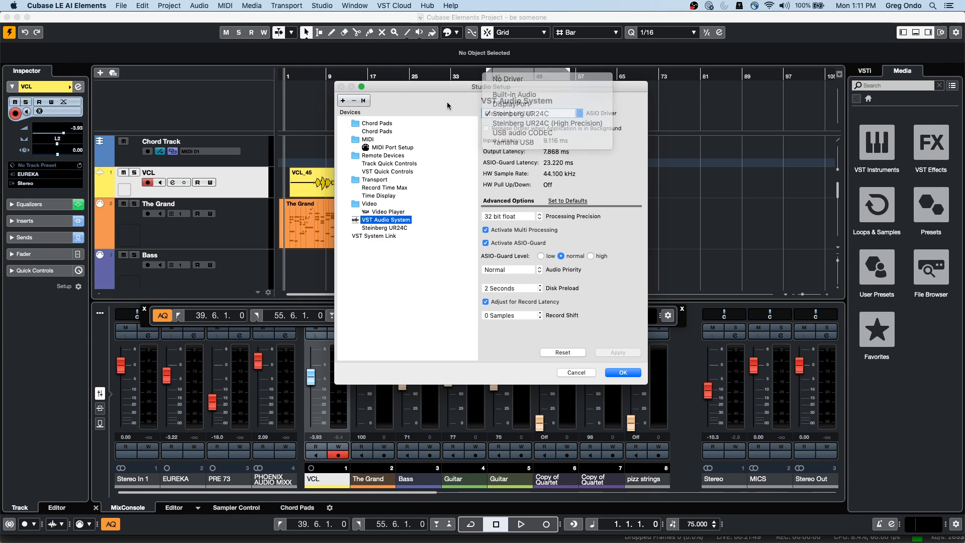
pyautogui.click(577, 372)
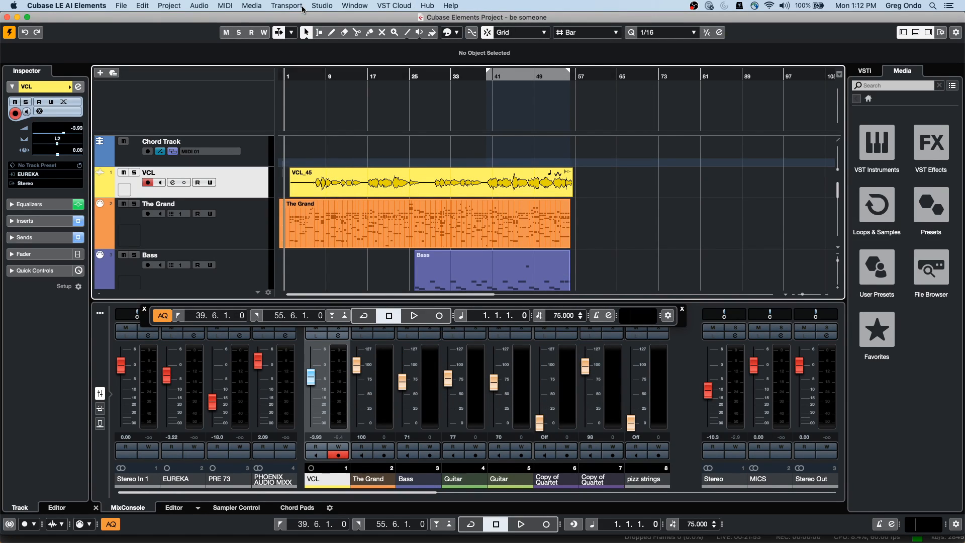
# Open Audio Connections, move its window clear of the mixer, and view the input buses and Stereo In 1's audio device choices
pyautogui.click(333, 6)
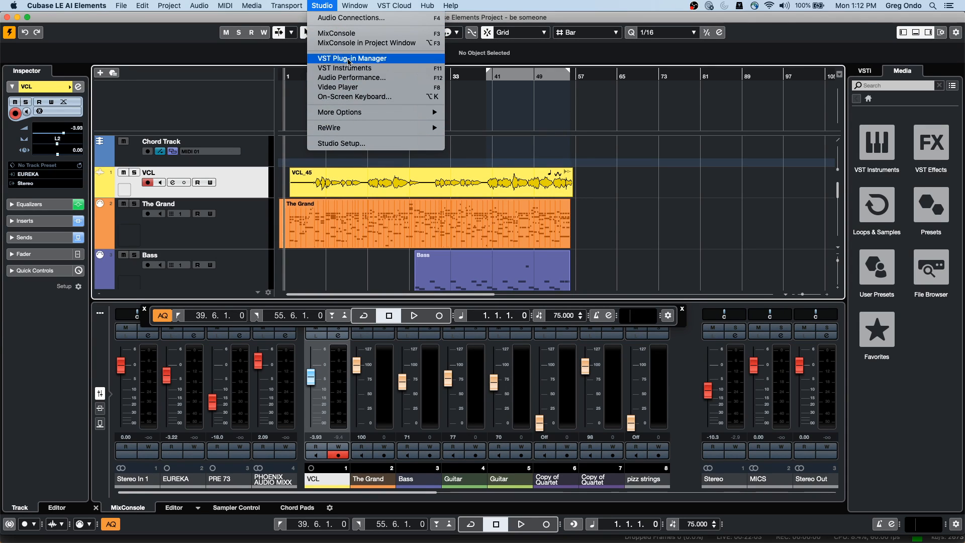
pyautogui.click(339, 18)
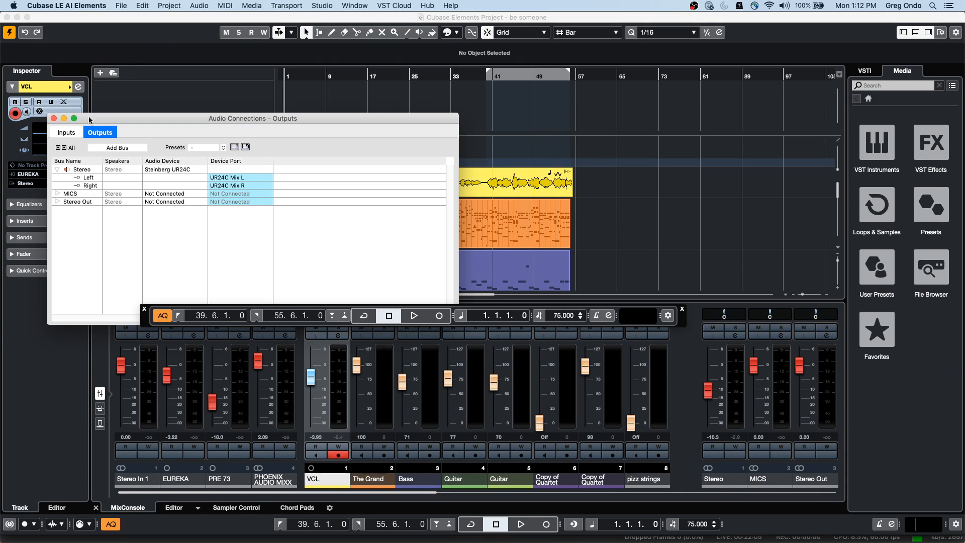
pyautogui.moveTo(148, 118); pyautogui.dragTo(219, 56)
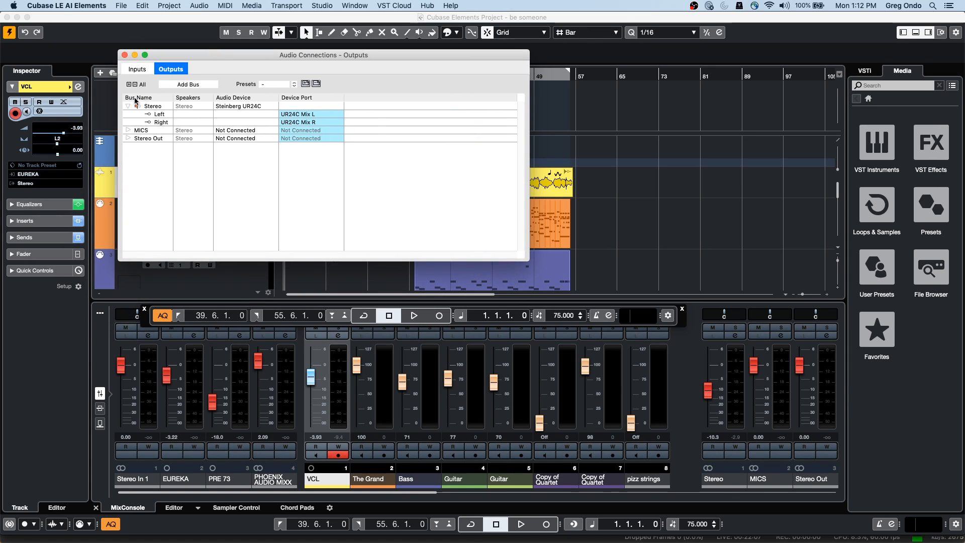
pyautogui.click(138, 70)
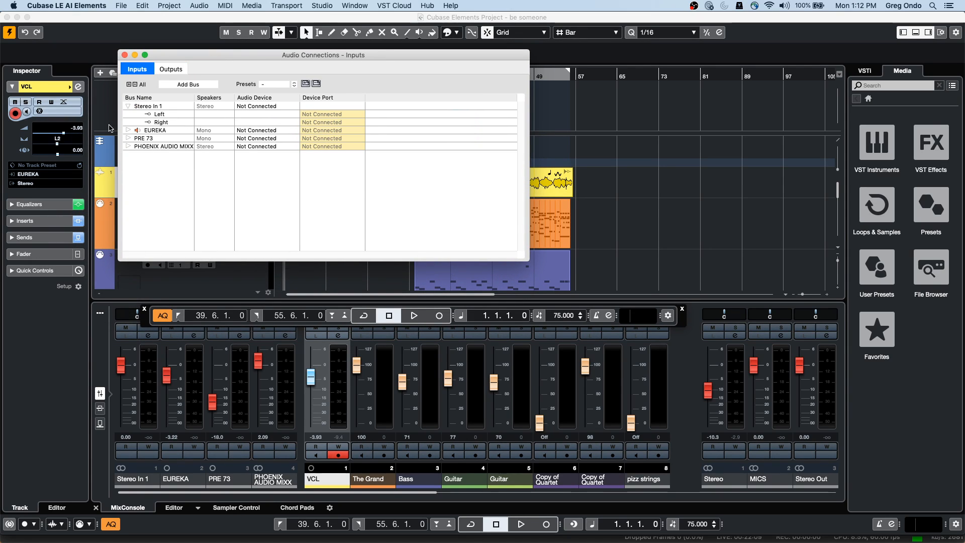
pyautogui.click(278, 106)
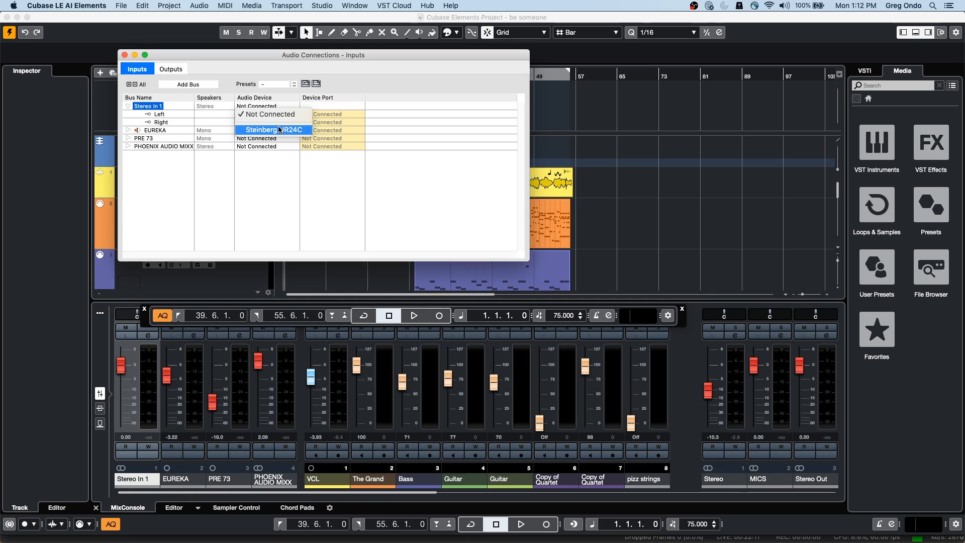
# Remove the PHOENIX AUDIO MIXX, PRE 73 and EUREKA input buses, agreeing to delete EUREKA although the project uses it
pyautogui.click(155, 146)
pyautogui.rightClick(155, 147)
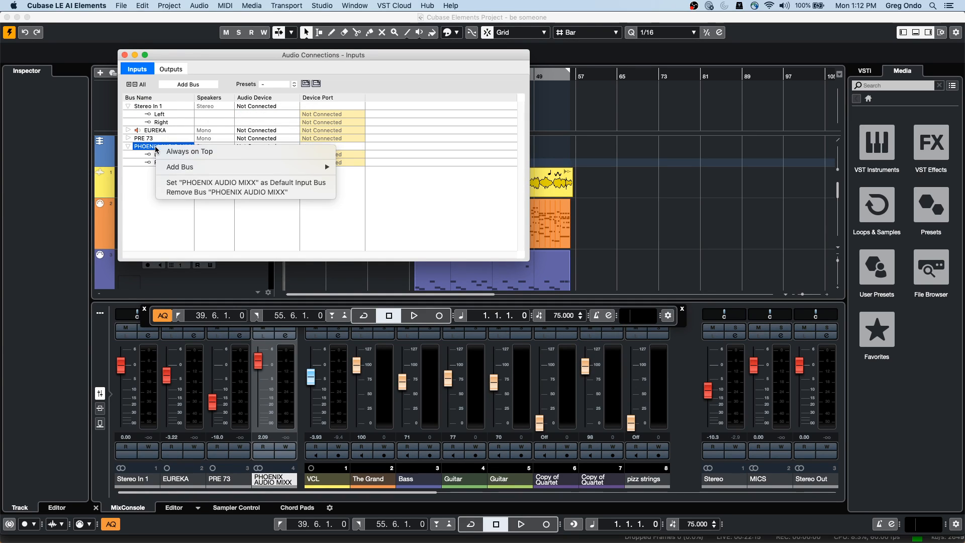
pyautogui.click(194, 193)
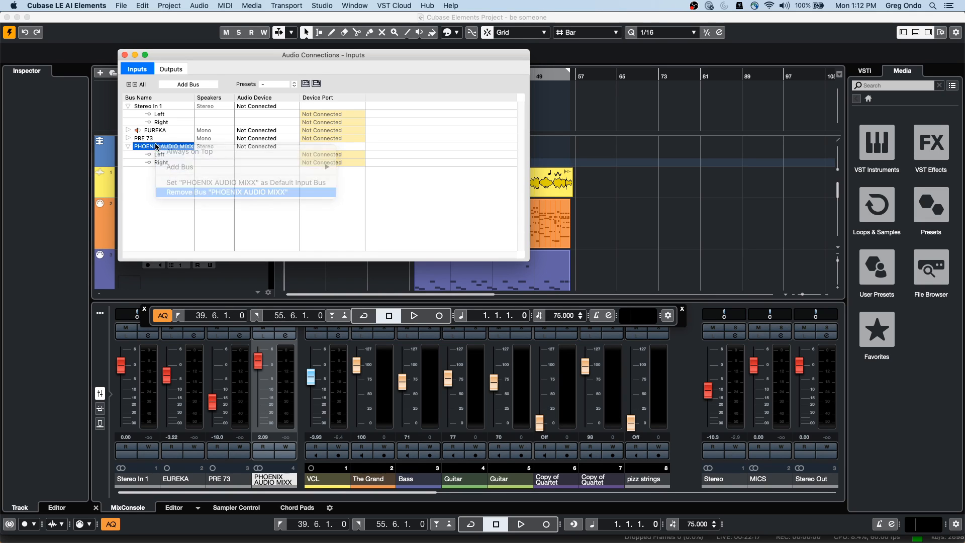
pyautogui.rightClick(148, 146)
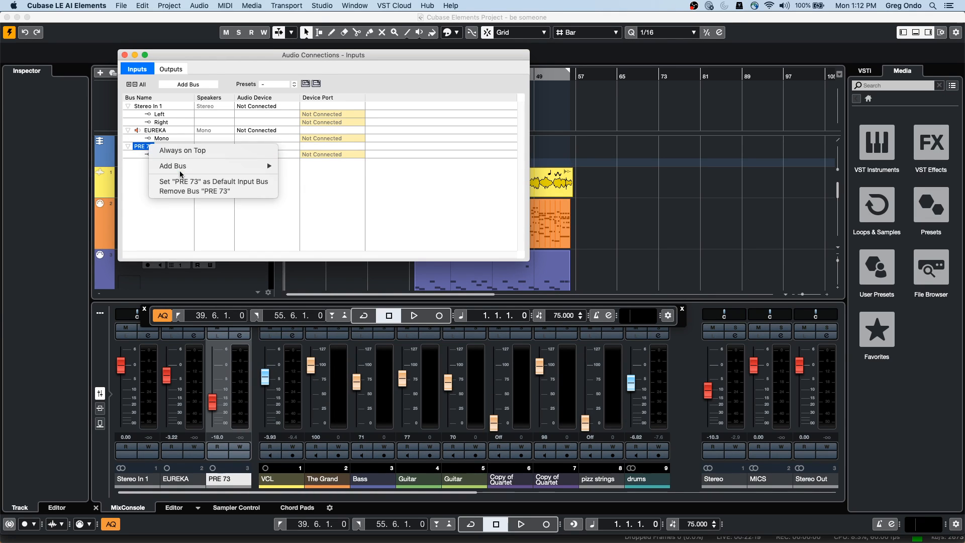
pyautogui.click(193, 191)
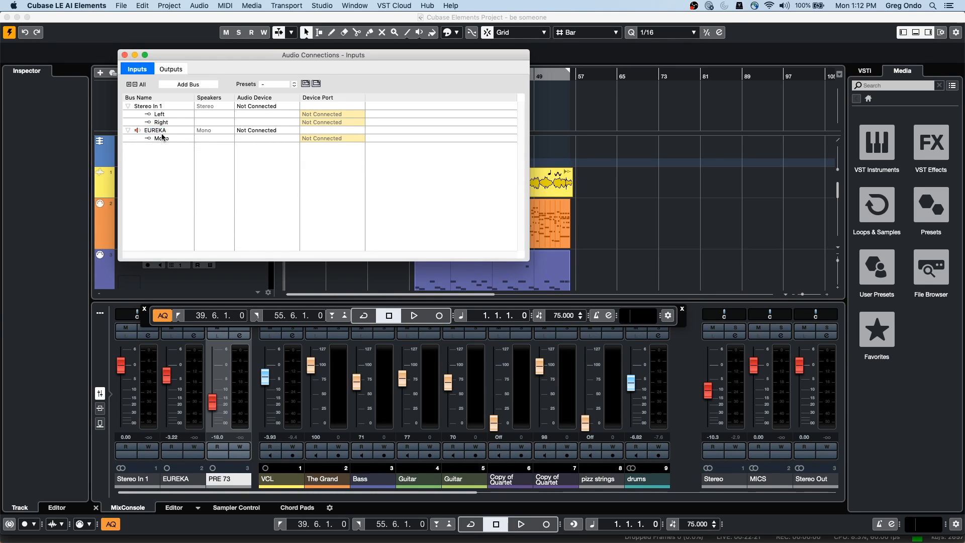
pyautogui.rightClick(161, 132)
pyautogui.click(194, 181)
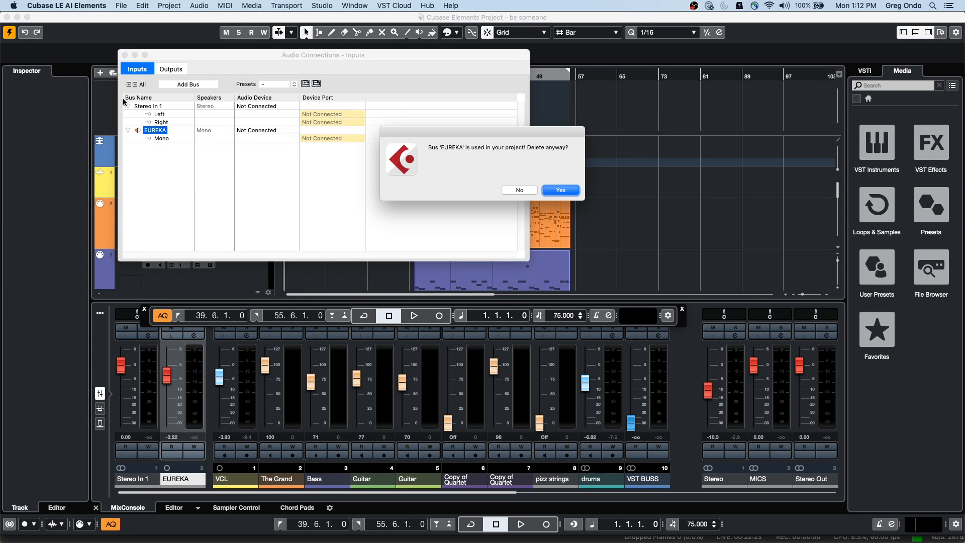
pyautogui.click(557, 190)
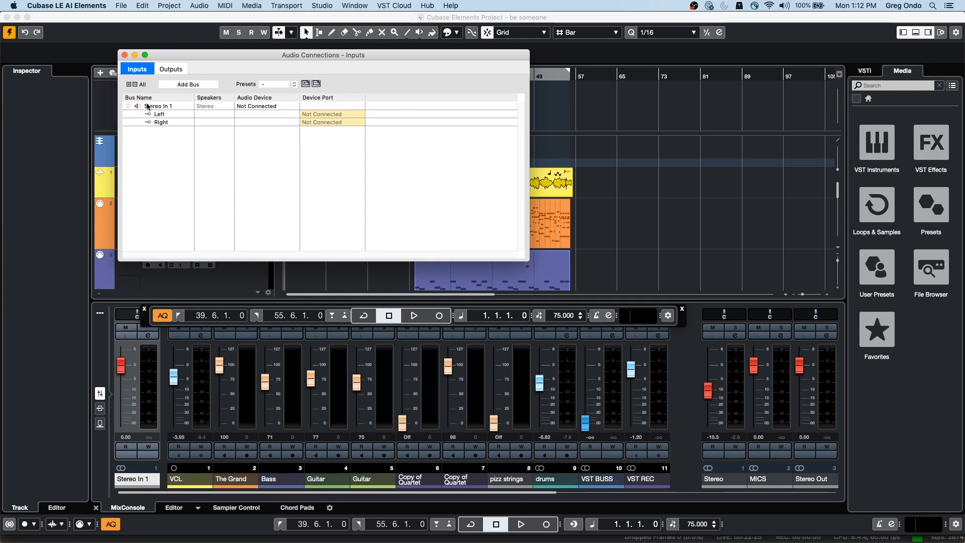
# Connect the Stereo In 1 input bus to the Steinberg UR24C and view the device port choices for its left channel
pyautogui.click(174, 69)
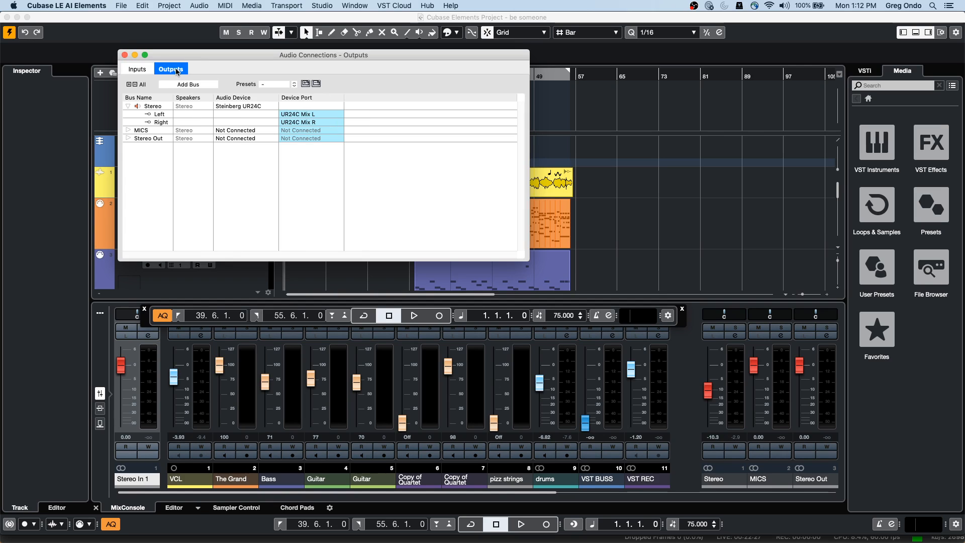
pyautogui.click(138, 70)
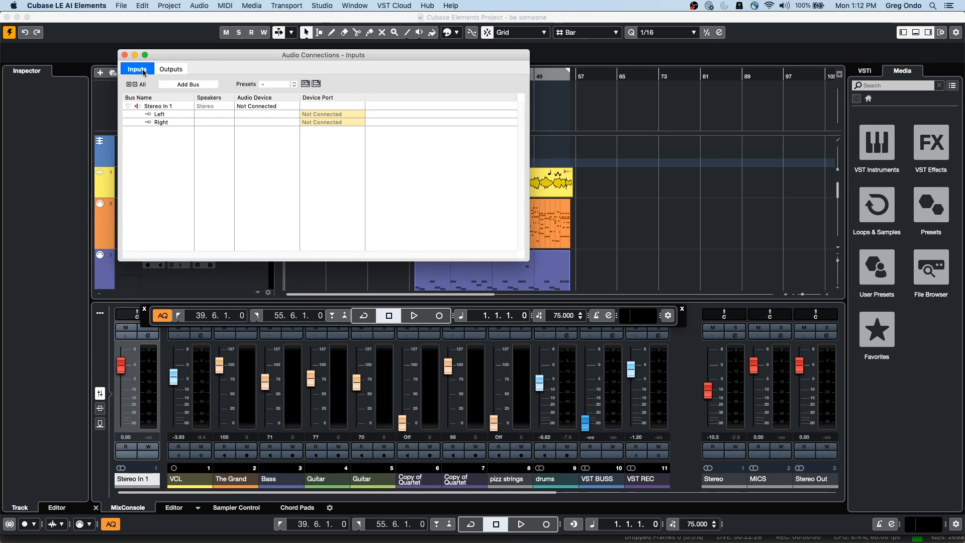
pyautogui.click(258, 106)
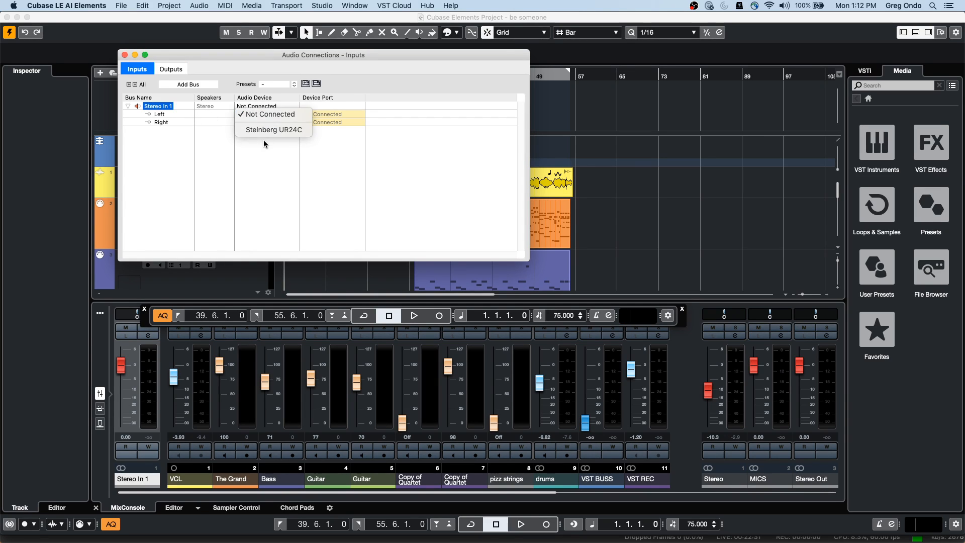
pyautogui.click(281, 130)
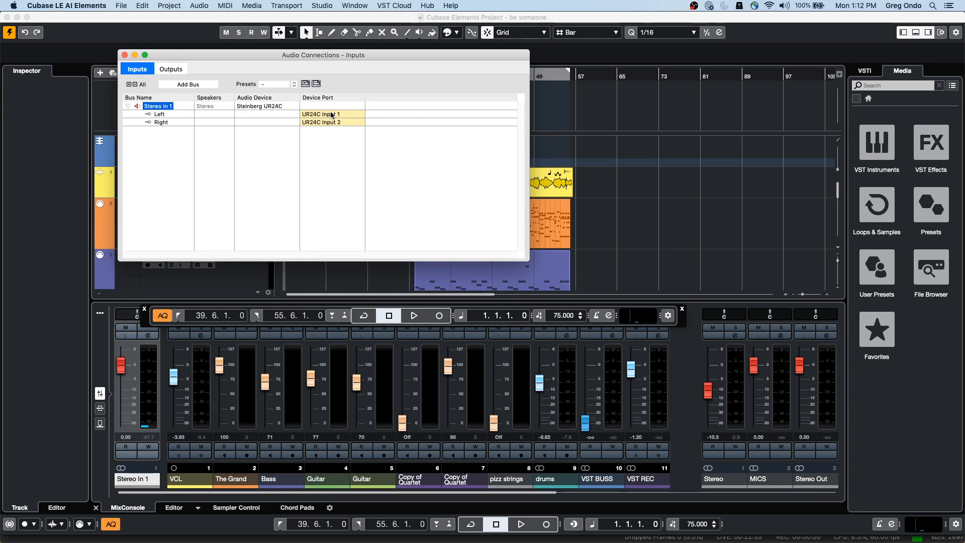
pyautogui.click(332, 115)
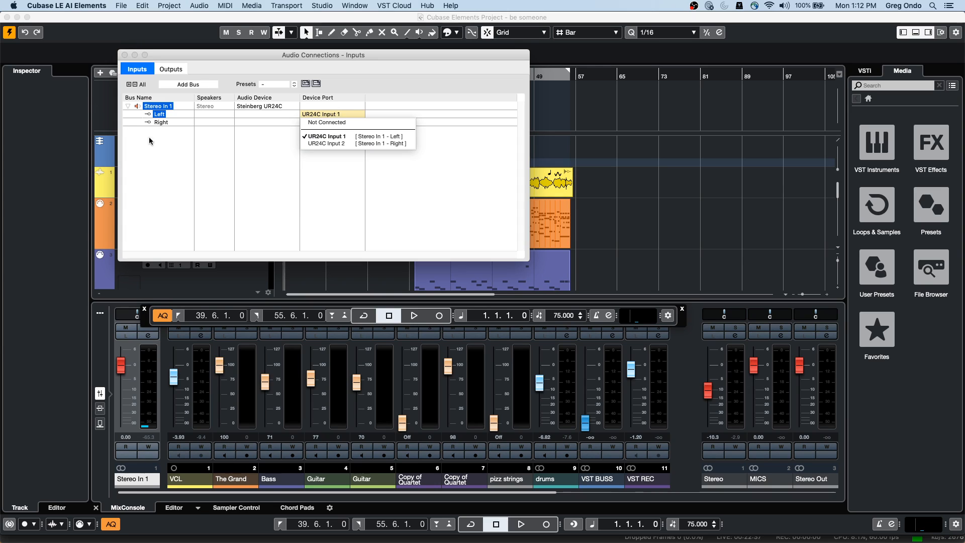
# Check the output bus assignments, close Audio Connections, and select the Chord Track in the project
pyautogui.click(171, 71)
pyautogui.click(171, 71)
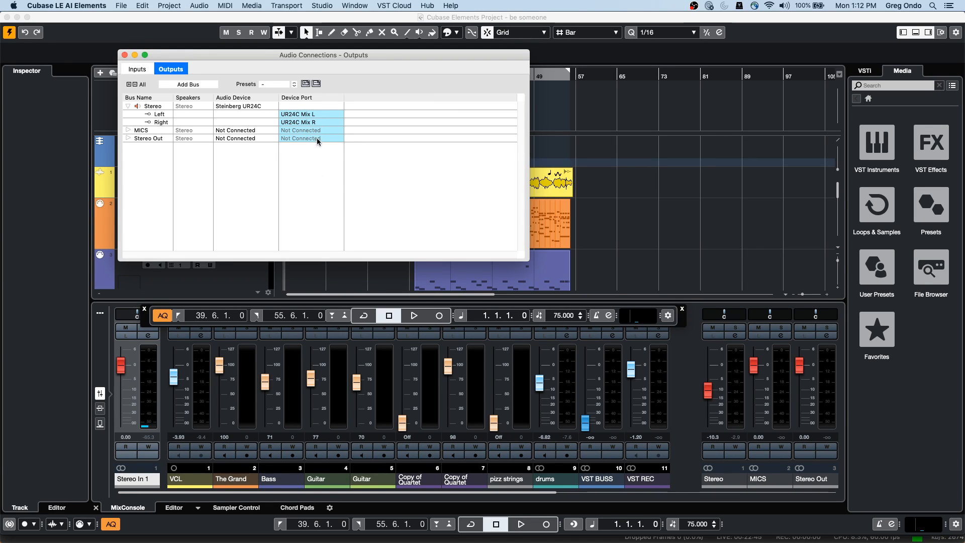
pyautogui.click(124, 55)
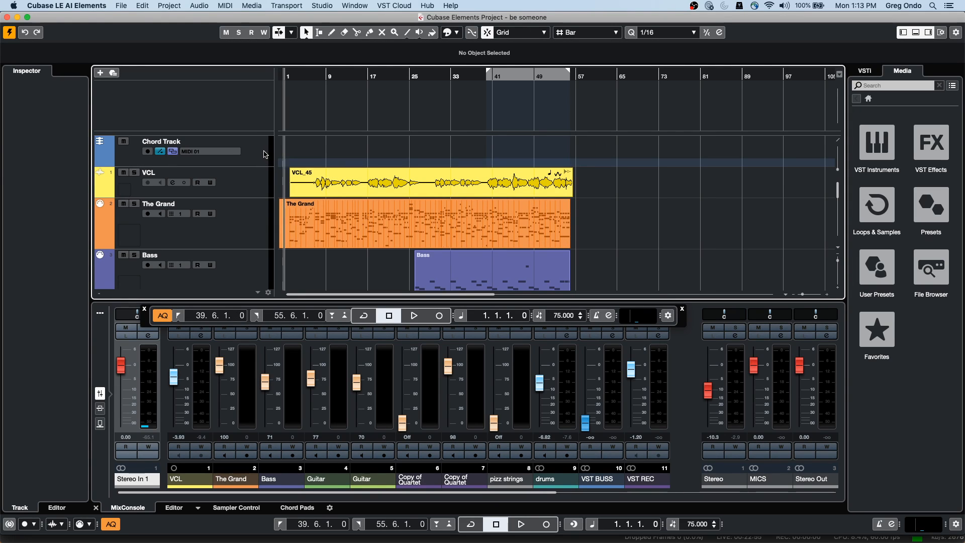
pyautogui.click(265, 154)
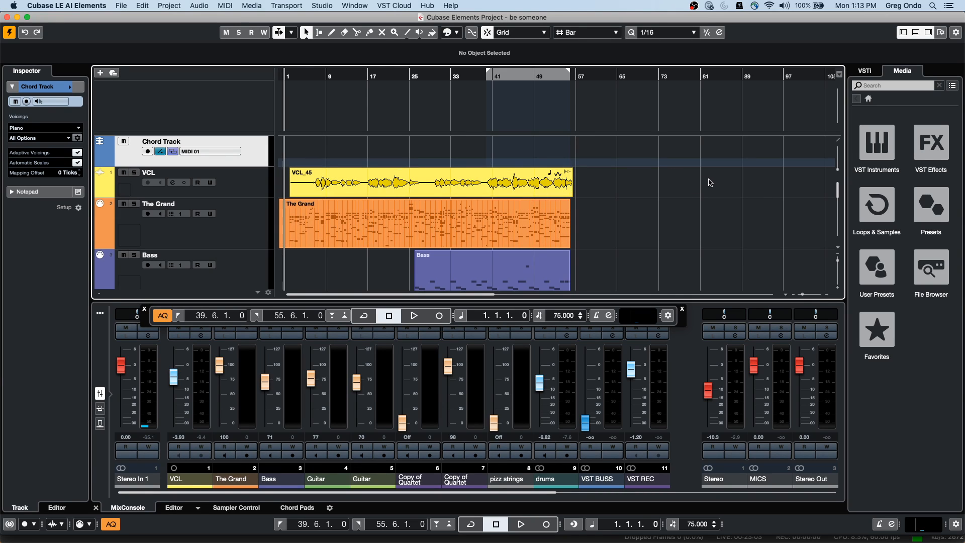
# Cycle the ruler's time format through Seconds, Timecode and Samples, and return it to Bars+Beats
pyautogui.rightClick(346, 75)
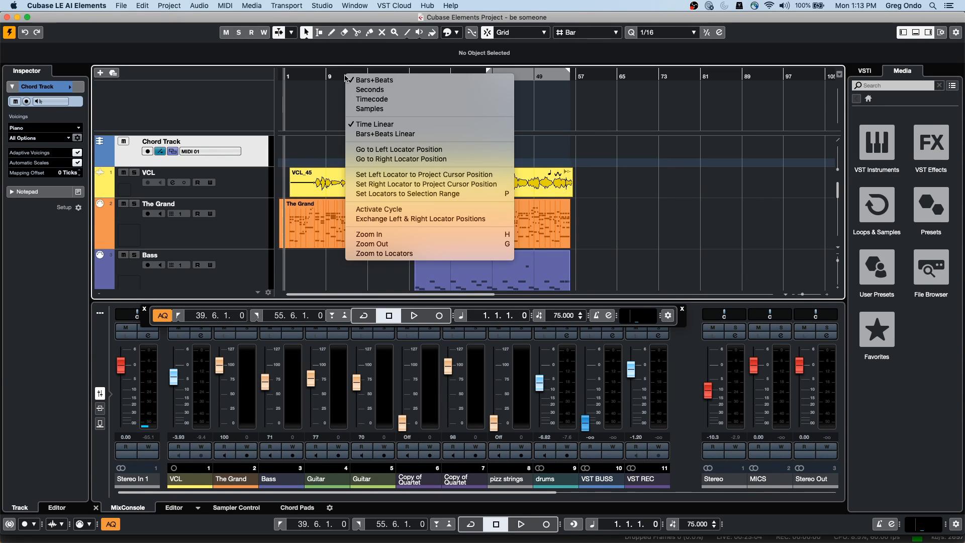
pyautogui.click(369, 90)
pyautogui.rightClick(348, 75)
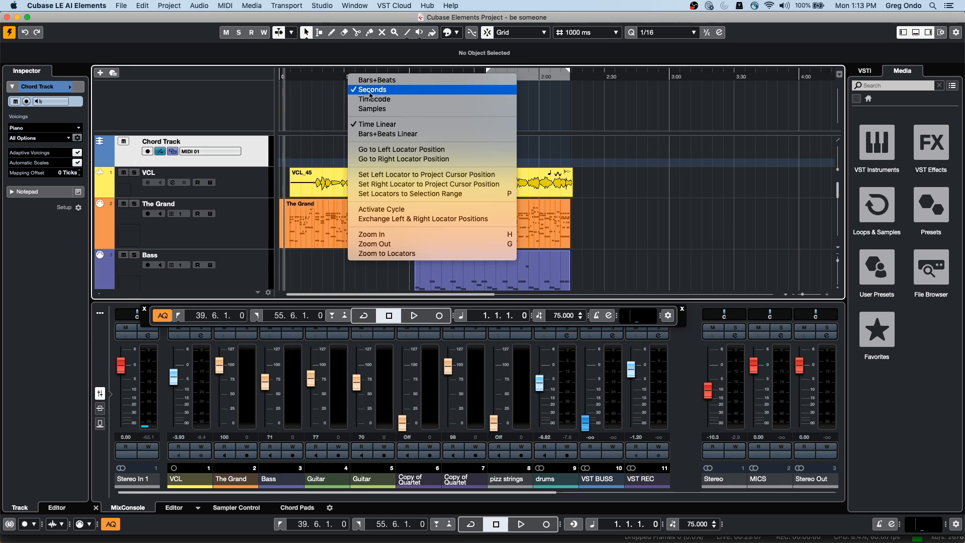
pyautogui.click(373, 99)
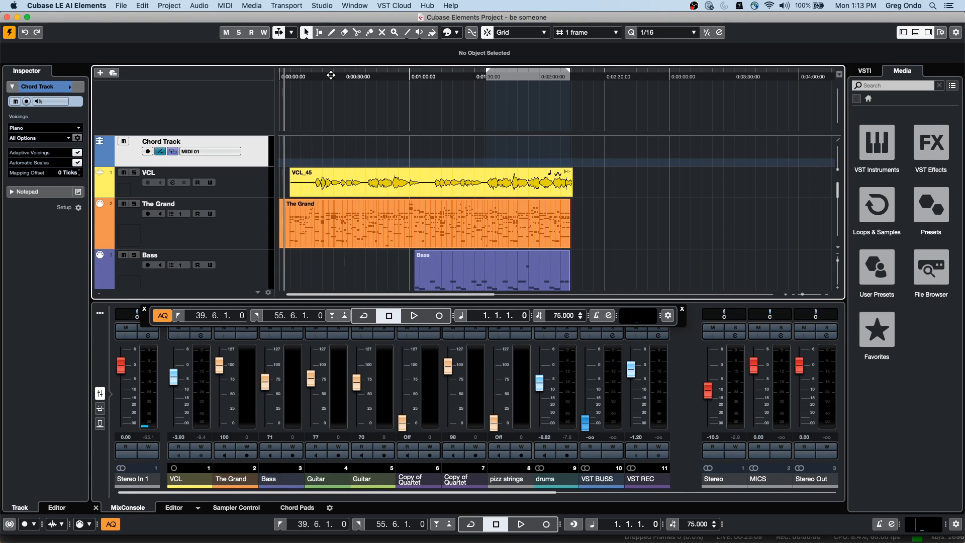
pyautogui.rightClick(332, 76)
pyautogui.click(376, 109)
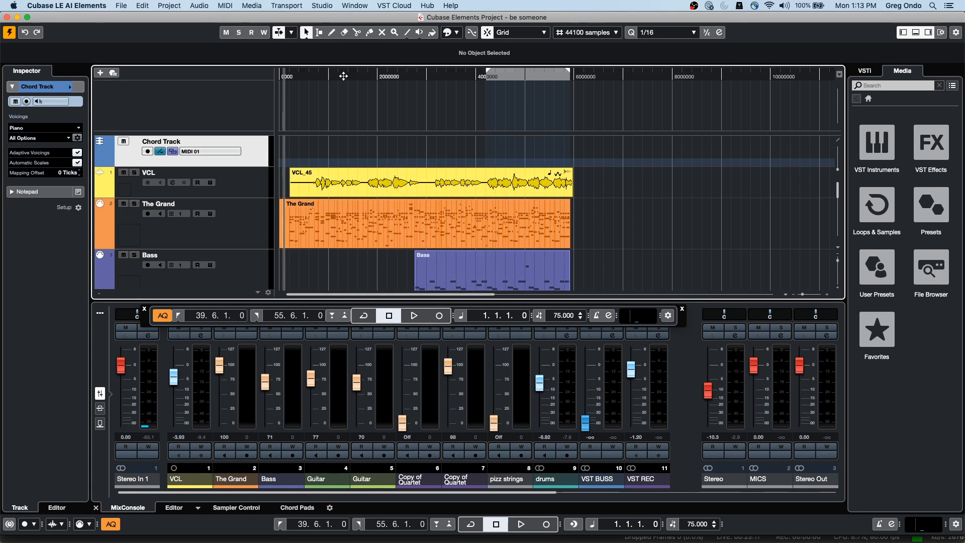
pyautogui.rightClick(340, 73)
pyautogui.click(361, 82)
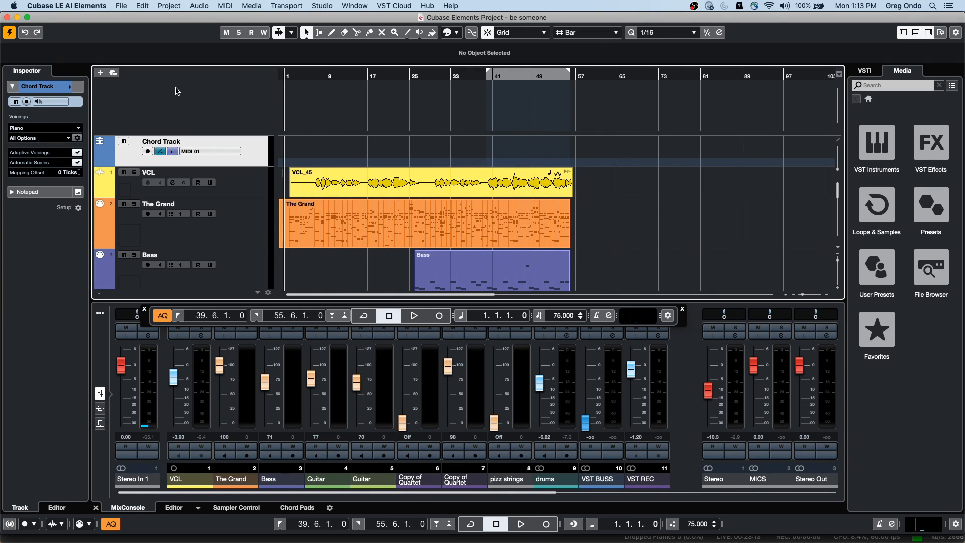
# Add one mono audio track with UR24C Input 1 (Mono) as input and Stereo as output, after viewing the Instrument track options
pyautogui.click(100, 74)
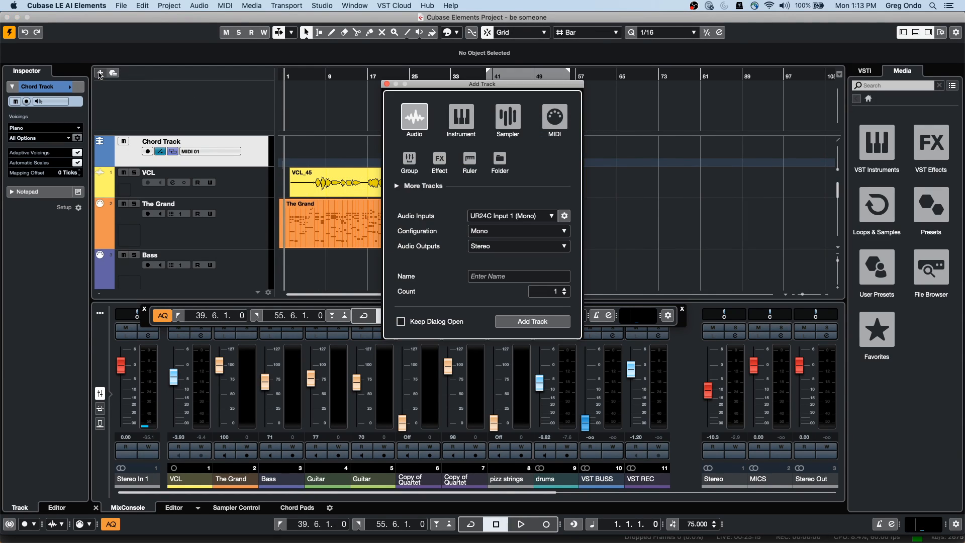
pyautogui.moveTo(437, 88); pyautogui.dragTo(228, 75)
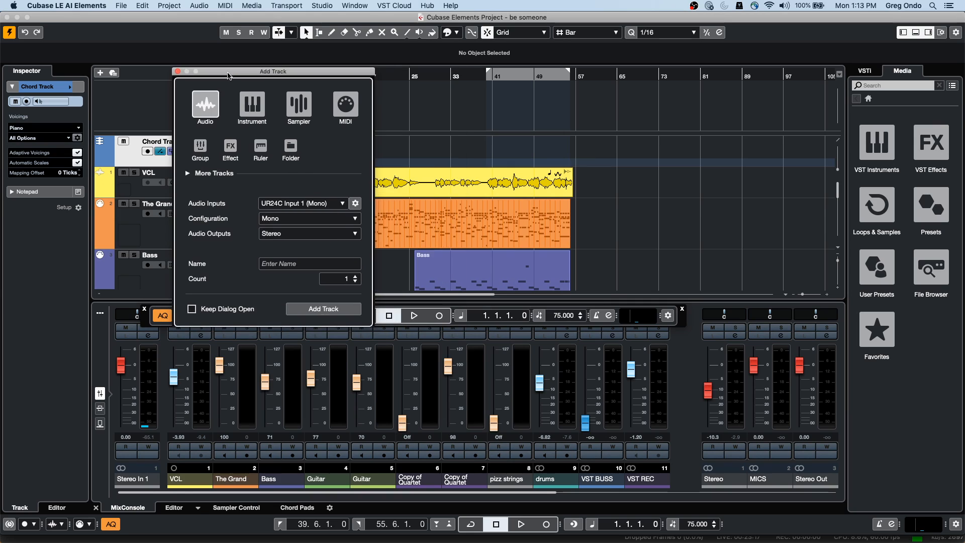
pyautogui.click(258, 100)
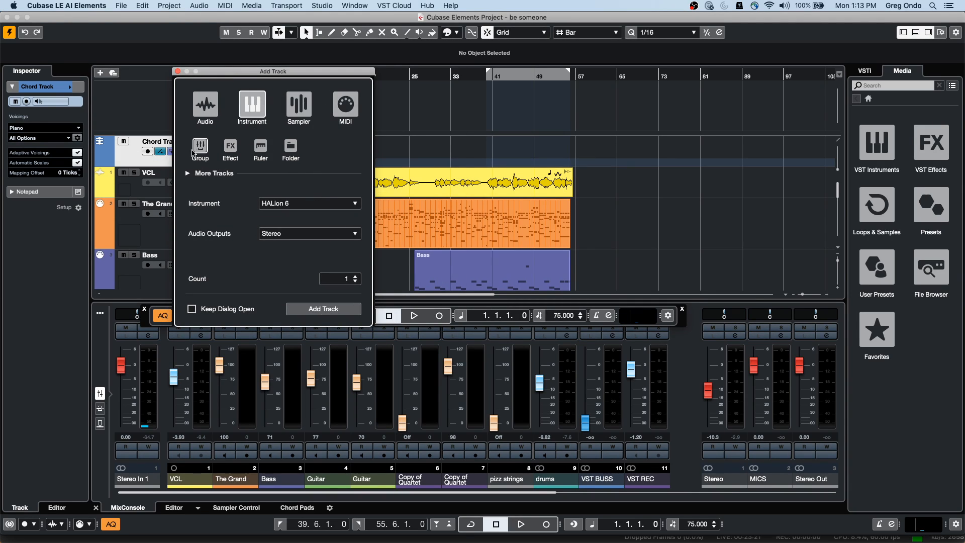
pyautogui.click(205, 104)
pyautogui.click(317, 309)
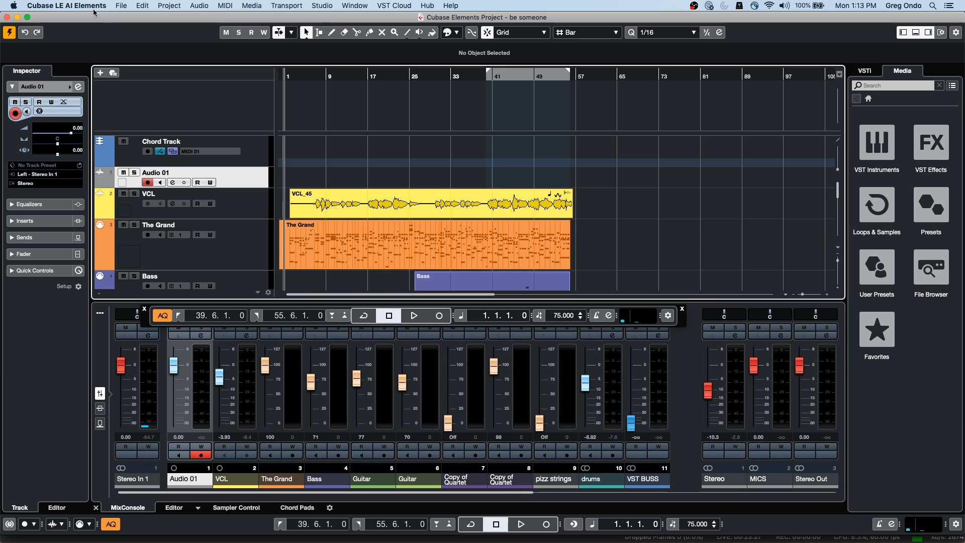
# Add a second mono audio track using hardware input UR24C Input 1 (Mono) and the Stereo output, reviewing the input, configuration and output choices
pyautogui.click(101, 73)
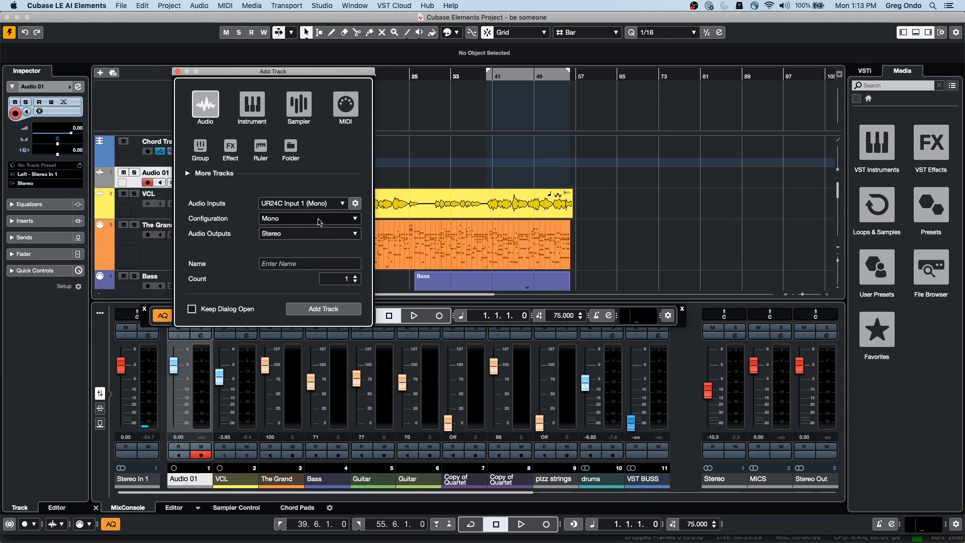
pyautogui.click(341, 208)
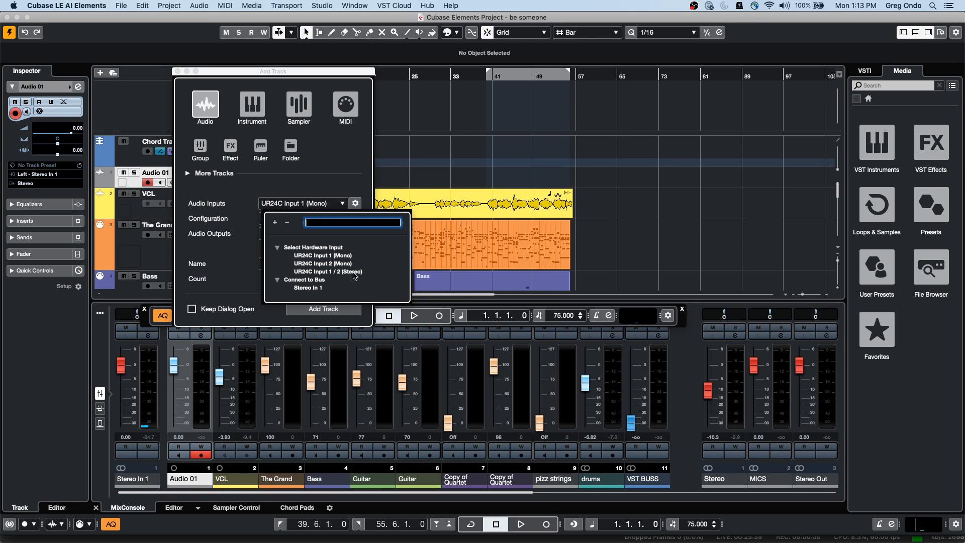
pyautogui.click(328, 170)
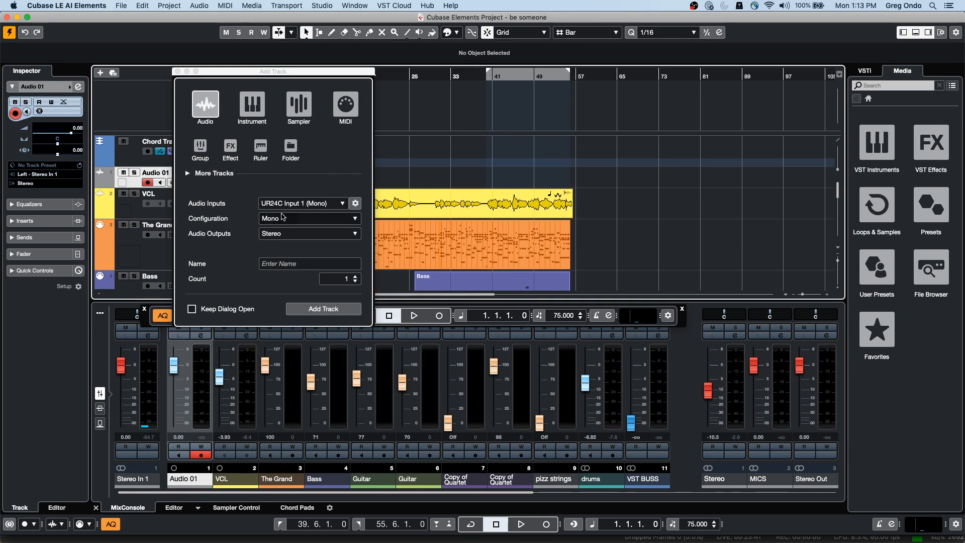
pyautogui.click(326, 203)
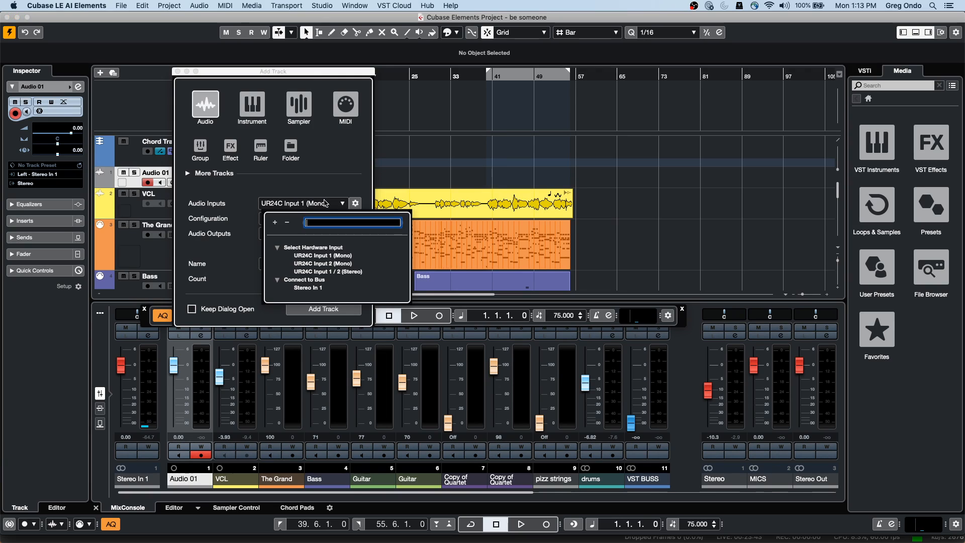
pyautogui.click(342, 256)
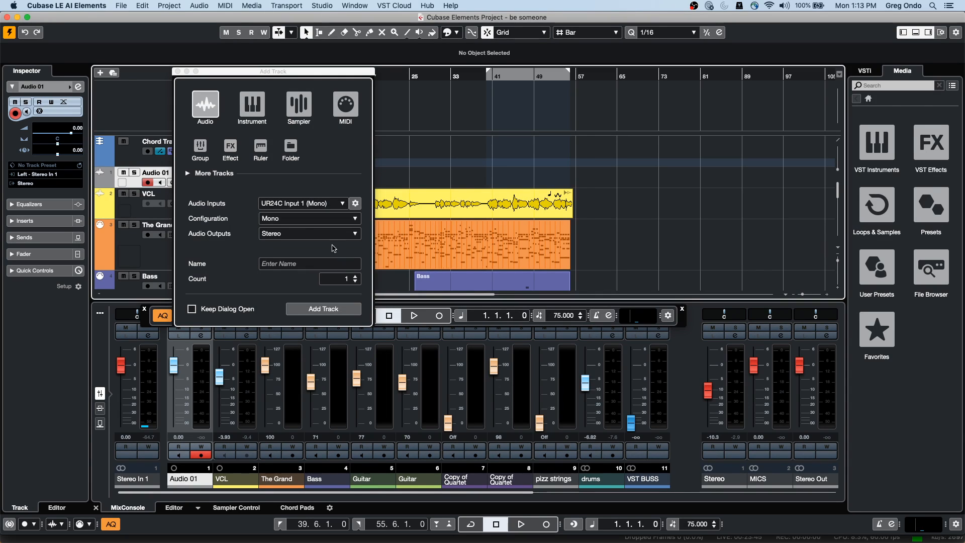
pyautogui.click(290, 220)
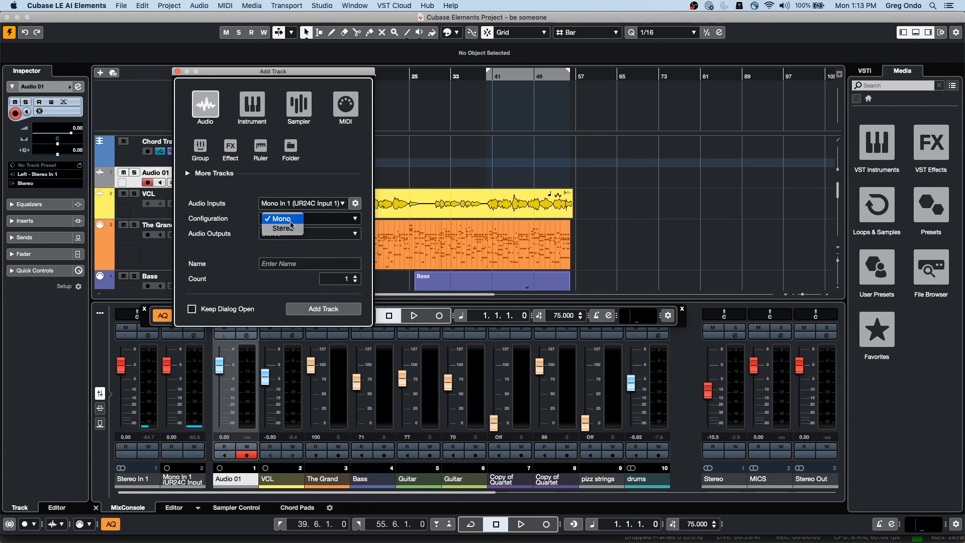
pyautogui.click(330, 232)
pyautogui.click(331, 232)
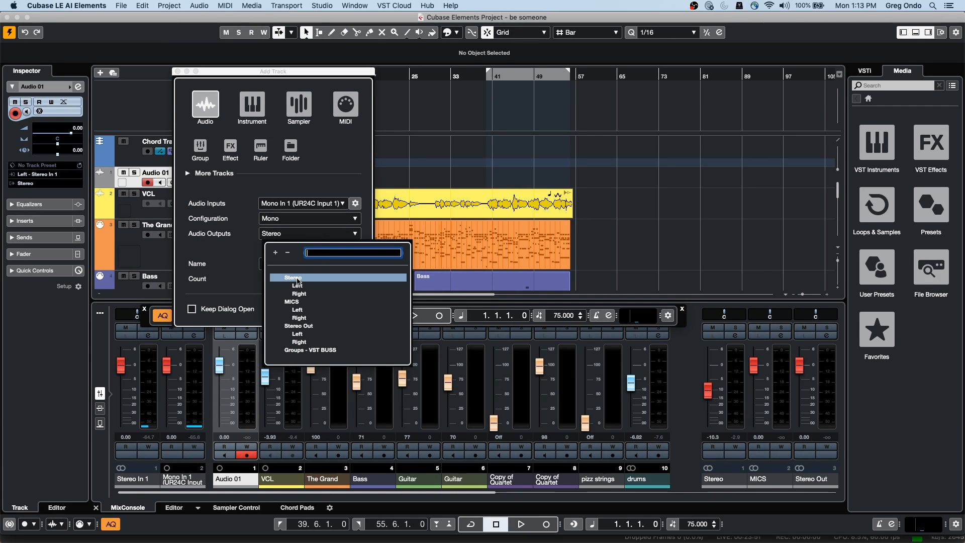
pyautogui.click(240, 257)
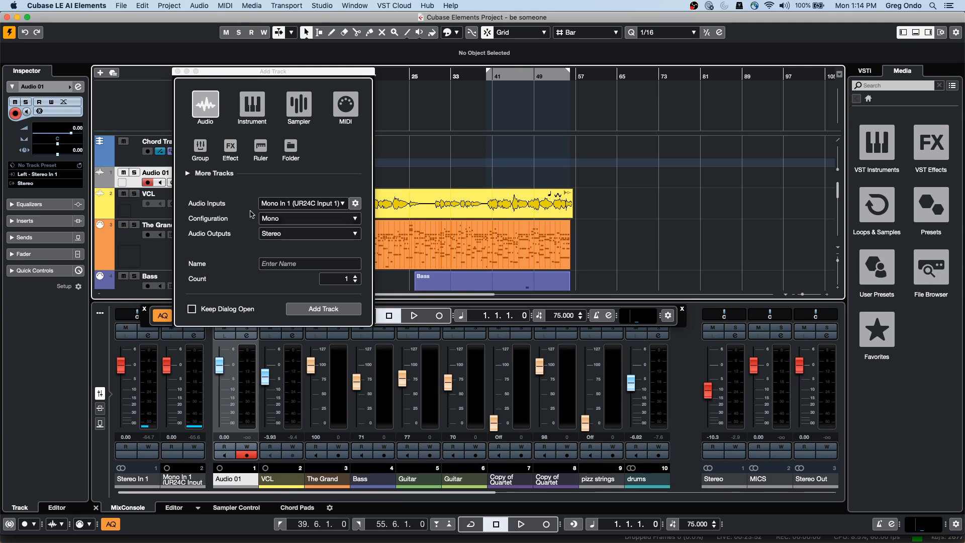
pyautogui.click(345, 310)
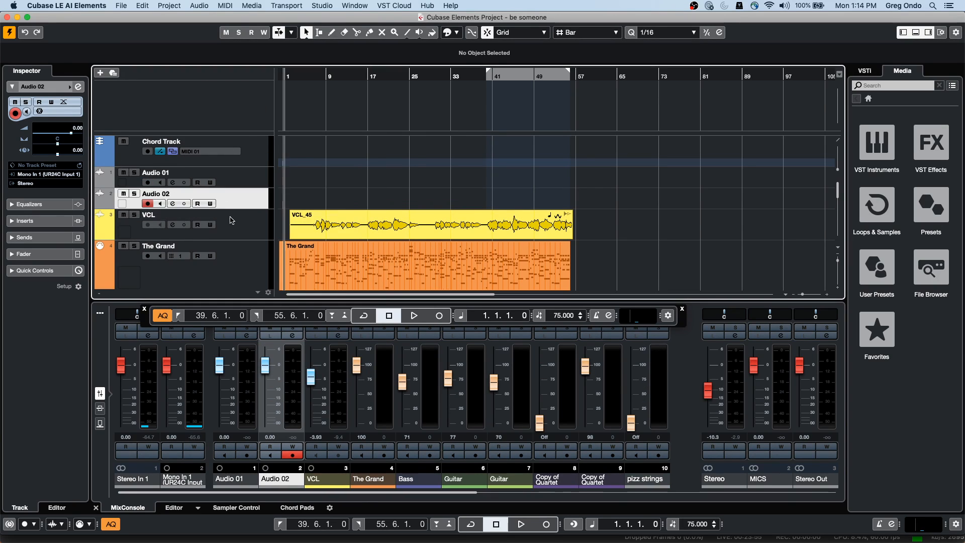
# Rename the newly added second audio track to bass
pyautogui.doubleClick(182, 194)
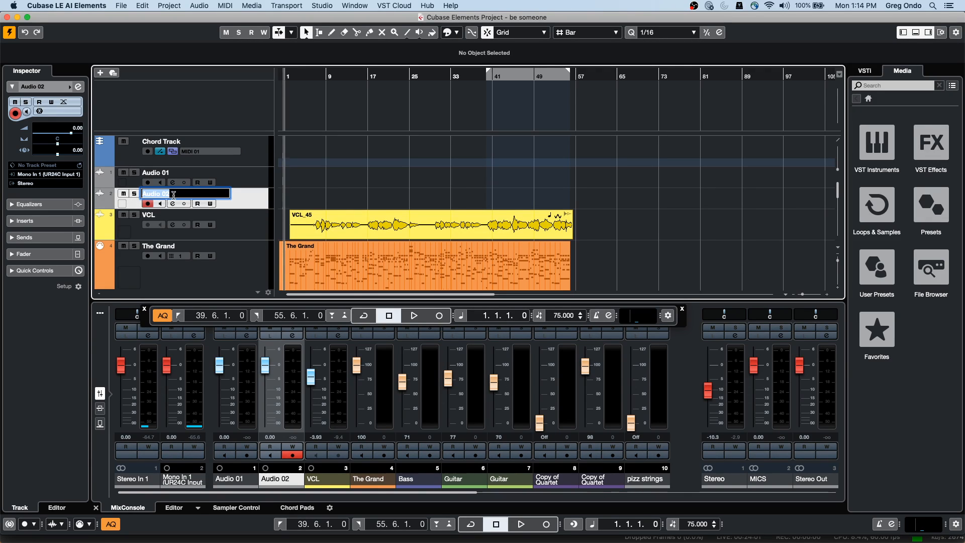
pyautogui.write('bass')
pyautogui.press('Return')
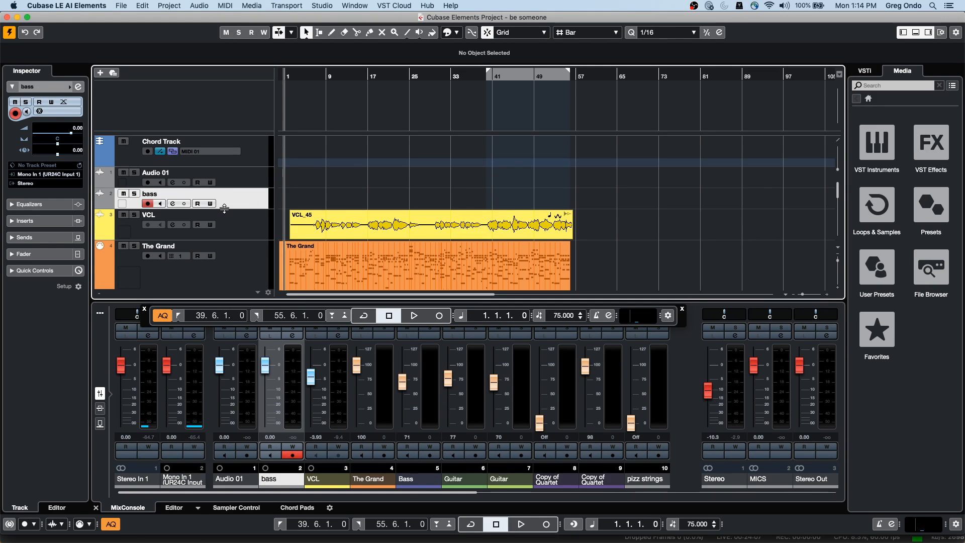
# Open Steinberg Hub for a new project and look through the Recording, Scoring, Production, Mastering, More and Recent categories, ending on the Recording templates
pyautogui.click(121, 5)
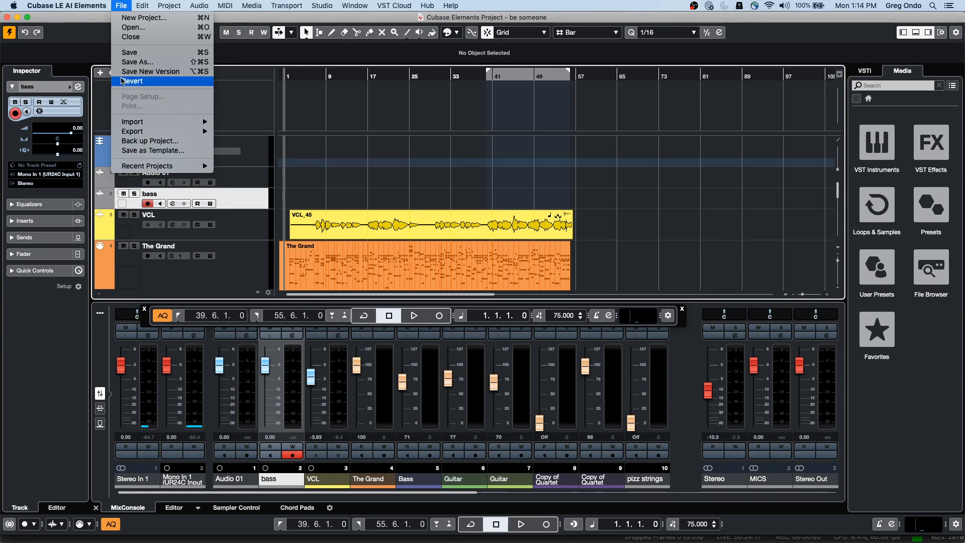
pyautogui.click(125, 22)
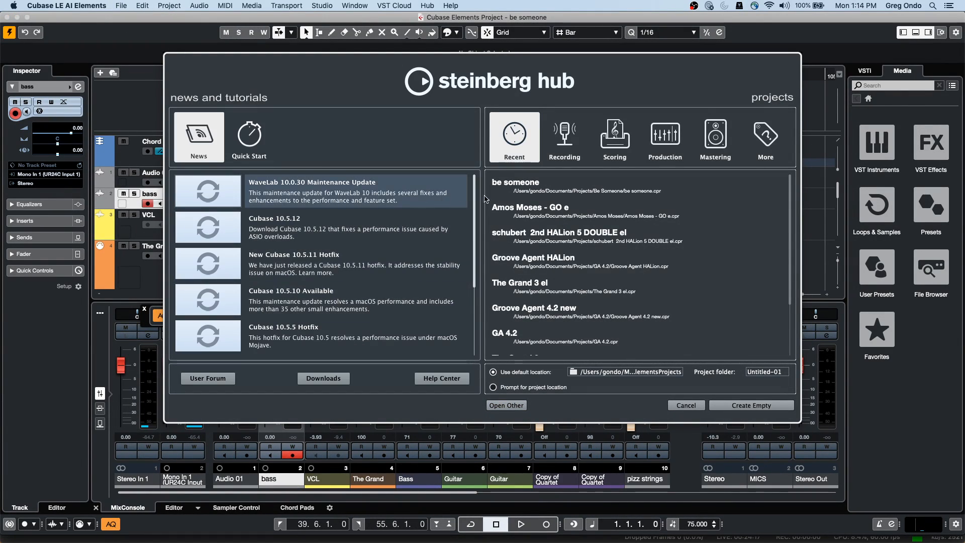
pyautogui.click(578, 143)
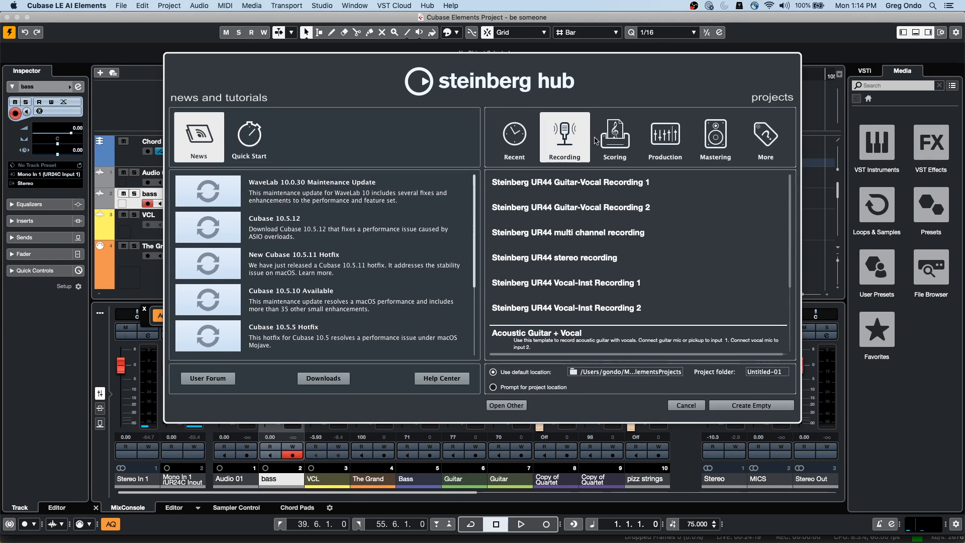
pyautogui.click(598, 141)
pyautogui.click(662, 144)
pyautogui.click(703, 147)
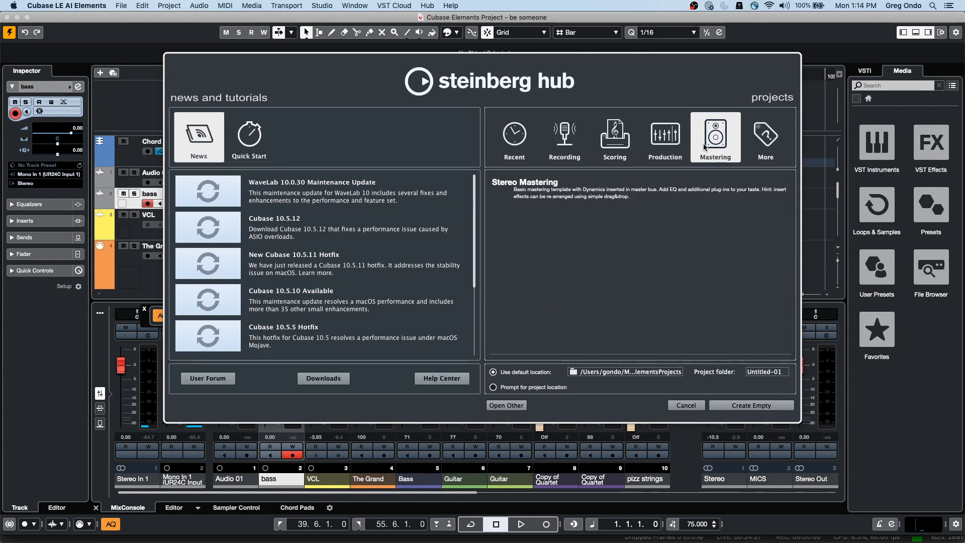
pyautogui.click(772, 142)
pyautogui.click(716, 139)
pyautogui.click(565, 139)
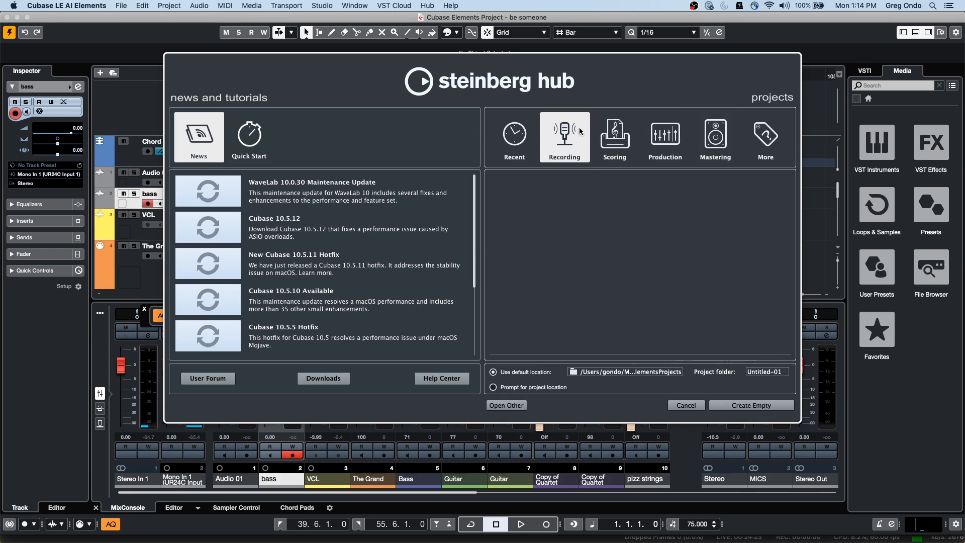
pyautogui.click(505, 129)
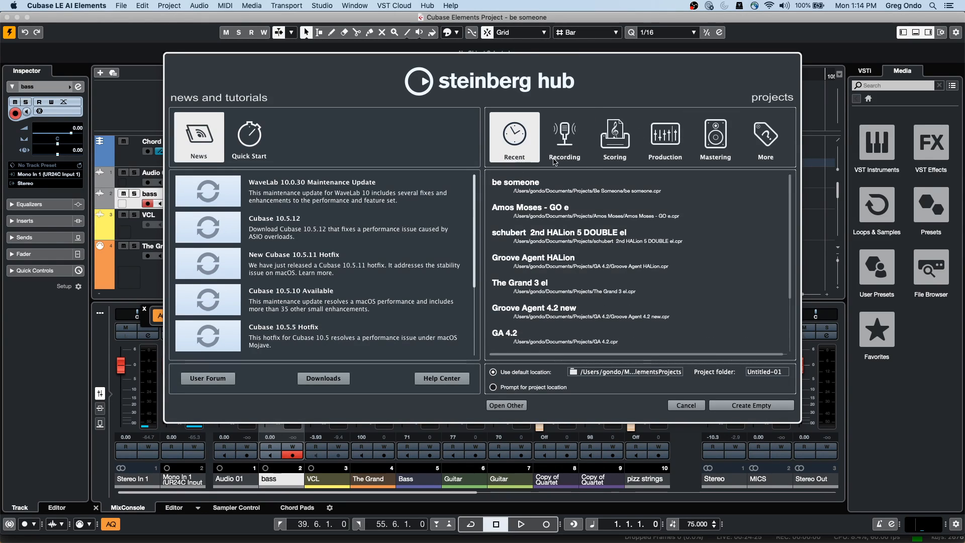
pyautogui.click(564, 137)
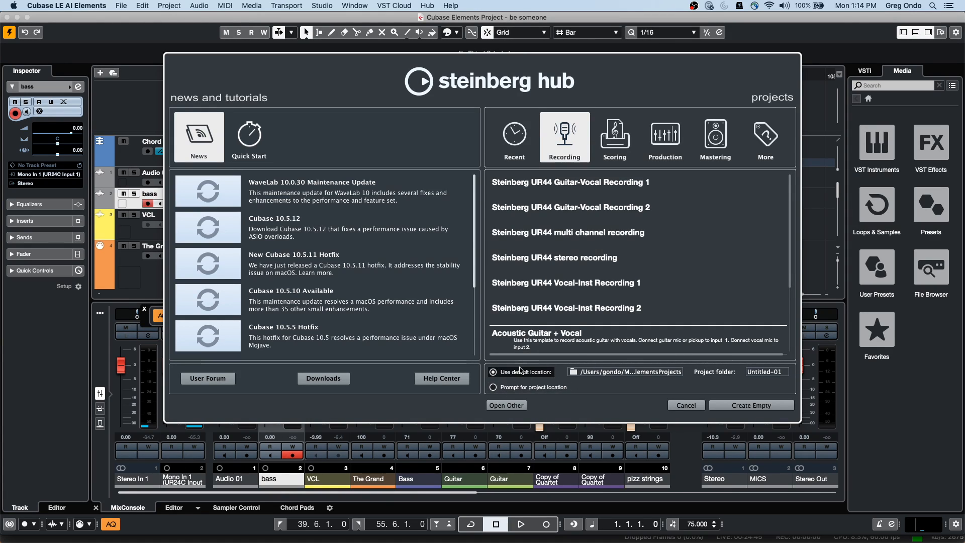
# Try to create an empty project with the prompt for project location, and look through the folder locations offered
pyautogui.click(493, 388)
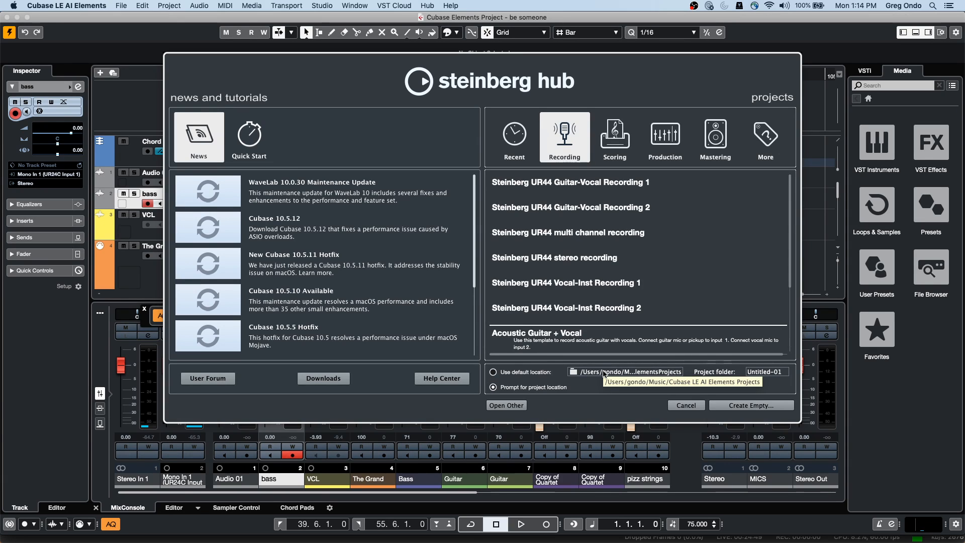
pyautogui.click(764, 406)
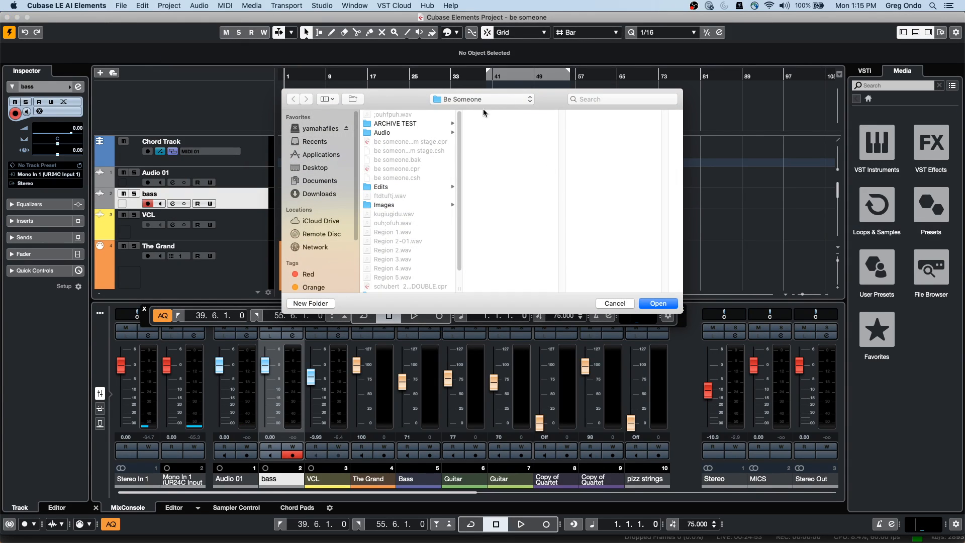
pyautogui.click(485, 100)
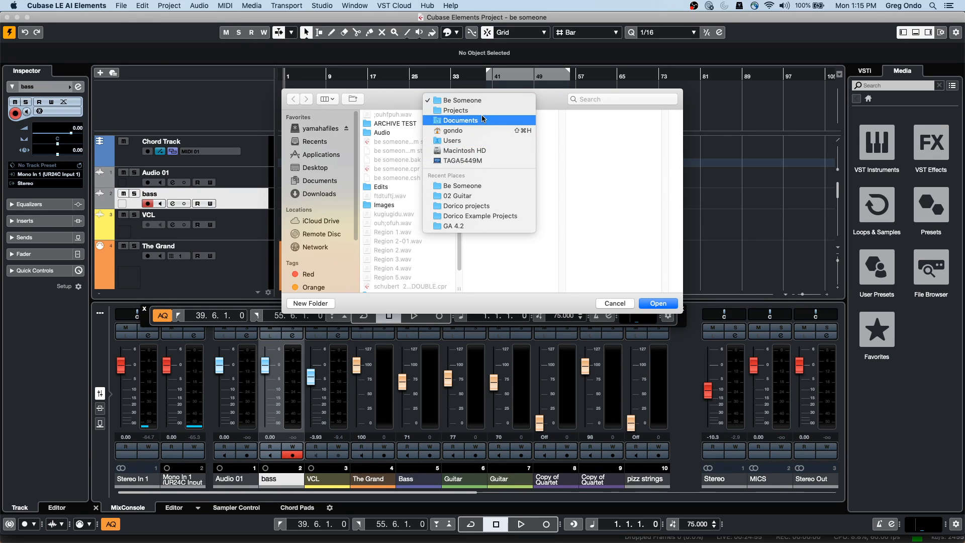
pyautogui.click(613, 305)
pyautogui.click(614, 304)
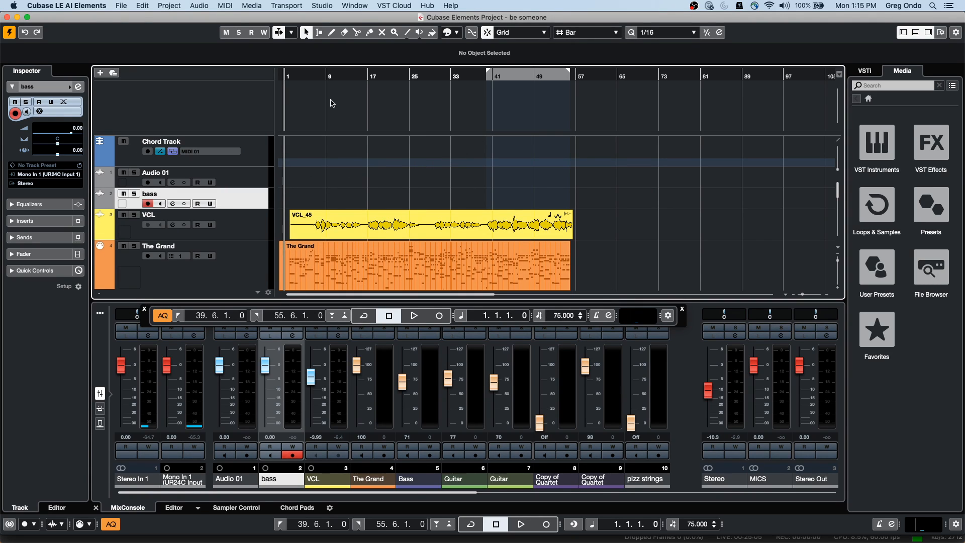
# Review the VST Audio System settings in Studio Setup and the output buses in Audio Connections
pyautogui.click(321, 6)
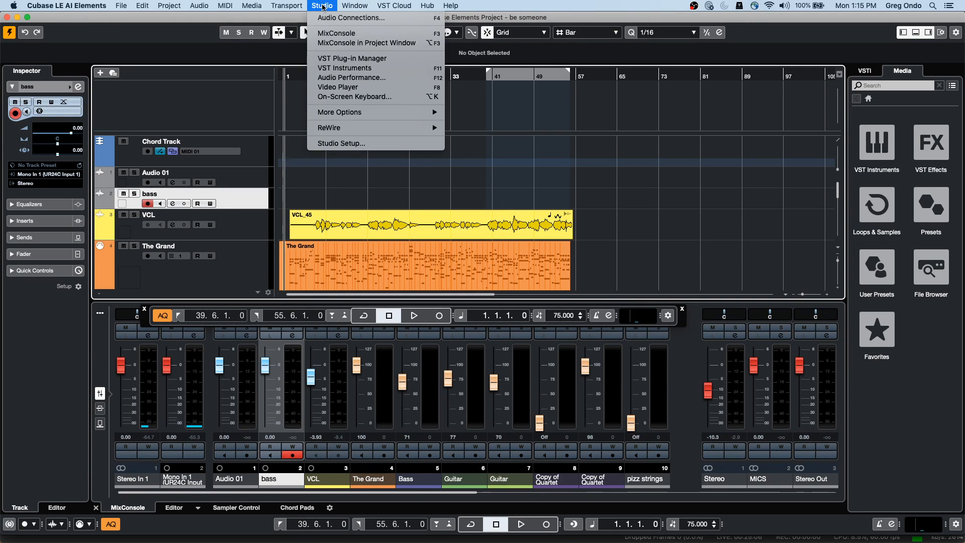
pyautogui.click(342, 142)
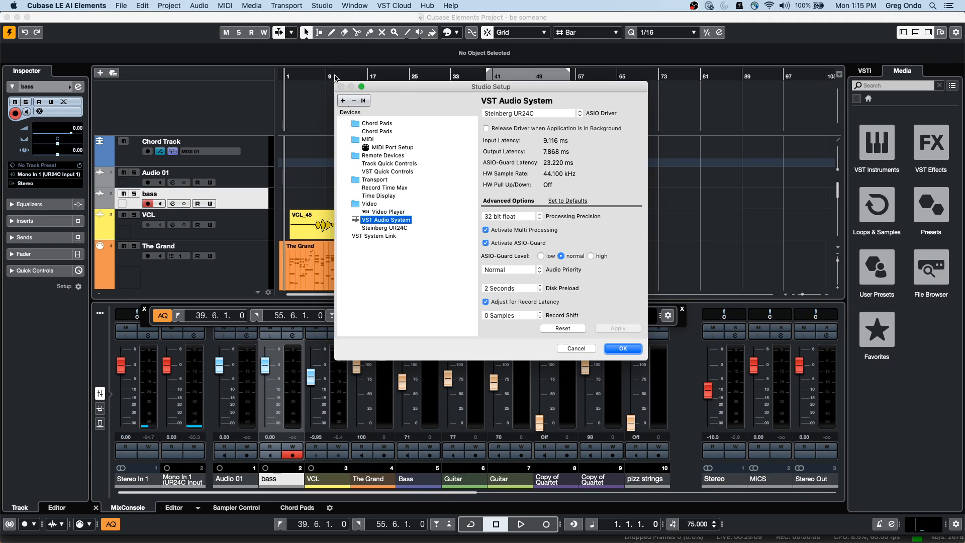
pyautogui.click(623, 349)
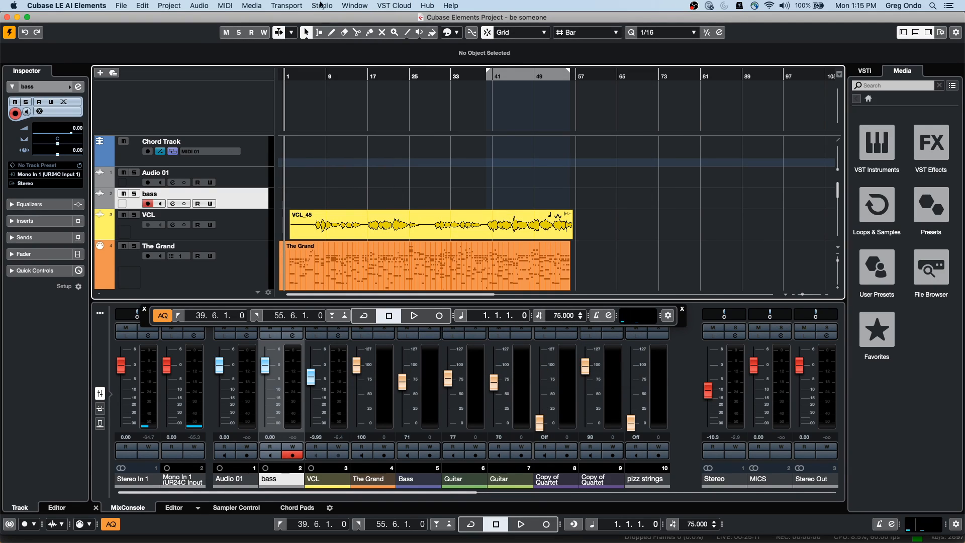
pyautogui.click(318, 5)
pyautogui.click(325, 22)
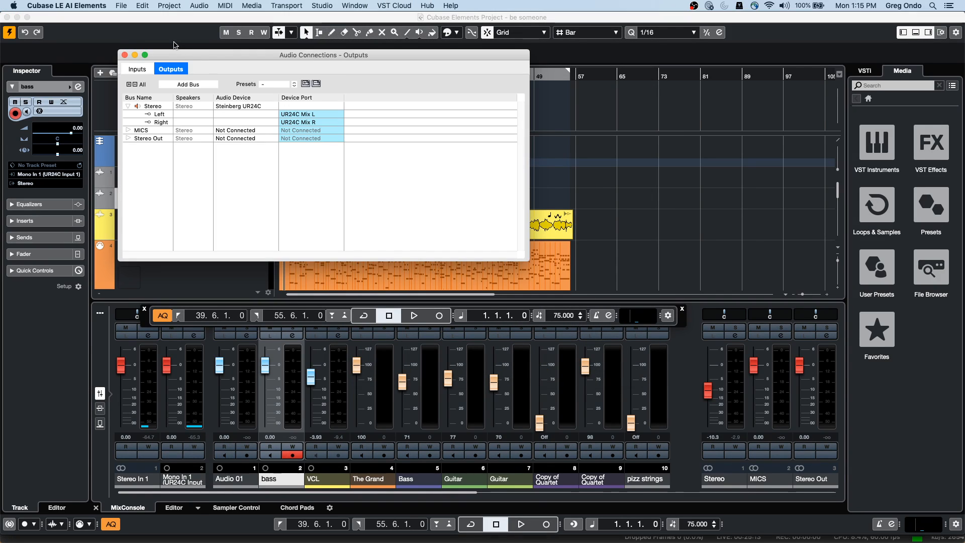
pyautogui.click(124, 55)
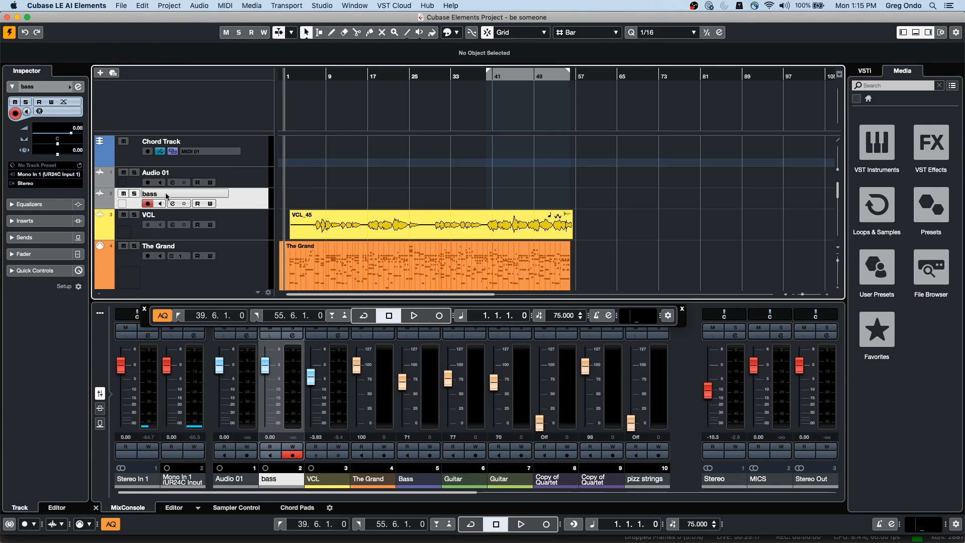
# Start playback near the project start, record a short take of about four bars on the bass track, and stop
pyautogui.click(519, 524)
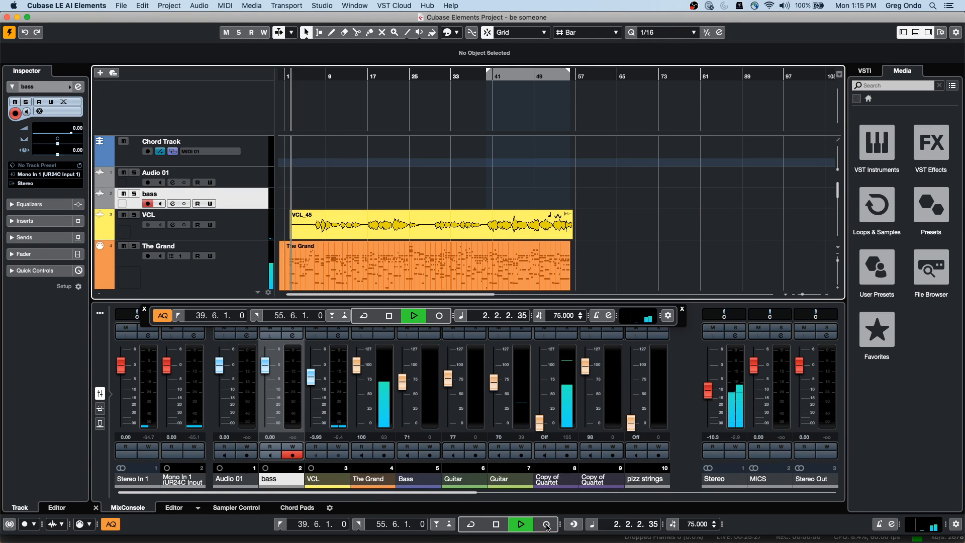
pyautogui.click(546, 525)
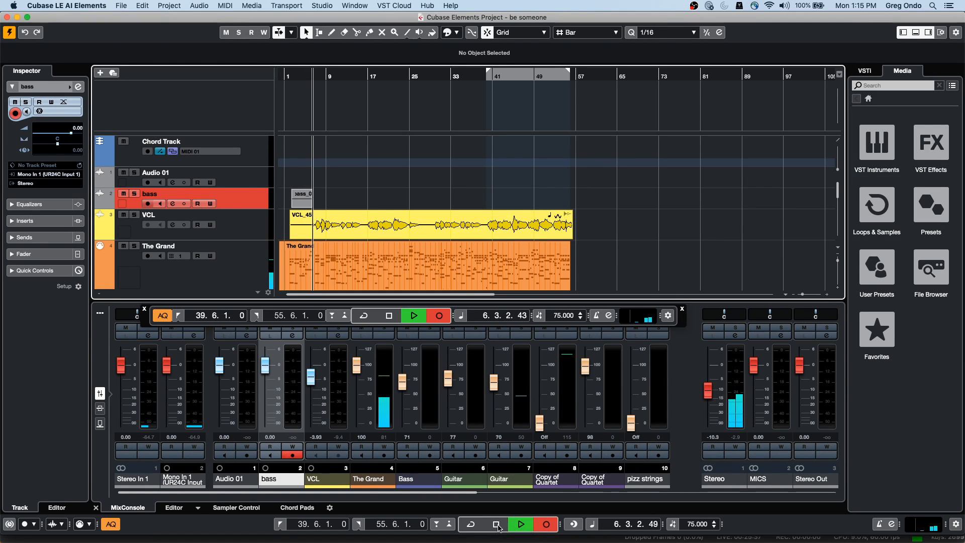
pyautogui.click(498, 527)
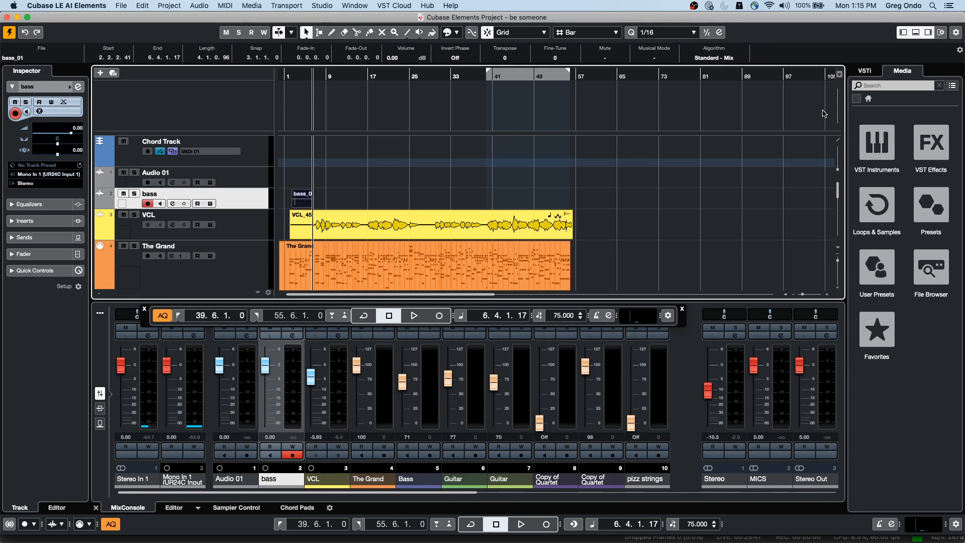
# Browse the available VST instruments and add Prologue as an instrument track between Audio 01 and bass
pyautogui.click(862, 71)
pyautogui.click(902, 73)
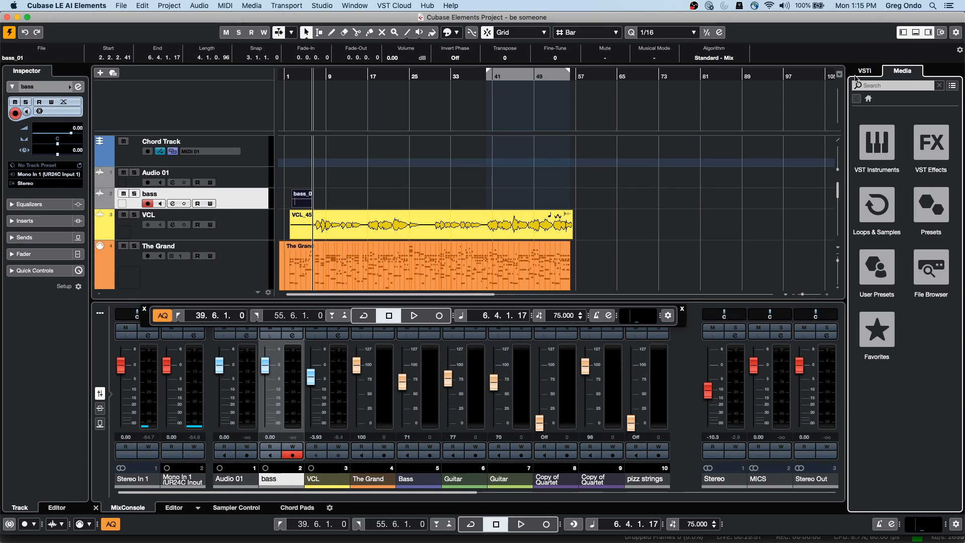
pyautogui.click(884, 153)
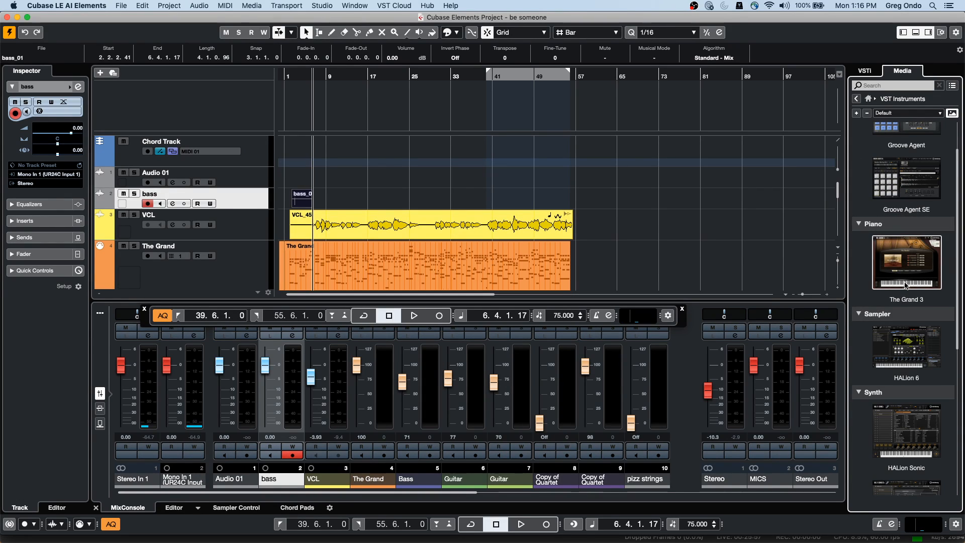
pyautogui.scroll(-3, 905, 290)
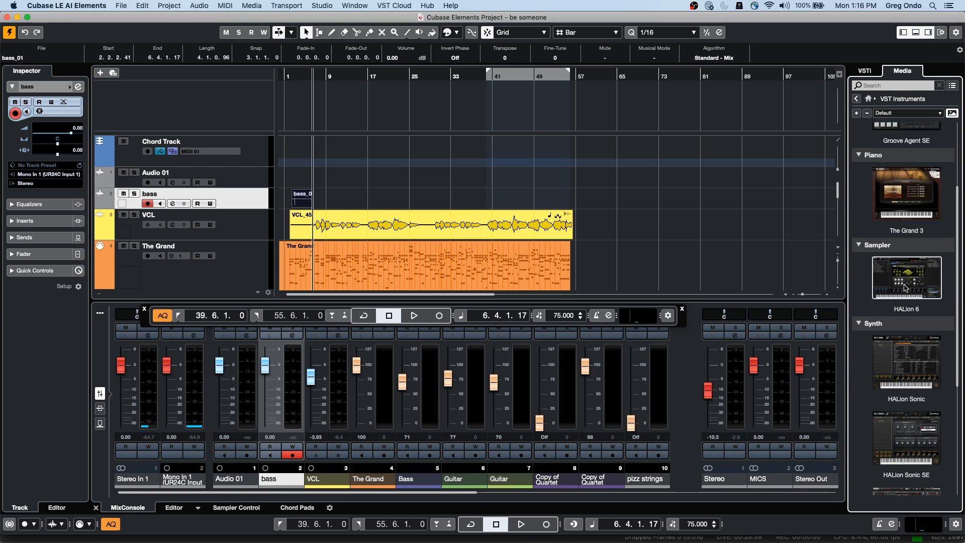
pyautogui.scroll(3, 906, 287)
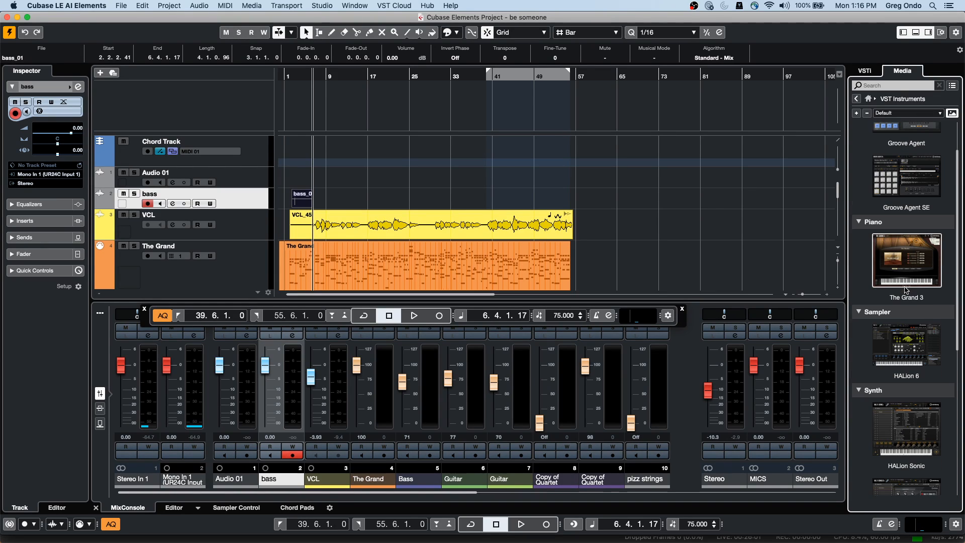
pyautogui.scroll(1, 906, 290)
pyautogui.scroll(-12, 907, 289)
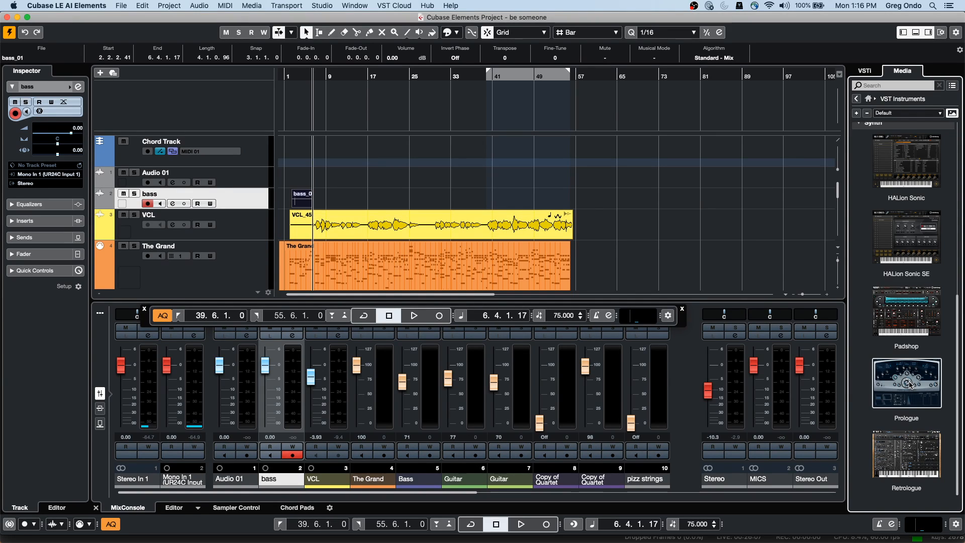
pyautogui.moveTo(910, 385); pyautogui.dragTo(213, 182)
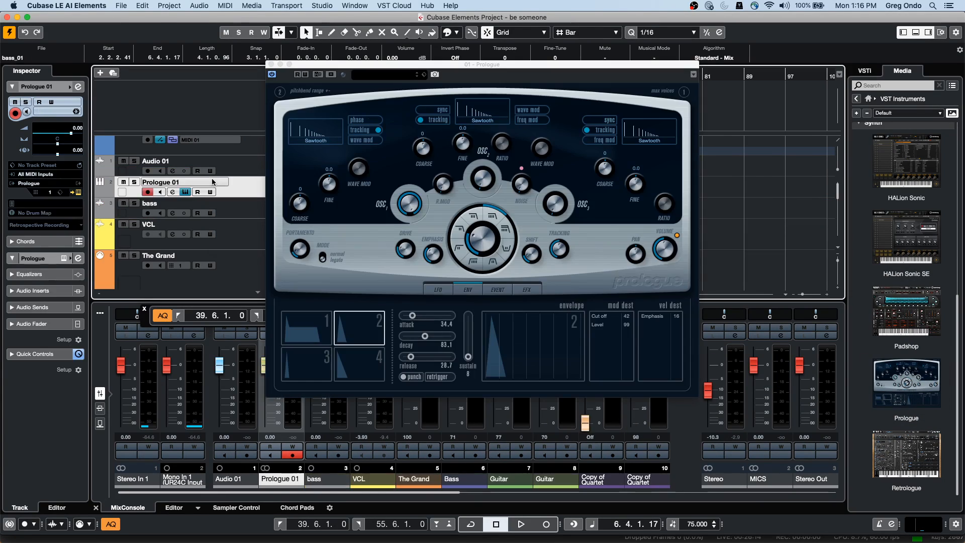
# Load the Analogical preset into the Prologue synth
pyautogui.click(378, 76)
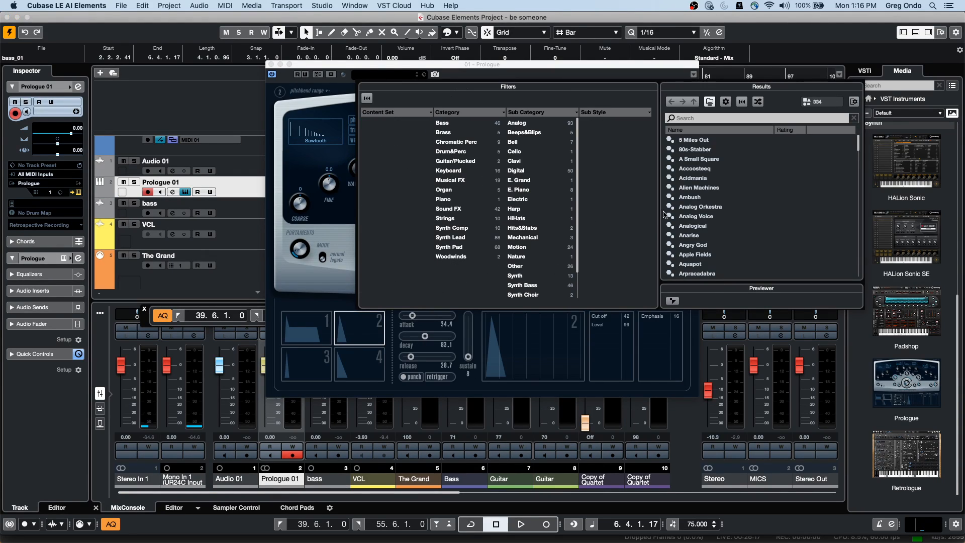
pyautogui.click(702, 227)
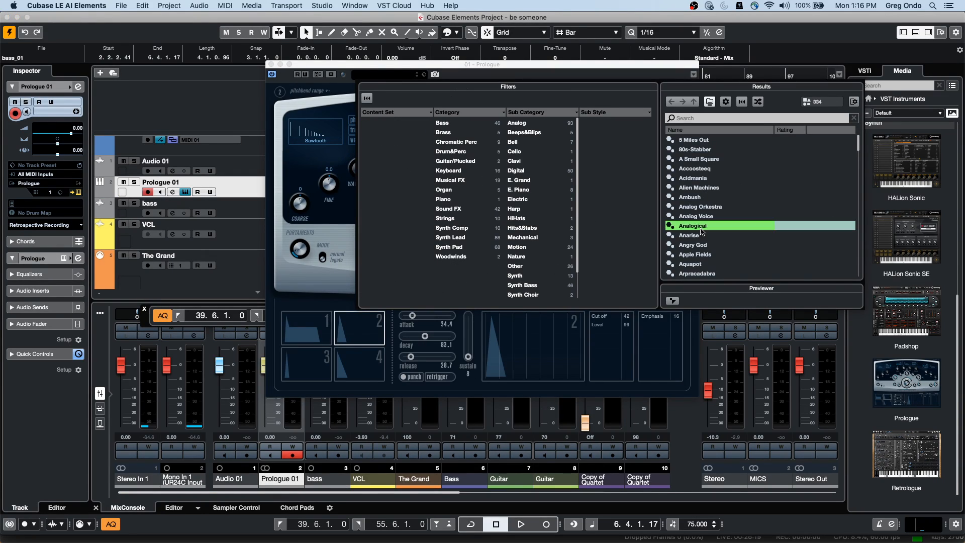
pyautogui.doubleClick(701, 228)
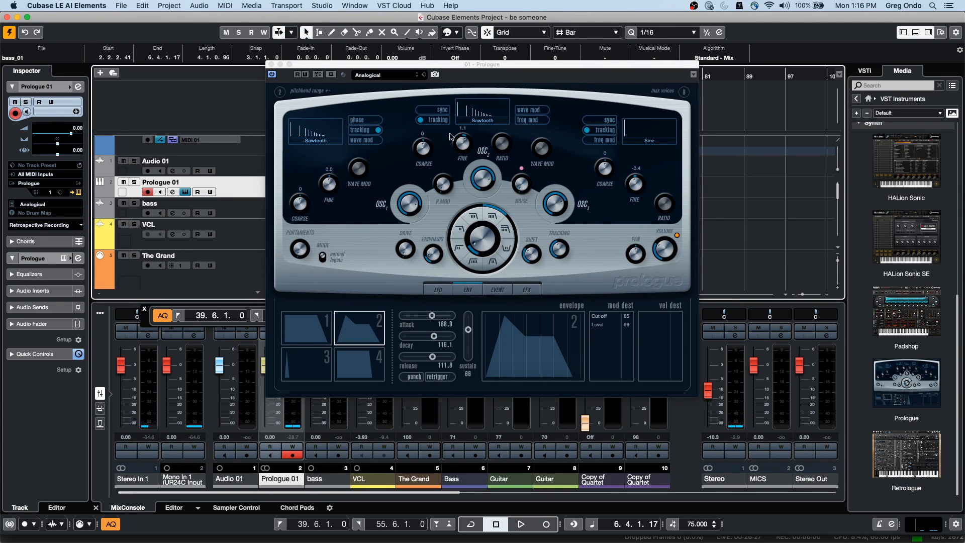
# Record a short MIDI part on the Prologue 01 track with playback started from bar 68, and close the instrument window
pyautogui.moveTo(304, 66); pyautogui.dragTo(280, 251)
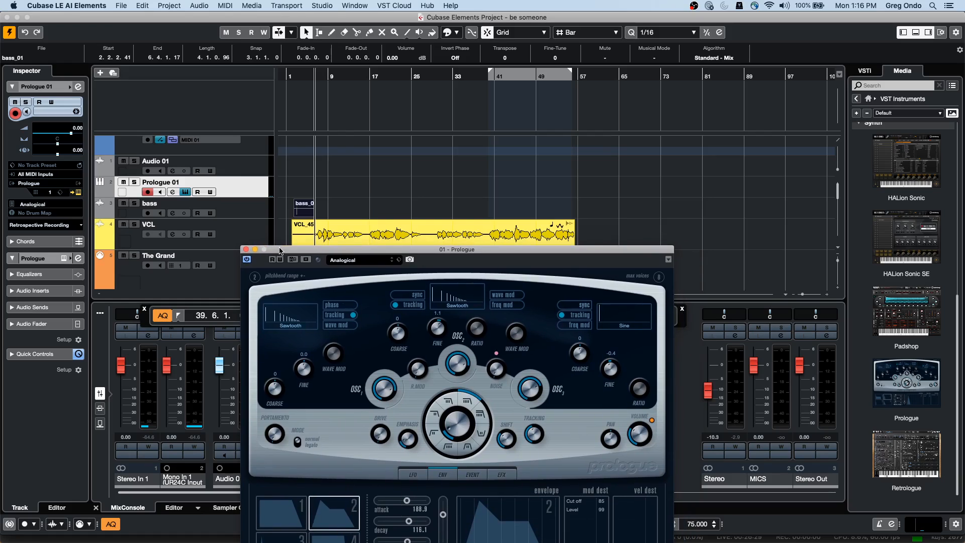
pyautogui.click(148, 194)
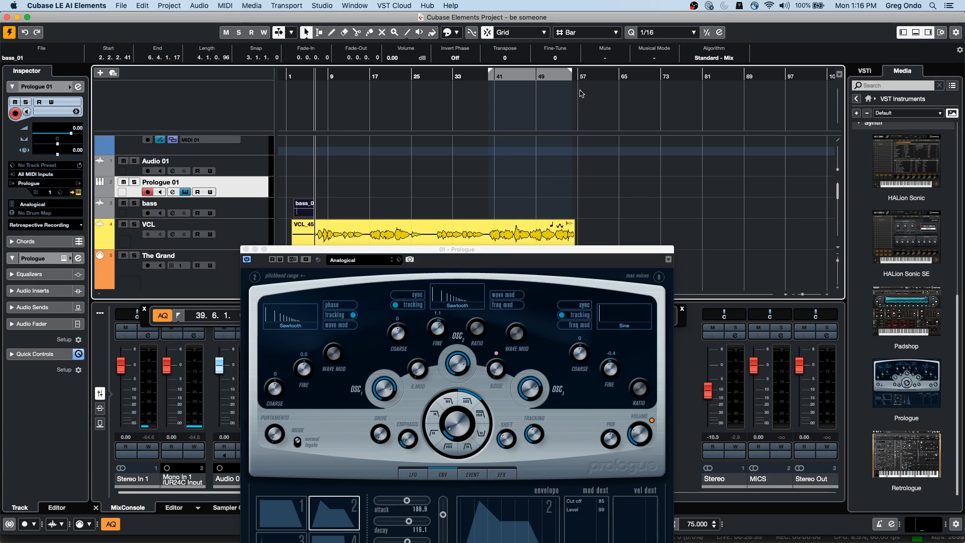
pyautogui.click(609, 73)
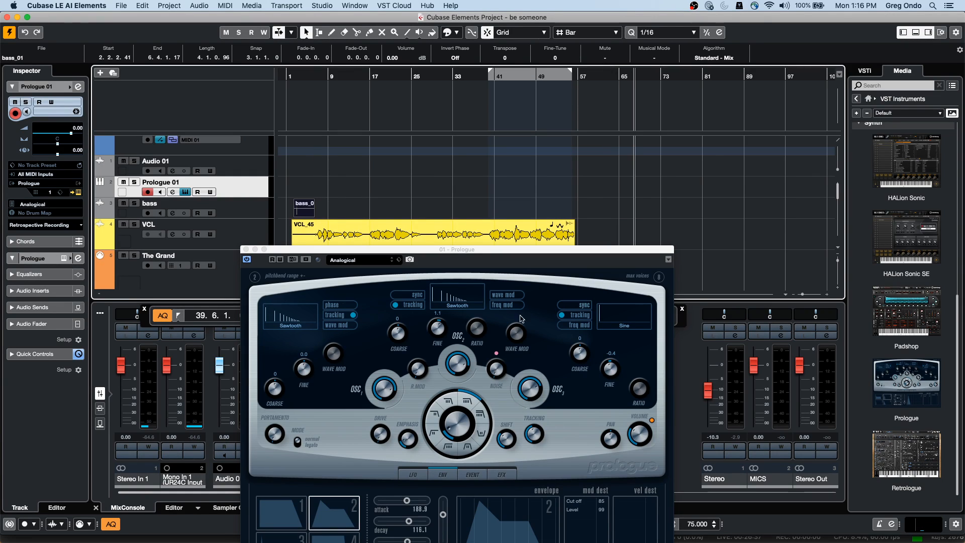
pyautogui.moveTo(513, 253); pyautogui.dragTo(492, 94)
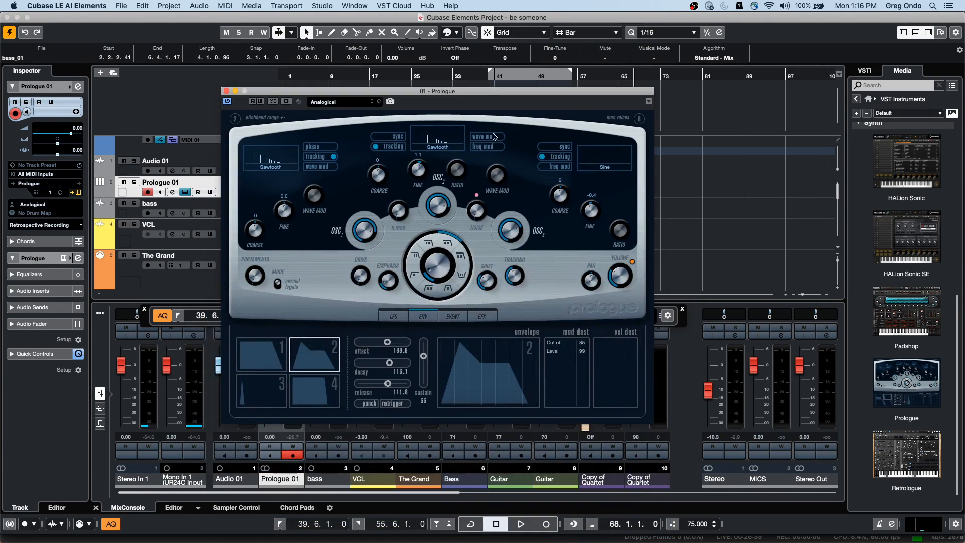
pyautogui.click(520, 524)
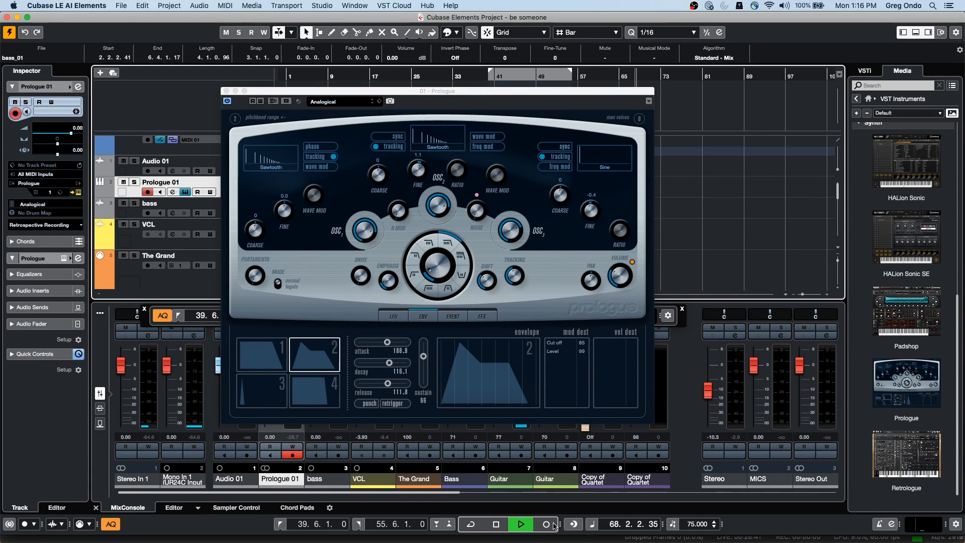
pyautogui.click(547, 523)
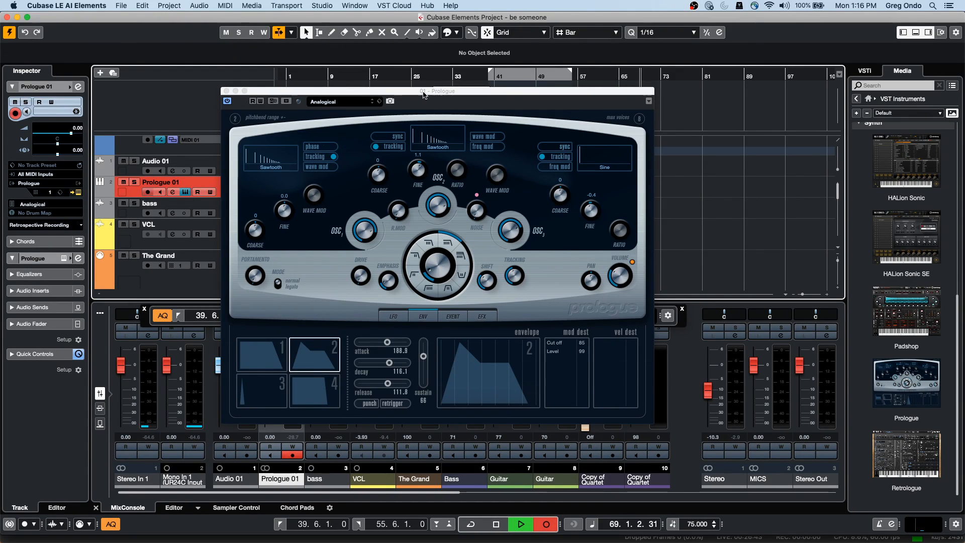
pyautogui.click(405, 92)
pyautogui.moveTo(405, 92); pyautogui.dragTo(256, 206)
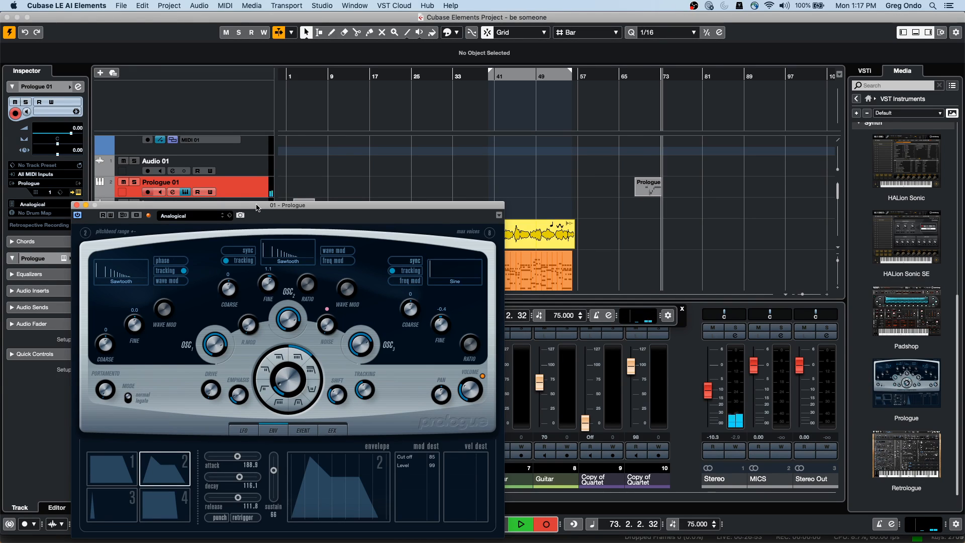
pyautogui.press('space')
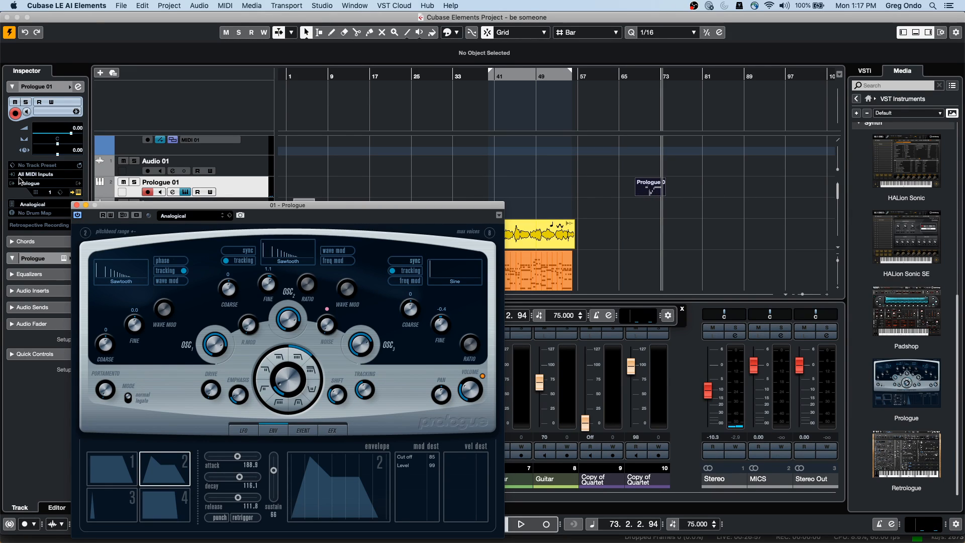
pyautogui.click(77, 205)
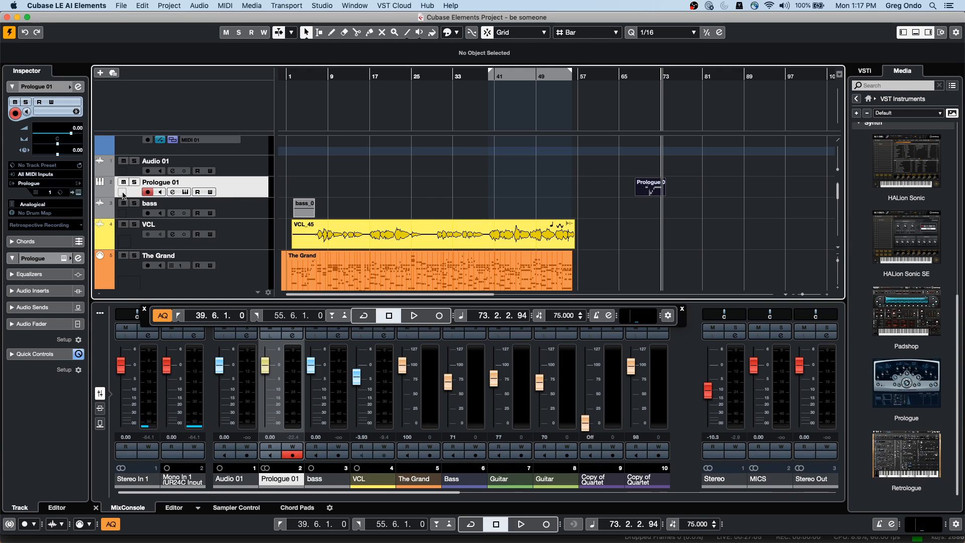
# Record-enable both the Prologue 01 and bass tracks while VCL is selected, and turn on input monitoring for bass
pyautogui.click(159, 216)
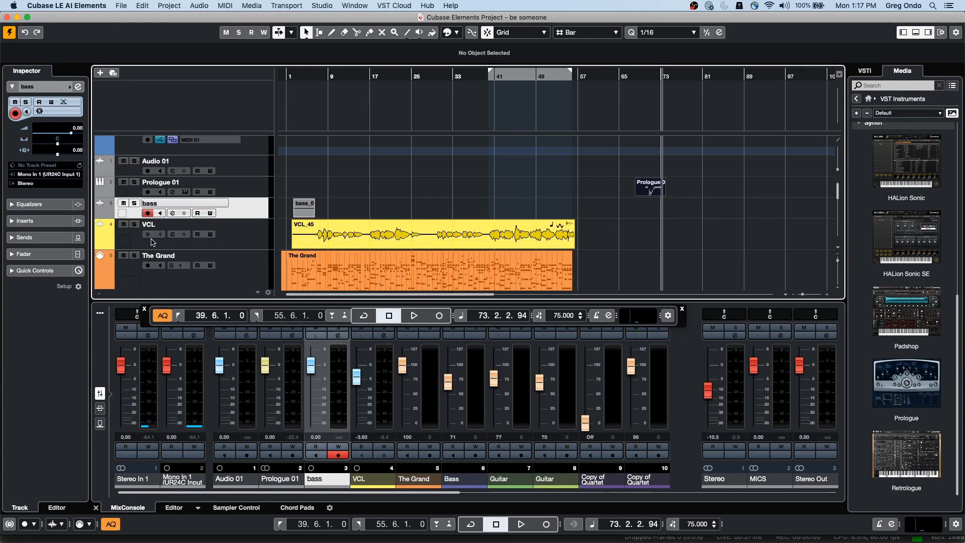
pyautogui.click(147, 213)
pyautogui.click(147, 192)
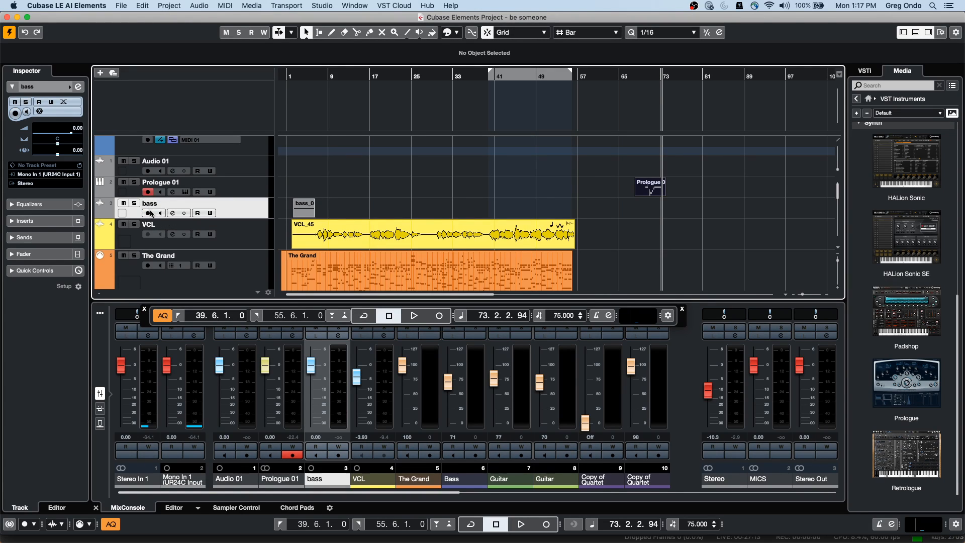
pyautogui.click(148, 213)
pyautogui.click(150, 221)
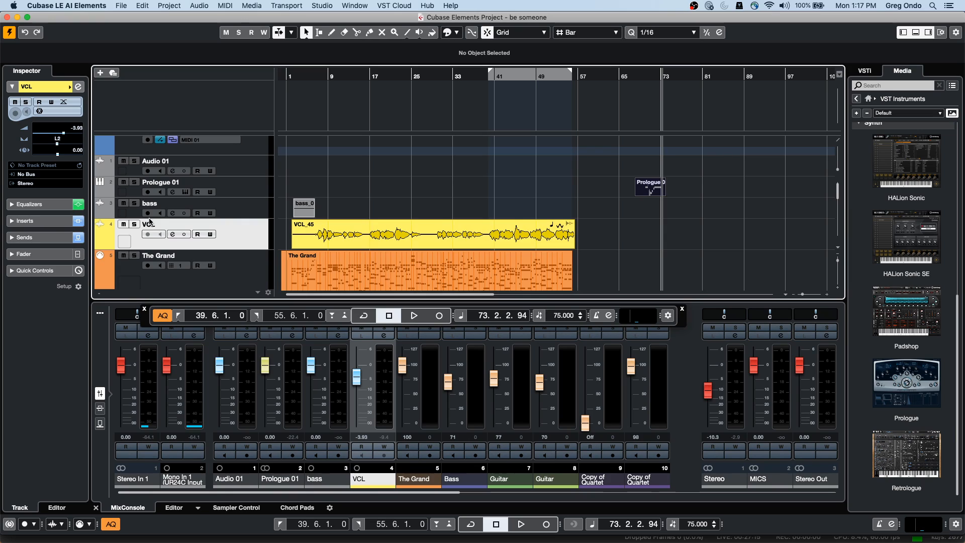
pyautogui.click(148, 193)
pyautogui.click(149, 214)
pyautogui.click(148, 193)
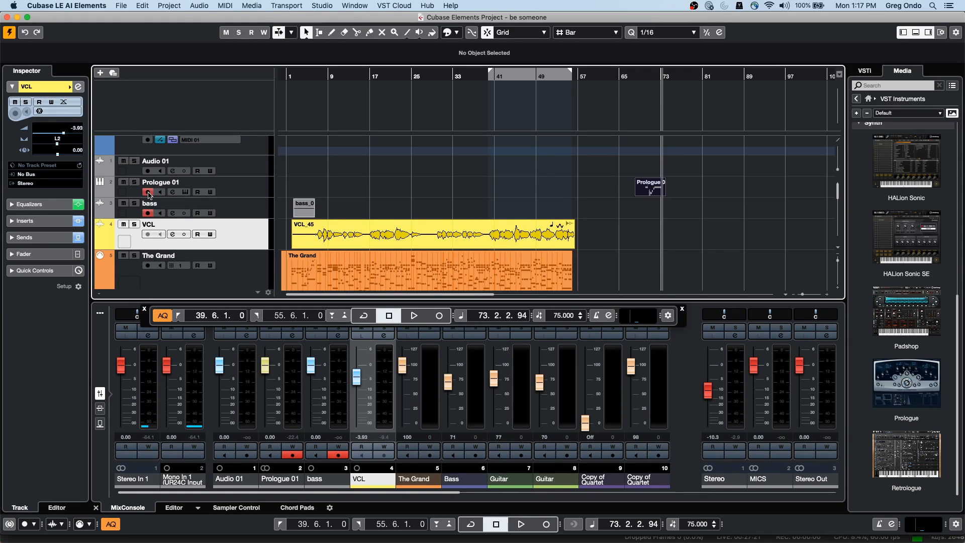
pyautogui.click(161, 214)
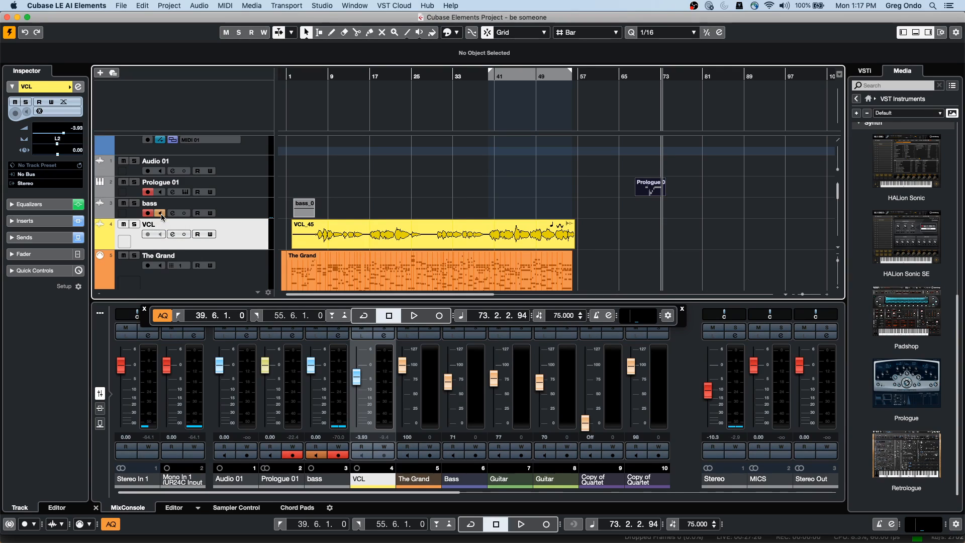
# Set Auto Monitoring to Tapemachine Style in the VST preferences and apply the change
pyautogui.click(129, 7)
pyautogui.moveTo(102, 4)
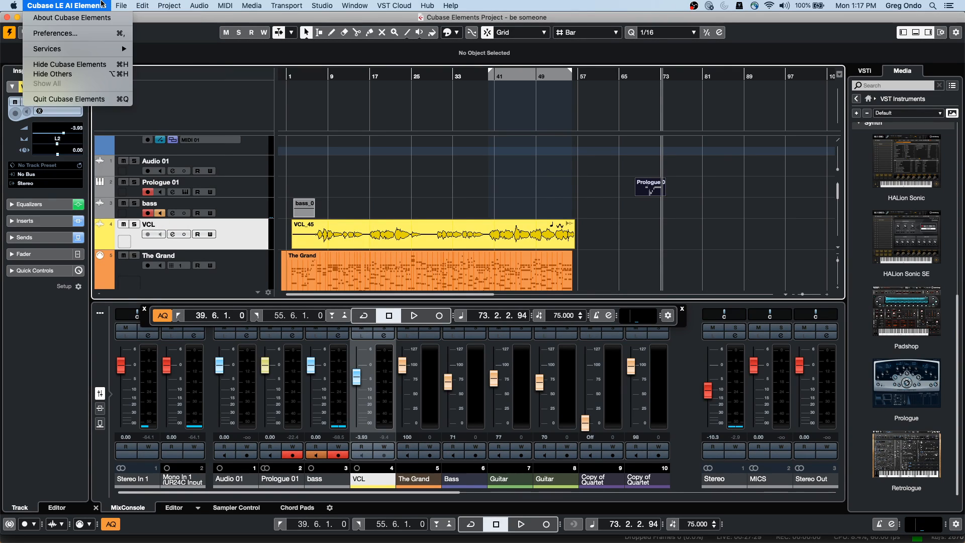
pyautogui.click(55, 33)
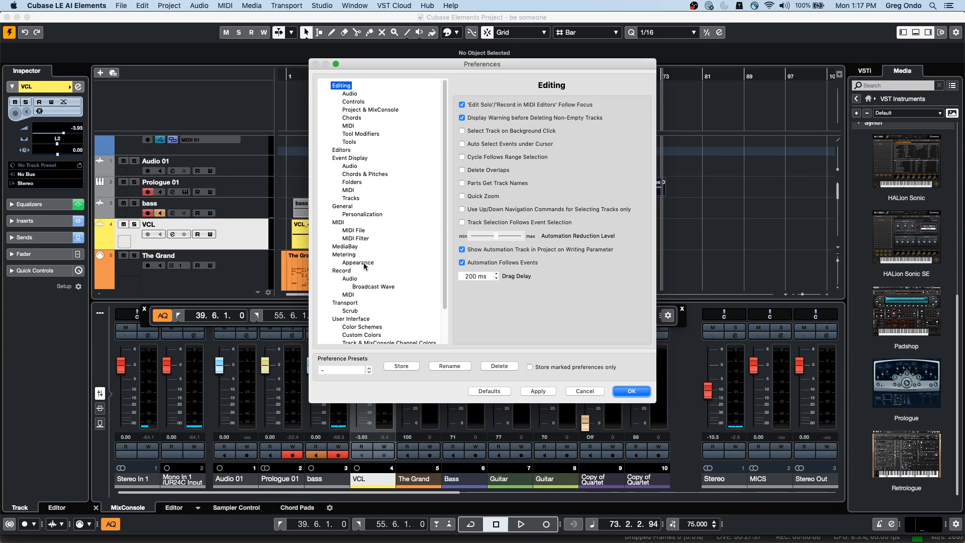
pyautogui.scroll(-3, 361, 297)
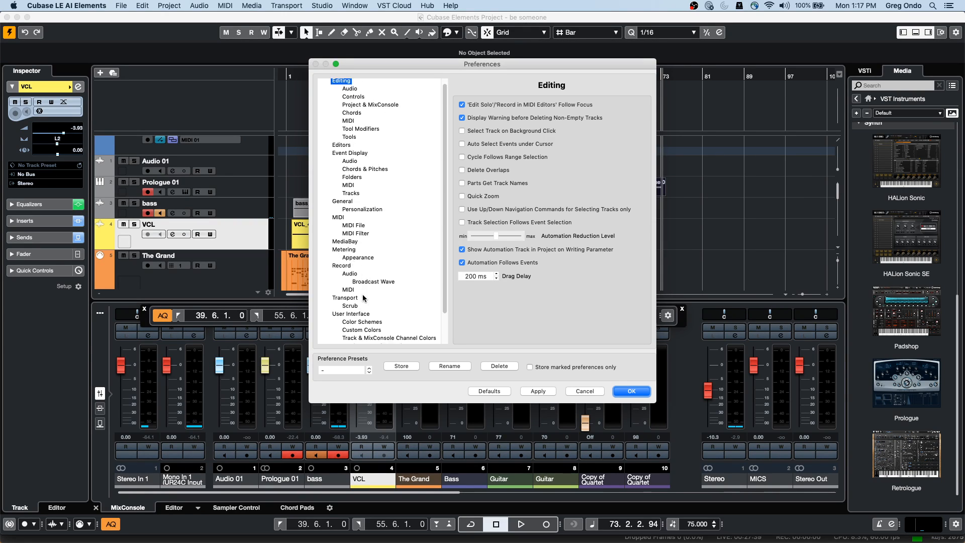
pyautogui.click(336, 321)
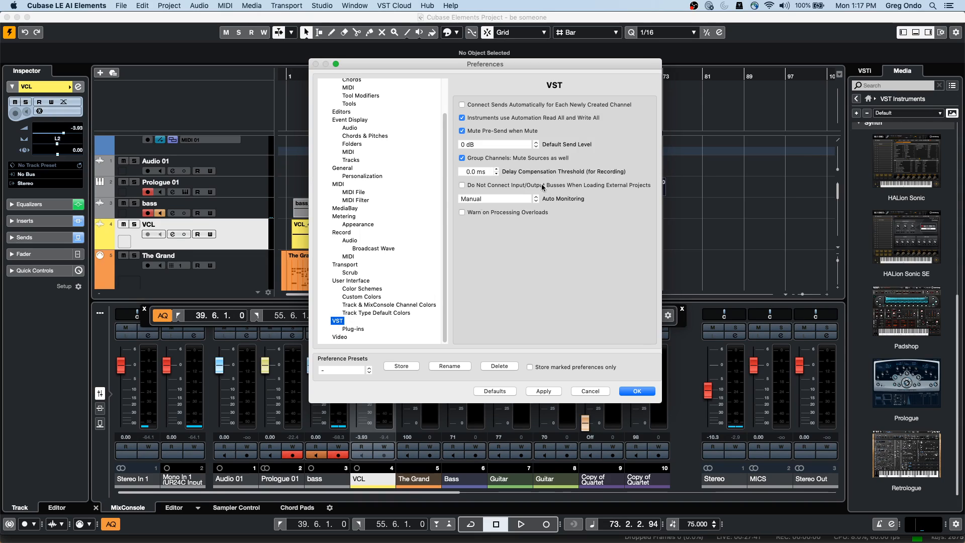
pyautogui.click(522, 201)
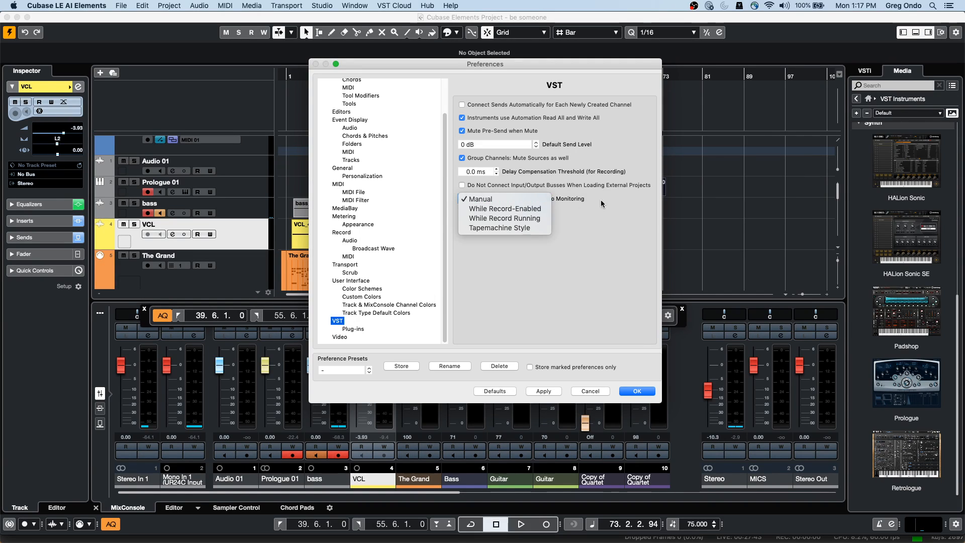
pyautogui.click(494, 229)
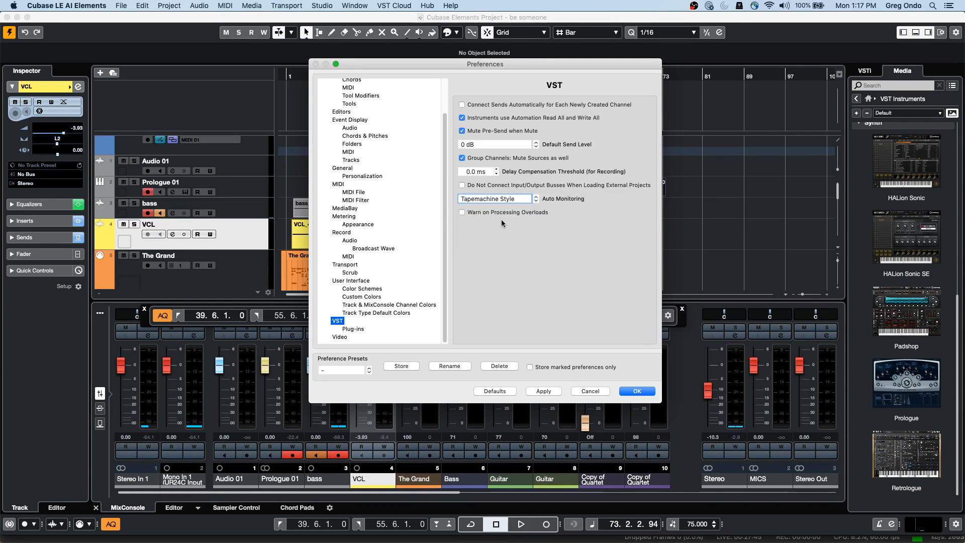
pyautogui.click(542, 392)
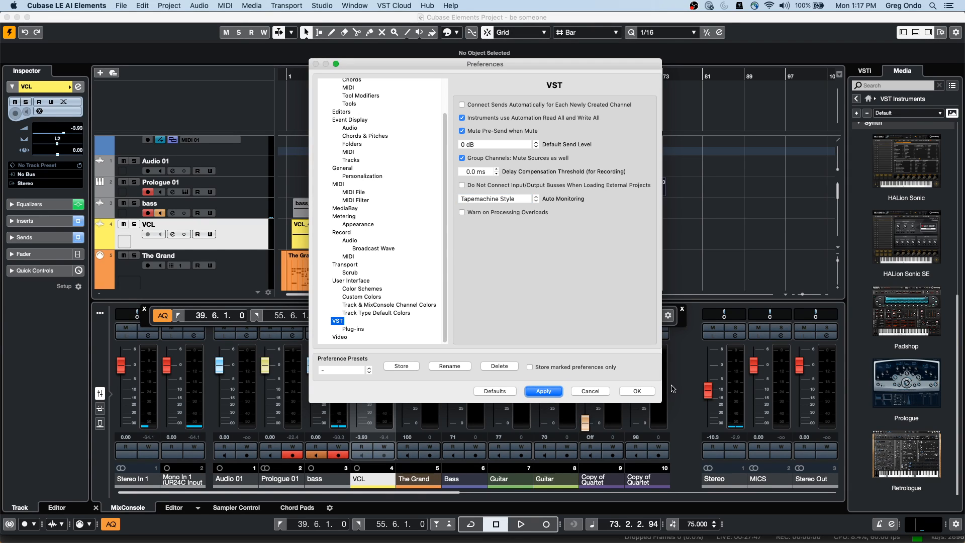
pyautogui.click(645, 391)
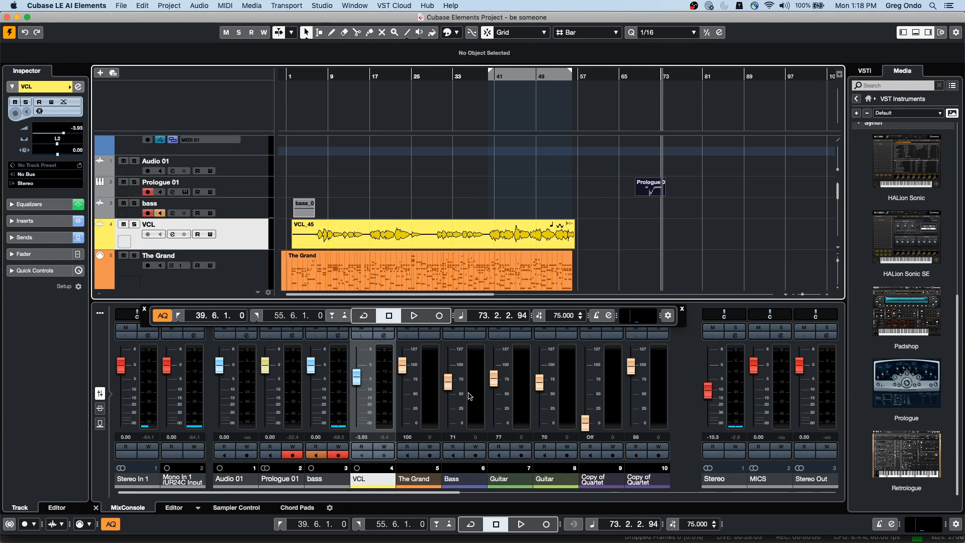
# Expand the transport controls after a brief playback test and rewind the playhead to about bar 52
pyautogui.click(521, 524)
pyautogui.click(500, 526)
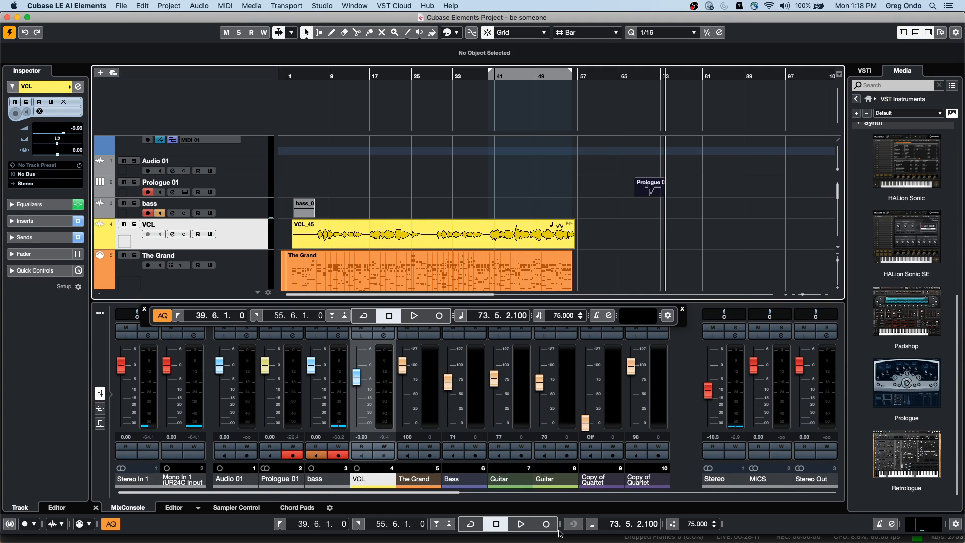
pyautogui.moveTo(559, 525); pyautogui.dragTo(622, 527)
pyautogui.click(487, 524)
pyautogui.click(467, 524)
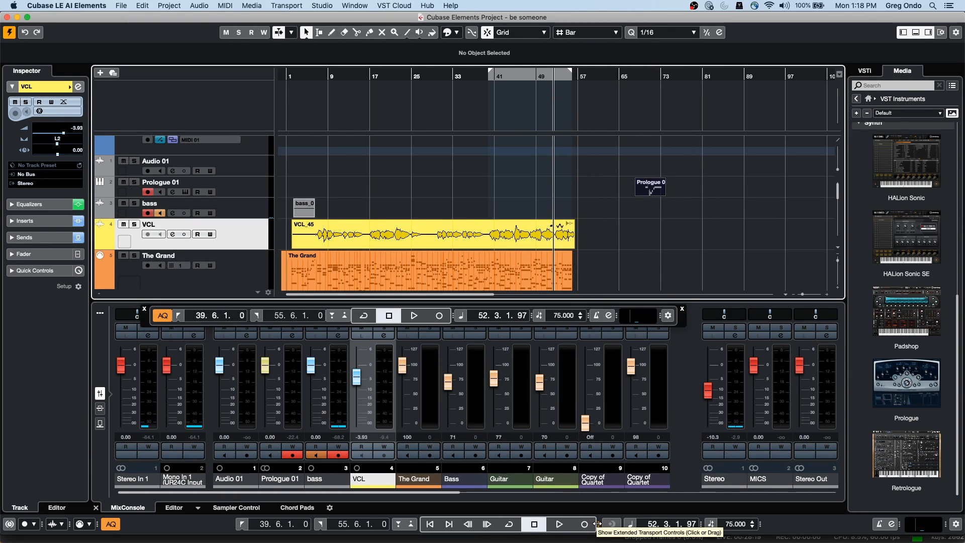
pyautogui.moveTo(598, 525)
pyautogui.mouseDown()
pyautogui.moveTo(576, 524)
pyautogui.moveTo(592, 524)
pyautogui.mouseUp()
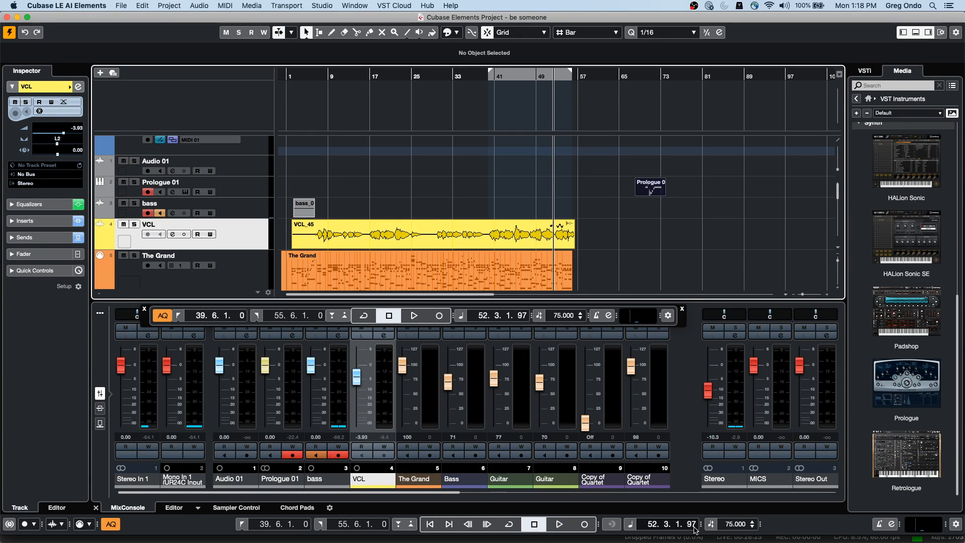
pyautogui.moveTo(653, 524); pyautogui.dragTo(681, 518)
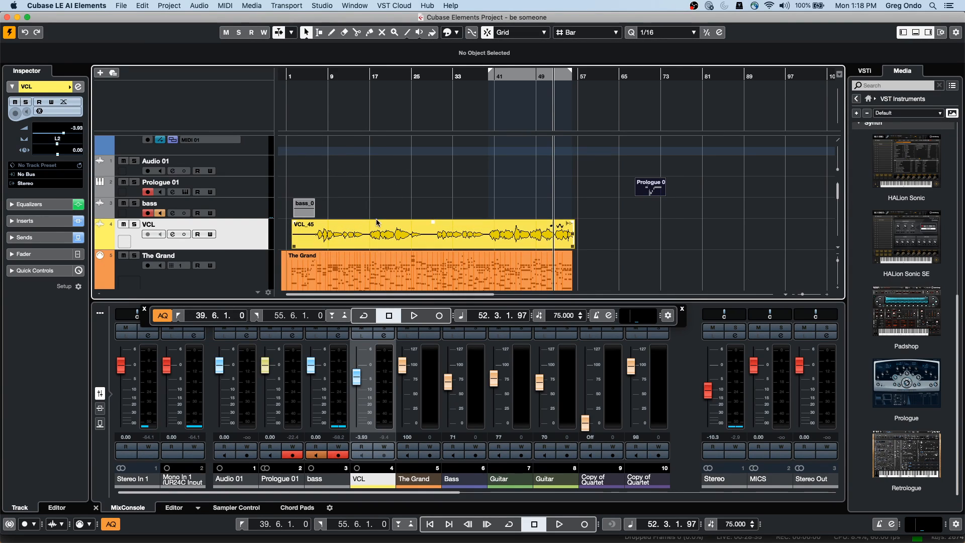
# Move the VCL_45 audio event earlier on its track so it starts at 0.1.1.0
pyautogui.scroll(-2, 381, 220)
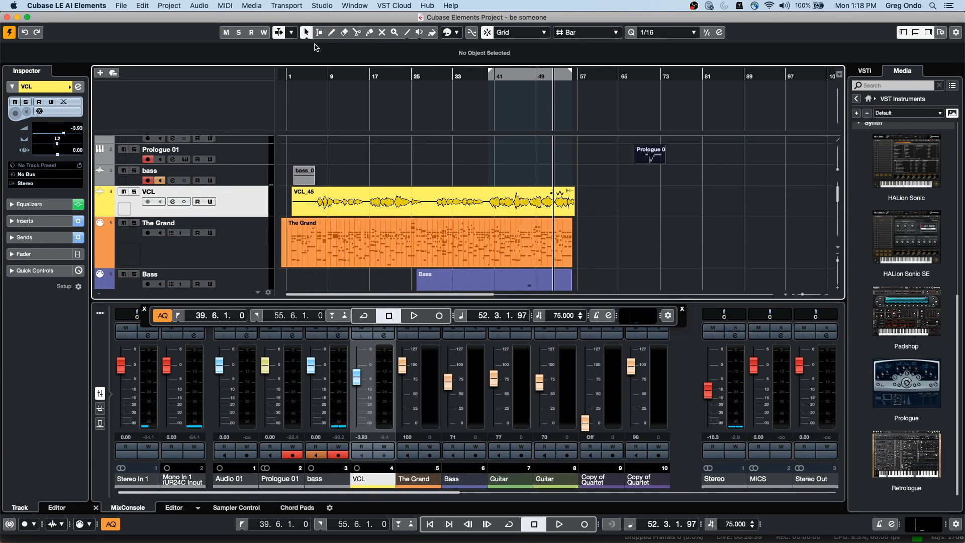
pyautogui.rightClick(362, 201)
pyautogui.click(362, 201)
pyautogui.moveTo(350, 202); pyautogui.dragTo(436, 195)
pyautogui.moveTo(495, 195); pyautogui.dragTo(404, 191)
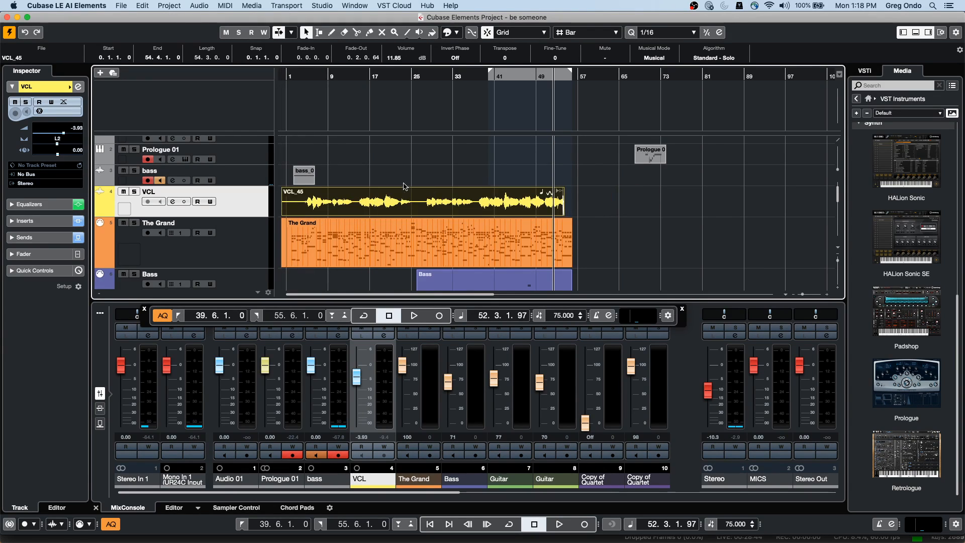
# Select bars 14 to 28 of the VCL_45 event with the Range Selection tool
pyautogui.rightClick(386, 160)
pyautogui.click(397, 159)
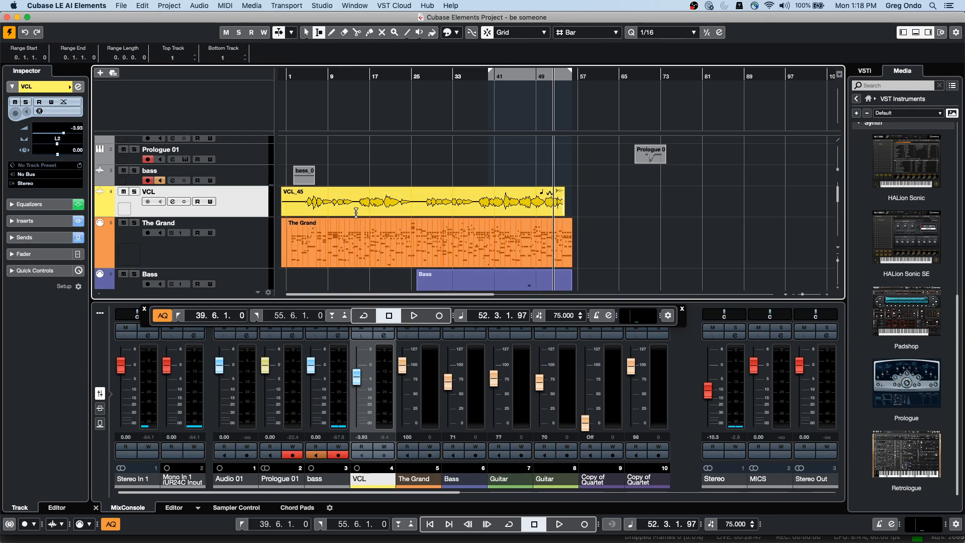
pyautogui.moveTo(353, 204); pyautogui.dragTo(426, 203)
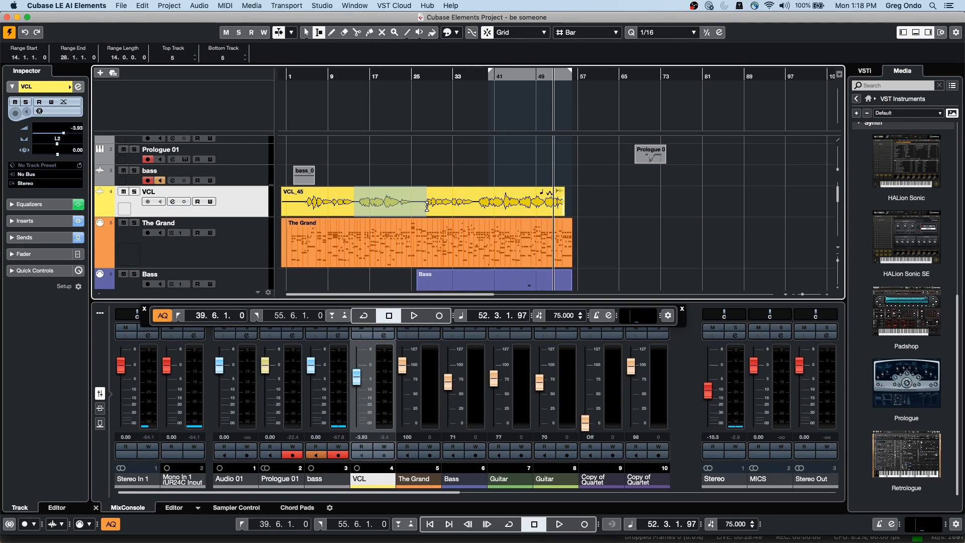
pyautogui.rightClick(386, 196)
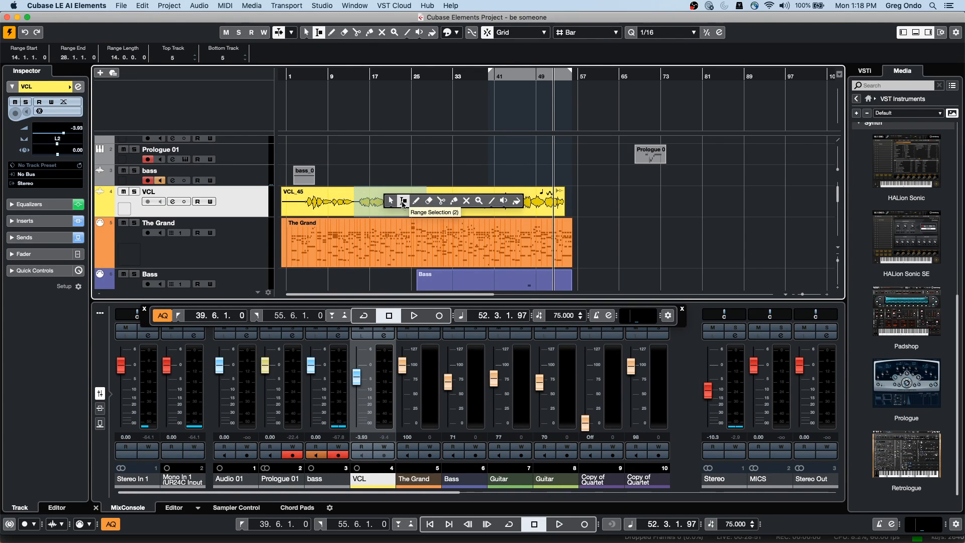
pyautogui.click(408, 201)
# Try moving the selected VCL range to bar 59 and deleting it, undoing each edit
pyautogui.moveTo(392, 201); pyautogui.dragTo(626, 199)
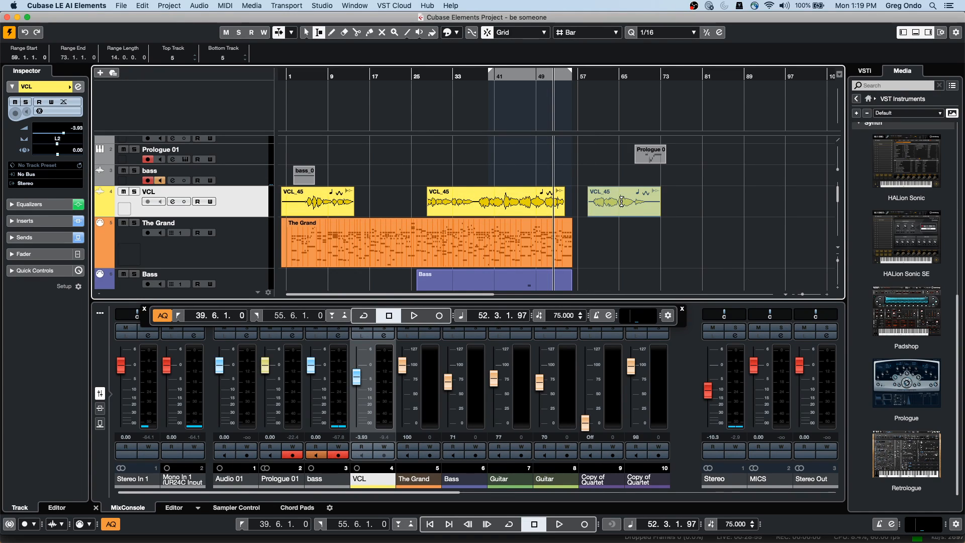
pyautogui.press('super+z')
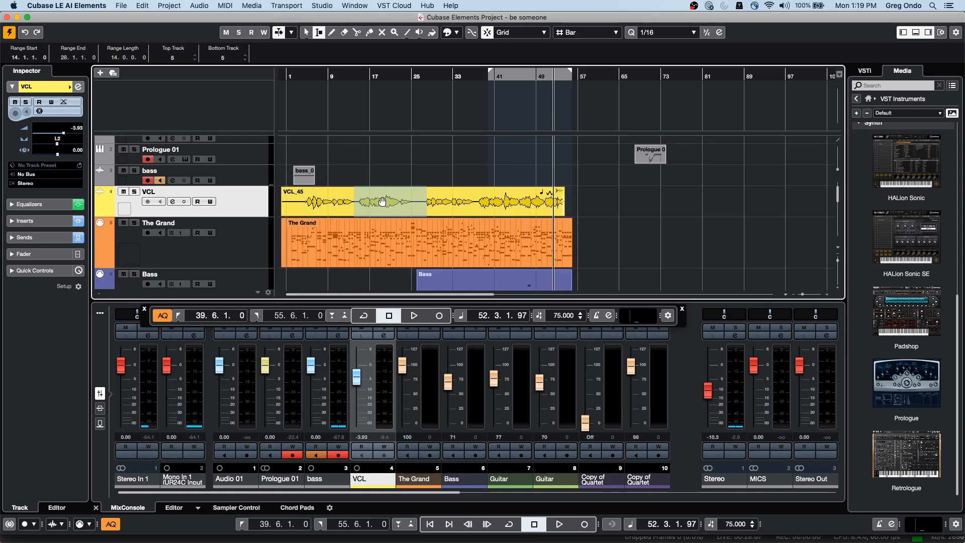
pyautogui.press('Delete')
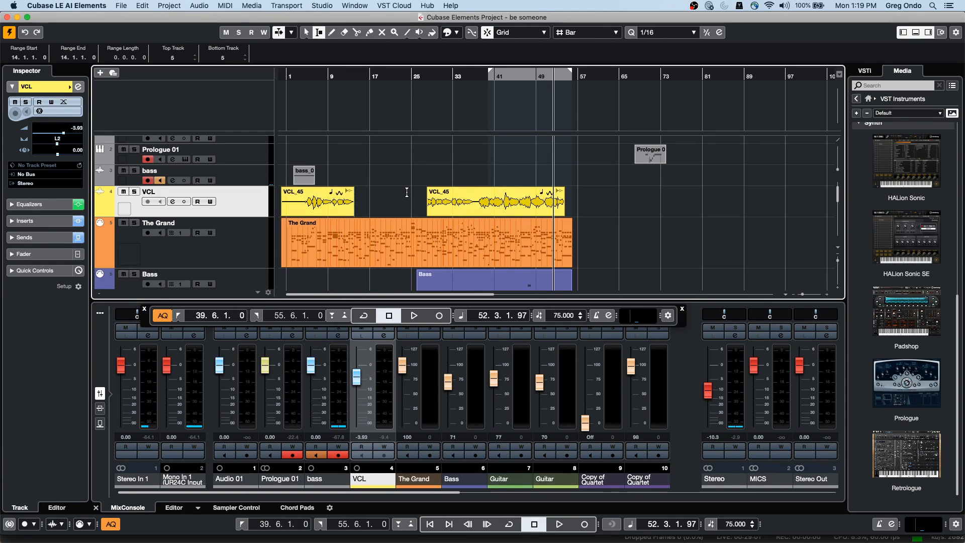
pyautogui.press('super+z')
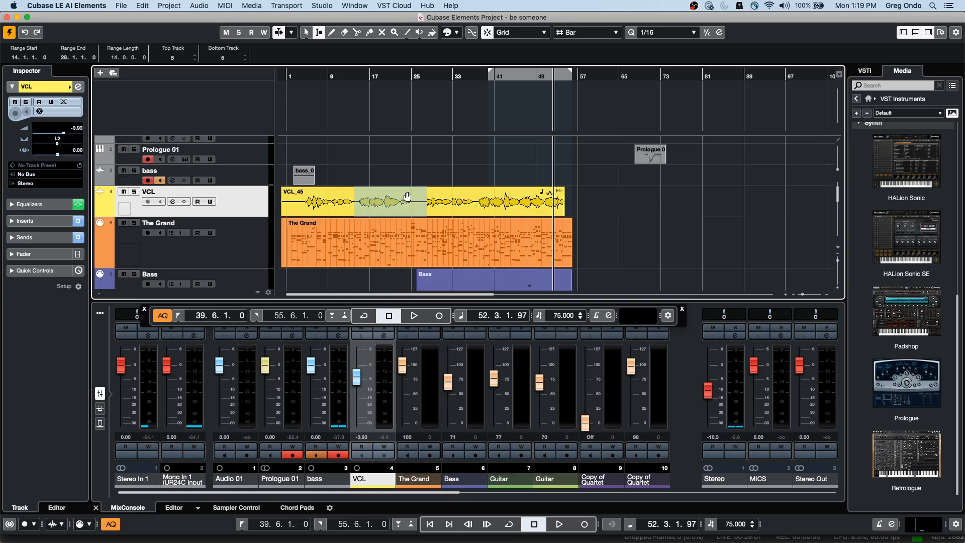
# Open the edit history, place its window beside the tracks, and step through the recorded actions
pyautogui.click(145, 5)
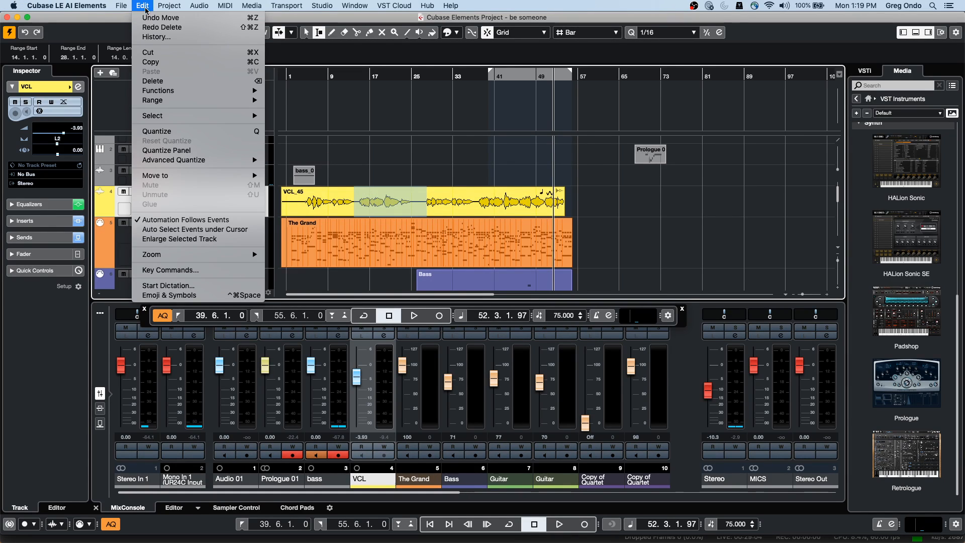
pyautogui.click(154, 37)
pyautogui.moveTo(411, 99); pyautogui.dragTo(659, 121)
pyautogui.moveTo(627, 246)
pyautogui.mouseDown()
pyautogui.moveTo(654, 179)
pyautogui.moveTo(644, 253)
pyautogui.mouseUp()
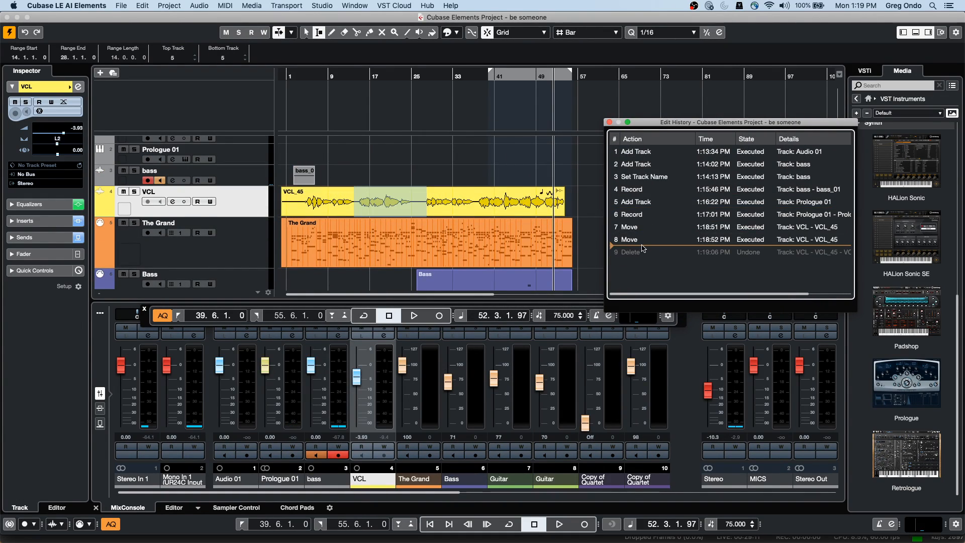
# Split the VCL_45 event at about bar 27 and at bar 37 with the Split tool
pyautogui.click(384, 168)
pyautogui.rightClick(350, 170)
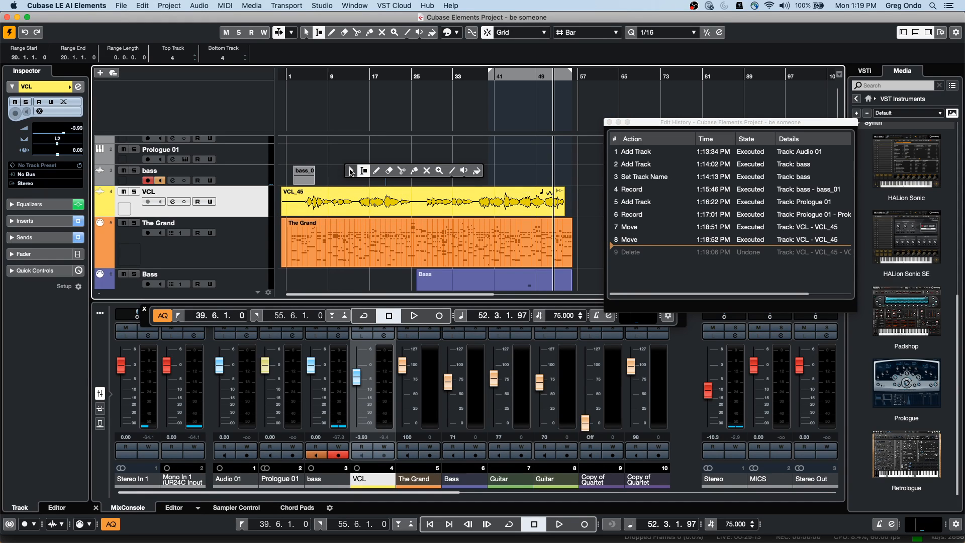
pyautogui.click(401, 170)
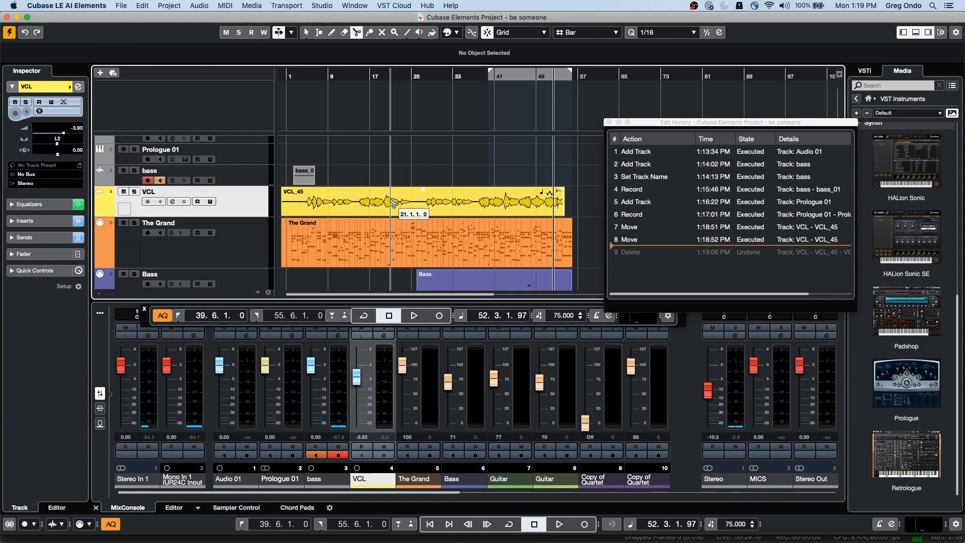
pyautogui.click(423, 202)
pyautogui.click(475, 203)
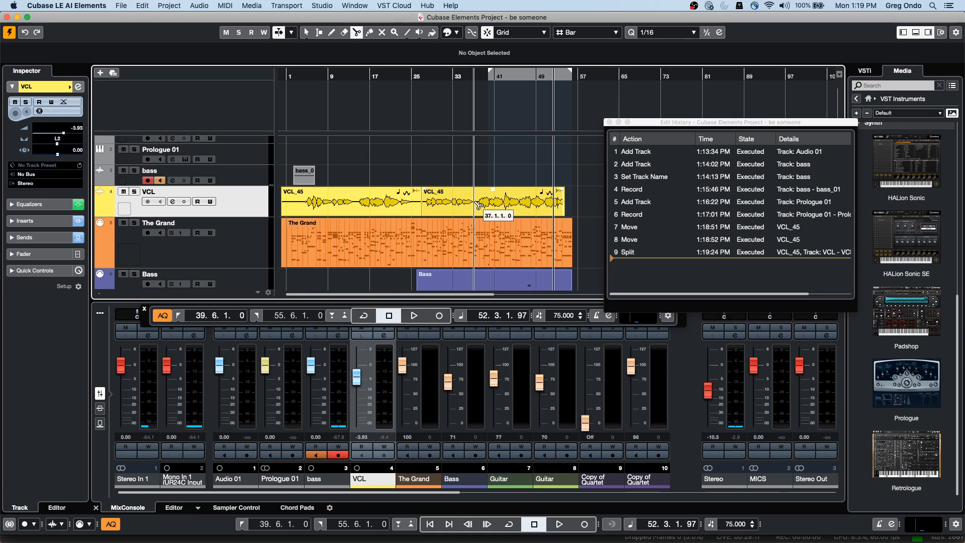
# Erase the middle VCL_45 segment between the two splits
pyautogui.rightClick(470, 200)
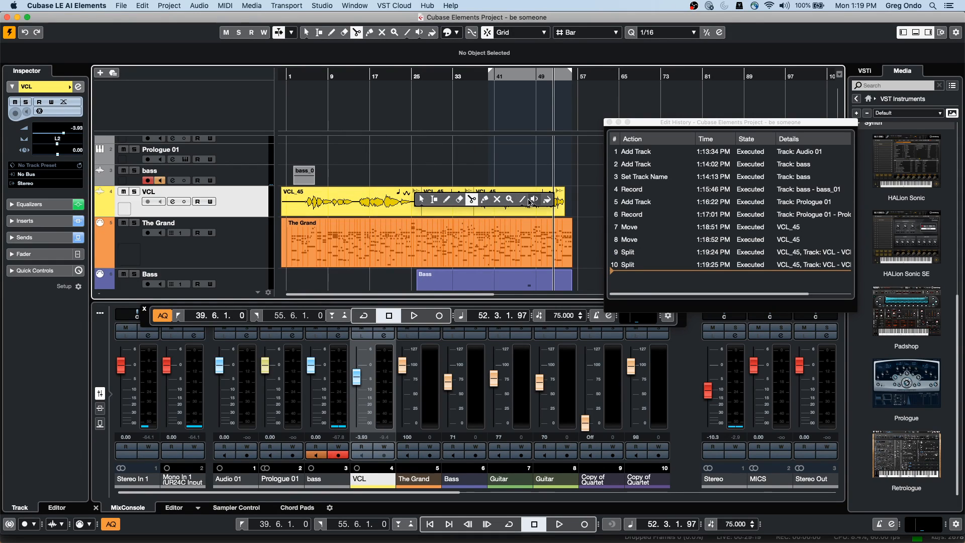
pyautogui.click(459, 199)
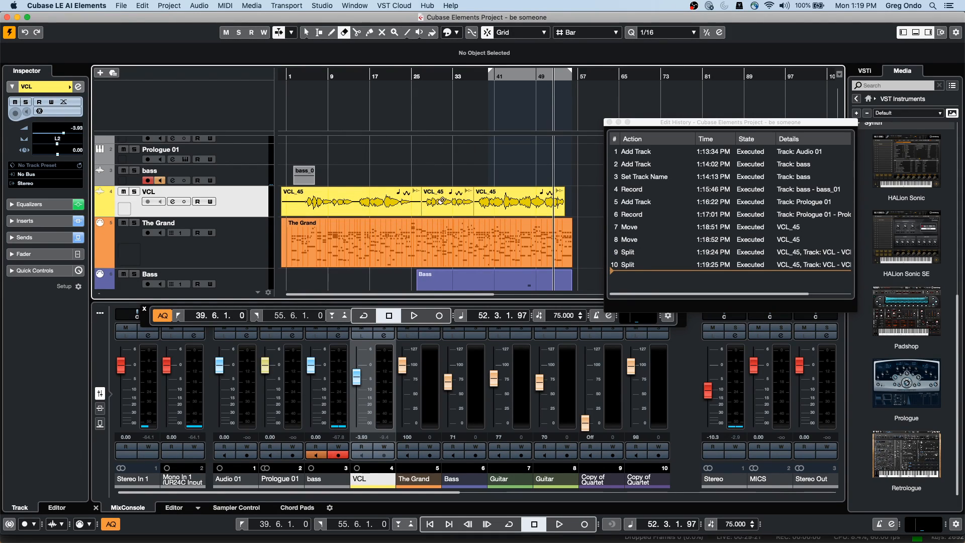
pyautogui.click(450, 205)
# Split the last VCL_45 segment, after bar 37, into several short pieces
pyautogui.rightClick(481, 204)
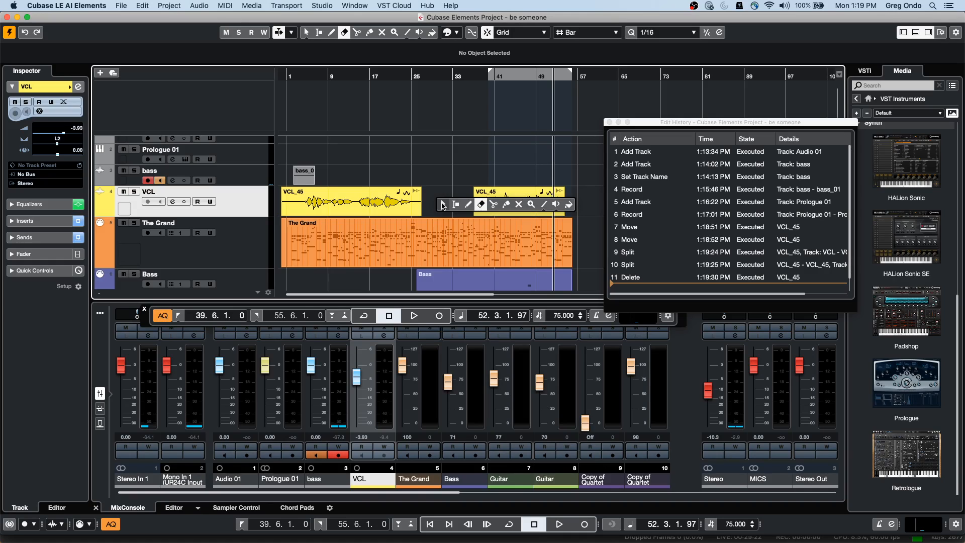
pyautogui.click(494, 204)
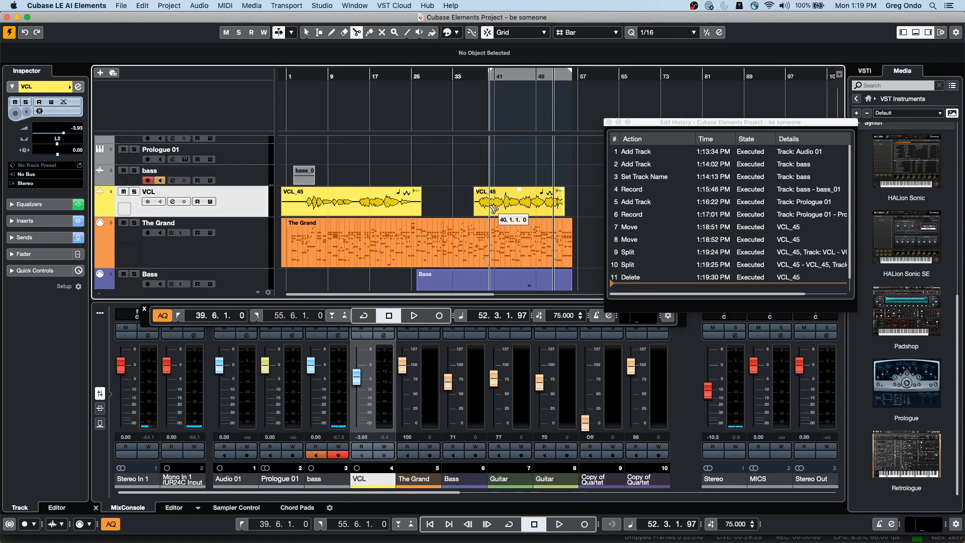
pyautogui.click(504, 203)
pyautogui.click(511, 205)
pyautogui.click(520, 205)
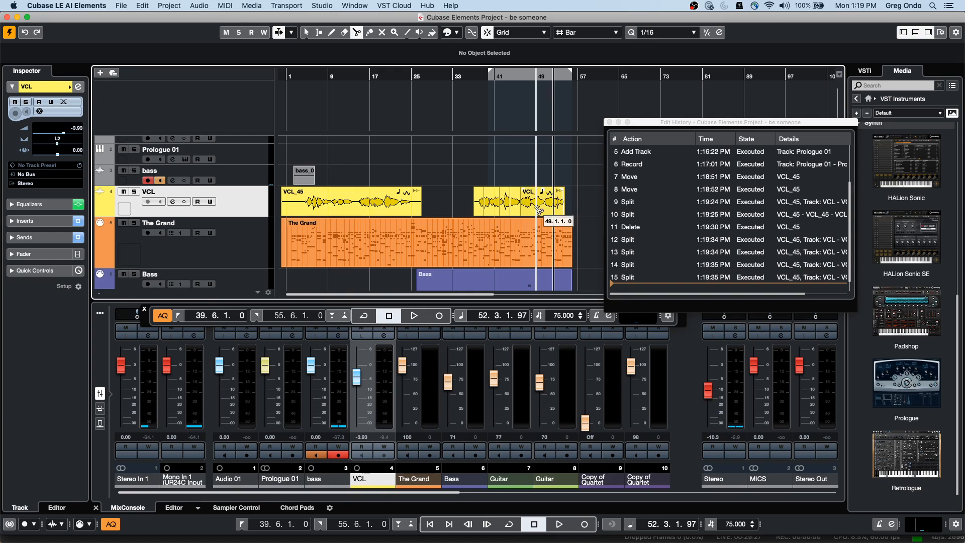
pyautogui.click(536, 205)
pyautogui.click(547, 206)
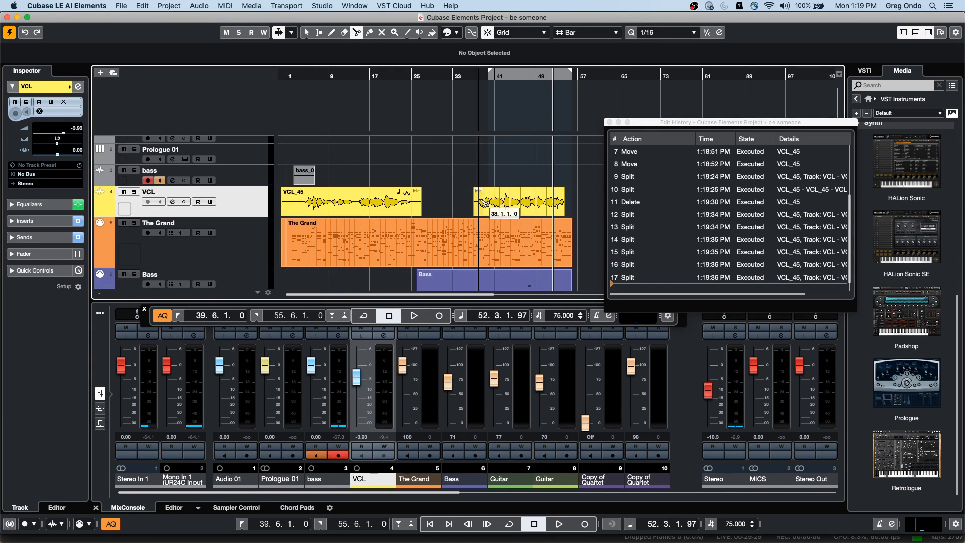
# Glue the short VCL_45 pieces after bar 37 back into one event
pyautogui.rightClick(537, 203)
pyautogui.click(549, 201)
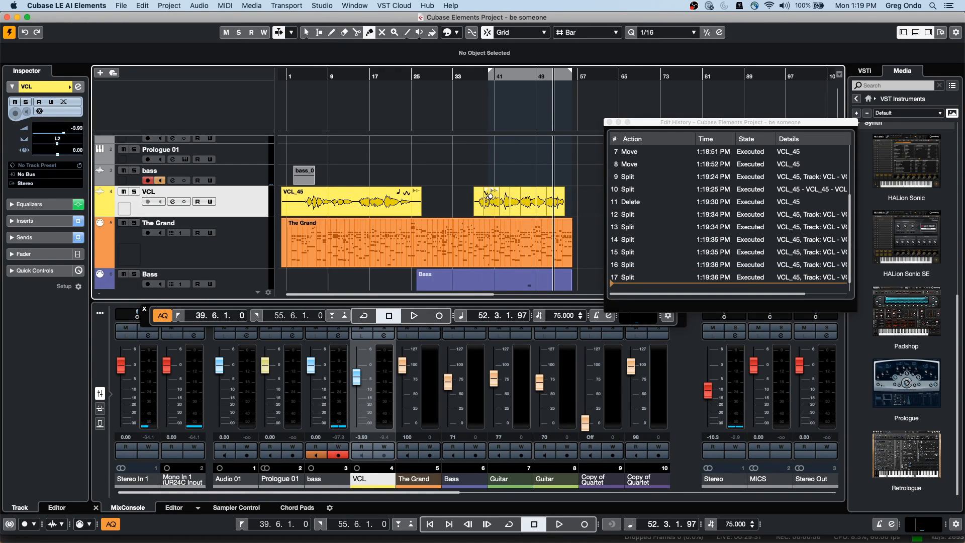
pyautogui.click(481, 199)
pyautogui.click(482, 197)
pyautogui.click(481, 197)
pyautogui.click(482, 197)
pyautogui.click(481, 197)
pyautogui.click(481, 197)
# Mute the first VCL_45 event and The Grand part with the Mute tool
pyautogui.rightClick(482, 197)
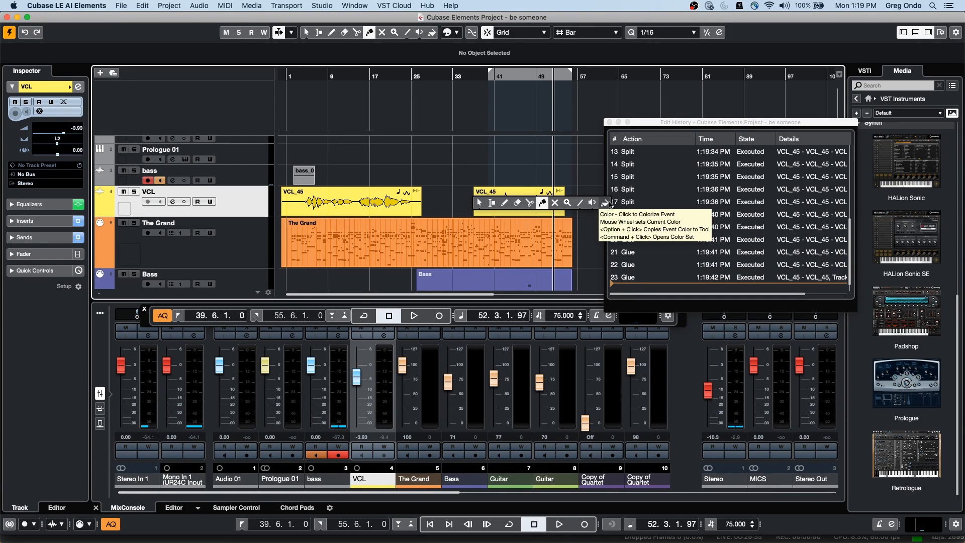
pyautogui.click(555, 202)
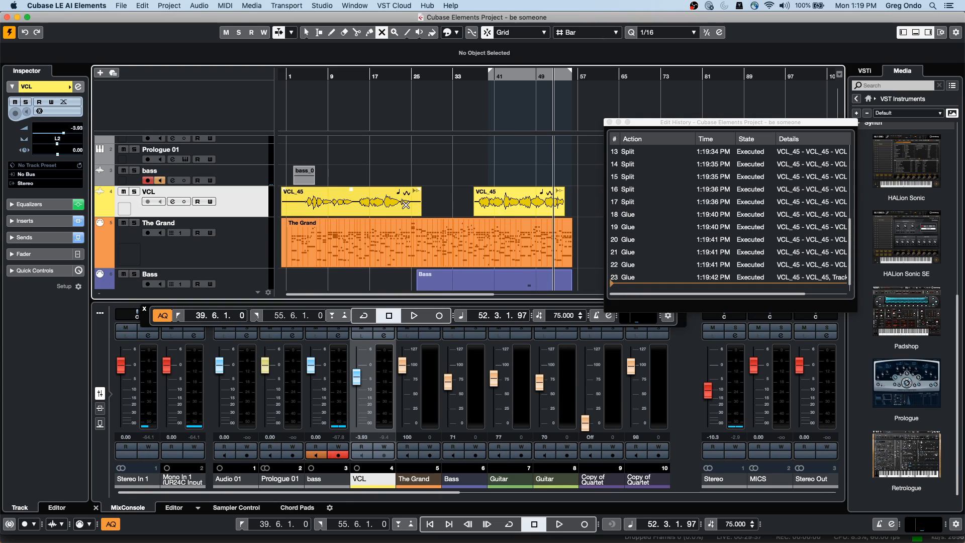
pyautogui.click(352, 197)
pyautogui.click(347, 225)
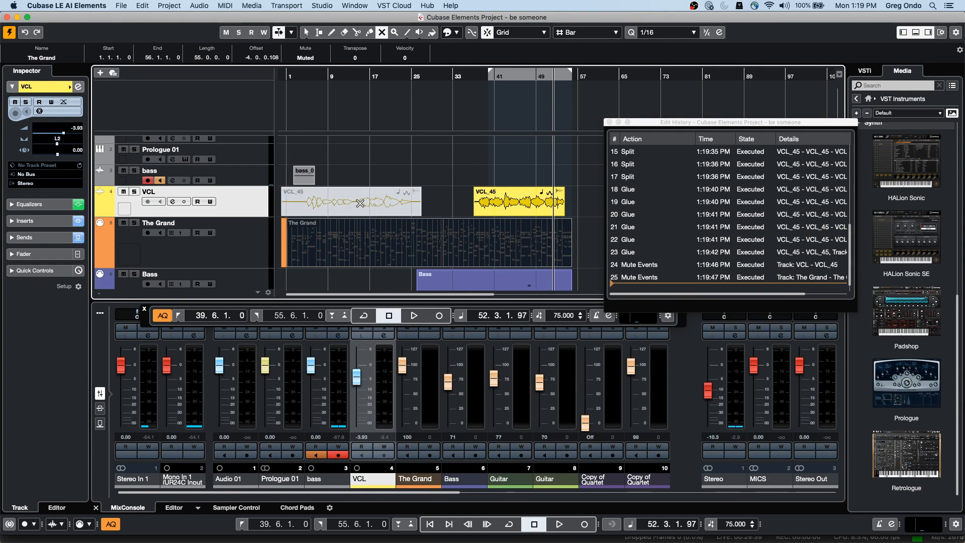
# Unmute the first VCL_45 event and The Grand part, and return to the Object Selection tool
pyautogui.click(392, 200)
pyautogui.rightClick(434, 189)
pyautogui.click(440, 195)
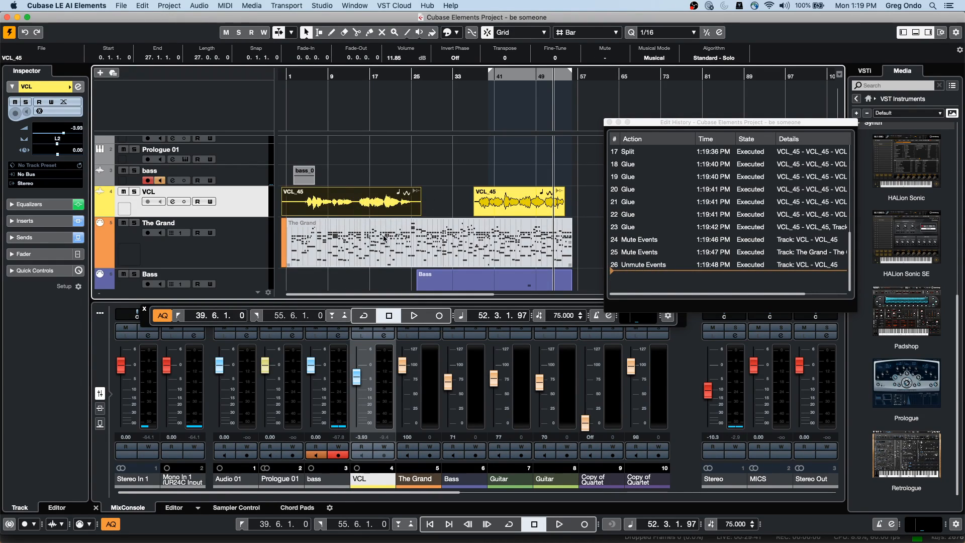
pyautogui.rightClick(416, 239)
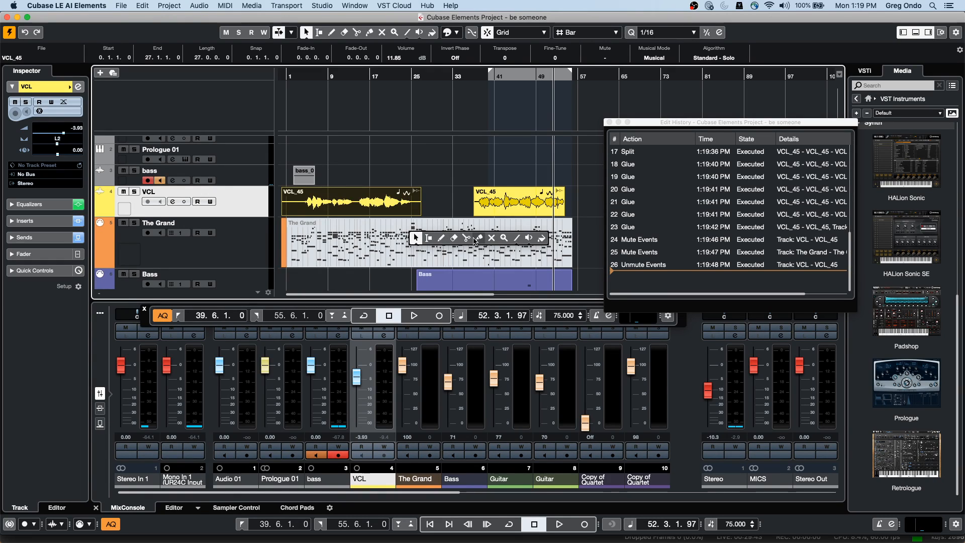
pyautogui.click(490, 238)
pyautogui.click(482, 238)
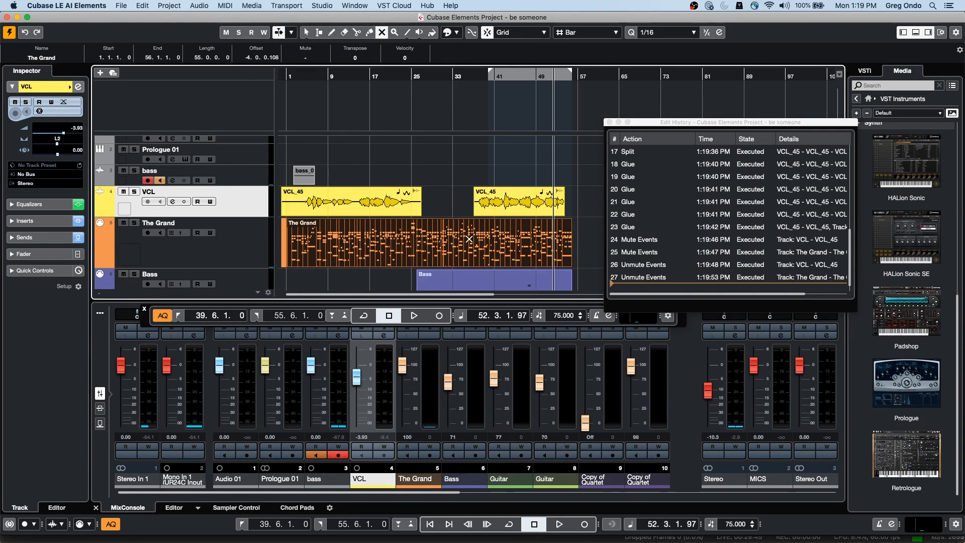
pyautogui.rightClick(357, 201)
pyautogui.click(363, 206)
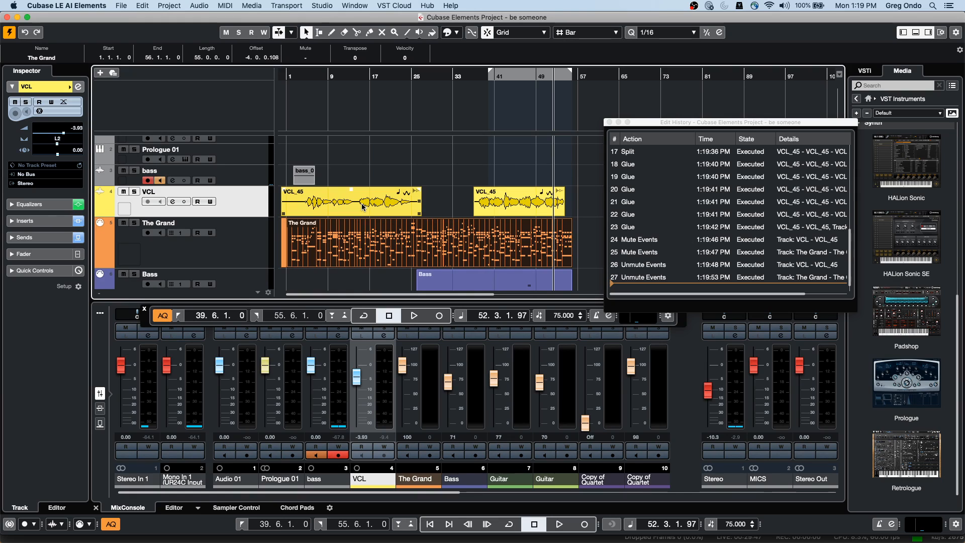
# Undo the mute, glue, delete and split edits back to the first VCL_45 split at bar 27
pyautogui.press('super+z')
pyautogui.press('super+z')
pyautogui.press('super+z')
pyautogui.press('super+z')
pyautogui.press('super+z')
pyautogui.press('super+z')
pyautogui.press('super+z')
pyautogui.press('super+z')
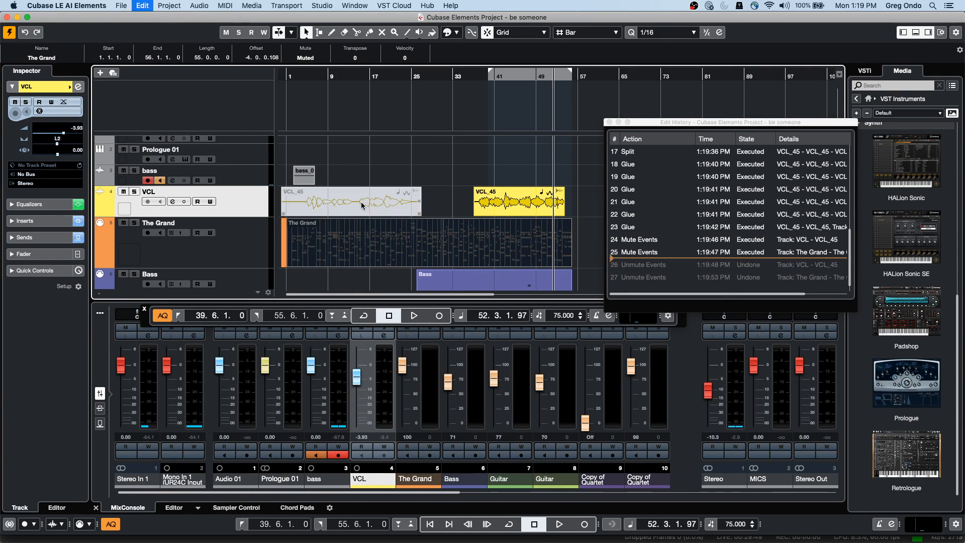
pyautogui.press('super+z')
pyautogui.press('super+z')
pyautogui.press('super+z')
pyautogui.press('super+z')
pyautogui.press('super+z')
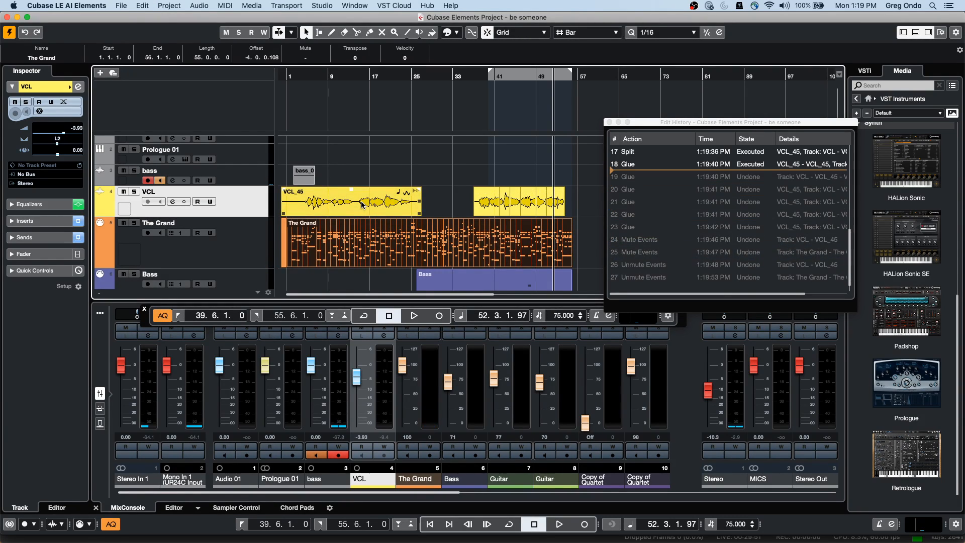
pyautogui.press('super+z')
pyautogui.press('super+z')
pyautogui.press('super+z')
pyautogui.press('super+z')
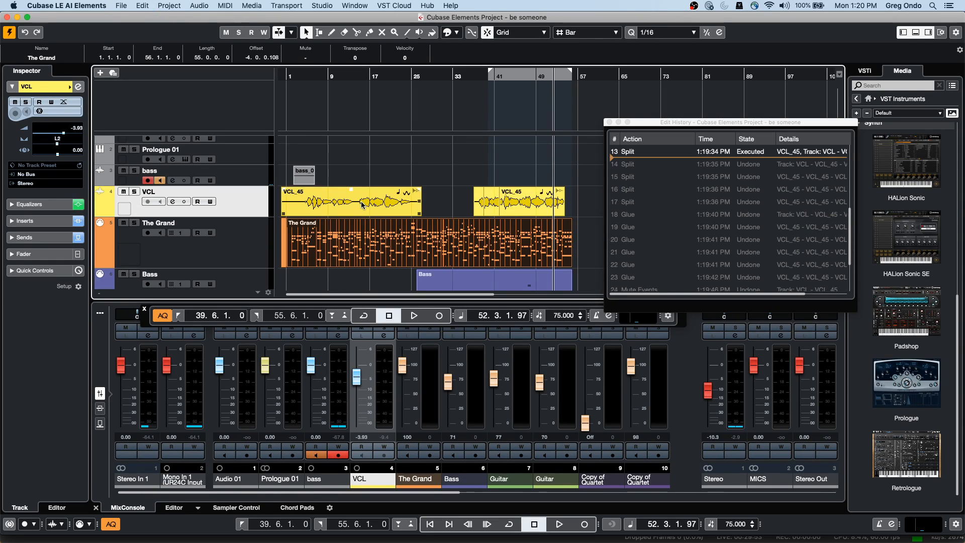
pyautogui.press('super+z')
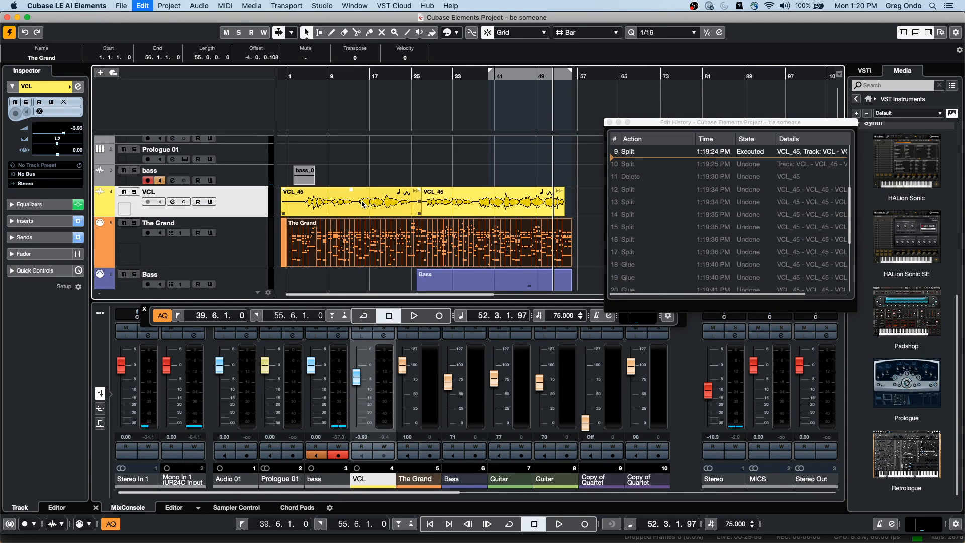
# Open The Grand part in the Key Editor and close the Edit History window
pyautogui.doubleClick(368, 250)
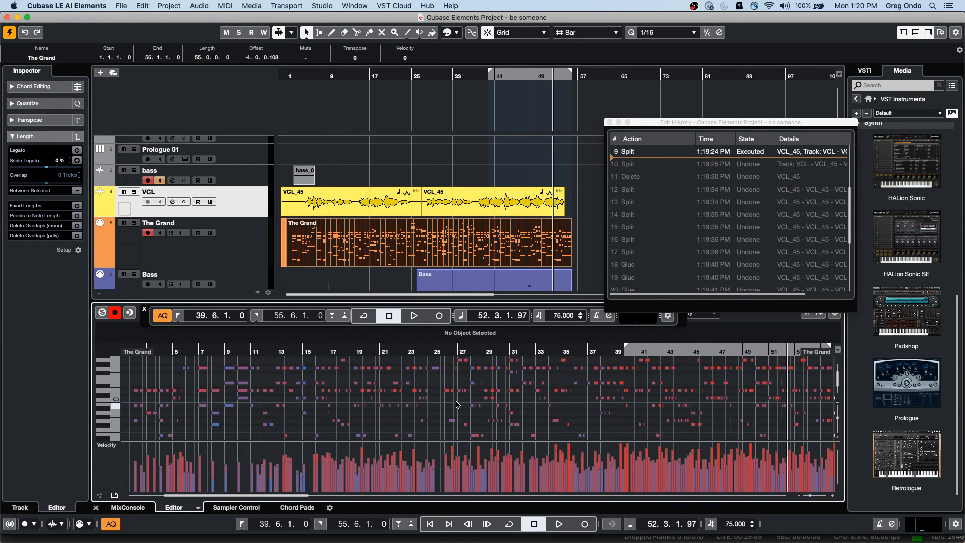
pyautogui.click(609, 122)
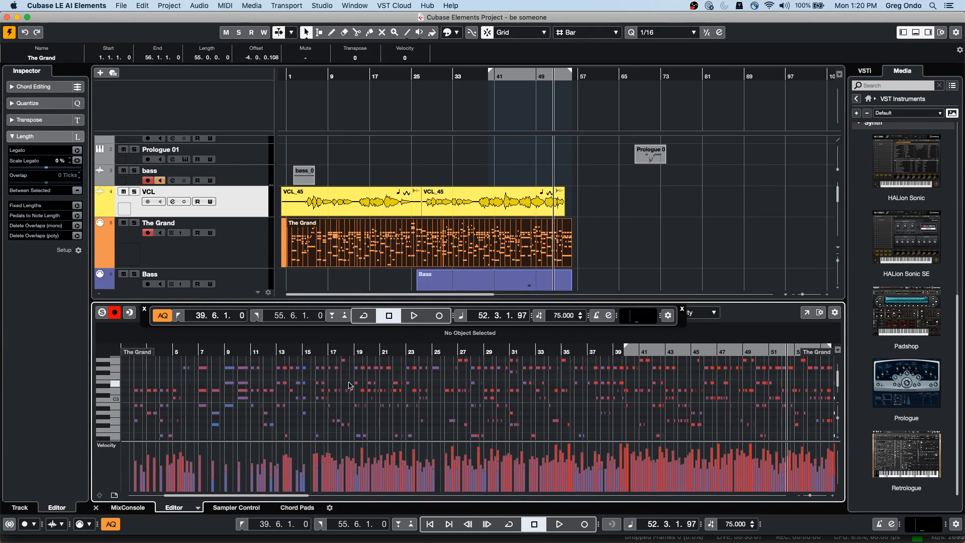
pyautogui.moveTo(275, 350); pyautogui.dragTo(268, 379)
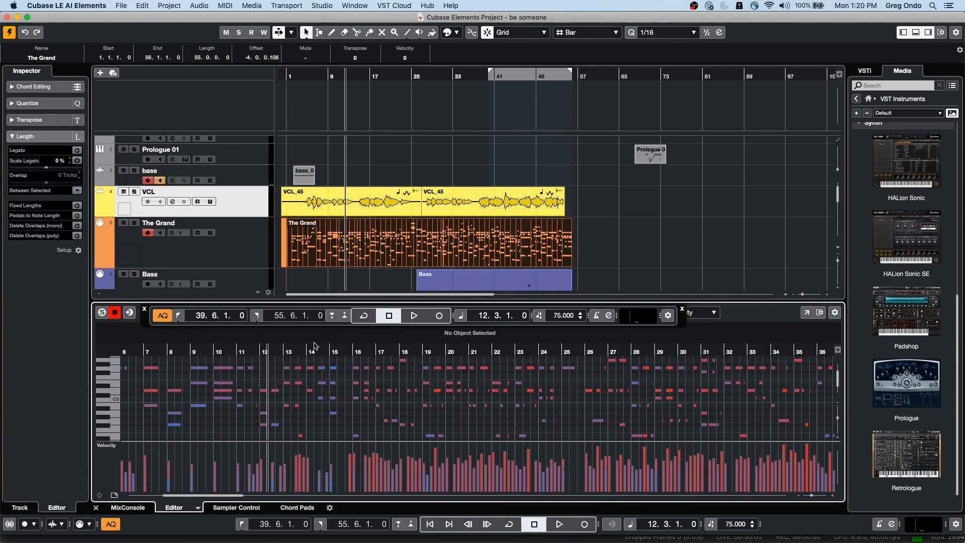
pyautogui.moveTo(378, 353)
pyautogui.mouseDown()
pyautogui.moveTo(378, 396)
pyautogui.moveTo(382, 368)
pyautogui.mouseUp()
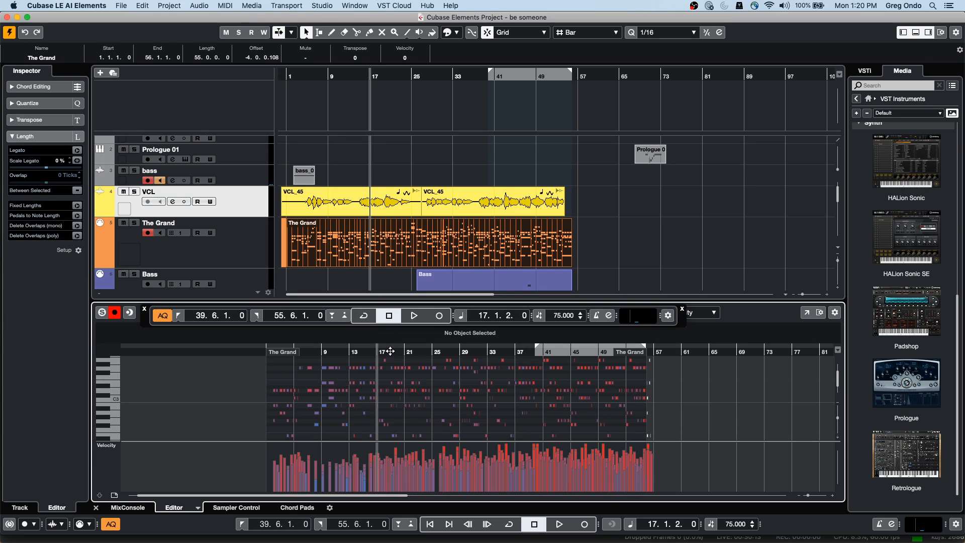
pyautogui.moveTo(389, 351); pyautogui.dragTo(388, 382)
# View The Grand part in the Drum Editor and in the Score Editor
pyautogui.click(197, 507)
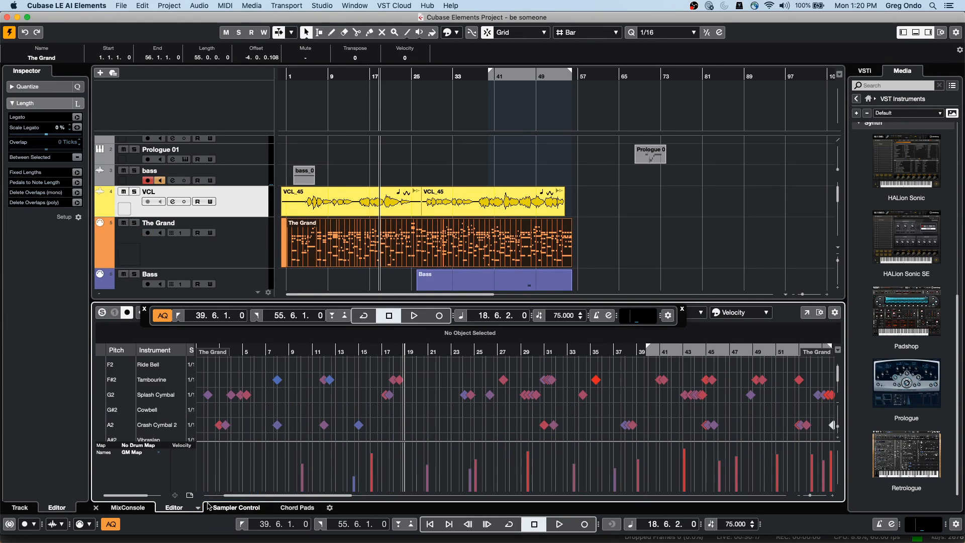
pyautogui.click(199, 509)
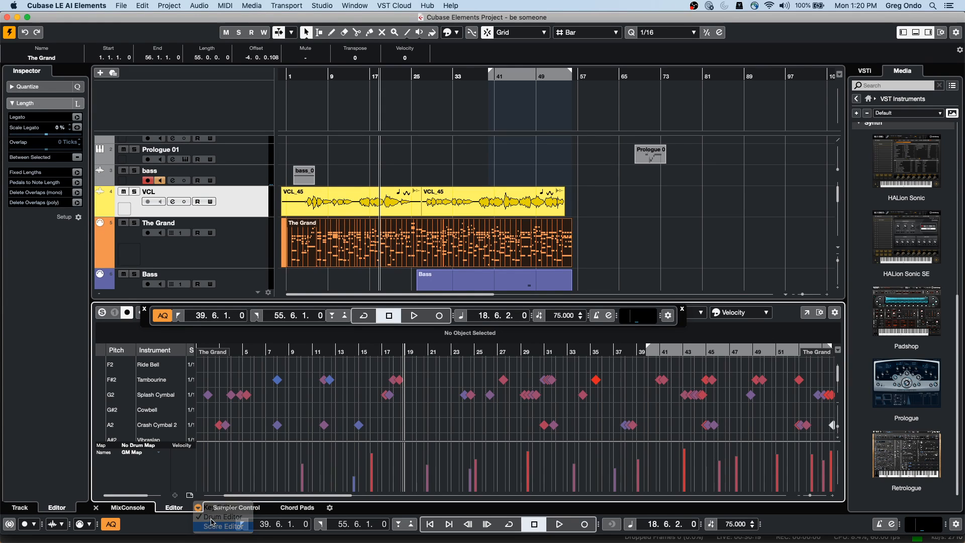
pyautogui.click(217, 520)
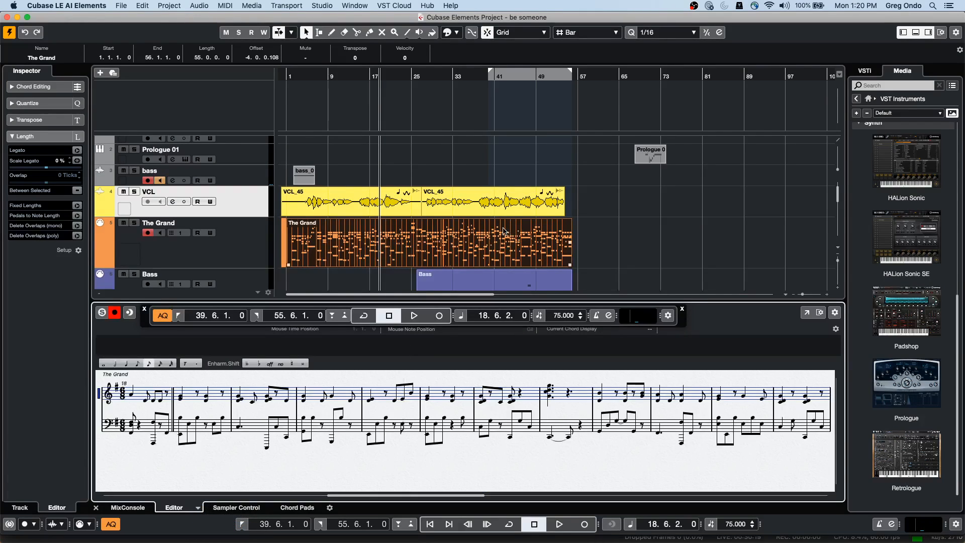
# View the waveforms of the two VCL_45 events in the Sample Editor
pyautogui.click(371, 208)
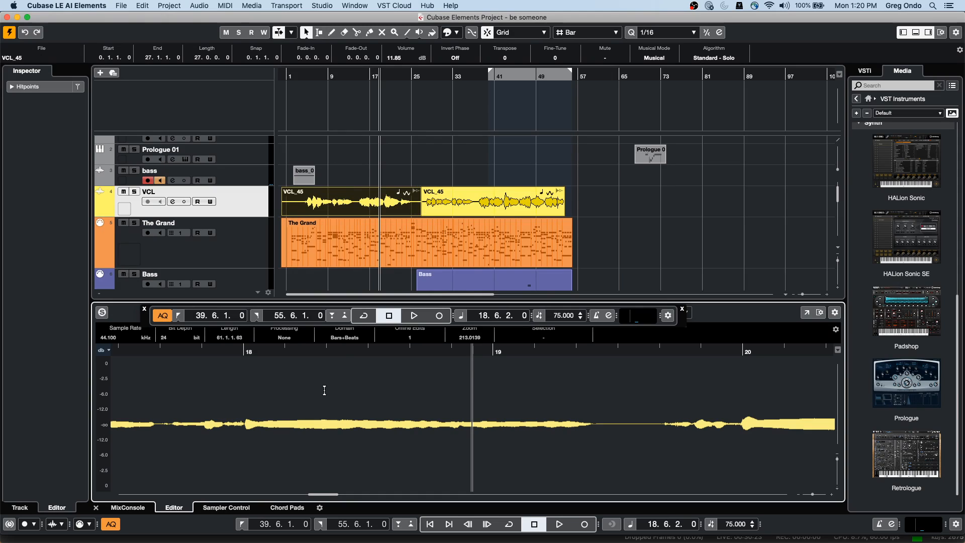
pyautogui.moveTo(342, 352); pyautogui.dragTo(340, 317)
pyautogui.click(430, 209)
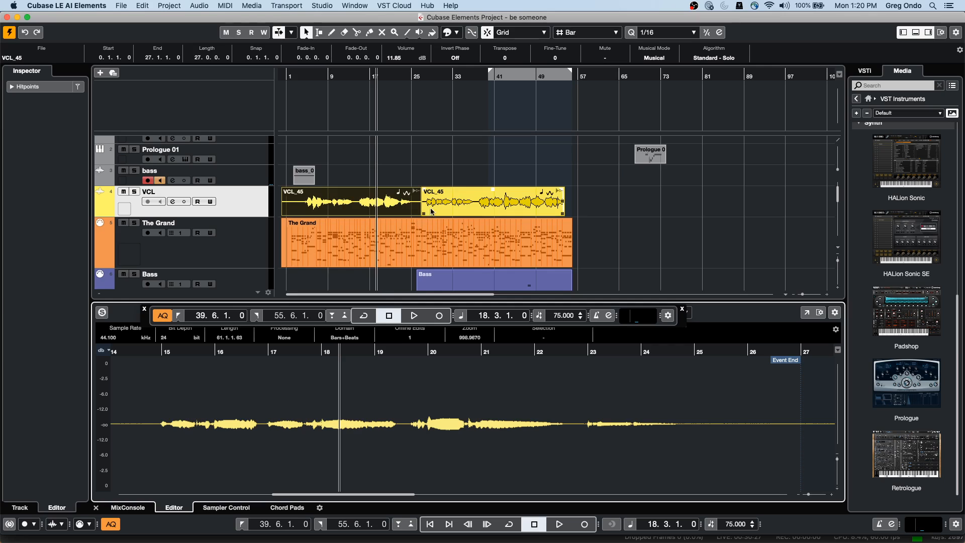
# Split the first VCL_45 event at bars 10 and 18, and return to the Object Selection tool
pyautogui.rightClick(348, 204)
pyautogui.click(398, 203)
pyautogui.click(334, 205)
pyautogui.click(376, 204)
pyautogui.rightClick(332, 200)
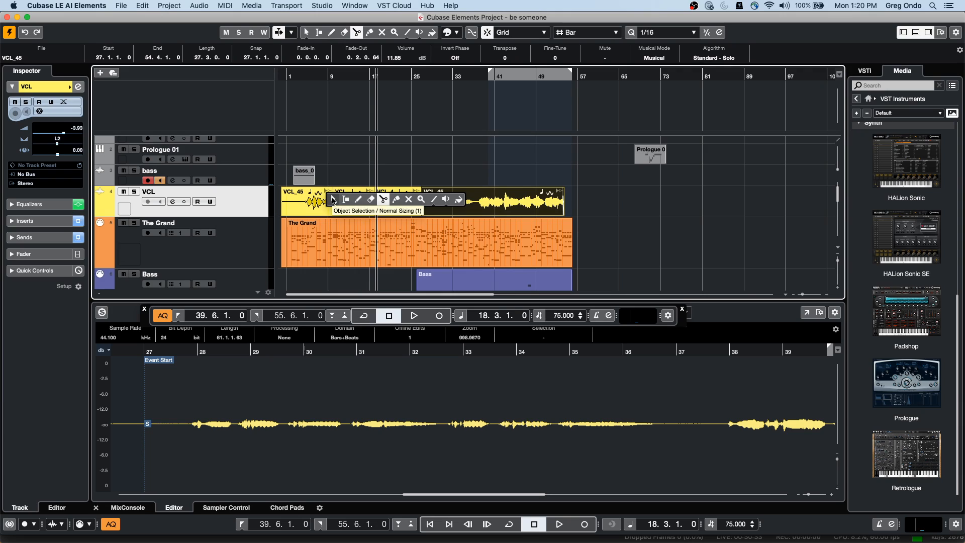
pyautogui.click(333, 199)
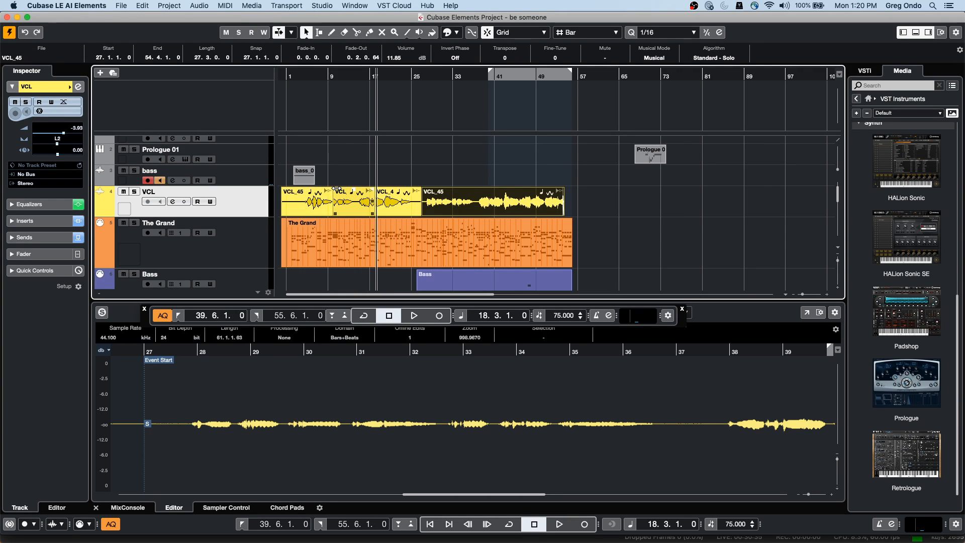
# Increase the VCL track's height, and give the VCL_45 segment from bar 10 to 18 a 16.58 dB volume with a fade-in and fade-out
pyautogui.moveTo(246, 216); pyautogui.dragTo(246, 246)
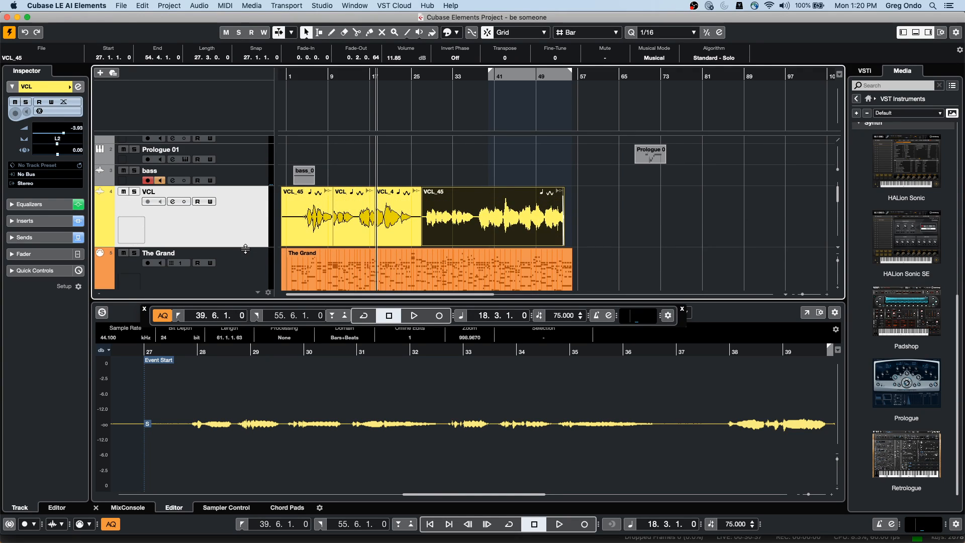
pyautogui.moveTo(335, 189); pyautogui.dragTo(347, 145)
# Trim the last VCL_45 event to bars 37 to 47 at 13.27 dB, and copy it to bars 57 and 85
pyautogui.click(496, 204)
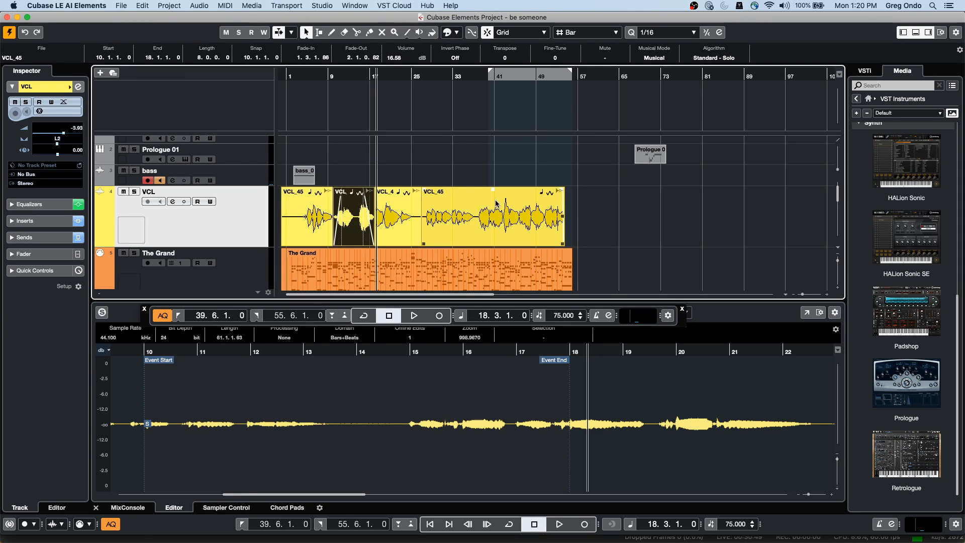
pyautogui.moveTo(494, 191); pyautogui.dragTo(494, 187)
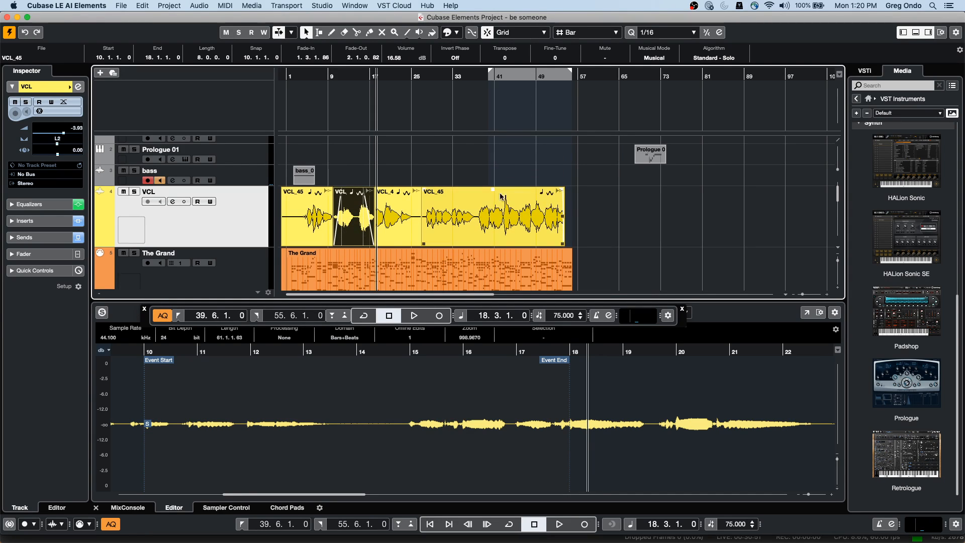
pyautogui.moveTo(563, 244); pyautogui.dragTo(517, 242)
pyautogui.moveTo(424, 244); pyautogui.dragTo(745, 224)
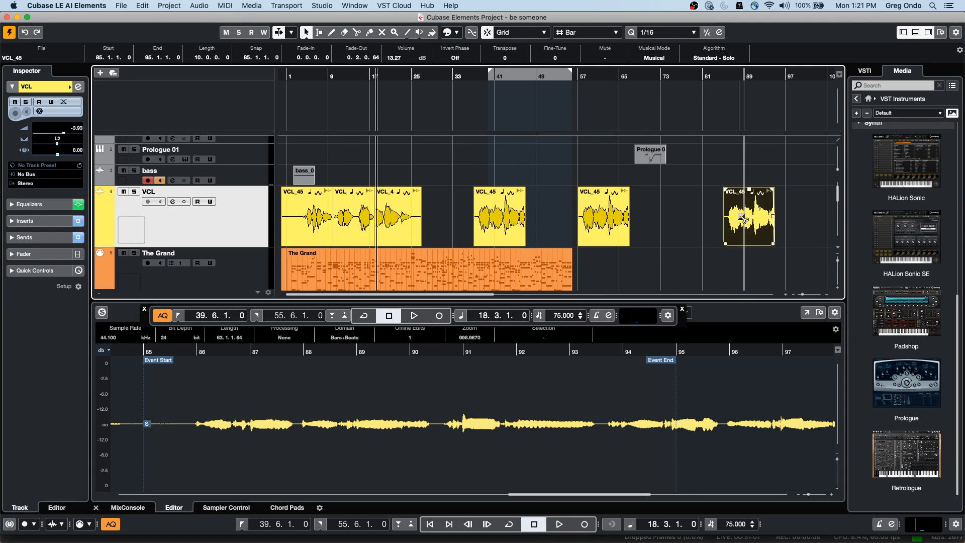
# Undo the copying, trimming, volume and fade changes on the VCL_45 events, keeping the splits at bars 10 and 18
pyautogui.press('super+z')
pyautogui.press('super+z')
pyautogui.press('super+z')
pyautogui.press('super+z')
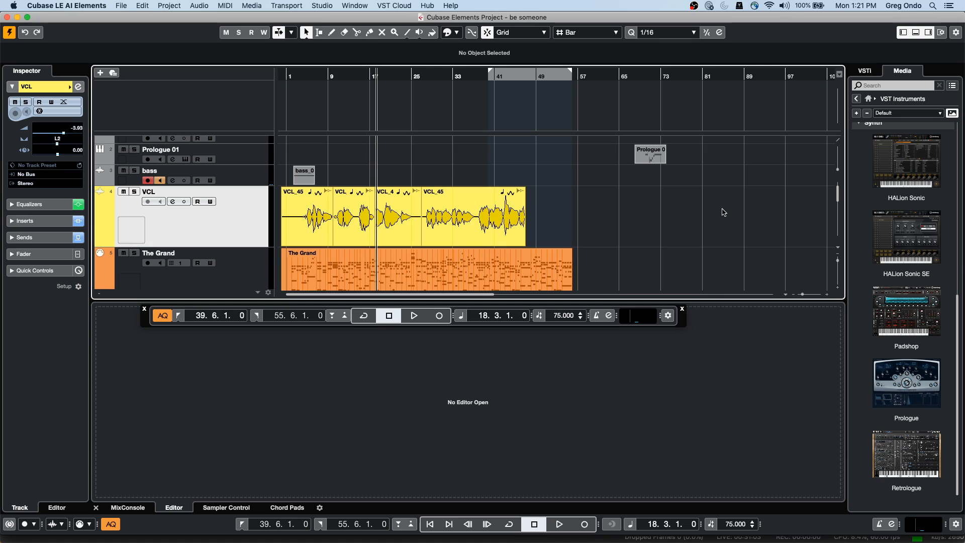
pyautogui.press('super+z')
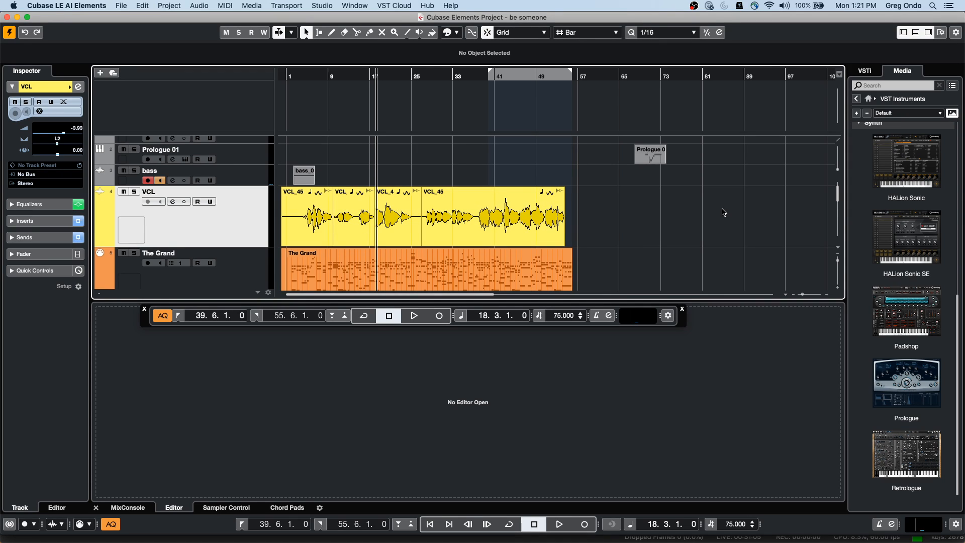
# Show the MixConsole in the lower zone with its channel faders and toolbar in view
pyautogui.click(128, 507)
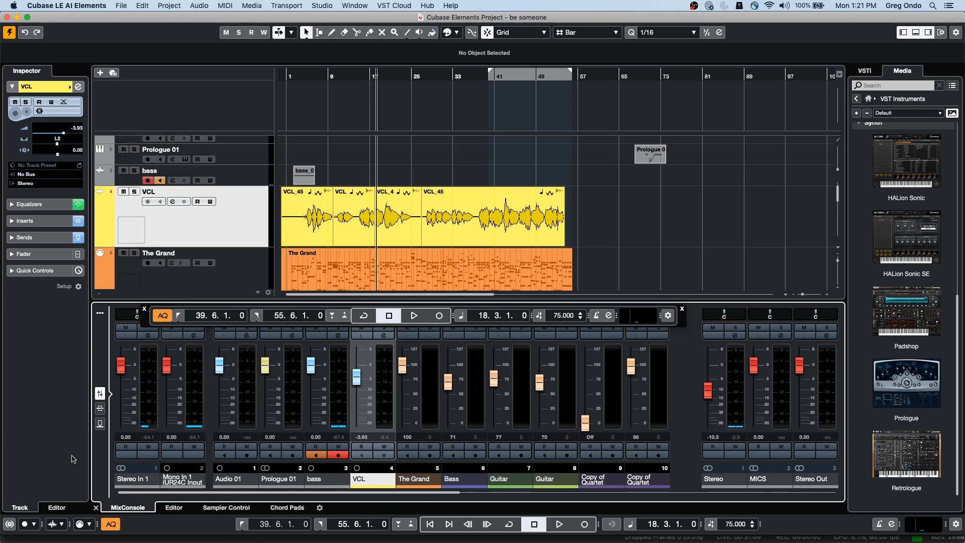
pyautogui.click(168, 506)
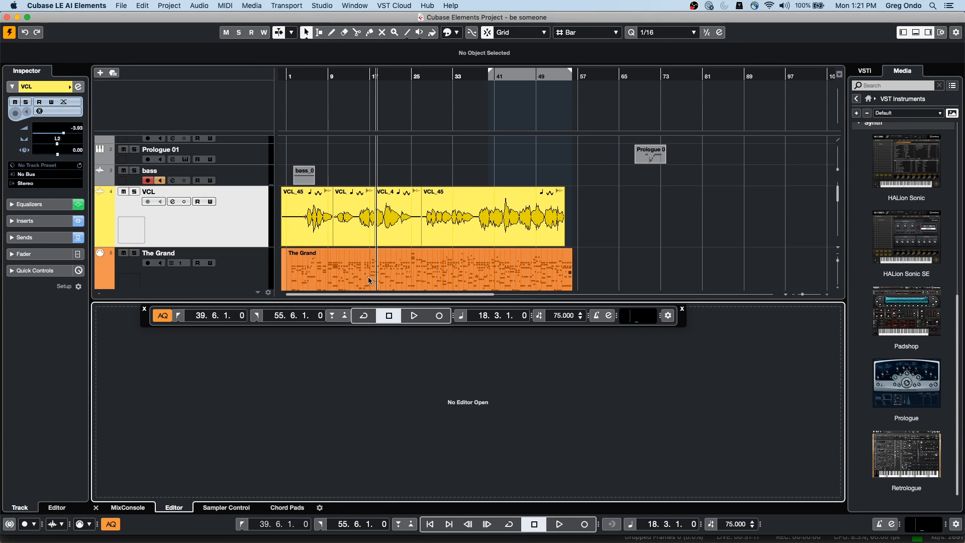
pyautogui.click(130, 508)
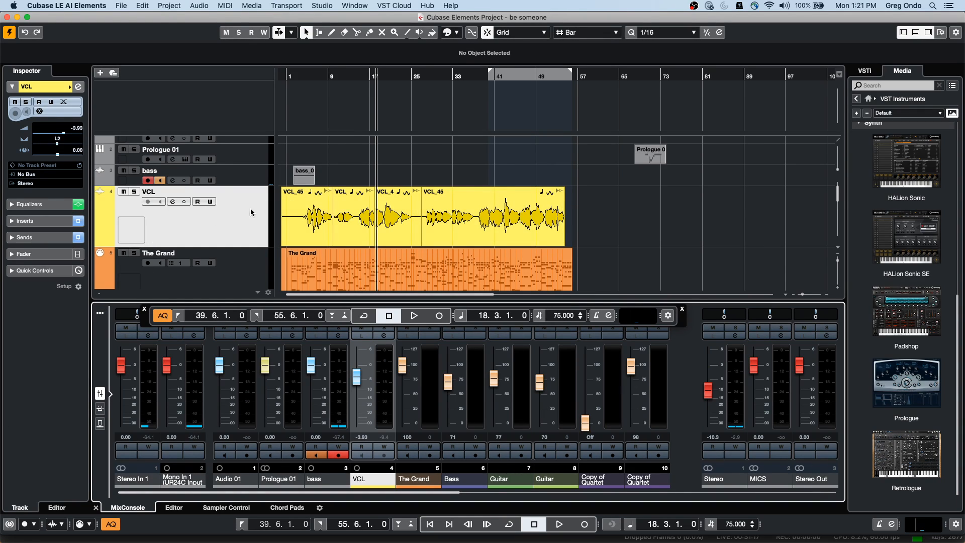
pyautogui.click(102, 314)
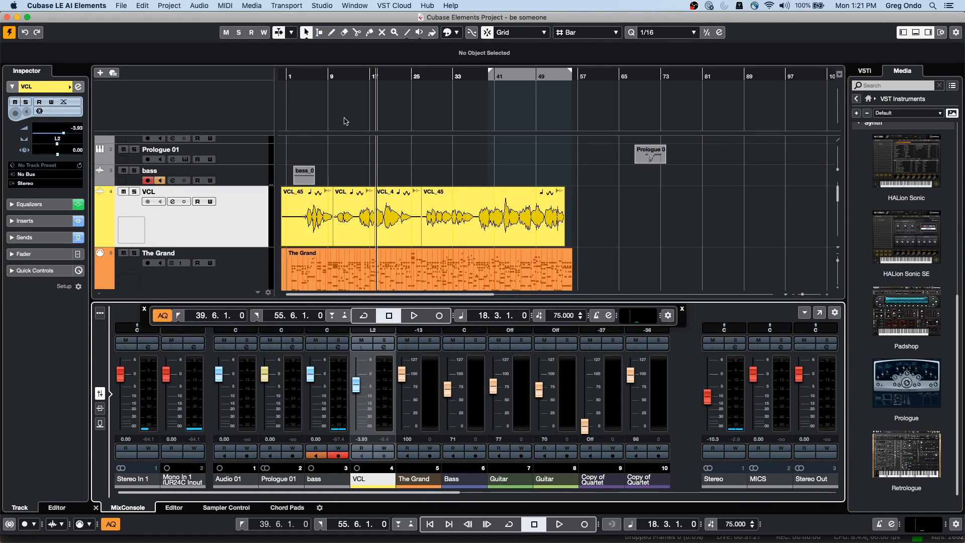
# Play the project from bar 10 to check the mixer's channel levels, and stop playback after about a bar
pyautogui.click(331, 80)
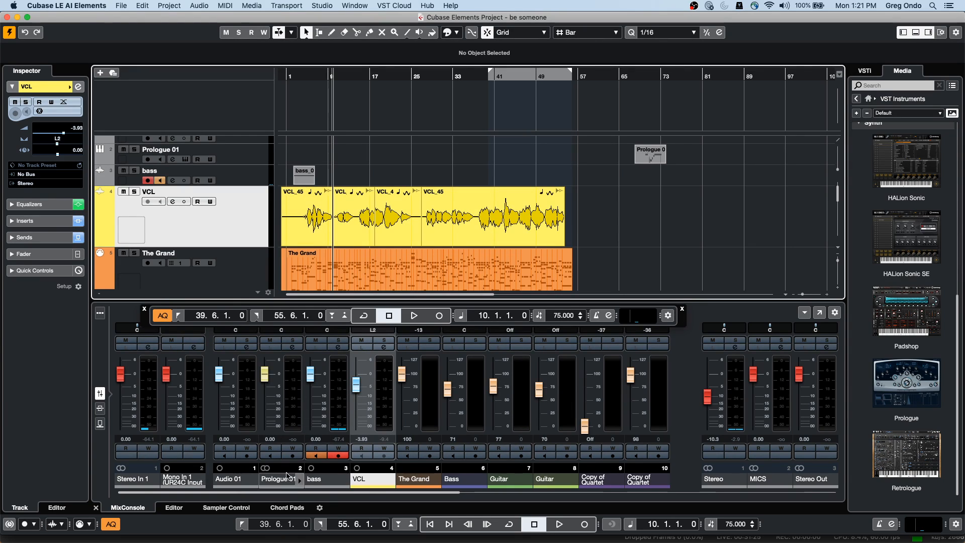
pyautogui.press('space')
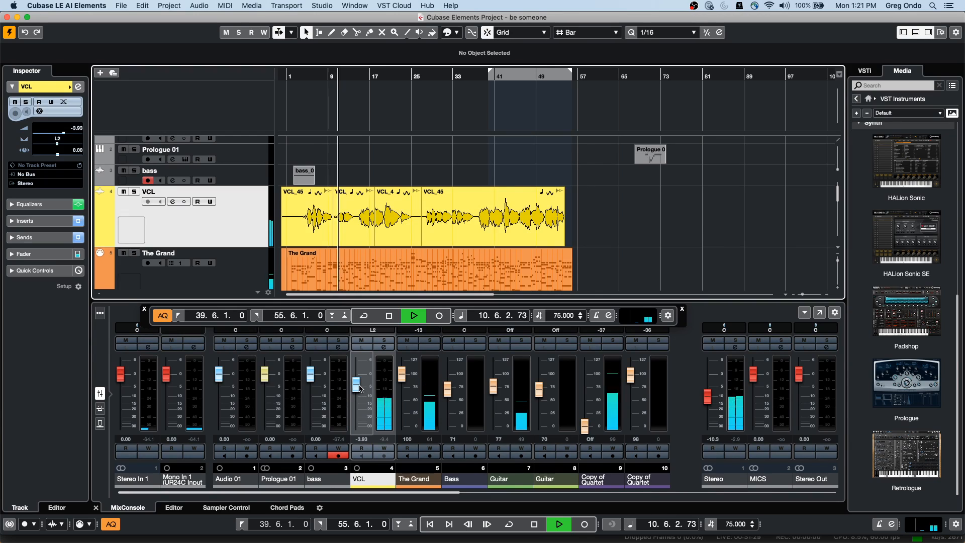
pyautogui.press('space')
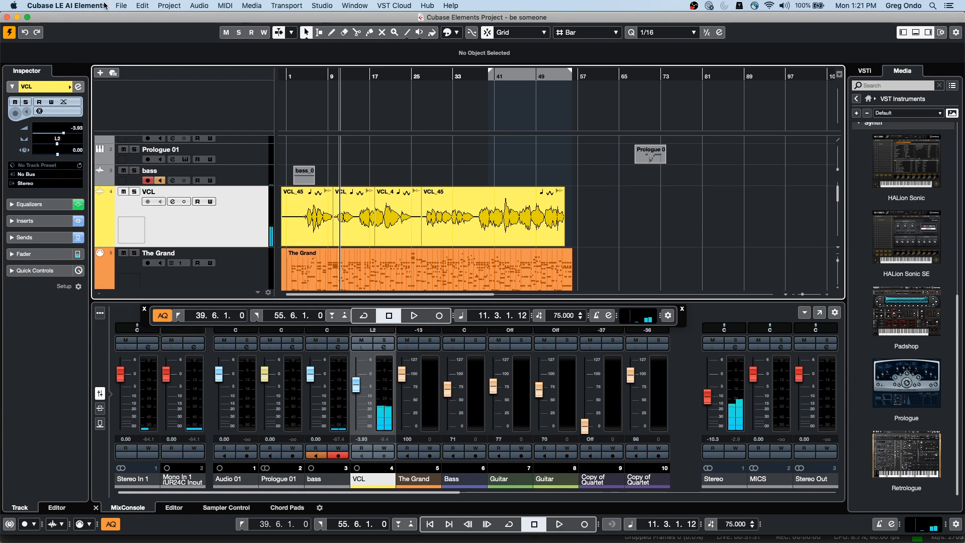
# Revert the project to its last saved version, acknowledge the compatibility warnings and delete the newly recorded files
pyautogui.click(121, 6)
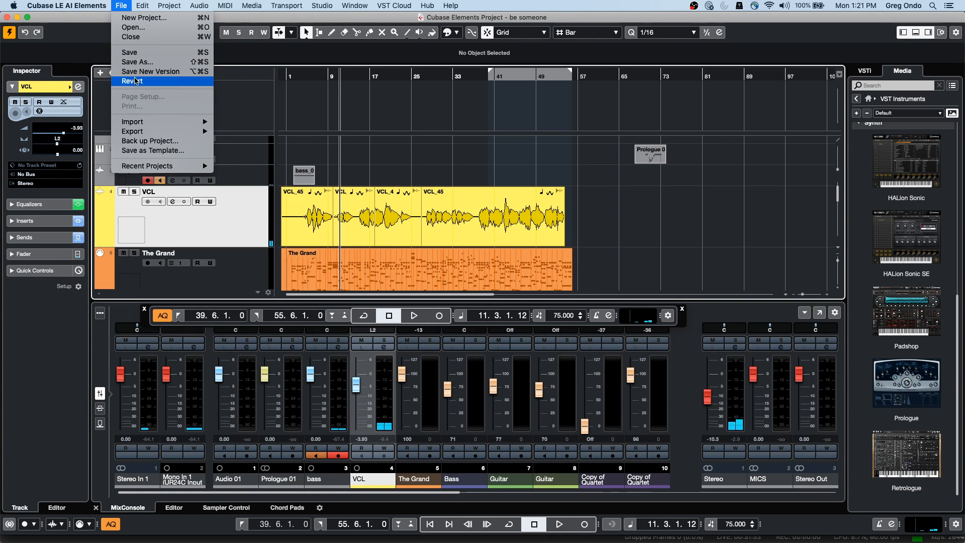
pyautogui.click(134, 81)
pyautogui.click(542, 194)
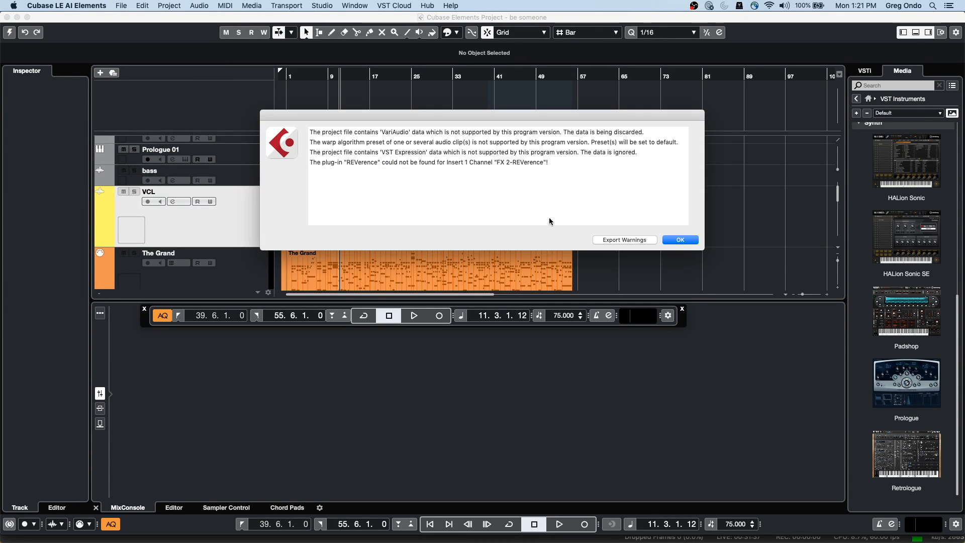
pyautogui.click(680, 240)
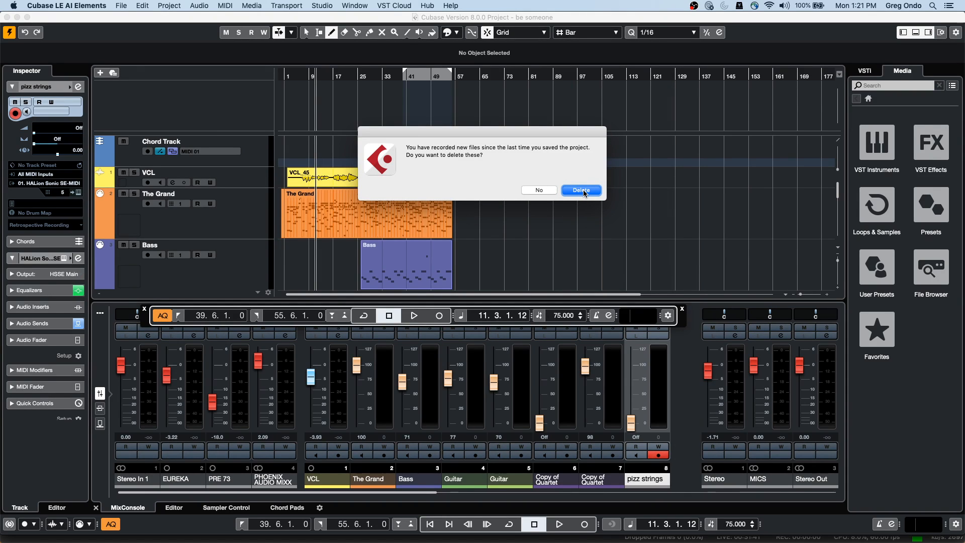
pyautogui.click(581, 191)
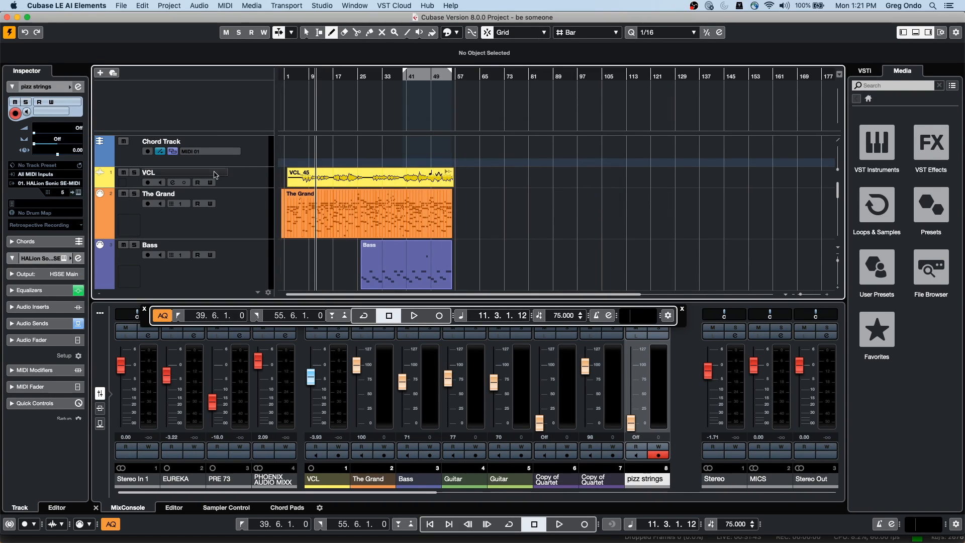
# Check playback from bar 7, and connect the Stereo output bus to the Steinberg UR24C audio device
pyautogui.click(302, 76)
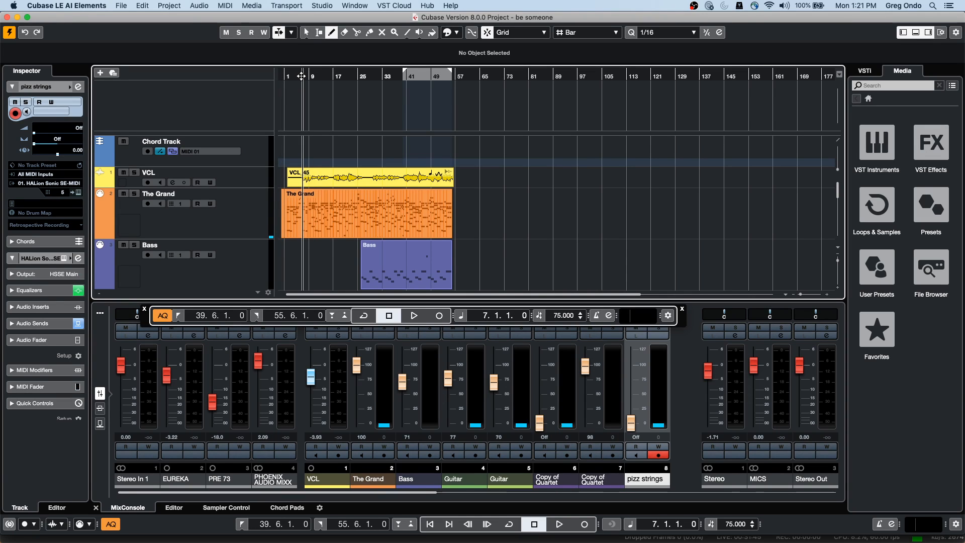
pyautogui.press('space')
pyautogui.press('space')
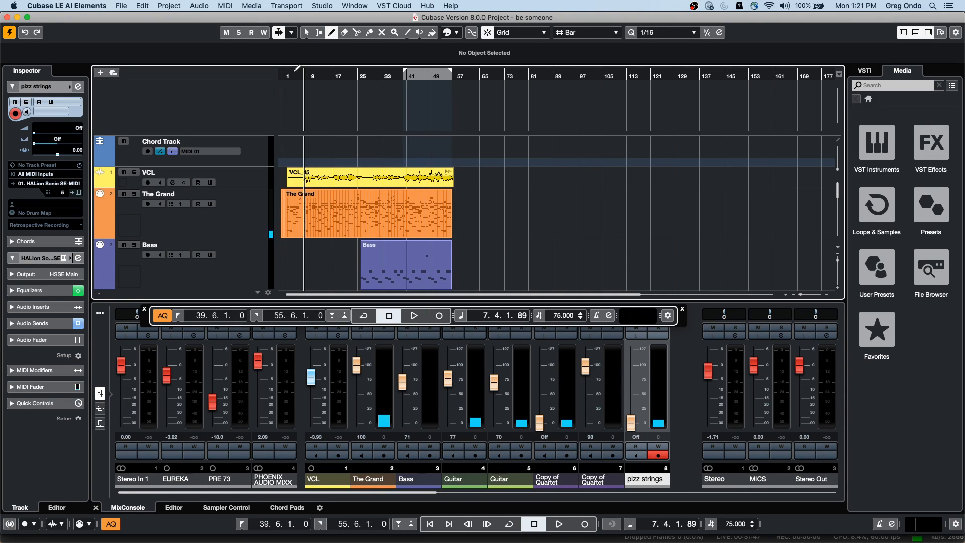
pyautogui.press('F4')
pyautogui.click(248, 114)
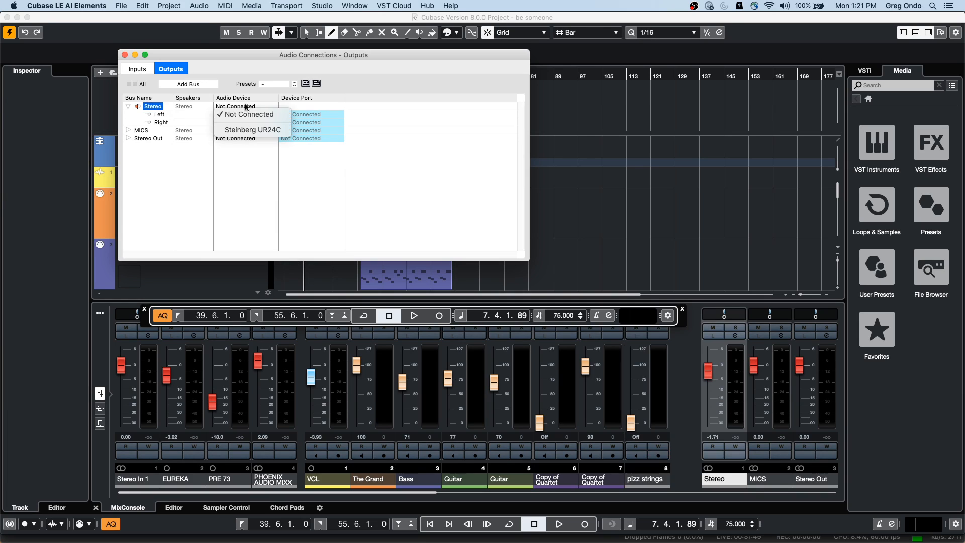
pyautogui.click(246, 130)
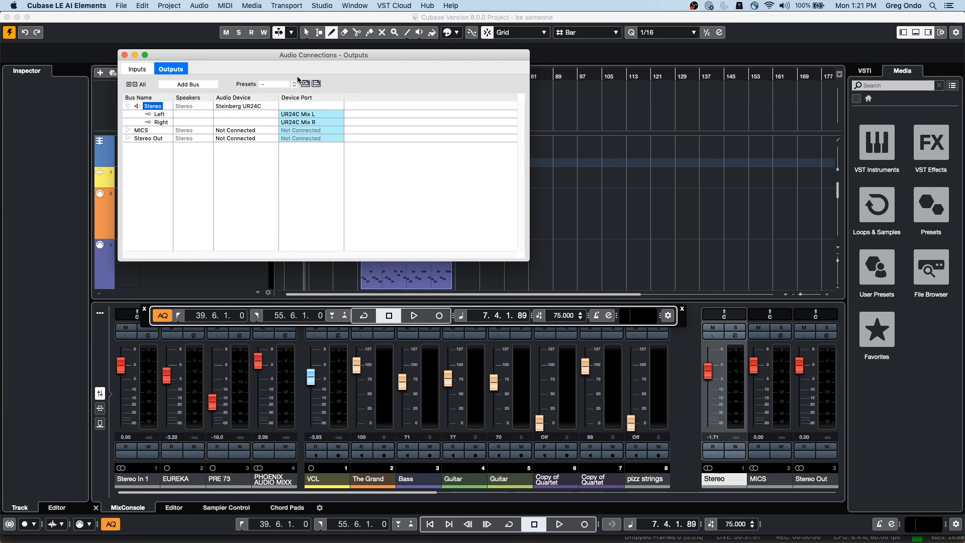
pyautogui.click(124, 55)
# Play the project and lower the Stereo output fader to -11.1 dB, stopping playback at bar 11
pyautogui.press('space')
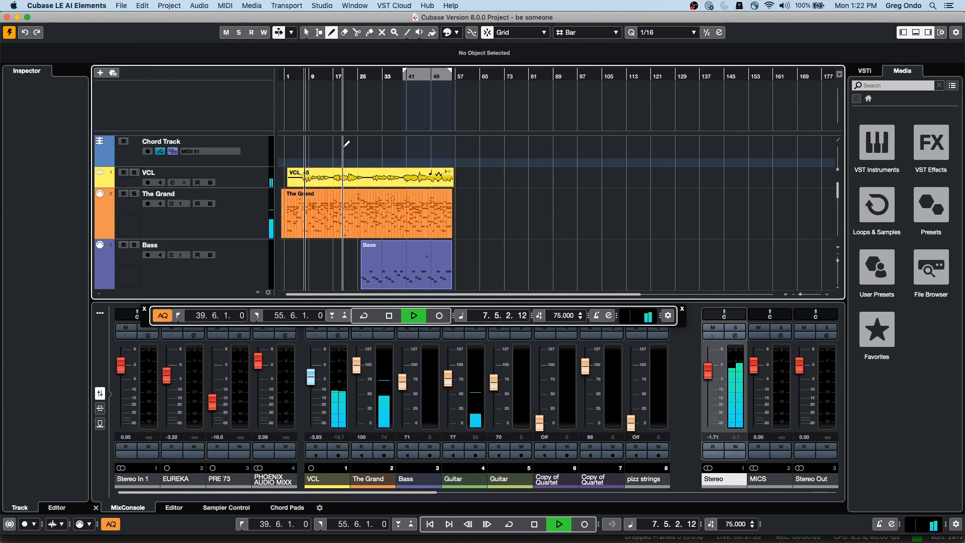
pyautogui.moveTo(708, 375); pyautogui.dragTo(710, 398)
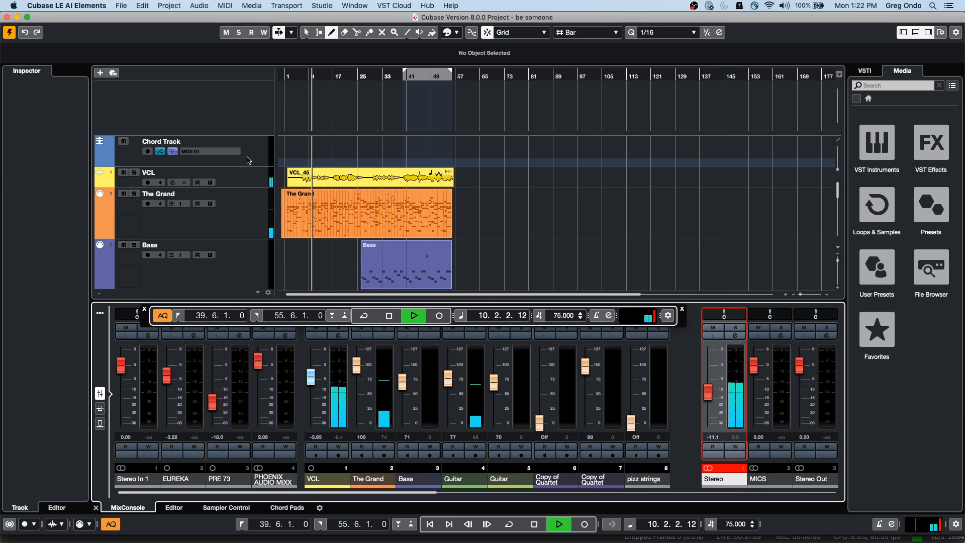
pyautogui.press('space')
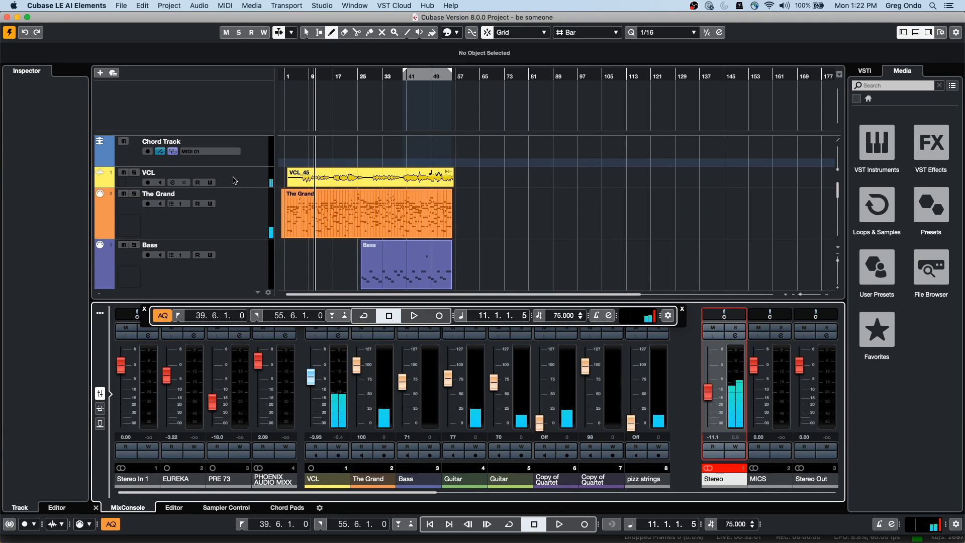
# Add one mono effect track from the VCL track, with the RoomWorks reverb and its output routed to Stereo
pyautogui.click(236, 178)
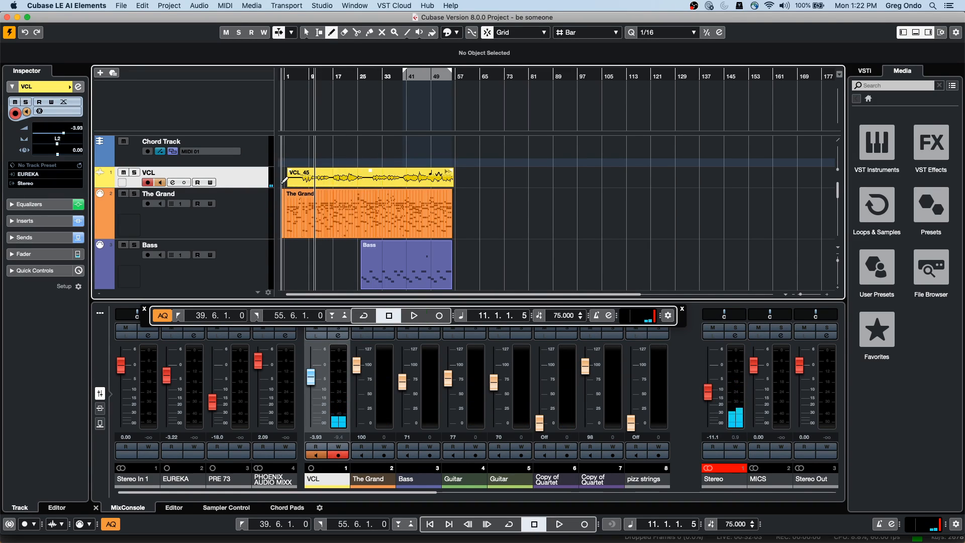
pyautogui.rightClick(240, 176)
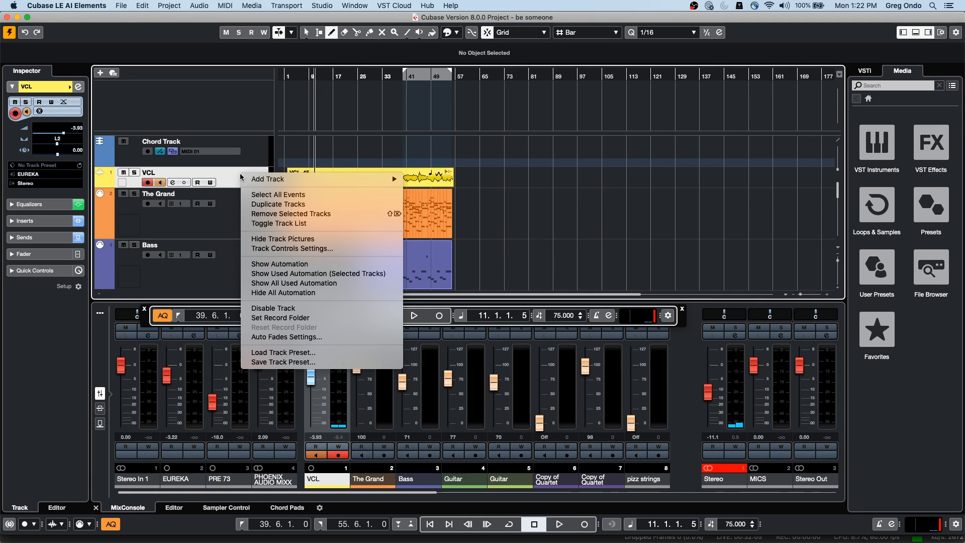
pyautogui.moveTo(276, 181)
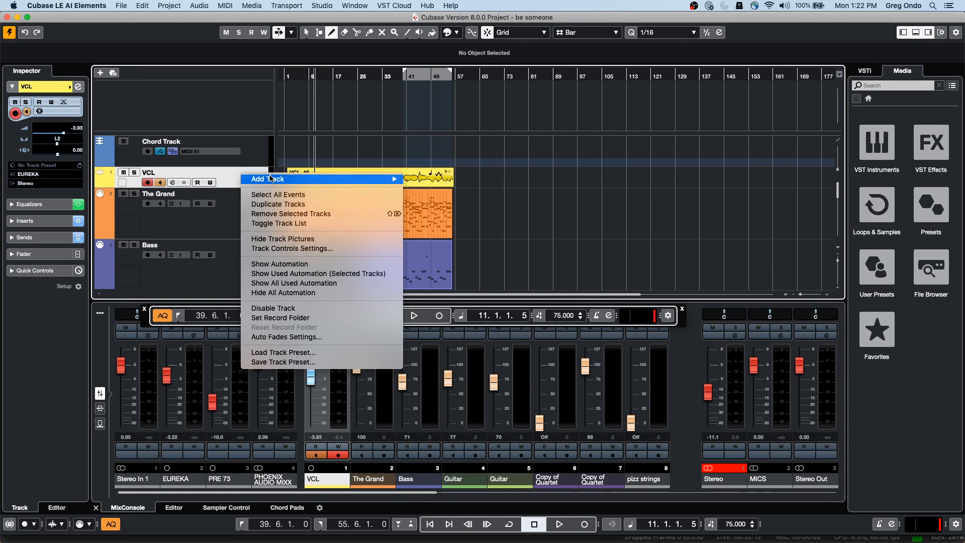
pyautogui.click(494, 278)
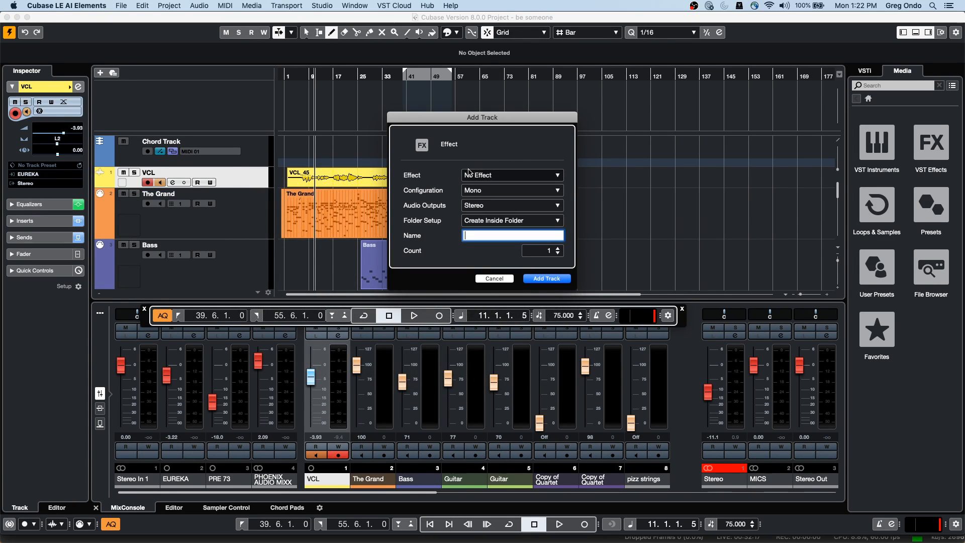
pyautogui.click(510, 177)
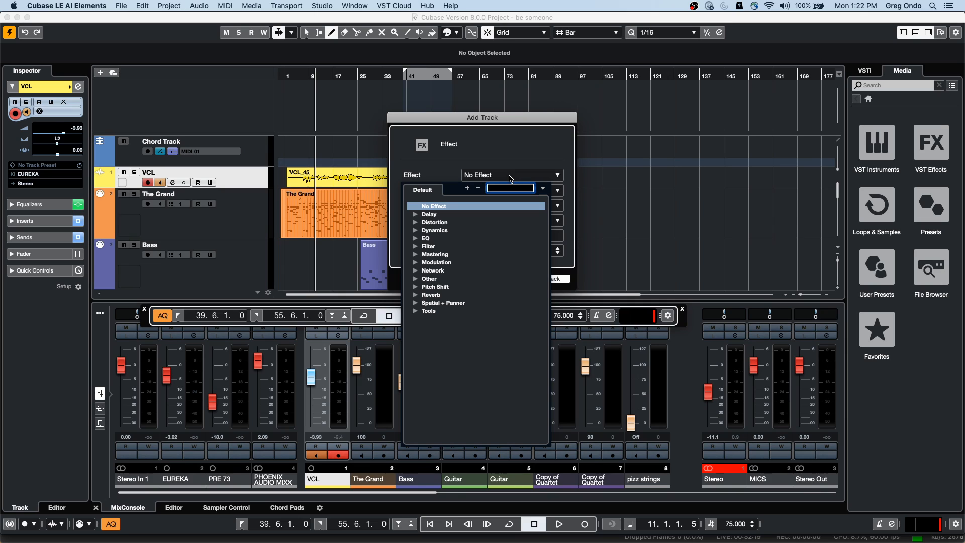
pyautogui.click(416, 296)
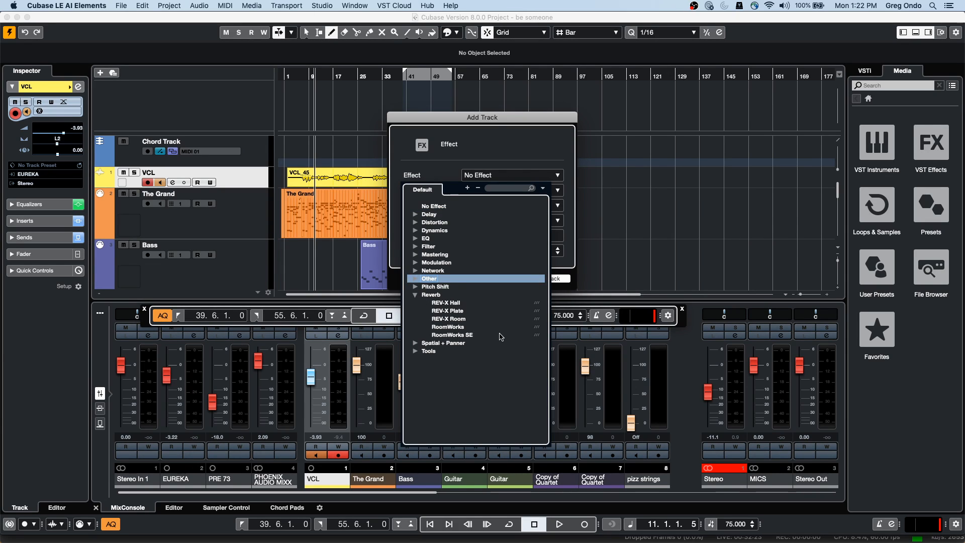
pyautogui.click(462, 327)
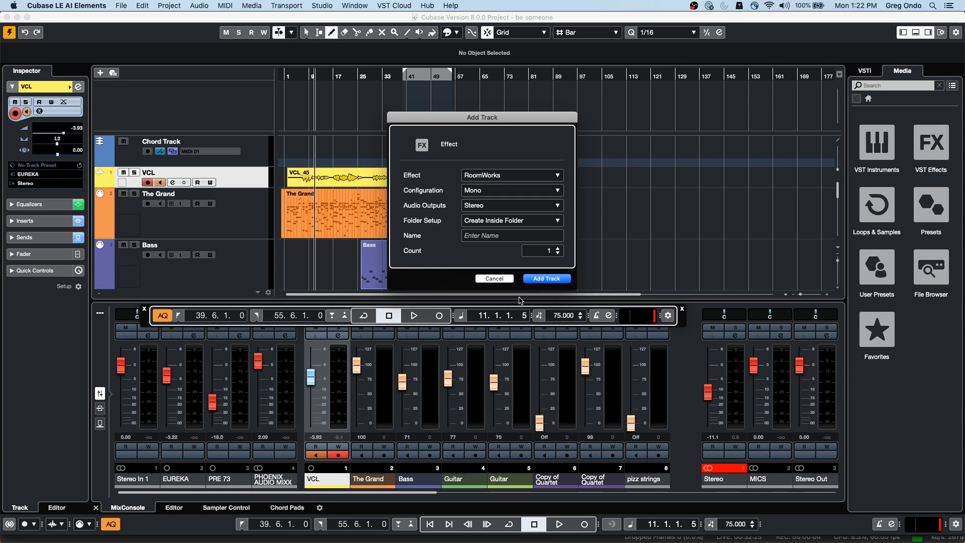
pyautogui.click(547, 278)
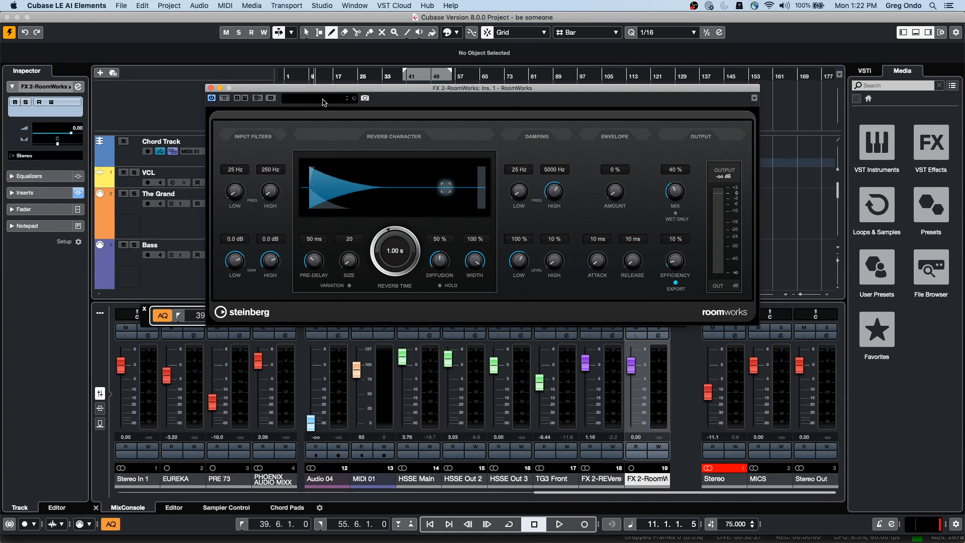
# Load the Surr. Vocal Plate preset in RoomWorks, set the mix to 65 %, and move the plug-in window off the track list
pyautogui.click(323, 100)
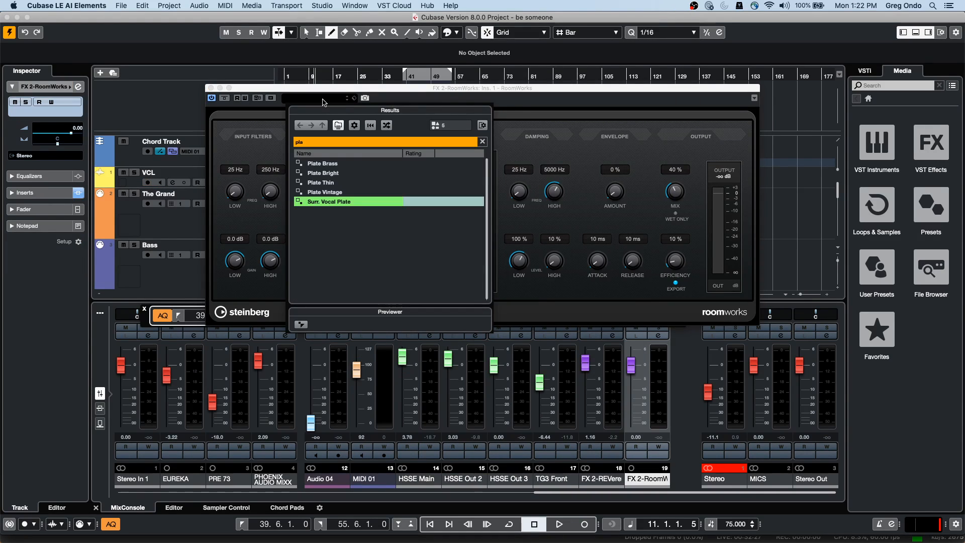
pyautogui.click(314, 143)
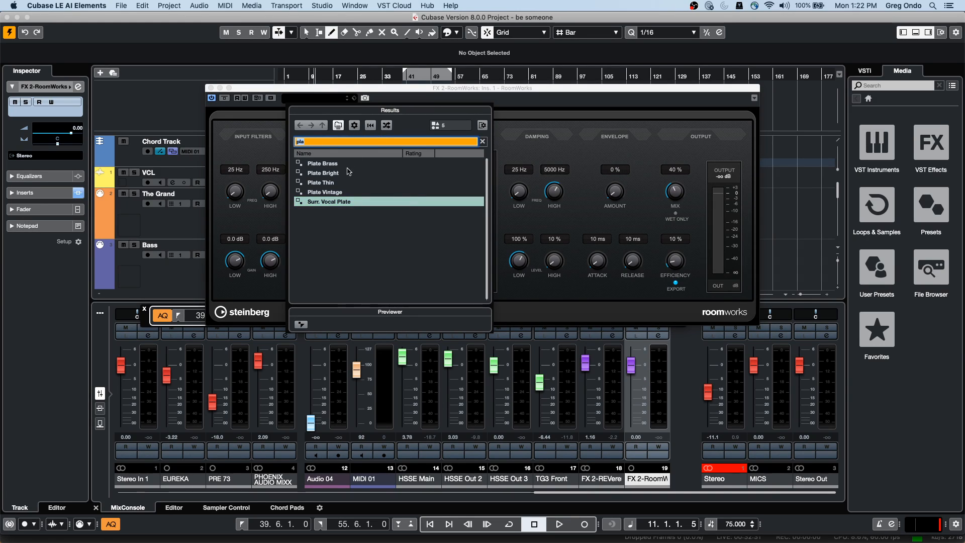
pyautogui.doubleClick(347, 203)
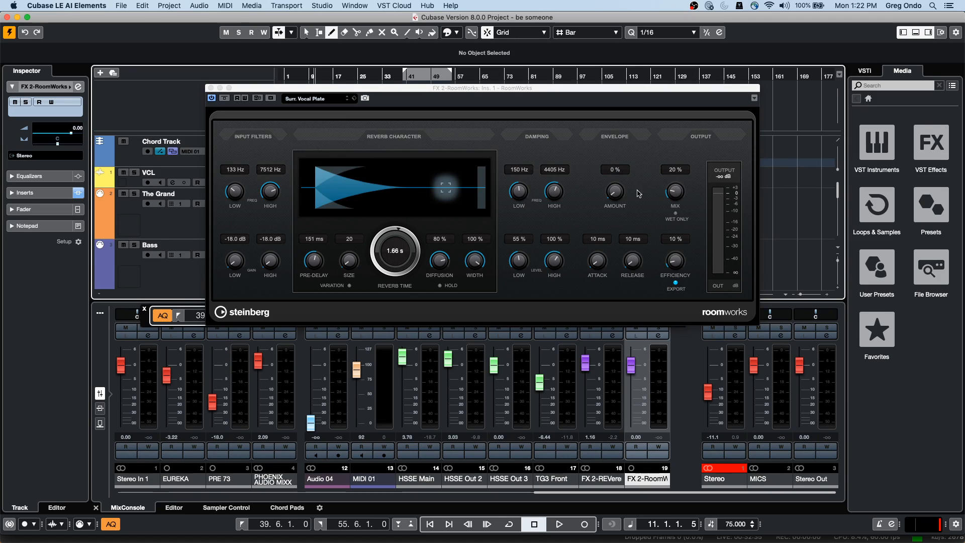
pyautogui.moveTo(678, 191); pyautogui.dragTo(676, 158)
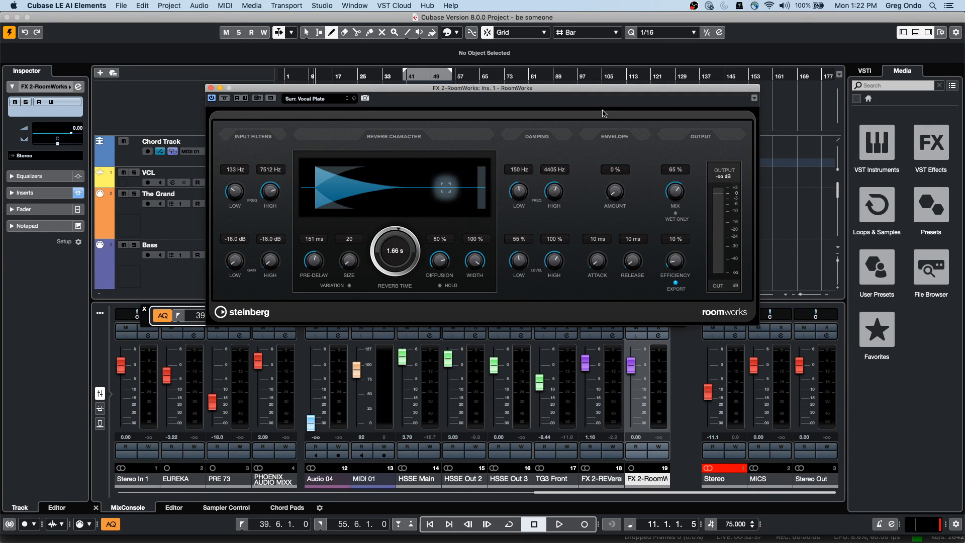
pyautogui.moveTo(601, 90); pyautogui.dragTo(718, 181)
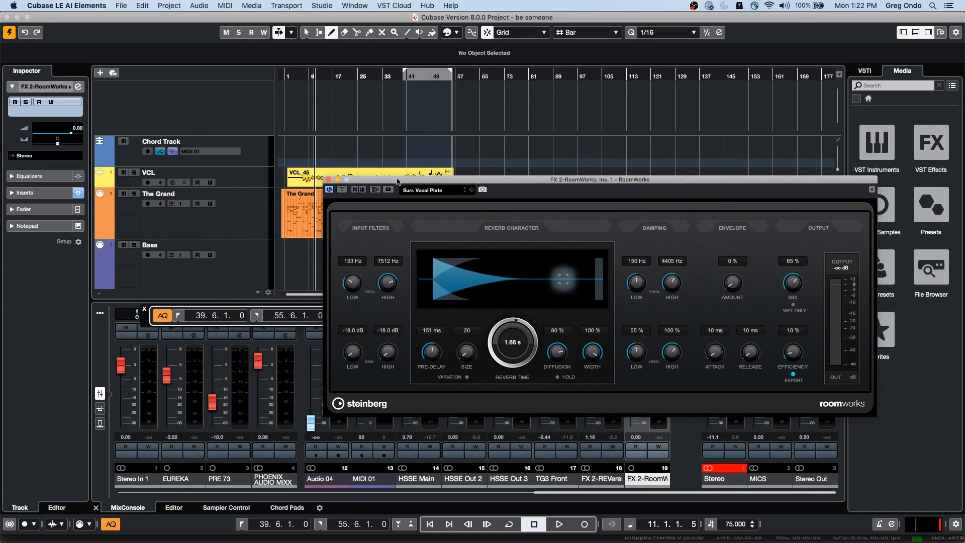
# Raise the RoomWorks mix to 100 % while VCL plays soloed, then unsolo VCL, stop playback and close the plug-in
pyautogui.press('space')
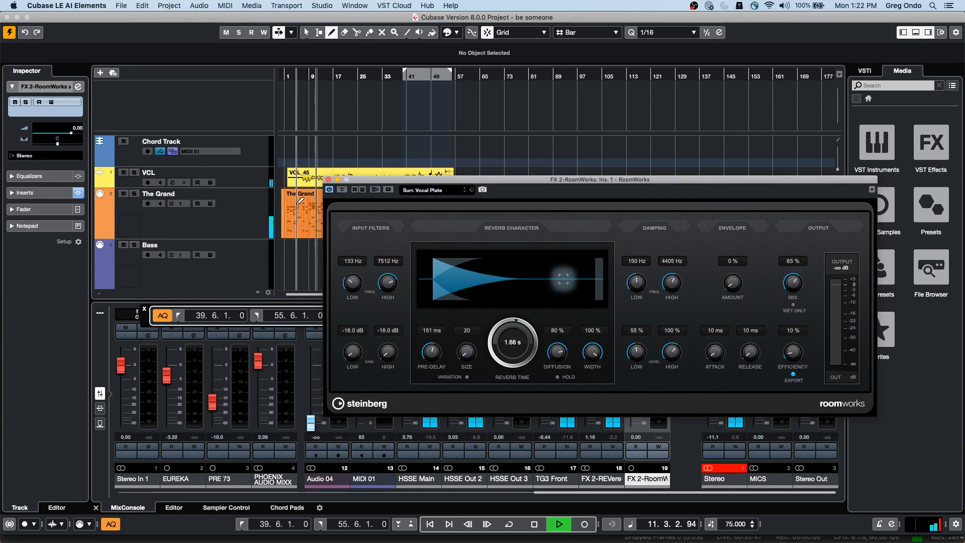
pyautogui.click(134, 172)
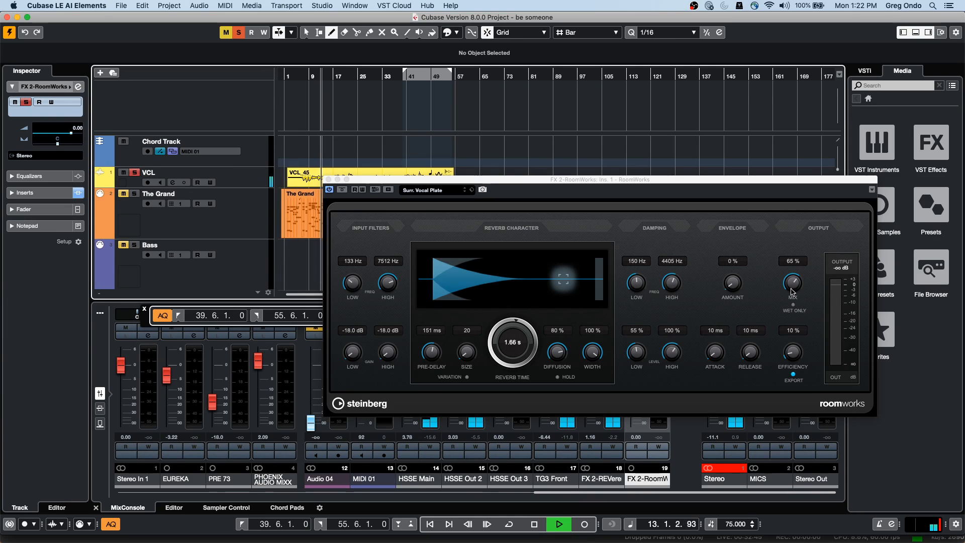
pyautogui.moveTo(793, 284); pyautogui.dragTo(793, 261)
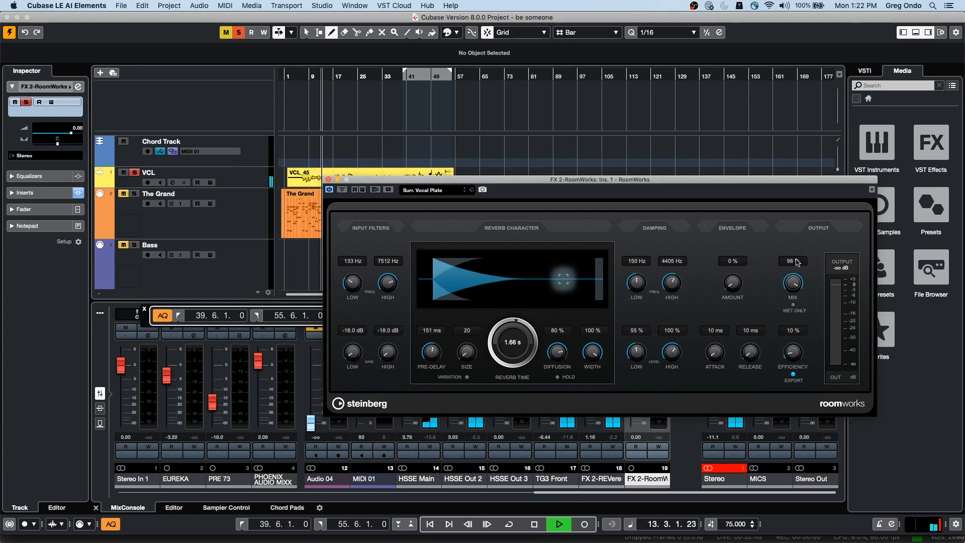
pyautogui.click(134, 173)
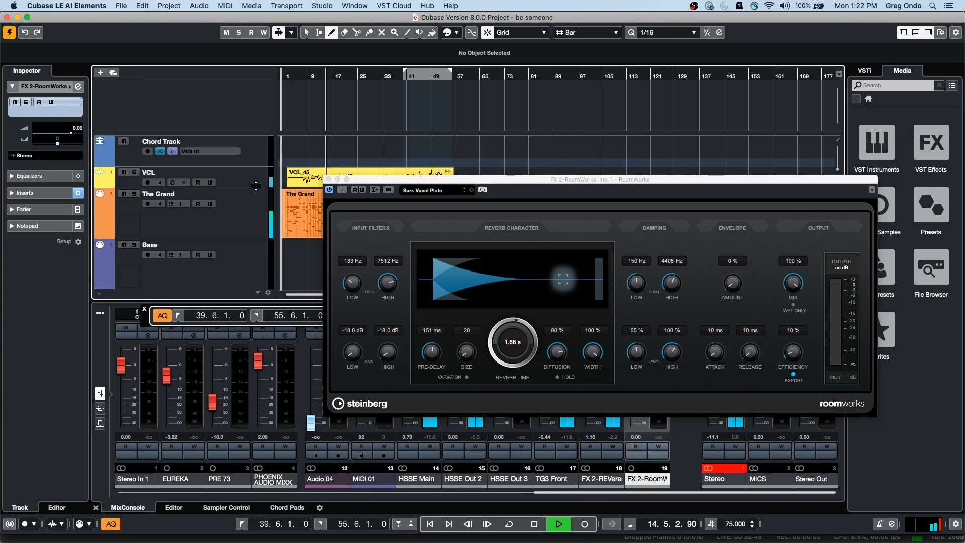
pyautogui.click(371, 183)
pyautogui.moveTo(371, 183); pyautogui.dragTo(441, 72)
pyautogui.press('space')
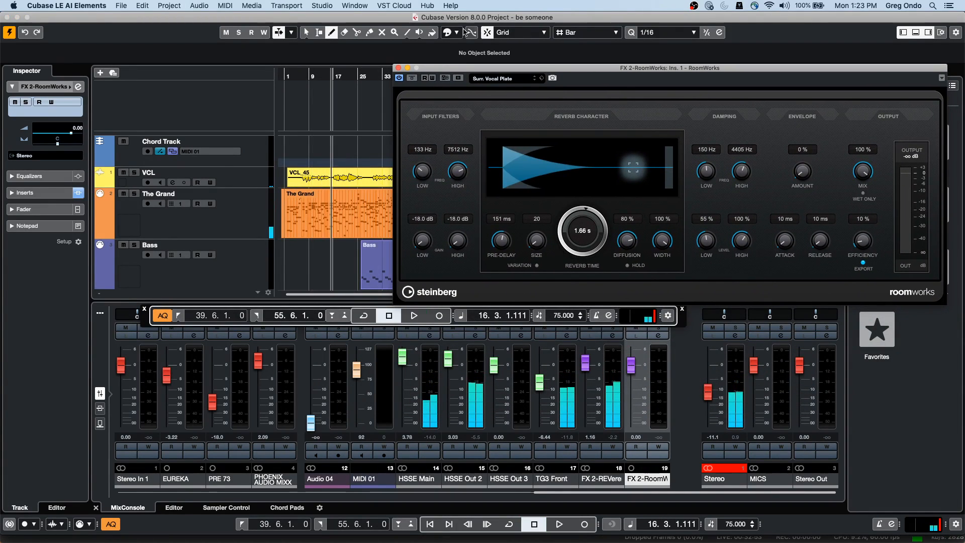
pyautogui.click(399, 67)
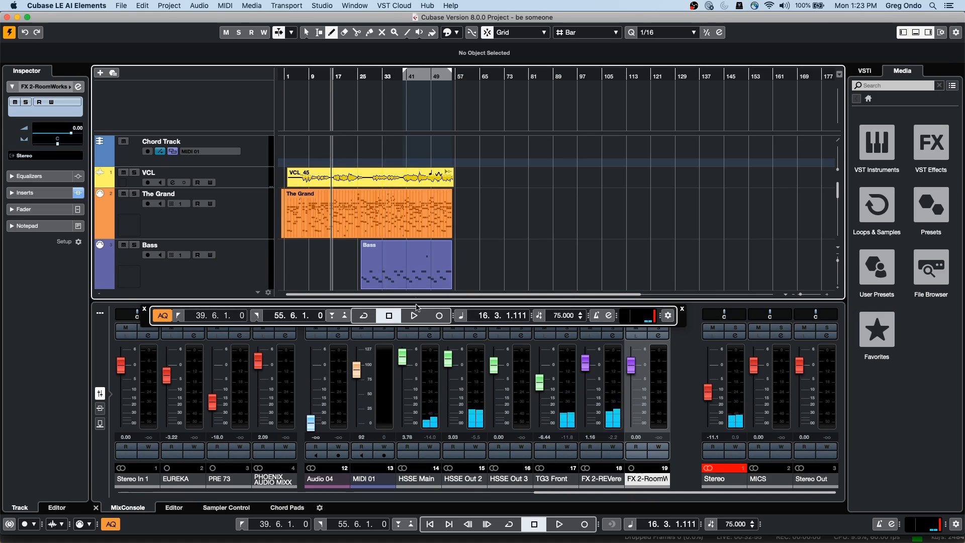
# Open the VCL track's channel settings at the equalizer, and boost the 3 HMF band to 7.1 dB during playback
pyautogui.rightClick(352, 177)
pyautogui.click(359, 175)
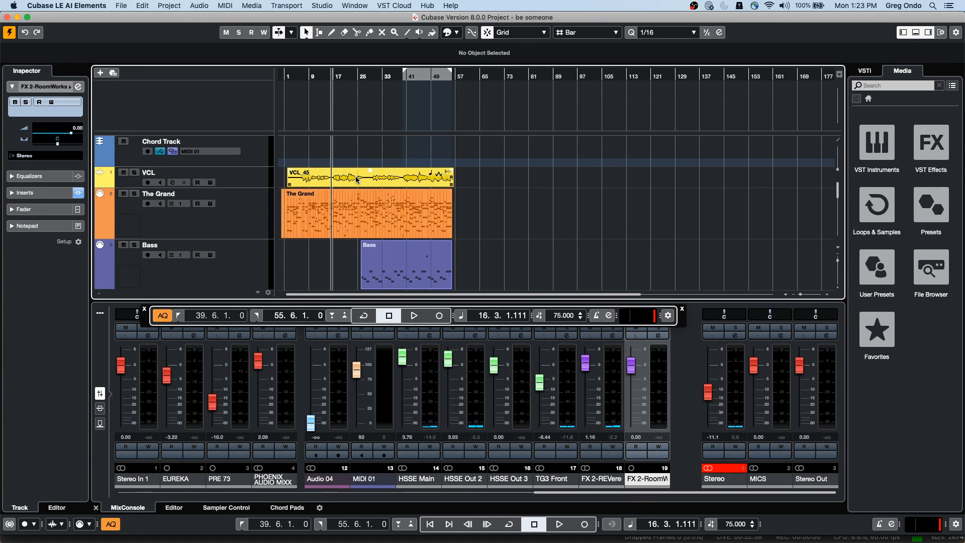
pyautogui.click(239, 180)
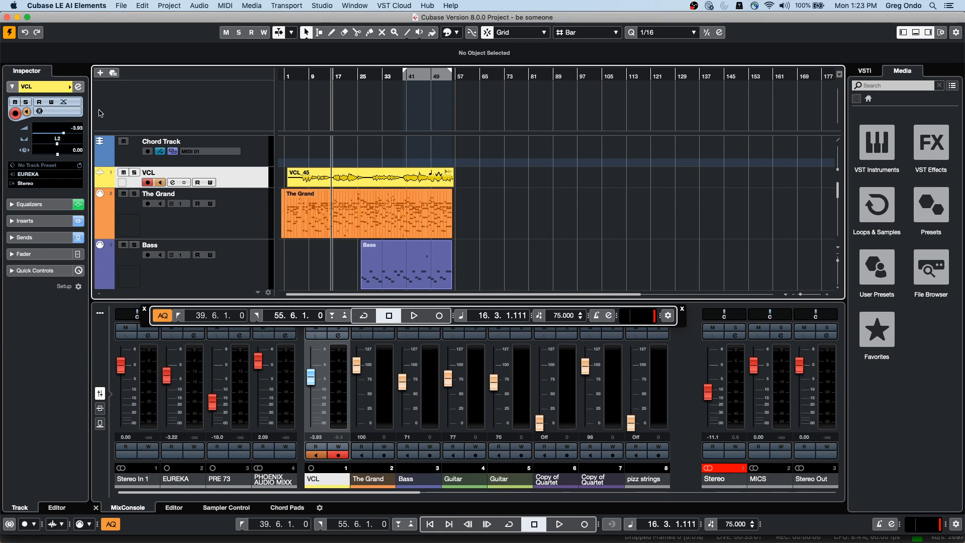
pyautogui.click(78, 87)
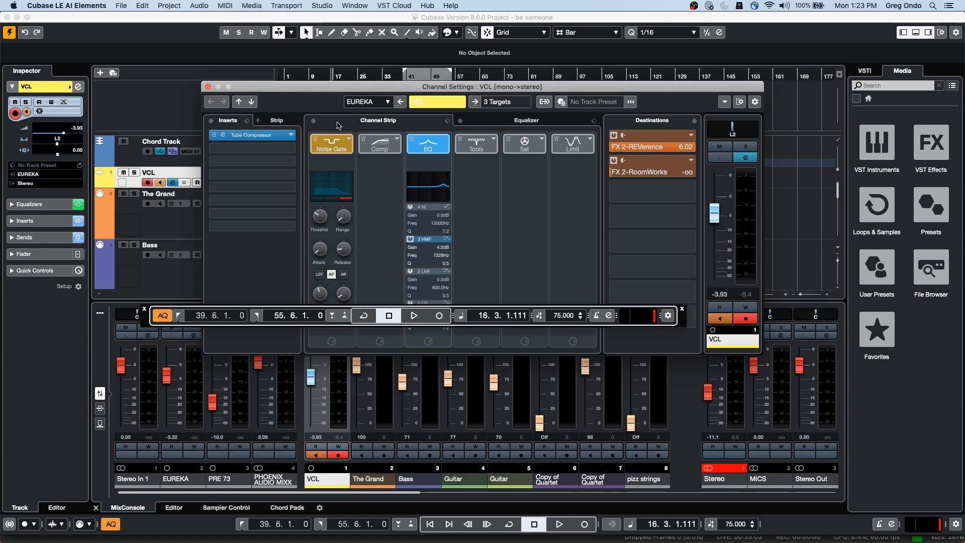
pyautogui.click(526, 120)
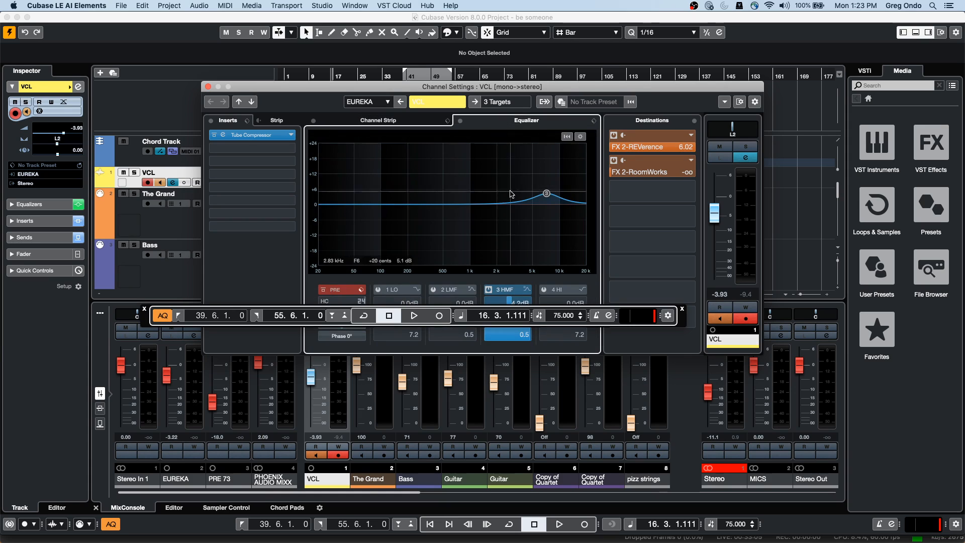
pyautogui.press('space')
pyautogui.moveTo(545, 197)
pyautogui.mouseDown()
pyautogui.moveTo(545, 183)
pyautogui.moveTo(539, 187)
pyautogui.mouseUp()
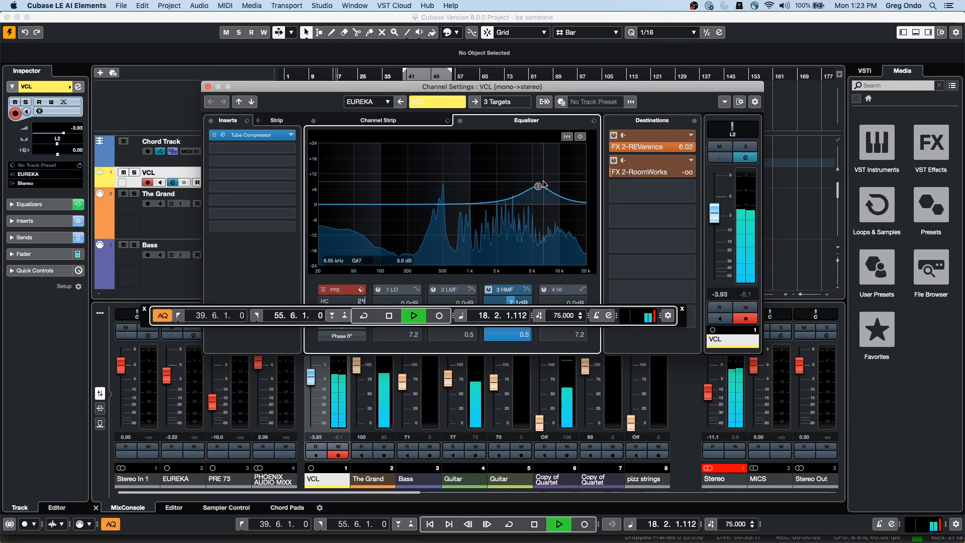
# Stop playback and raise the VCL track's send level to FX 2-RoomWorks to -1.20
pyautogui.press('space')
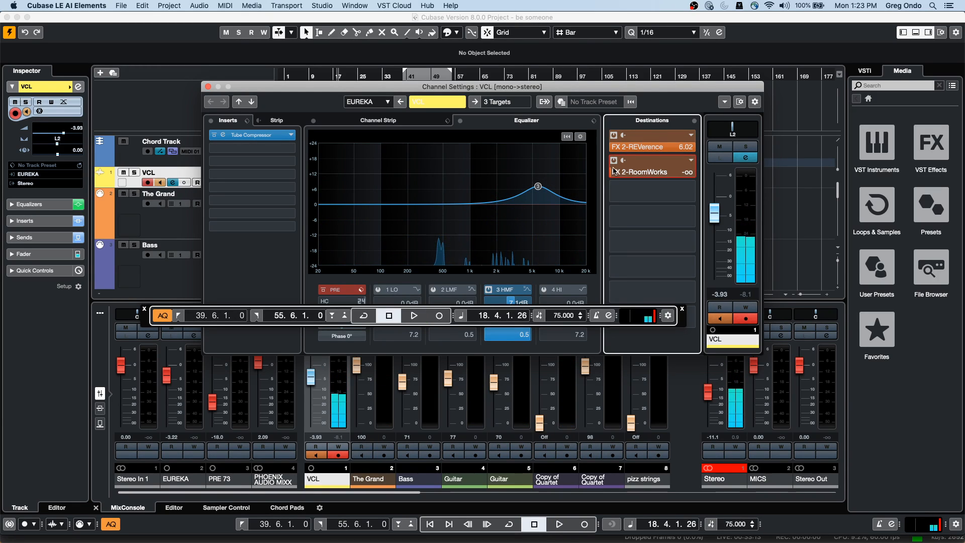
pyautogui.click(615, 161)
pyautogui.click(614, 161)
pyautogui.moveTo(621, 173); pyautogui.dragTo(689, 165)
# Set the VCL 3 HMF band to 9.6 dB at 8726 Hz and the RoomWorks send to 1.98, listening to playback between adjustments
pyautogui.press('space')
pyautogui.moveTo(537, 186)
pyautogui.mouseDown()
pyautogui.moveTo(531, 194)
pyautogui.moveTo(547, 181)
pyautogui.mouseUp()
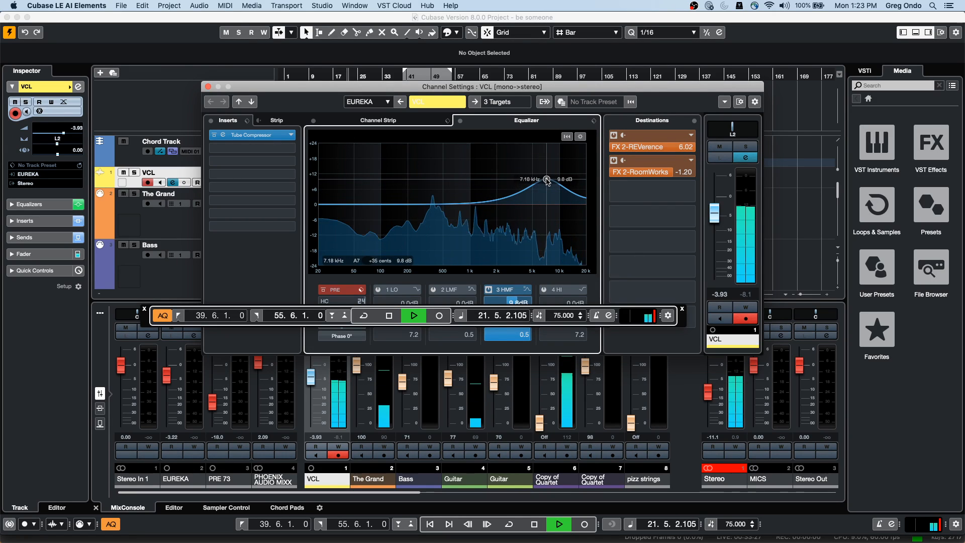
pyautogui.moveTo(677, 173); pyautogui.dragTo(683, 173)
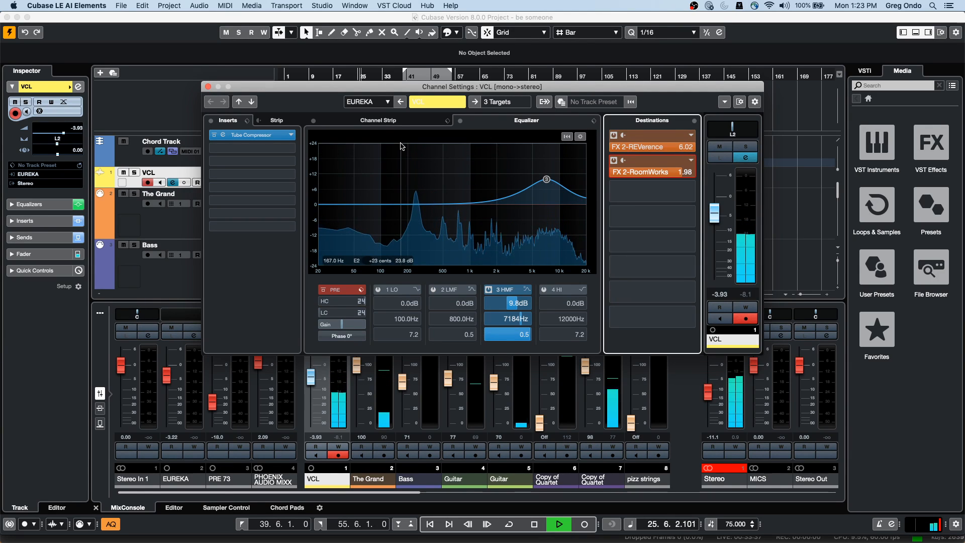
pyautogui.press('space')
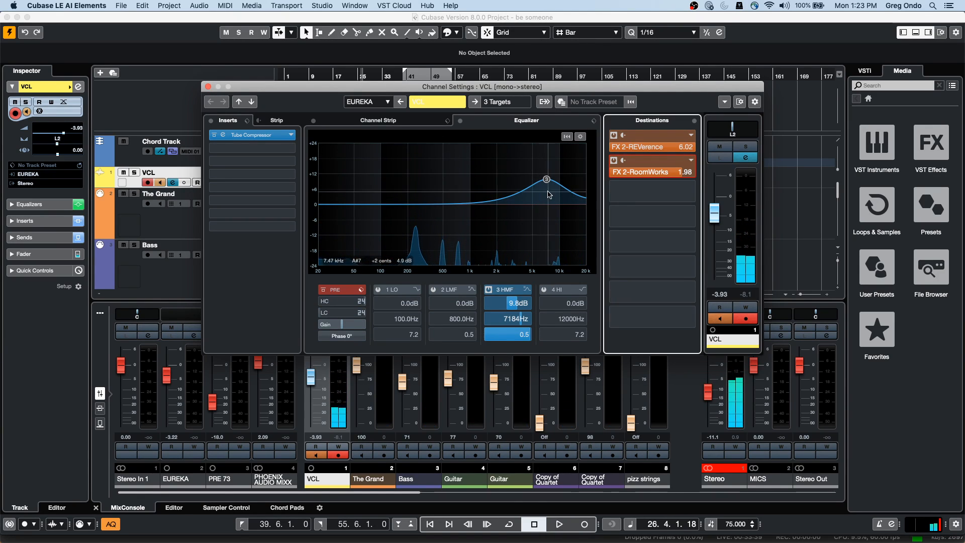
pyautogui.moveTo(547, 180)
pyautogui.mouseDown()
pyautogui.moveTo(474, 185)
pyautogui.moveTo(572, 178)
pyautogui.moveTo(554, 180)
pyautogui.mouseUp()
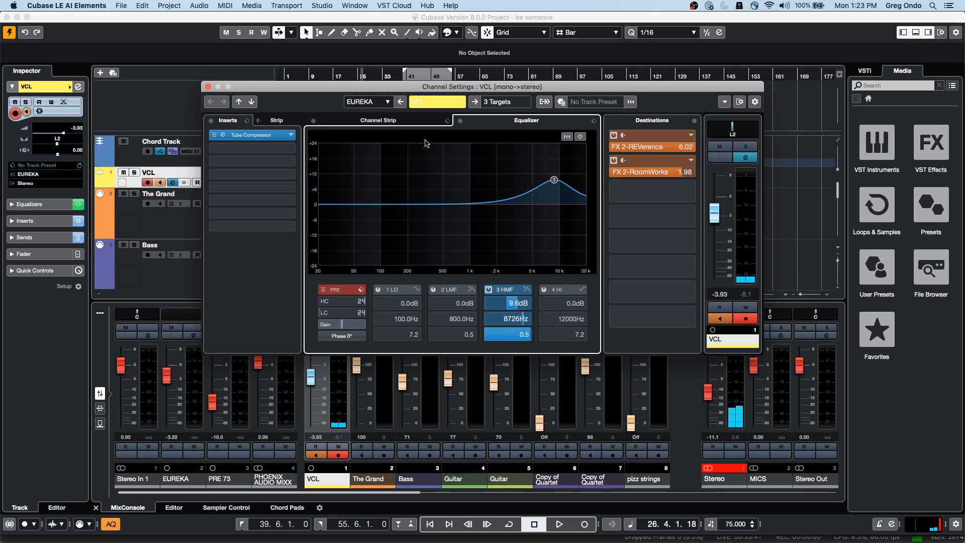
# Load the Standard Compressor, EnvelopeShaper, Tape Saturation and Maximizer modules in the VCL channel strip
pyautogui.click(378, 120)
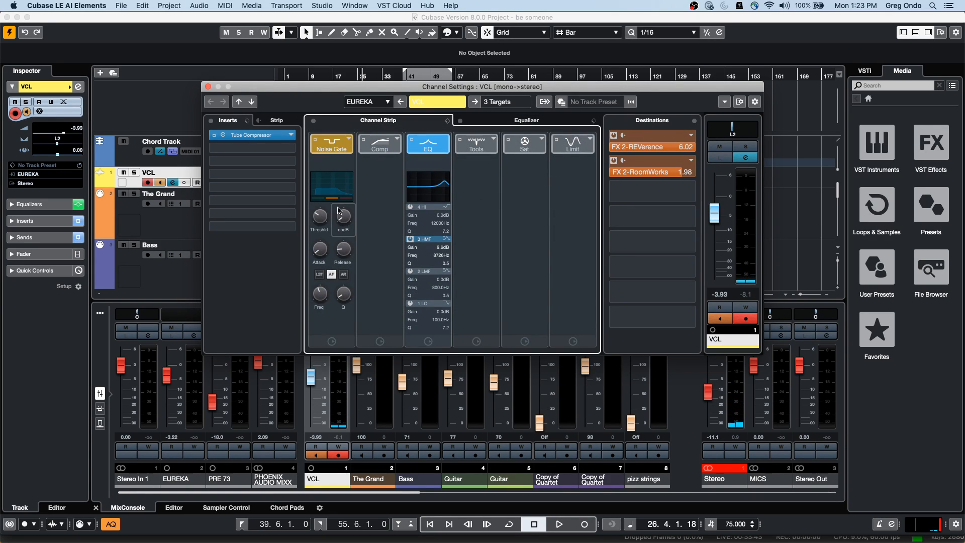
pyautogui.click(396, 139)
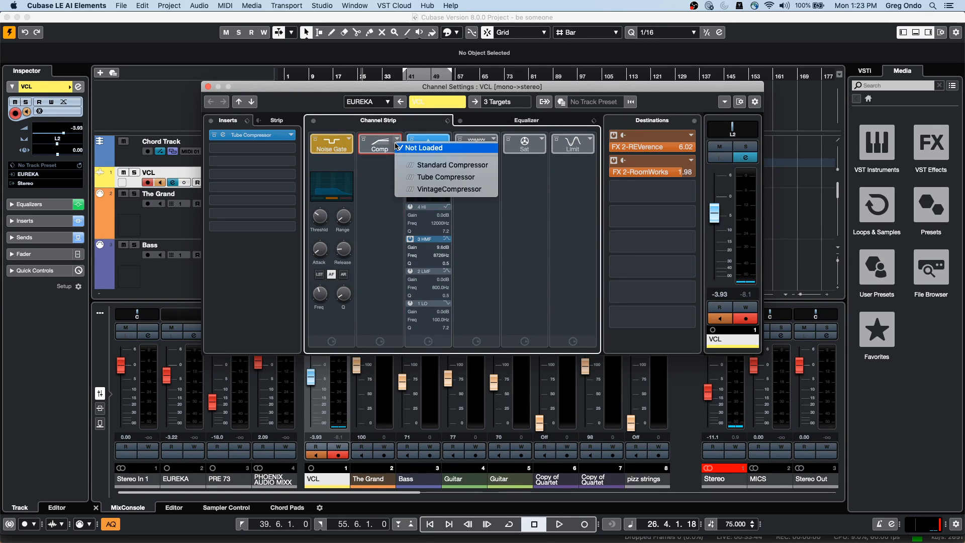
pyautogui.click(434, 166)
pyautogui.click(494, 140)
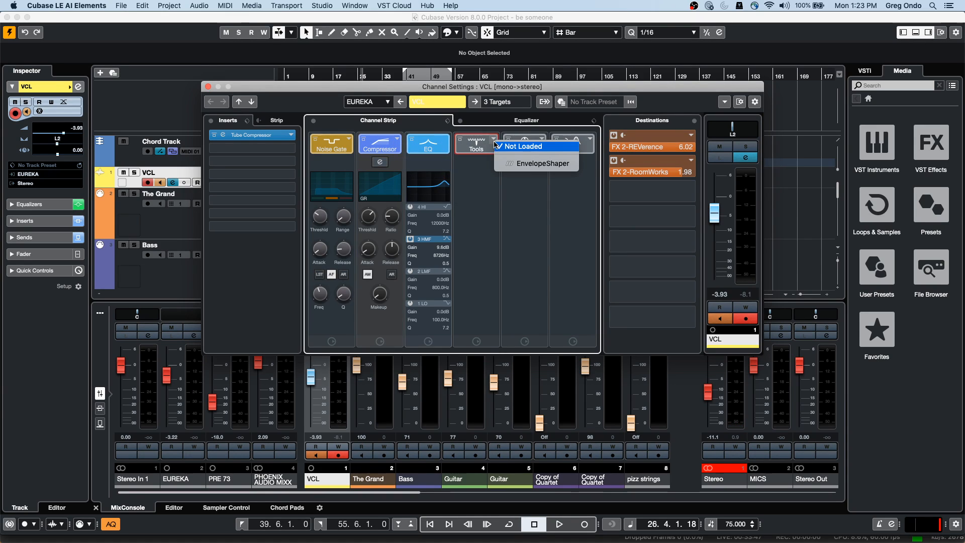
pyautogui.click(513, 165)
pyautogui.click(541, 143)
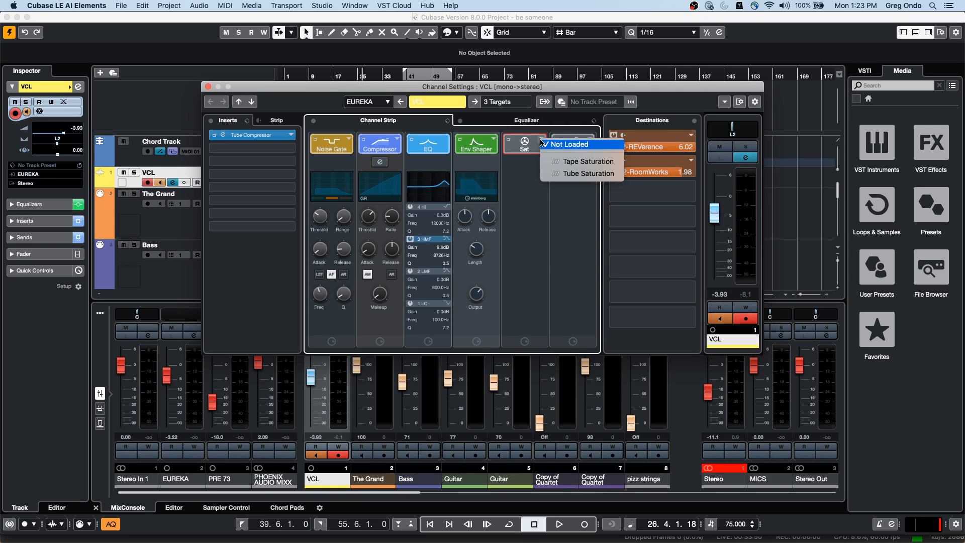
pyautogui.click(557, 162)
pyautogui.click(585, 142)
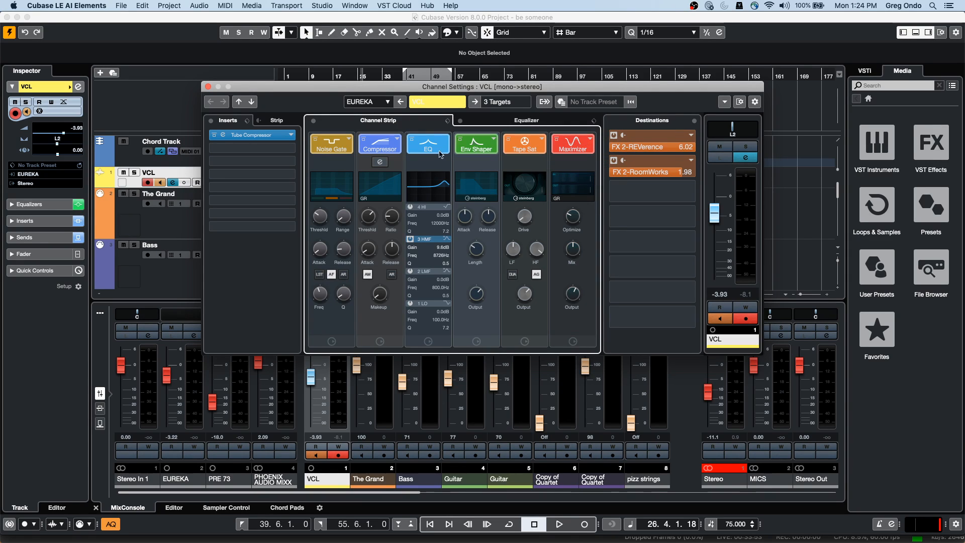
# Look through the insert effect categories for VCL's second slot, dismiss the list and move the channel settings window aside
pyautogui.click(243, 159)
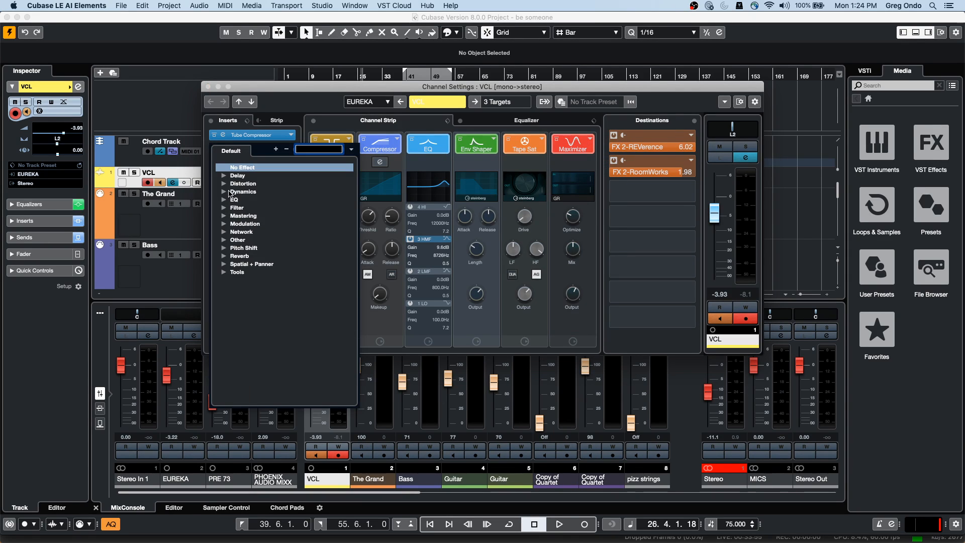
pyautogui.click(351, 92)
pyautogui.moveTo(351, 92); pyautogui.dragTo(440, 76)
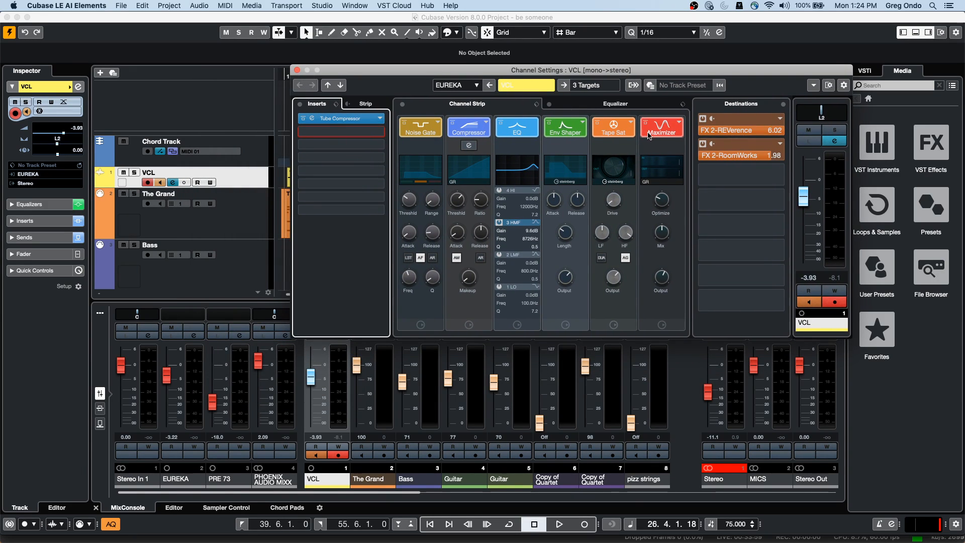
# Reduce the VCL equalizer's 3 HMF band to 5.3 dB at 6910 Hz during playback, stop, and reposition the channel settings window
pyautogui.press('space')
pyautogui.click(616, 106)
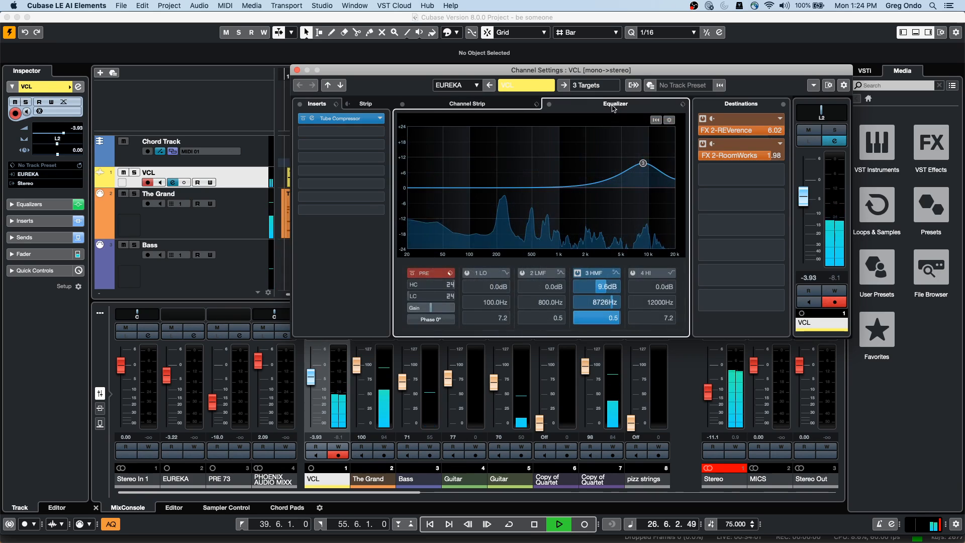
pyautogui.moveTo(380, 70); pyautogui.dragTo(393, 210)
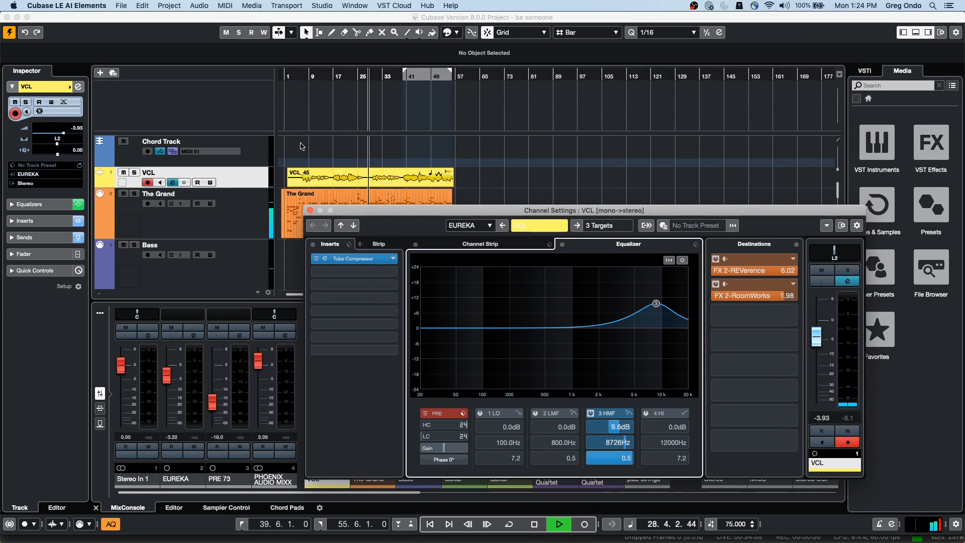
pyautogui.moveTo(656, 303)
pyautogui.mouseDown()
pyautogui.moveTo(544, 302)
pyautogui.moveTo(647, 315)
pyautogui.mouseUp()
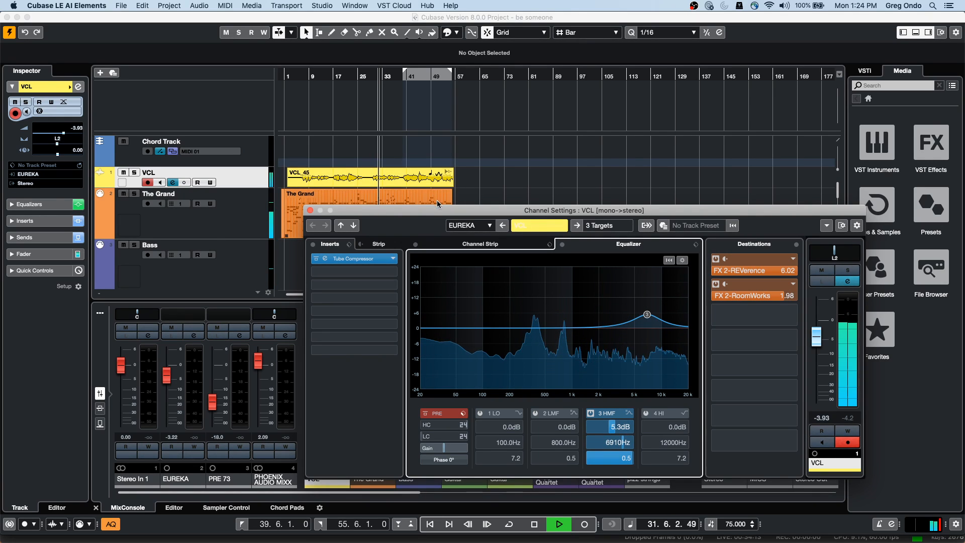
pyautogui.press('space')
pyautogui.moveTo(439, 210); pyautogui.dragTo(333, 100)
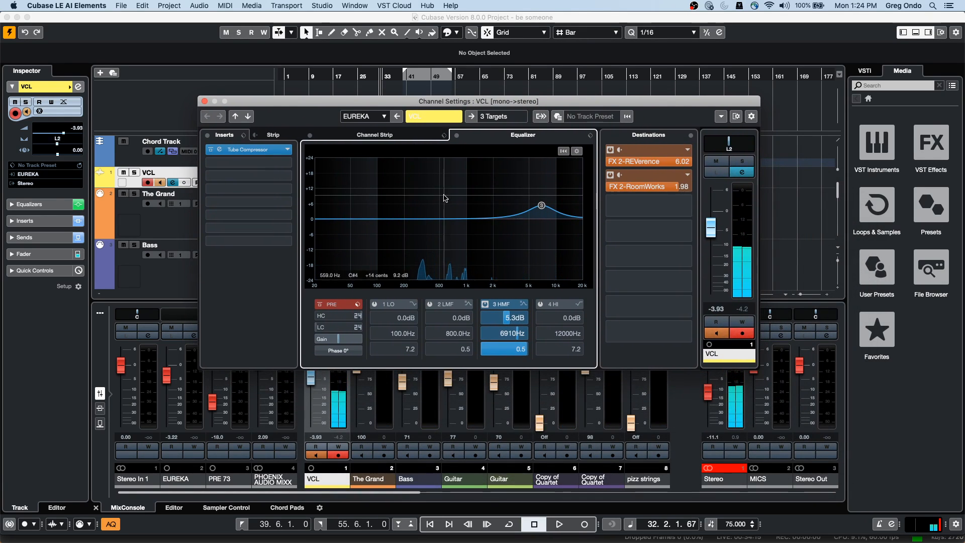
# Enable automation reading and writing on VCL, and record volume fader moves and a RoomWorks send reduction to -5.66 during playback
pyautogui.click(742, 321)
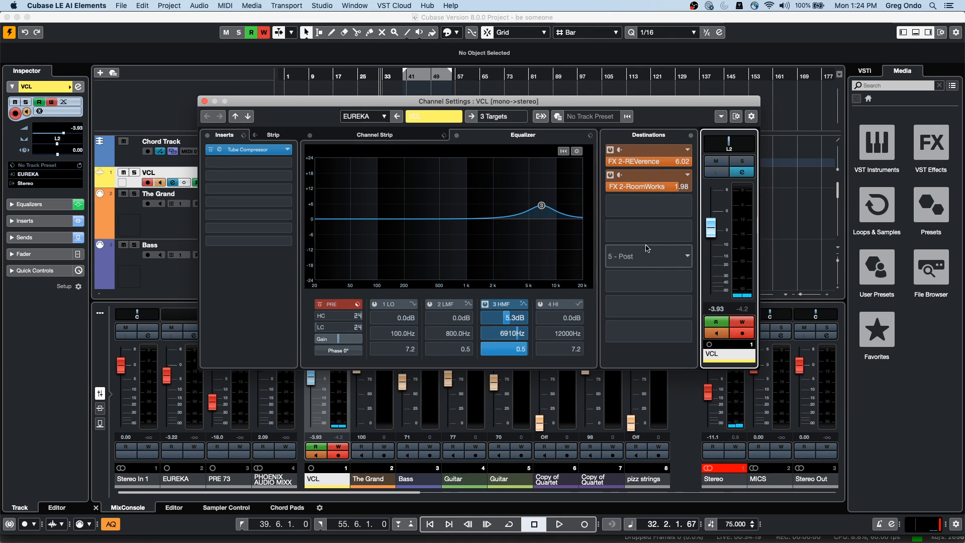
pyautogui.press('space')
pyautogui.moveTo(710, 228); pyautogui.dragTo(715, 259)
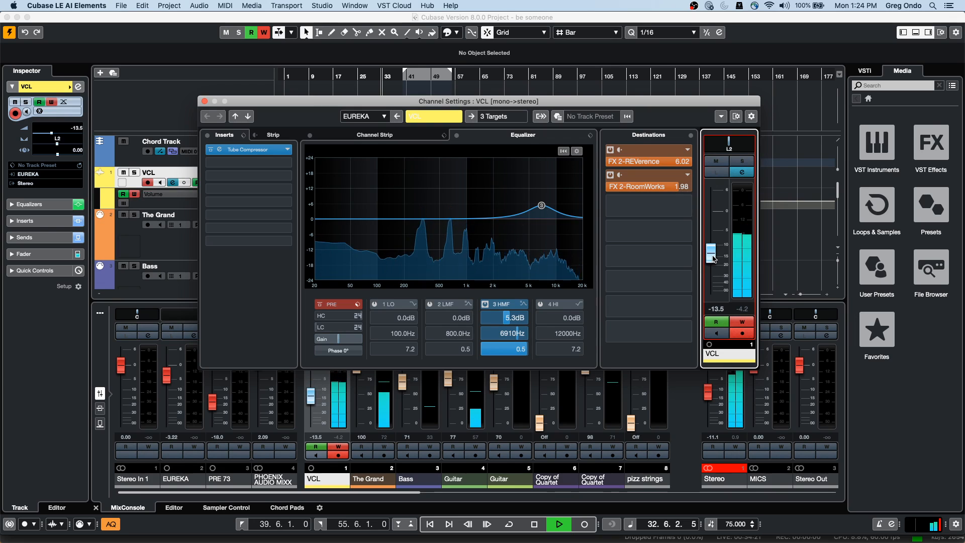
pyautogui.moveTo(678, 187); pyautogui.dragTo(653, 190)
pyautogui.moveTo(711, 253); pyautogui.dragTo(710, 294)
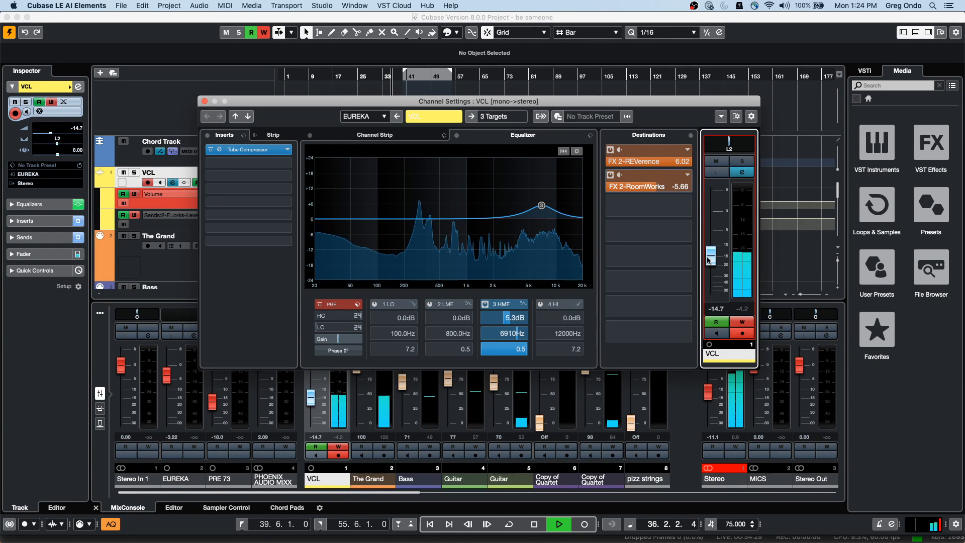
# Rewind and play back the recorded VCL automation, watch it in the channel settings, close that window and stop playback
pyautogui.click(470, 524)
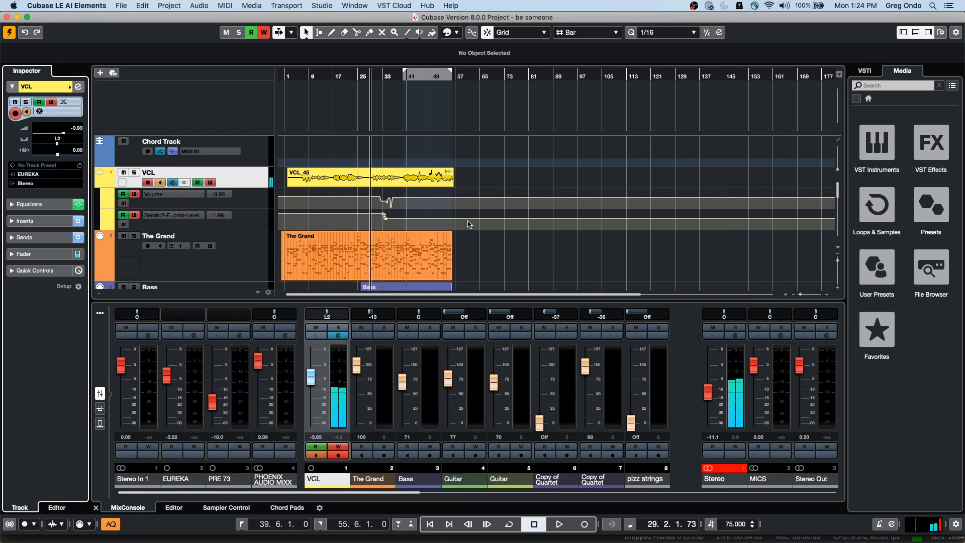
pyautogui.press('space')
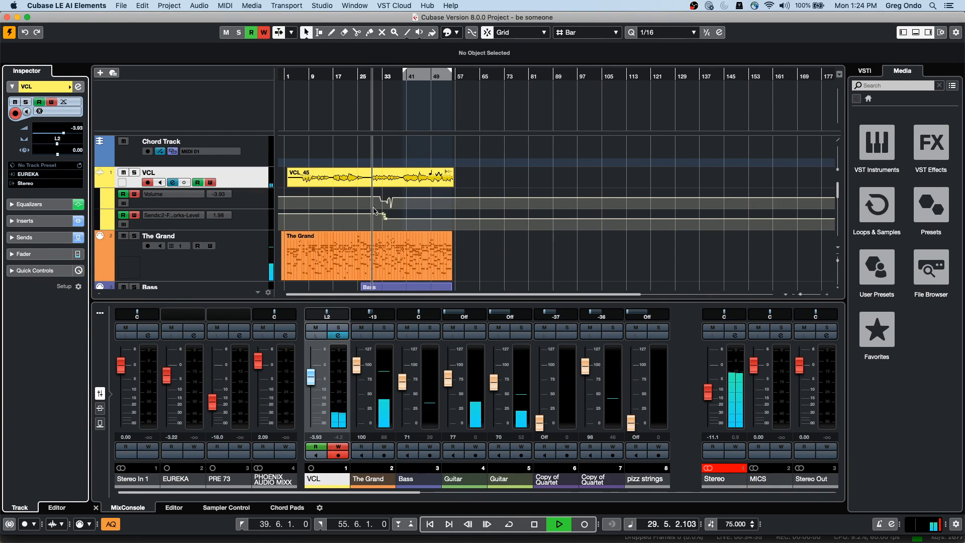
pyautogui.click(78, 87)
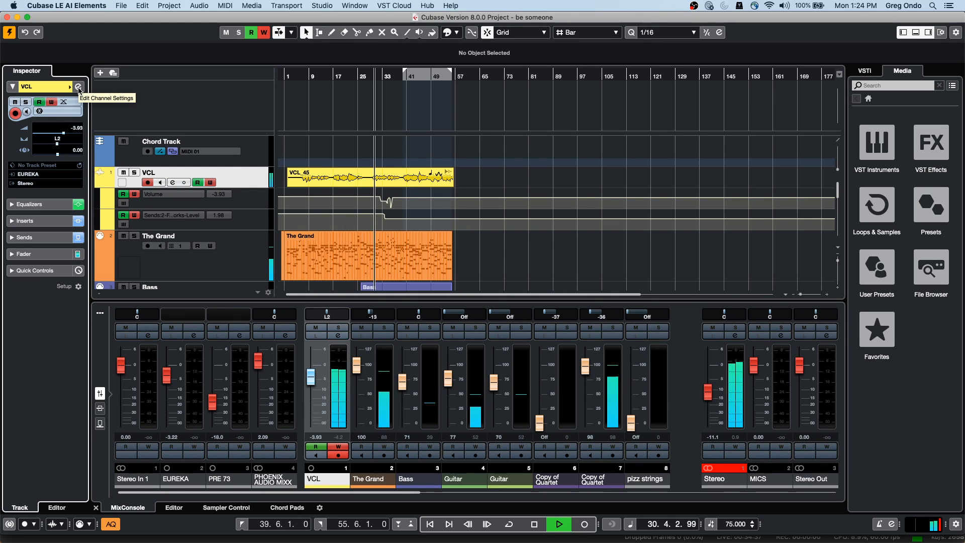
pyautogui.click(78, 87)
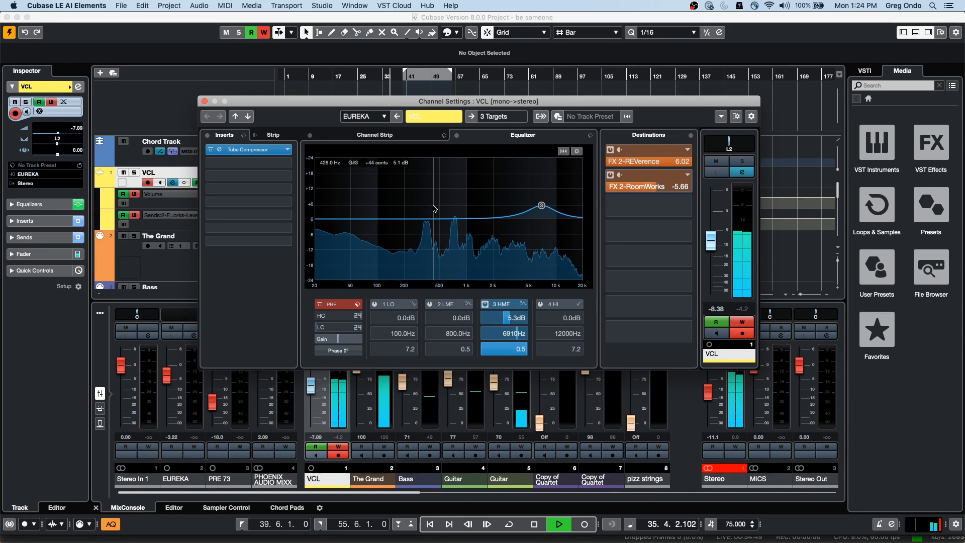
pyautogui.click(203, 103)
pyautogui.press('space')
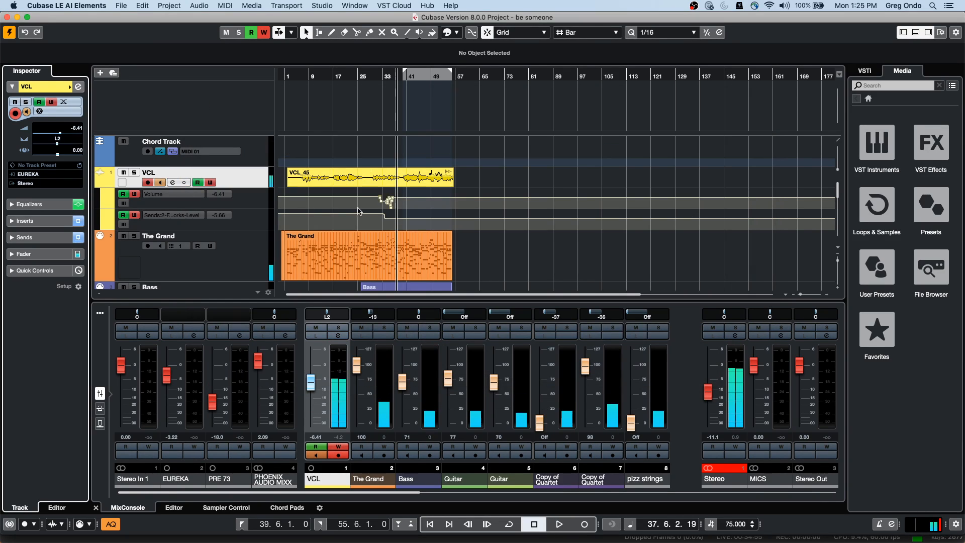
# Open The Grand's MIDI part in the Key Editor as a separate window, focused on bars 14 to 18
pyautogui.doubleClick(345, 253)
pyautogui.moveTo(320, 352); pyautogui.dragTo(322, 404)
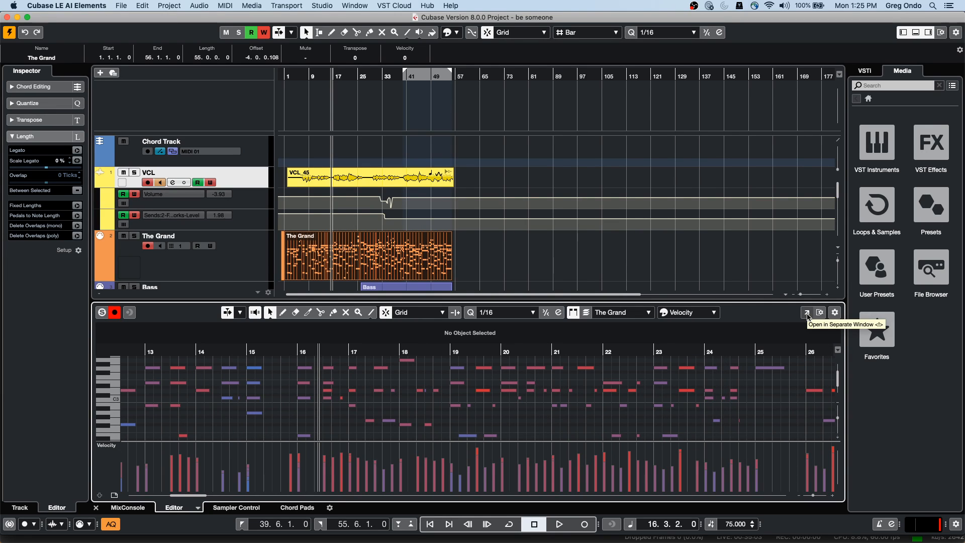
pyautogui.click(807, 313)
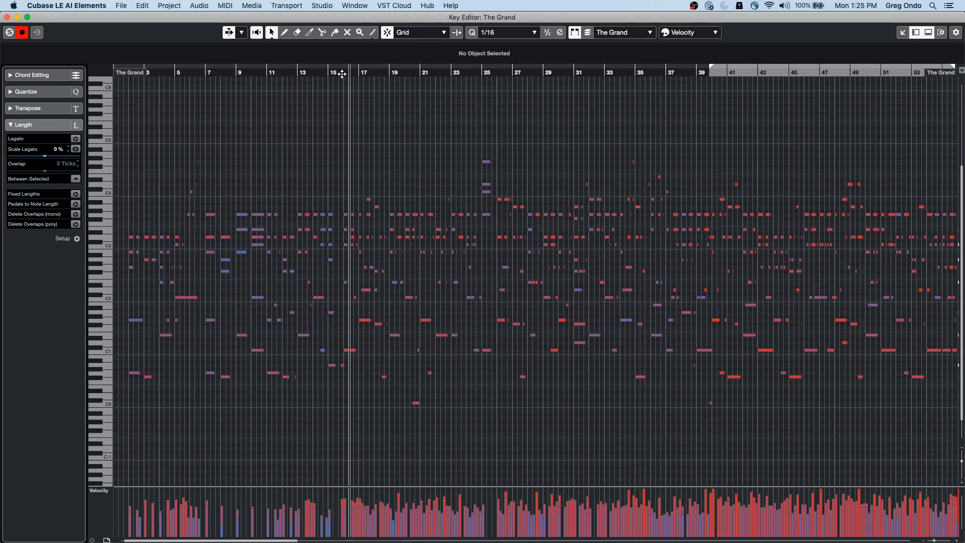
pyautogui.moveTo(331, 72); pyautogui.dragTo(342, 106)
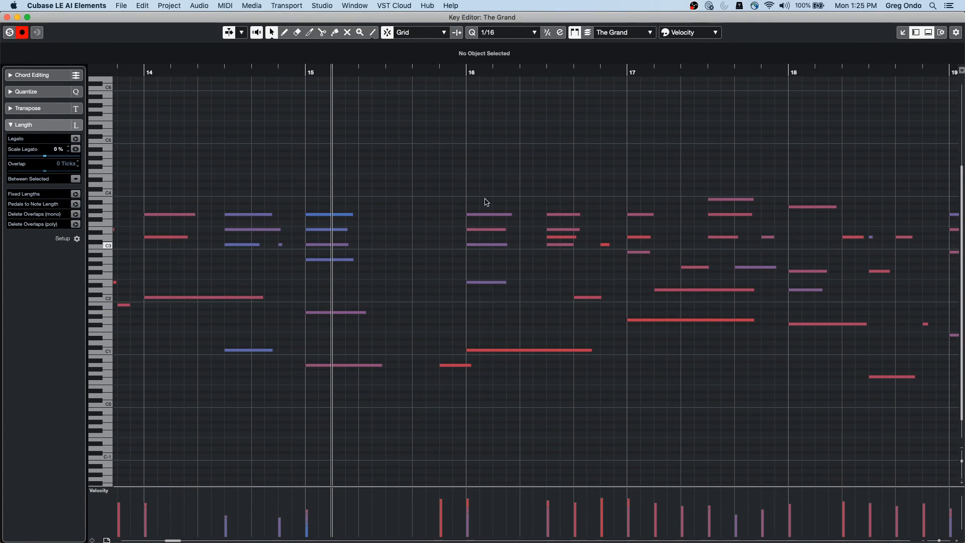
# Try drawing two low notes from bar 16 with the Draw tool, and undo them
pyautogui.rightClick(481, 316)
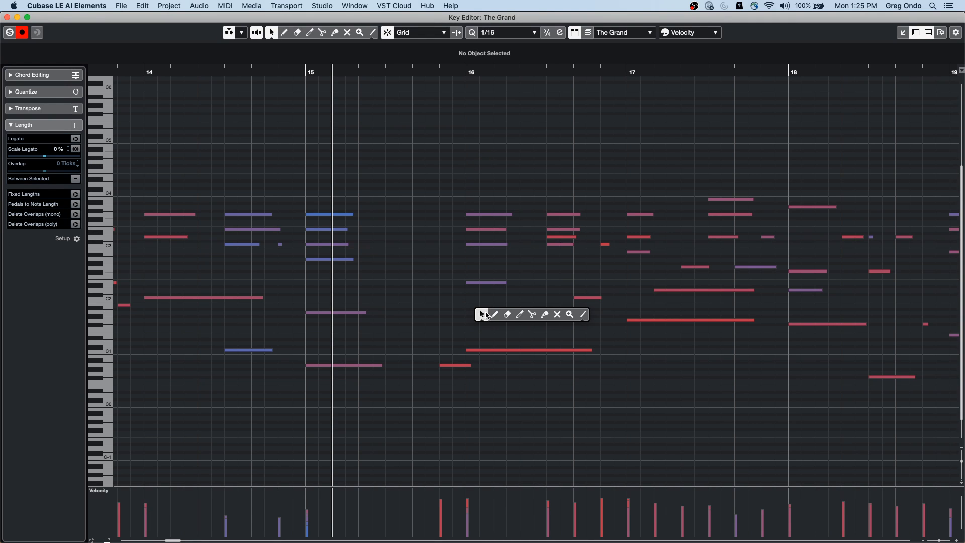
pyautogui.click(494, 315)
pyautogui.moveTo(470, 317); pyautogui.dragTo(562, 318)
pyautogui.moveTo(484, 399); pyautogui.dragTo(550, 387)
pyautogui.press('super+z')
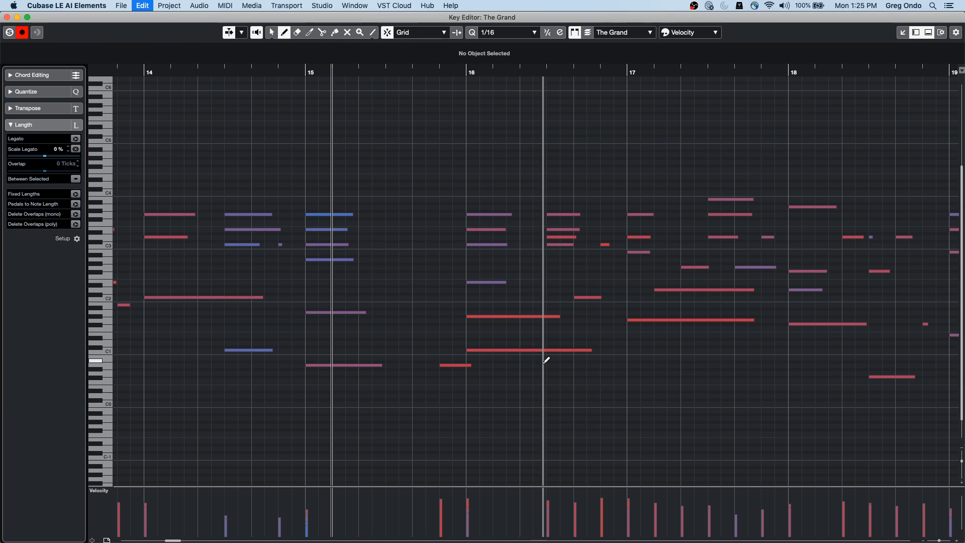
# Switch back to the Object Selection tool and raise the velocities of the notes around bar 17
pyautogui.rightClick(456, 187)
pyautogui.click(454, 190)
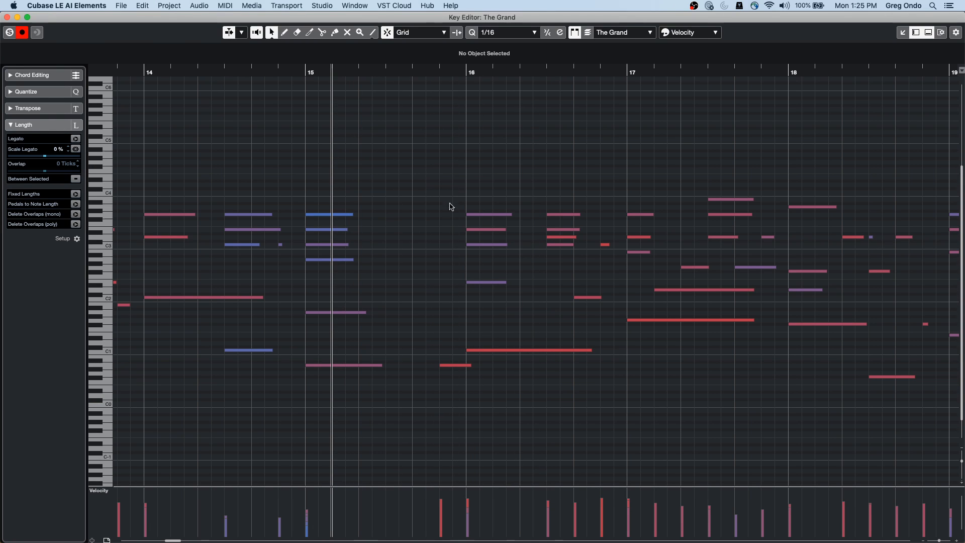
pyautogui.moveTo(635, 498)
pyautogui.mouseDown()
pyautogui.moveTo(534, 512)
pyautogui.moveTo(604, 531)
pyautogui.moveTo(695, 504)
pyautogui.moveTo(560, 510)
pyautogui.moveTo(615, 495)
pyautogui.moveTo(707, 499)
pyautogui.mouseUp()
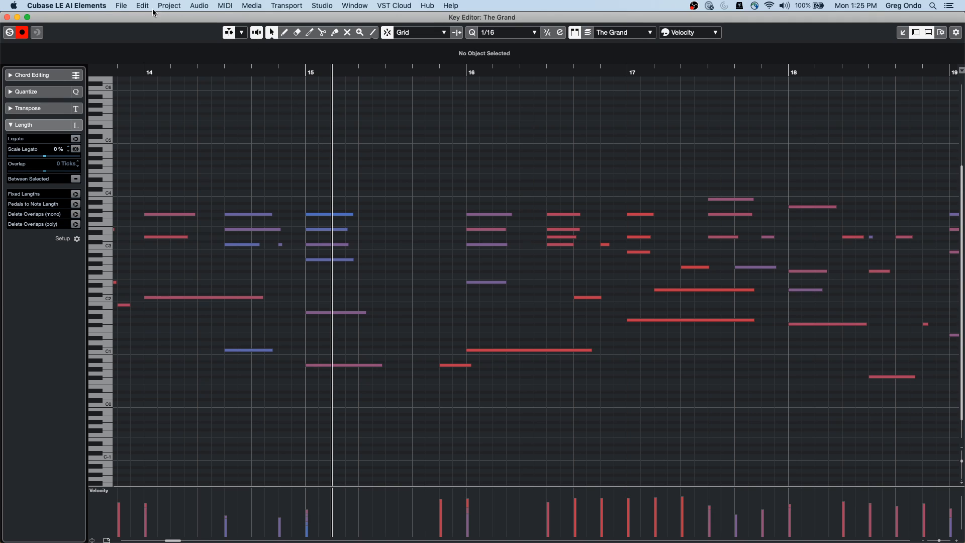
# Open The Grand's part in the Score Editor, enlarge the window to view the notation, and close it
pyautogui.click(200, 5)
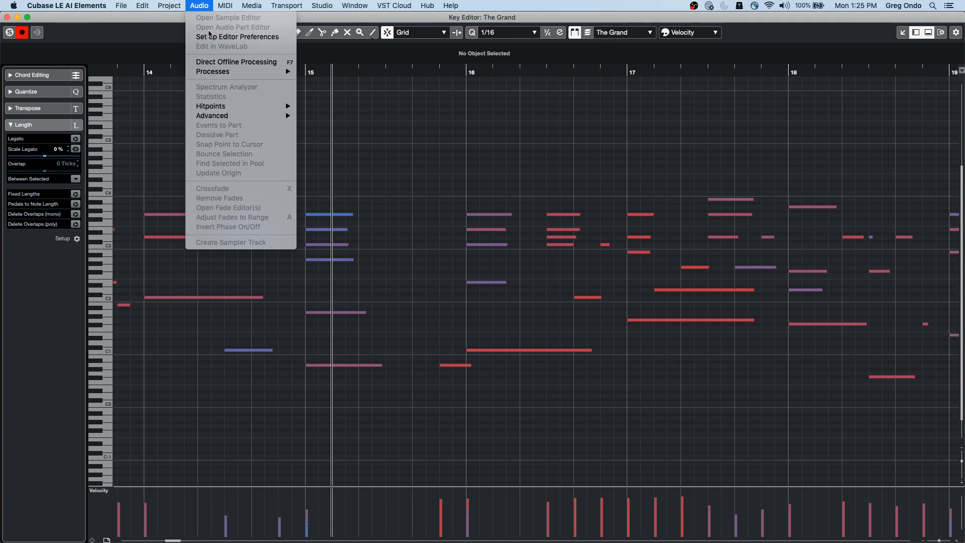
pyautogui.moveTo(184, 4)
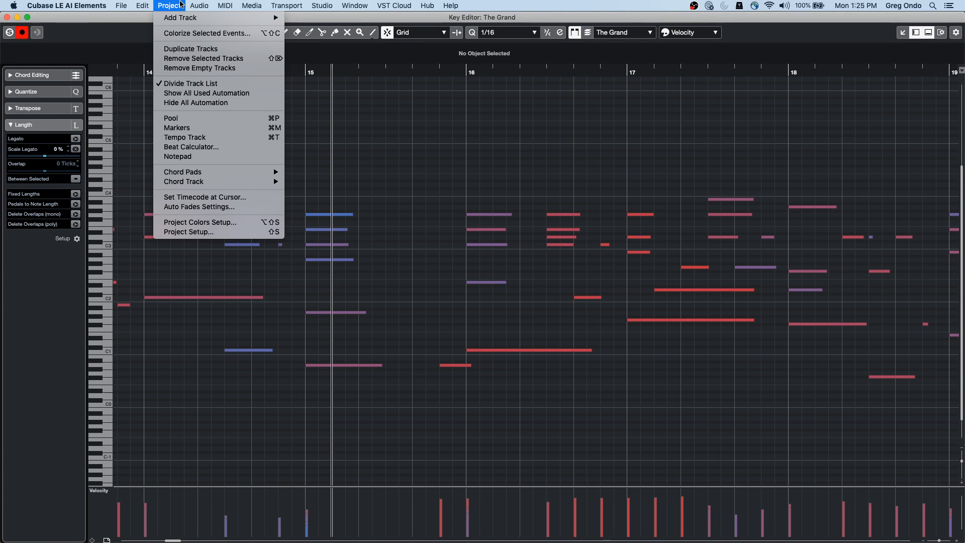
pyautogui.moveTo(237, 5)
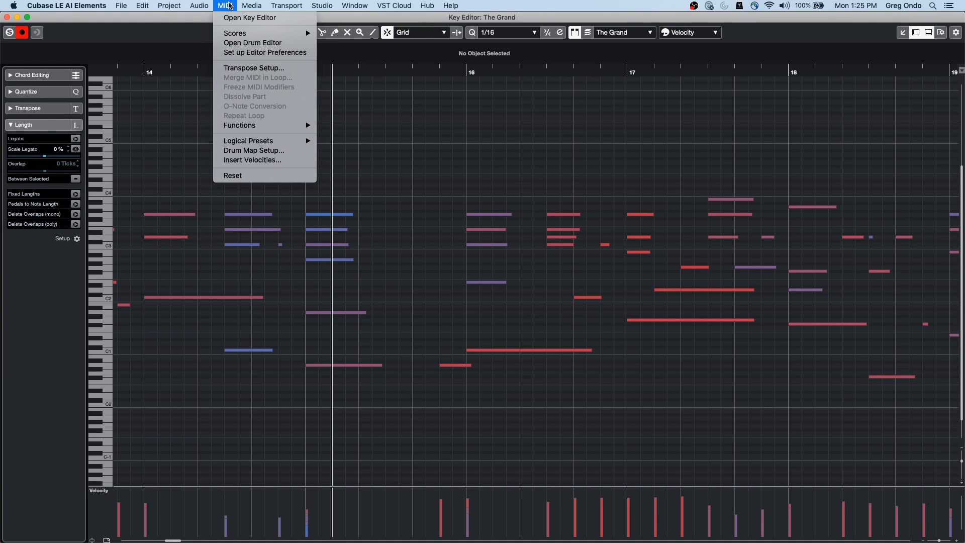
pyautogui.moveTo(246, 36)
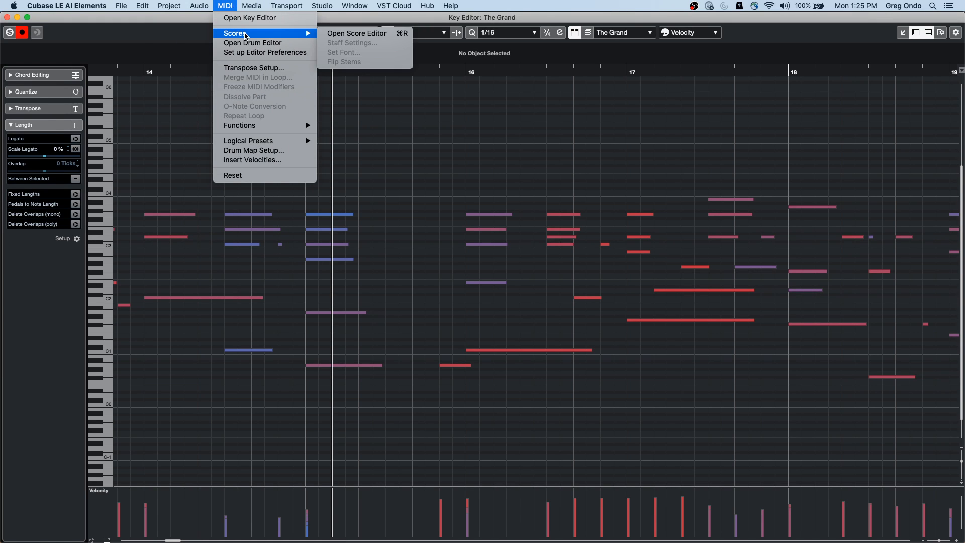
pyautogui.click(386, 34)
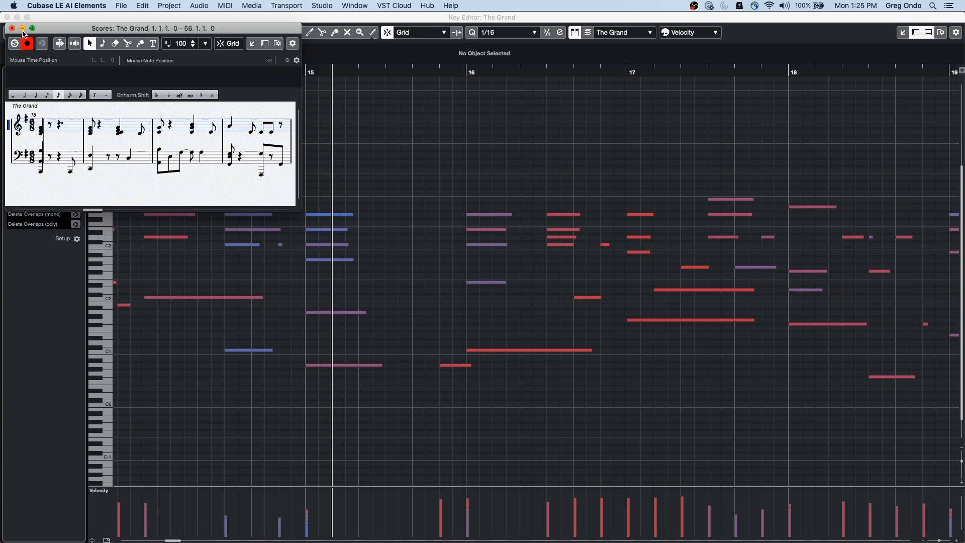
pyautogui.click(32, 28)
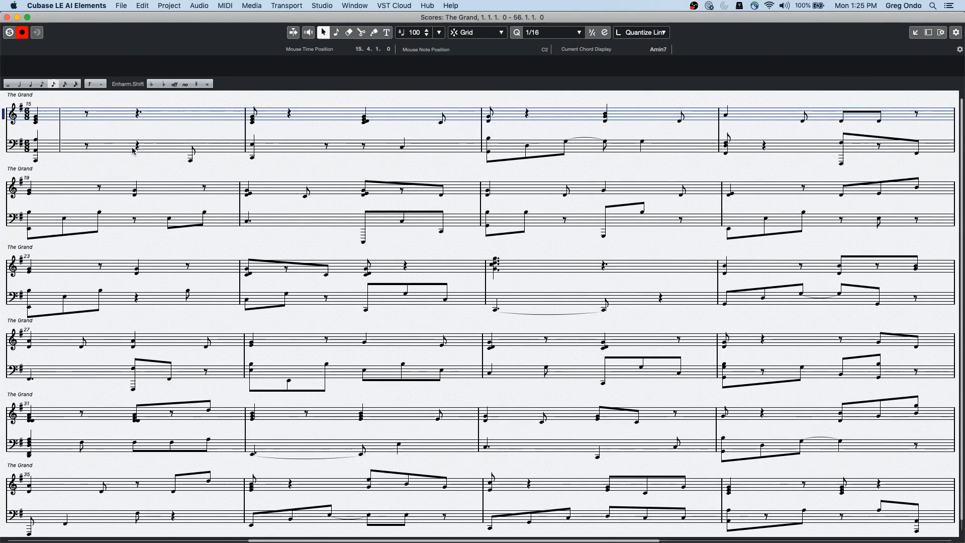
pyautogui.click(7, 18)
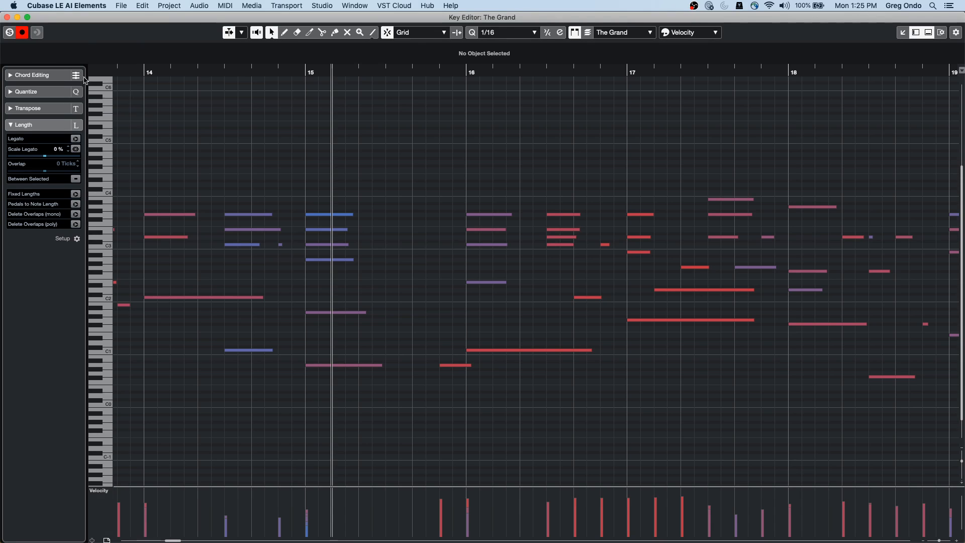
# Leave the separate Key Editor window and show the MixConsole in the project window's lower zone
pyautogui.doubleClick(40, 20)
pyautogui.click(60, 20)
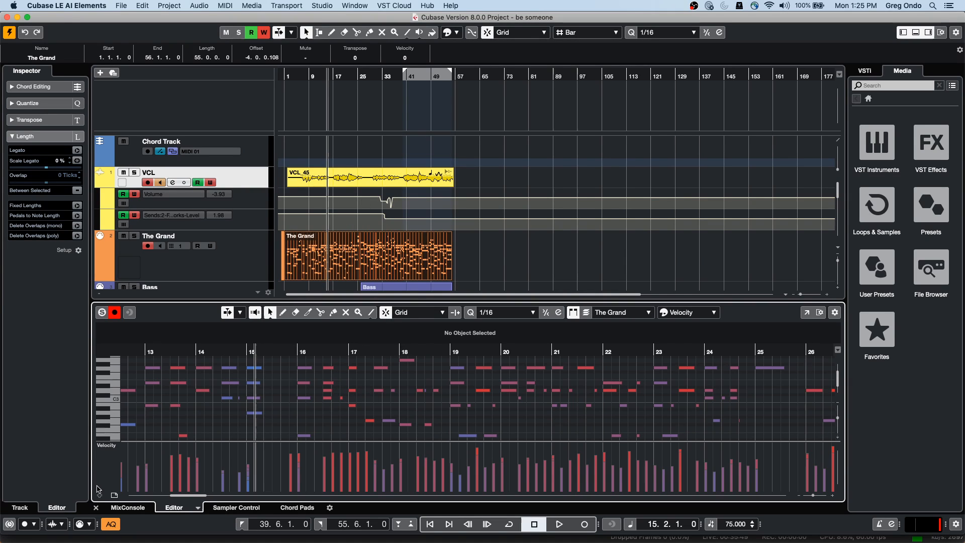
pyautogui.click(128, 508)
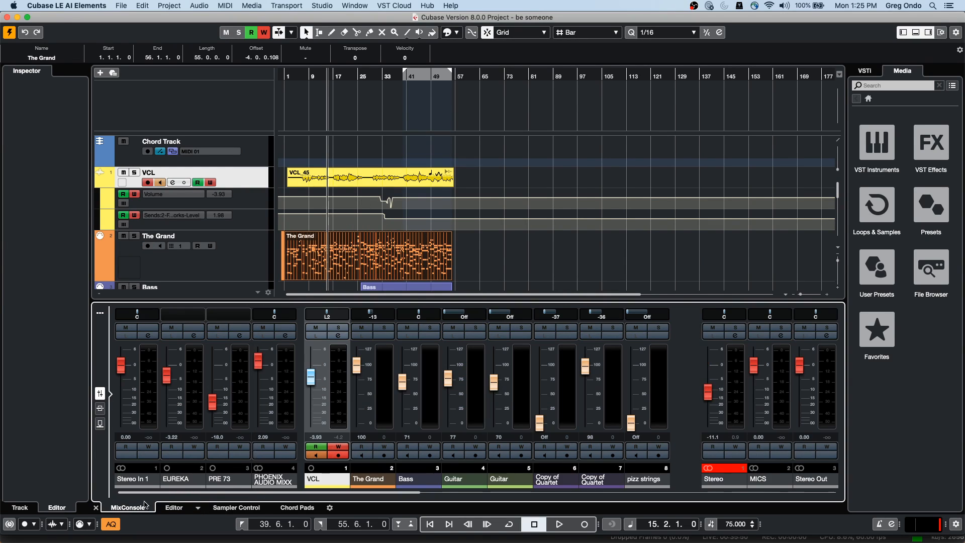
# Try to export an audio mixdown as a Wave file named BE SOMEON, trying the Create Audio Track option, and close the dialog
pyautogui.click(121, 6)
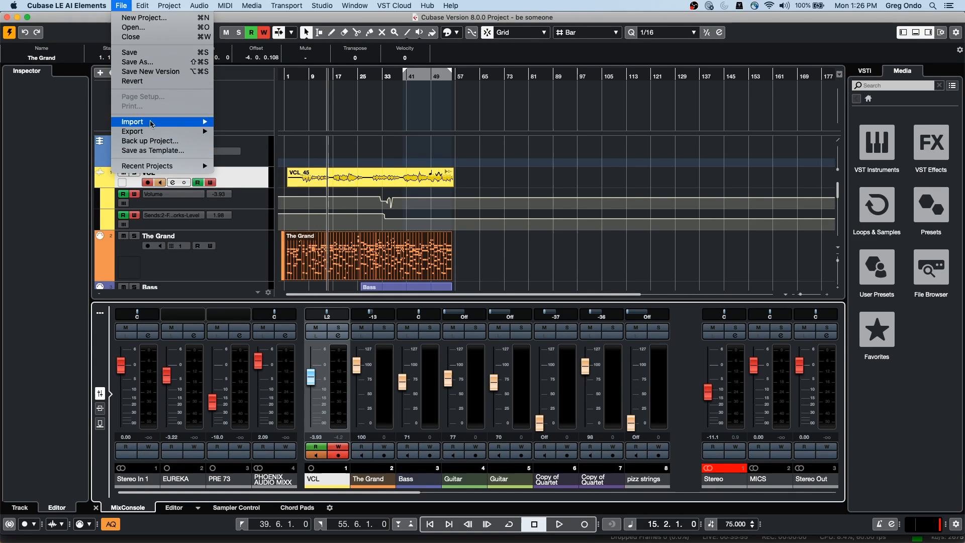
pyautogui.moveTo(166, 131)
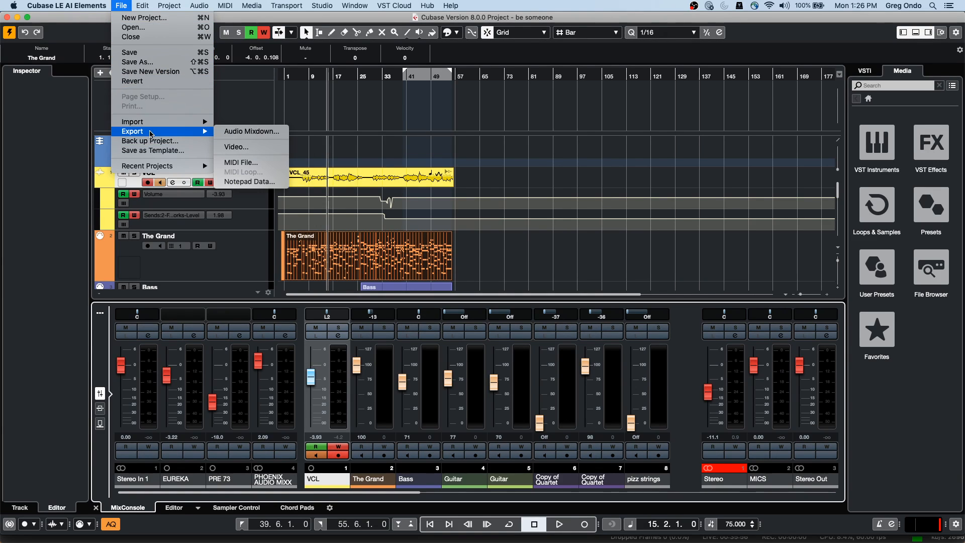
pyautogui.click(278, 132)
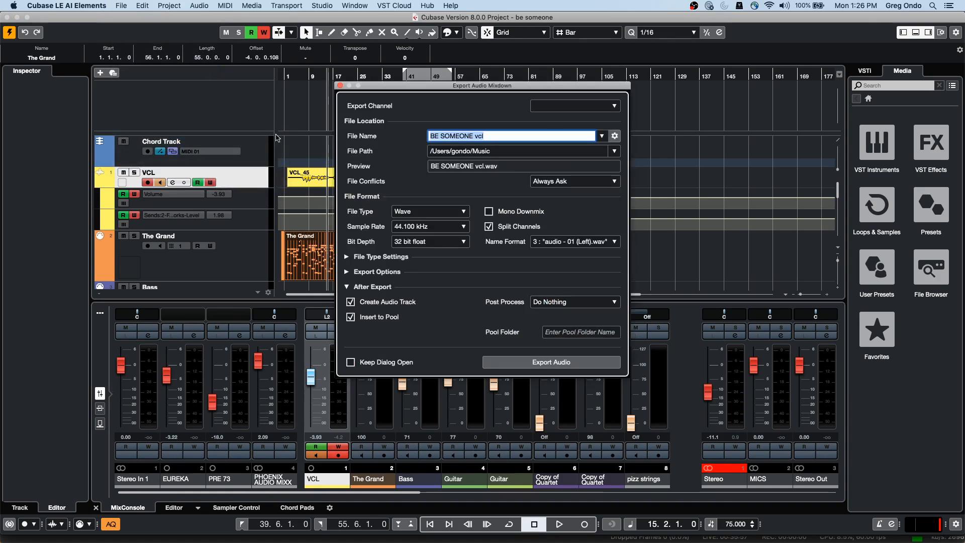
pyautogui.click(507, 135)
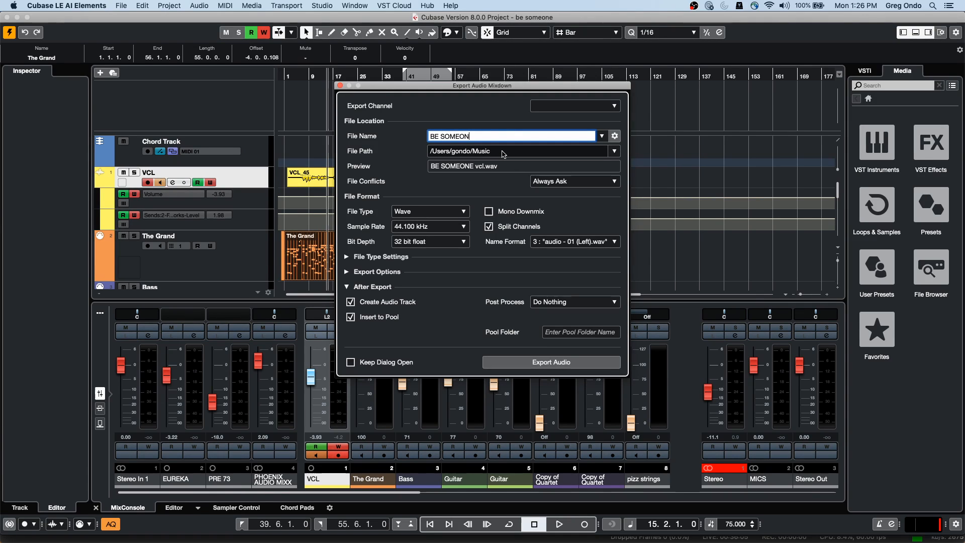
pyautogui.click(351, 317)
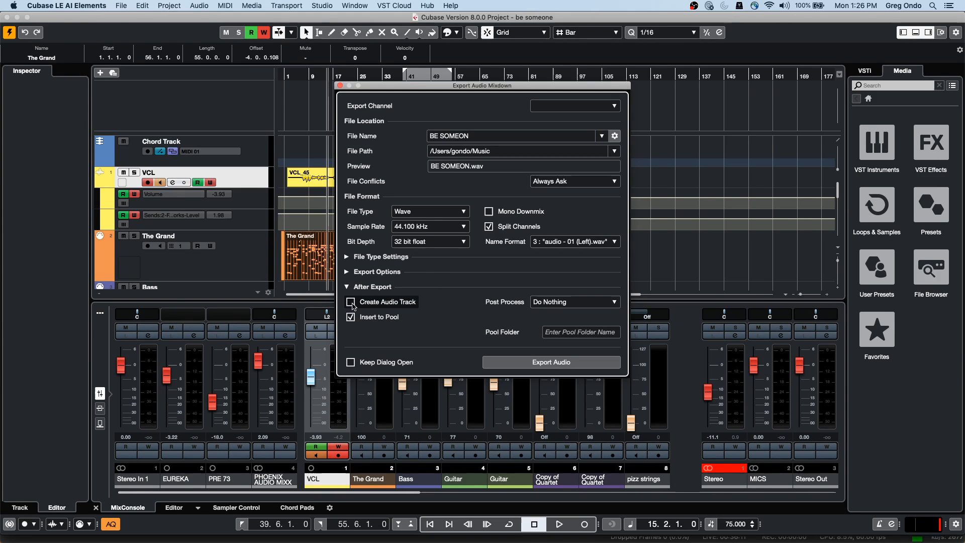
pyautogui.click(351, 302)
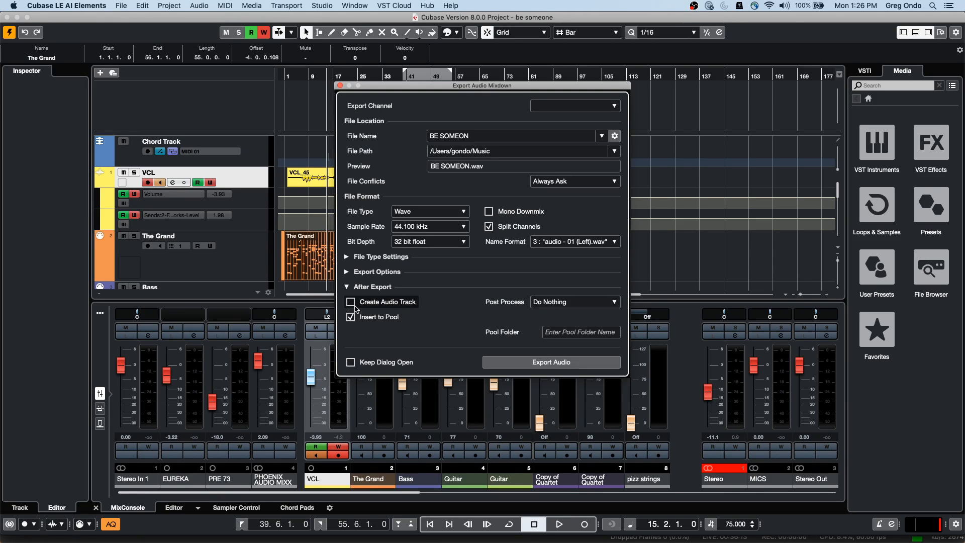
pyautogui.click(569, 366)
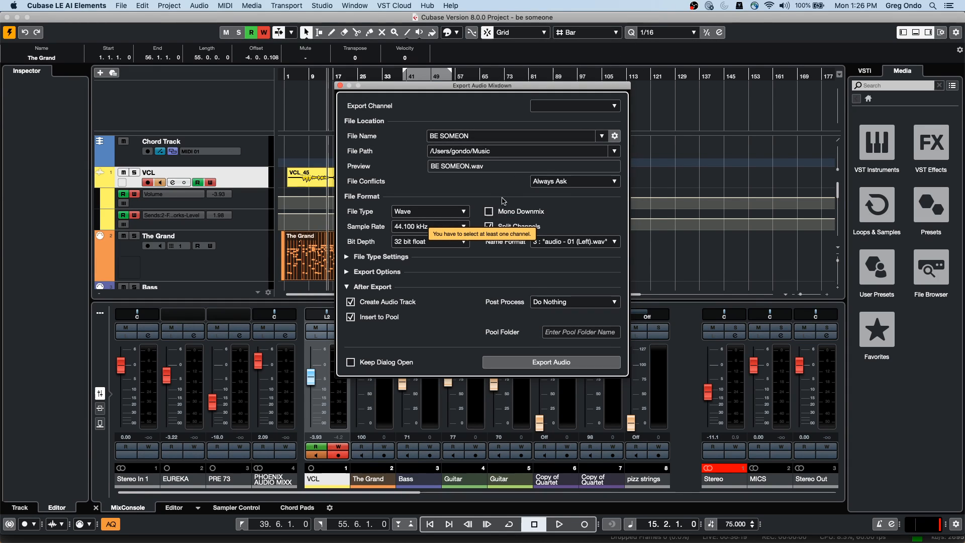
pyautogui.click(340, 86)
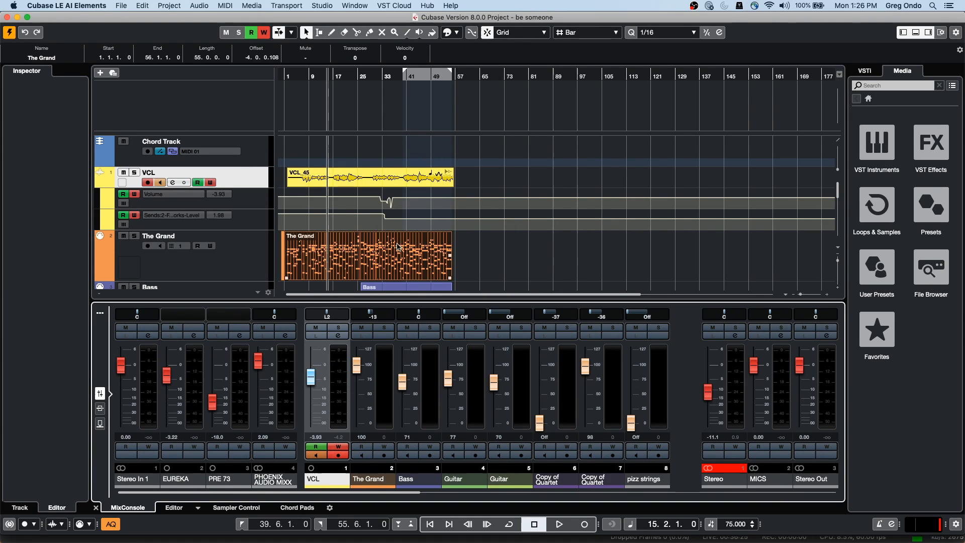
pyautogui.scroll(-5, 359, 196)
pyautogui.scroll(5, 359, 196)
pyautogui.scroll(-8, 359, 197)
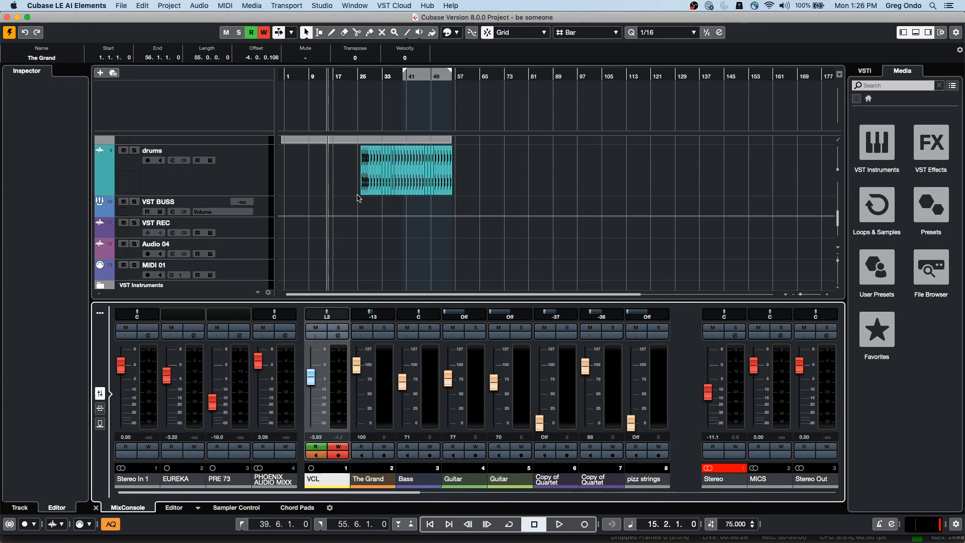
pyautogui.scroll(5, 359, 198)
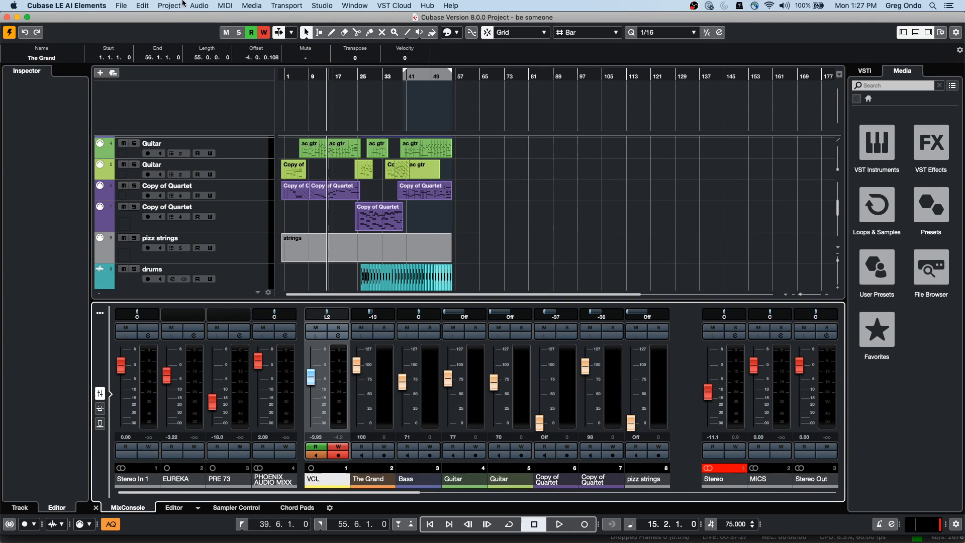
# Open Studio Setup, review the MIDI Port Setup inputs and outputs, and close the dialog
pyautogui.click(322, 6)
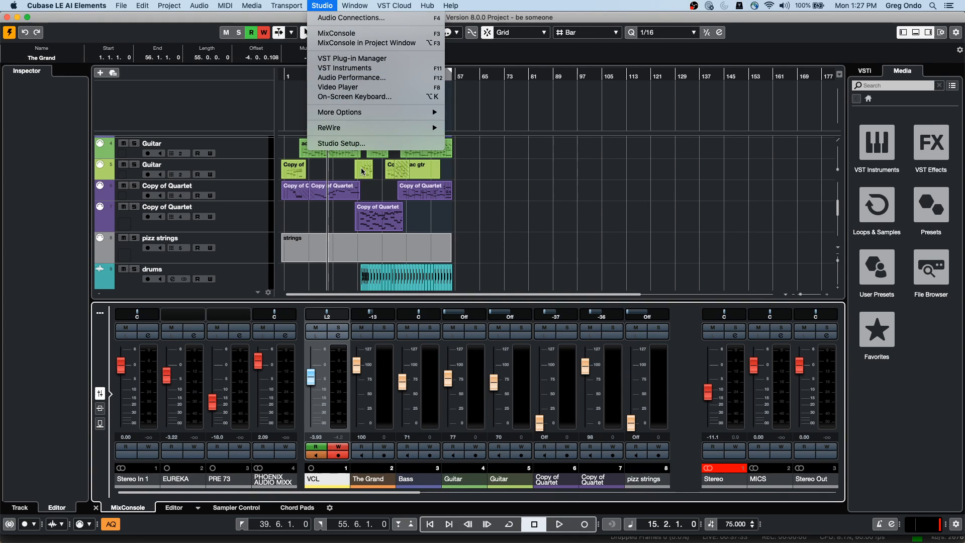
pyautogui.click(346, 144)
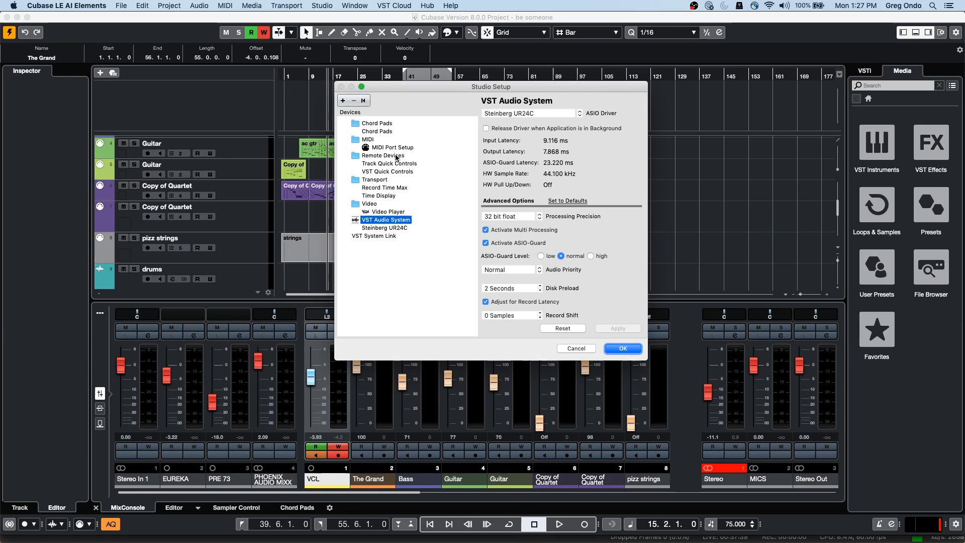
pyautogui.click(386, 149)
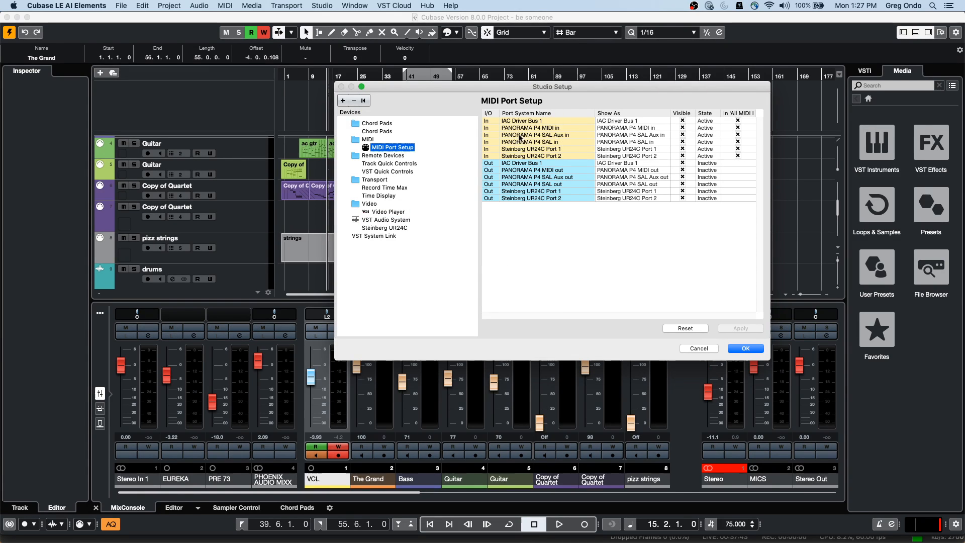
pyautogui.click(740, 349)
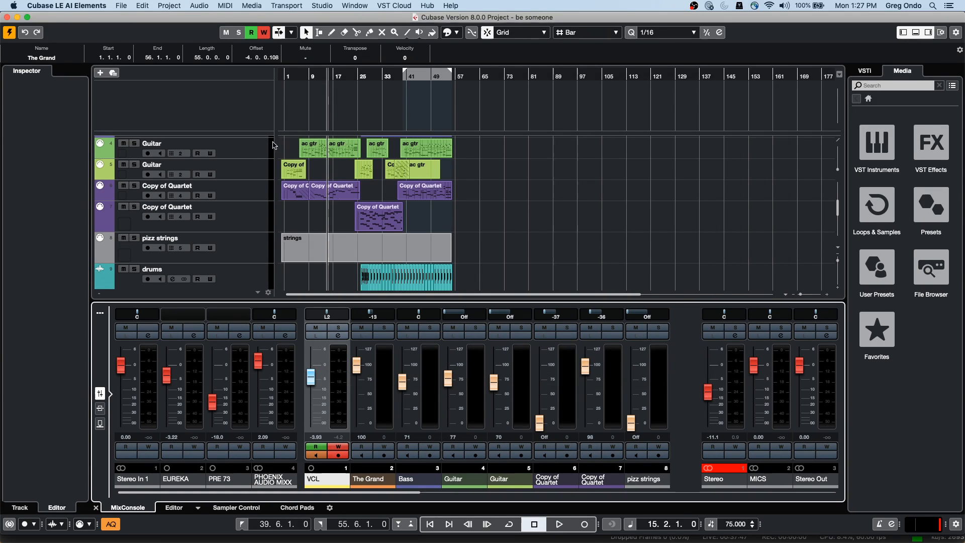
# Select The Grand track and choose All MIDI Inputs as its MIDI input
pyautogui.scroll(-3, 255, 181)
pyautogui.scroll(6, 247, 171)
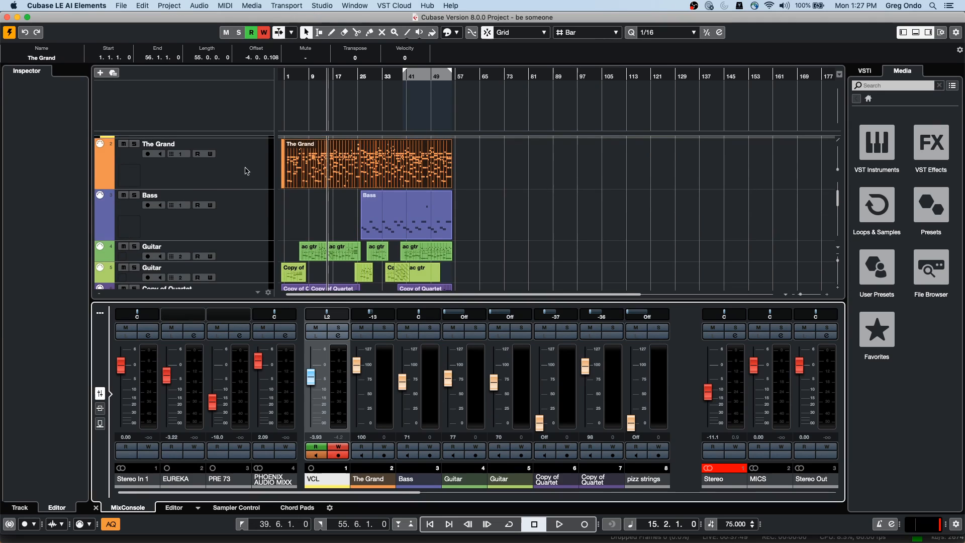
pyautogui.click(247, 171)
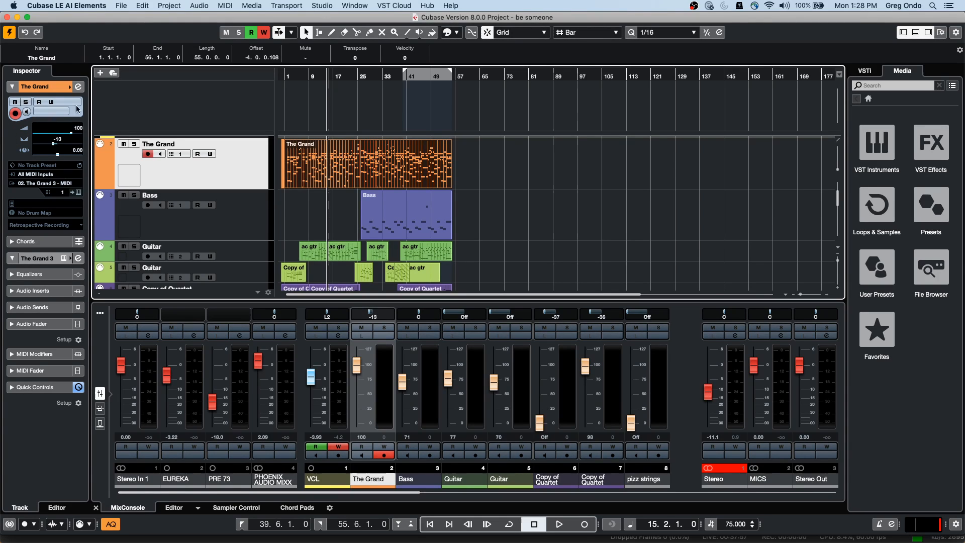
pyautogui.click(62, 175)
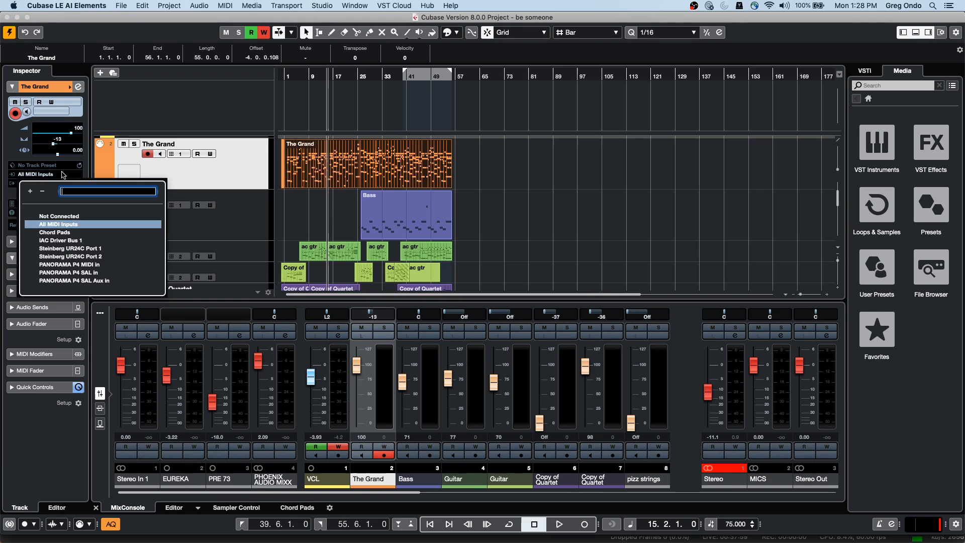
pyautogui.click(68, 225)
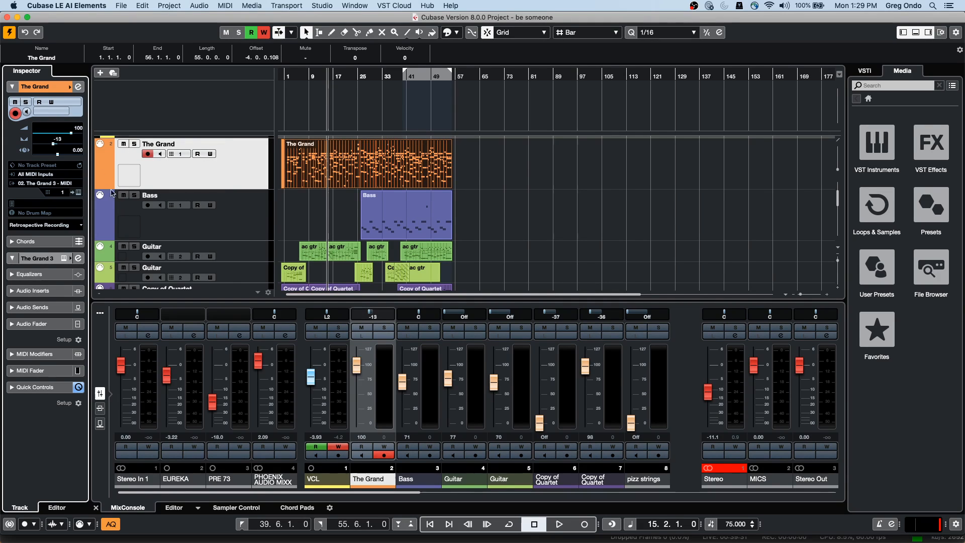
# View the channel settings of The Grand and VCL, show VCL's Channel Strip modules, and close the window
pyautogui.click(77, 87)
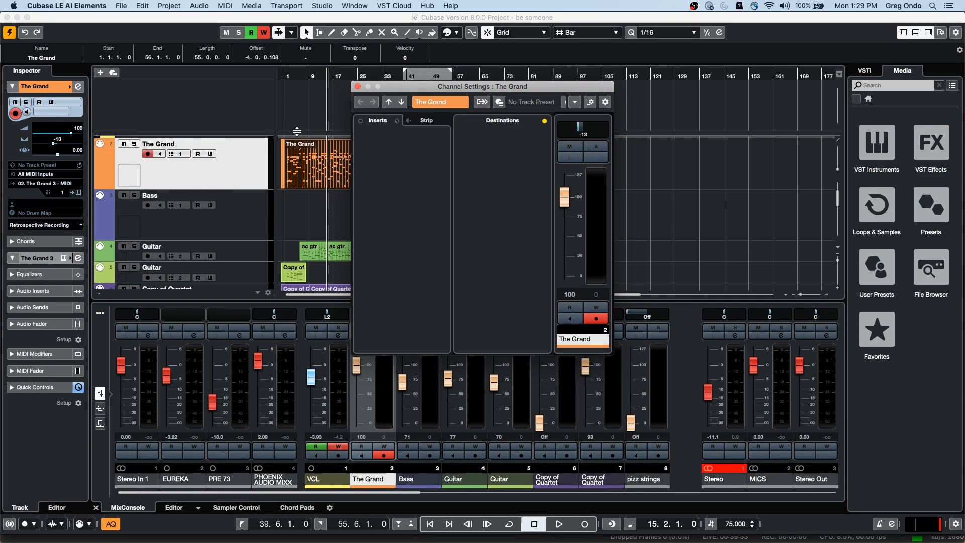
pyautogui.click(236, 208)
pyautogui.scroll(3, 235, 209)
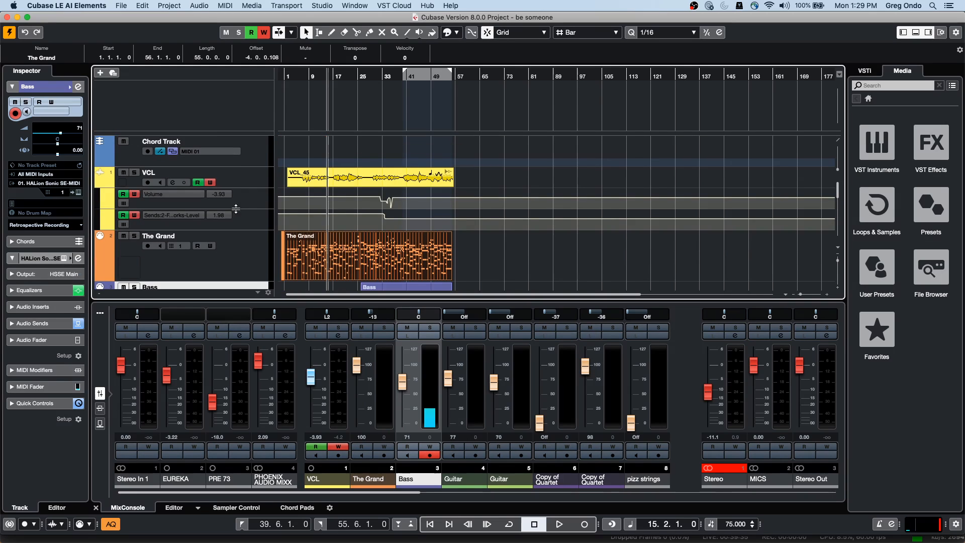
pyautogui.click(172, 182)
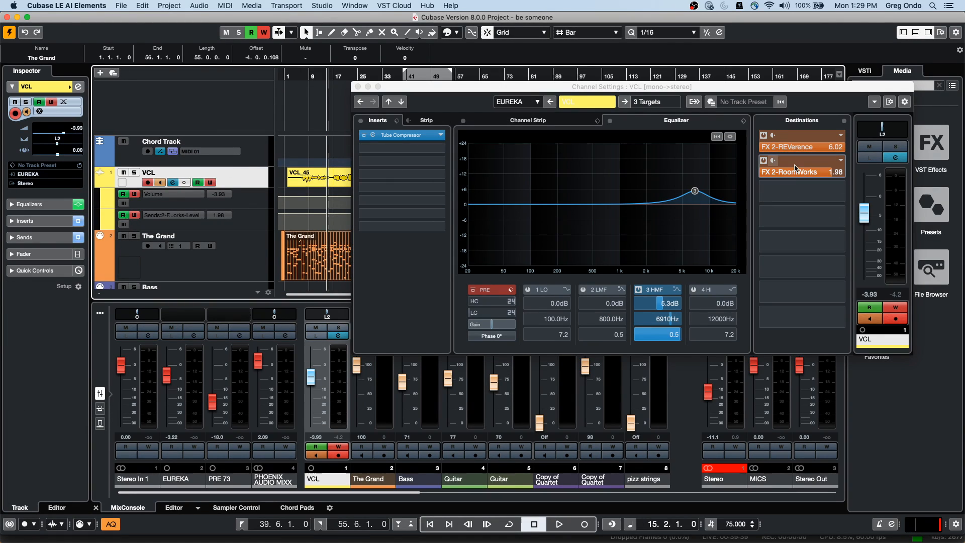
pyautogui.click(531, 121)
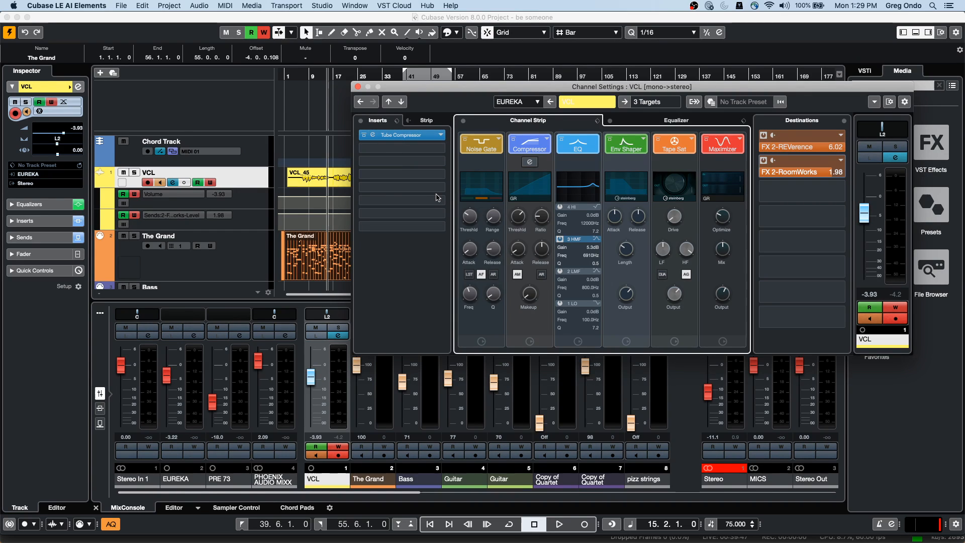
pyautogui.click(357, 88)
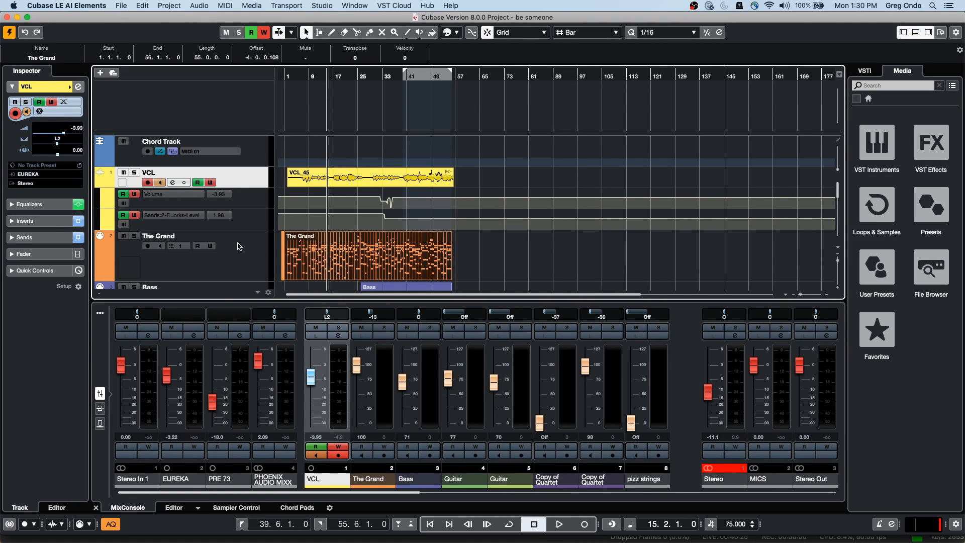
# Cycle the keyboard focus through the project window's zones, and toggle the left zone off and back on
pyautogui.click(56, 344)
pyautogui.press('Tab')
pyautogui.press('Tab')
pyautogui.press('Tab')
pyautogui.press('Tab')
pyautogui.press('Tab')
pyautogui.press('Tab')
pyautogui.press('Tab')
pyautogui.press('Tab')
pyautogui.press('Tab')
pyautogui.press('Tab')
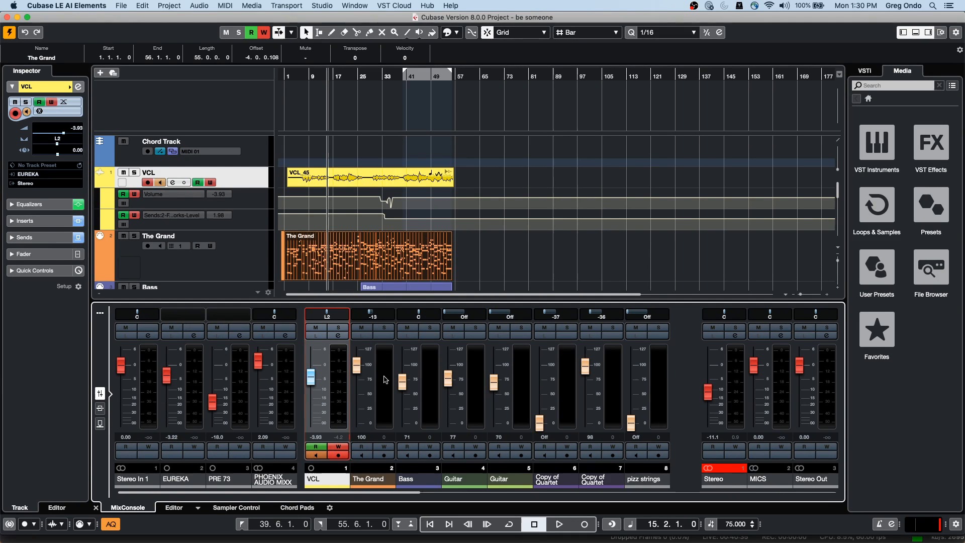
pyautogui.press('Tab')
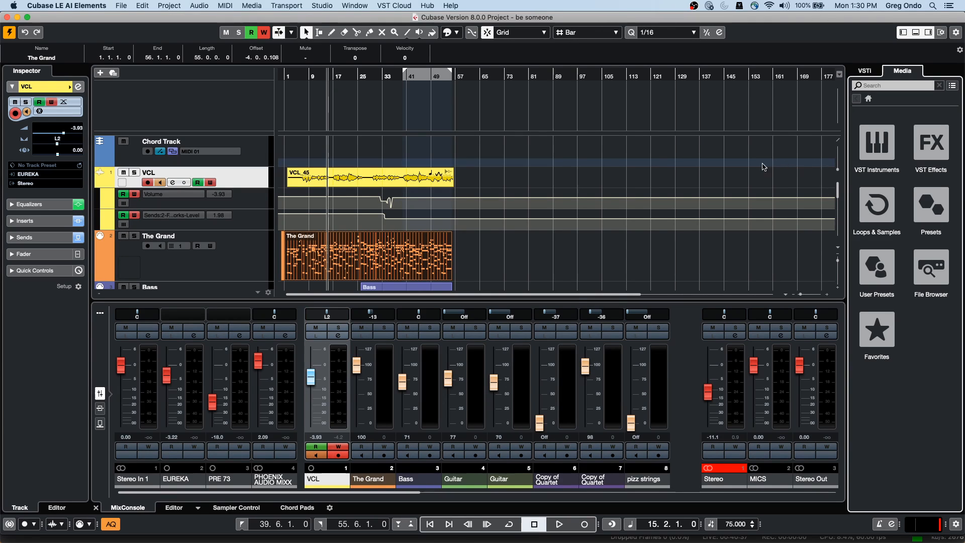
pyautogui.press('Tab')
pyautogui.click(904, 34)
pyautogui.click(905, 34)
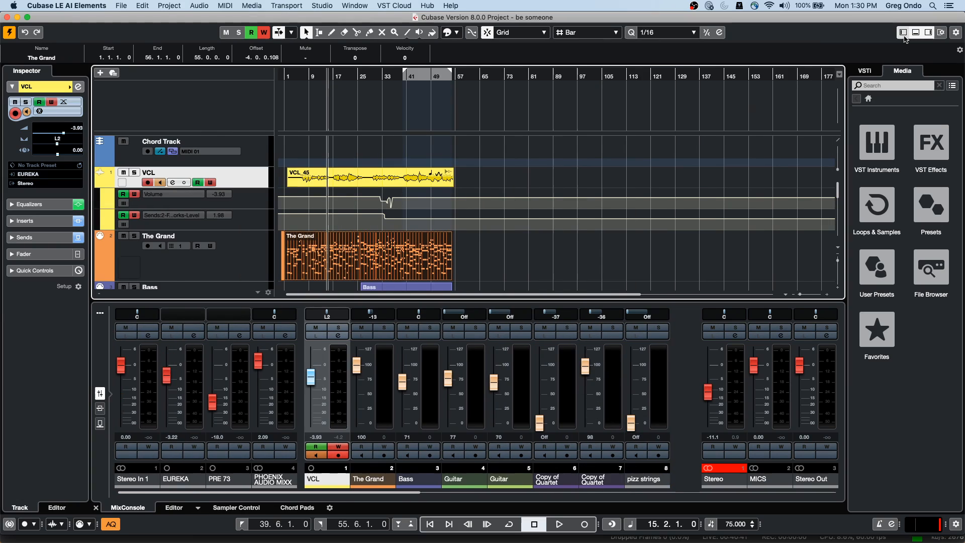
# Hide and restore the project window's lower, right and left zones one after another
pyautogui.click(916, 33)
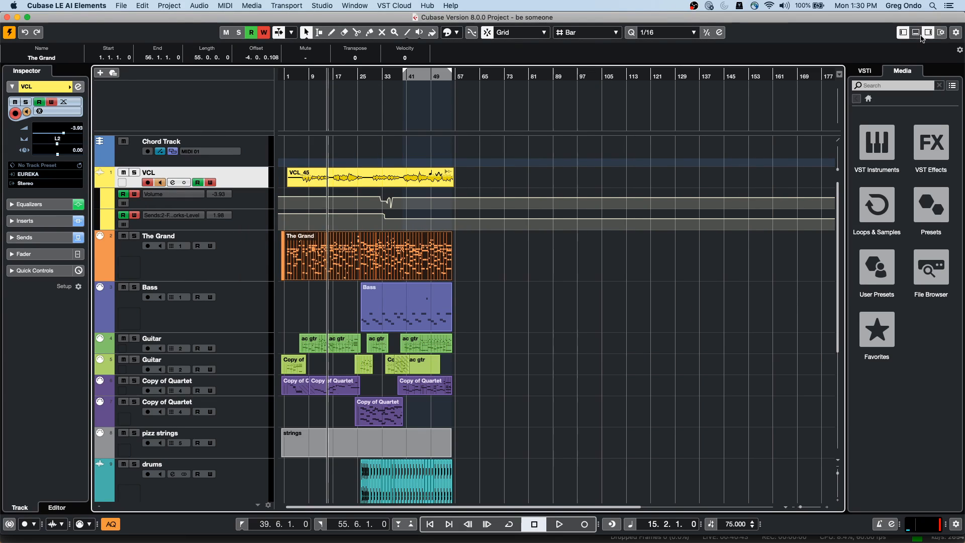
pyautogui.click(927, 33)
pyautogui.click(916, 33)
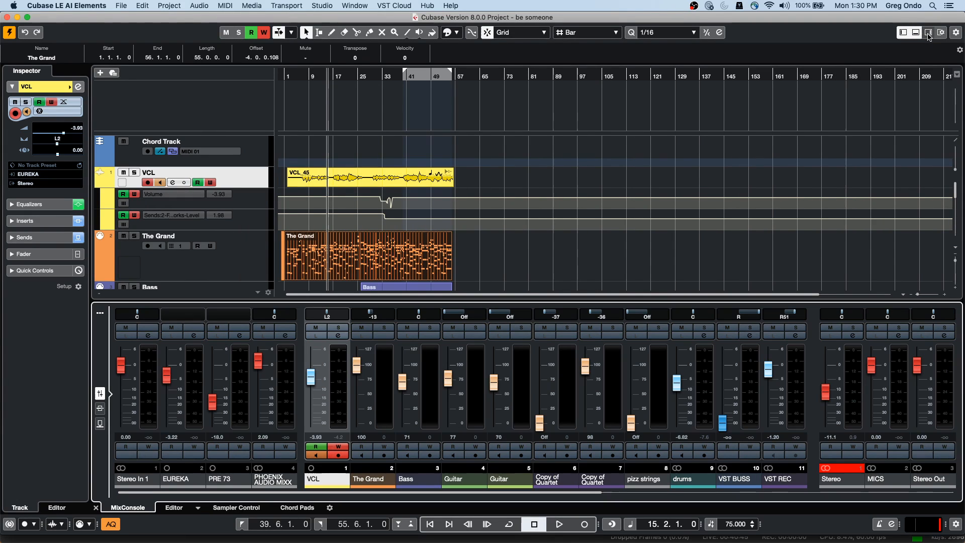
pyautogui.click(929, 33)
pyautogui.click(904, 34)
pyautogui.click(903, 33)
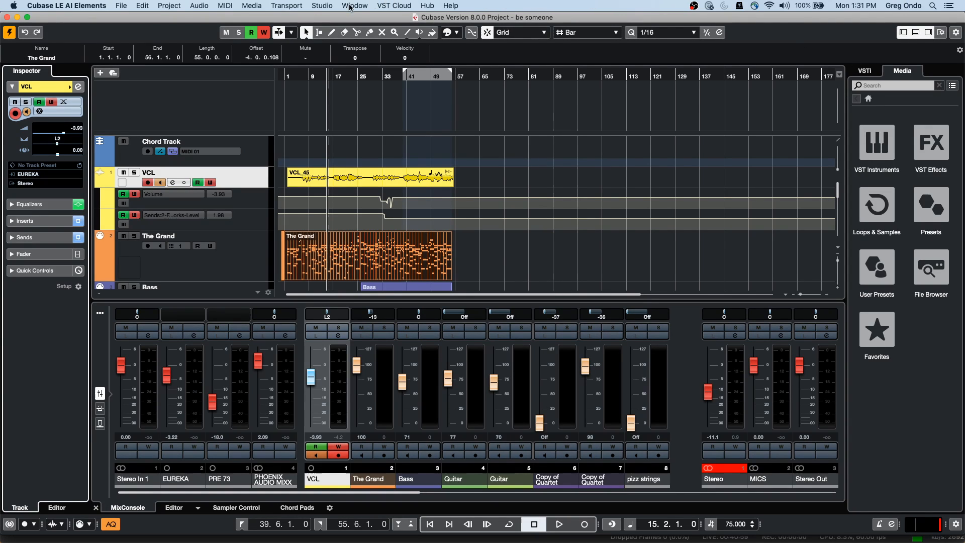
# Open Project Synchronization Setup, choose MIDI Timecode as the timecode source, and view the available MTC inputs
pyautogui.click(323, 5)
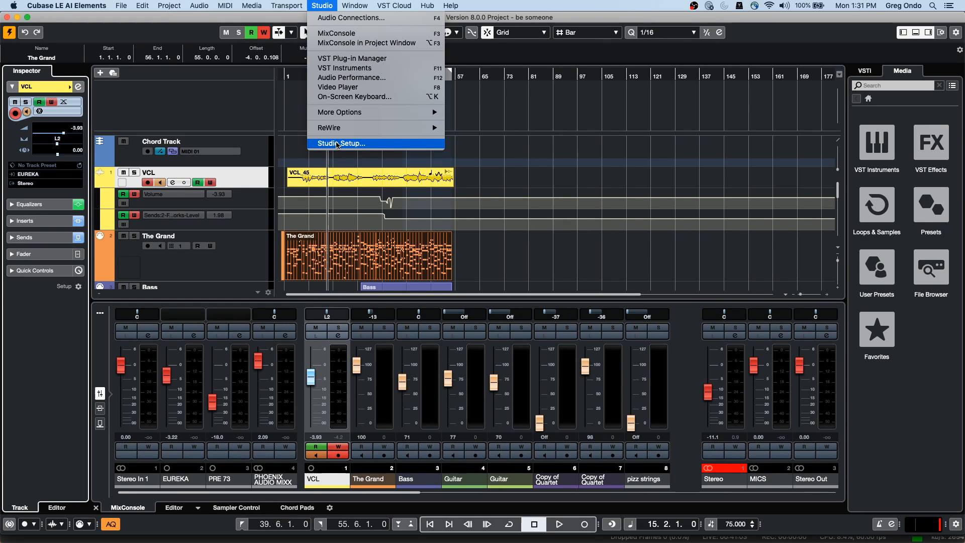
pyautogui.moveTo(287, 5)
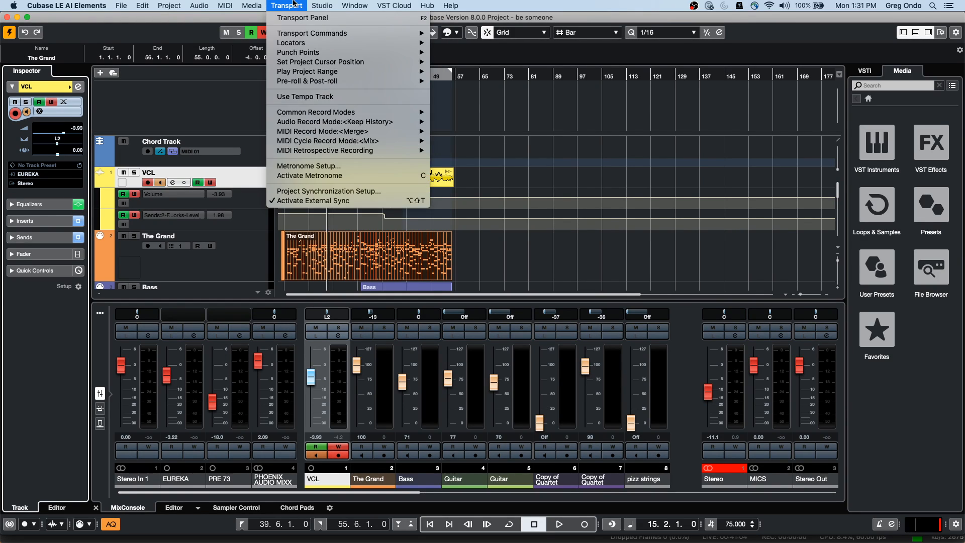
pyautogui.click(310, 192)
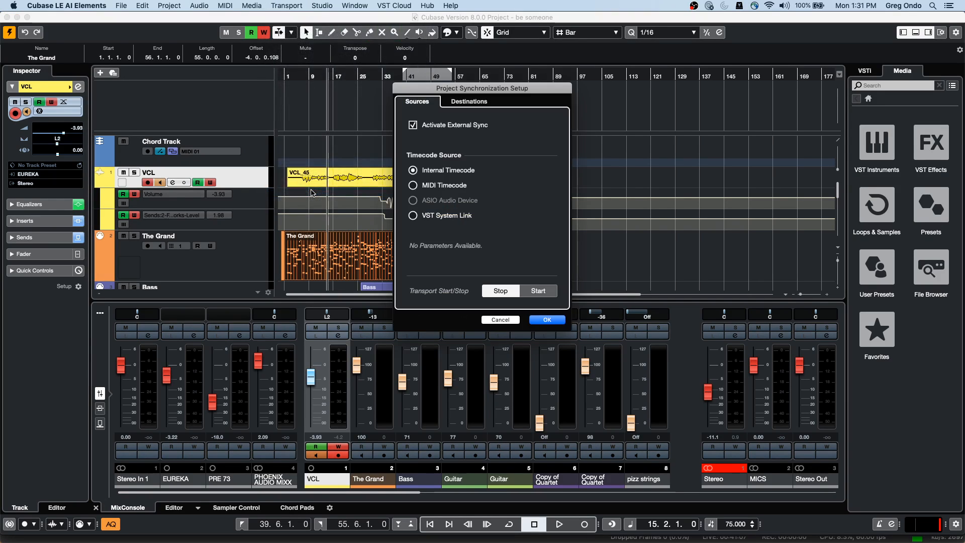
pyautogui.click(426, 185)
pyautogui.click(539, 262)
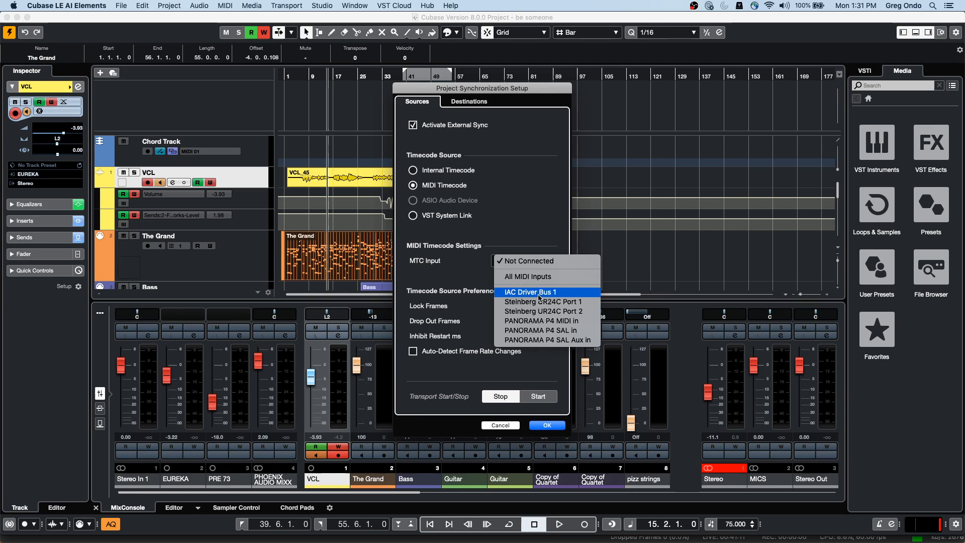
pyautogui.click(461, 264)
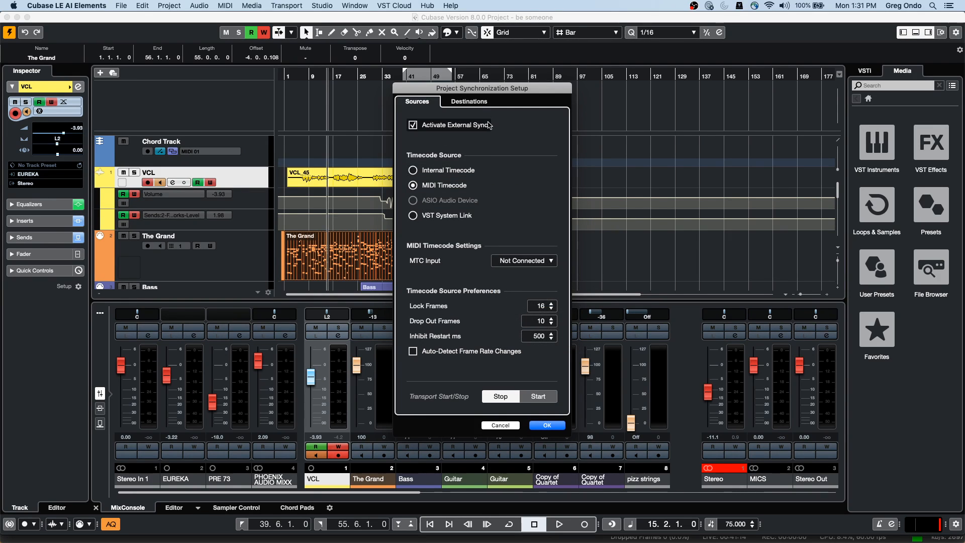
# Review the MIDI Clock and MIDI Timecode destinations, return to the sync sources, and accept the synchronization setup
pyautogui.click(469, 101)
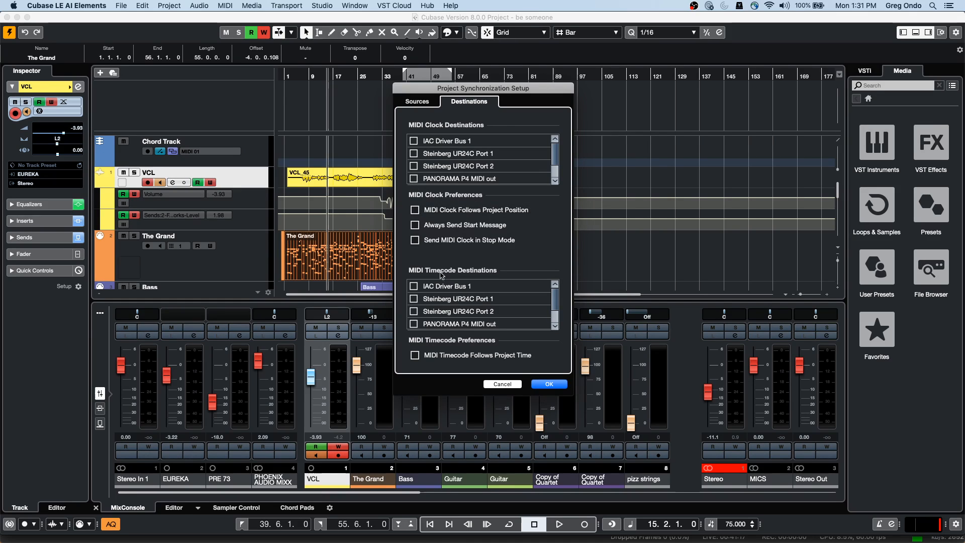
pyautogui.click(416, 101)
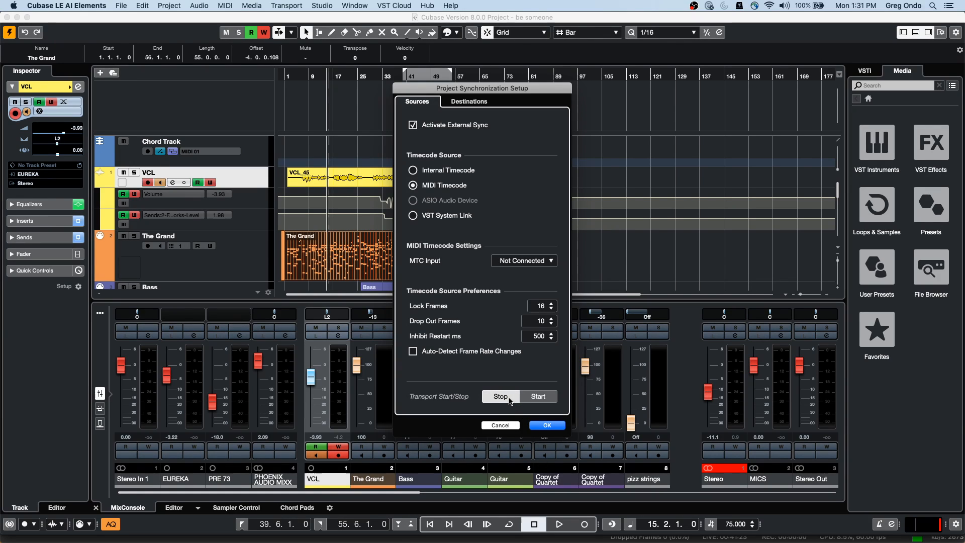
pyautogui.click(547, 425)
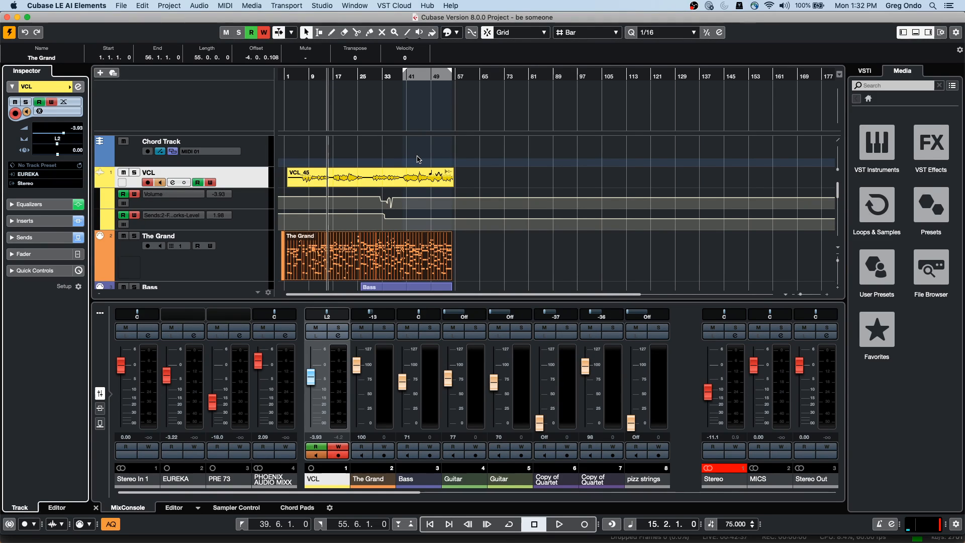
# Open the recent project "schubert 2nd HALion 5 DOUBLE el.cpr" and set the project cursor to bar 1
pyautogui.moveTo(445, 173)
pyautogui.click(122, 7)
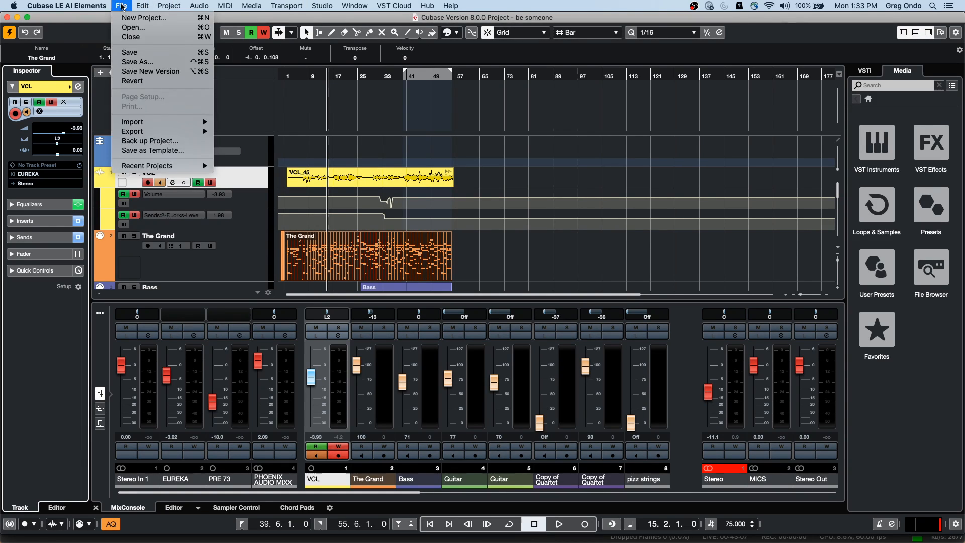
pyautogui.moveTo(170, 166)
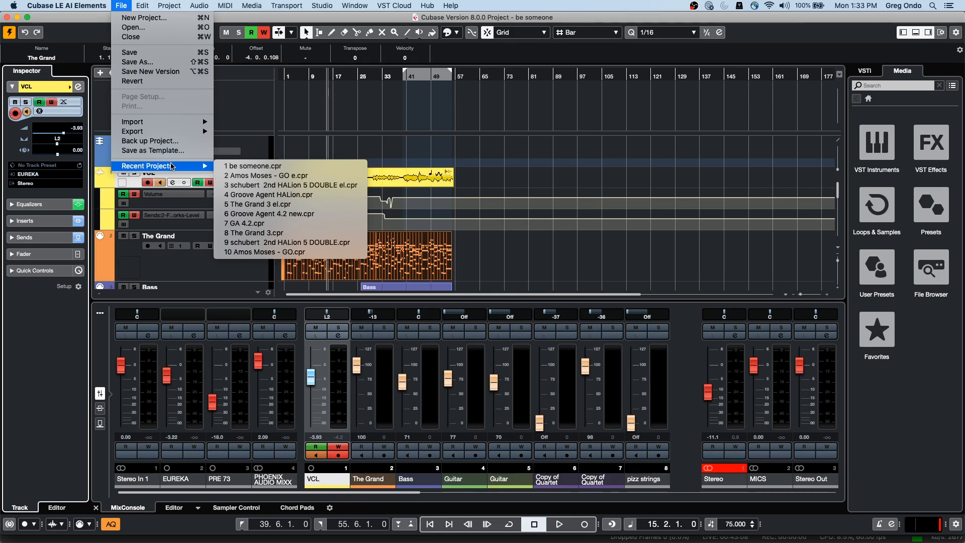
pyautogui.click(313, 186)
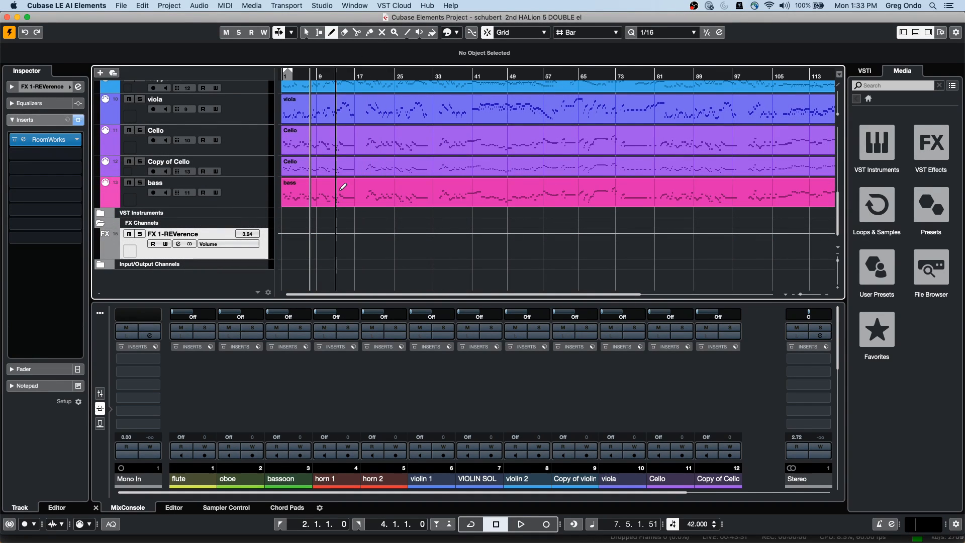
pyautogui.scroll(10, 344, 187)
pyautogui.moveTo(300, 72); pyautogui.dragTo(267, 67)
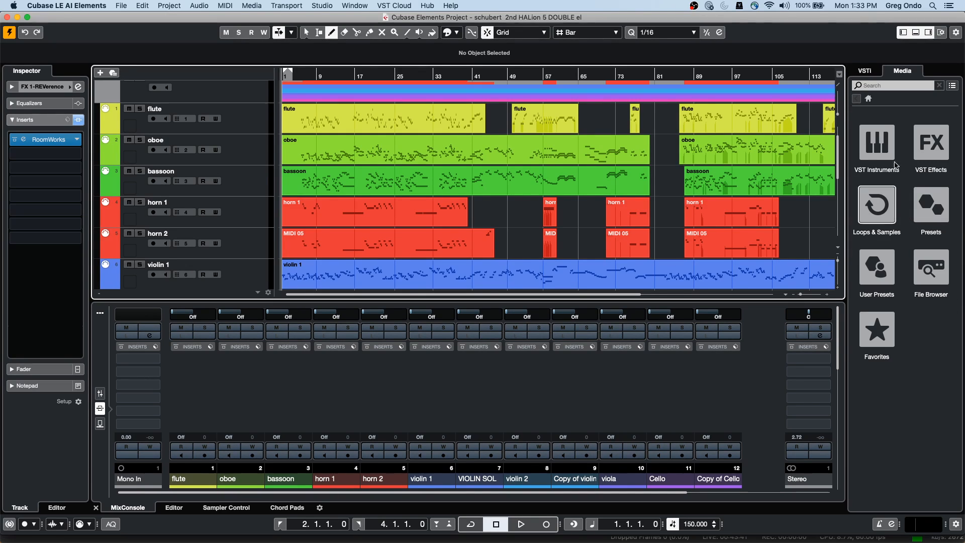
# Open the HALion 5 instrument from the project's VST instruments and show the Flute Combi's Macro page
pyautogui.click(865, 71)
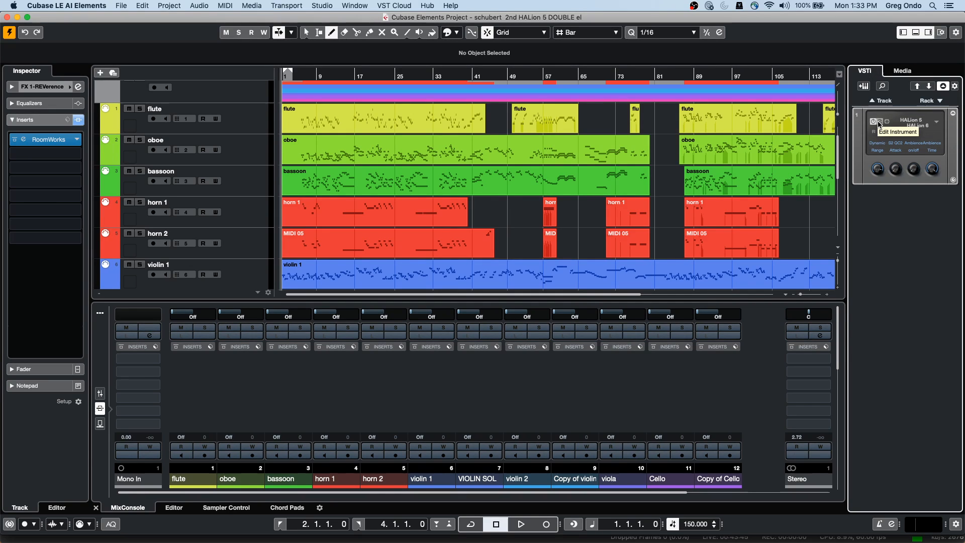
pyautogui.click(881, 123)
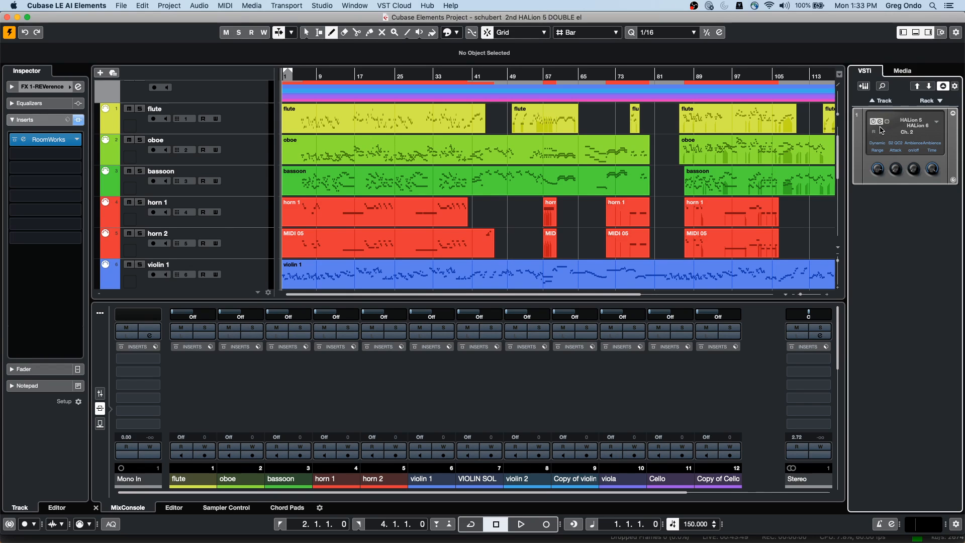
pyautogui.click(881, 123)
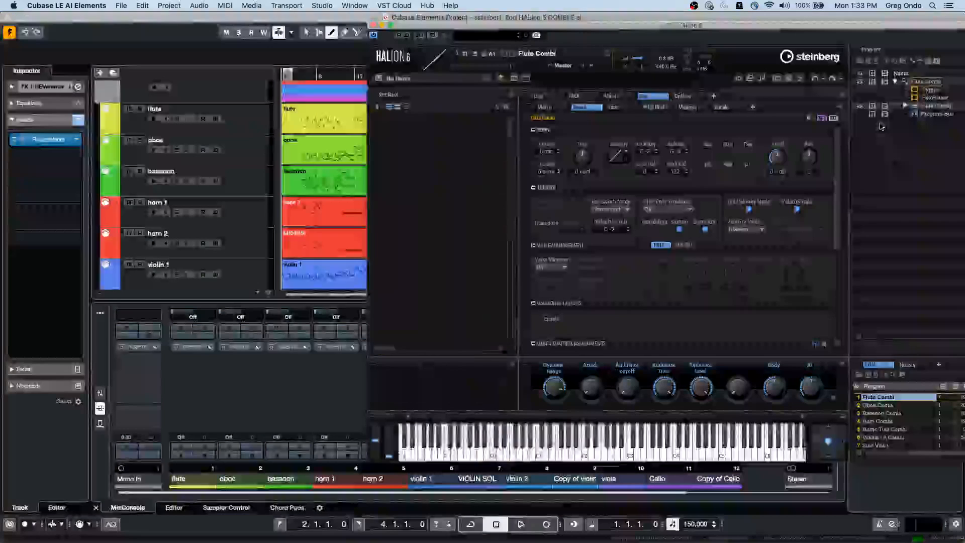
pyautogui.moveTo(523, 32); pyautogui.dragTo(408, 34)
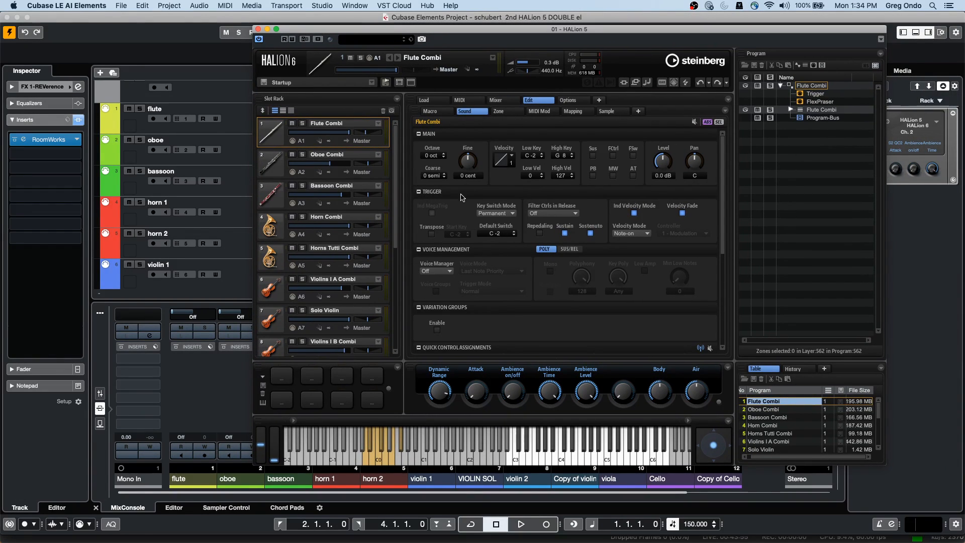
pyautogui.click(431, 112)
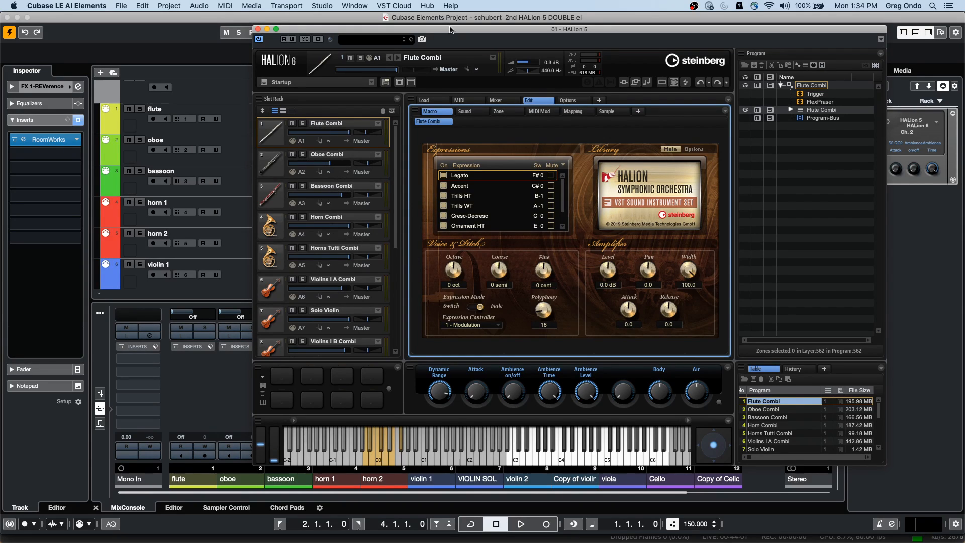
# Move the HALion window clear of the track list and select the Violins I A Combi slot to view its expressions
pyautogui.moveTo(305, 32); pyautogui.dragTo(478, 33)
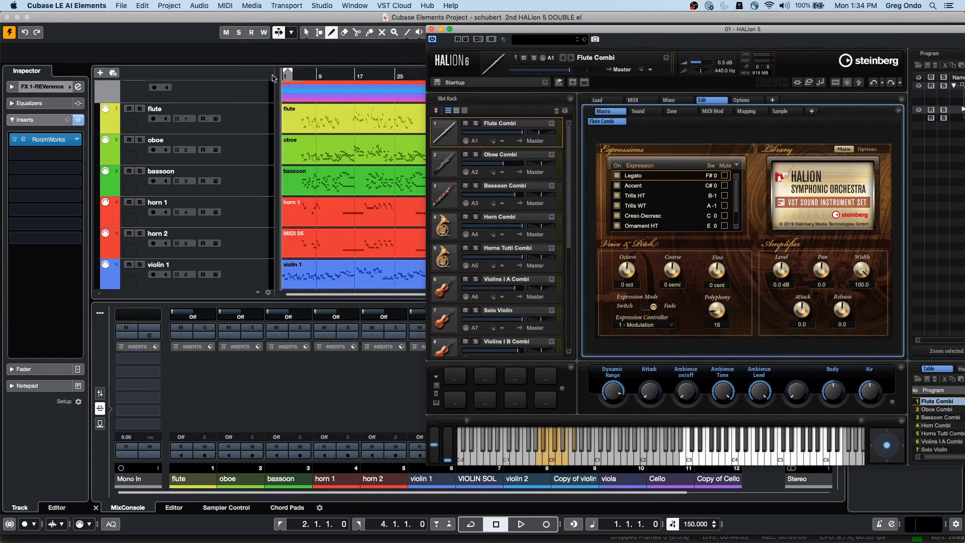
pyautogui.moveTo(295, 75); pyautogui.dragTo(256, 70)
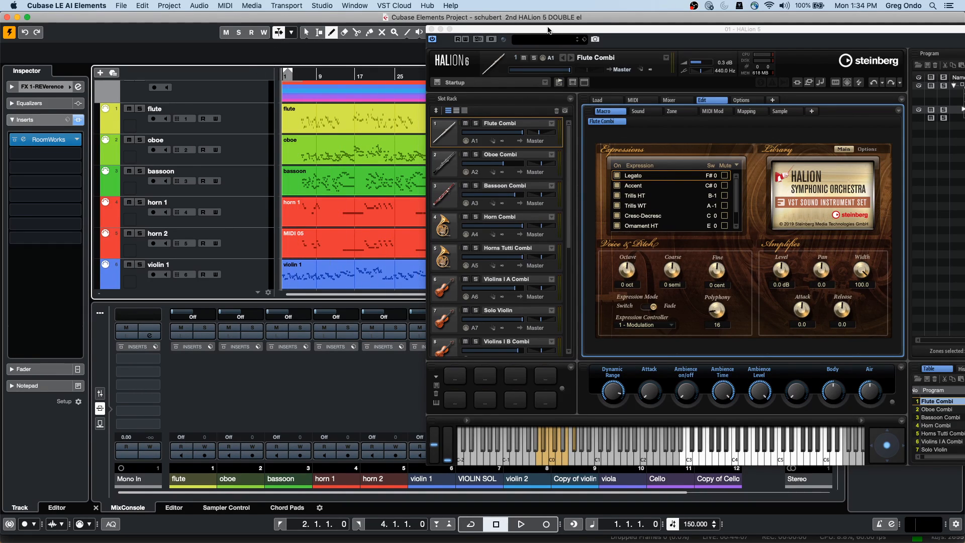
pyautogui.moveTo(549, 34); pyautogui.dragTo(500, 19)
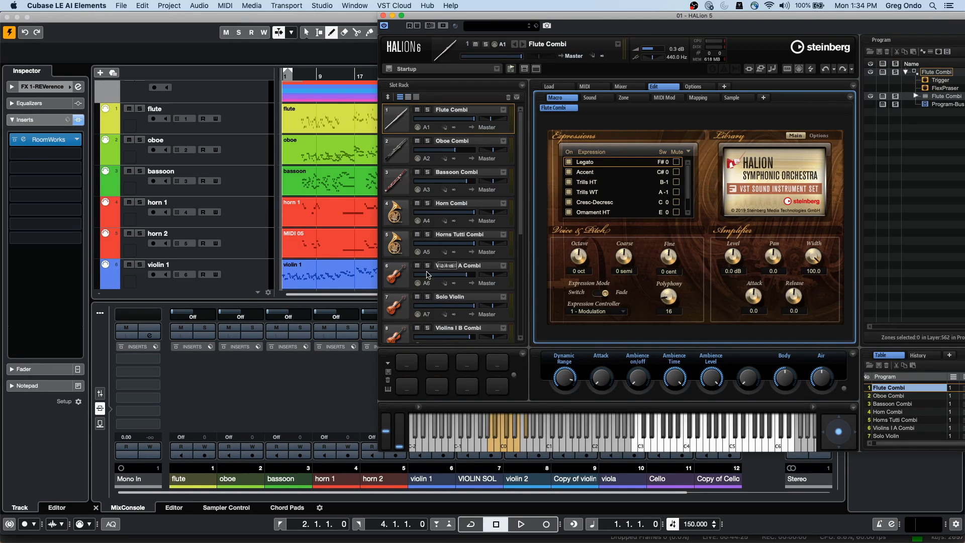
pyautogui.click(396, 274)
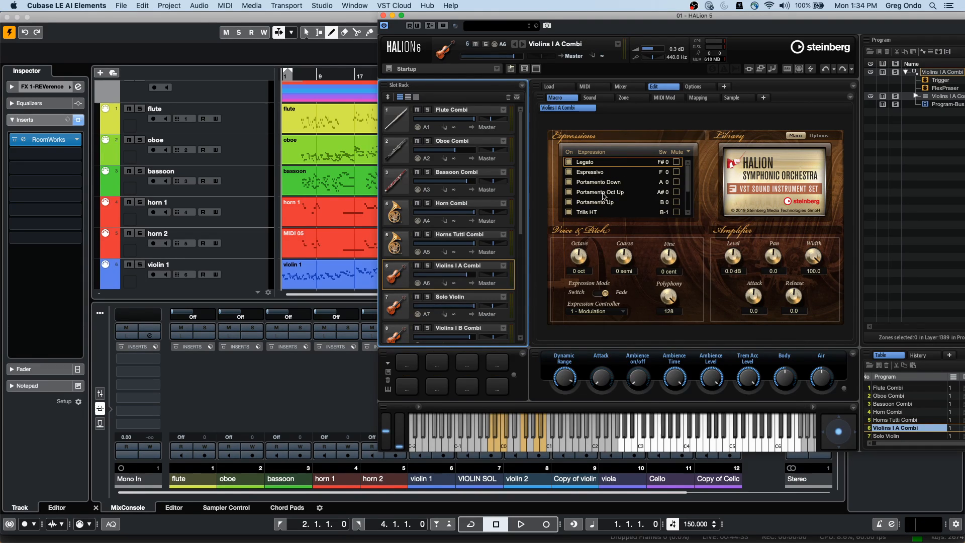
# Look through the Violins I A Combi expressions, then play the orchestral project from the start and stop playback
pyautogui.moveTo(687, 181); pyautogui.dragTo(687, 203)
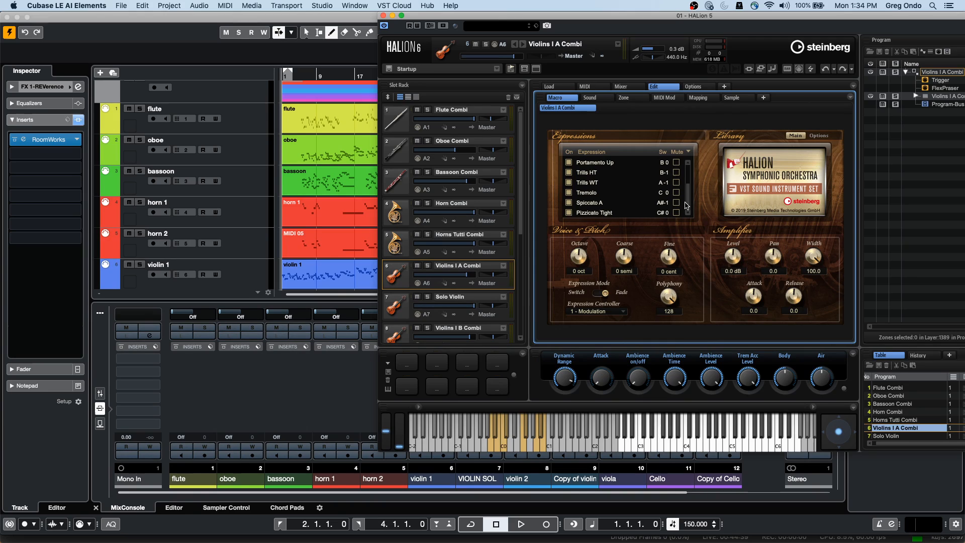
pyautogui.moveTo(303, 75); pyautogui.dragTo(248, 74)
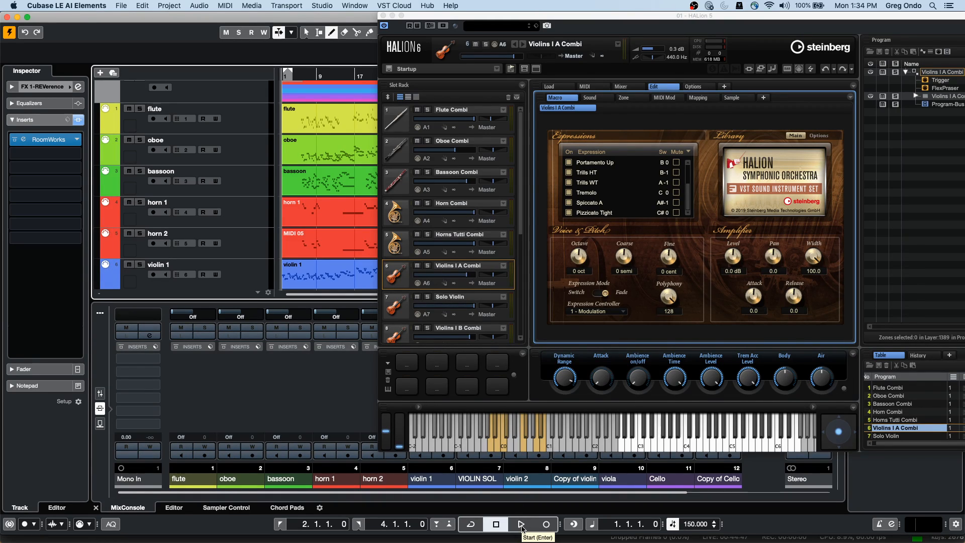
pyautogui.click(521, 524)
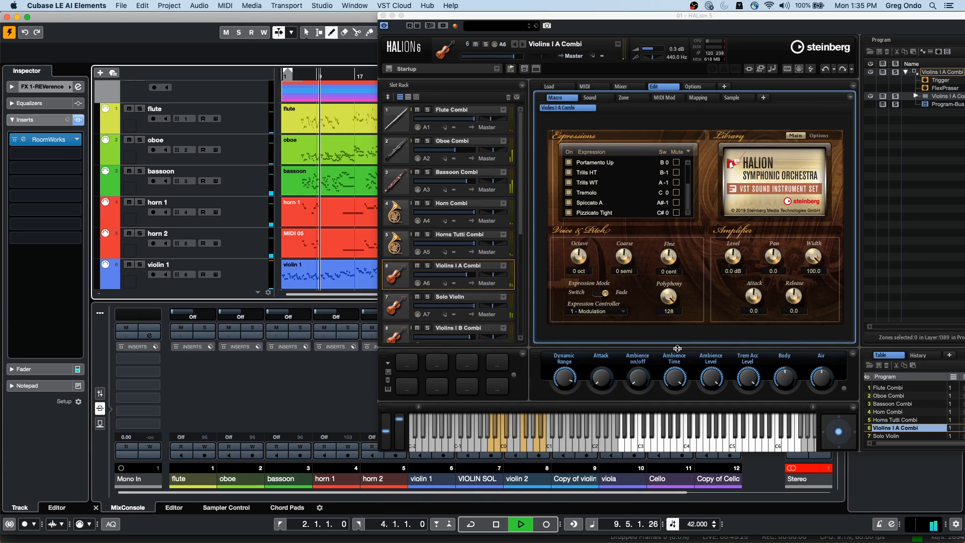
pyautogui.press('space')
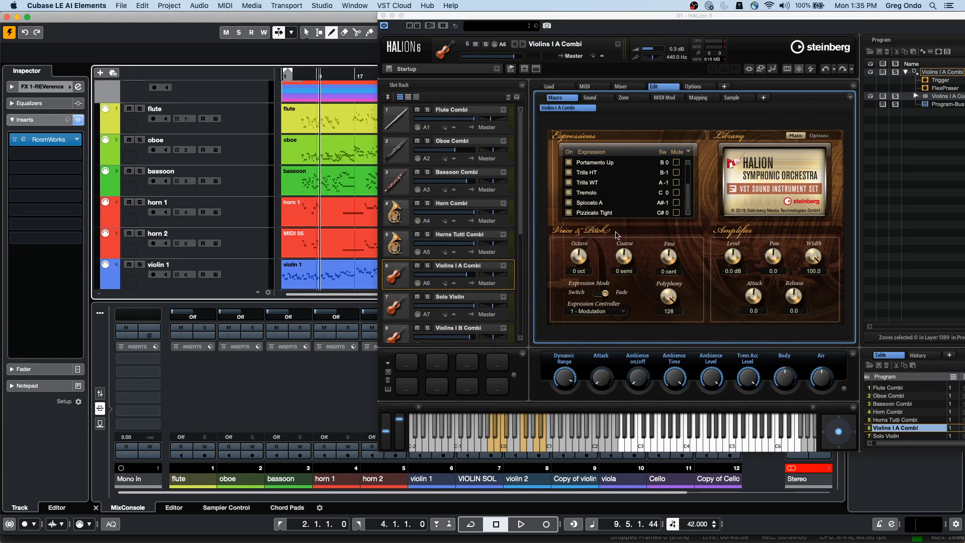
# Audition Violins I A Combi notes on the on-screen keyboard, triggering the Trills WT and Portamento Down key switches between them
pyautogui.click(672, 442)
pyautogui.click(644, 442)
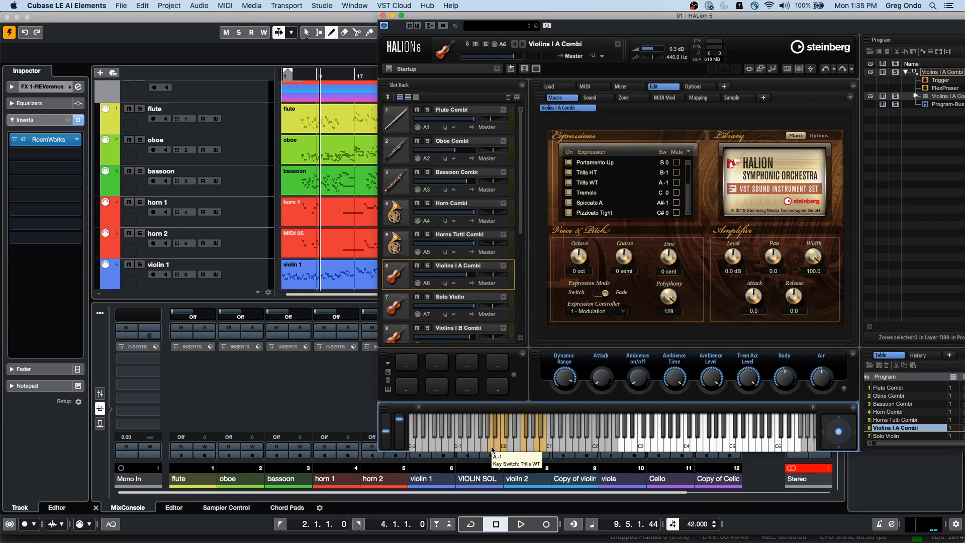
pyautogui.click(492, 447)
pyautogui.click(655, 444)
pyautogui.click(537, 447)
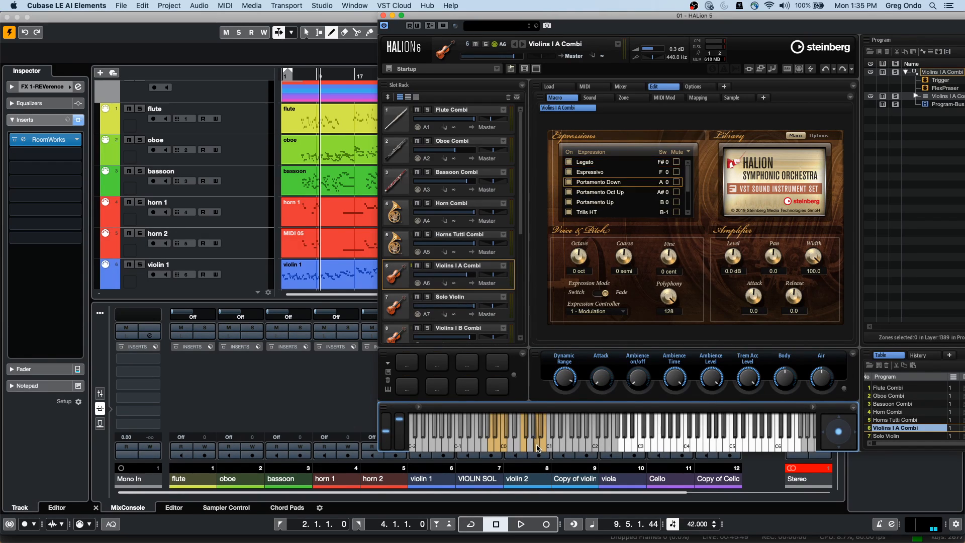
pyautogui.click(655, 445)
pyautogui.click(666, 446)
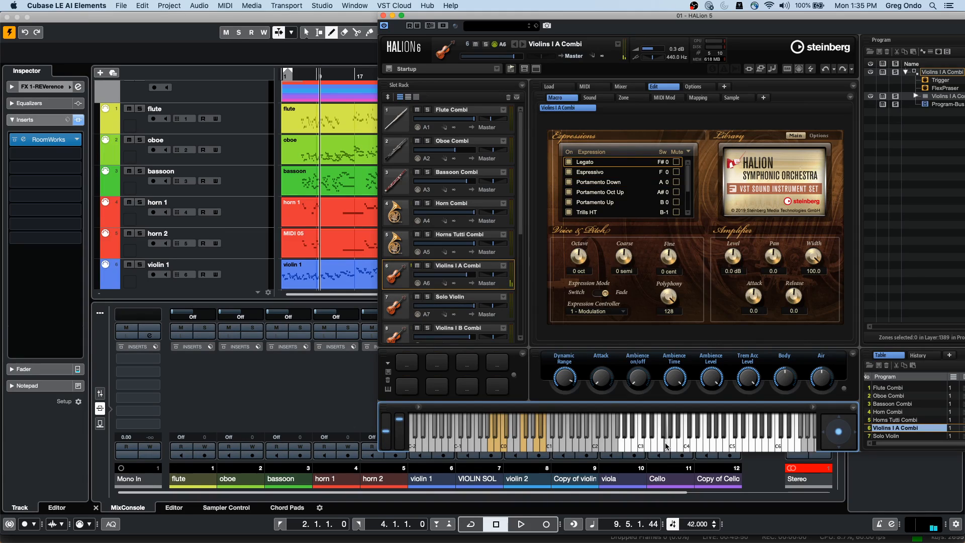
# Trigger further Violins I A Combi key switches, including Portamento Up and Tremolo, on the on-screen keyboard
pyautogui.click(548, 449)
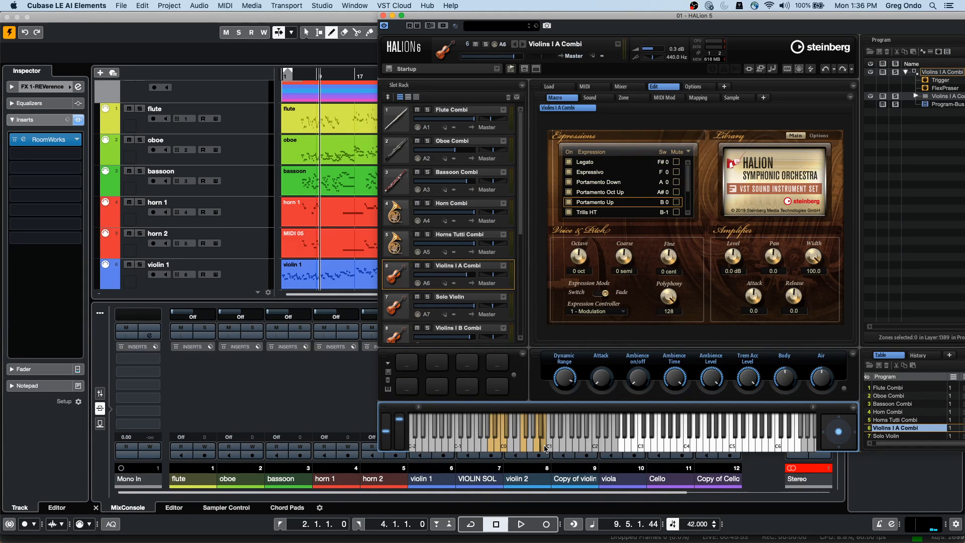
pyautogui.click(540, 449)
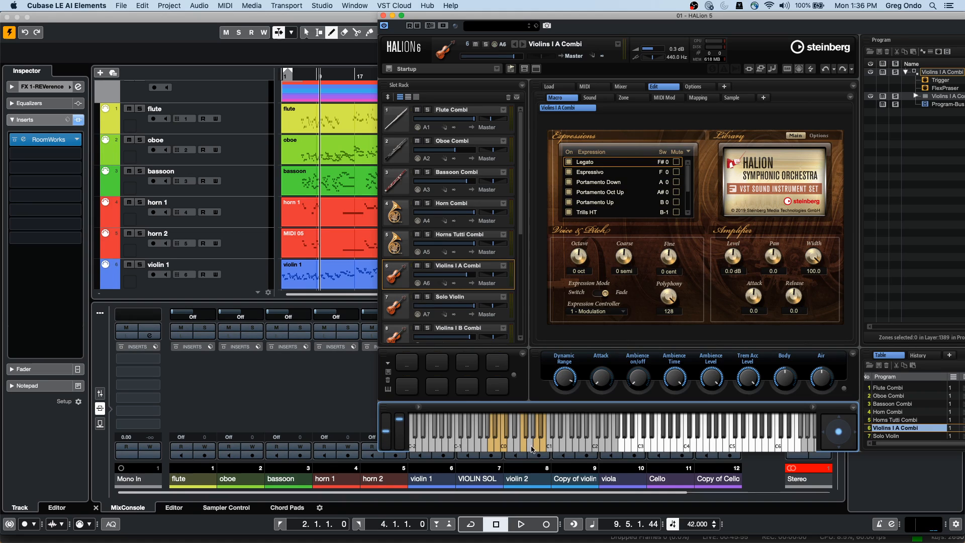
pyautogui.click(516, 446)
pyautogui.click(509, 445)
pyautogui.click(503, 447)
pyautogui.click(503, 447)
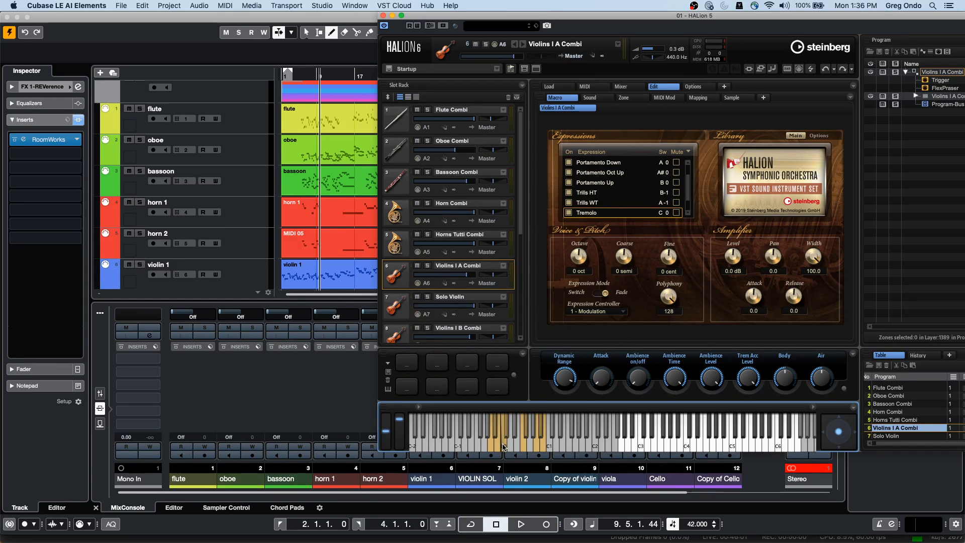
pyautogui.click(534, 442)
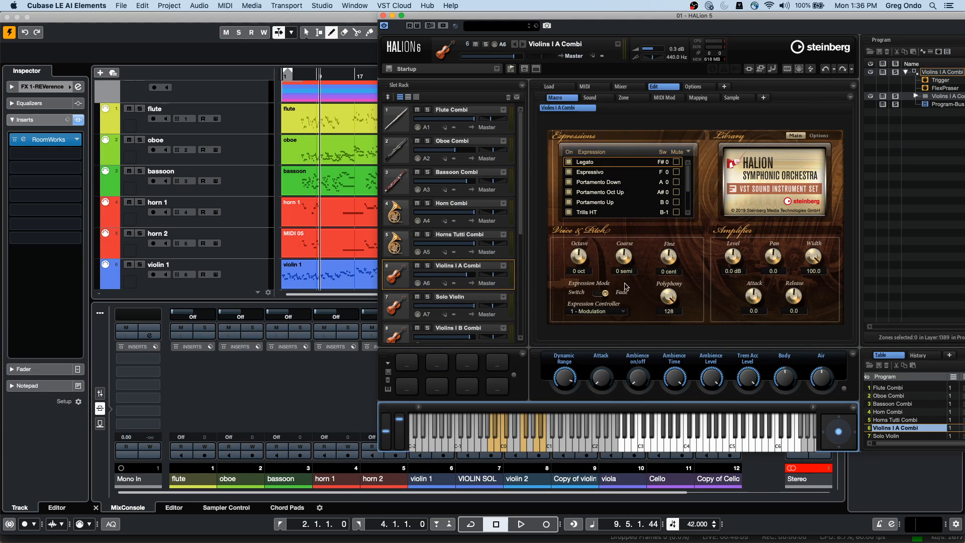
# Open the recent project The Grand 3 el.cpr
pyautogui.click(121, 5)
pyautogui.moveTo(129, 171)
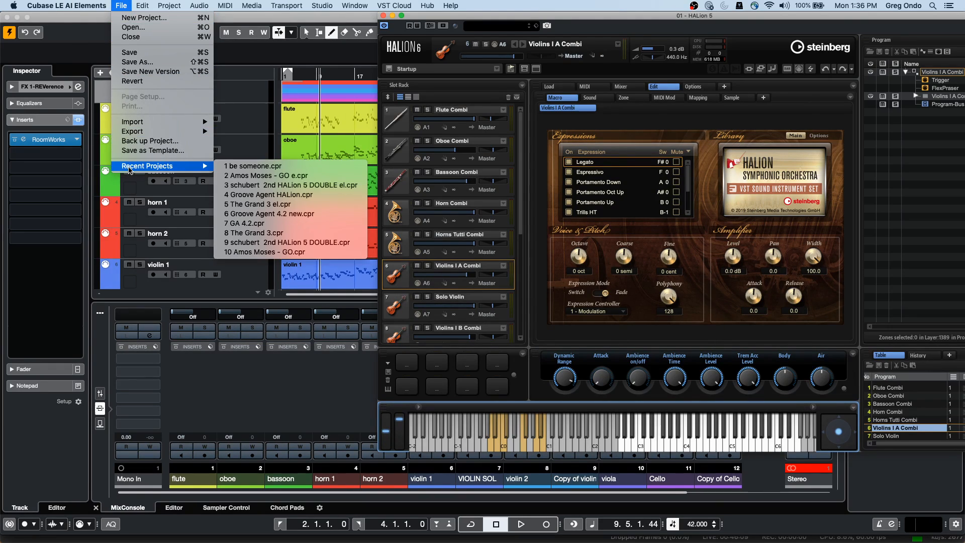
pyautogui.click(251, 205)
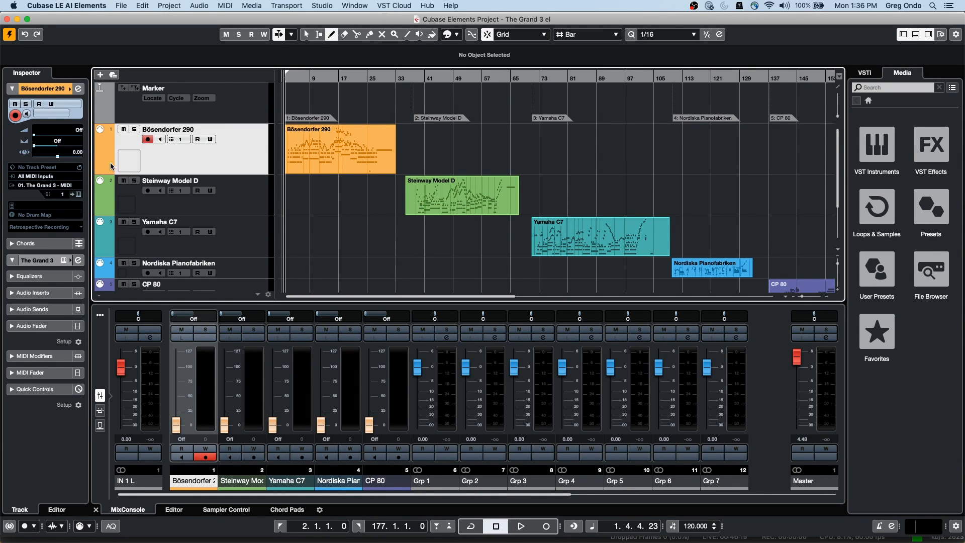
# Open The Grand 3 instrument for the Bösendorfer 290 track, reposition its window and return the project cursor to the start
pyautogui.click(79, 194)
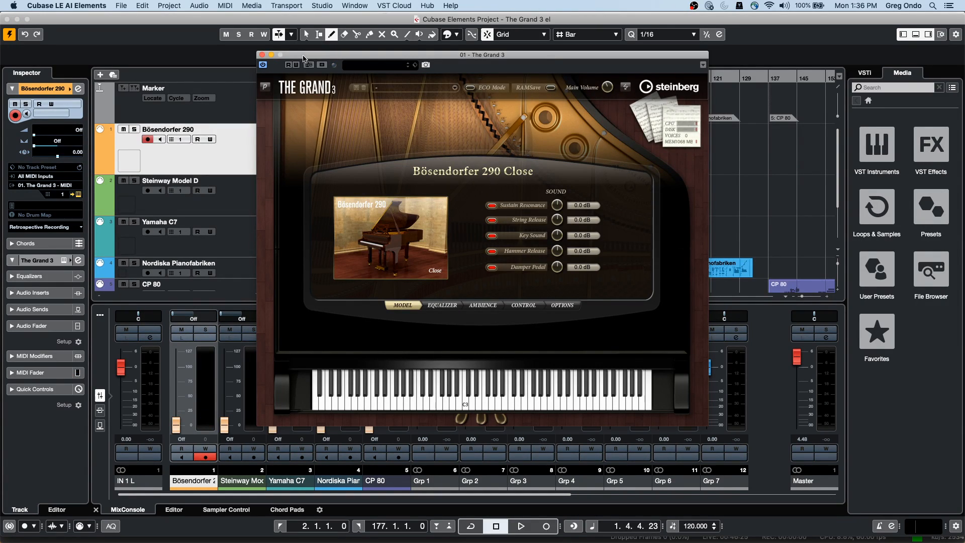
pyautogui.moveTo(304, 56); pyautogui.dragTo(416, 65)
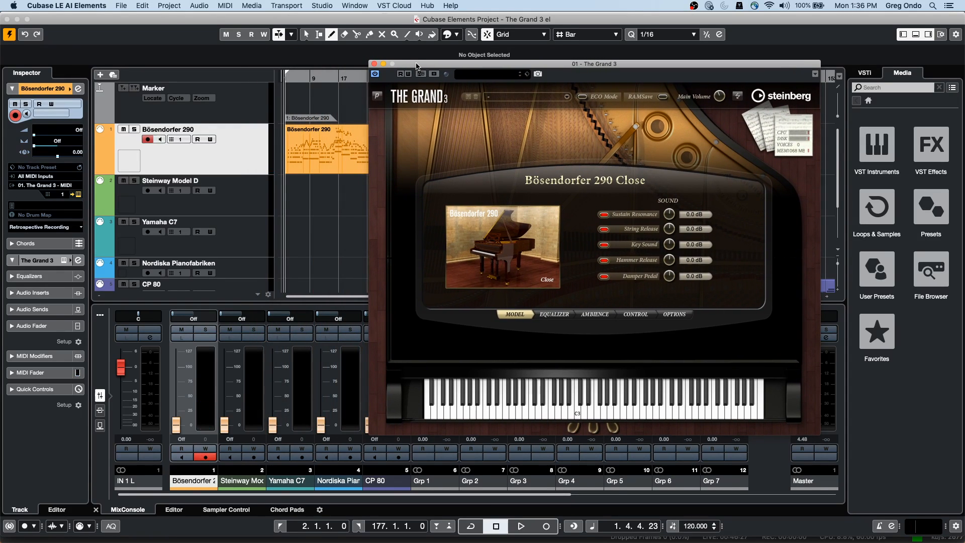
pyautogui.moveTo(304, 77); pyautogui.dragTo(199, 84)
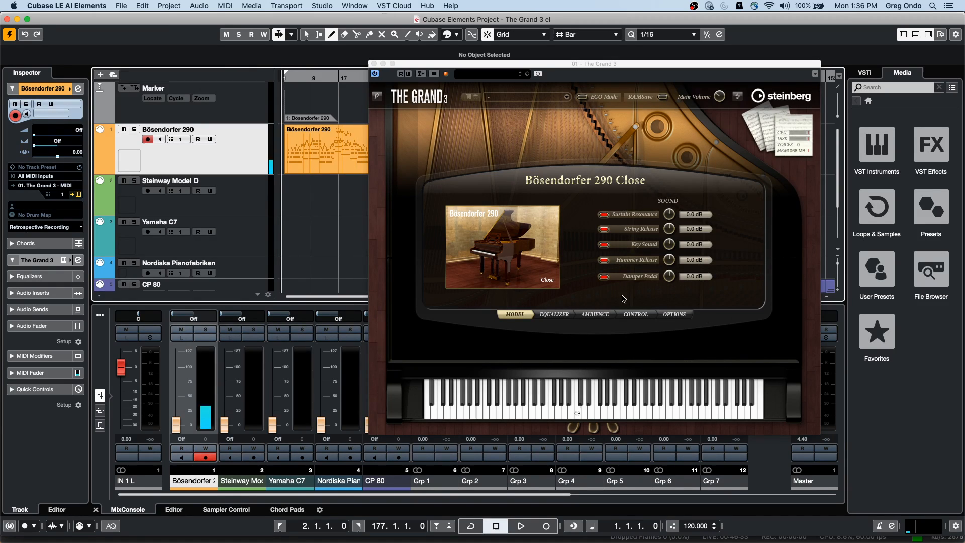
pyautogui.moveTo(517, 70); pyautogui.dragTo(467, 24)
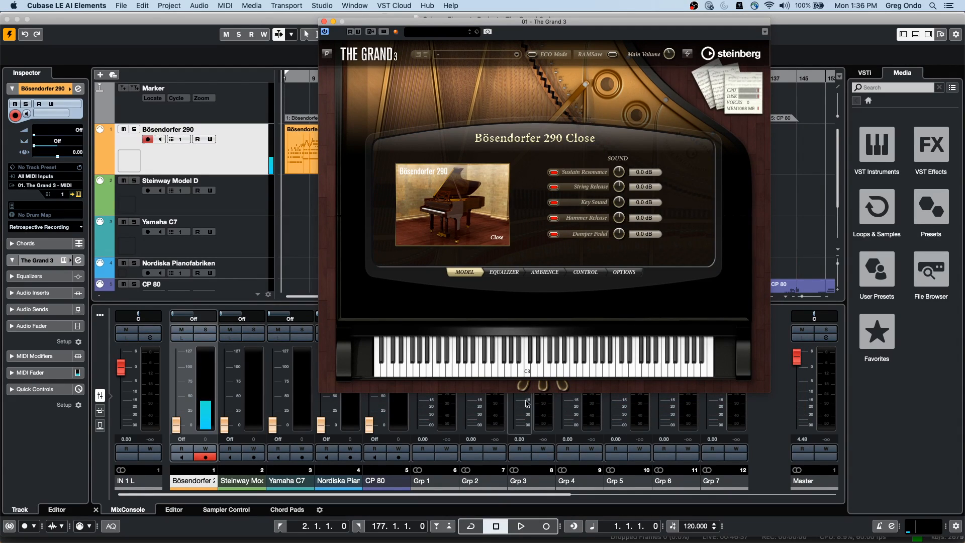
# Audition high, middle and low notes of the Bösendorfer 290 on The Grand 3's keyboard
pyautogui.click(621, 375)
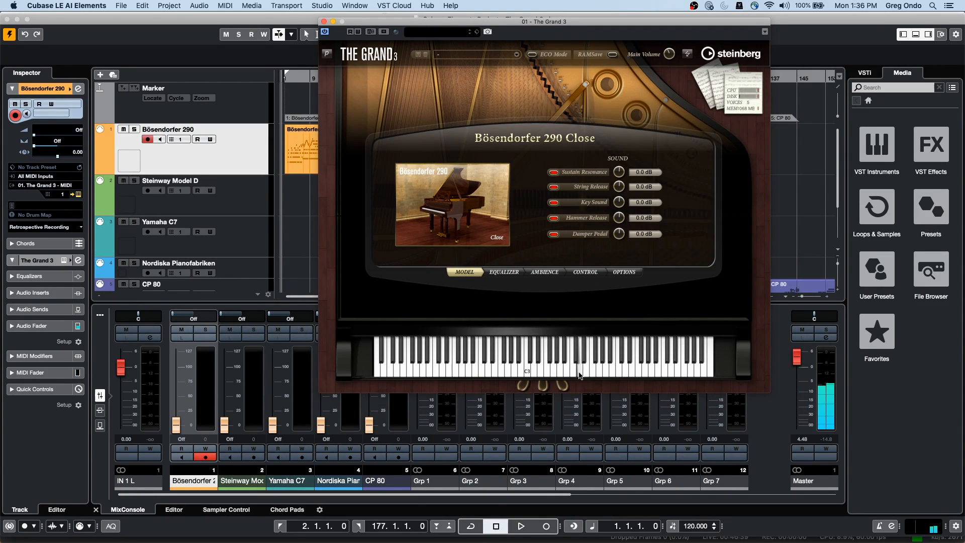
pyautogui.click(500, 375)
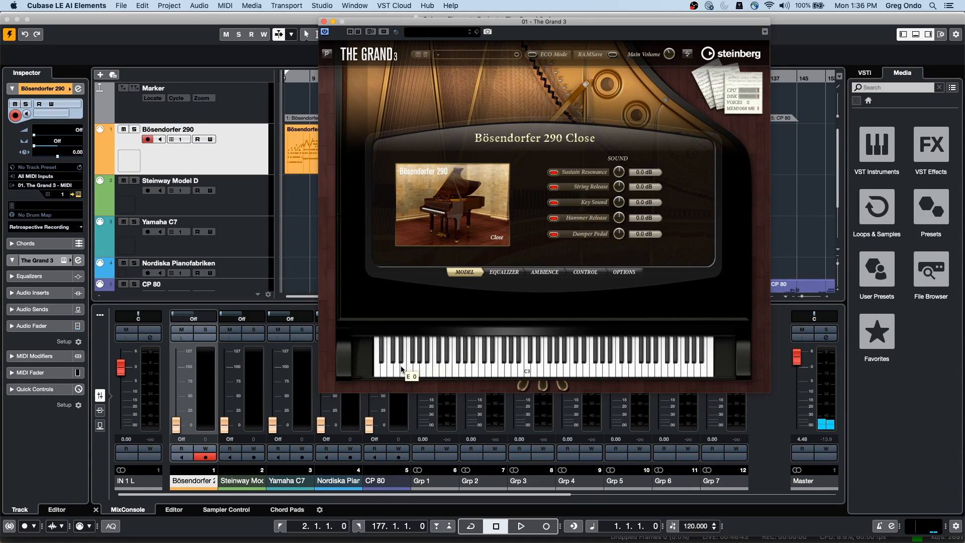
pyautogui.click(385, 374)
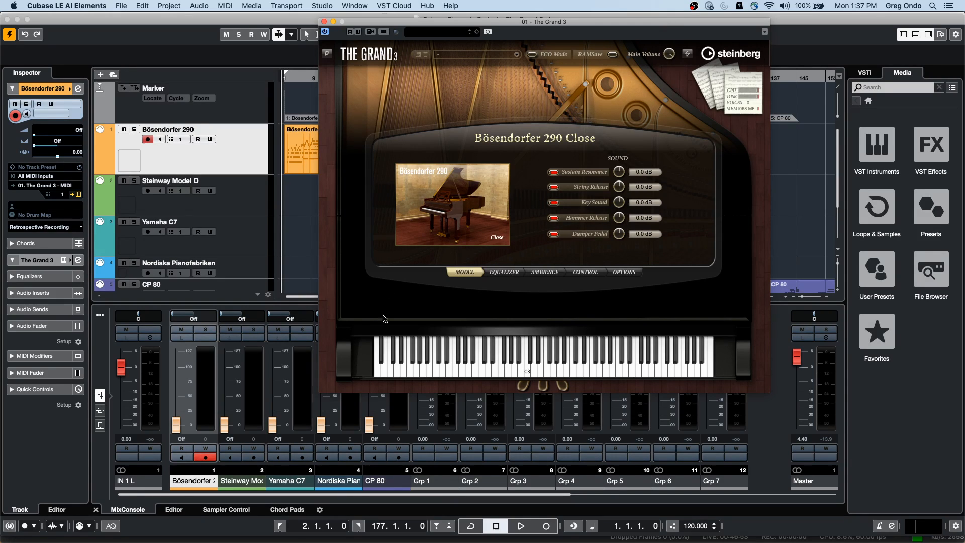
pyautogui.click(388, 378)
pyautogui.click(384, 378)
pyautogui.click(384, 378)
pyautogui.click(269, 74)
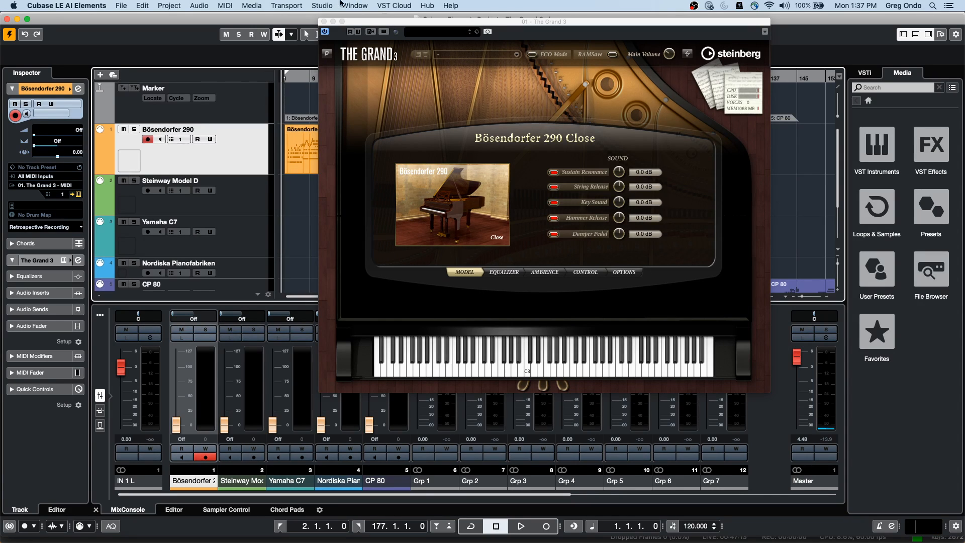
# Reposition The Grand 3 window and audition the lowest notes of the Bösendorfer 290 again
pyautogui.moveTo(386, 24); pyautogui.dragTo(421, 60)
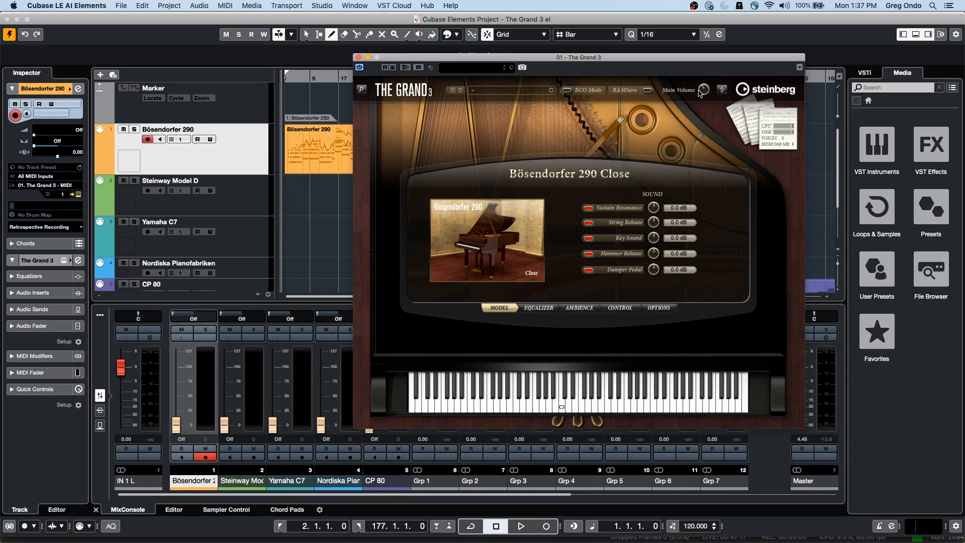
pyautogui.moveTo(577, 60); pyautogui.dragTo(470, 49)
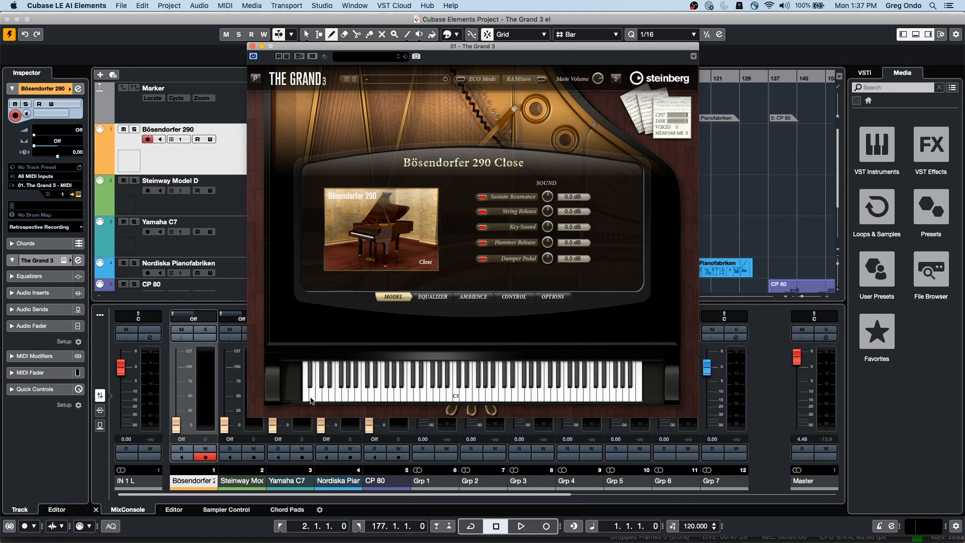
pyautogui.click(311, 398)
pyautogui.click(326, 394)
pyautogui.click(312, 401)
pyautogui.click(312, 402)
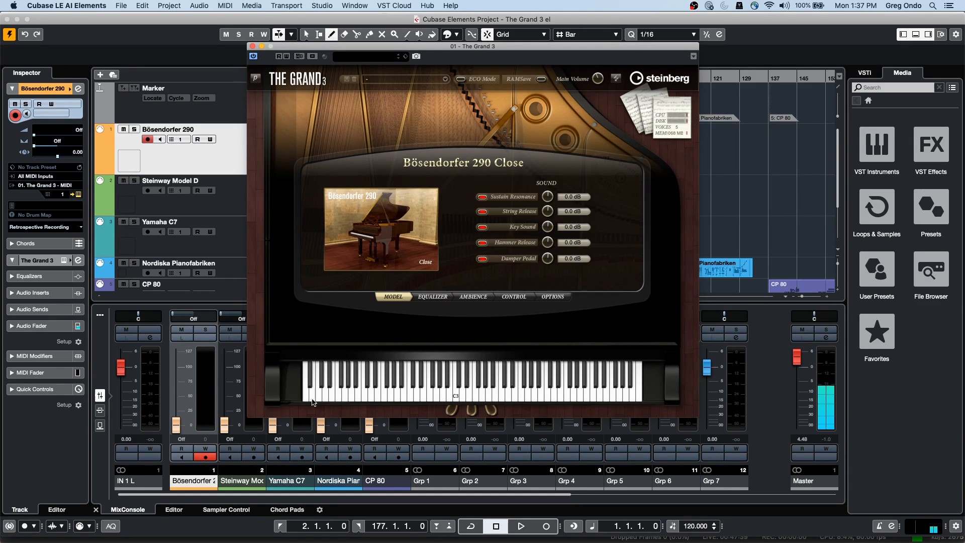
# Reposition The Grand 3 window and view the selectable piano models, keeping the Bösendorfer 290 Close
pyautogui.moveTo(303, 45); pyautogui.dragTo(428, 40)
pyautogui.moveTo(295, 77); pyautogui.dragTo(280, 77)
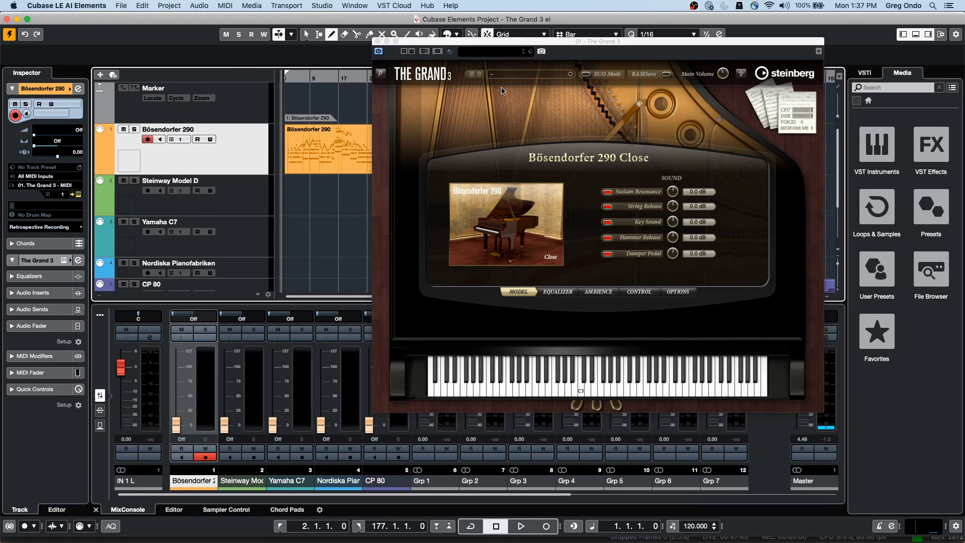
pyautogui.moveTo(480, 48); pyautogui.dragTo(391, 28)
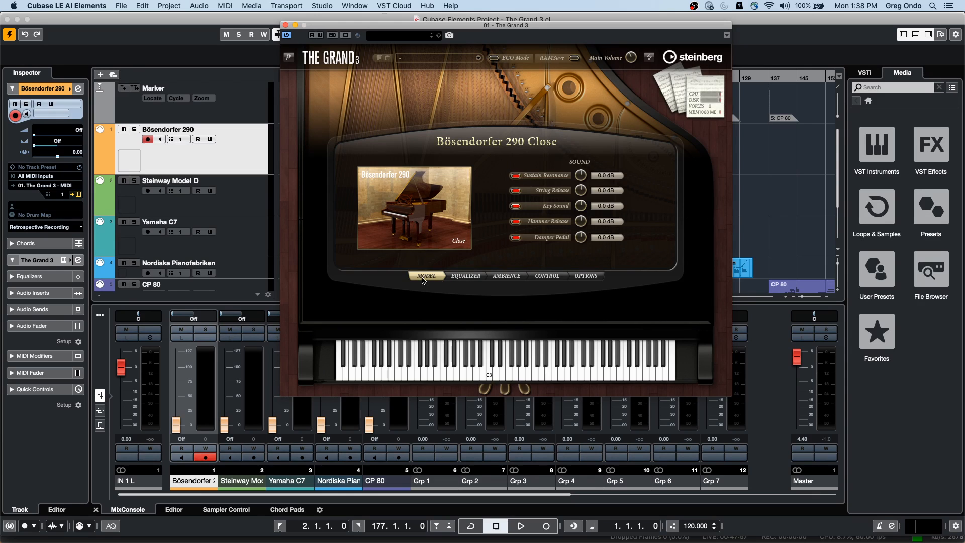
pyautogui.click(428, 172)
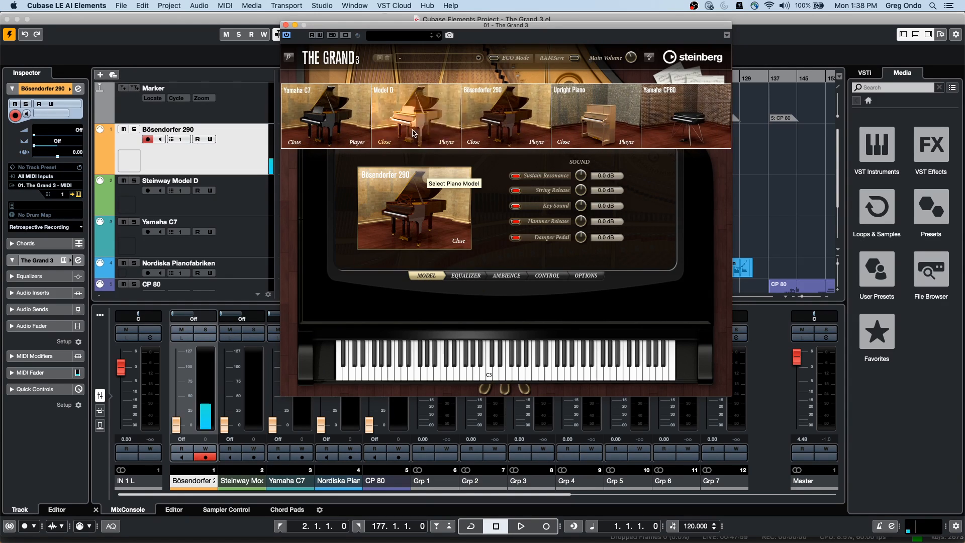
pyautogui.click(469, 280)
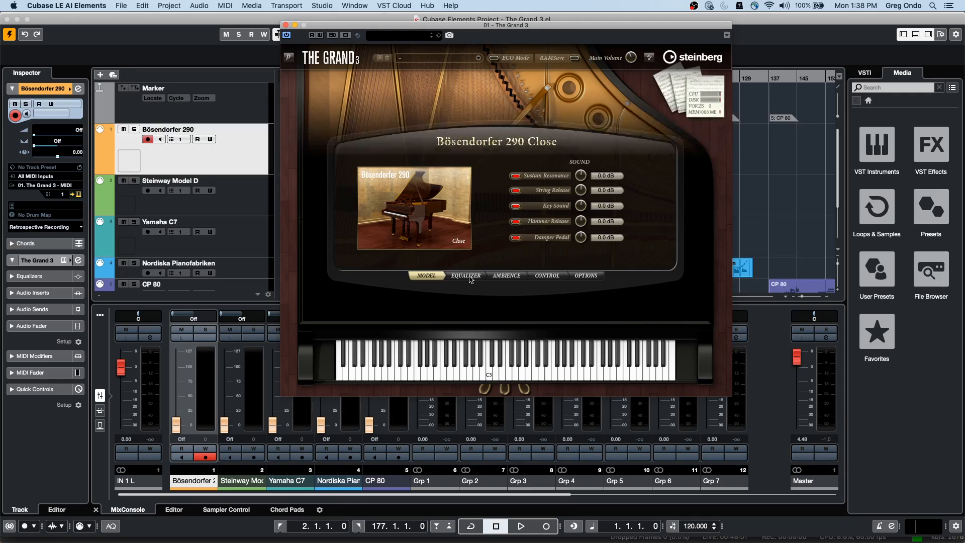
# Examine The Grand 3's ambience settings with its reverb categories, and its velocity and polyphony control settings
pyautogui.click(513, 278)
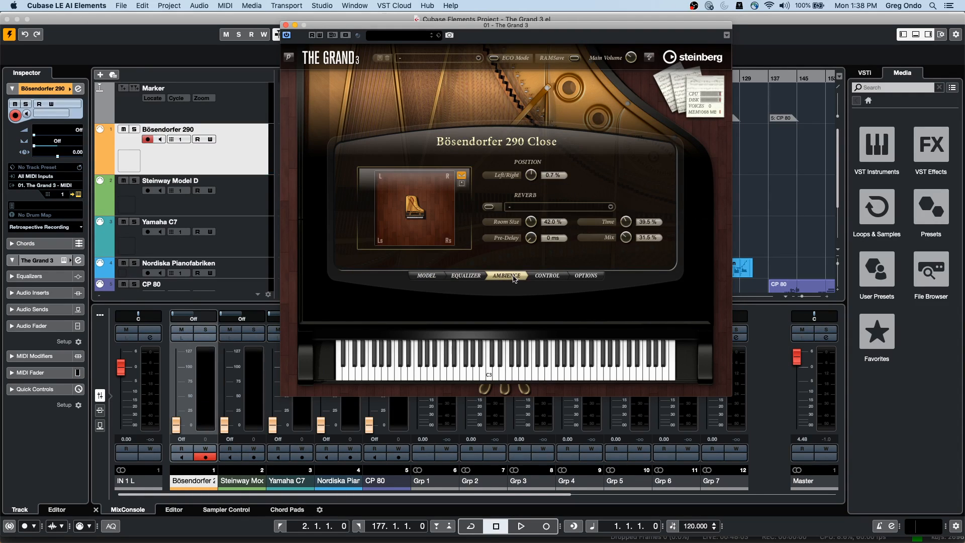
pyautogui.click(562, 208)
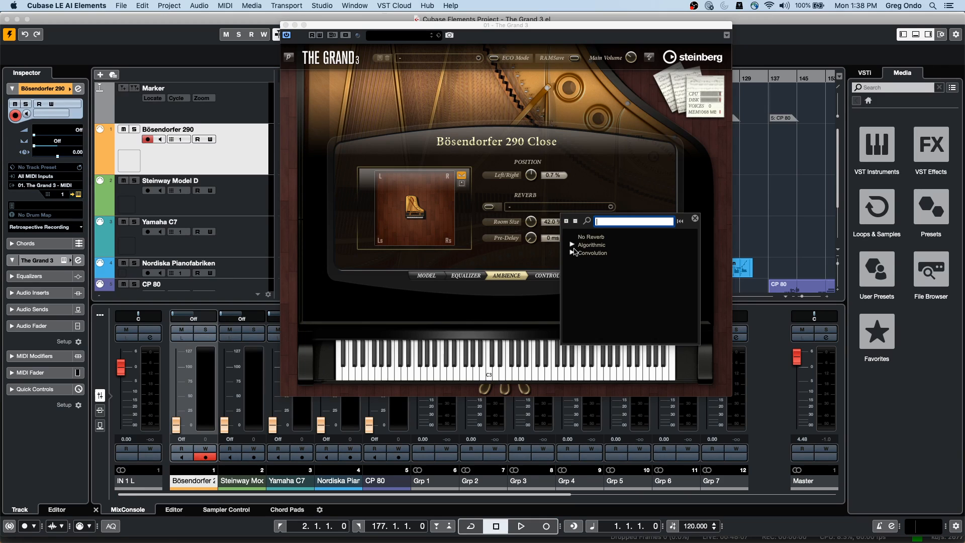
pyautogui.click(505, 256)
pyautogui.click(547, 276)
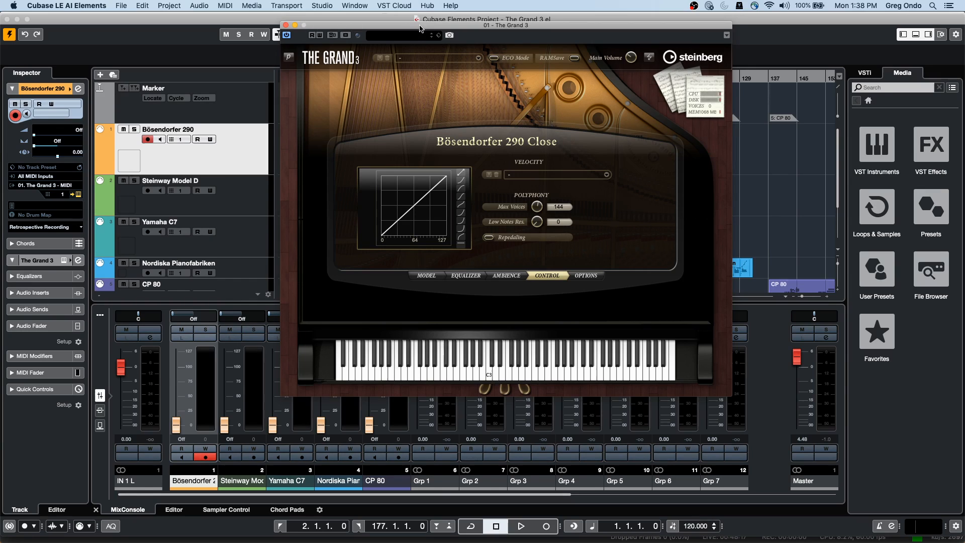
# Play the Bösendorfer 290 part from the start and stop after several bars
pyautogui.press('space')
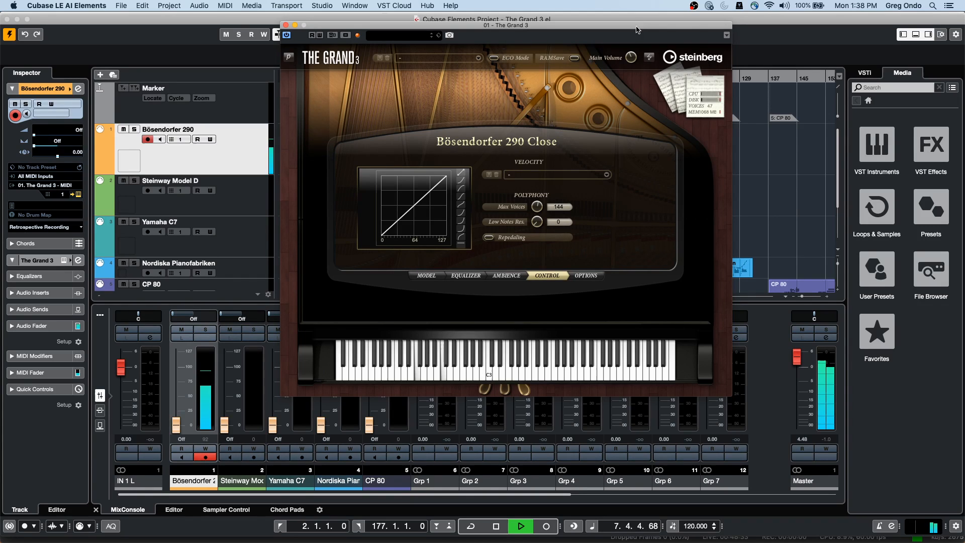
pyautogui.press('space')
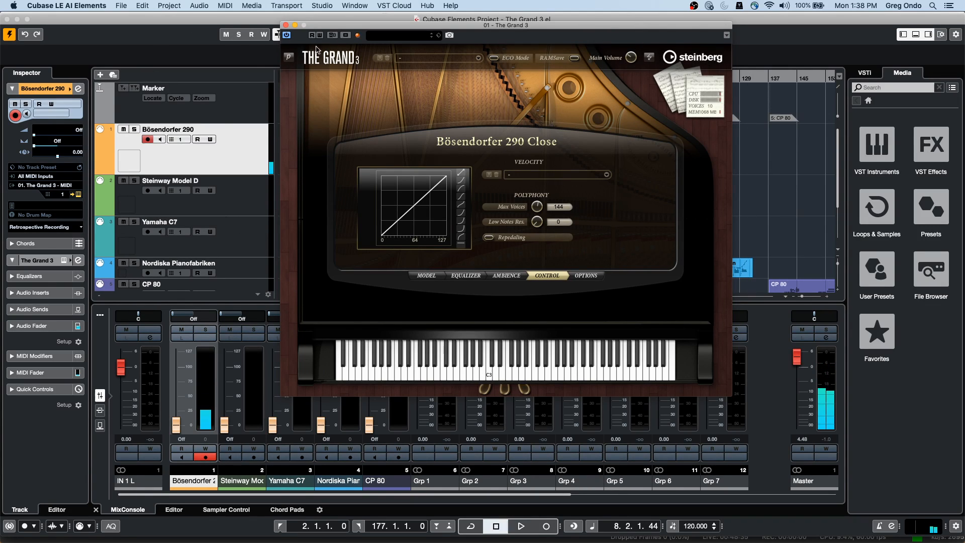
# Move The Grand 3 window off the arrangement and expand the Bösendorfer 290 track's Volume automation lane
pyautogui.moveTo(317, 26); pyautogui.dragTo(482, 35)
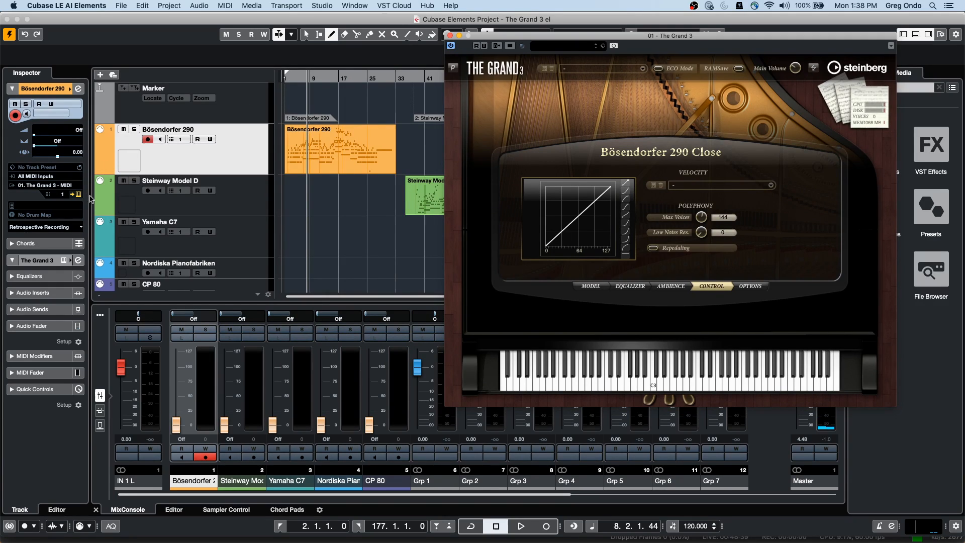
pyautogui.click(99, 169)
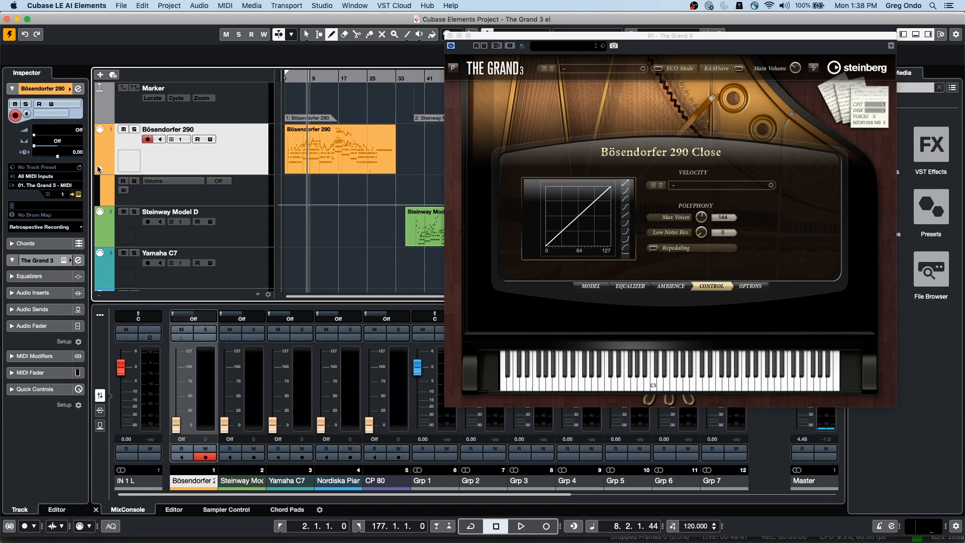
# Play on through the Bösendorfer 290 part while The Grand 3's velocity and polyphony controls are shown
pyautogui.click(797, 67)
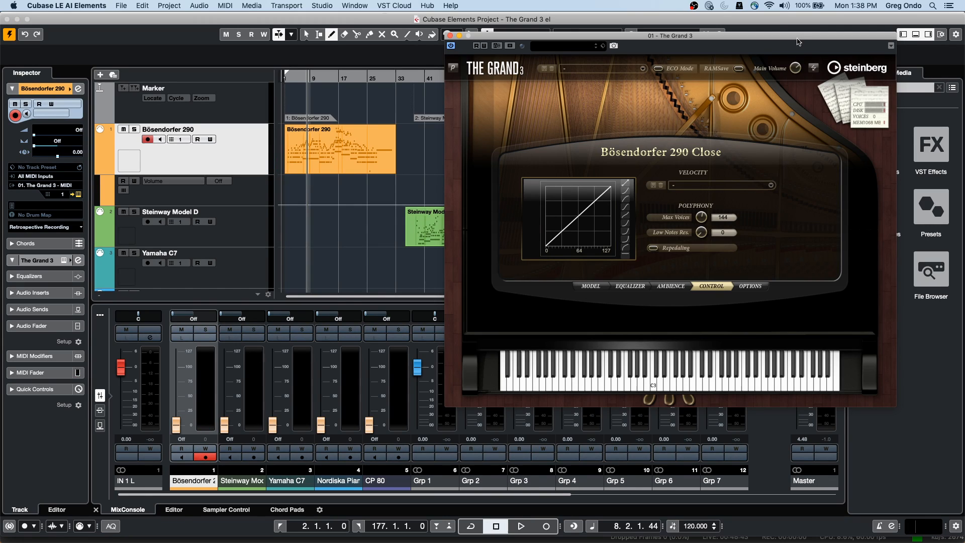
pyautogui.press('space')
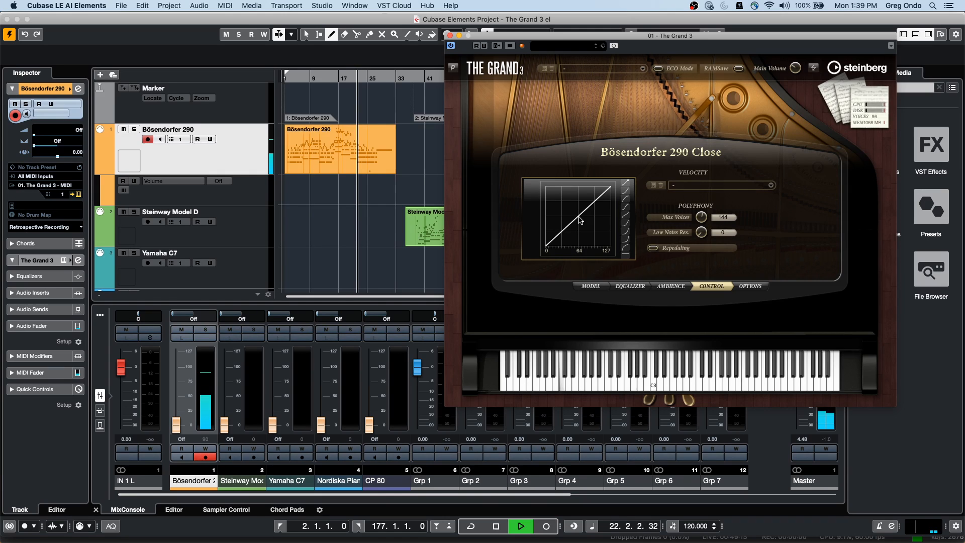
pyautogui.moveTo(595, 37)
pyautogui.mouseDown()
pyautogui.moveTo(399, 59)
pyautogui.moveTo(150, 49)
pyautogui.moveTo(261, 83)
pyautogui.moveTo(509, 34)
pyautogui.moveTo(599, 34)
pyautogui.mouseUp()
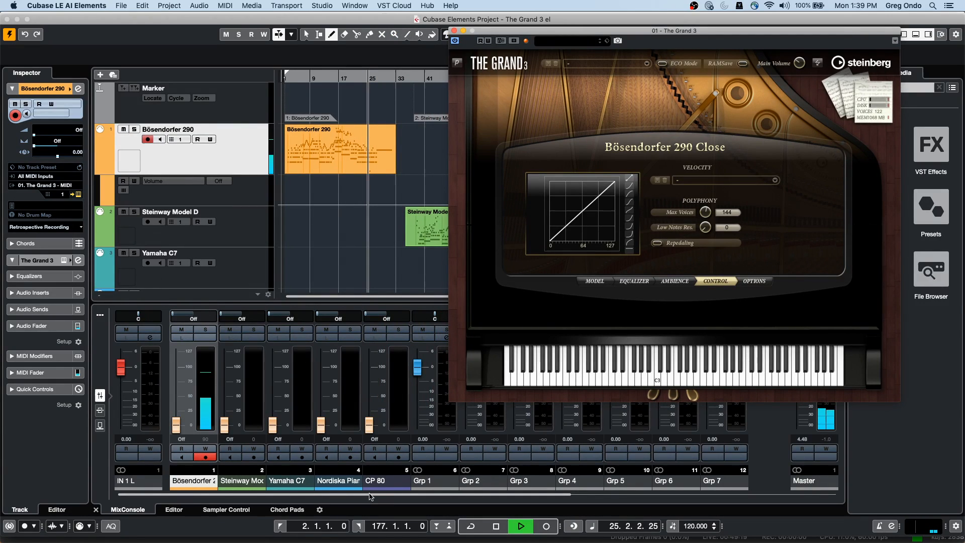
# Show the Stereo Front and TG3 Front channels in the MixConsole with its toolbar, and move The Grand 3 window off the arrangement
pyautogui.moveTo(410, 492); pyautogui.dragTo(665, 471)
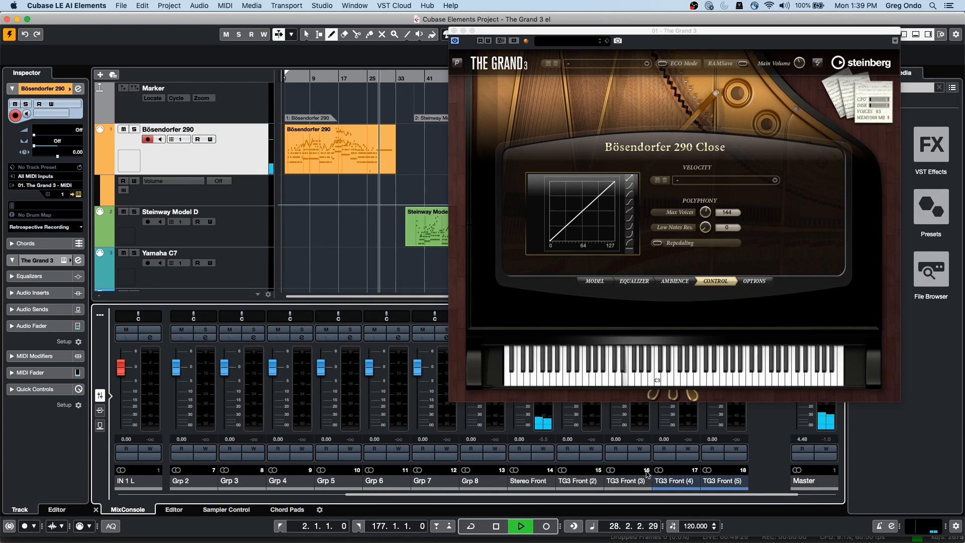
pyautogui.click(102, 317)
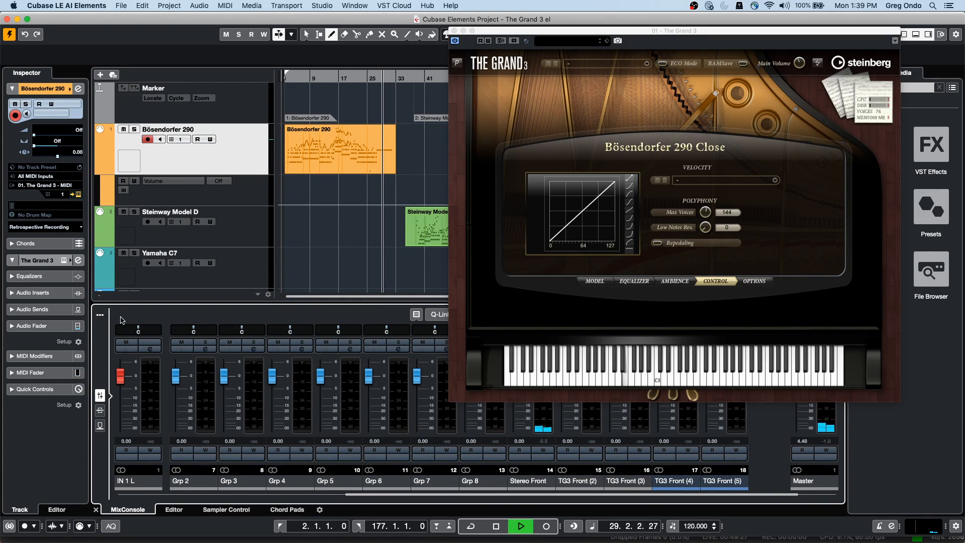
pyautogui.moveTo(505, 29); pyautogui.dragTo(653, 16)
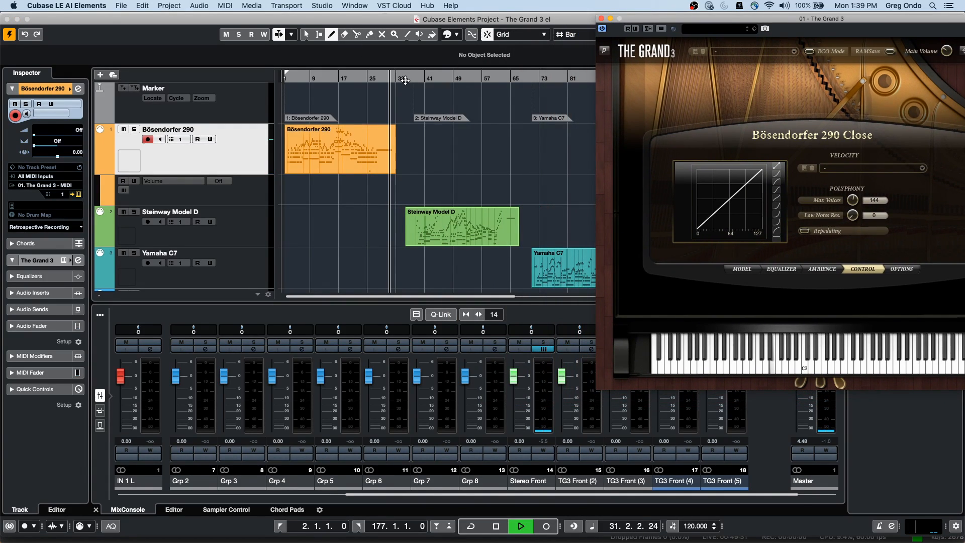
# Move playback to just before the Steinway Model D part and open that track's The Grand 3 instrument
pyautogui.click(404, 80)
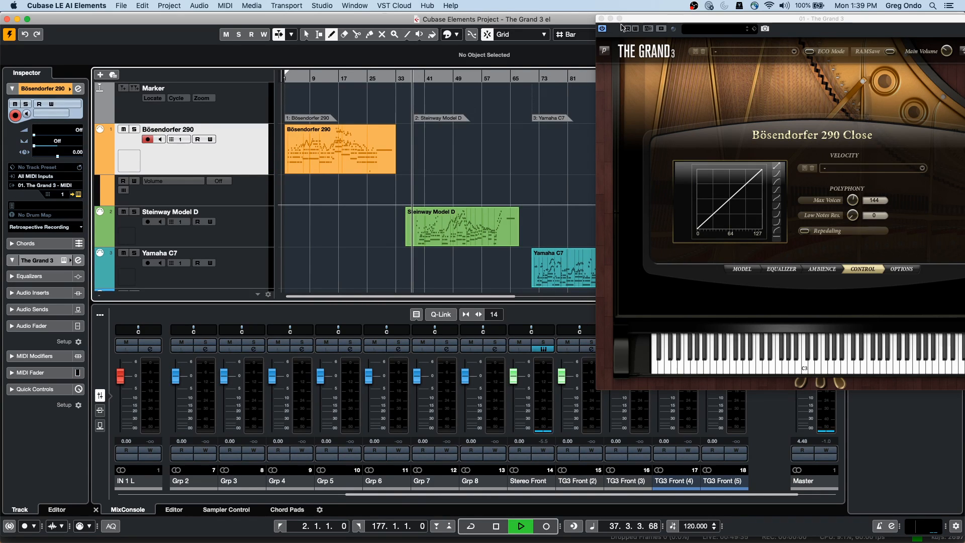
pyautogui.moveTo(645, 19); pyautogui.dragTo(449, 24)
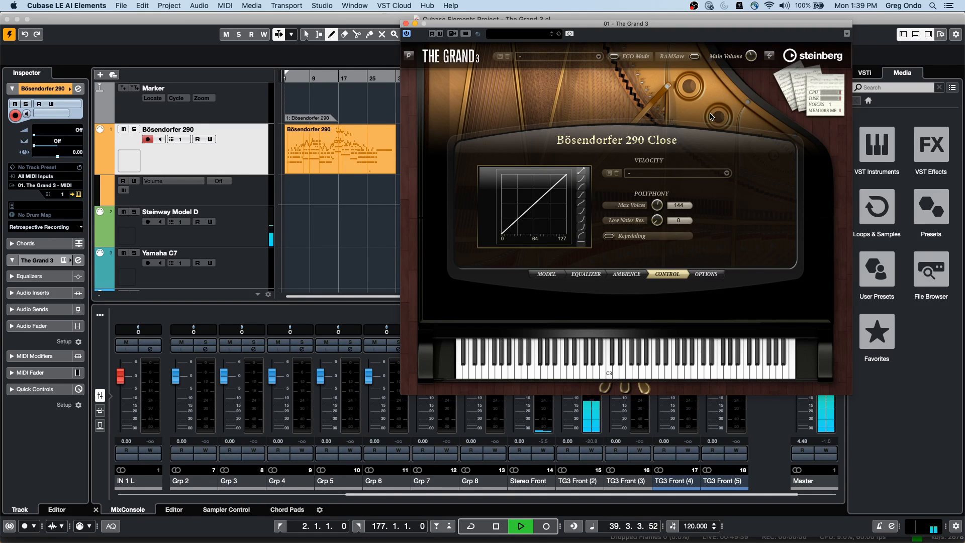
pyautogui.click(236, 230)
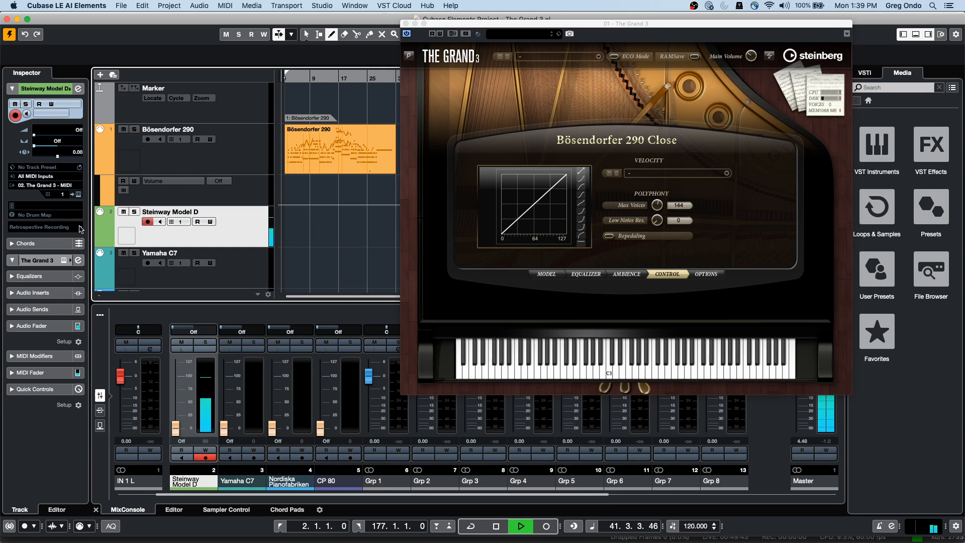
pyautogui.click(78, 195)
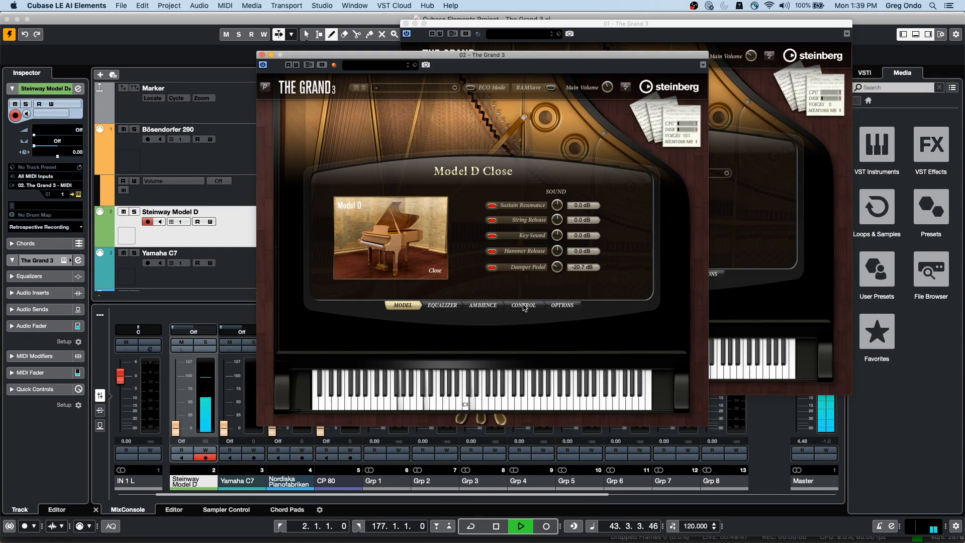
# Switch the Model D's velocity curve to the editable custom shape, bend it and straighten it to linear, returning to the model page
pyautogui.click(524, 305)
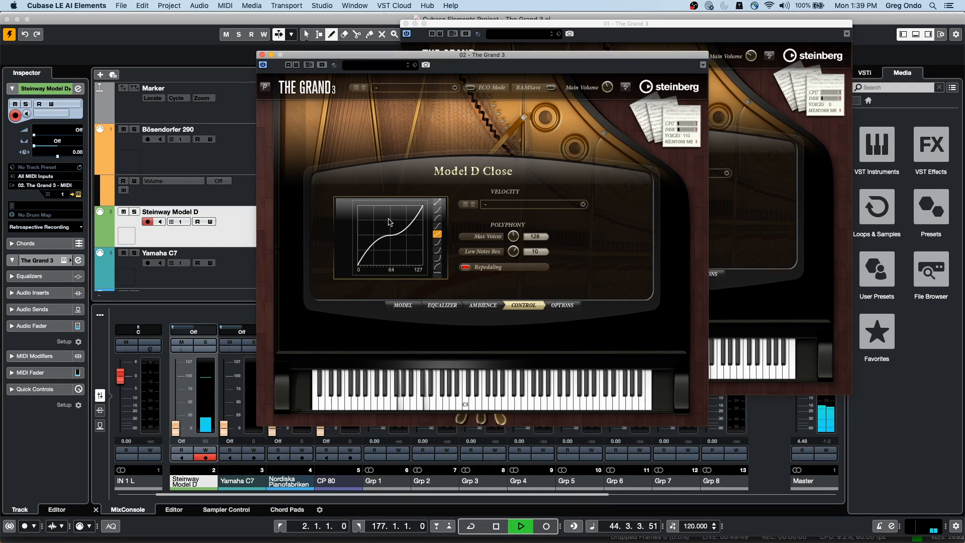
pyautogui.click(437, 226)
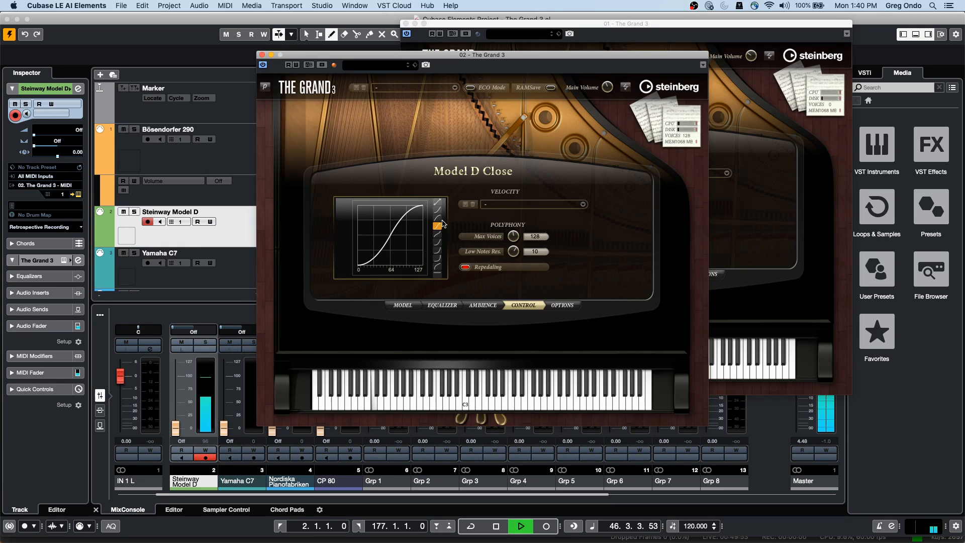
pyautogui.click(437, 202)
pyautogui.moveTo(397, 229)
pyautogui.mouseDown()
pyautogui.moveTo(397, 241)
pyautogui.moveTo(383, 224)
pyautogui.mouseUp()
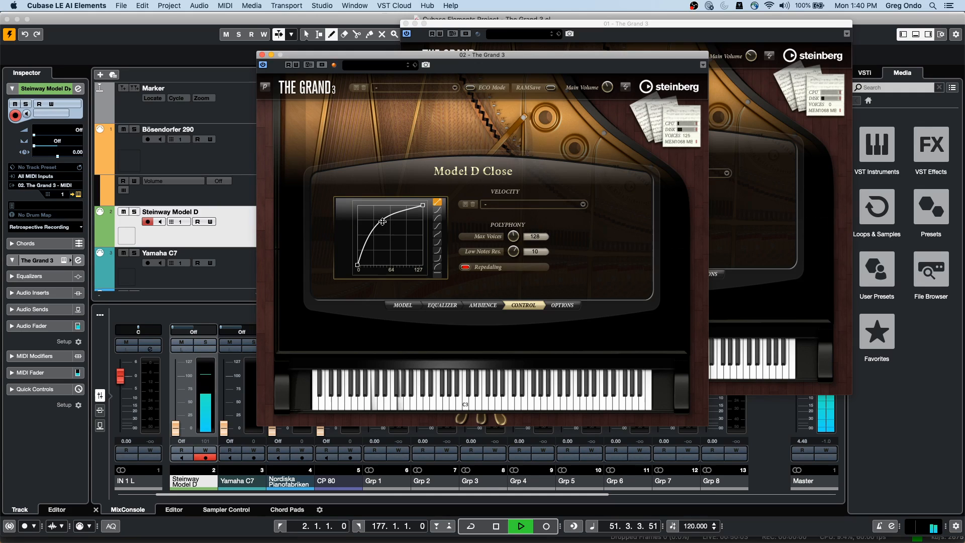
pyautogui.moveTo(383, 222); pyautogui.dragTo(389, 231)
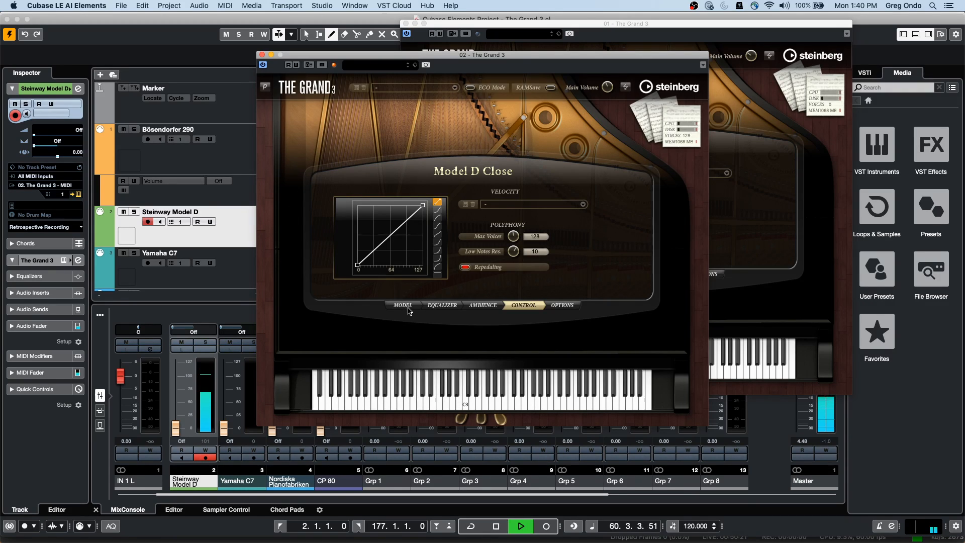
pyautogui.click(404, 306)
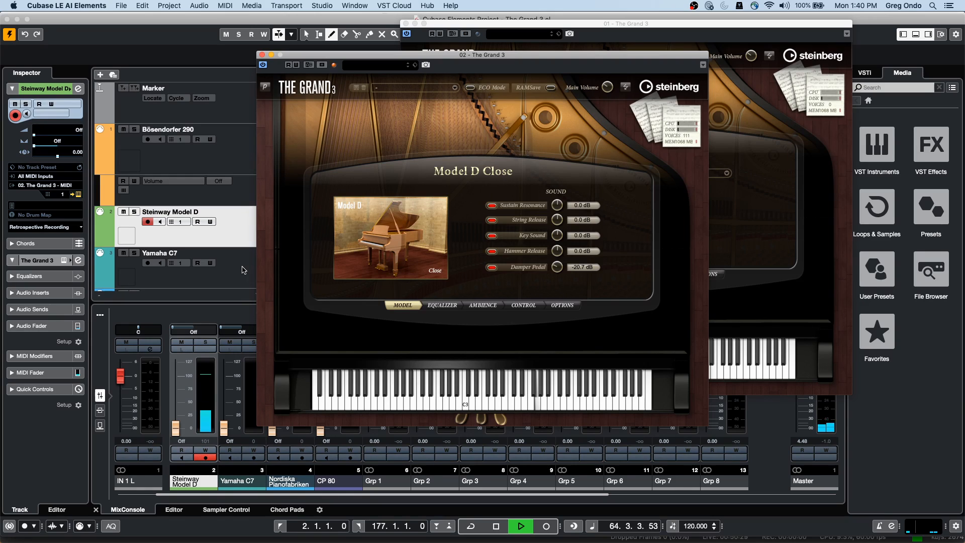
# Open the Yamaha C7 track's The Grand 3 instrument, listen to its part, and stop playback
pyautogui.click(243, 270)
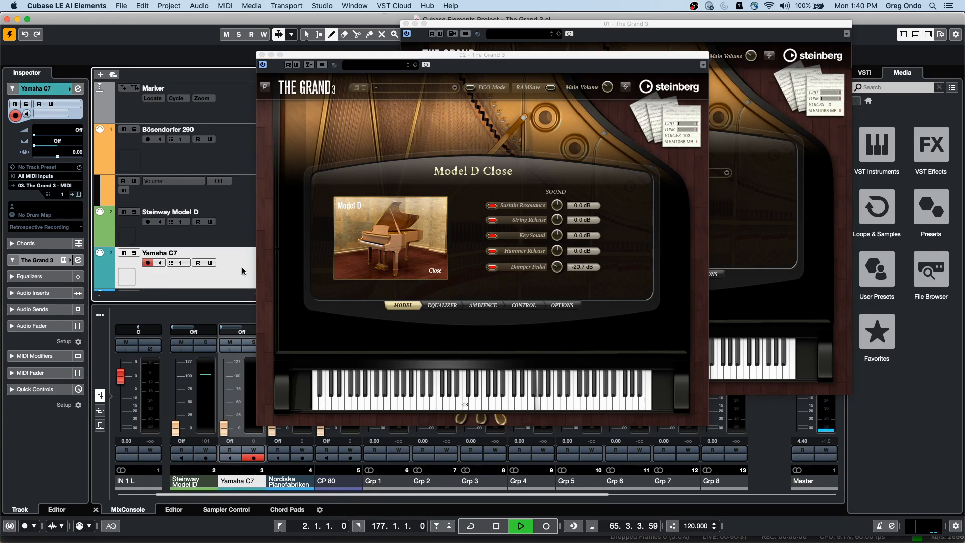
pyautogui.click(79, 195)
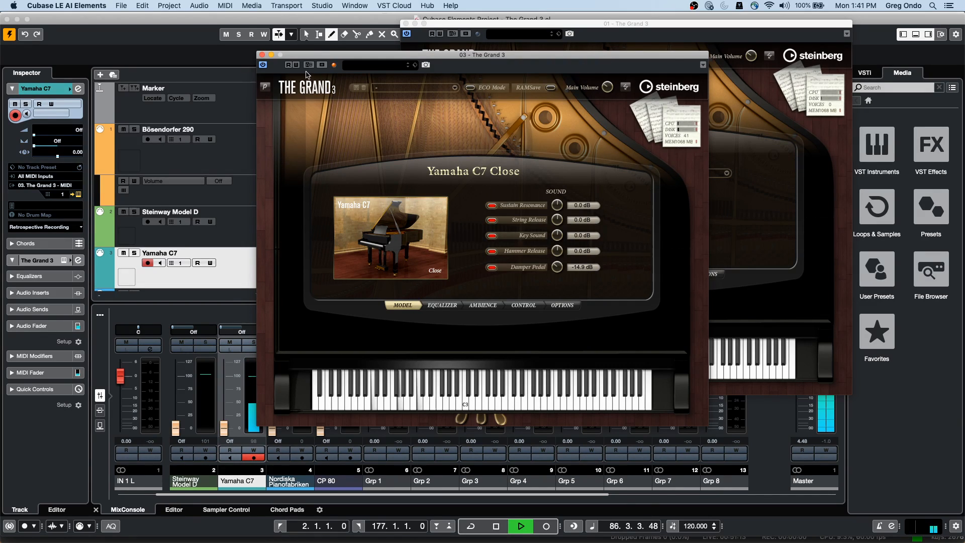
pyautogui.press('space')
# Close the three open The Grand 3 instrument windows for the Yamaha C7, Bösendorfer and Steinway
pyautogui.click(262, 55)
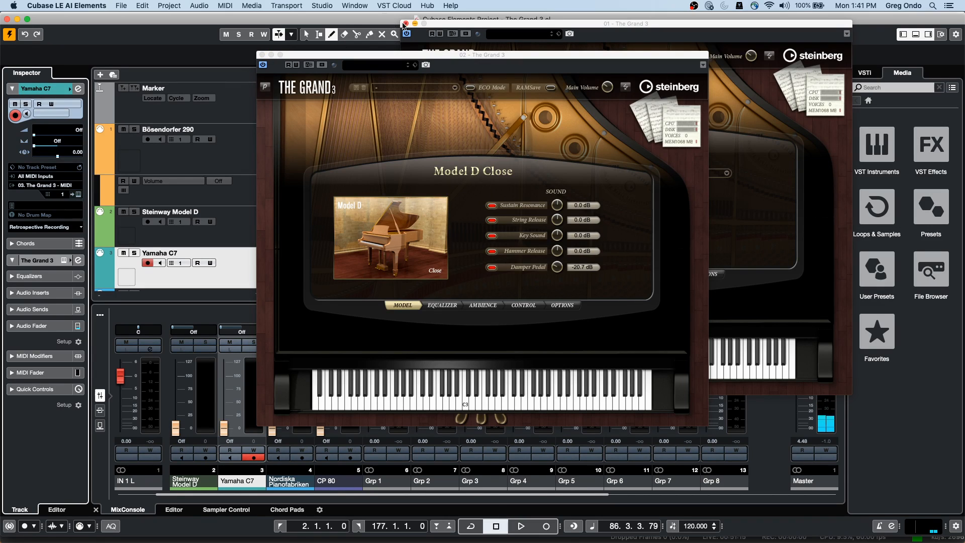
pyautogui.click(405, 24)
pyautogui.click(262, 55)
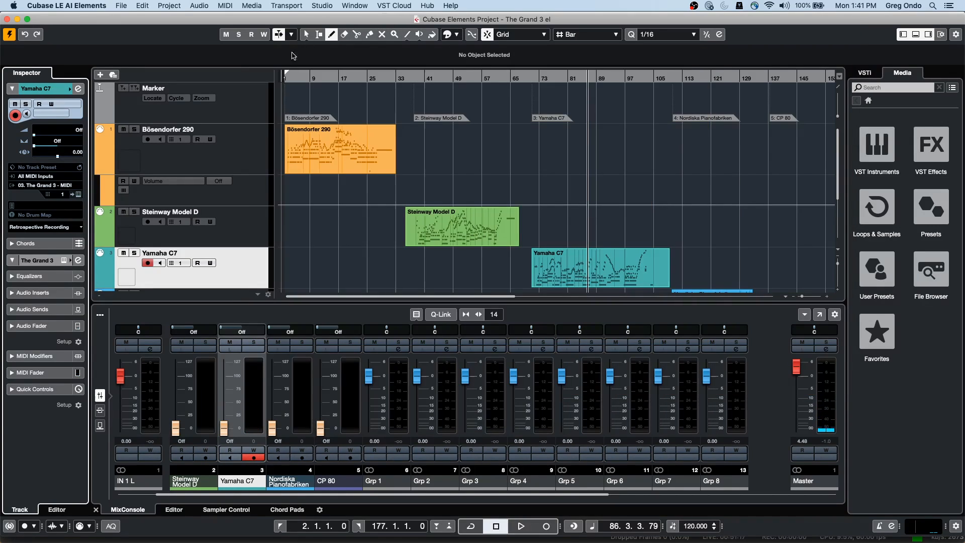
# Play the Nordiska Pianofabriken part from its beginning with its The Grand 3 instrument open, and disable the track's record enable
pyautogui.click(674, 79)
pyautogui.press('space')
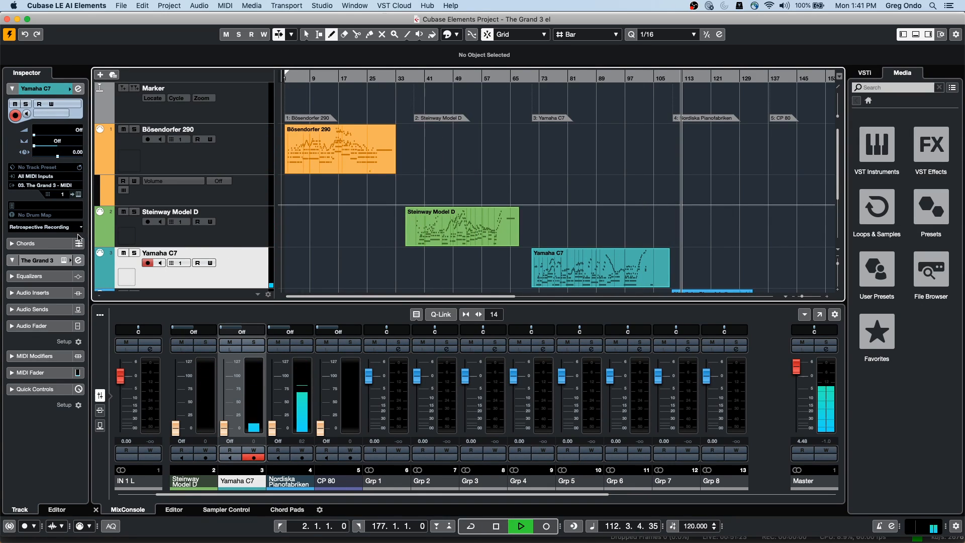
pyautogui.scroll(-3, 290, 238)
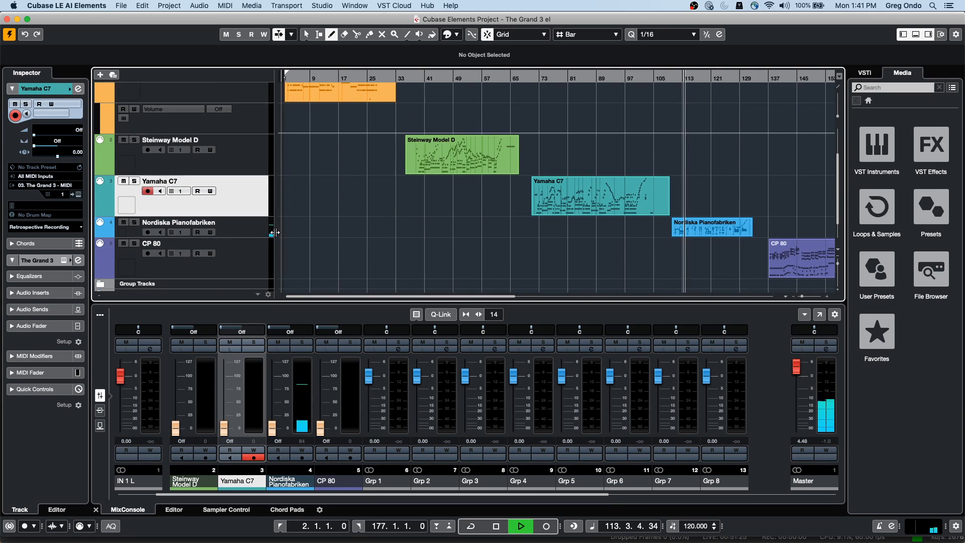
pyautogui.click(258, 231)
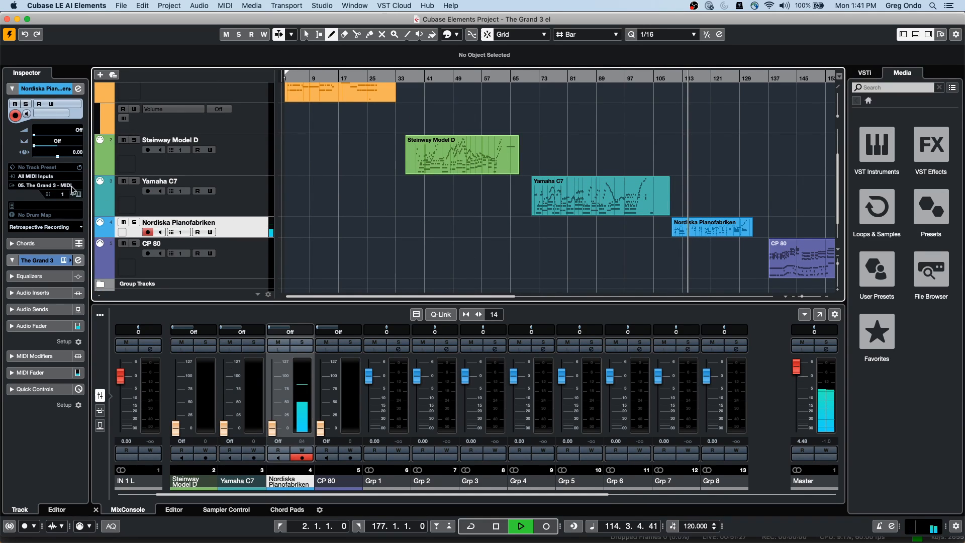
pyautogui.click(78, 195)
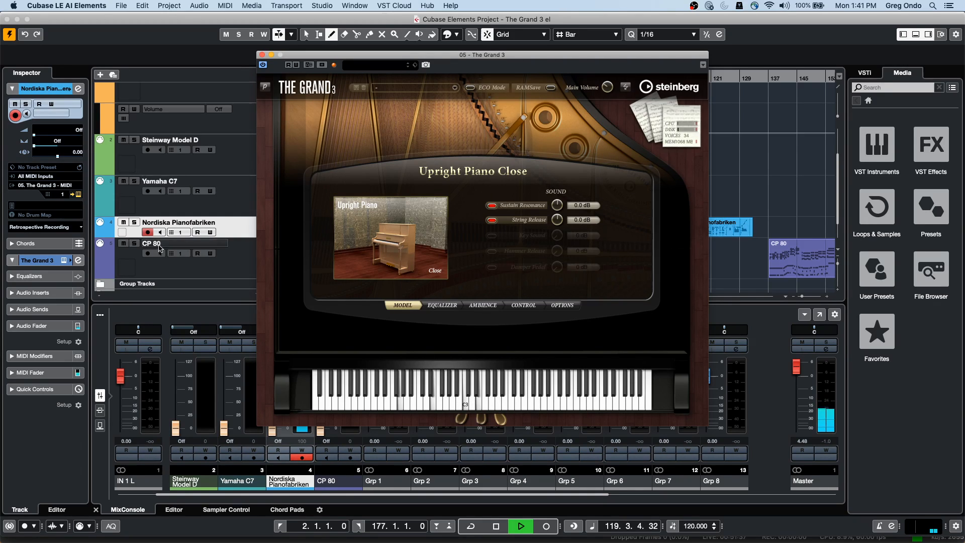
pyautogui.click(147, 232)
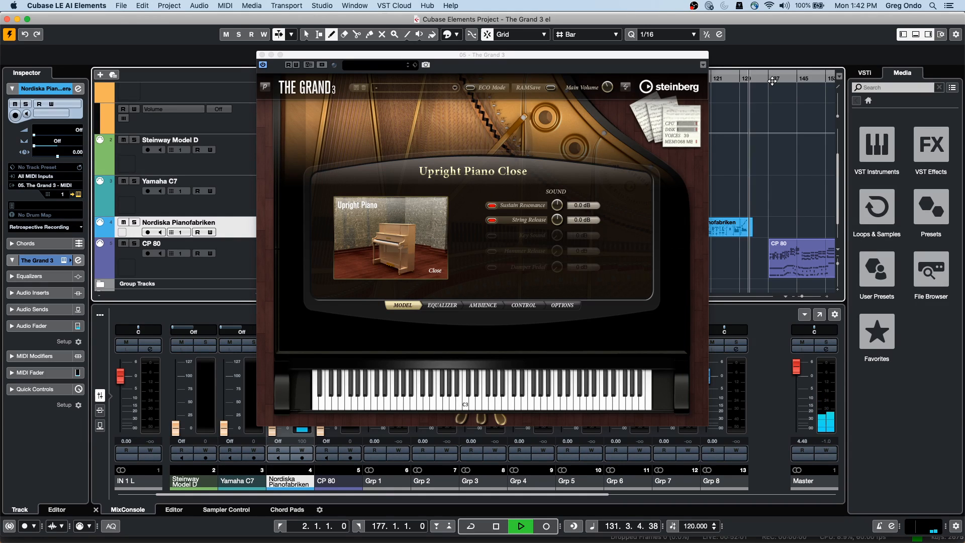
# Move playback to the CP 80 part and open that track's The Grand 3 instrument
pyautogui.click(772, 80)
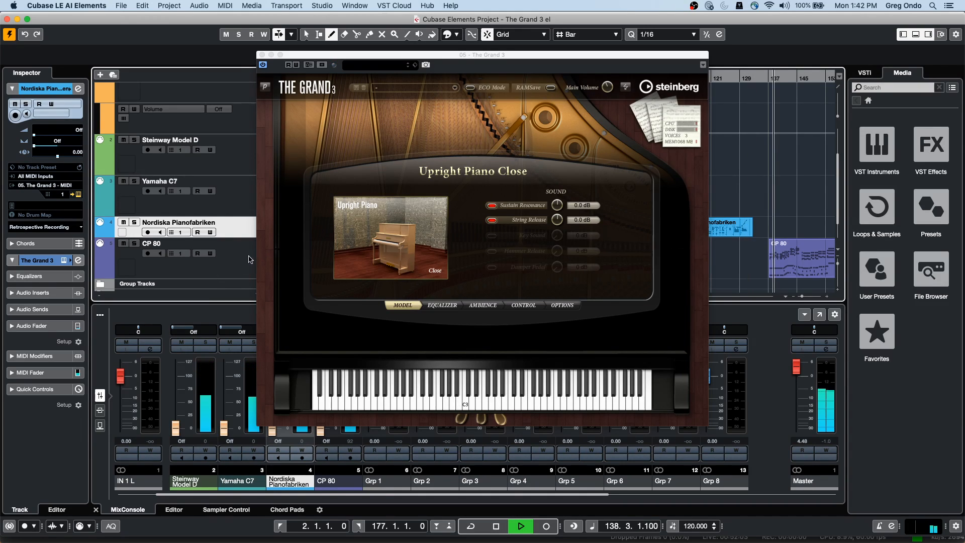
pyautogui.click(251, 263)
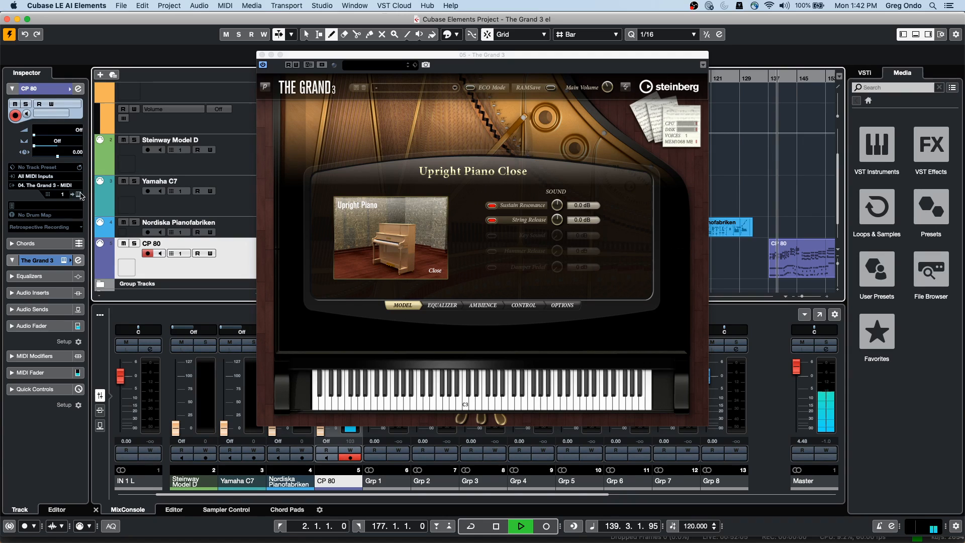
pyautogui.click(79, 194)
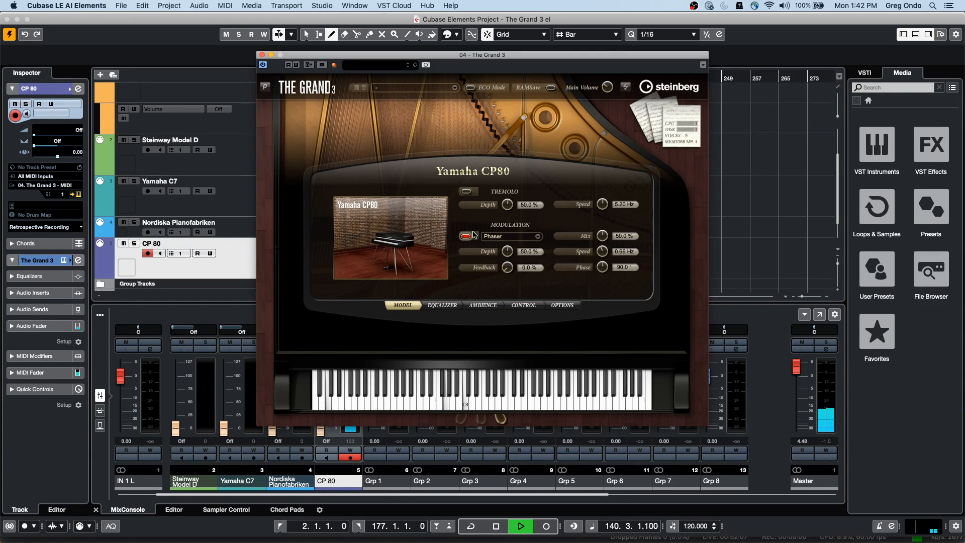
# Audition the Yamaha CP80 without its phaser and with Chorus modulation enabled at 47.0 % depth
pyautogui.click(466, 237)
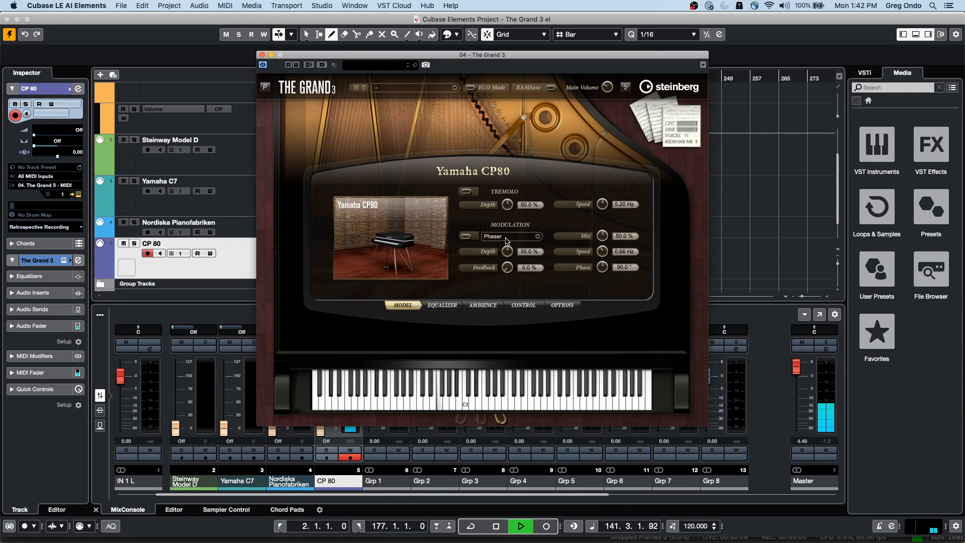
pyautogui.click(537, 237)
pyautogui.click(504, 244)
pyautogui.click(472, 237)
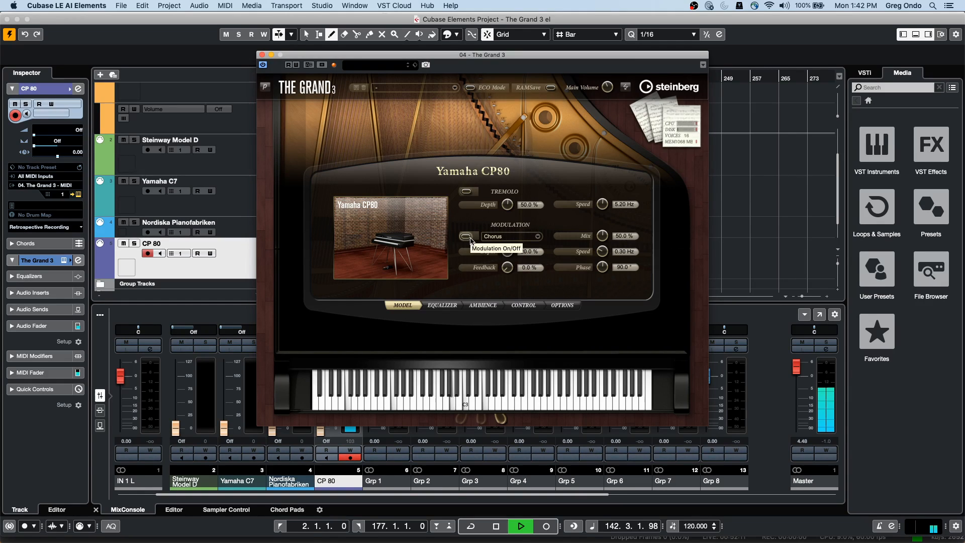
pyautogui.moveTo(507, 251); pyautogui.dragTo(512, 231)
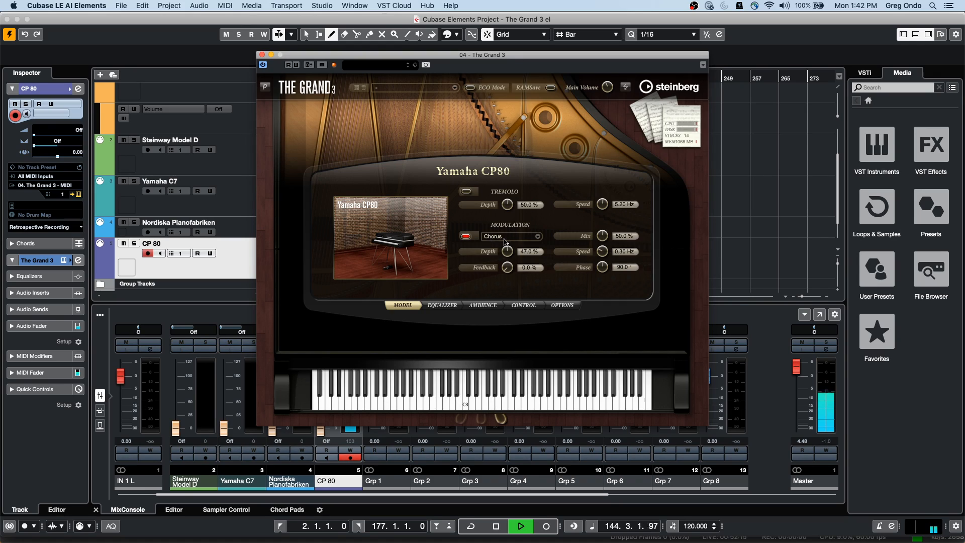
# Switch the Yamaha CP80's modulation from Chorus to Flanger, enable it to hear the effect, and stop playback
pyautogui.click(465, 236)
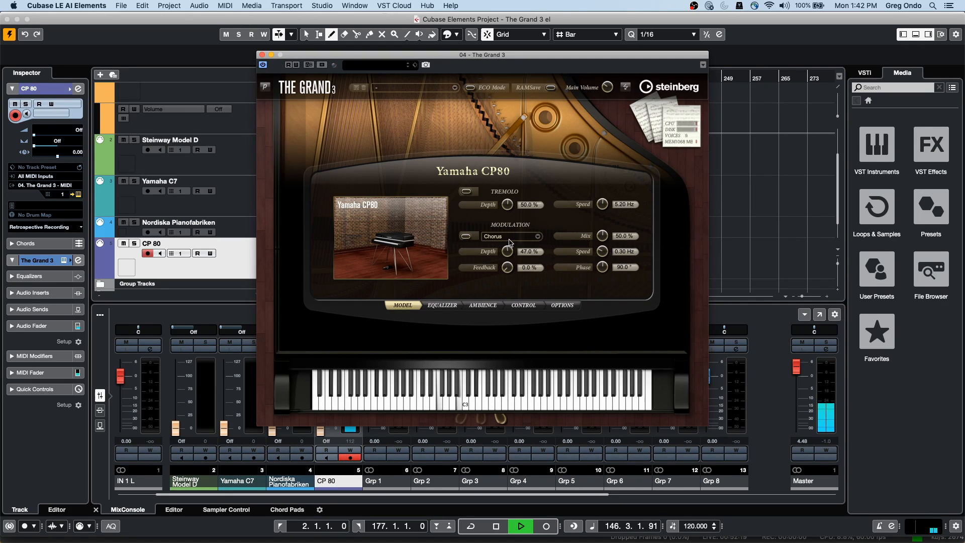
pyautogui.click(509, 237)
pyautogui.click(502, 248)
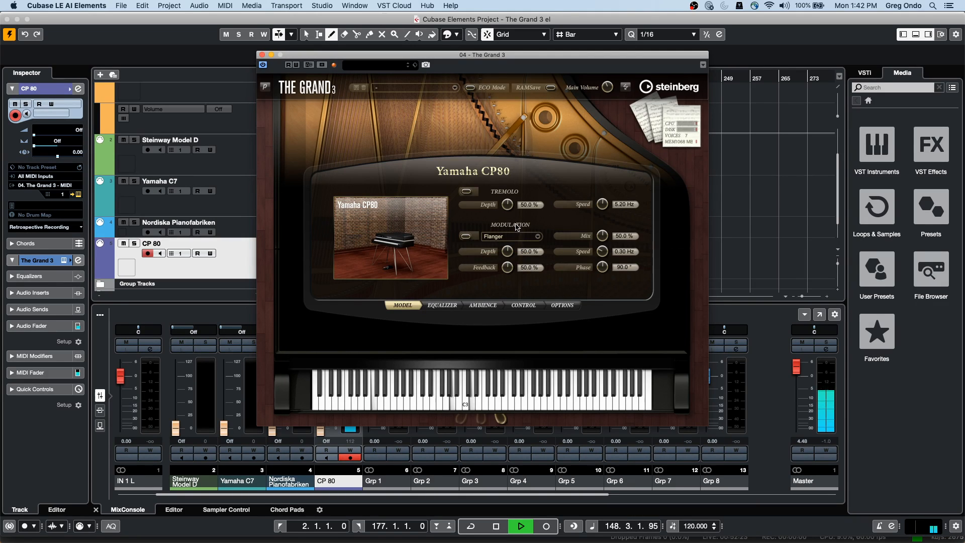
pyautogui.click(467, 236)
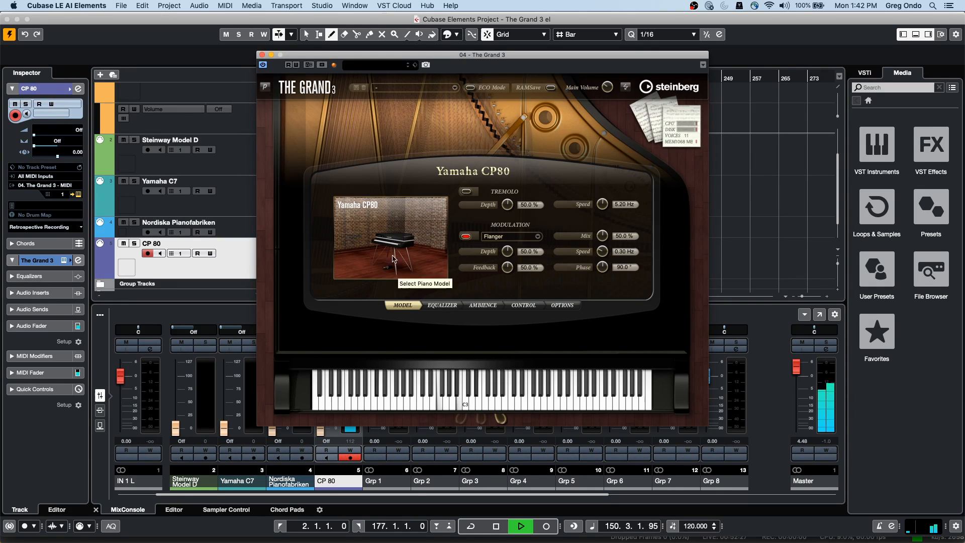
pyautogui.press('space')
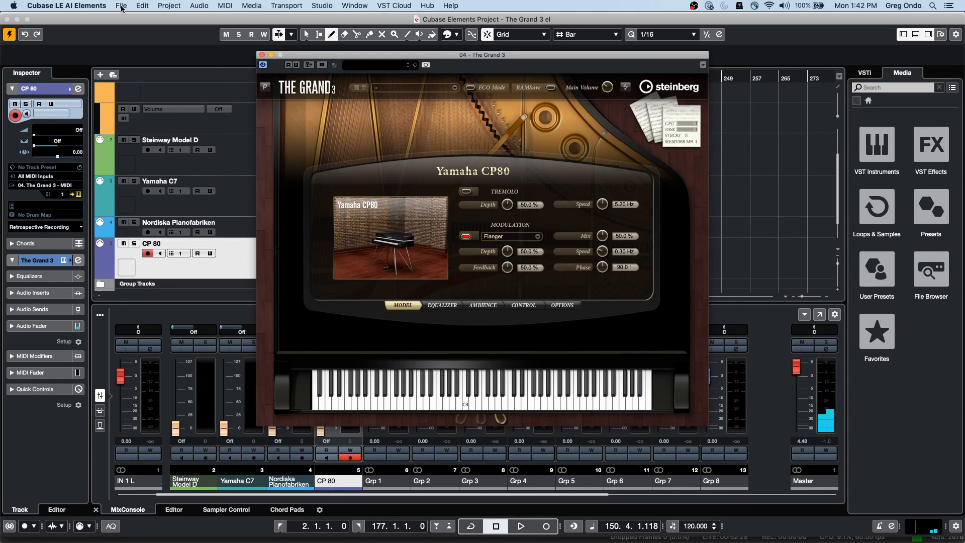
# Open the recent project Groove Agent HALion.cpr
pyautogui.click(121, 6)
pyautogui.moveTo(135, 170)
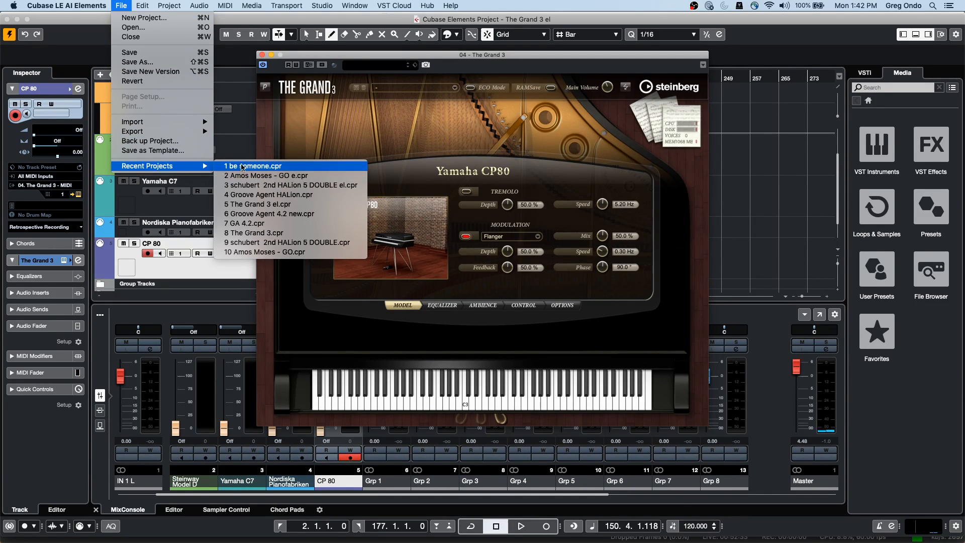
pyautogui.moveTo(180, 133)
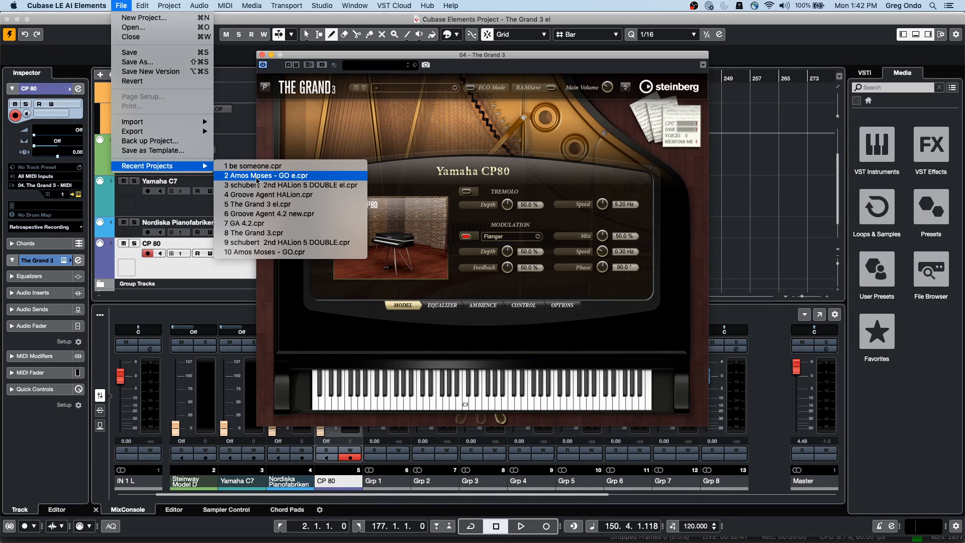
pyautogui.click(289, 196)
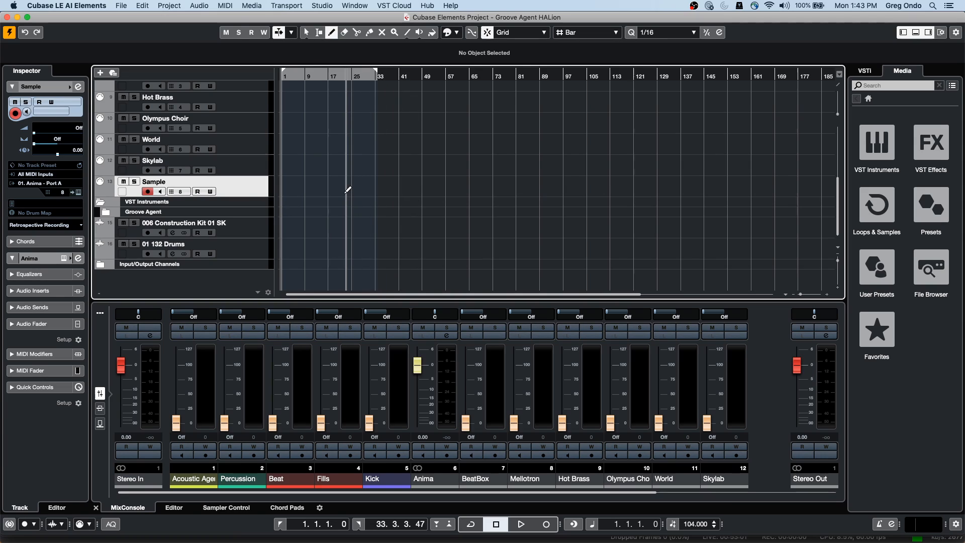
# Select the Acoustic Agent track, open its Groove Agent instrument and move the plug-in window up to reveal it fully
pyautogui.scroll(8, 260, 175)
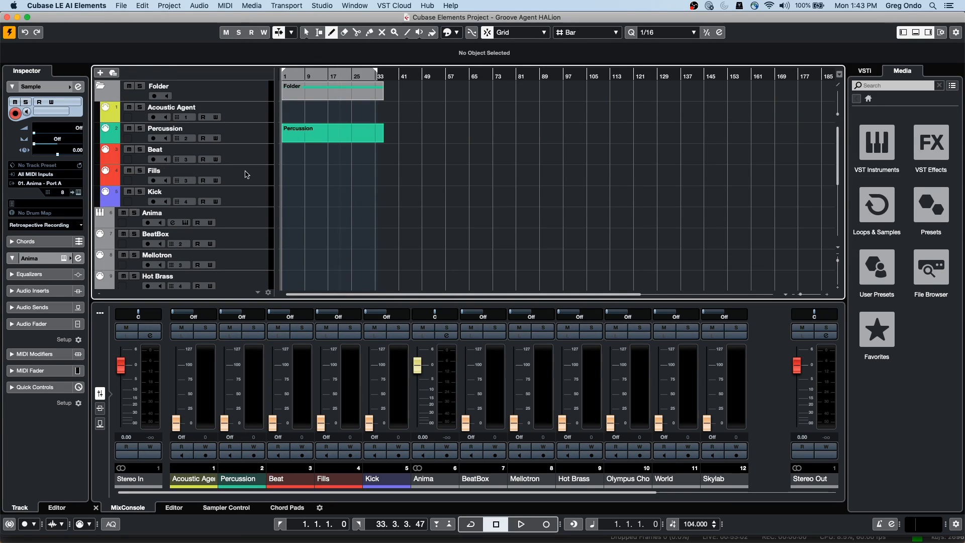
pyautogui.click(247, 116)
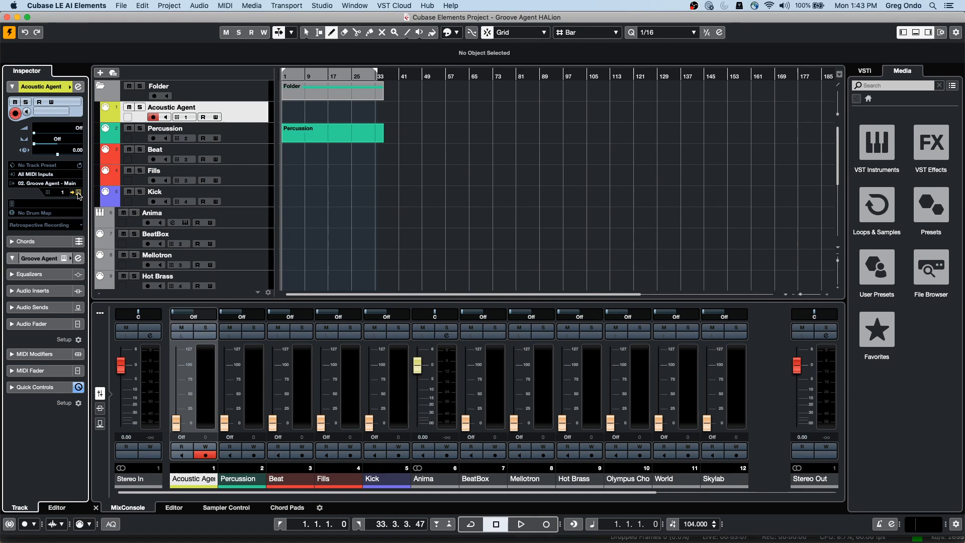
pyautogui.moveTo(596, 66); pyautogui.dragTo(446, 27)
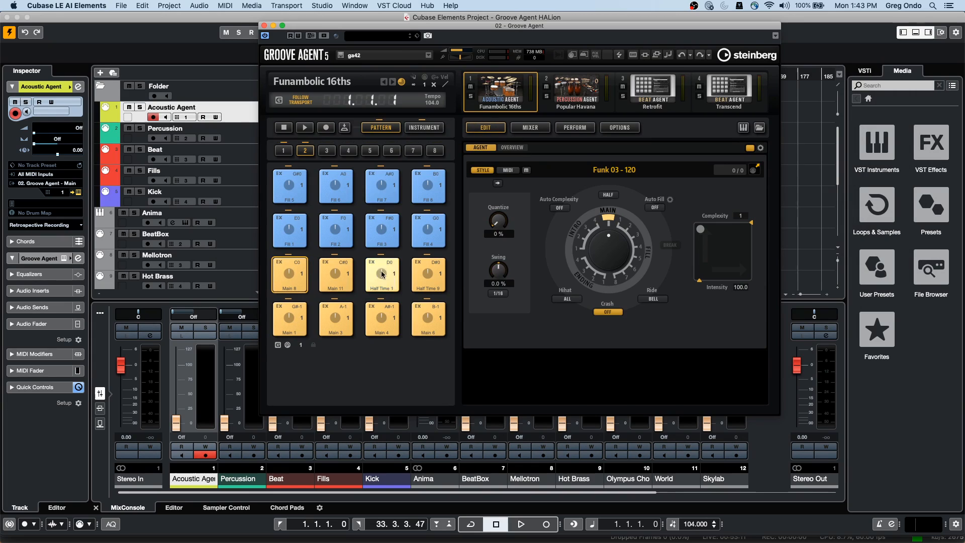
# Audition the Main 8, Main 11 and Half Time 1 pattern pads of the Funambolic 16ths kit
pyautogui.click(290, 276)
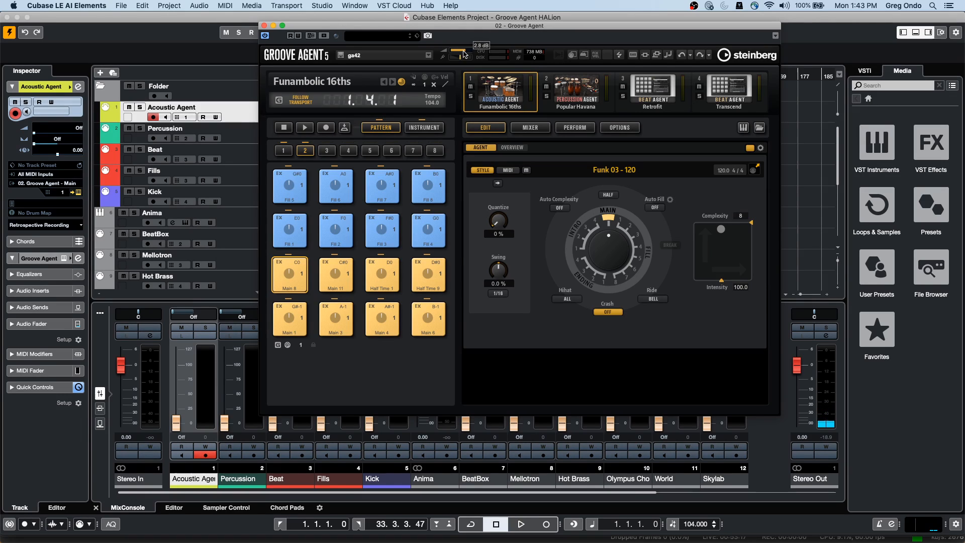
pyautogui.click(299, 265)
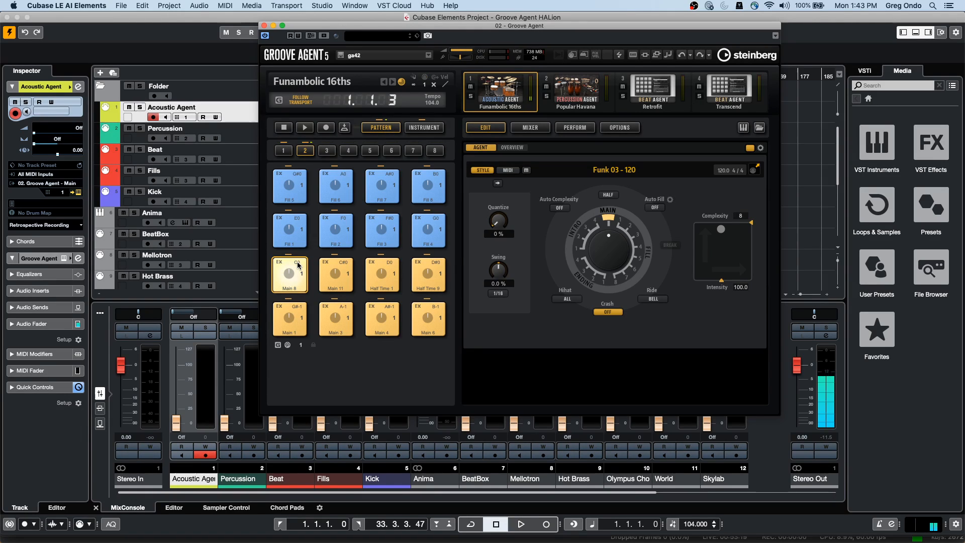
pyautogui.click(350, 276)
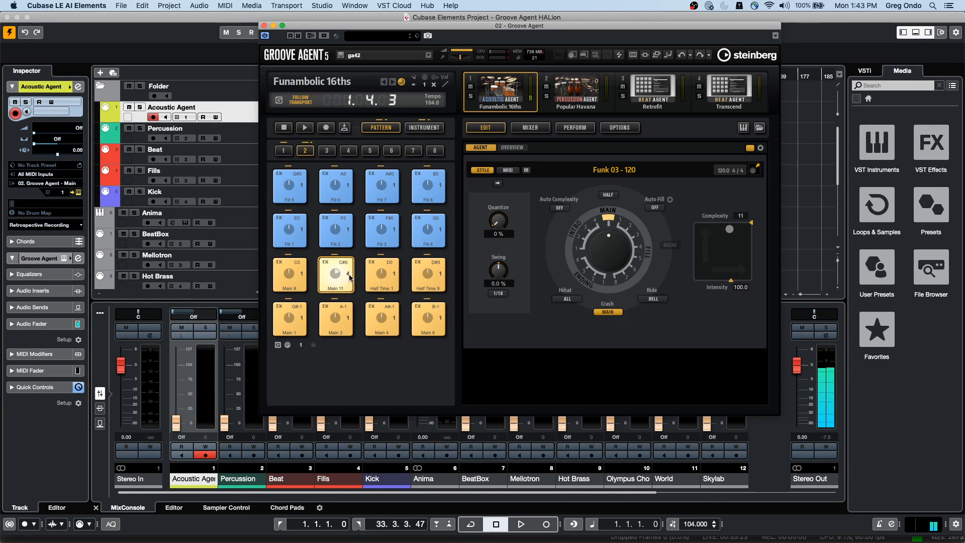
pyautogui.moveTo(372, 274); pyautogui.dragTo(374, 275)
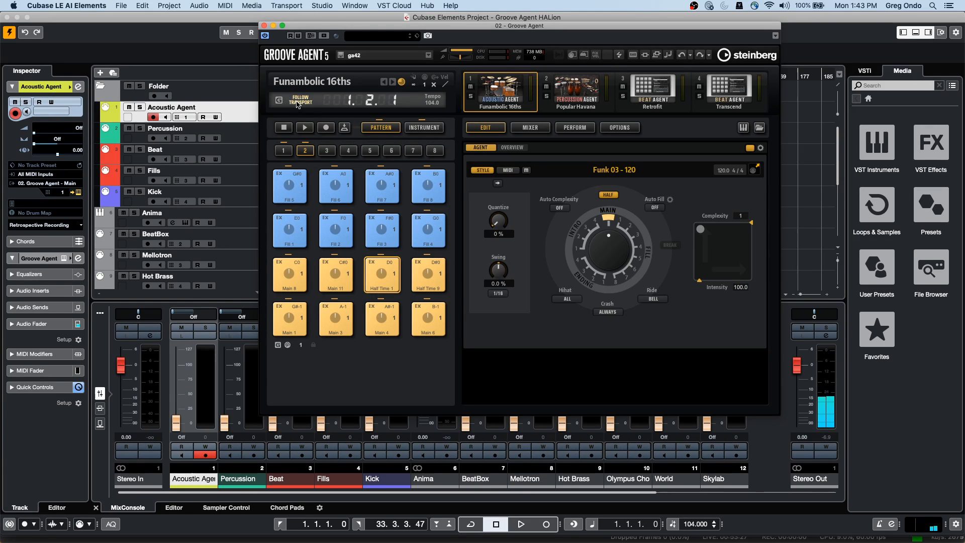
pyautogui.click(292, 272)
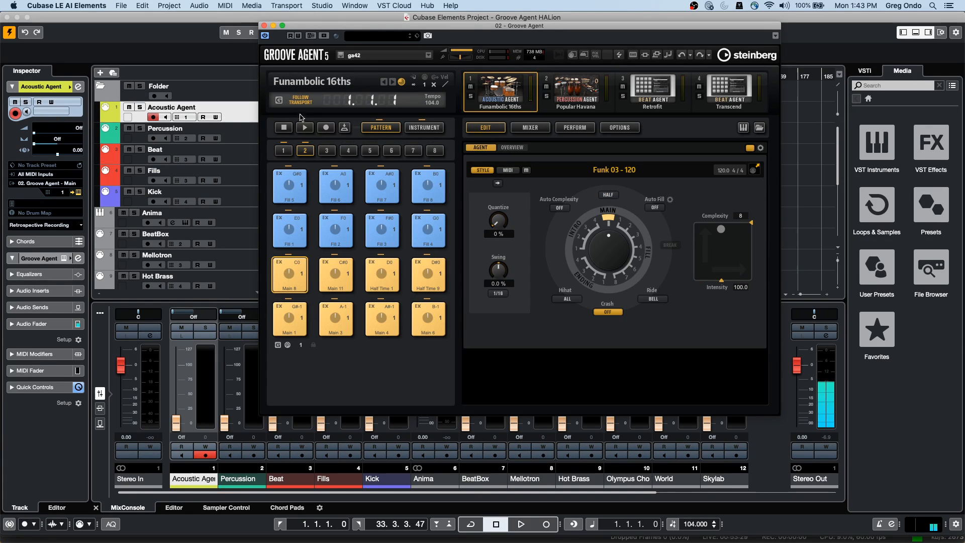
# Start Groove Agent's own playback, check the instrument pads, and switch the playing pattern to Main 11 and Main 1
pyautogui.click(304, 127)
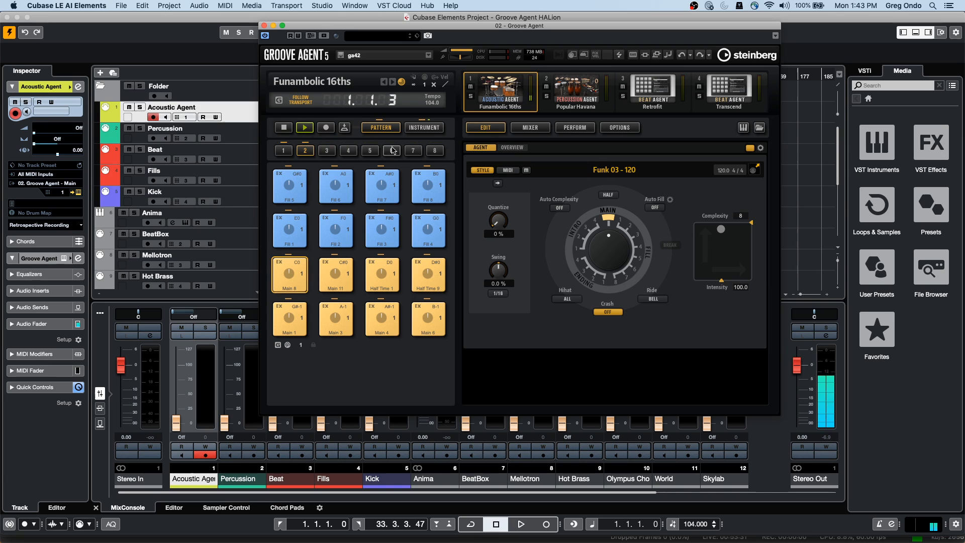
pyautogui.click(424, 128)
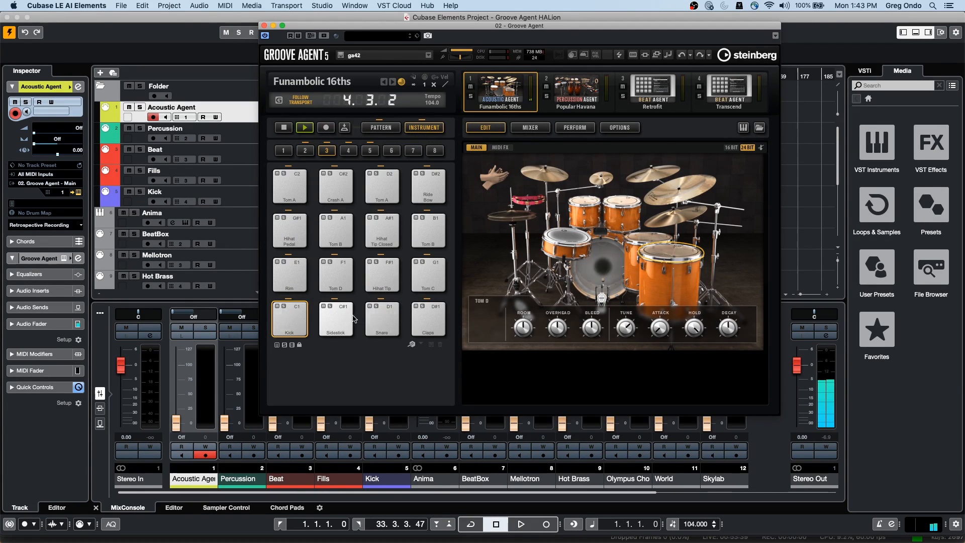
pyautogui.click(376, 127)
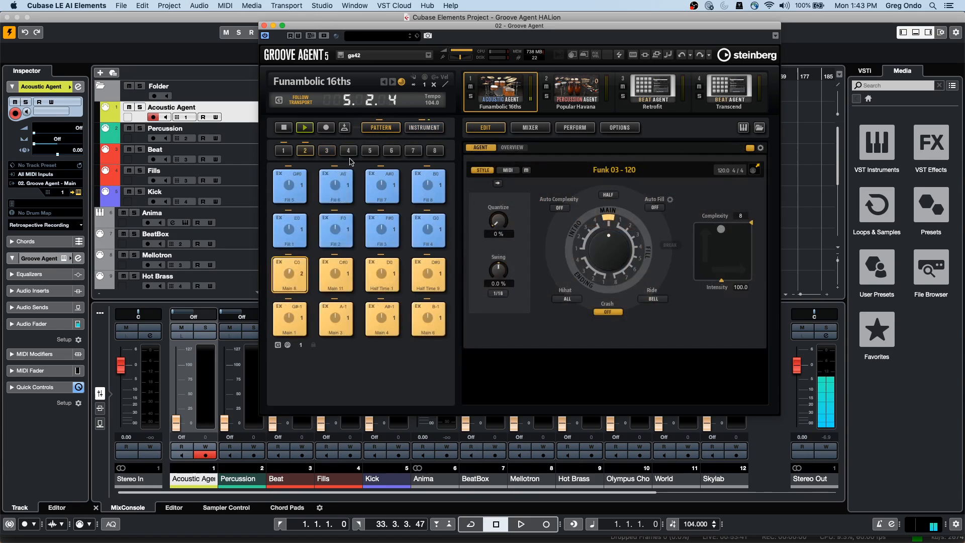
pyautogui.click(332, 274)
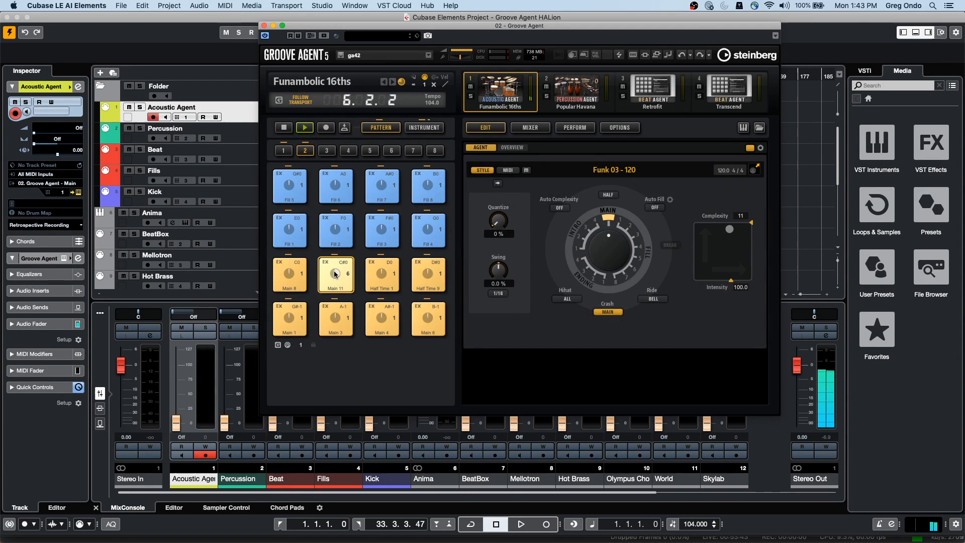
pyautogui.click(295, 318)
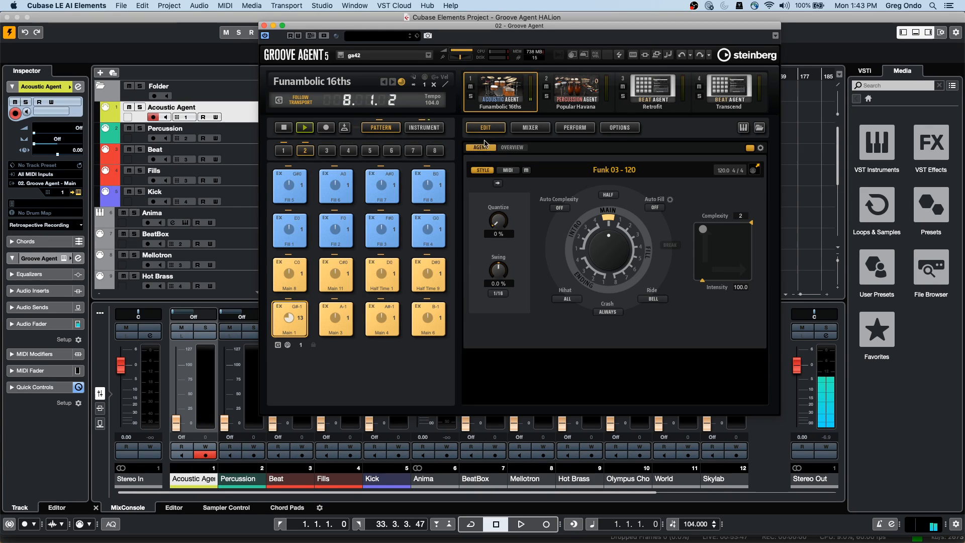
# Trigger a fill, set the pattern's complexity to 10 at intensity 100.0, and set Auto Fill to 4
pyautogui.click(340, 183)
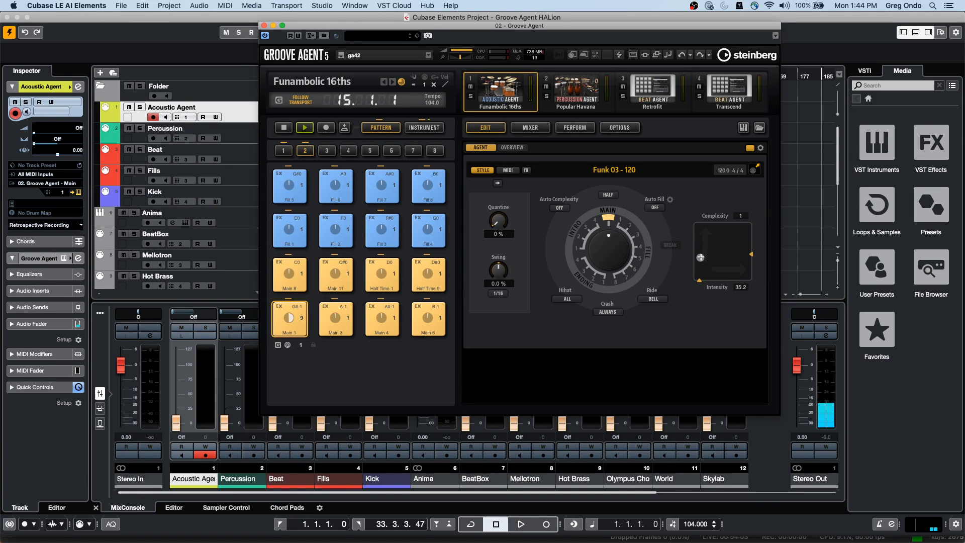
pyautogui.moveTo(700, 242); pyautogui.dragTo(700, 229)
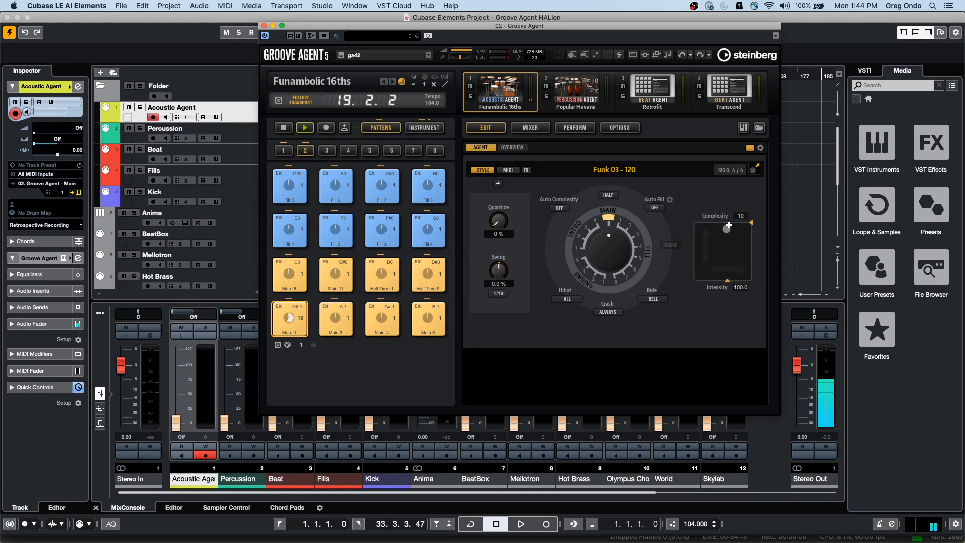
pyautogui.click(654, 207)
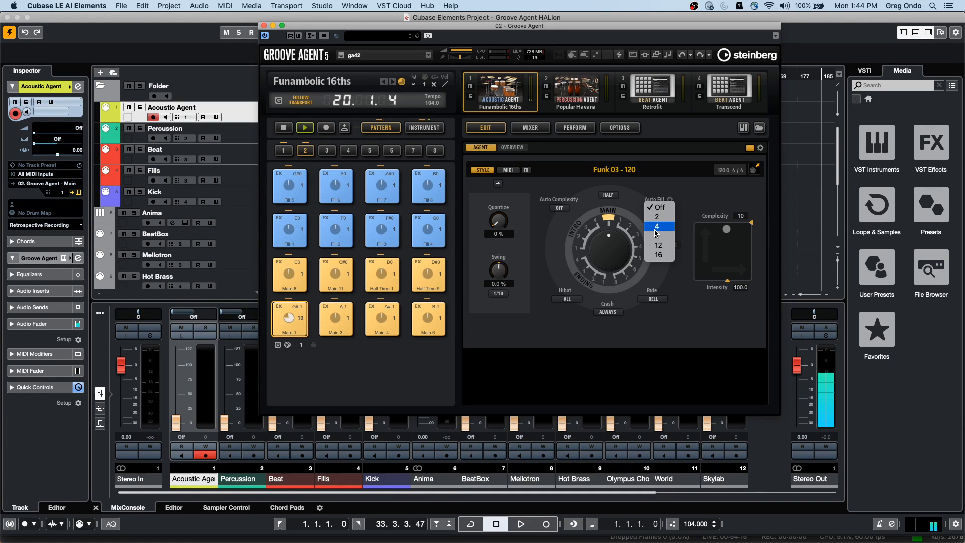
pyautogui.click(667, 227)
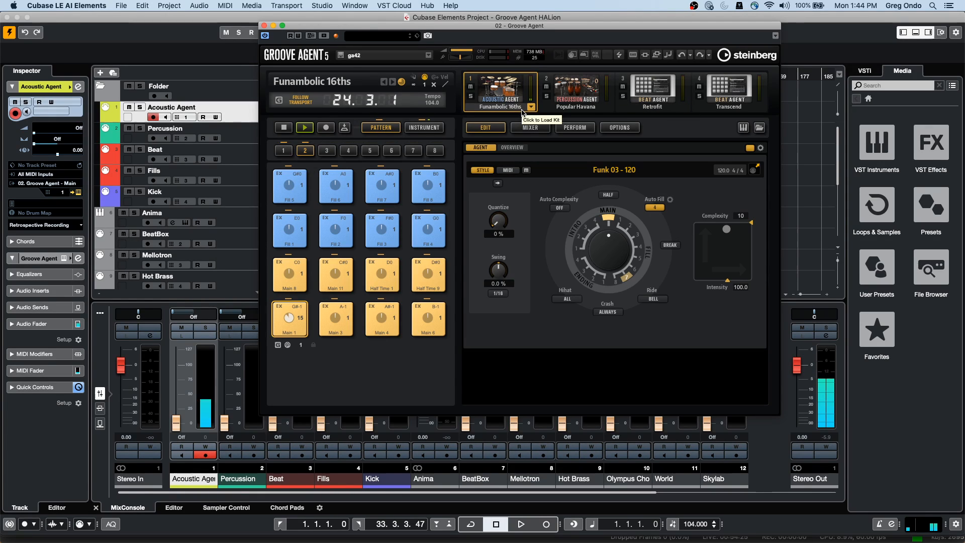
# Set Auto Complexity to 1 and toggle the Half tempo option of the playing pattern
pyautogui.click(566, 209)
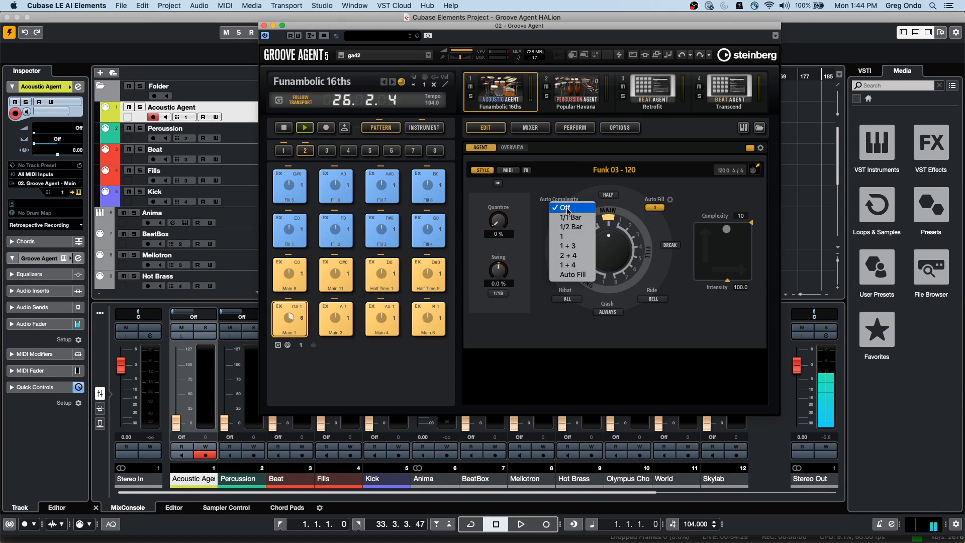
pyautogui.click(583, 236)
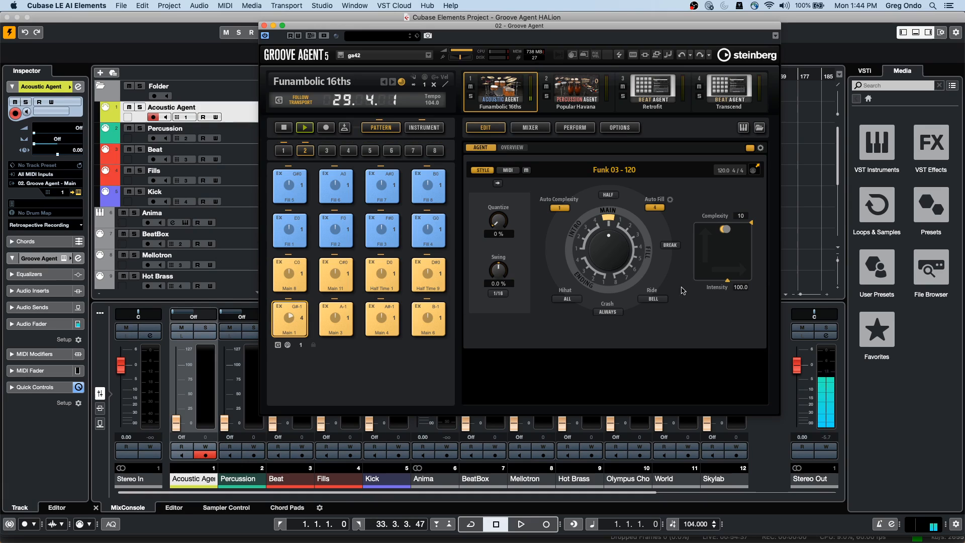
pyautogui.click(609, 195)
# Look over the kits mixer and show the instrument pads with the drum kit editor, selecting the snare to view its sound controls
pyautogui.click(531, 128)
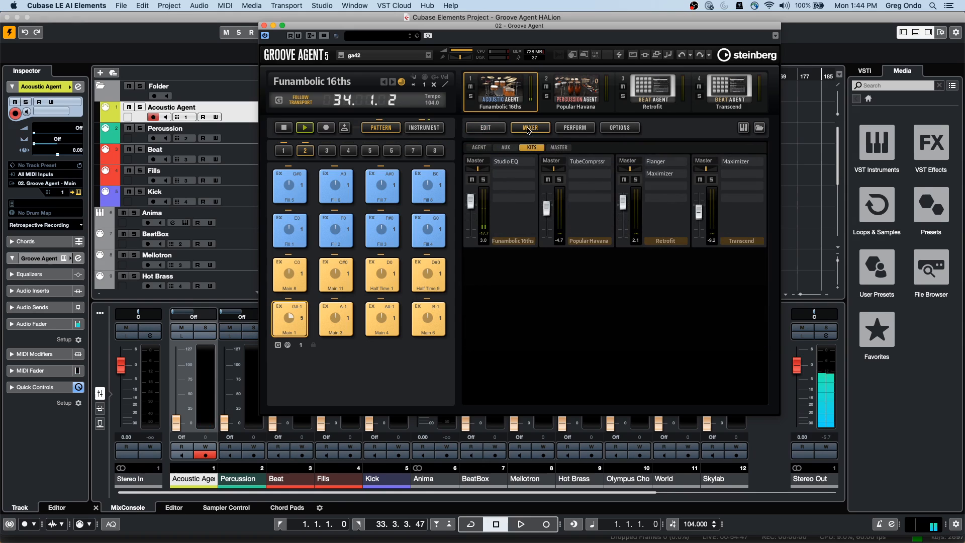
pyautogui.click(435, 129)
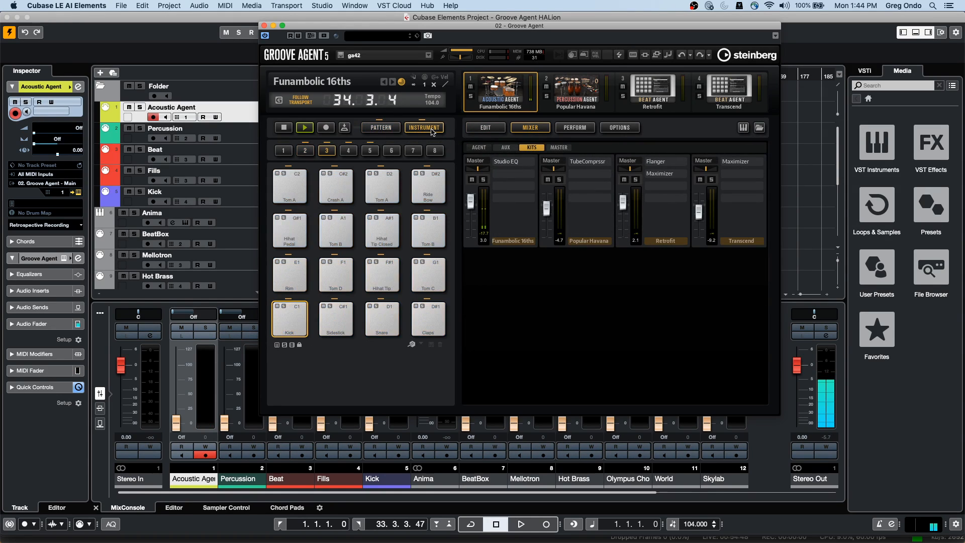
pyautogui.click(484, 130)
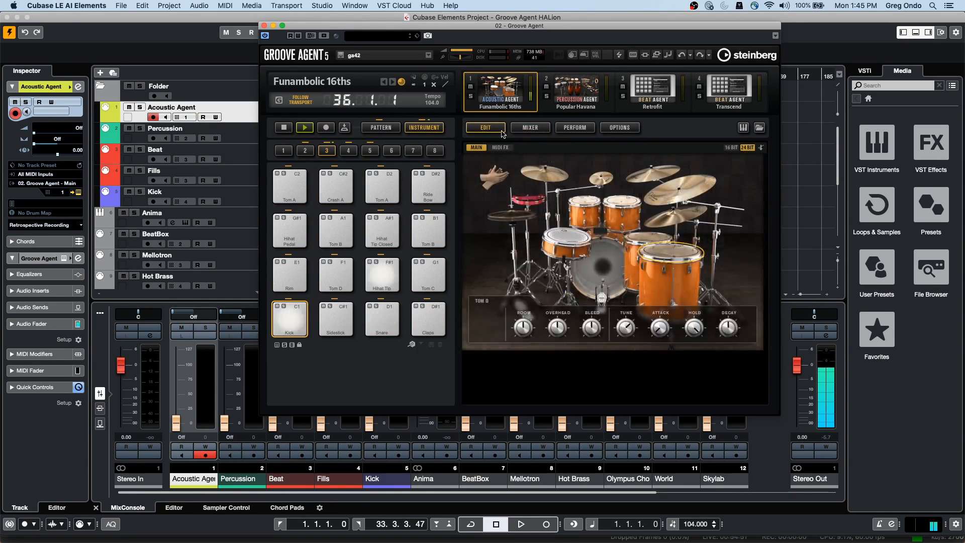
pyautogui.click(572, 239)
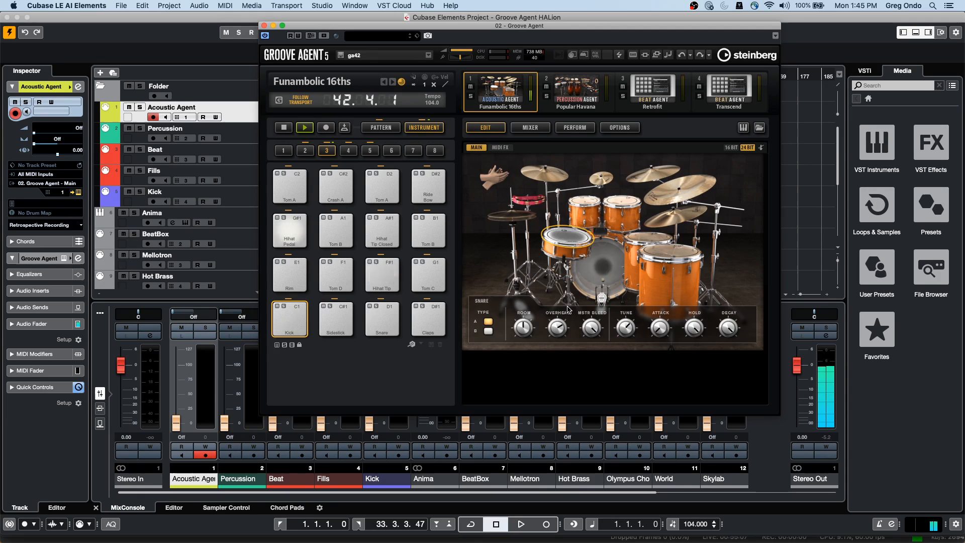
# Show the acoustic kit's group channels in the Groove Agent mixer and raise the Snare's AUX 1 send
pyautogui.click(535, 127)
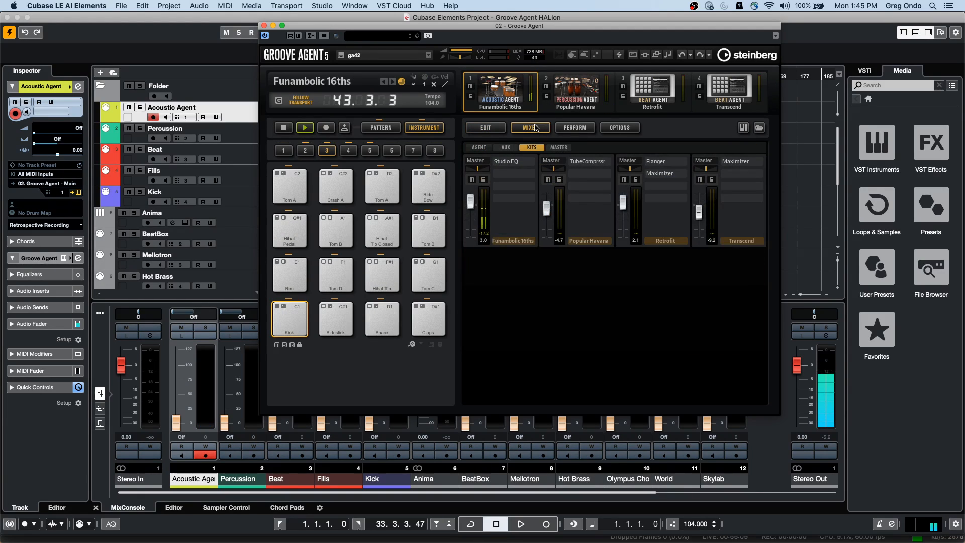
pyautogui.click(479, 147)
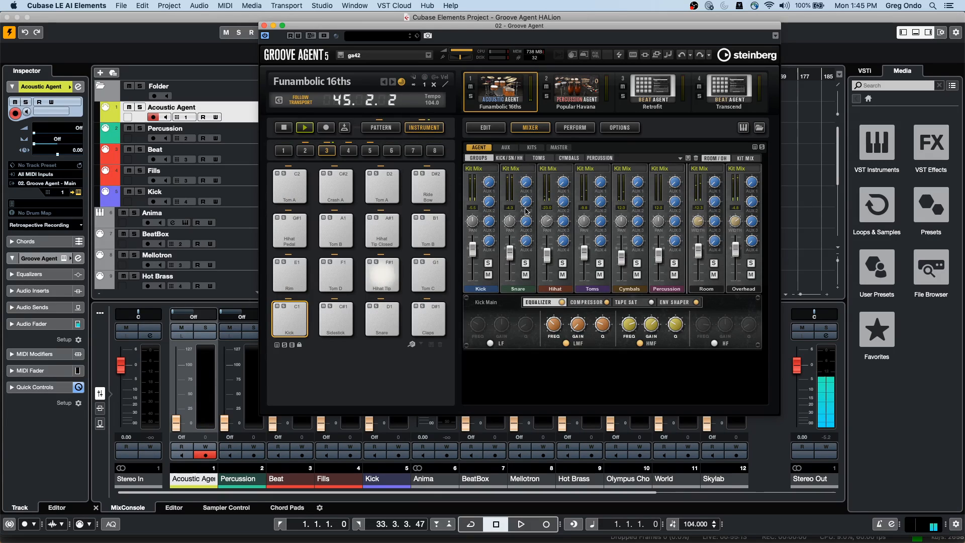
pyautogui.moveTo(526, 180); pyautogui.dragTo(536, 128)
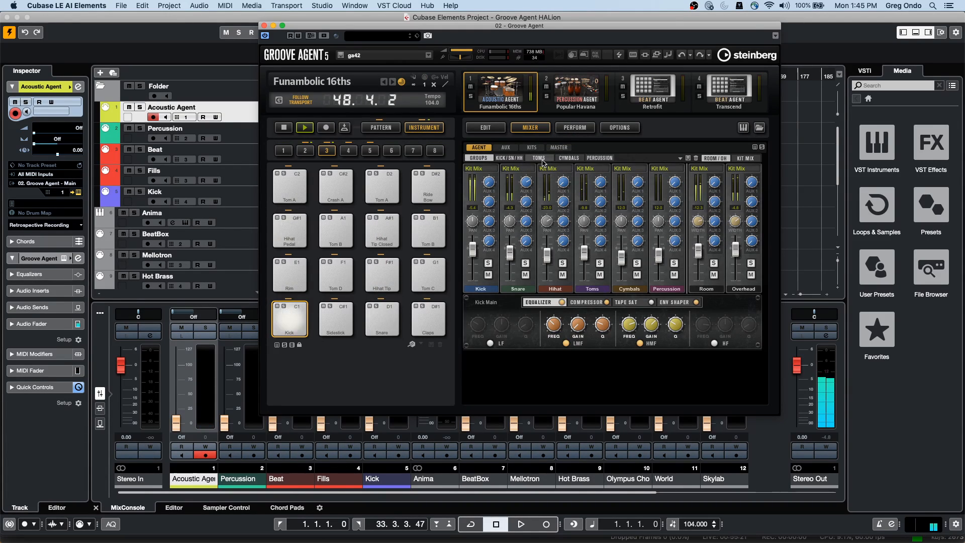
# Insert the Reverb effect in the first slot of the AUX FX 1 channel
pyautogui.click(510, 148)
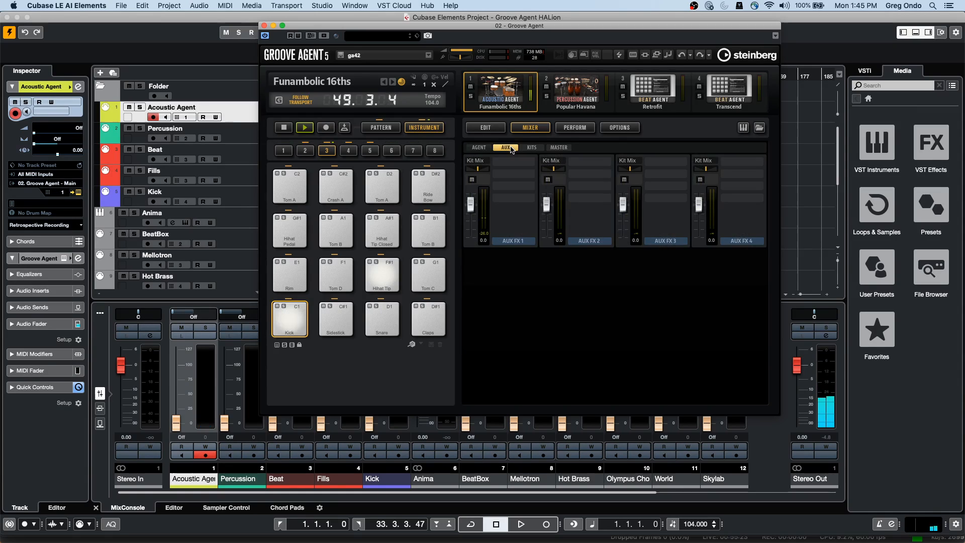
pyautogui.click(525, 162)
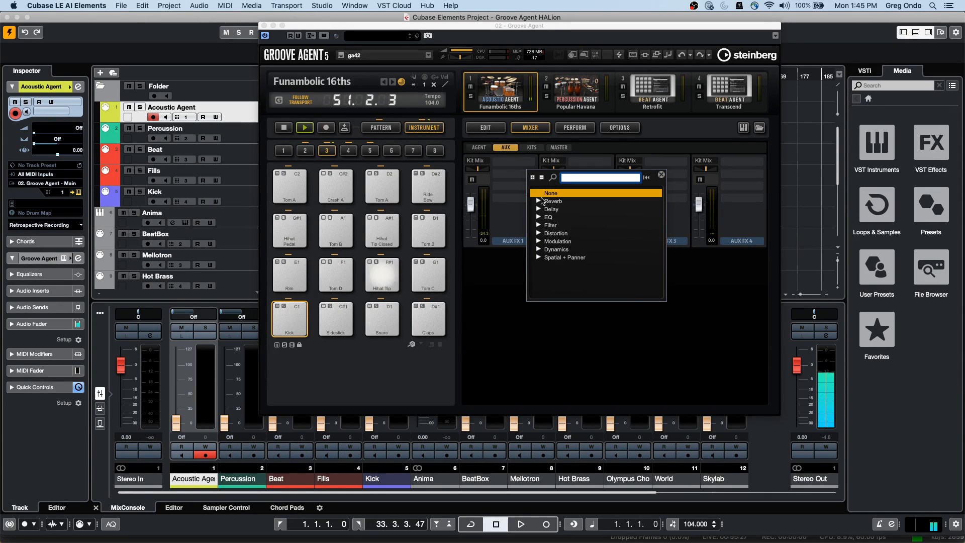
pyautogui.click(539, 202)
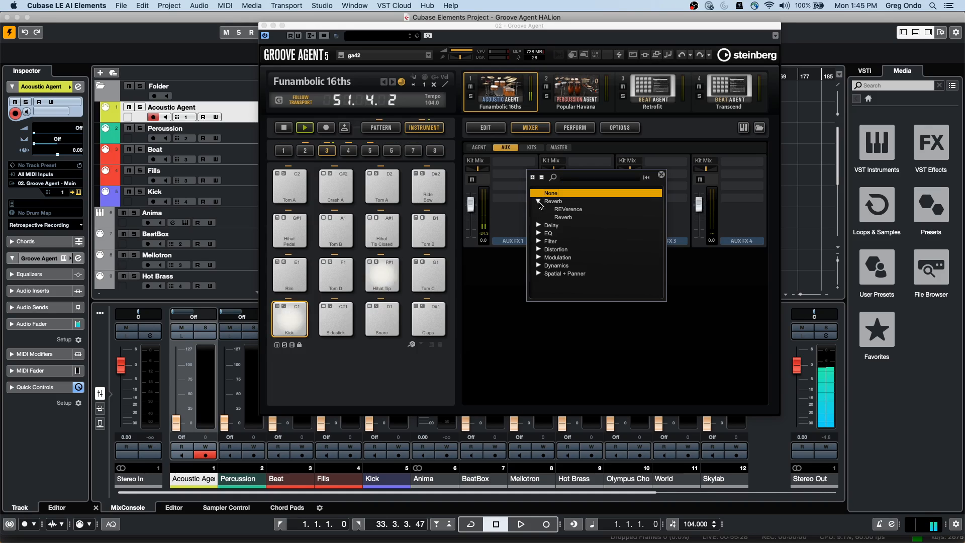
pyautogui.doubleClick(567, 218)
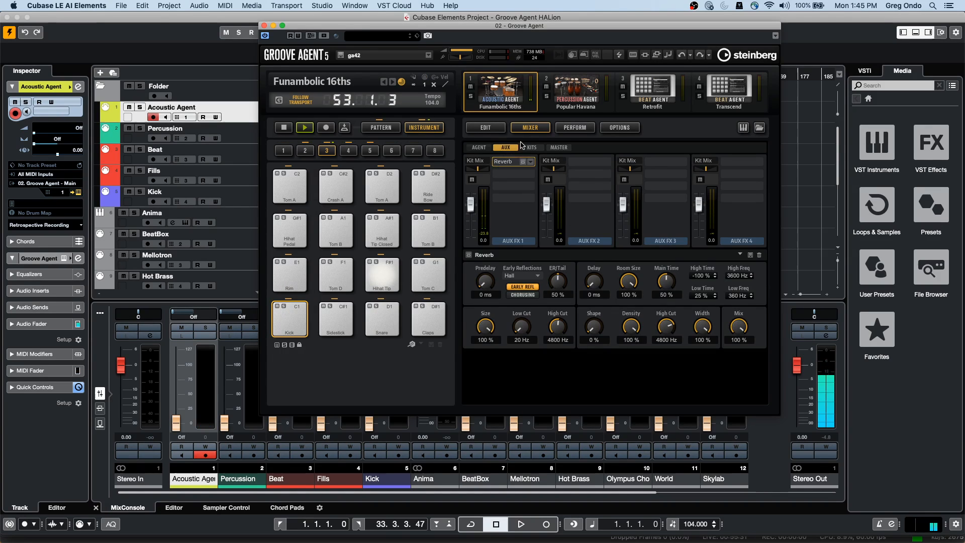
# Return to the acoustic kit's group channels in the mixer and raise the Snare fader slightly
pyautogui.click(533, 129)
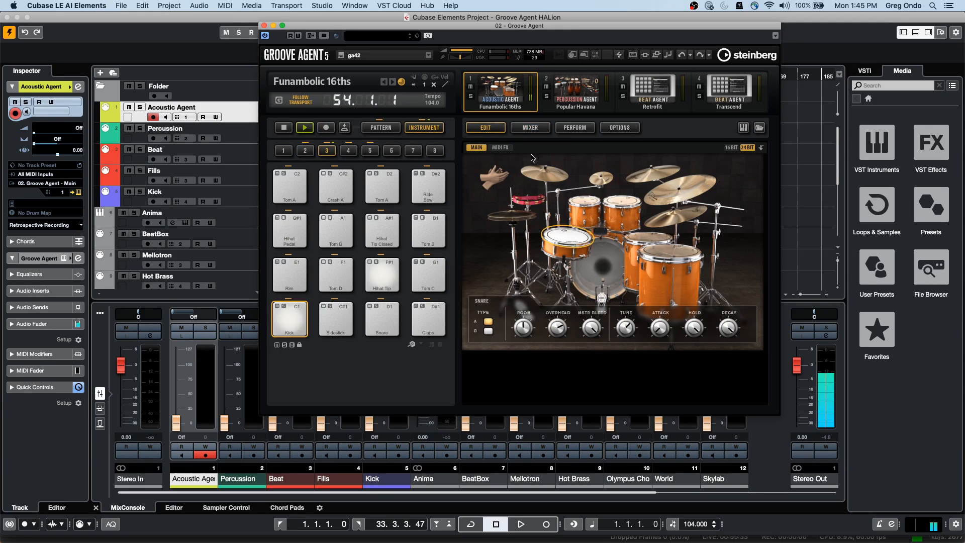
pyautogui.click(531, 127)
pyautogui.click(479, 147)
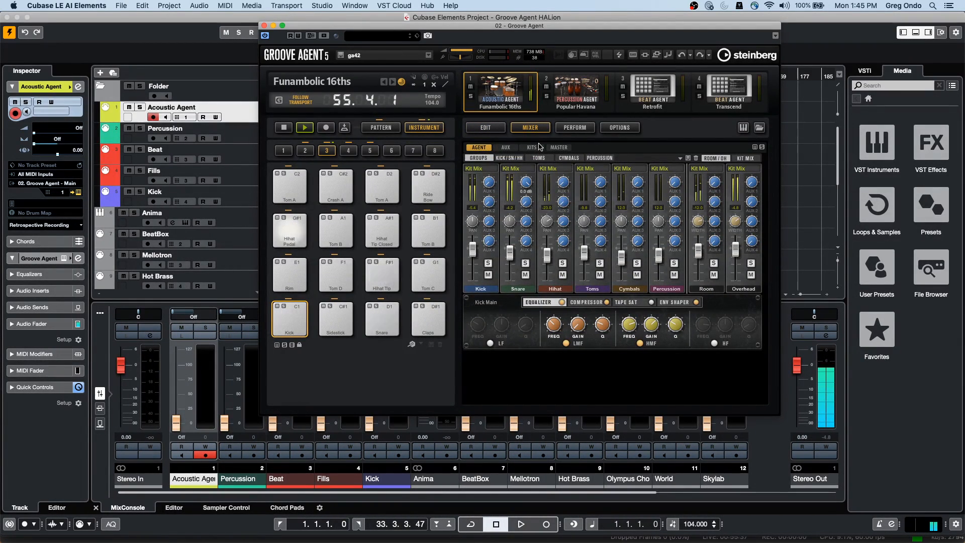
pyautogui.moveTo(510, 269); pyautogui.dragTo(509, 263)
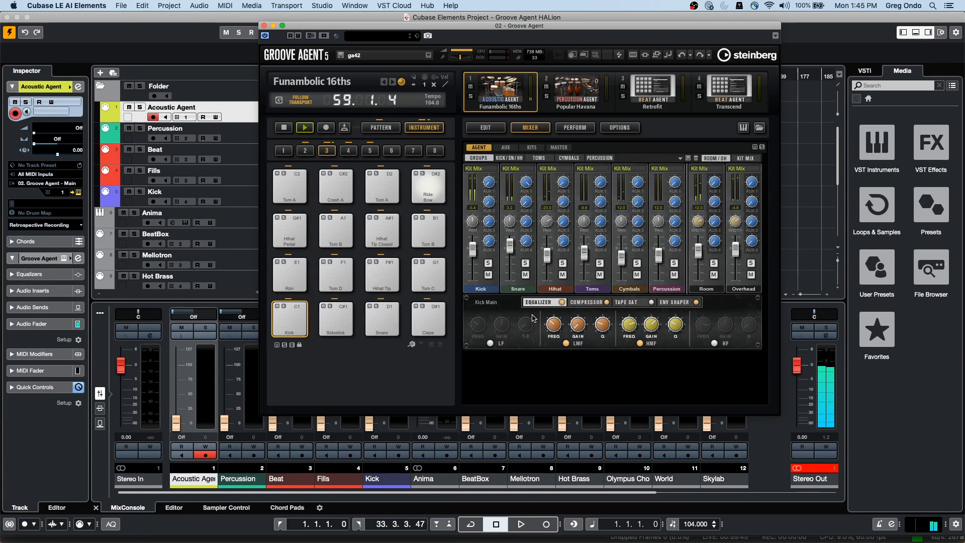
# Enable the LF and HF bands of the Kick Main equalizer and show its compressor, tape saturation and envelope shaper settings
pyautogui.click(490, 344)
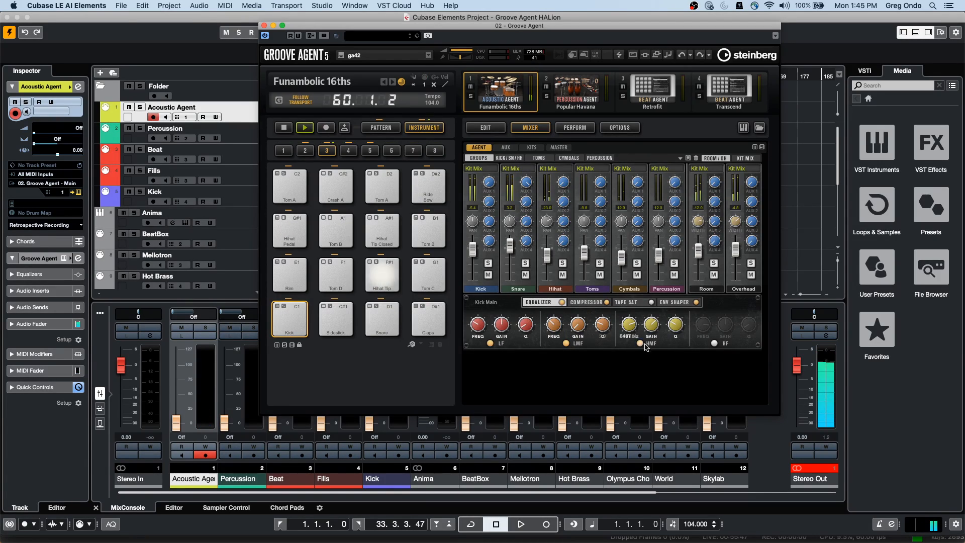
pyautogui.click(714, 343)
pyautogui.click(586, 302)
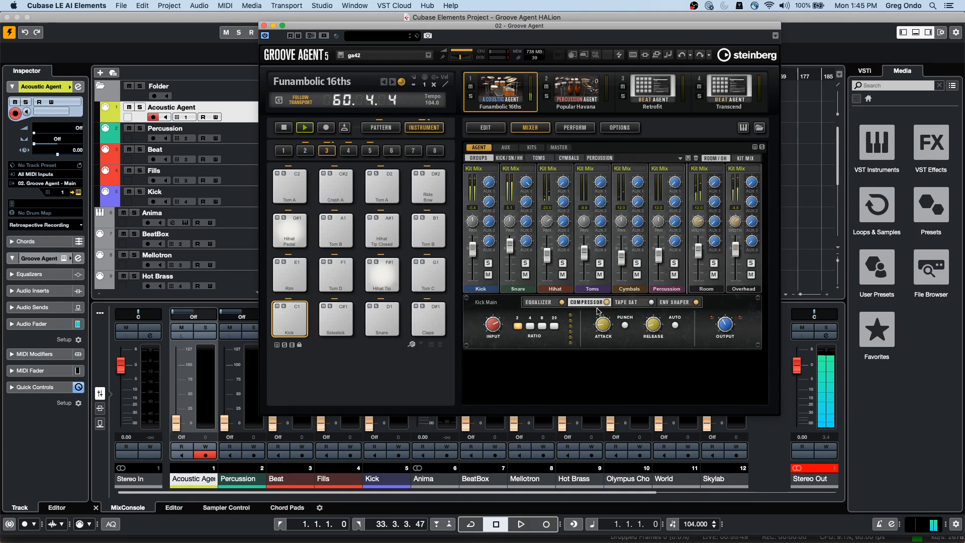
pyautogui.click(625, 302)
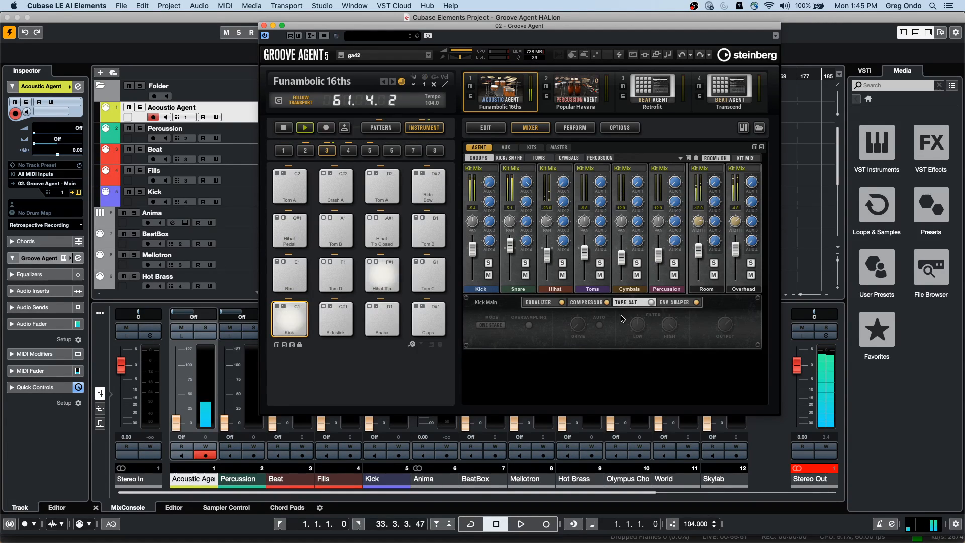
pyautogui.click(682, 302)
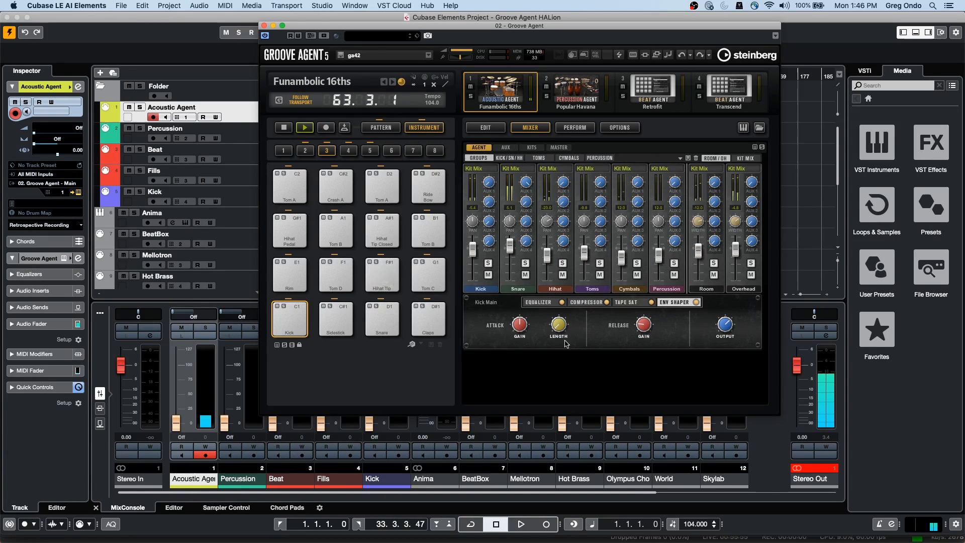
# Lower the Kick fader and bring it back up to about -3.4 dB, then view the channel's output routing choices, keeping Kit Mix
pyautogui.moveTo(473, 250)
pyautogui.mouseDown()
pyautogui.moveTo(470, 269)
pyautogui.moveTo(471, 244)
pyautogui.mouseUp()
pyautogui.click(472, 278)
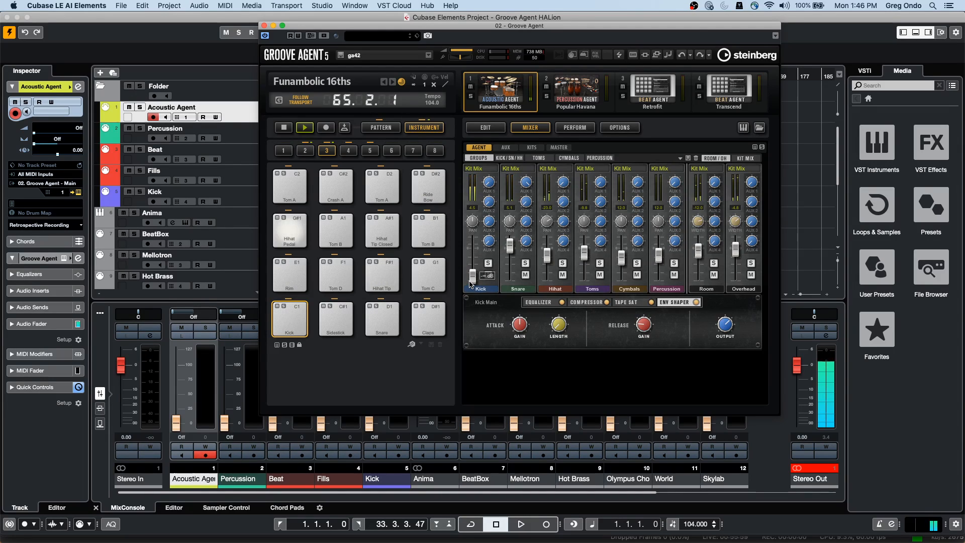
pyautogui.moveTo(473, 276); pyautogui.dragTo(475, 251)
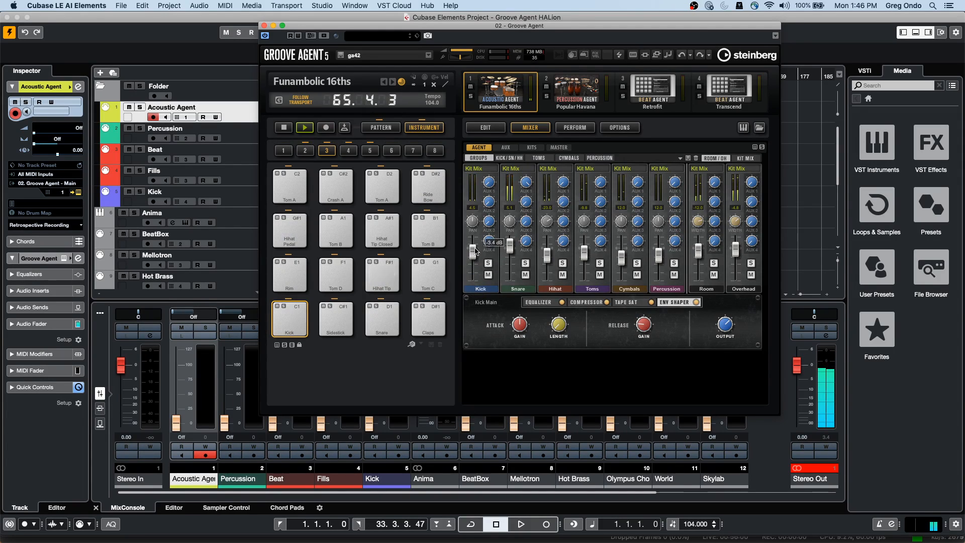
pyautogui.click(474, 169)
pyautogui.click(475, 170)
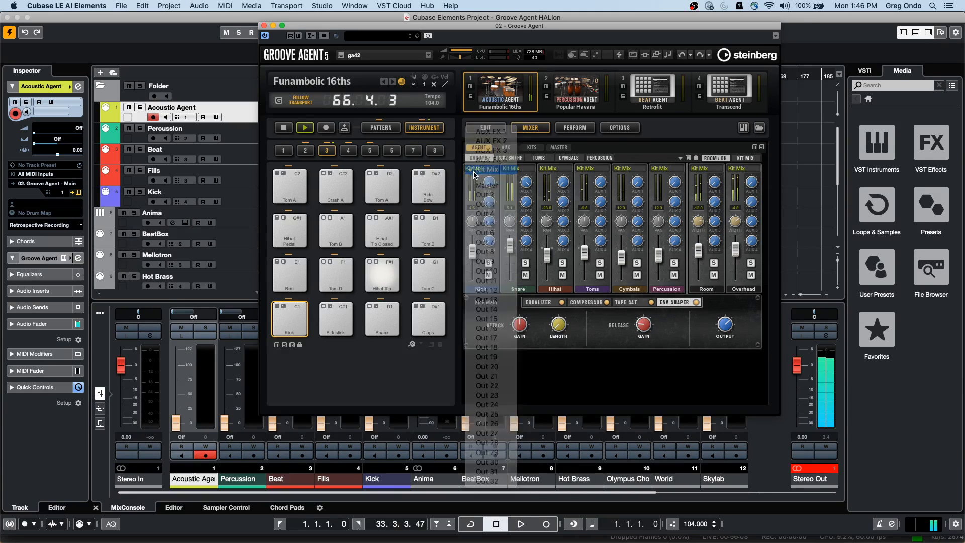
pyautogui.click(473, 185)
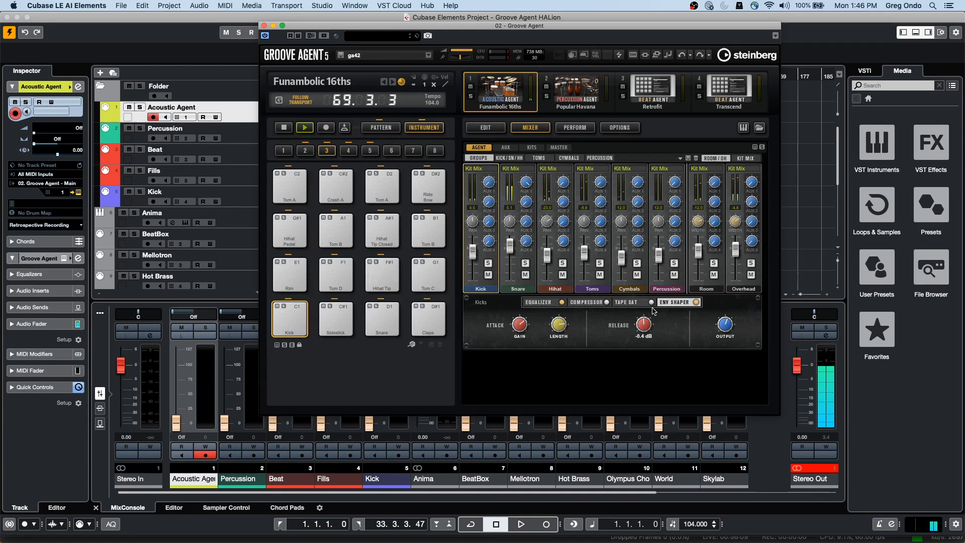
# Adjust the output, attack gain and release gain of the Kicks envelope shaper
pyautogui.moveTo(727, 325); pyautogui.dragTo(726, 301)
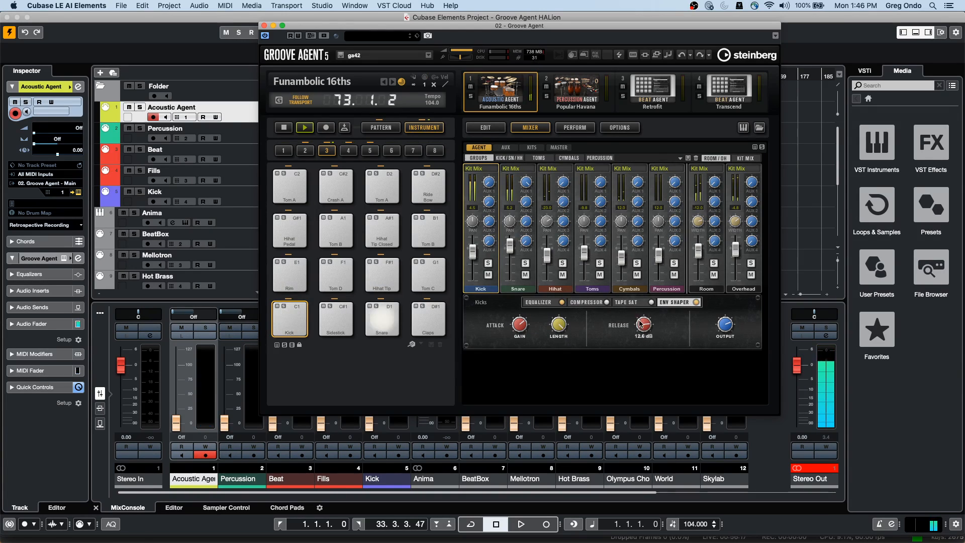
pyautogui.moveTo(529, 308); pyautogui.dragTo(530, 334)
pyautogui.moveTo(643, 324); pyautogui.dragTo(642, 351)
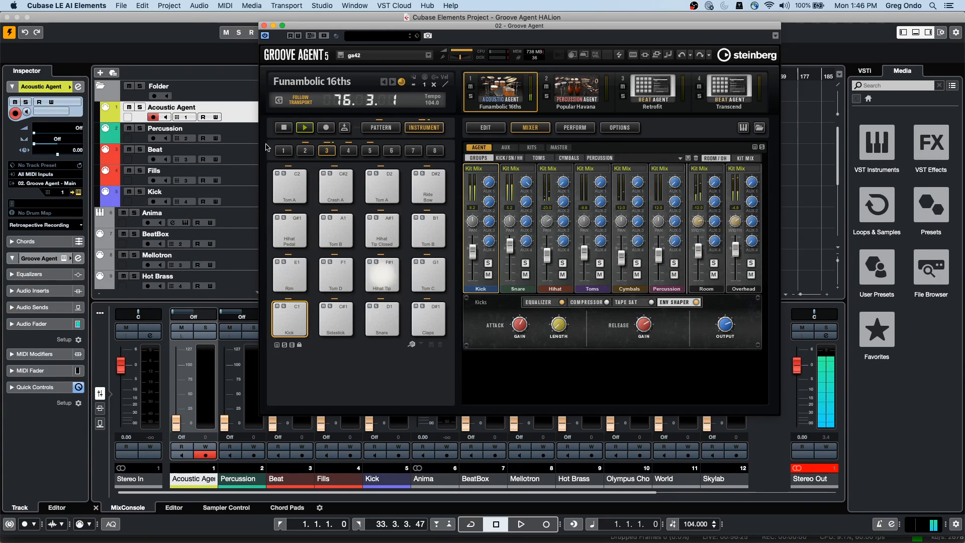
# Select the Popular Havana percussion kit, start its pattern and show its instrument pads with the percussion editor
pyautogui.click(568, 89)
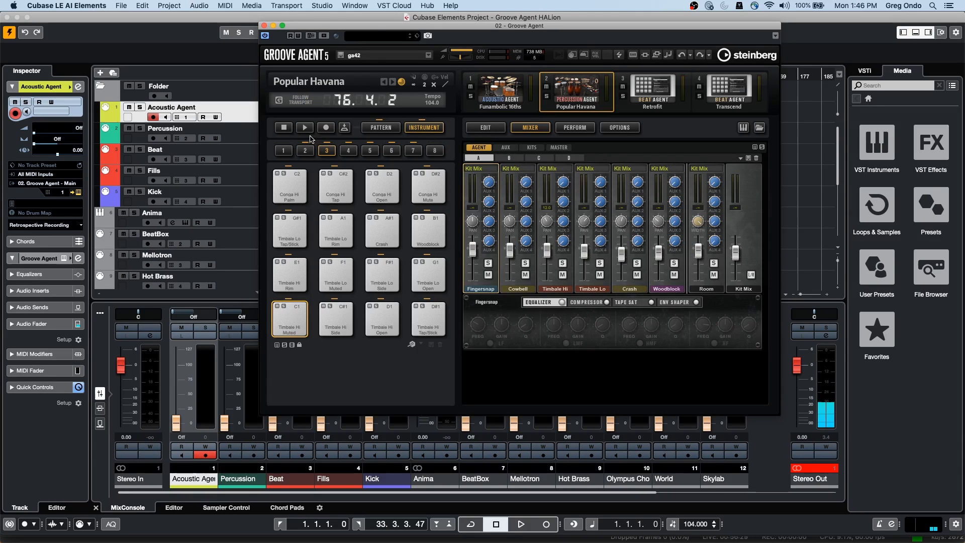
pyautogui.click(309, 133)
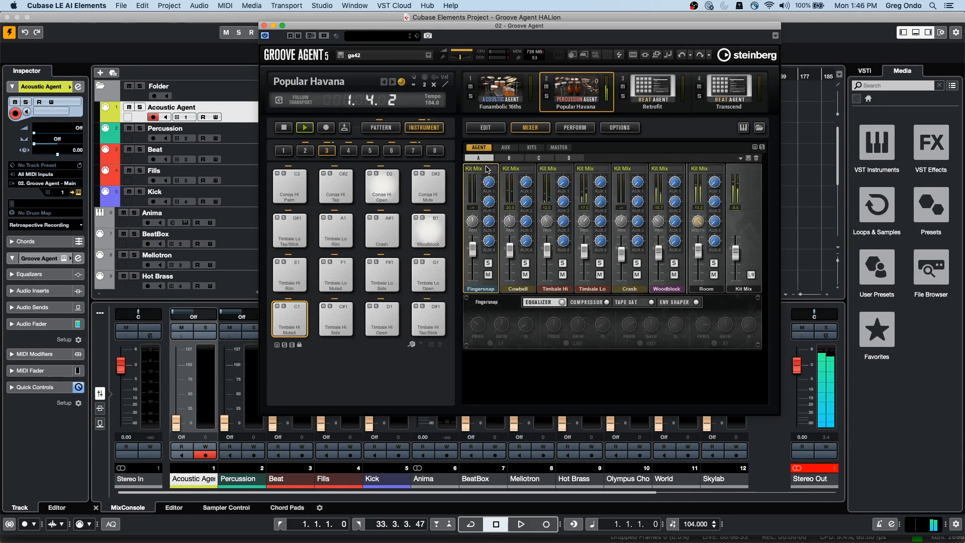
pyautogui.click(388, 132)
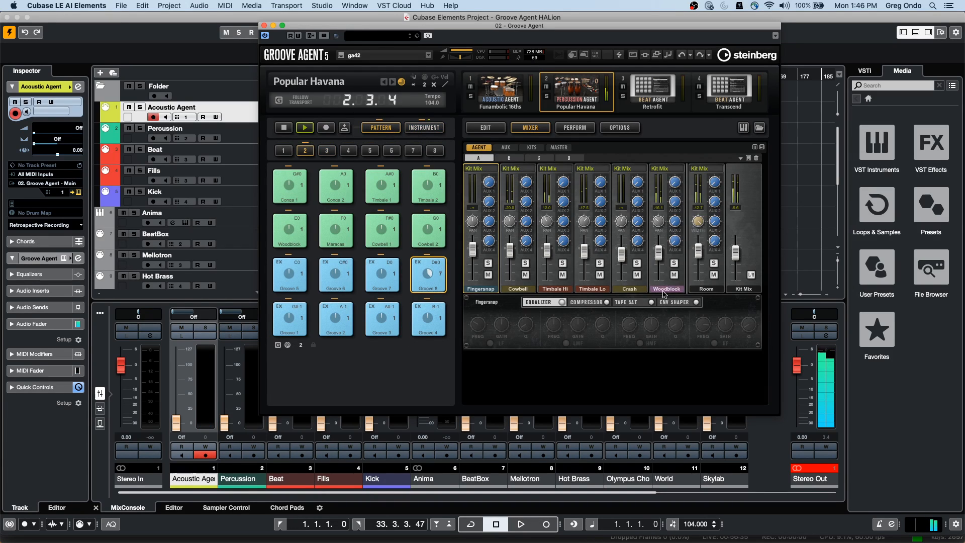
pyautogui.click(435, 129)
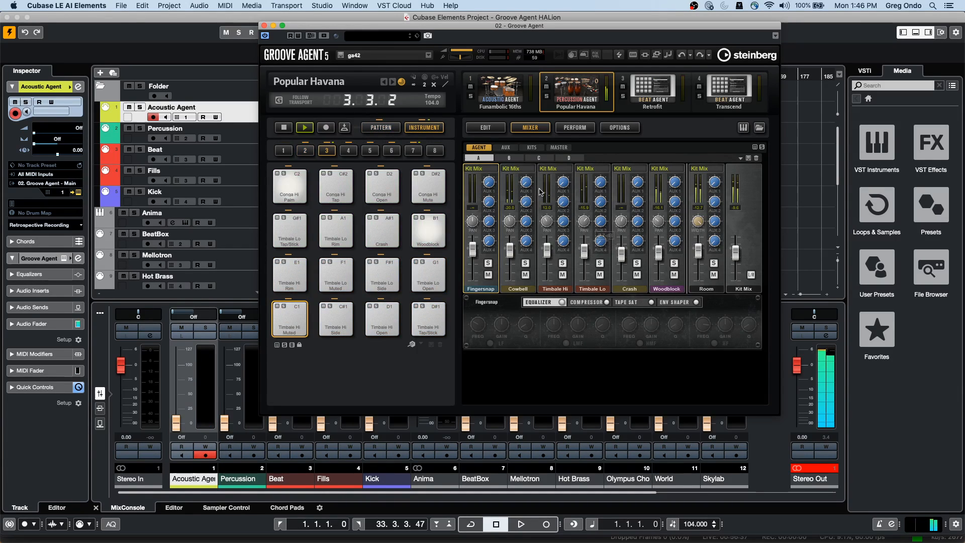
pyautogui.click(491, 130)
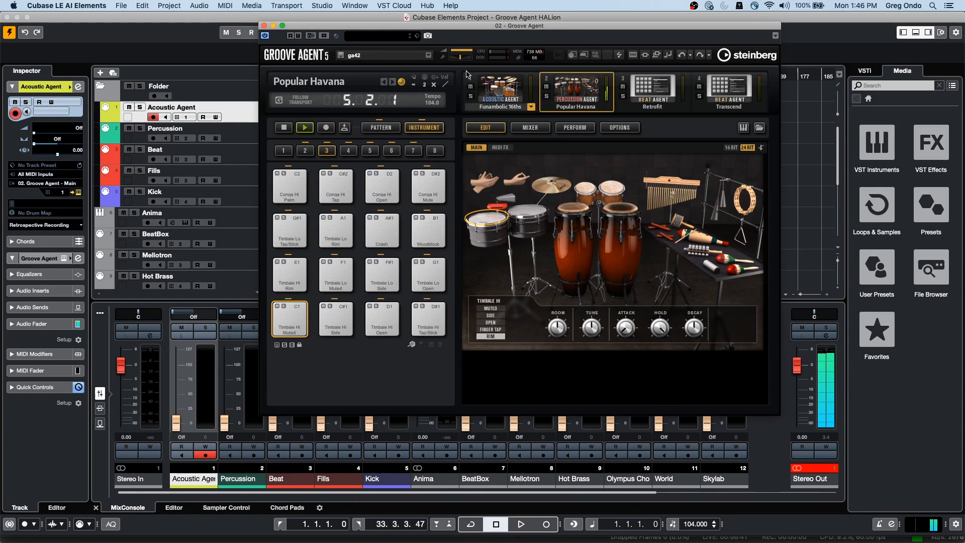
# Lower Groove Agent's master volume and stop the pattern playback
pyautogui.moveTo(469, 52); pyautogui.dragTo(464, 52)
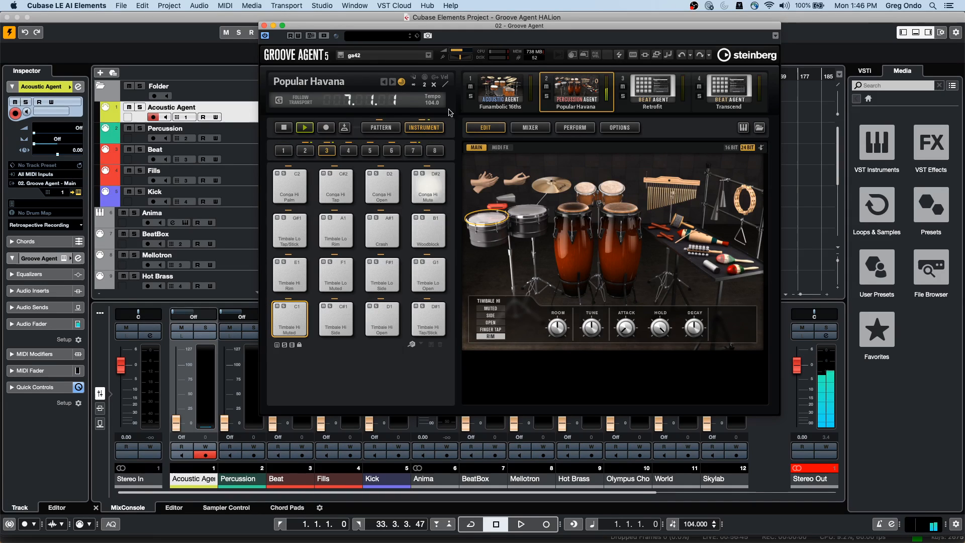
pyautogui.click(284, 127)
# Audition individual percussion instruments in the Popular Havana kit, including the low bongo, chimes, claps and woodblock
pyautogui.click(611, 190)
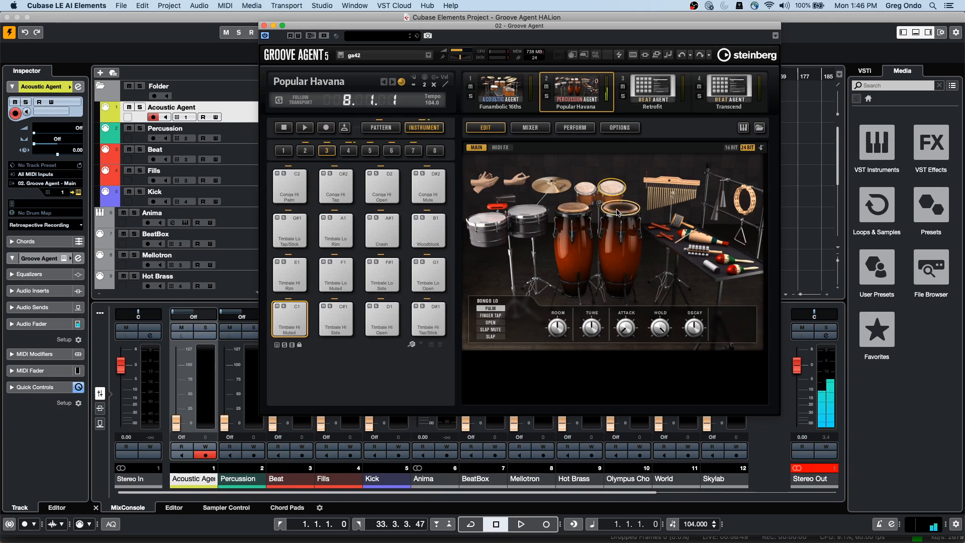
pyautogui.click(666, 191)
pyautogui.click(701, 246)
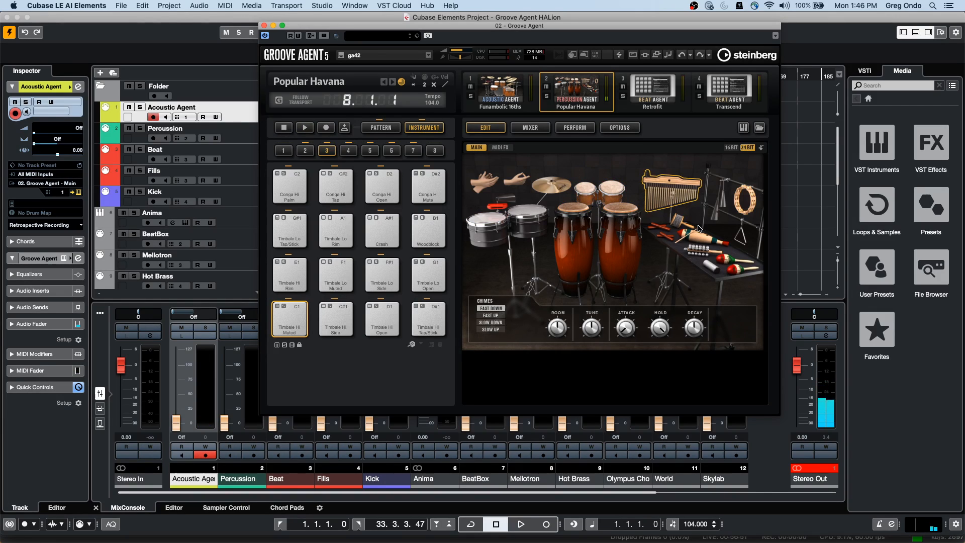
pyautogui.click(704, 253)
pyautogui.click(703, 231)
pyautogui.click(526, 207)
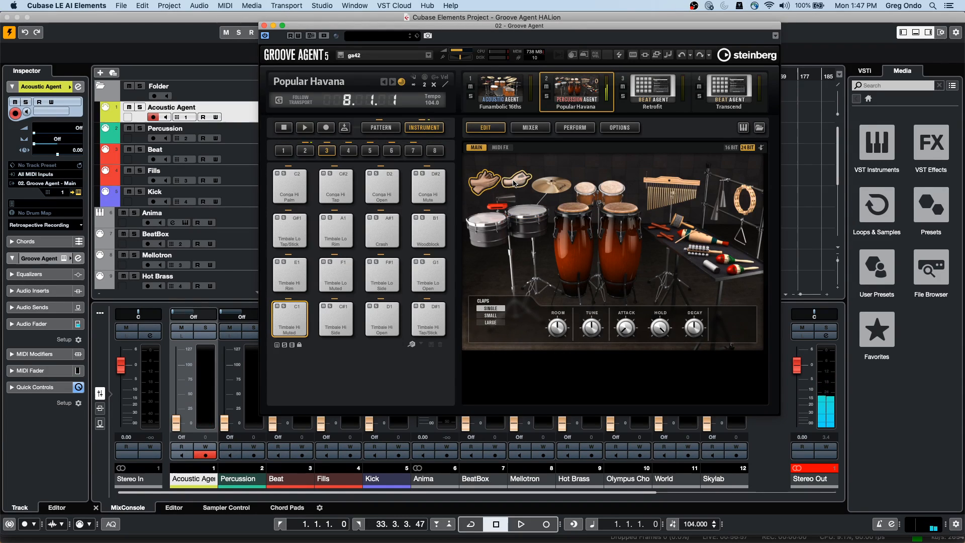
pyautogui.click(496, 207)
pyautogui.click(506, 199)
pyautogui.click(496, 207)
pyautogui.click(485, 228)
pyautogui.click(502, 206)
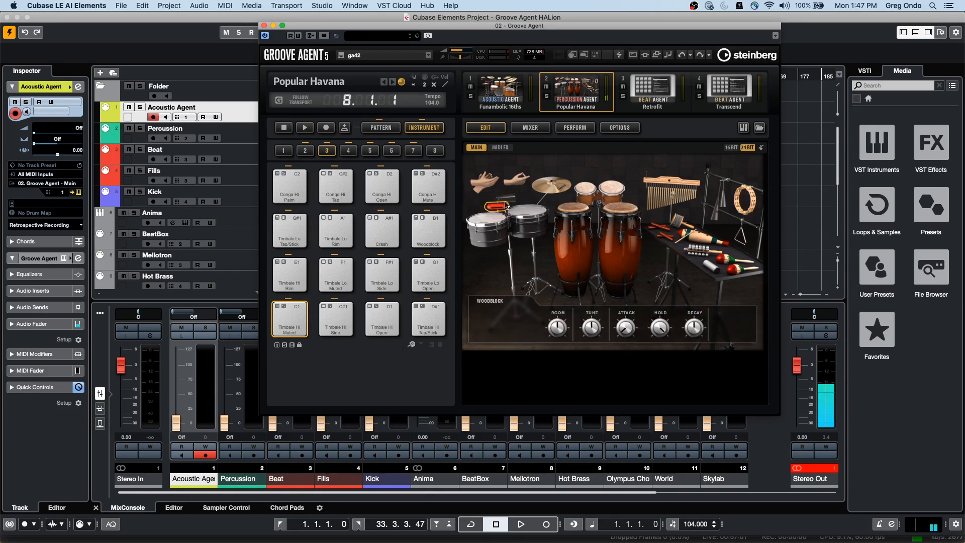
# Show Popular Havana's pattern settings during project playback and compare them with those of the Funambolic 16ths kit
pyautogui.click(379, 128)
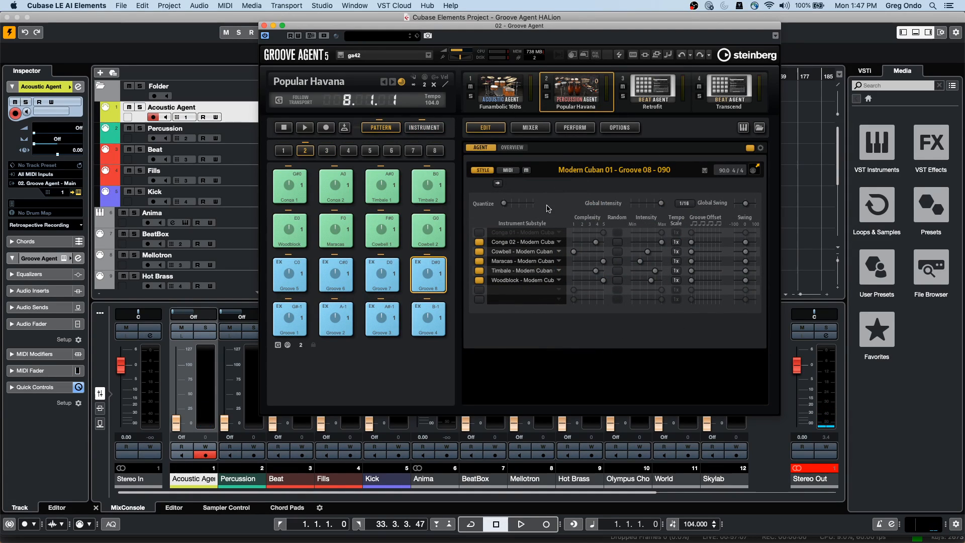
pyautogui.press('space')
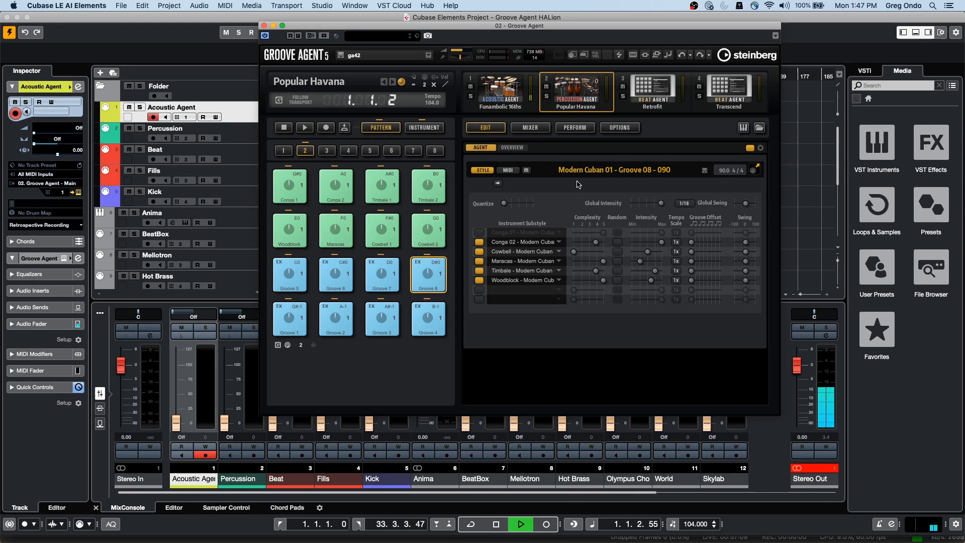
pyautogui.press('space')
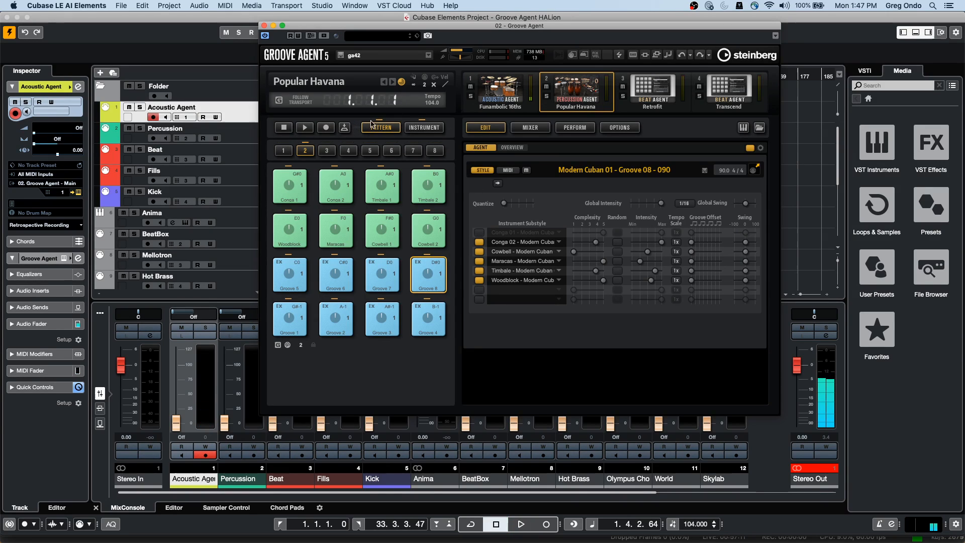
pyautogui.press('space')
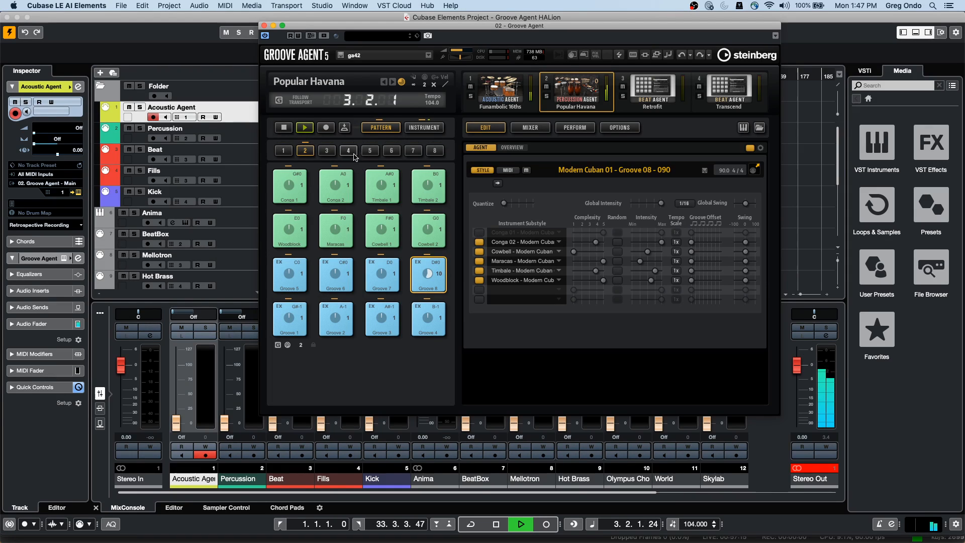
pyautogui.click(499, 93)
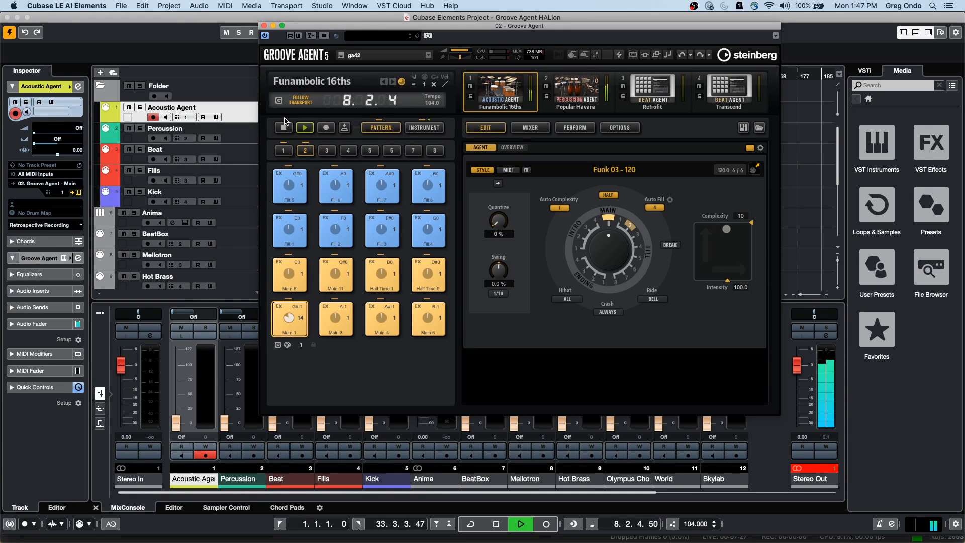
pyautogui.click(573, 93)
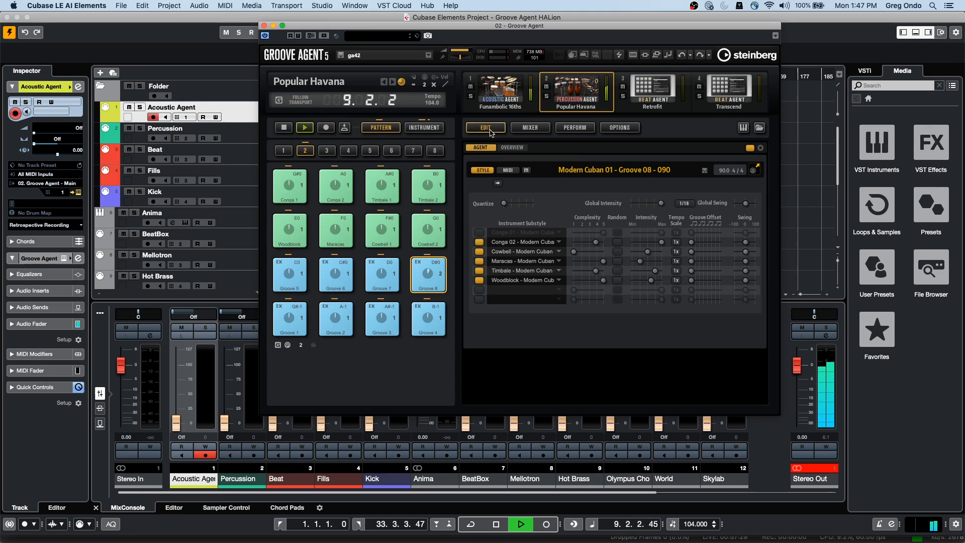
# Set the complexity of Conga 02 to 5 and Cowbell to 4, and switch off every instrument substyle except Cowbell
pyautogui.moveTo(599, 246); pyautogui.dragTo(603, 246)
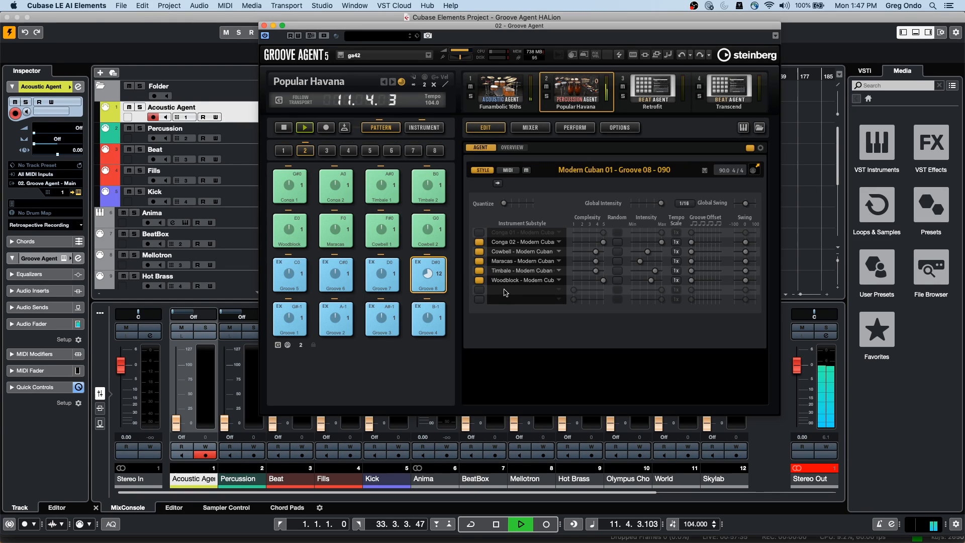
pyautogui.click(479, 281)
pyautogui.click(479, 270)
pyautogui.click(479, 261)
pyautogui.click(480, 242)
pyautogui.click(479, 251)
pyautogui.click(479, 251)
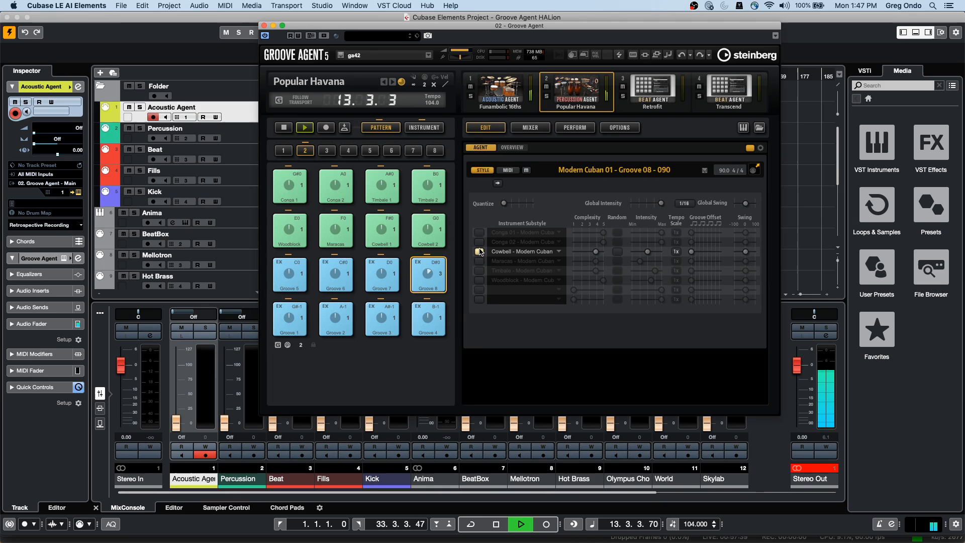
# Switch on the Conga 02 and Conga 01 substyles and lower the intensity of Conga 01 slightly
pyautogui.click(480, 241)
pyautogui.click(480, 232)
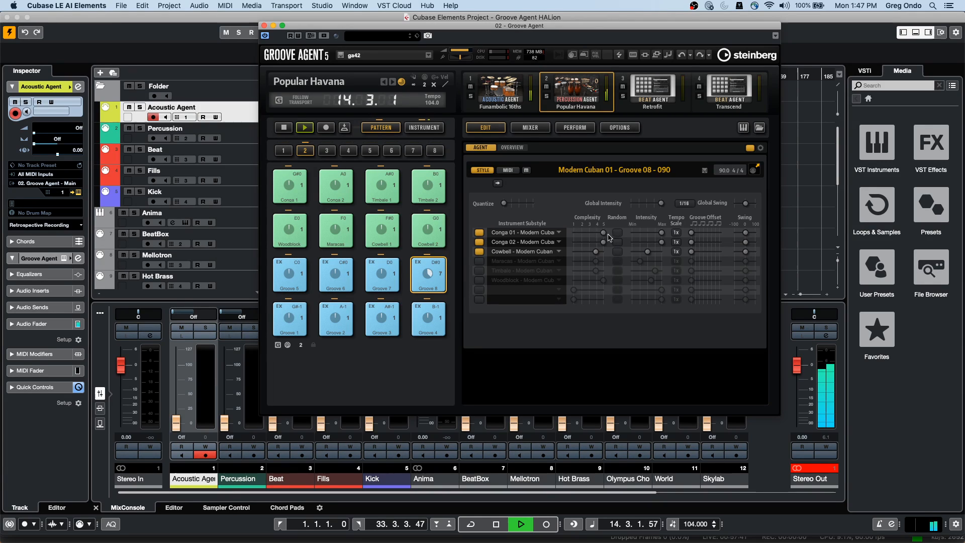
pyautogui.moveTo(662, 233); pyautogui.dragTo(654, 240)
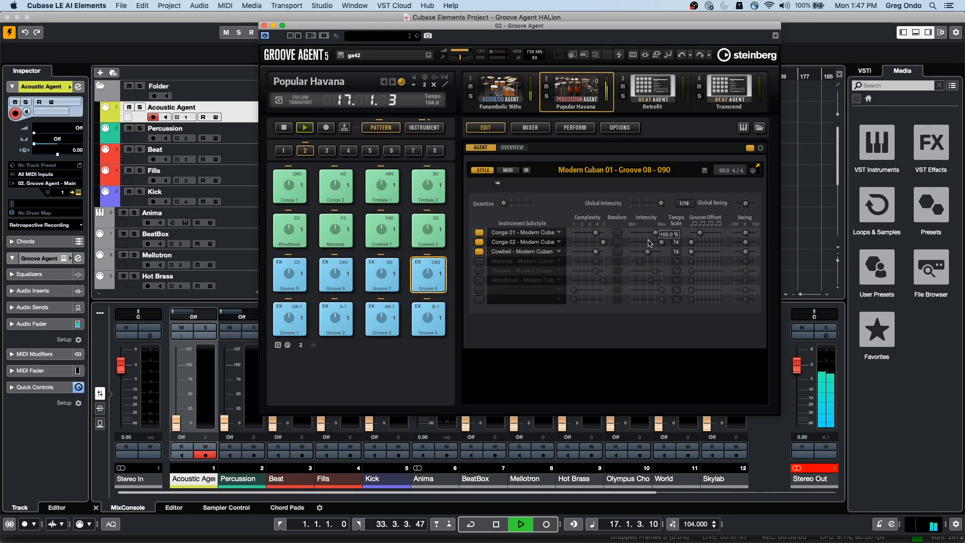
# Switch on the Maracas substyle and look over its alternative styles, keeping Maracas - Modern Cuban 01
pyautogui.click(479, 261)
pyautogui.click(501, 262)
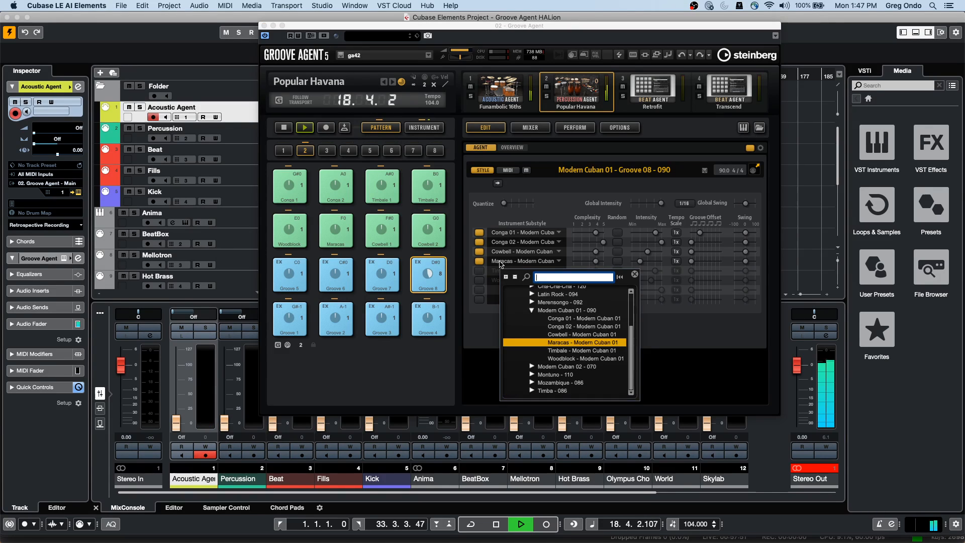
pyautogui.click(709, 272)
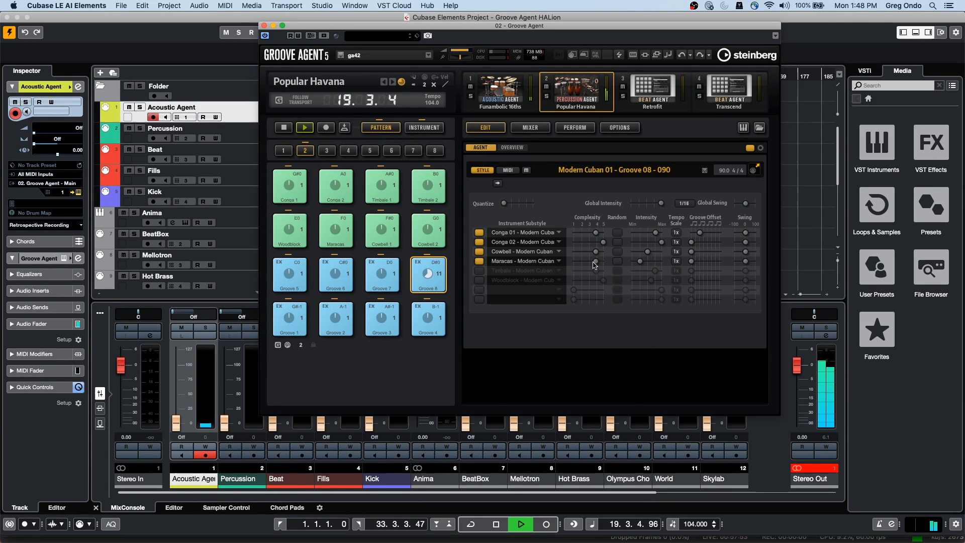
# Raise the intensity of the Maracas substyle slightly and stop the Popular Havana pattern
pyautogui.moveTo(596, 262); pyautogui.dragTo(646, 261)
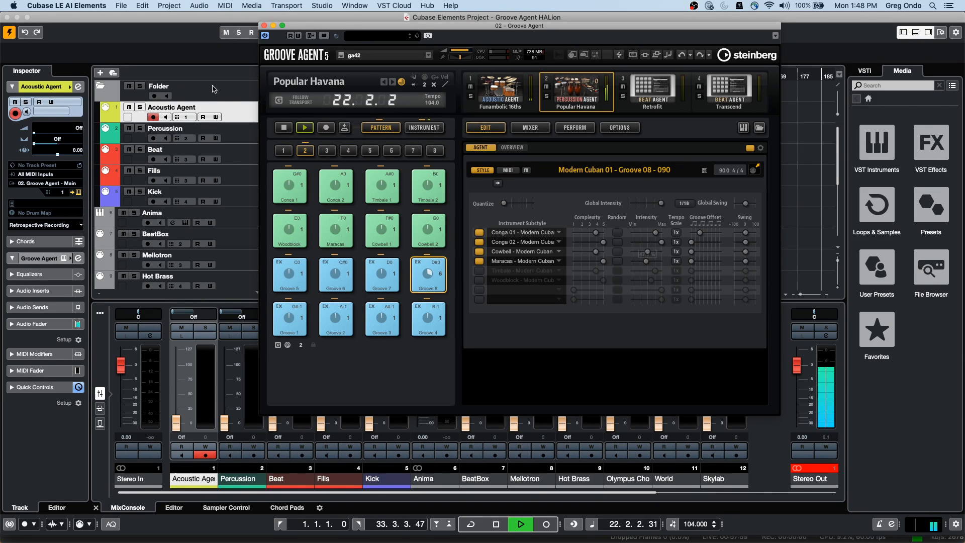
pyautogui.click(283, 127)
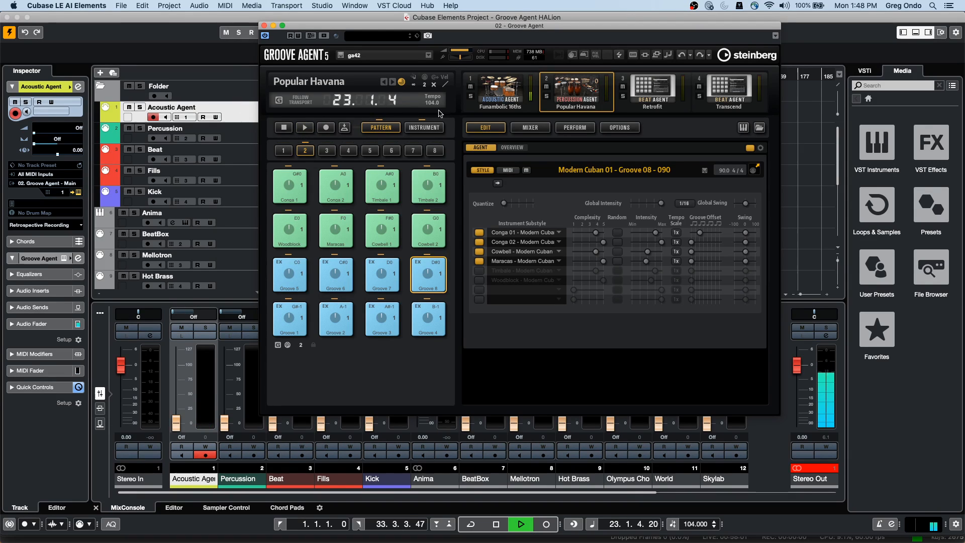
# Play the Fill 01 pattern of the Retrofit Beat Agent kit and lower Groove Agent's overall output volume
pyautogui.click(491, 90)
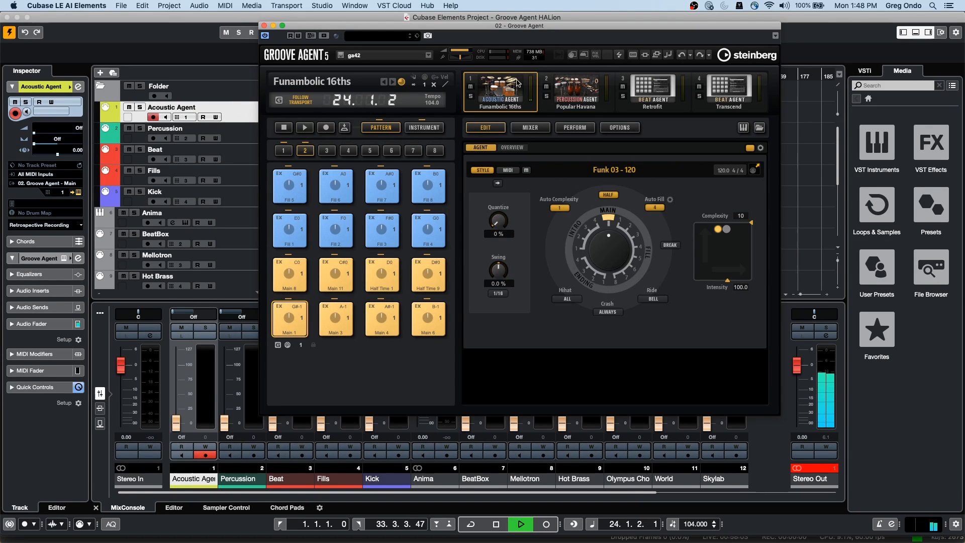
pyautogui.click(661, 95)
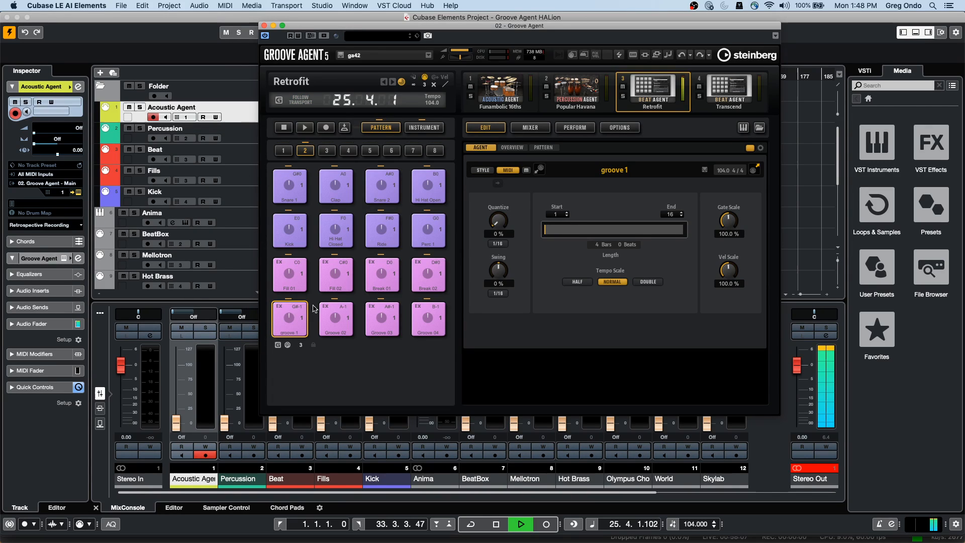
pyautogui.click(297, 280)
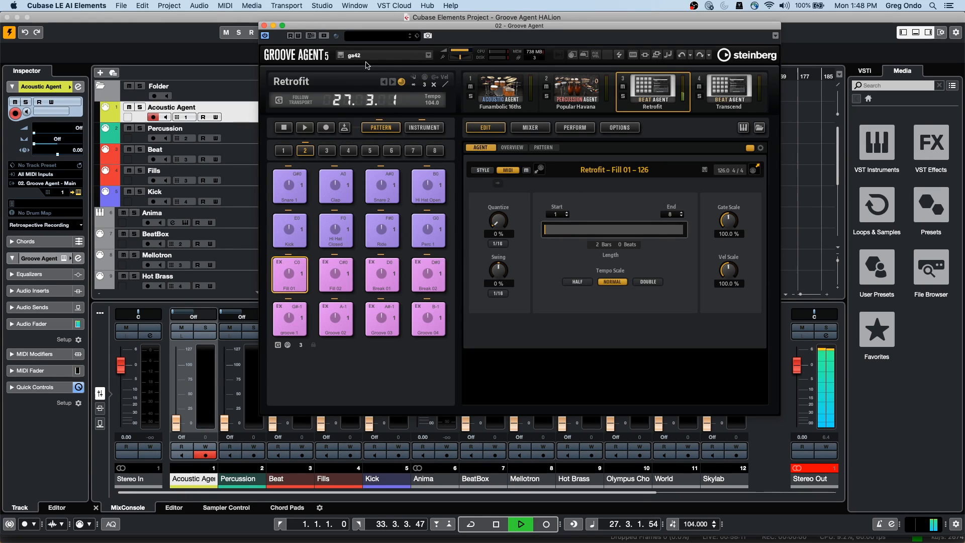
pyautogui.click(304, 127)
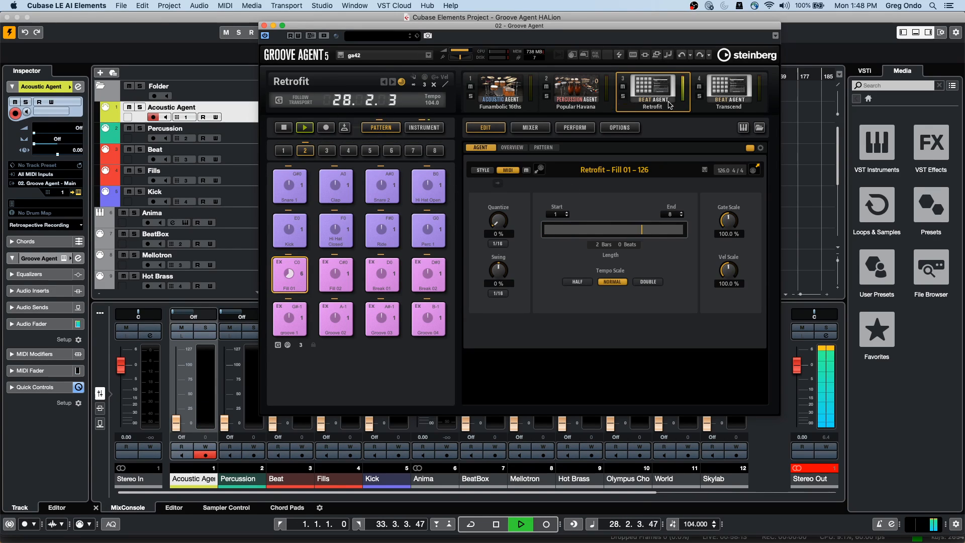
pyautogui.moveTo(461, 51); pyautogui.dragTo(459, 54)
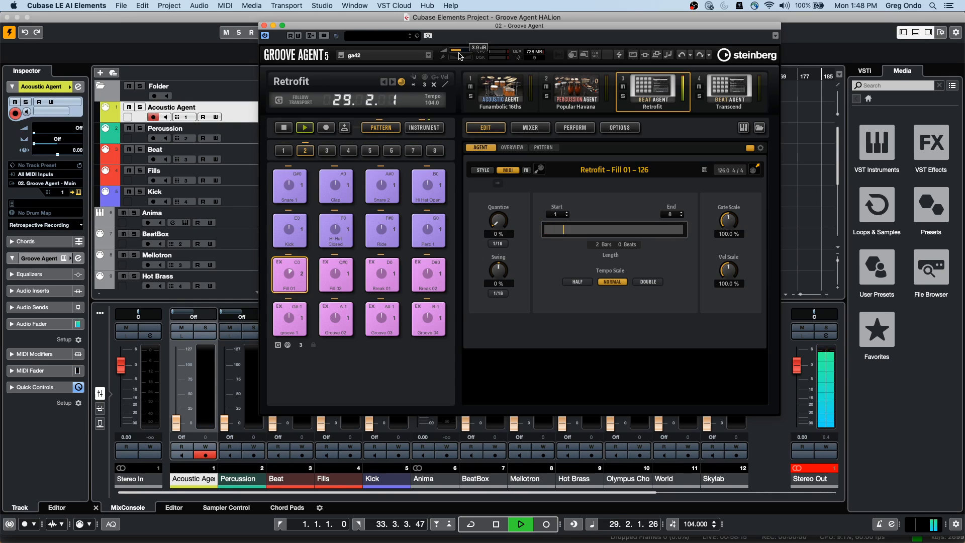
# Set the Retrofit Kick instrument's volume to 6.2 dB and its coarse tuning to 2 semitones
pyautogui.click(424, 128)
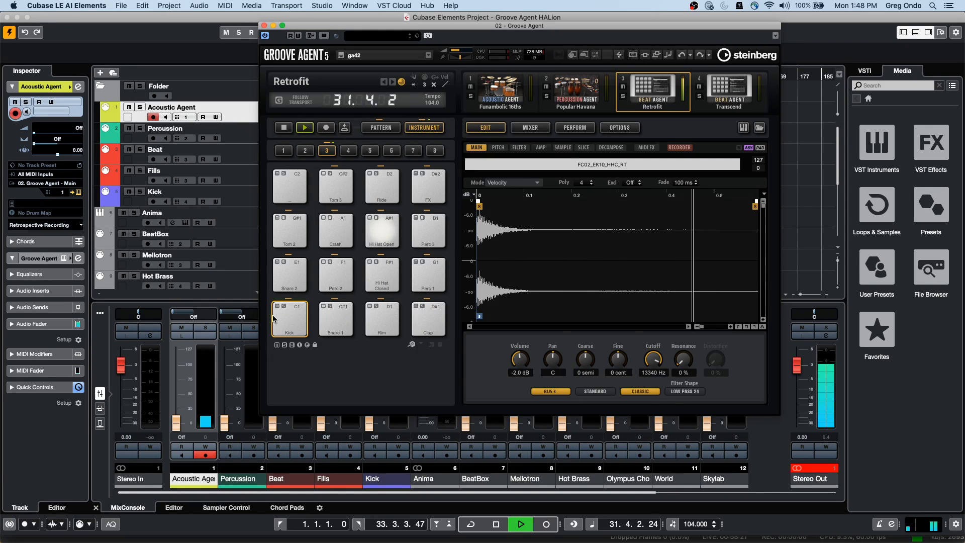
pyautogui.moveTo(521, 359); pyautogui.dragTo(528, 336)
pyautogui.moveTo(584, 358)
pyautogui.mouseDown()
pyautogui.moveTo(577, 378)
pyautogui.moveTo(579, 353)
pyautogui.mouseUp()
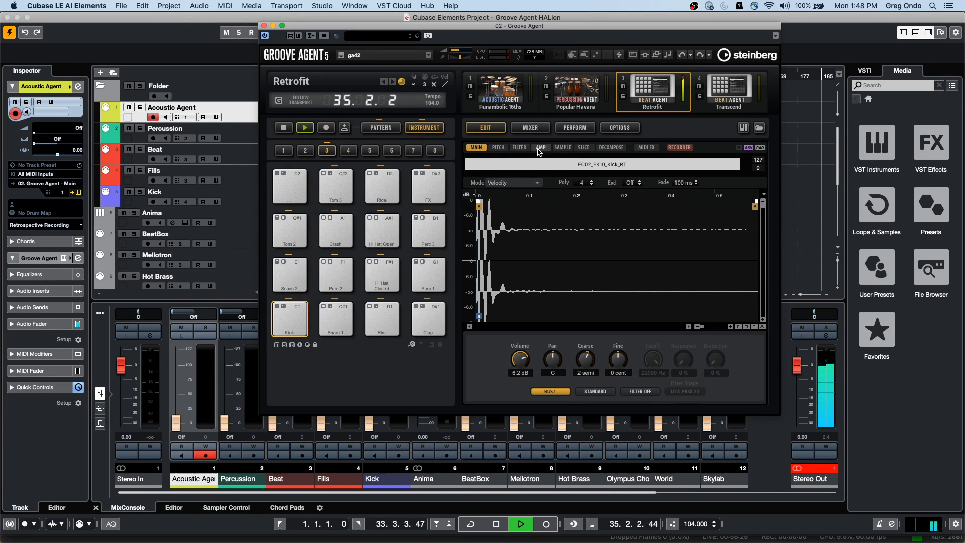
# Set the Kick's pitch envelope amount to 51.26 and shape the envelope with an early dip rising to 86 % at 247 ms
pyautogui.click(498, 147)
pyautogui.moveTo(651, 360); pyautogui.dragTo(652, 347)
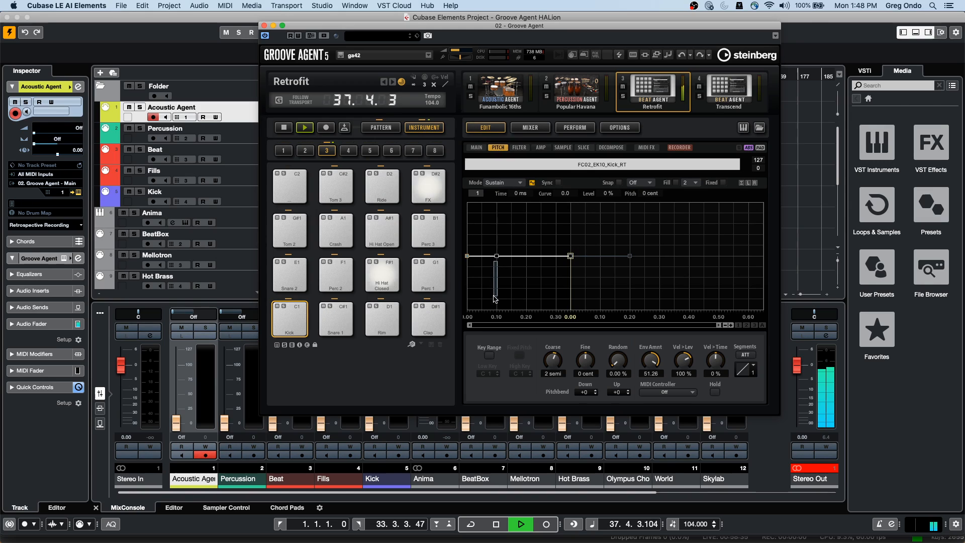
pyautogui.moveTo(497, 256); pyautogui.dragTo(486, 296)
pyautogui.moveTo(560, 257); pyautogui.dragTo(560, 209)
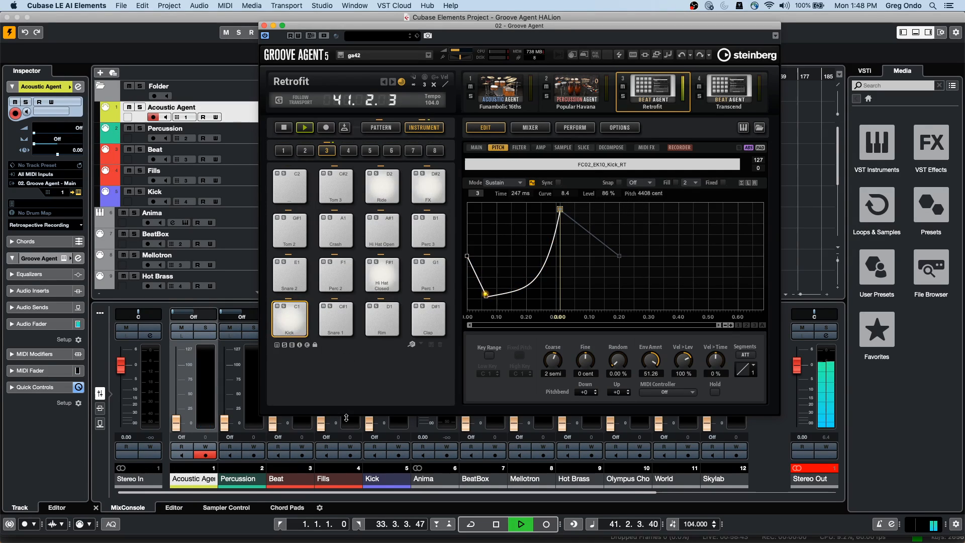
# Stop project playback and give the Snare 1 pad a Classic filter with a cutoff of 18861 Hz and 72 % resonance
pyautogui.click(435, 322)
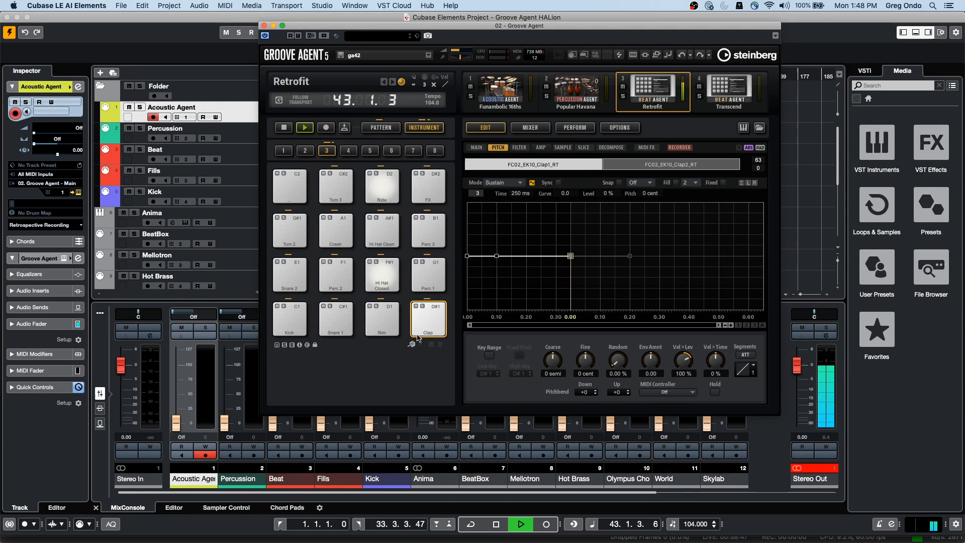
pyautogui.click(336, 319)
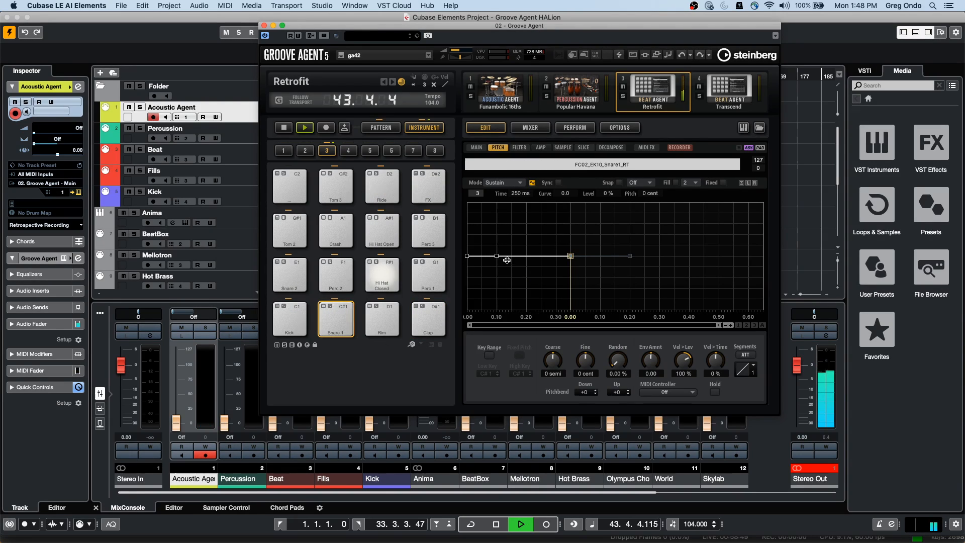
pyautogui.press('space')
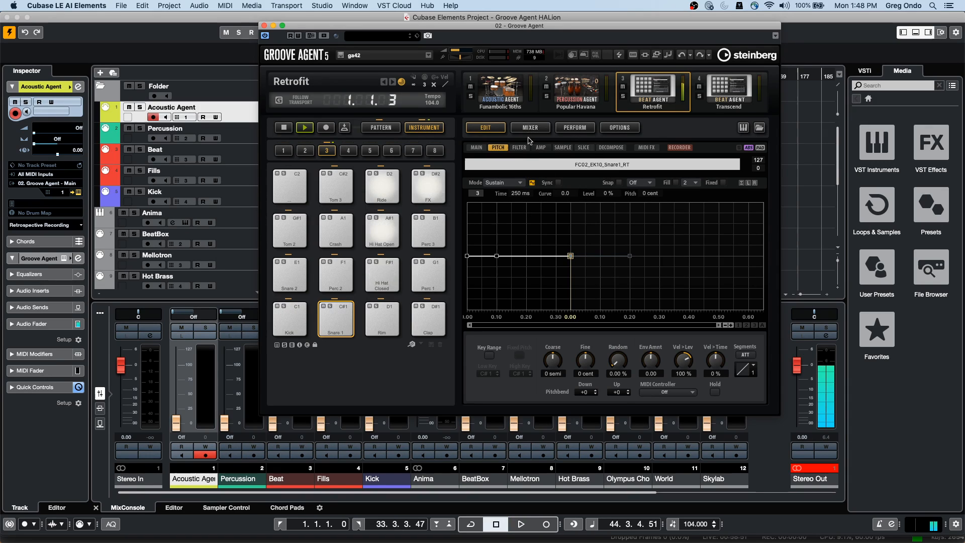
pyautogui.click(519, 147)
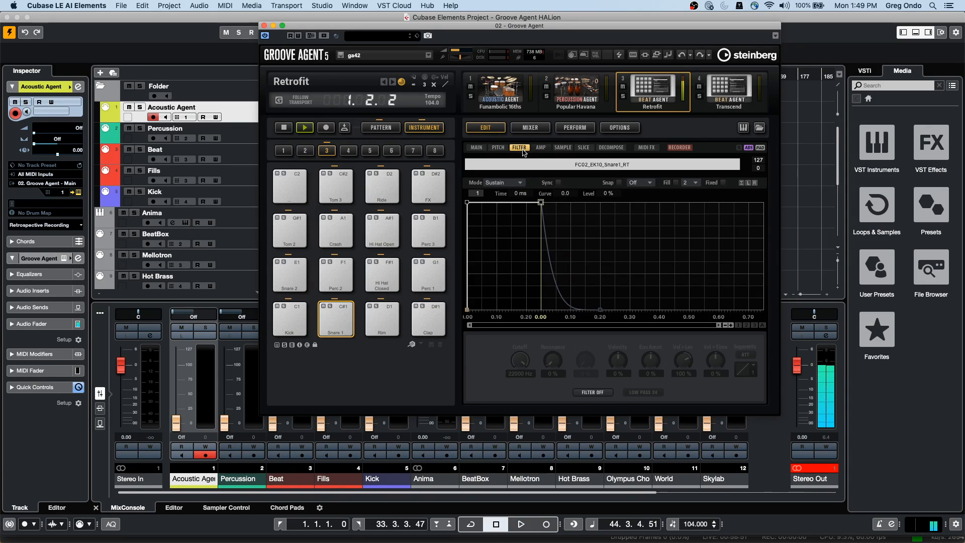
pyautogui.click(585, 391)
pyautogui.click(595, 401)
pyautogui.moveTo(554, 368)
pyautogui.mouseDown()
pyautogui.moveTo(553, 354)
pyautogui.moveTo(519, 390)
pyautogui.moveTo(524, 353)
pyautogui.moveTo(553, 367)
pyautogui.mouseUp()
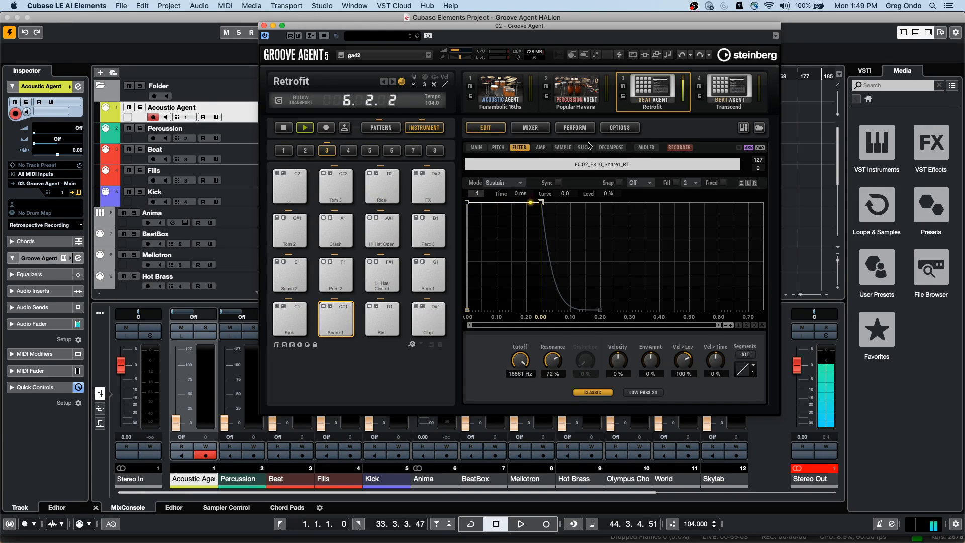
# Look over Snare 1's sample and slice editors and the Fill 01 pattern grid, and stop the pattern
pyautogui.click(571, 147)
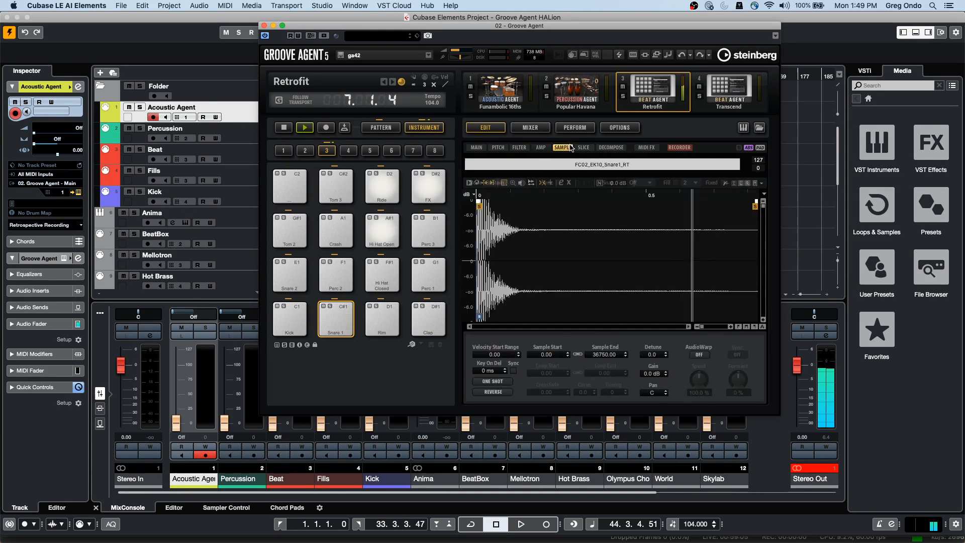
pyautogui.click(584, 148)
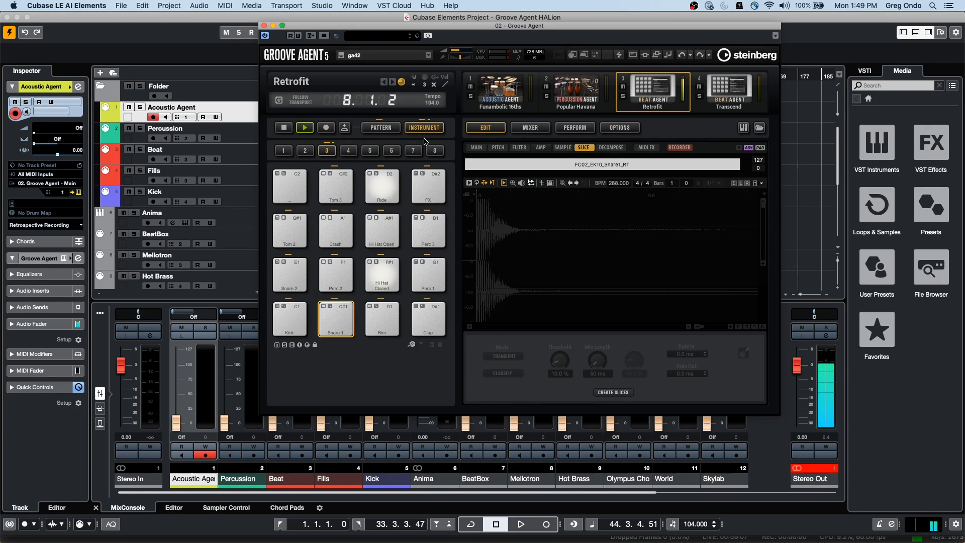
pyautogui.click(381, 127)
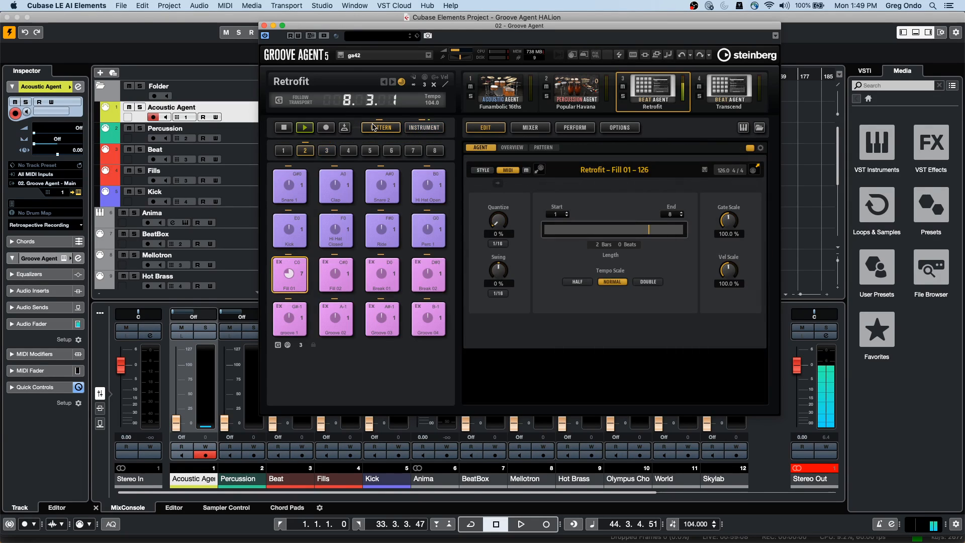
pyautogui.click(549, 147)
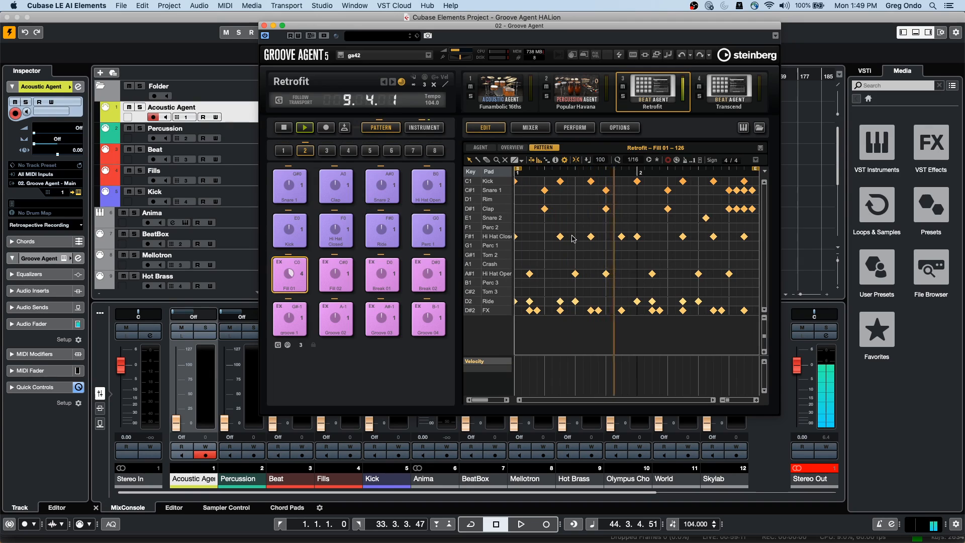
pyautogui.click(283, 130)
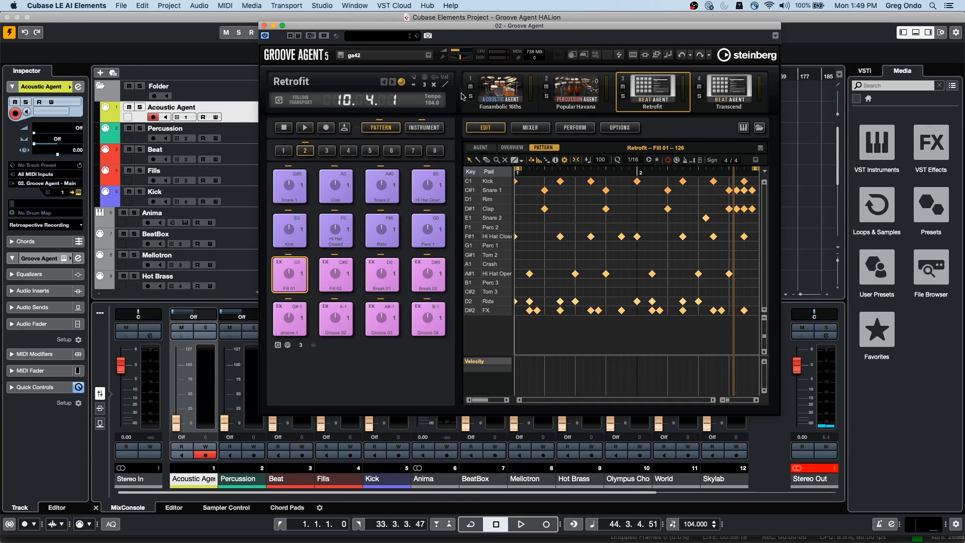
# Close Groove Agent and open the HALion 6 instrument of the Anima track, placing its window higher on the screen
pyautogui.click(264, 26)
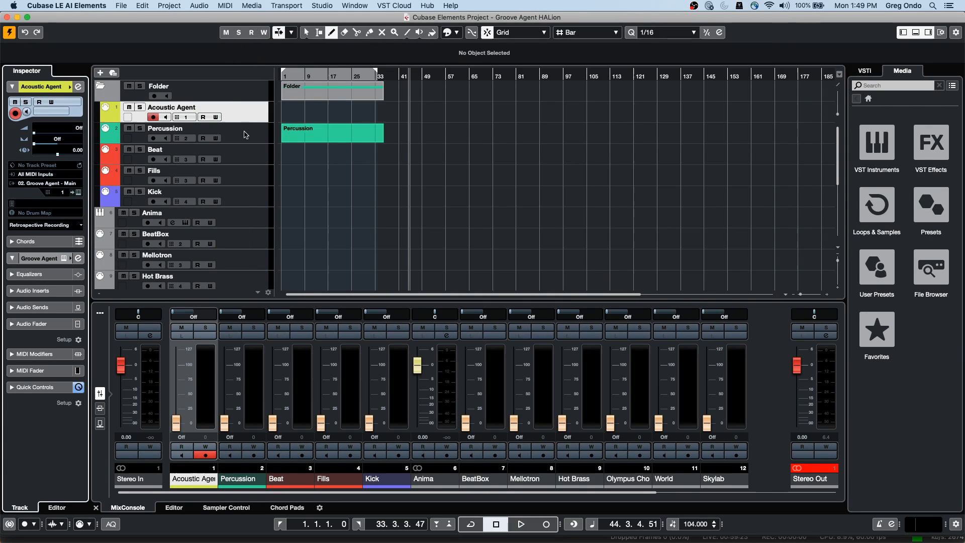
pyautogui.click(259, 220)
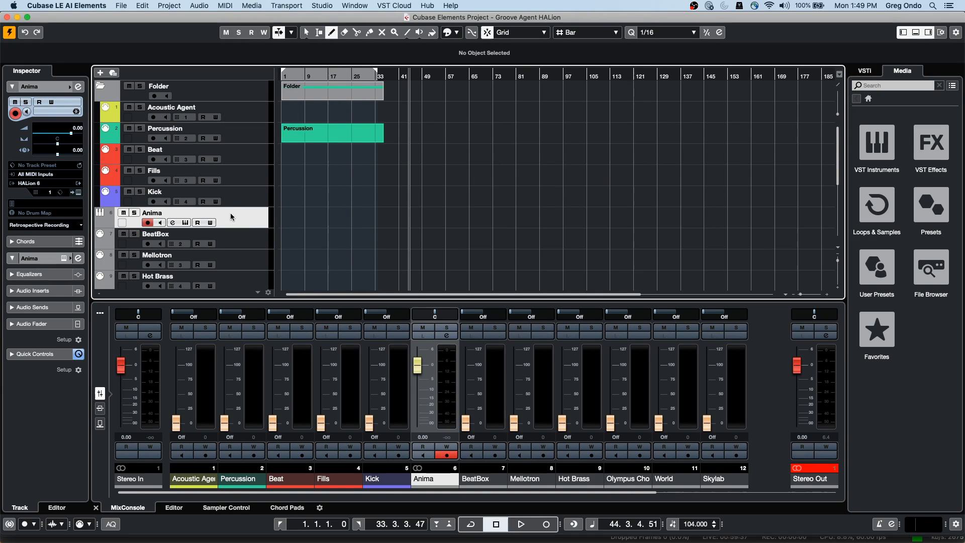
pyautogui.click(79, 193)
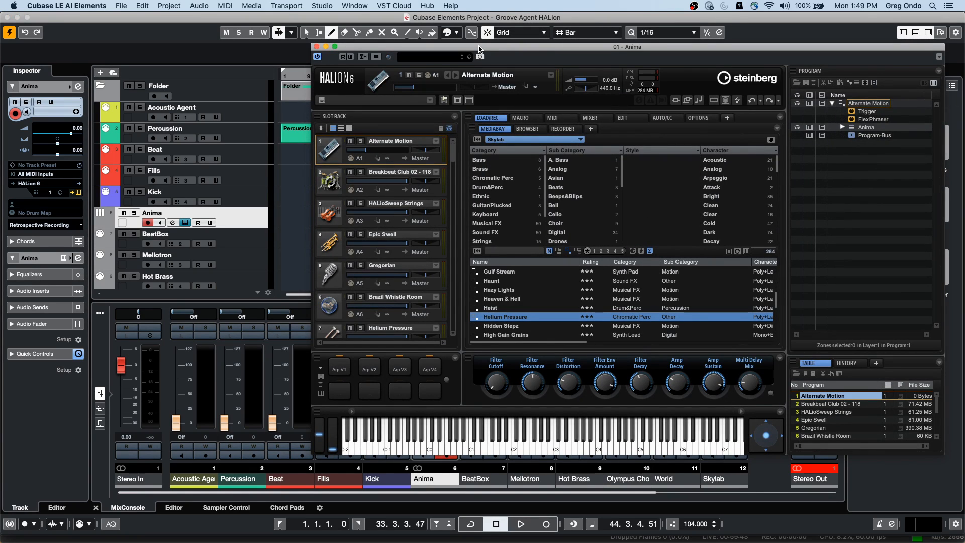
pyautogui.moveTo(479, 49); pyautogui.dragTo(431, 26)
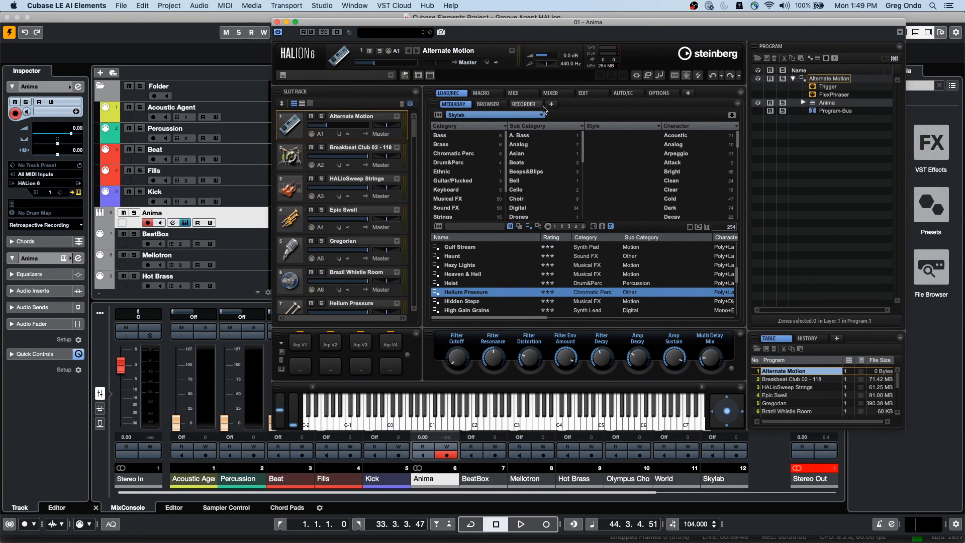
# Browse HALion's library of instruments and show the Anima macro page of the Alternate Motion program
pyautogui.click(510, 116)
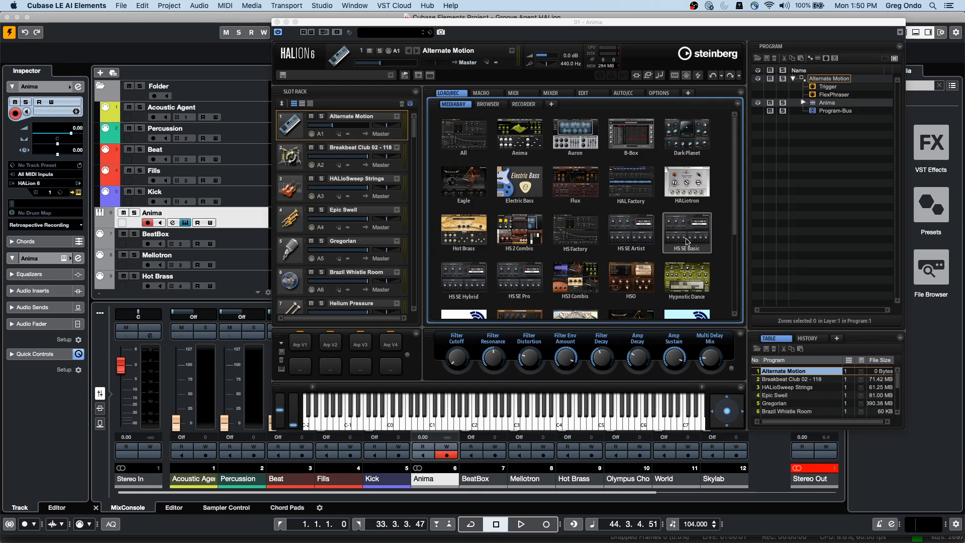
pyautogui.scroll(-4, 643, 284)
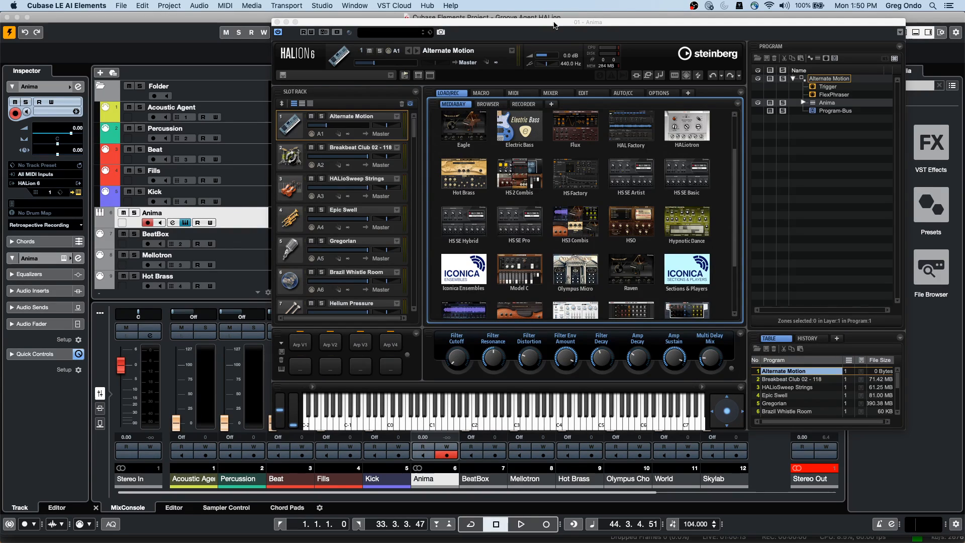
pyautogui.click(493, 96)
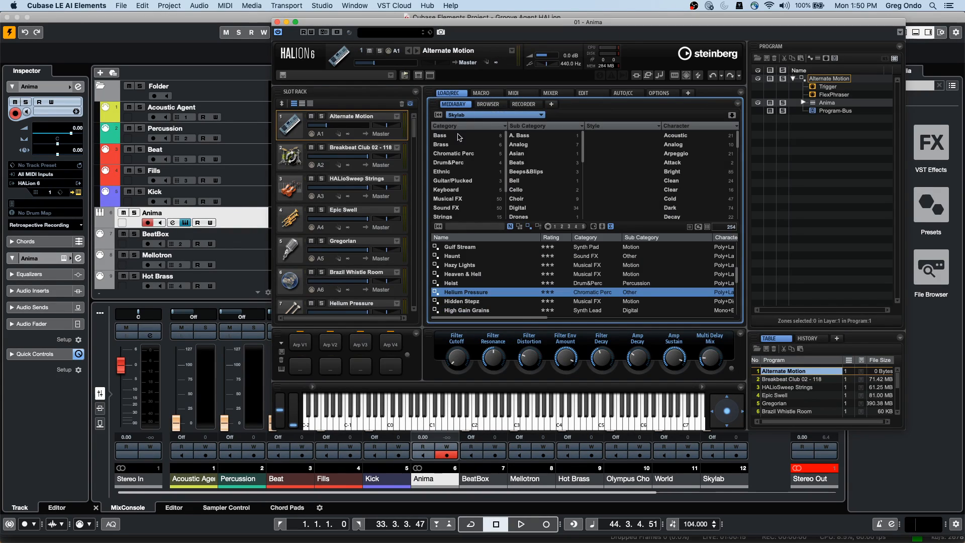
pyautogui.click(482, 94)
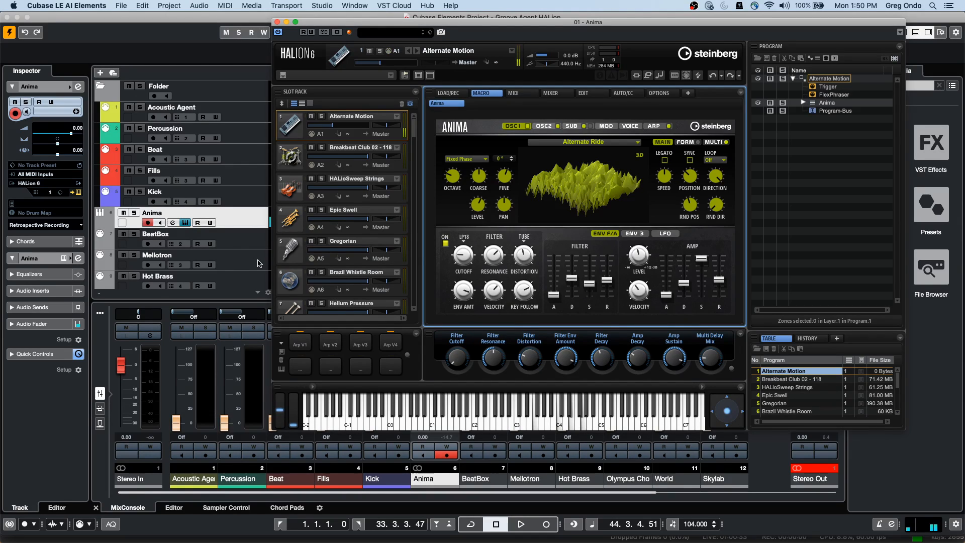
# Start the B-Box pattern of Breakbeat Club 02 - 118 on the BeatBox track and record-enable Anima instead of BeatBox
pyautogui.scroll(-1, 257, 264)
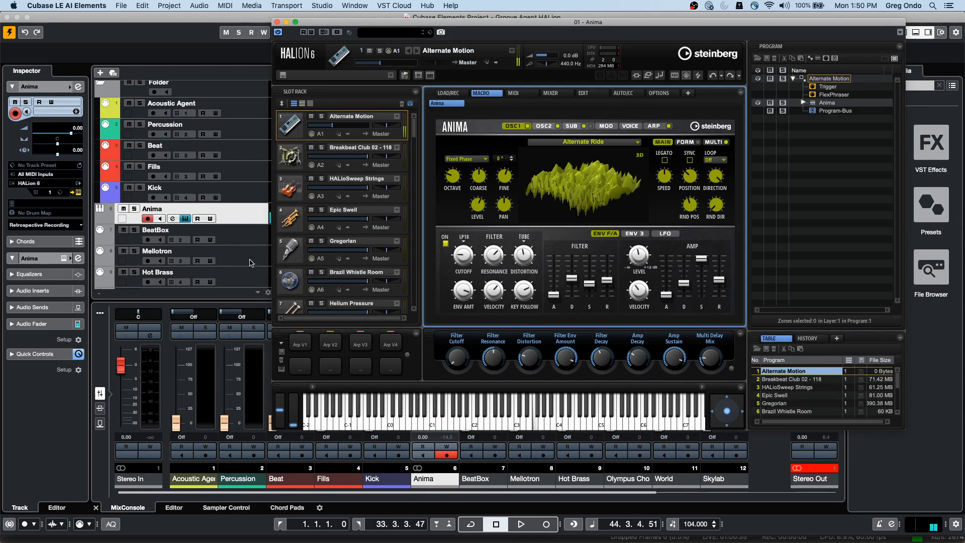
pyautogui.click(244, 241)
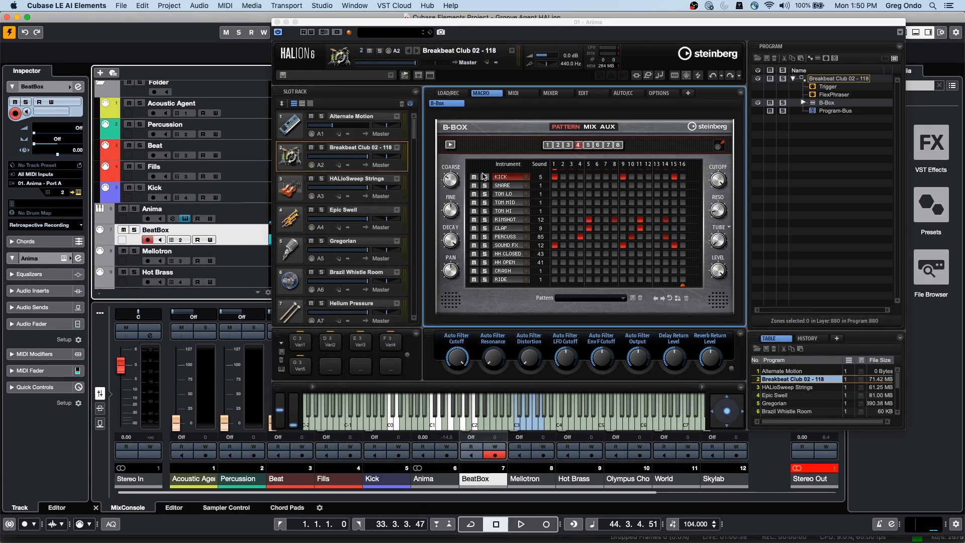
pyautogui.click(450, 145)
pyautogui.click(450, 145)
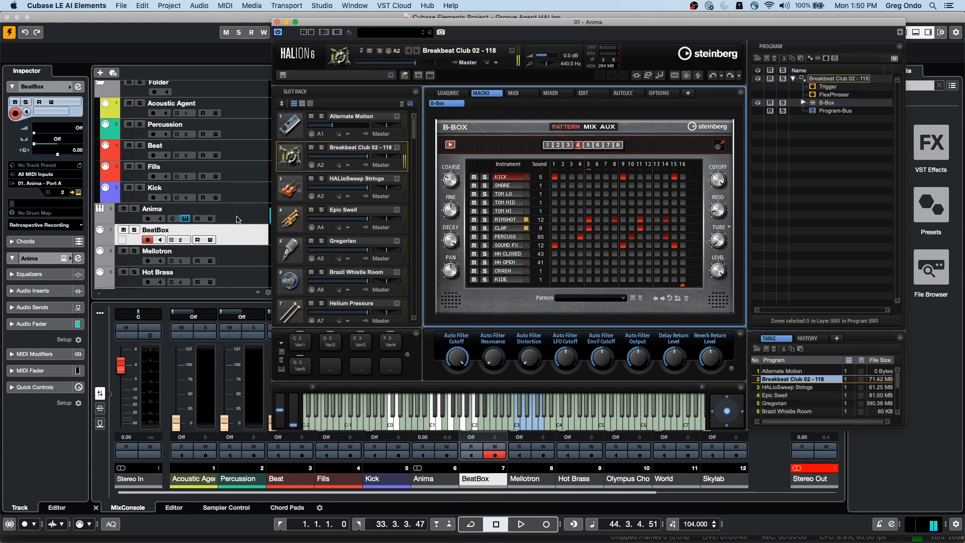
pyautogui.click(148, 219)
pyautogui.click(148, 239)
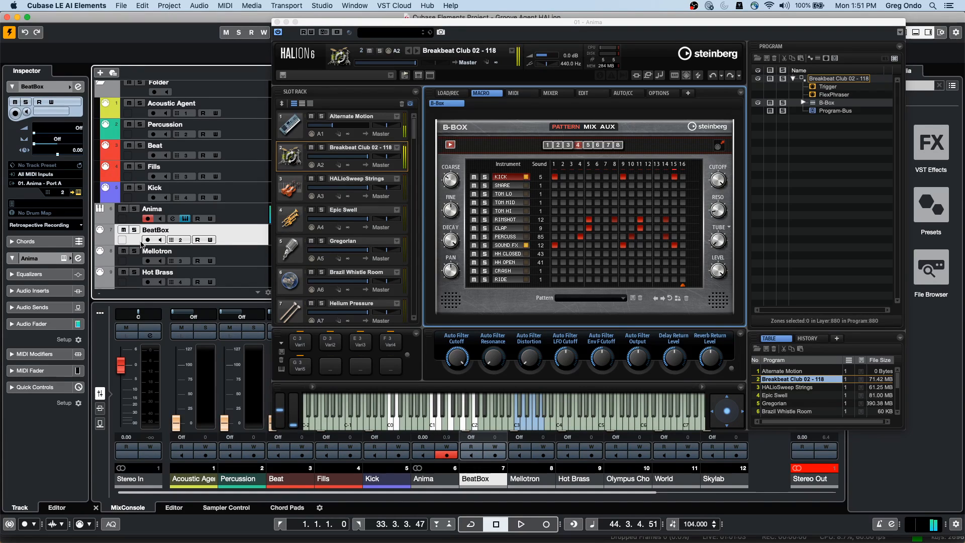
# Start project playback and add a kick on step 5 and a snare on step 12 of the B-Box pattern
pyautogui.press('space')
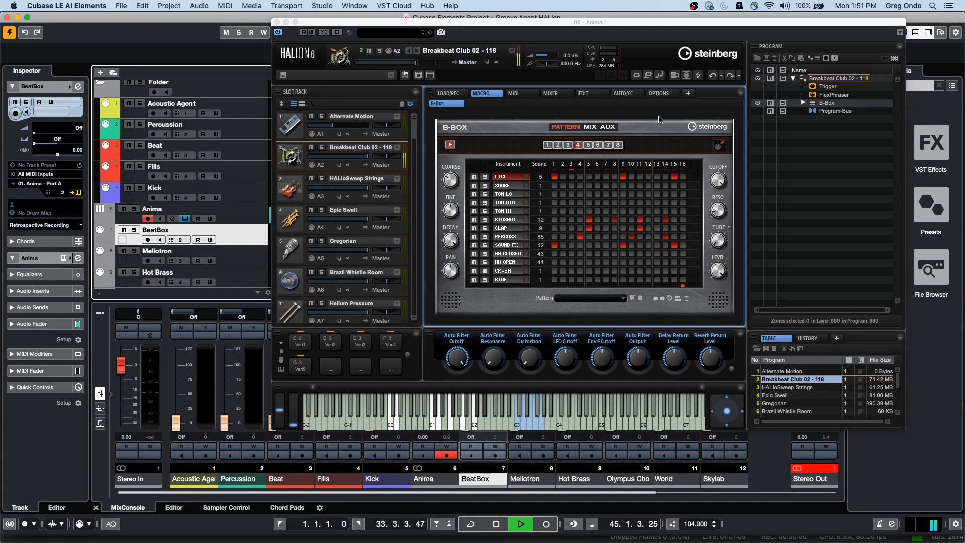
pyautogui.click(589, 176)
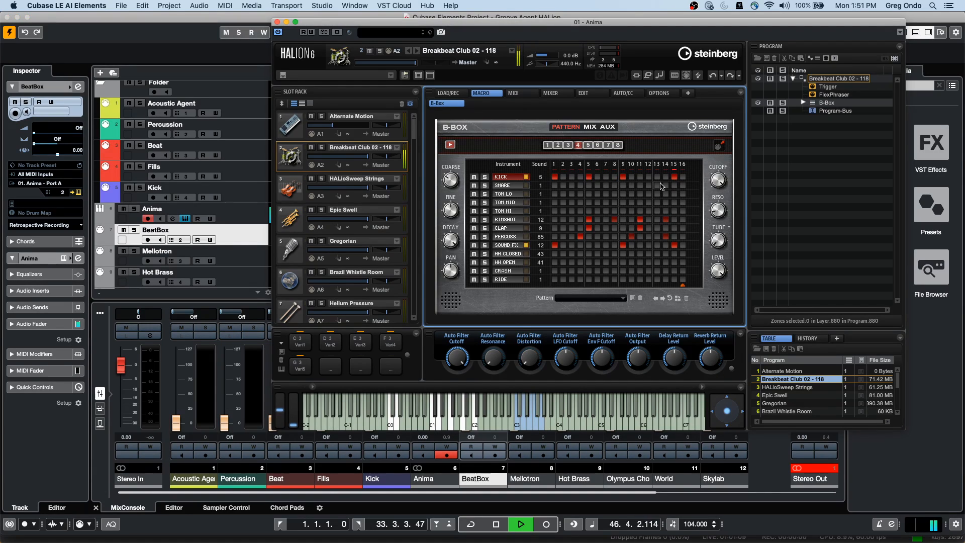
pyautogui.click(648, 185)
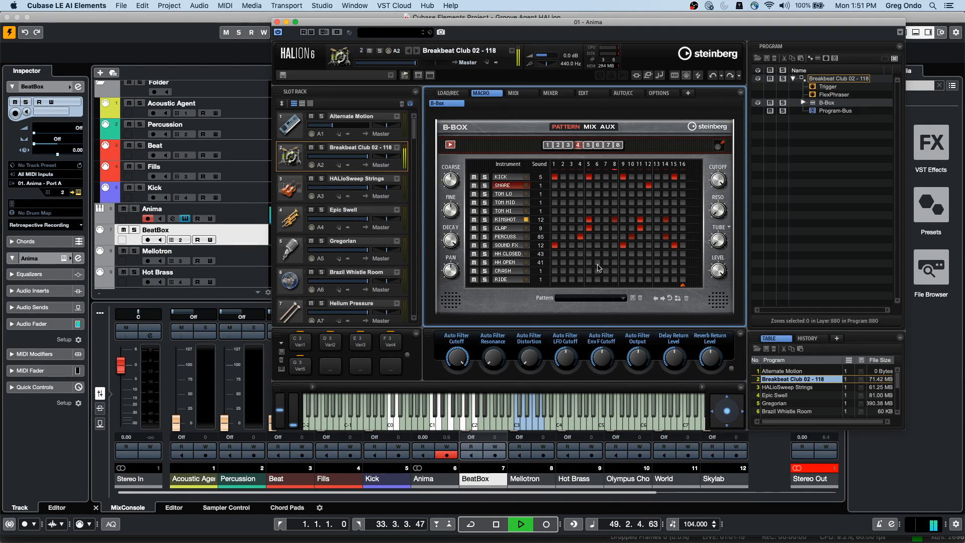
# Add open hi-hat hits on steps 4, 7, 9 and 10 of the B-Box pattern
pyautogui.click(581, 271)
pyautogui.click(581, 271)
pyautogui.click(582, 263)
pyautogui.click(606, 263)
pyautogui.click(623, 263)
pyautogui.click(632, 263)
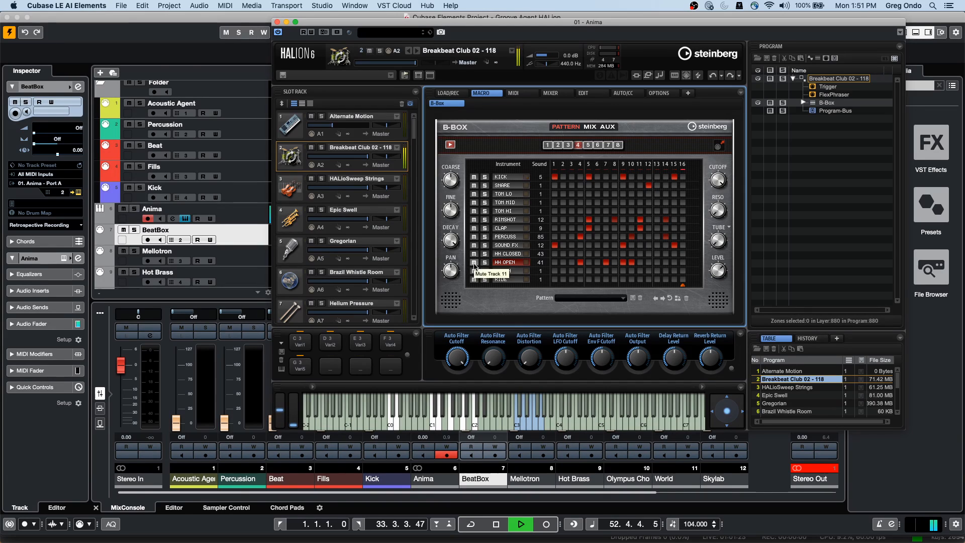
# Add clap hits on steps 8, 14 and 15 of the B-Box pattern, and stop the pattern
pyautogui.click(615, 229)
pyautogui.click(665, 230)
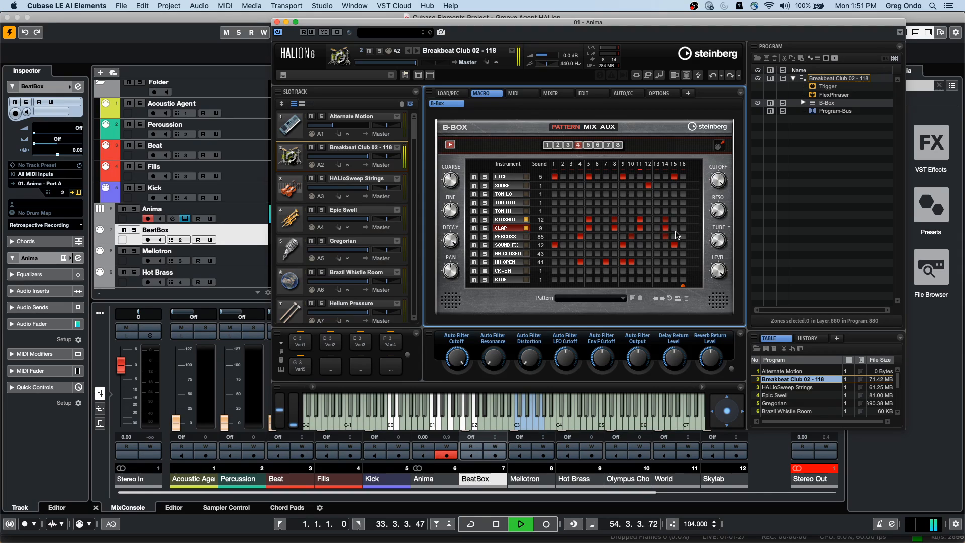
pyautogui.click(674, 228)
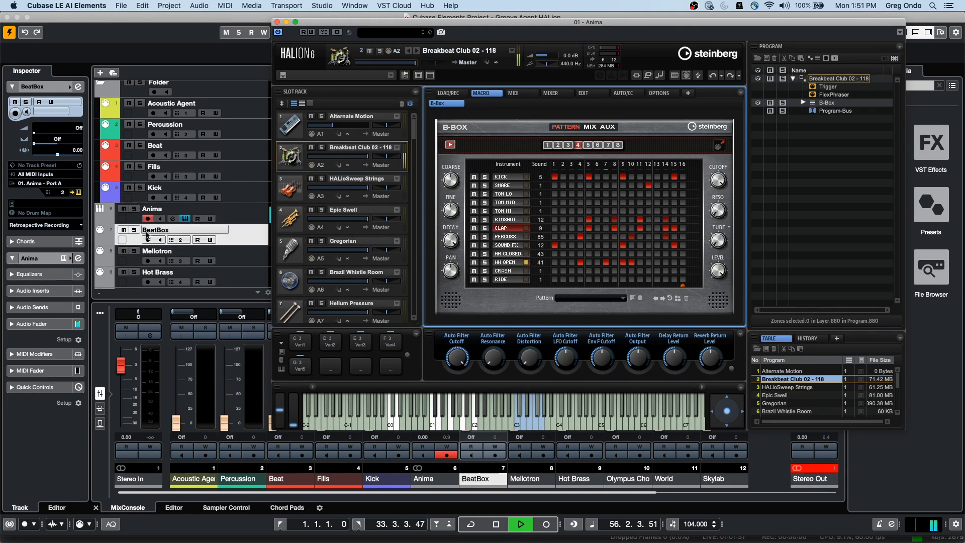
pyautogui.click(450, 145)
pyautogui.click(450, 145)
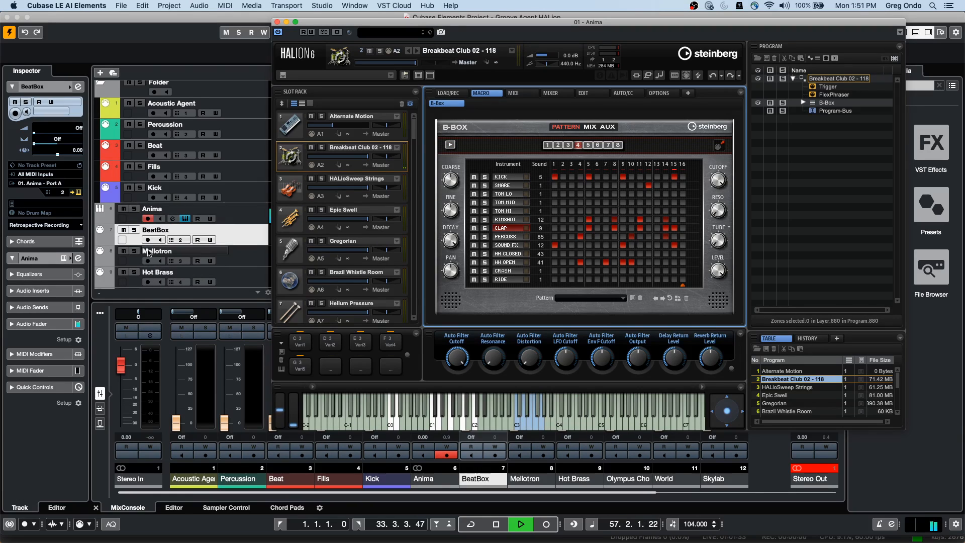
# Select the Mellotron track to show its HALioSweep Strings program, and stop project playback
pyautogui.click(167, 244)
pyautogui.click(167, 252)
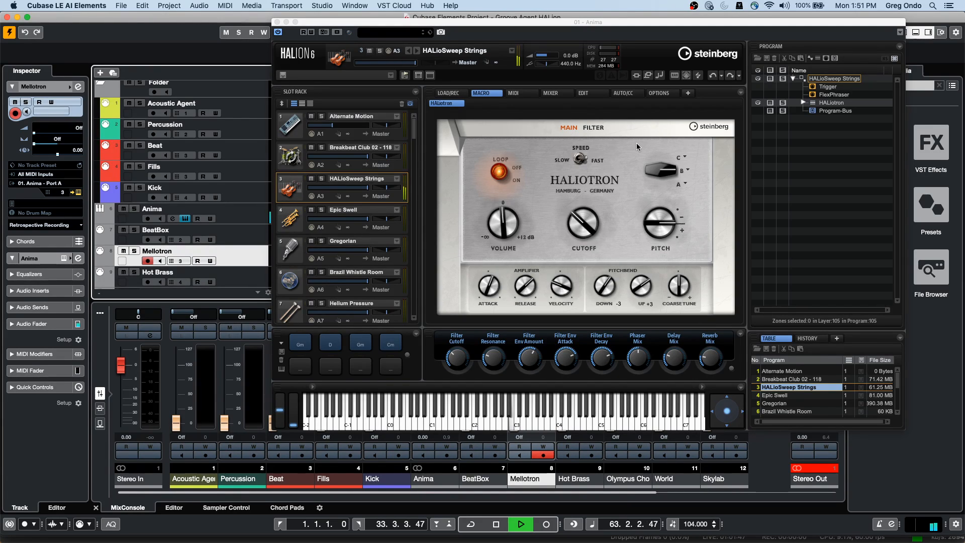
pyautogui.click(504, 524)
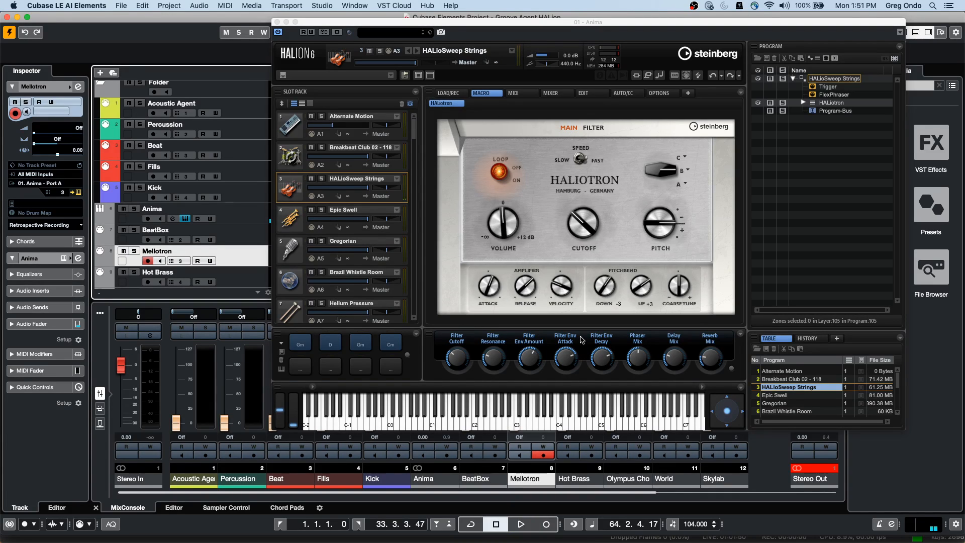
# Load HALiotron's Strawberry Flutes program into slot 3 and show its macro page
pyautogui.click(463, 95)
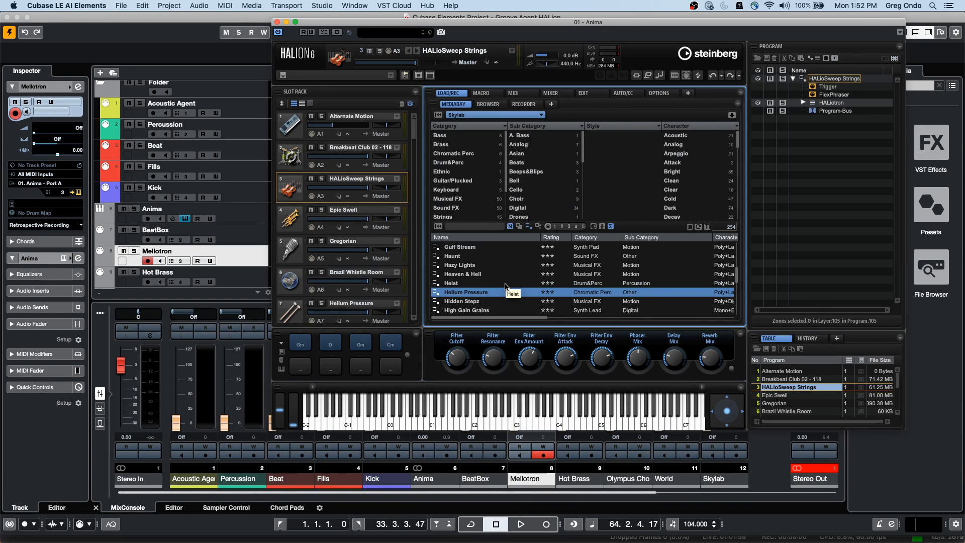
pyautogui.click(463, 116)
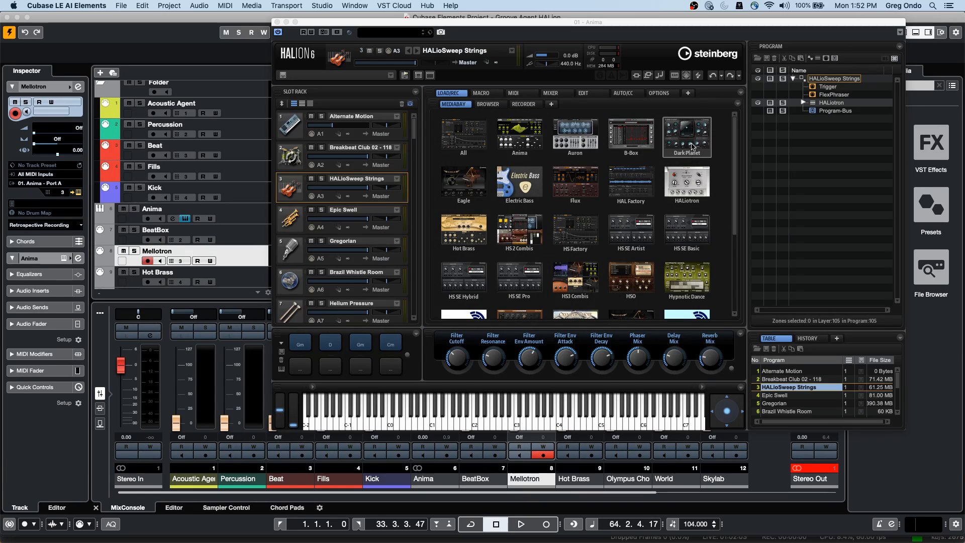
pyautogui.click(700, 190)
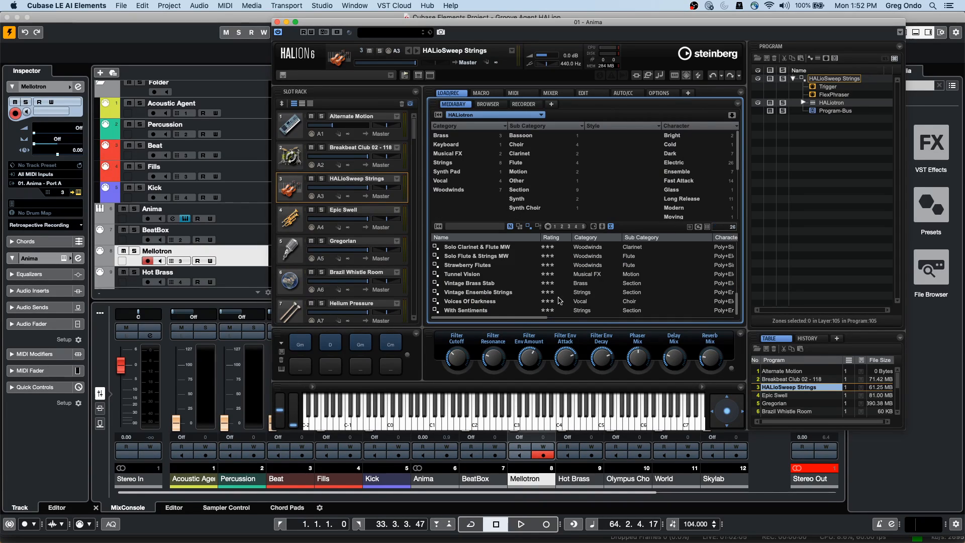
pyautogui.click(494, 267)
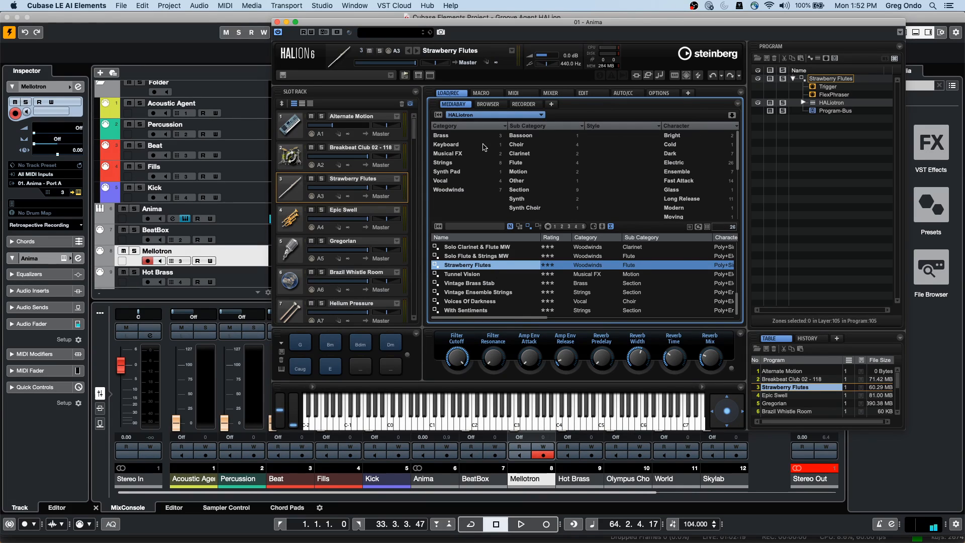
pyautogui.click(489, 105)
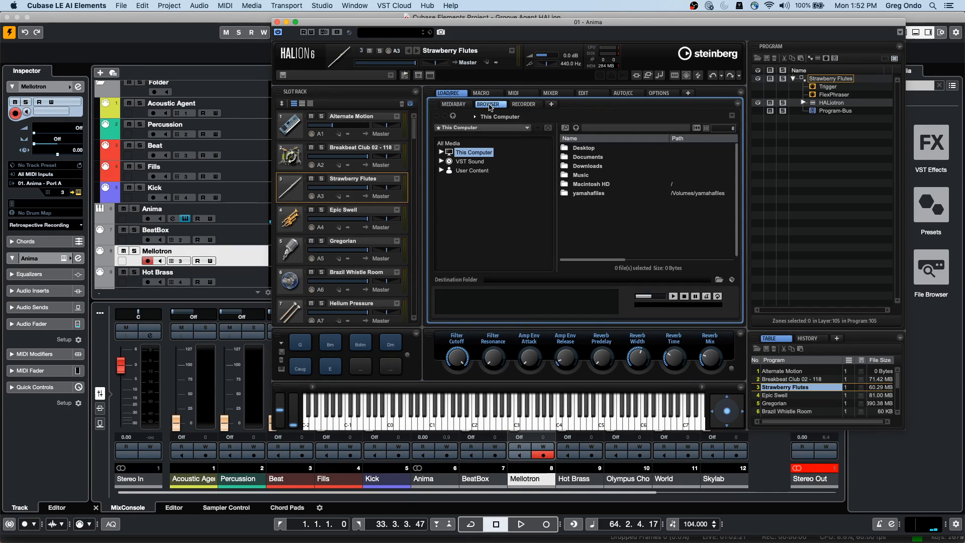
pyautogui.click(482, 96)
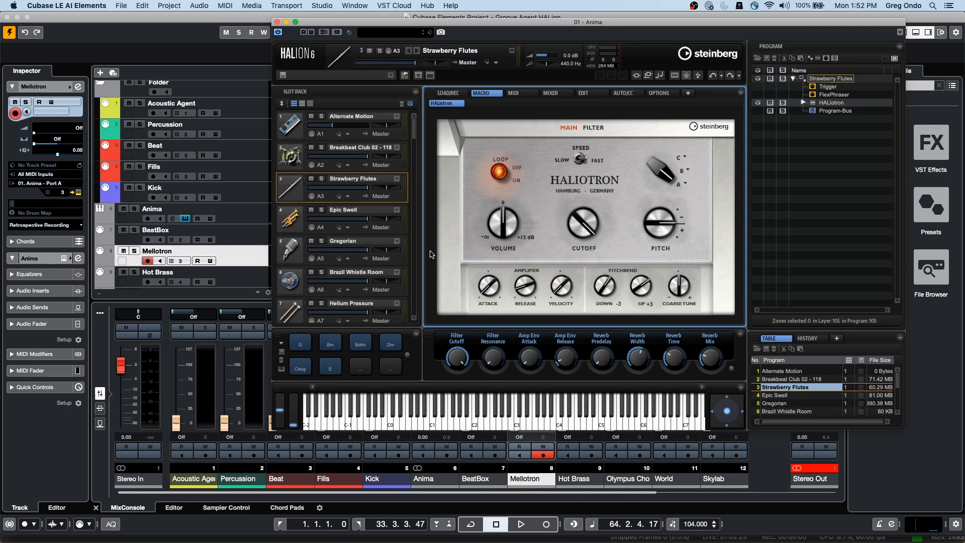
# Show the Hot Brass track's Epic Swell program and the Olympus Choir track's Gregorian program
pyautogui.click(247, 282)
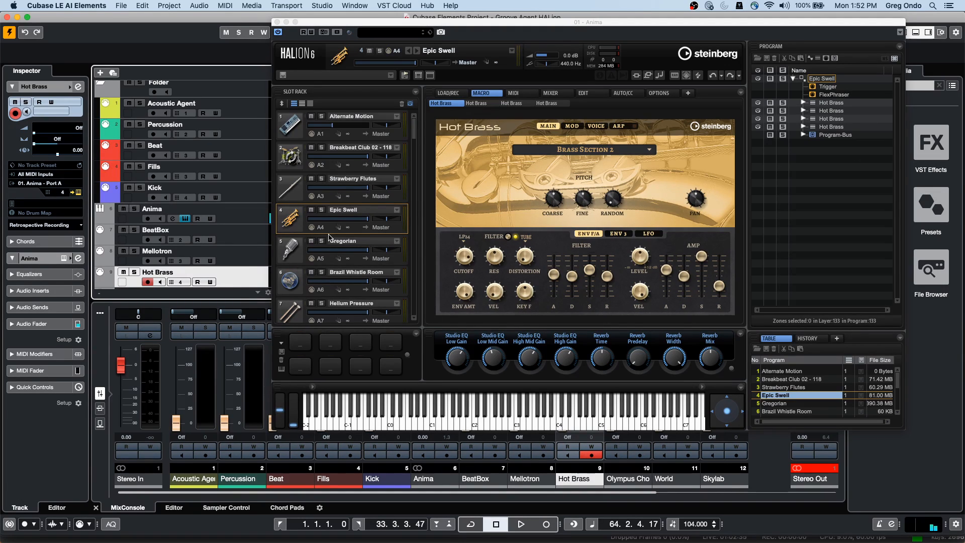
pyautogui.click(298, 253)
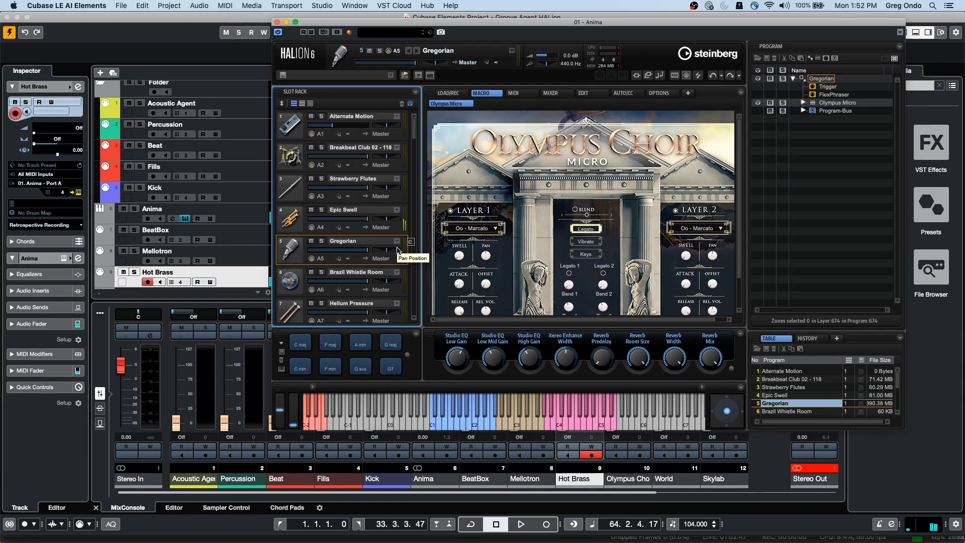
pyautogui.scroll(-2, 217, 260)
pyautogui.click(241, 266)
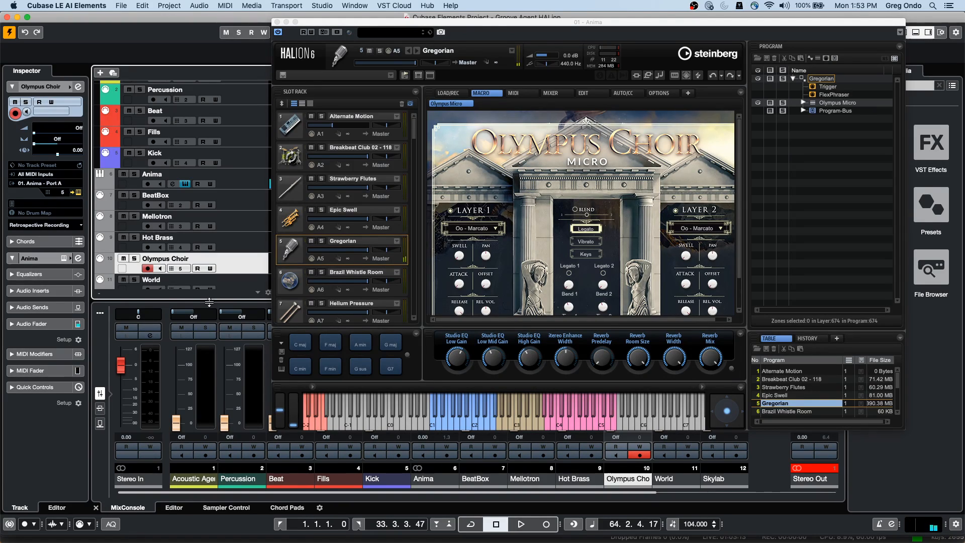
# Select the World track and try lowering individual notes by a quarter note in Brazil Whistle Room's Oriental Scale
pyautogui.click(233, 285)
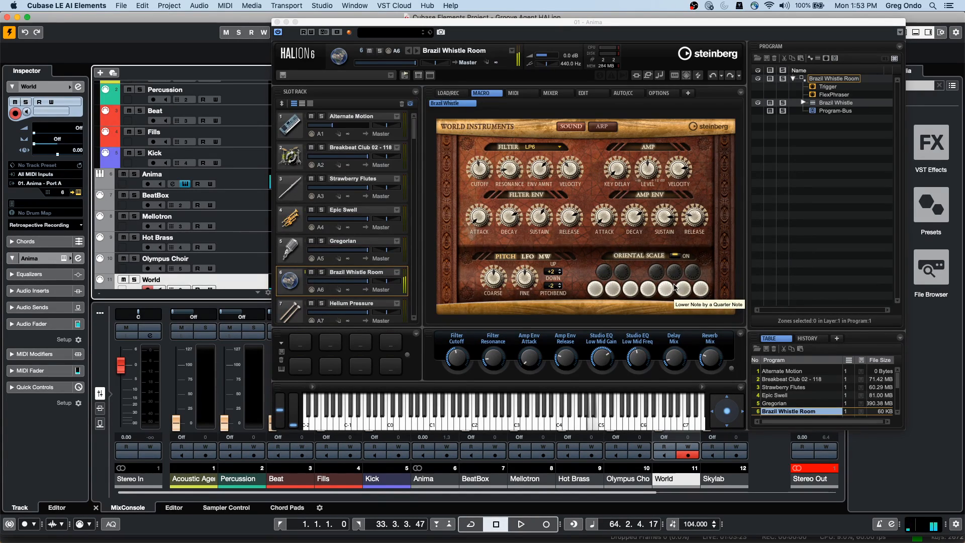
pyautogui.click(624, 274)
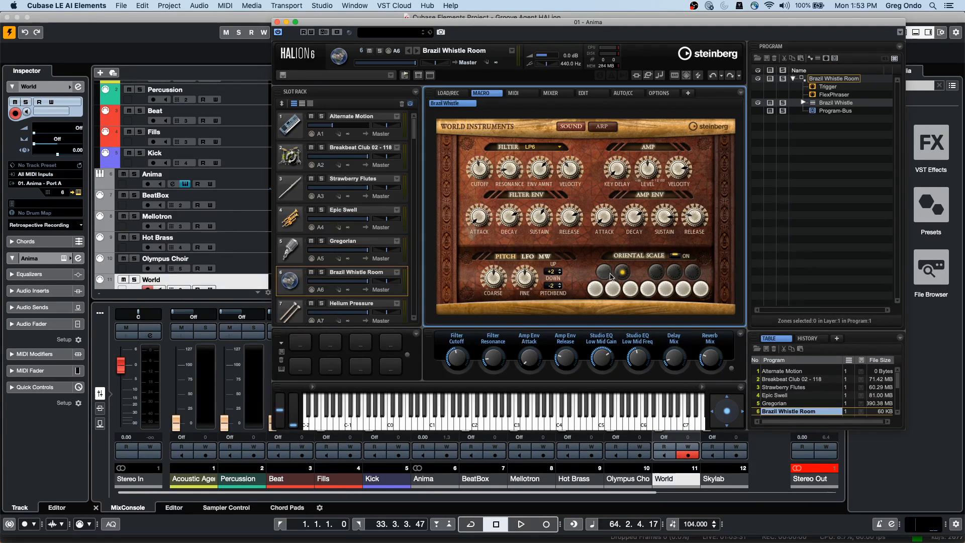
pyautogui.click(659, 272)
# Select the Skylab track to show the Skylab macro page of its Helium Pressure program
pyautogui.scroll(-2, 241, 240)
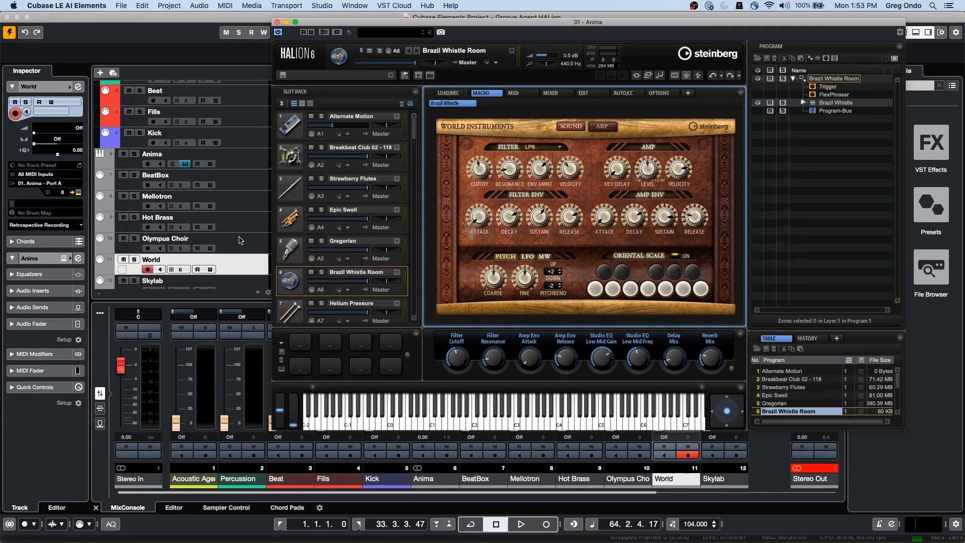
pyautogui.scroll(-3, 239, 239)
pyautogui.click(236, 261)
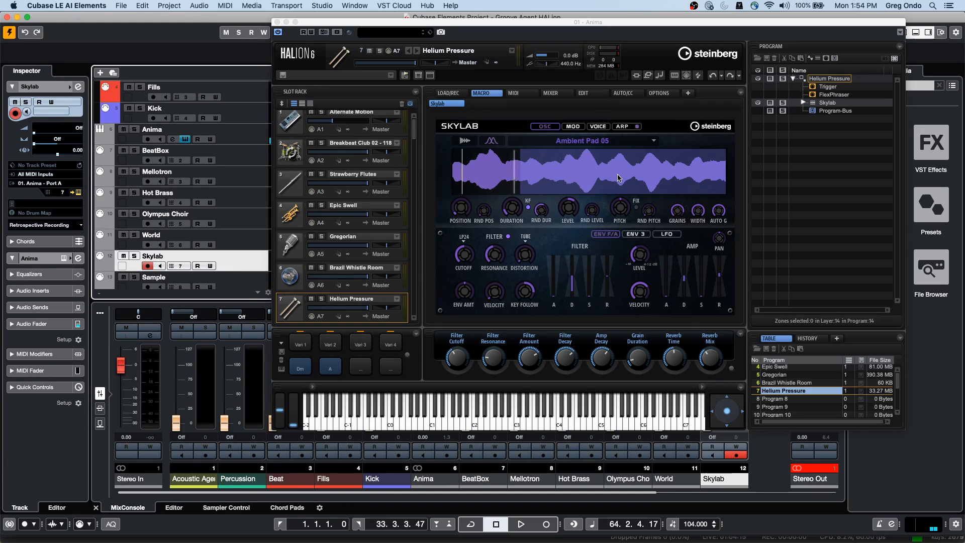
# Select the Sample track and HALion's empty slot 8, setting the slot's level to -4.4 dB
pyautogui.scroll(-3, 344, 265)
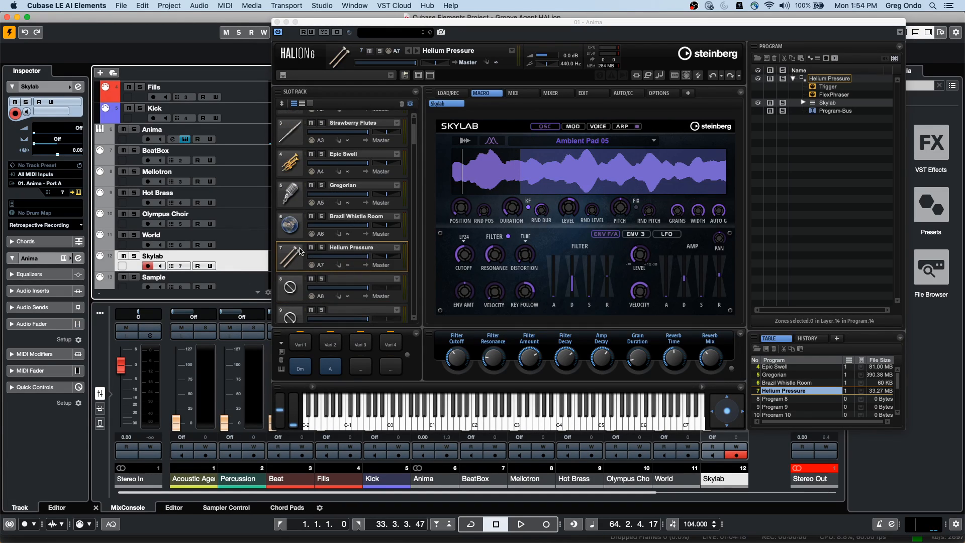
pyautogui.click(343, 282)
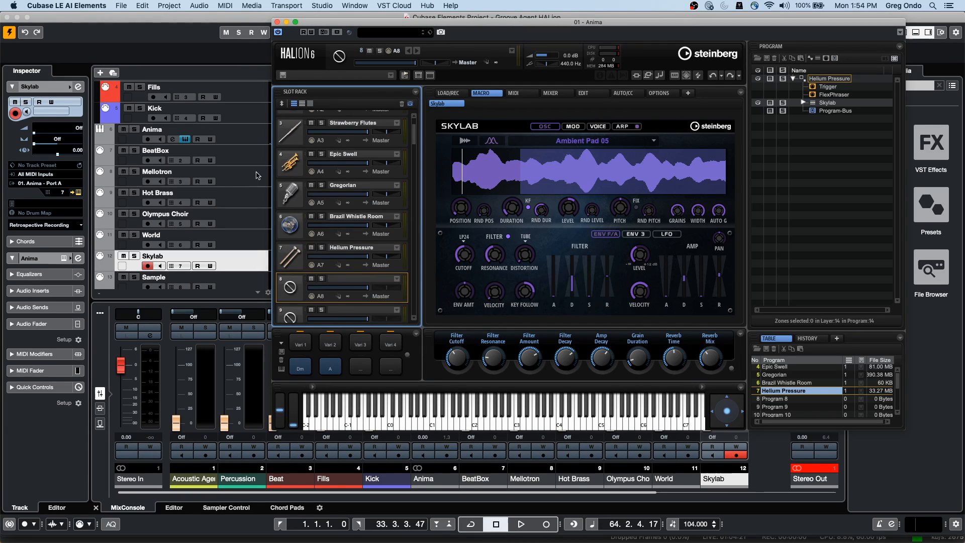
pyautogui.click(246, 286)
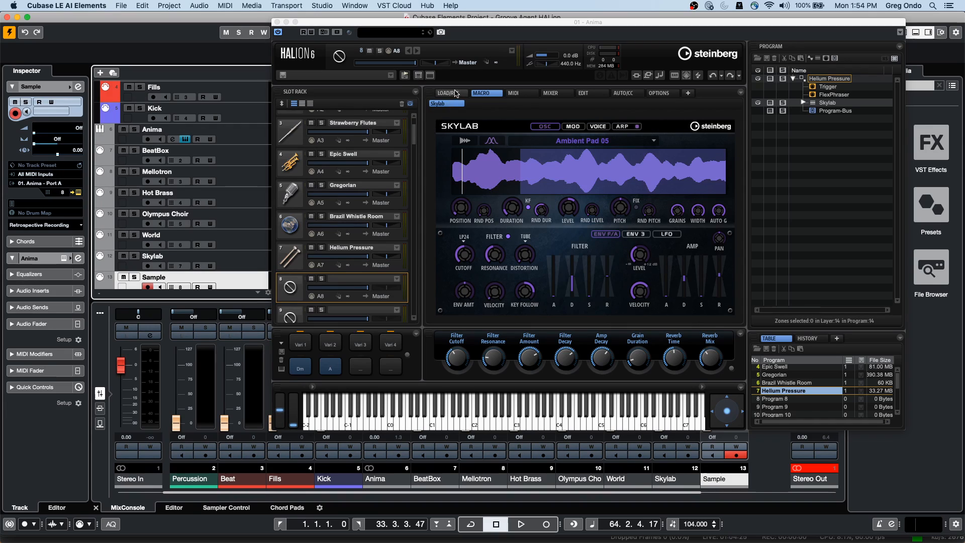
pyautogui.click(355, 291)
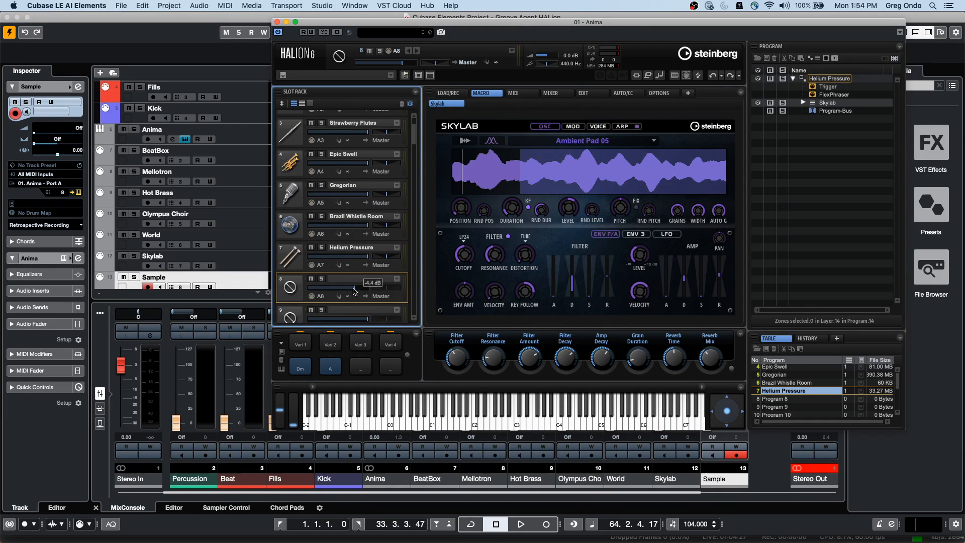
# Show HALion's sample Recorder after its MediaBay and Browser, and check the available recording input sources
pyautogui.click(455, 95)
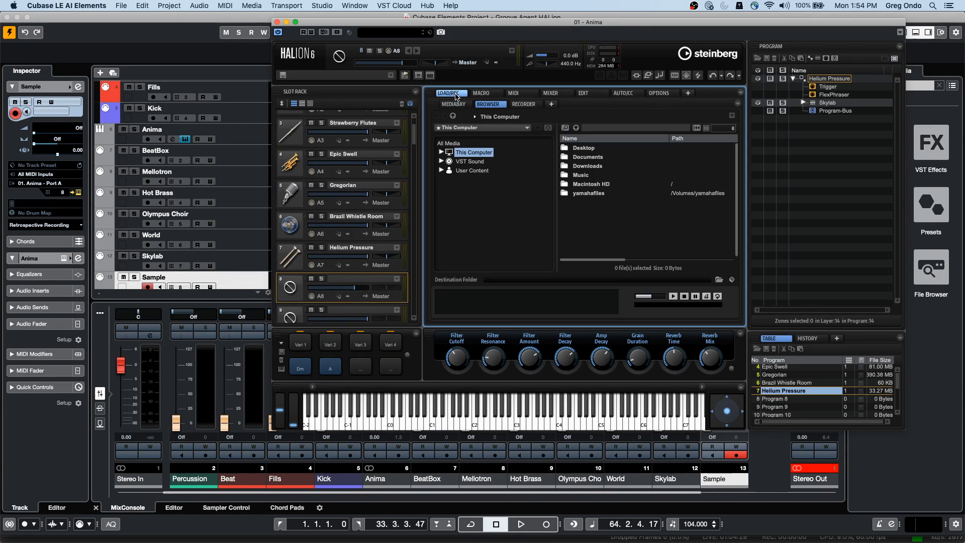
pyautogui.click(454, 105)
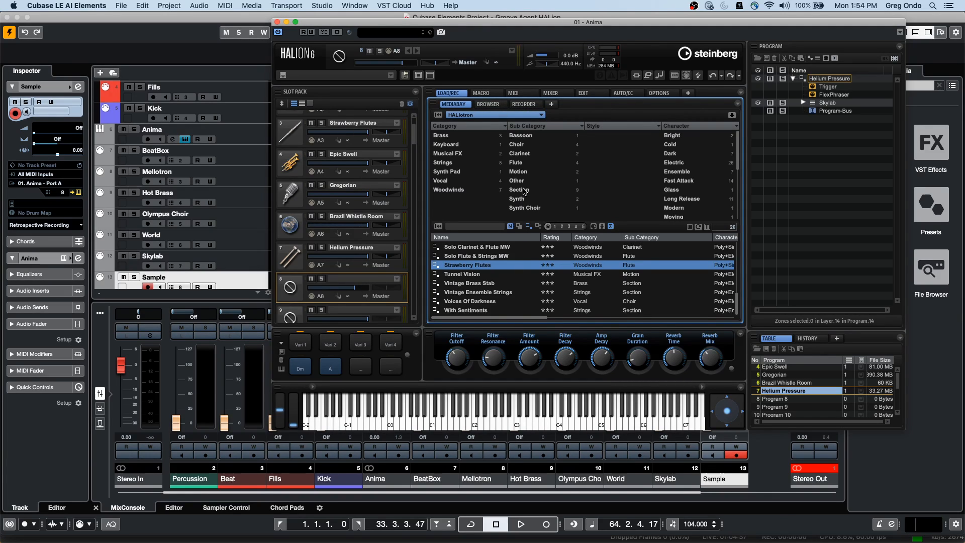
pyautogui.click(493, 105)
pyautogui.click(523, 104)
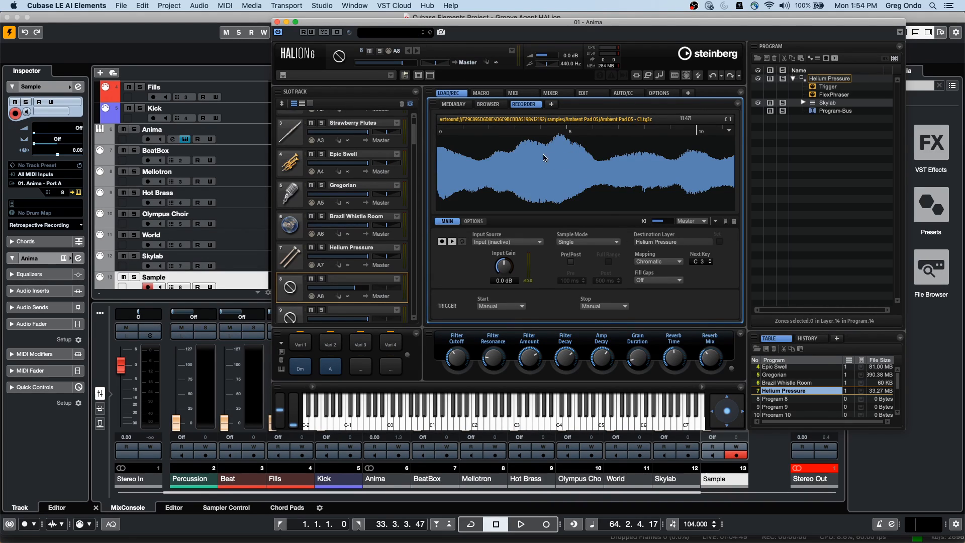
pyautogui.click(524, 241)
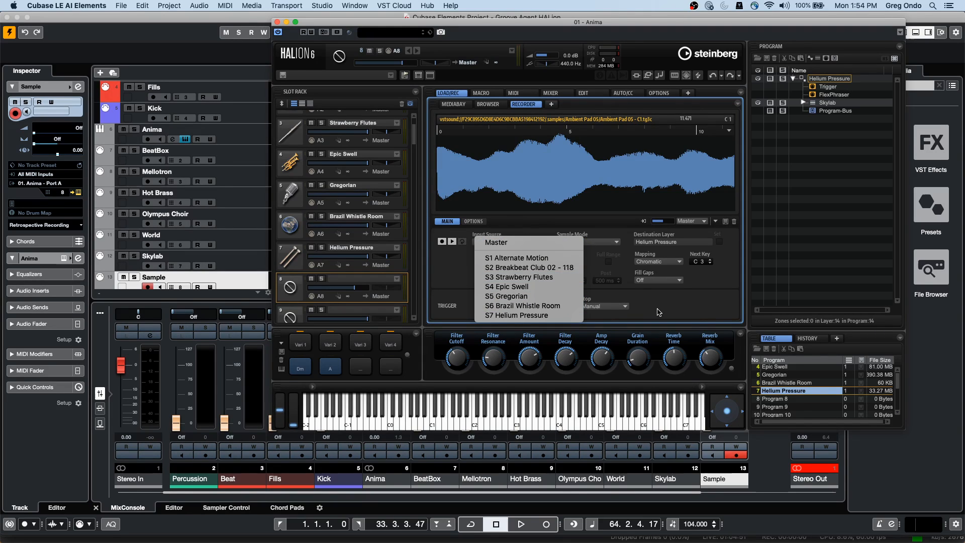
pyautogui.click(643, 313)
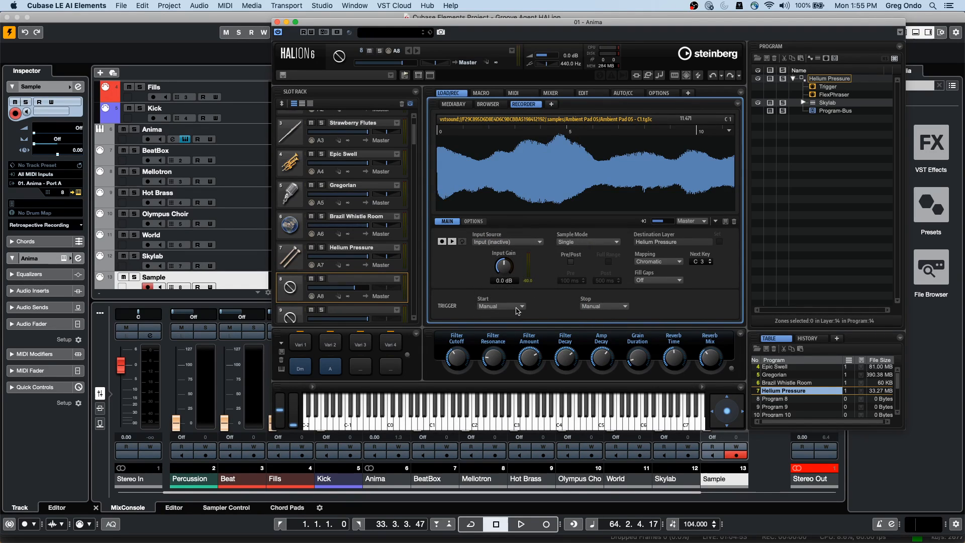
# Set the Recorder's trigger to start on MIDI Note-On and stop on MIDI Note-Off
pyautogui.click(518, 311)
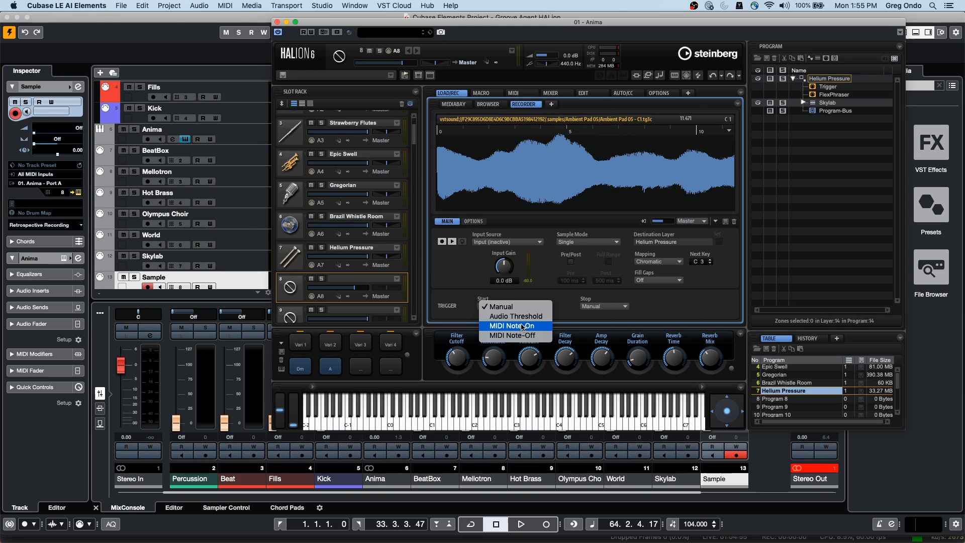
pyautogui.click(522, 327)
pyautogui.click(599, 307)
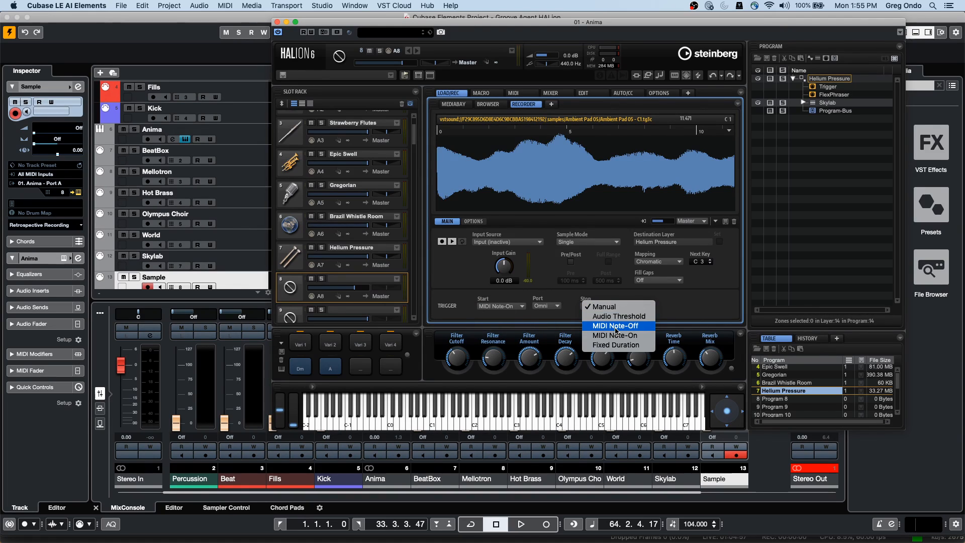
pyautogui.click(615, 326)
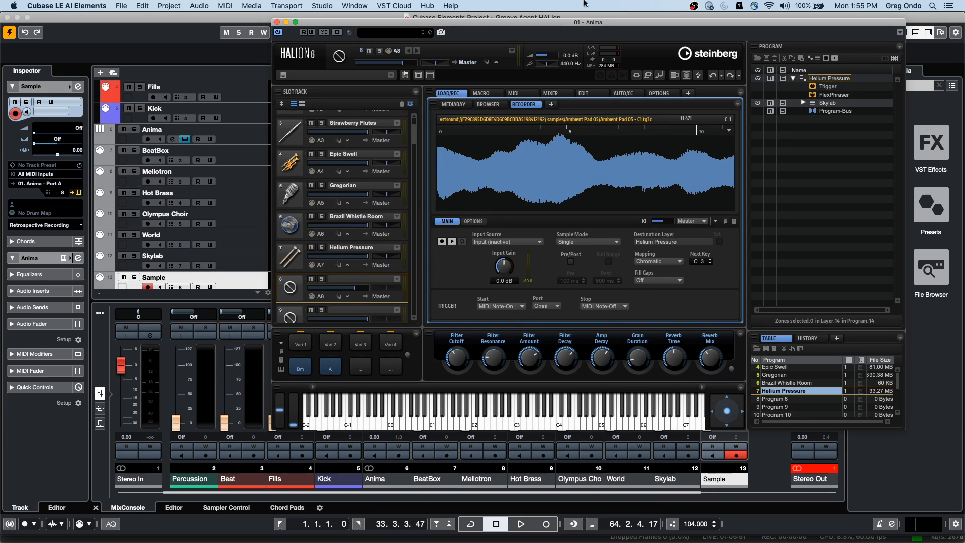
# Show HALion's MIDI page and limit slot 1, Alternate Motion, to the key range G-1 to F3
pyautogui.click(518, 95)
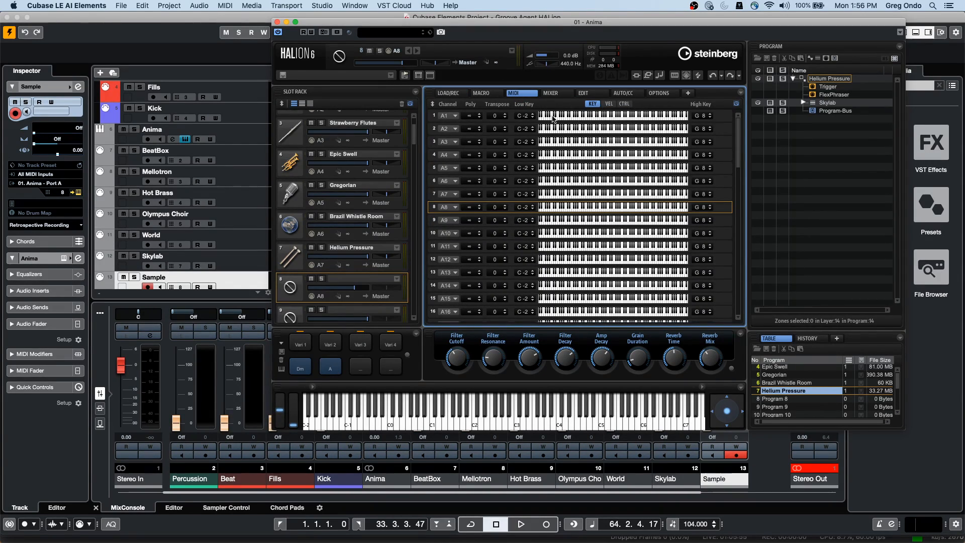
pyautogui.click(543, 121)
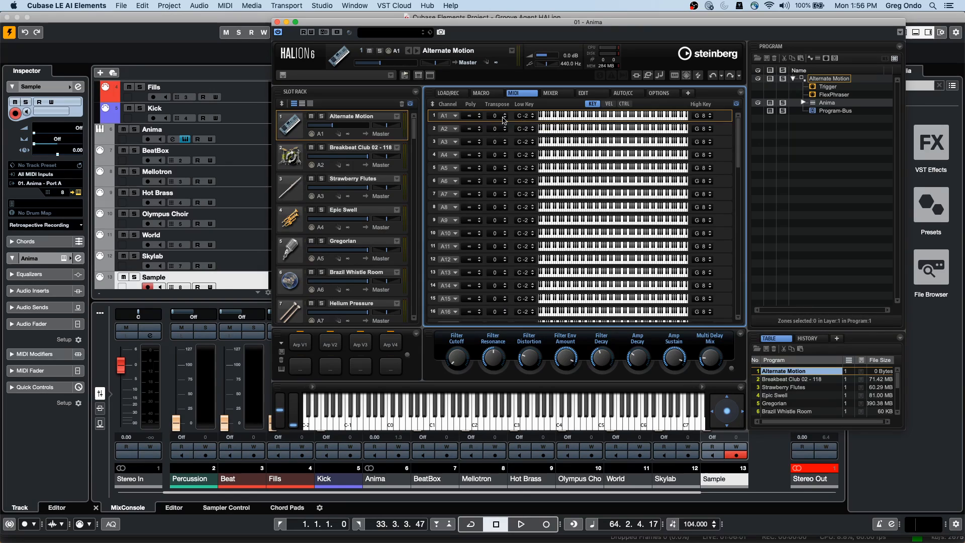
pyautogui.moveTo(524, 118); pyautogui.dragTo(529, 72)
pyautogui.moveTo(704, 121); pyautogui.dragTo(696, 193)
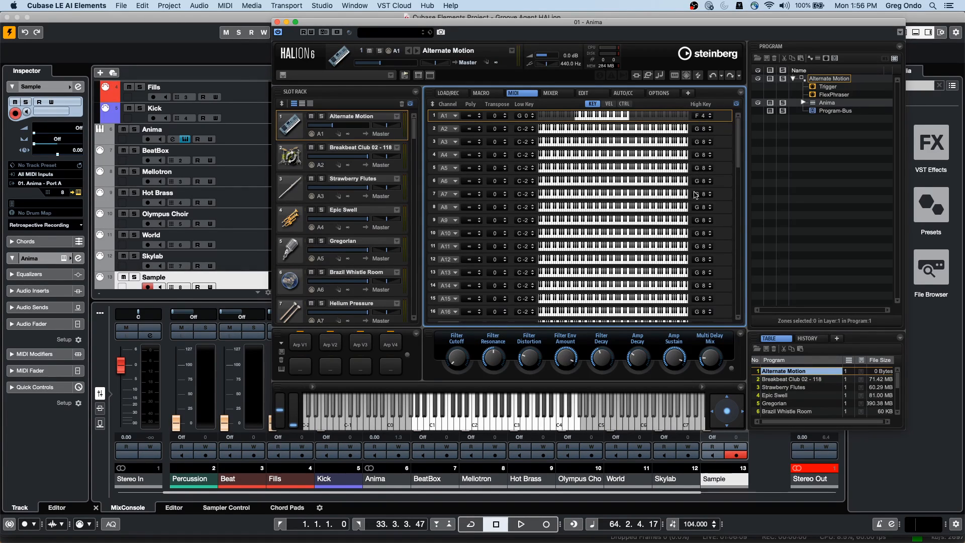
pyautogui.moveTo(609, 116)
pyautogui.mouseDown()
pyautogui.moveTo(632, 116)
pyautogui.moveTo(553, 120)
pyautogui.moveTo(595, 120)
pyautogui.mouseUp()
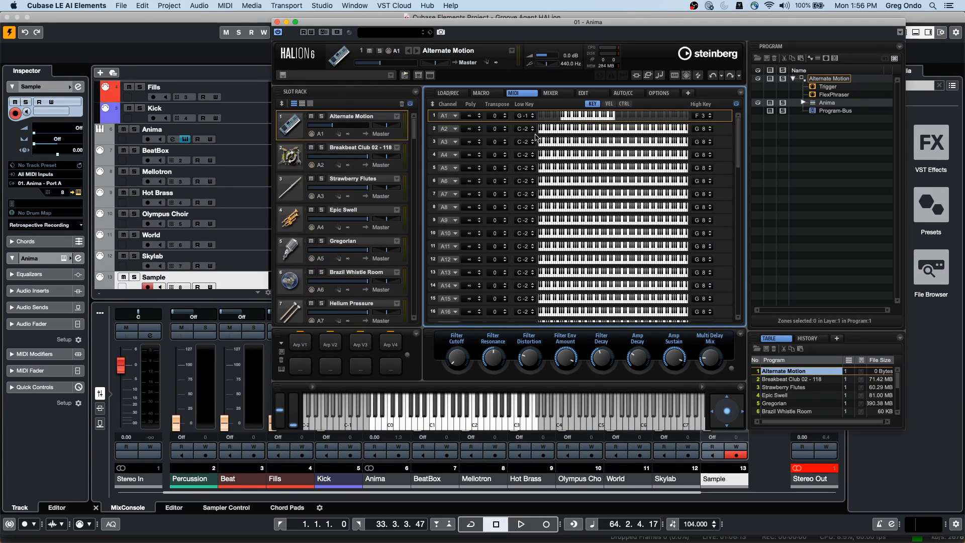
# Set the low key of slot 2, Breakbeat Club 02 - 118, to F#3
pyautogui.moveTo(538, 129); pyautogui.dragTo(566, 130)
pyautogui.moveTo(536, 95); pyautogui.dragTo(577, 63)
pyautogui.moveTo(521, 130); pyautogui.dragTo(526, 103)
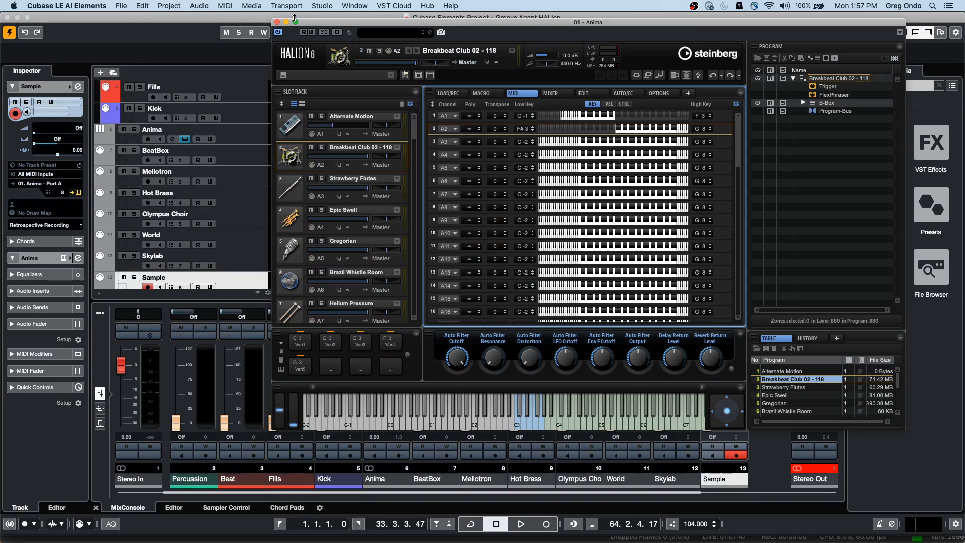
# Close the HALion window and quit Cubase, discarding the unsaved changes in all open projects
pyautogui.click(277, 22)
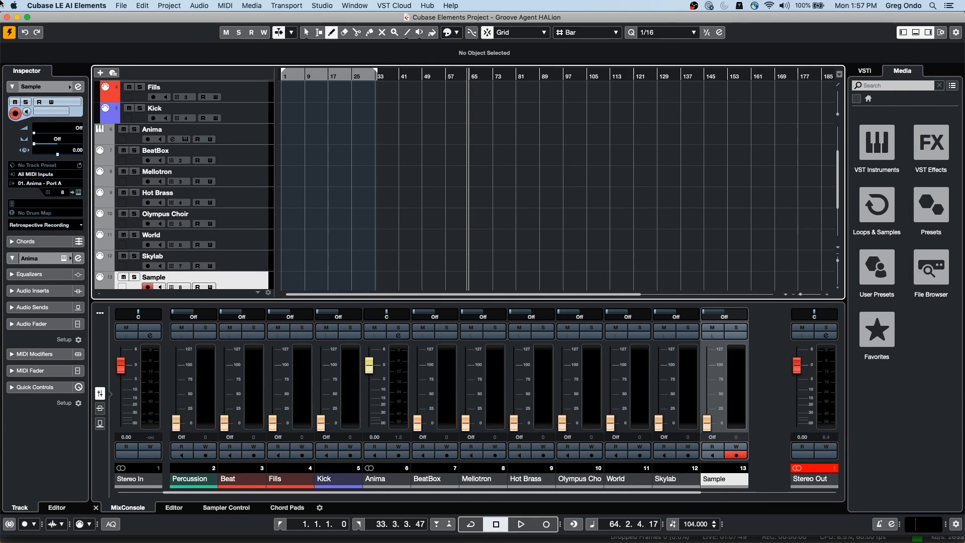
pyautogui.click(46, 5)
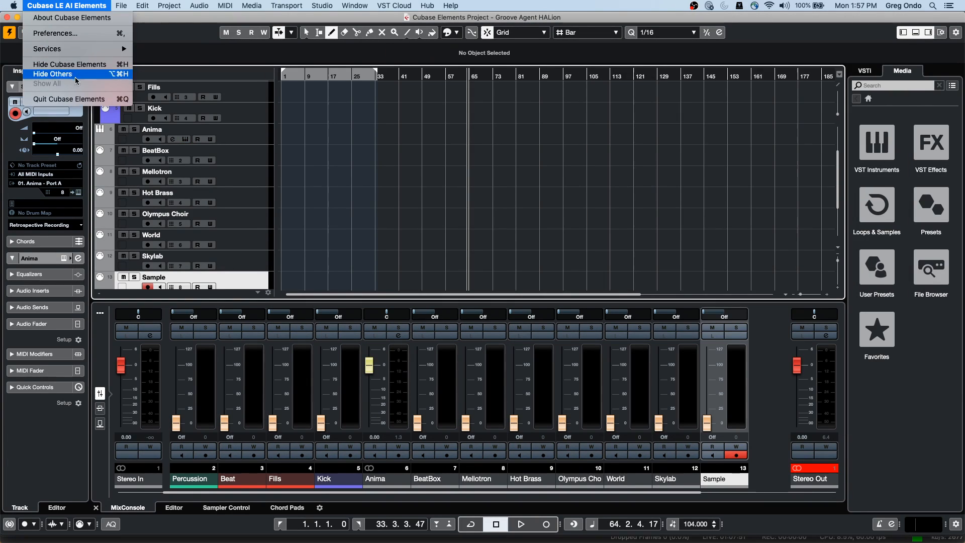
pyautogui.click(83, 99)
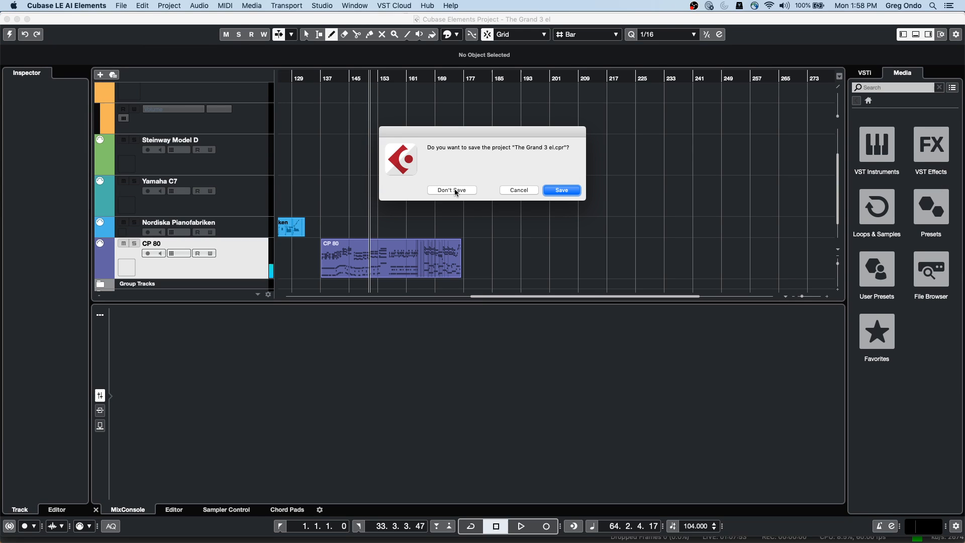
pyautogui.click(457, 191)
pyautogui.click(449, 191)
pyautogui.click(447, 190)
pyautogui.click(444, 191)
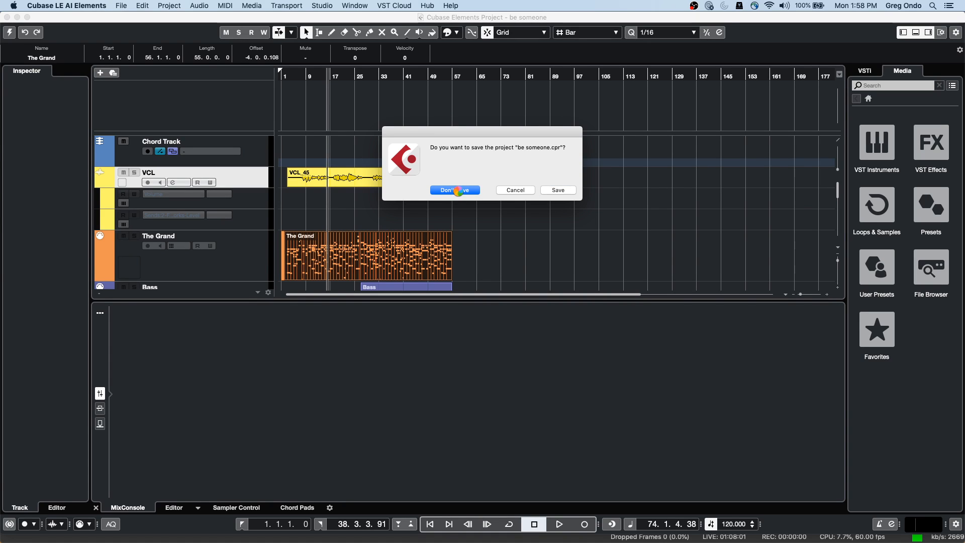
pyautogui.click(455, 190)
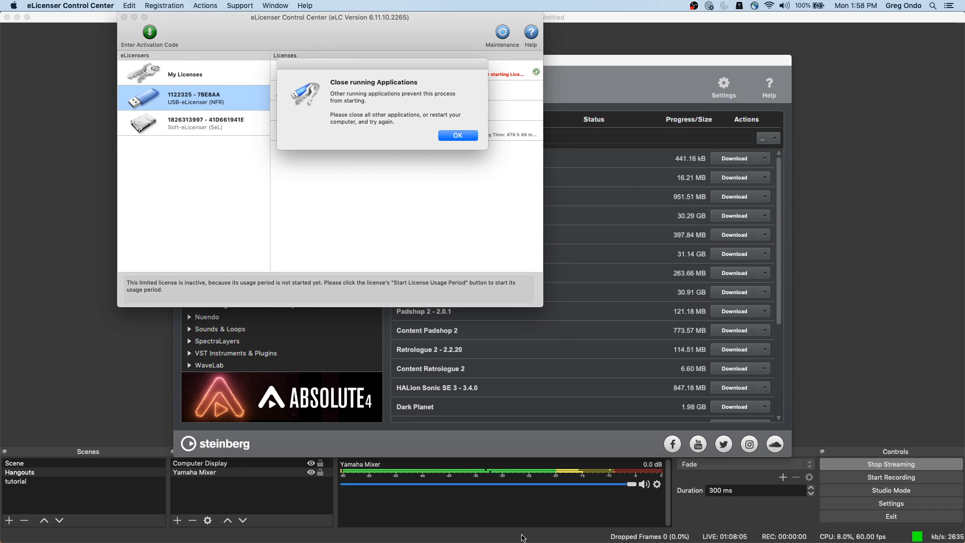
# Launch WaveLab Elements 10 and move back to an earlier stretch of the jazz.wav waveform
pyautogui.moveTo(467, 542)
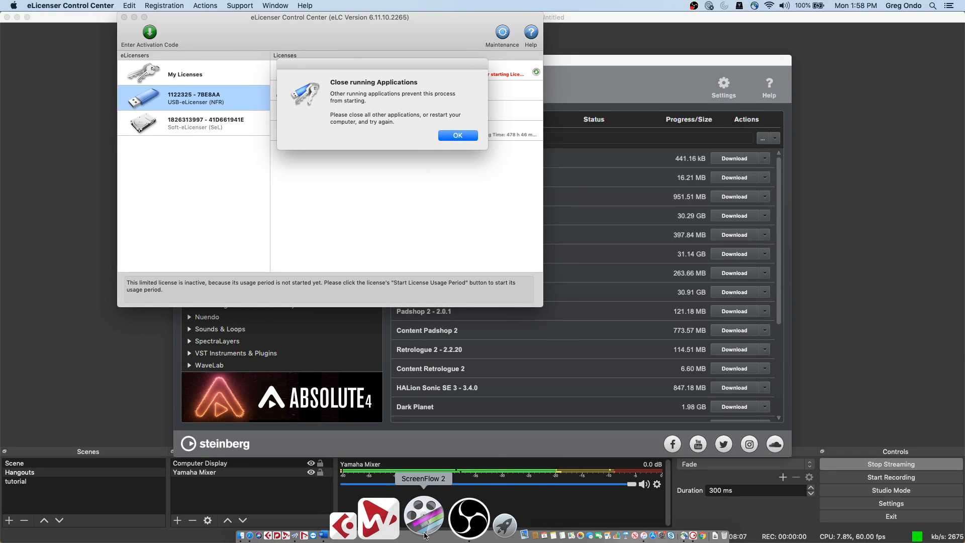
pyautogui.click(413, 527)
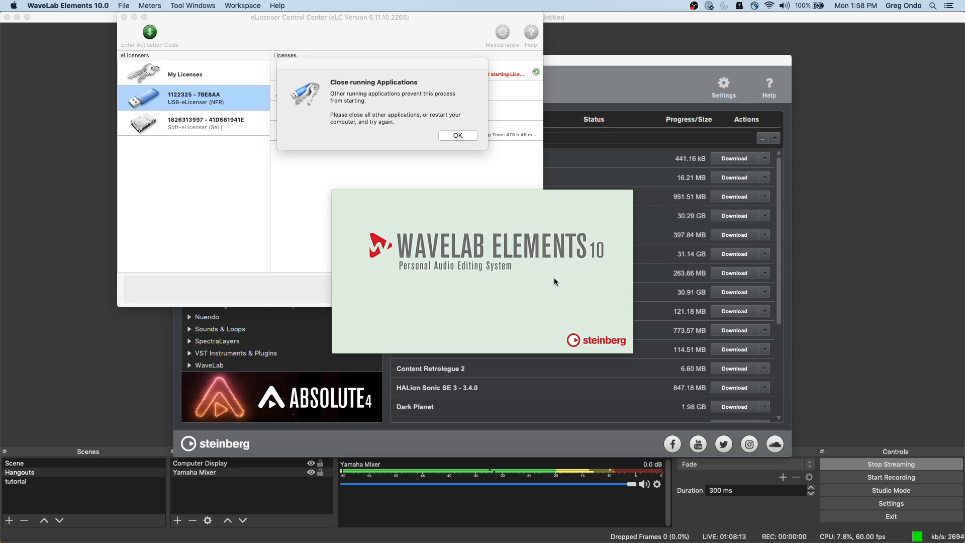
pyautogui.click(523, 411)
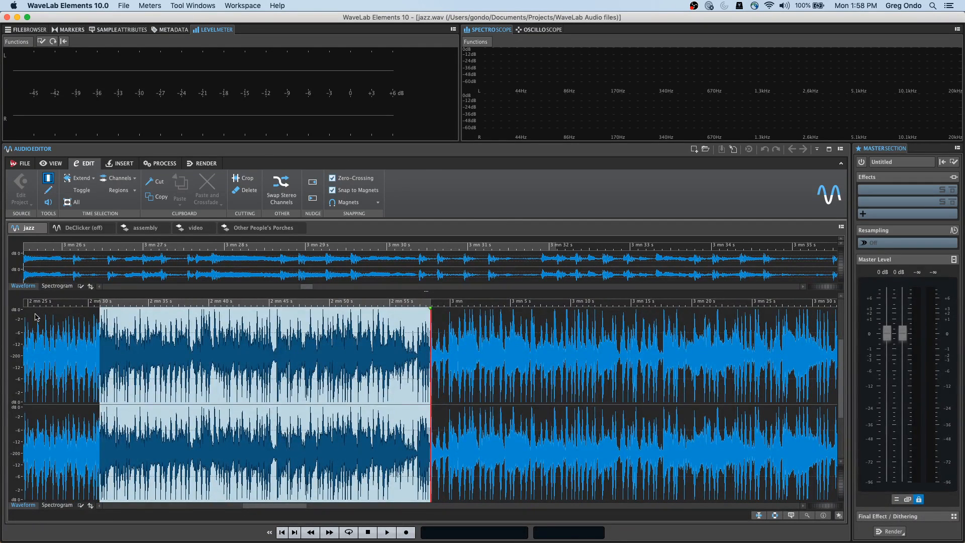
pyautogui.moveTo(44, 303)
pyautogui.mouseDown()
pyautogui.moveTo(22, 304)
pyautogui.moveTo(36, 303)
pyautogui.mouseUp()
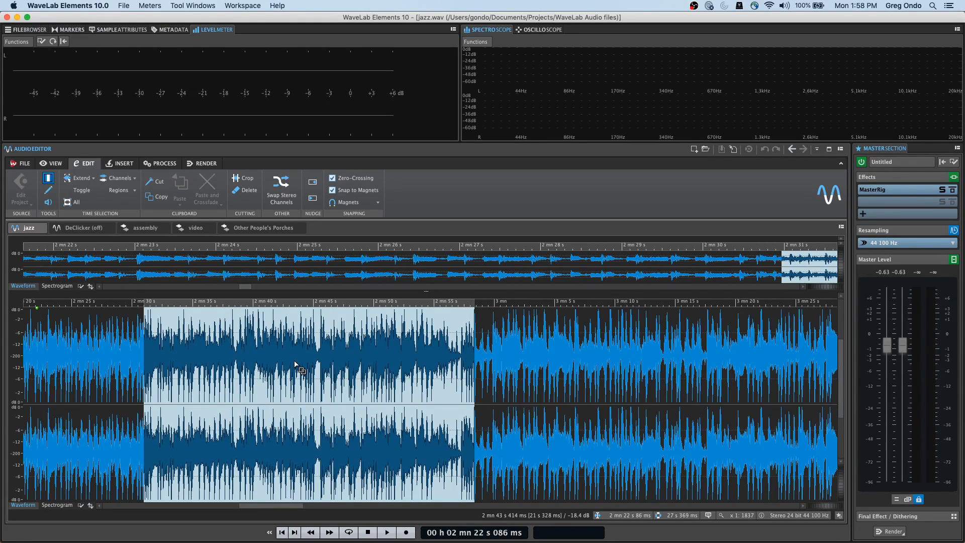
pyautogui.click(58, 303)
pyautogui.moveTo(58, 304); pyautogui.dragTo(3, 304)
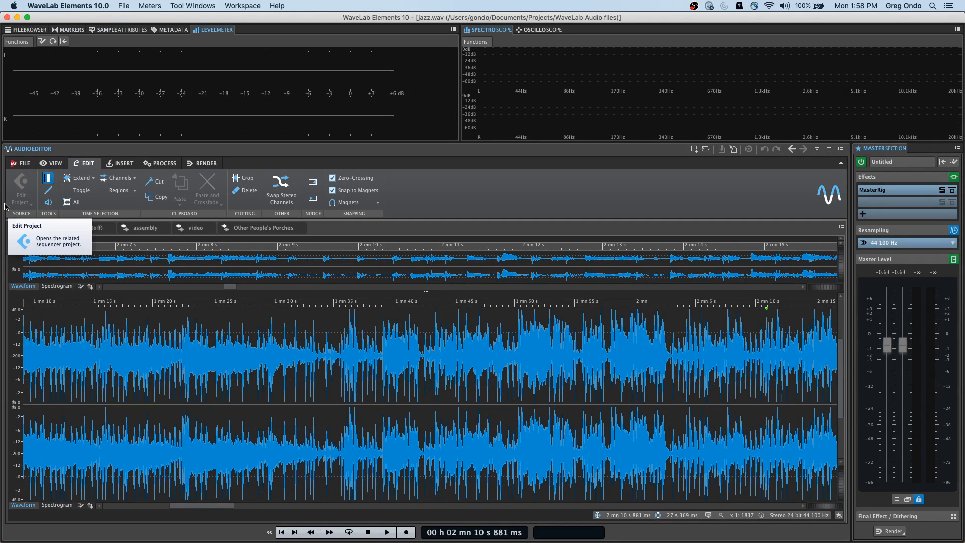
# Check the available audio devices in WaveLab's audio connection preferences, keeping Steinberg UR24C
pyautogui.click(22, 163)
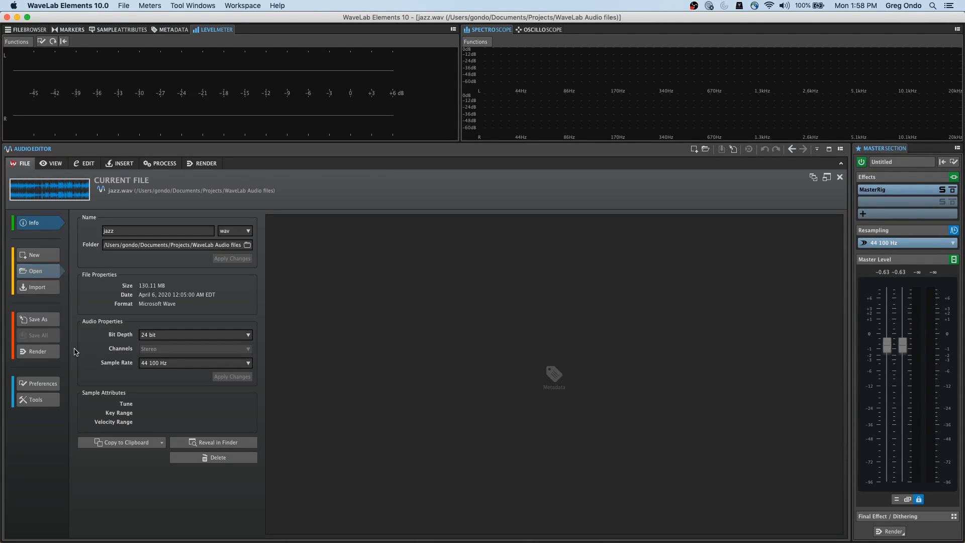
pyautogui.click(51, 387)
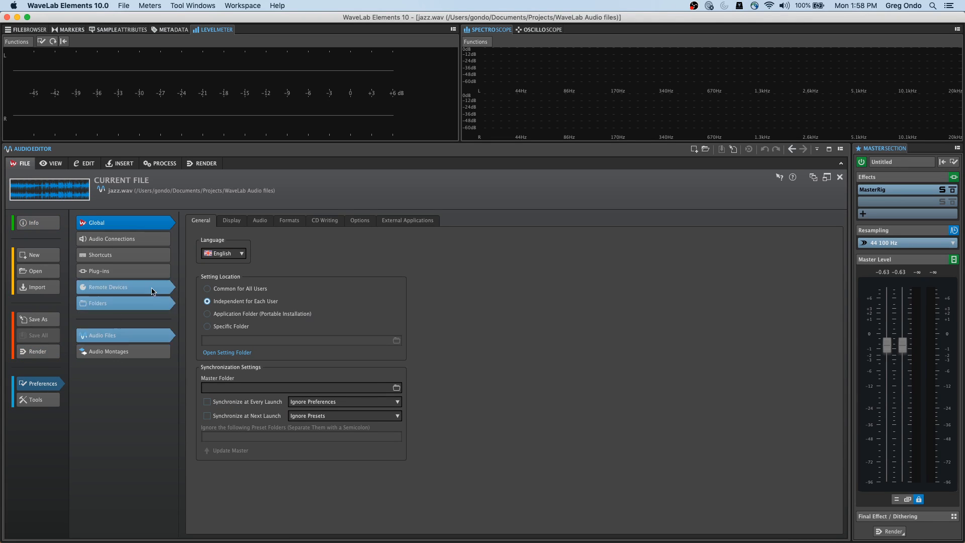
pyautogui.click(142, 239)
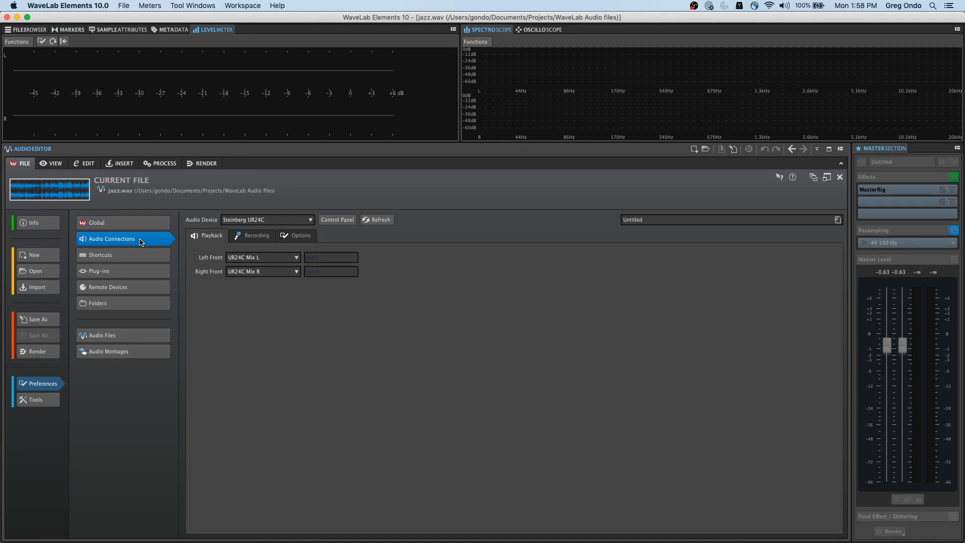
pyautogui.click(276, 221)
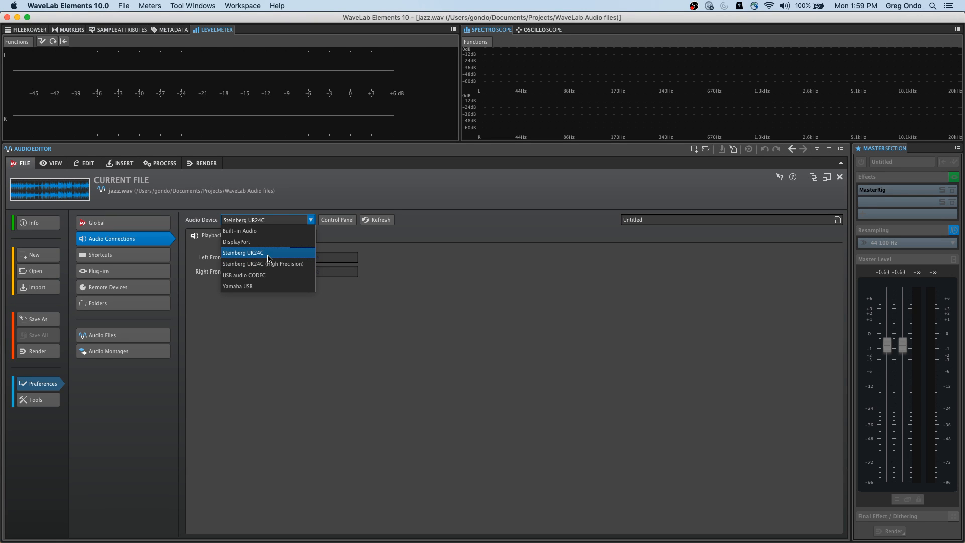
pyautogui.click(457, 289)
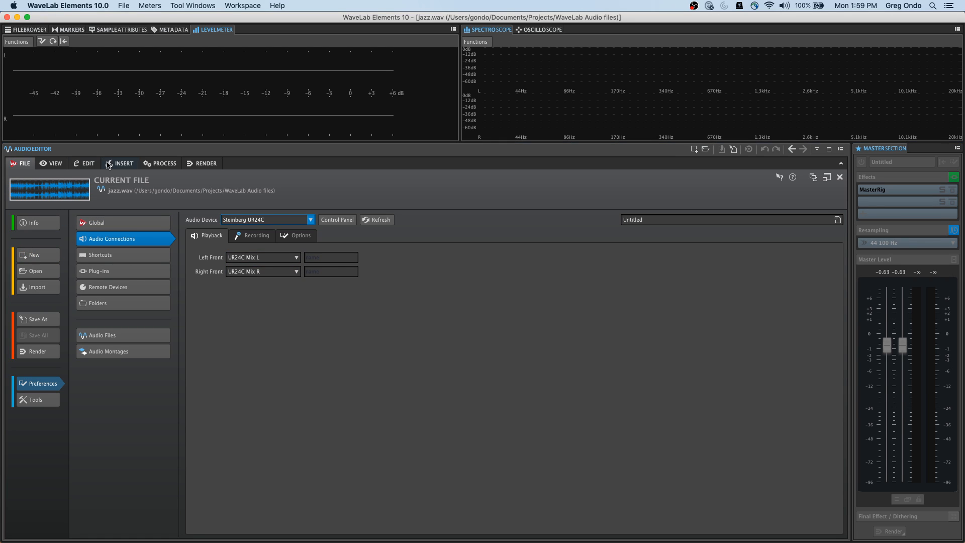
# Return to editing jazz.wav and play a few seconds from about 1 min 13 s
pyautogui.click(85, 164)
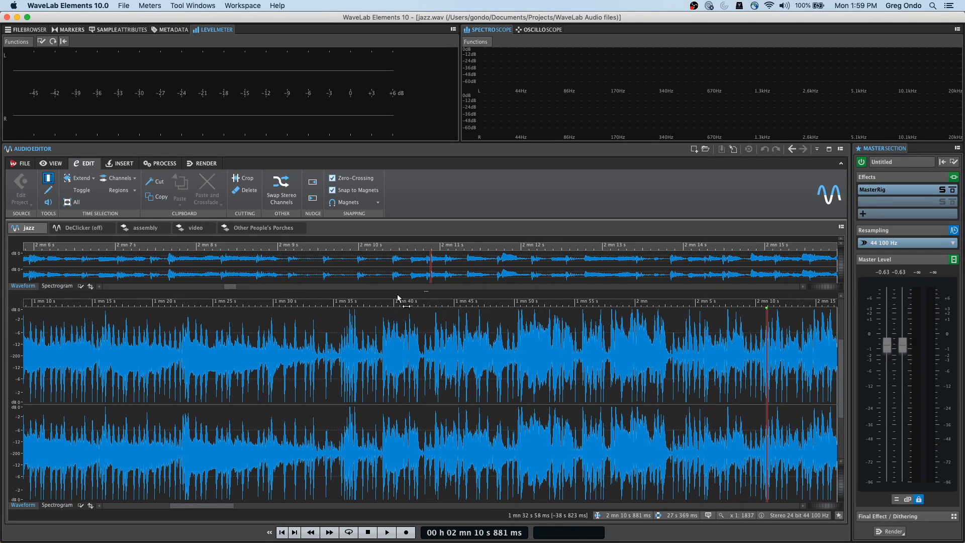
pyautogui.click(71, 374)
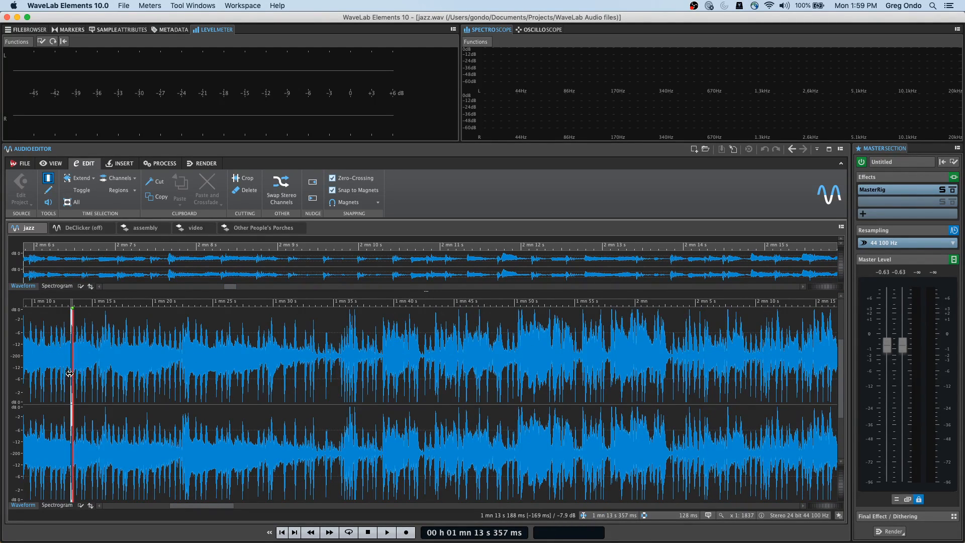
pyautogui.press('space')
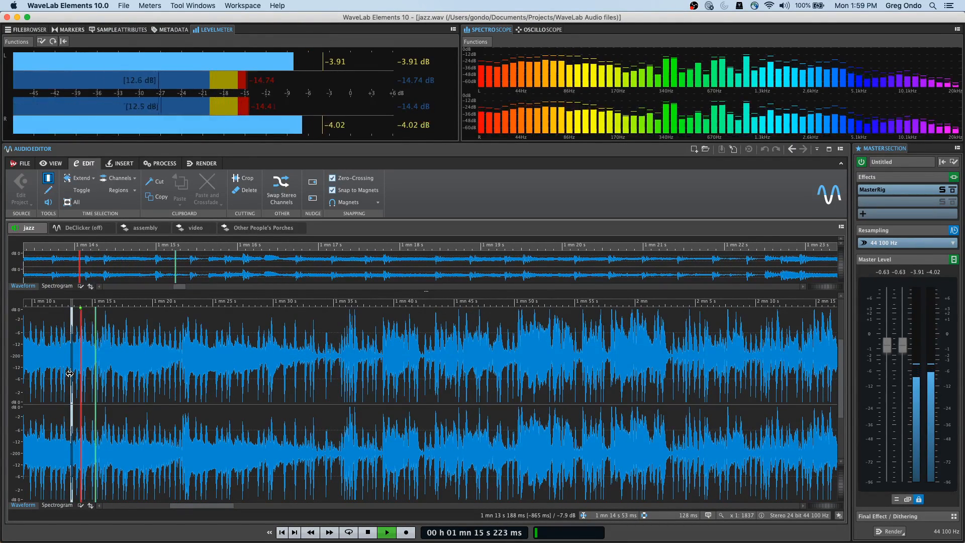
pyautogui.press('space')
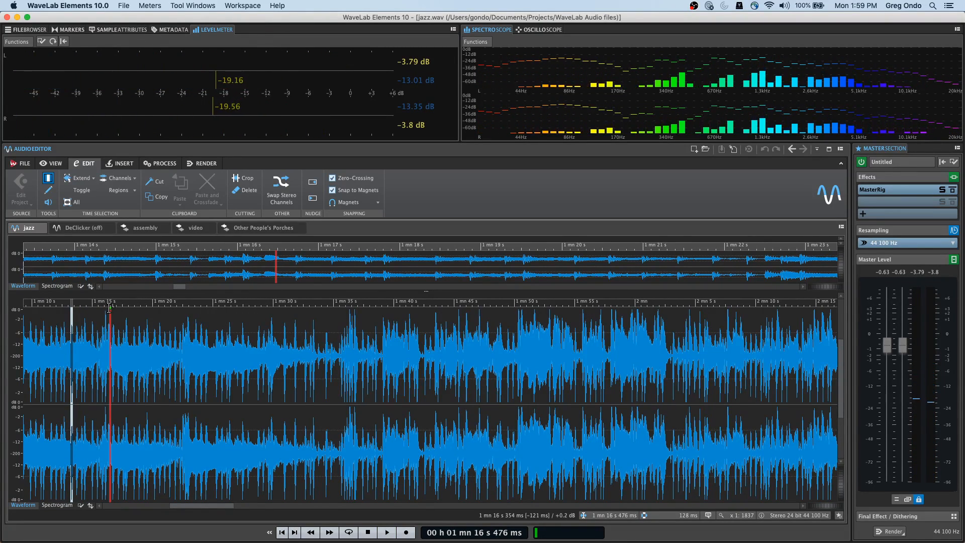
# Play jazz.wav briefly from about 24.6 s and start playback again from the beginning of the file
pyautogui.moveTo(56, 305); pyautogui.dragTo(8, 307)
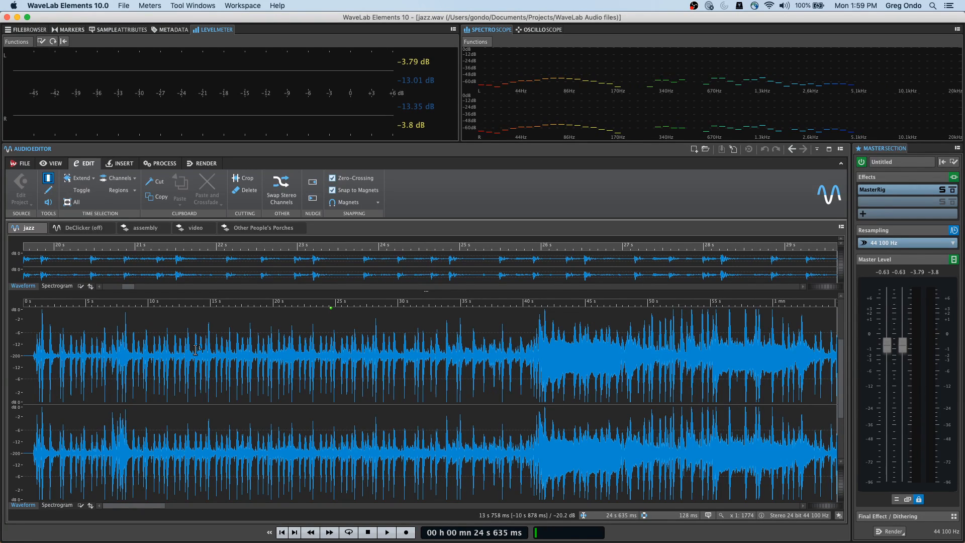
pyautogui.press('space')
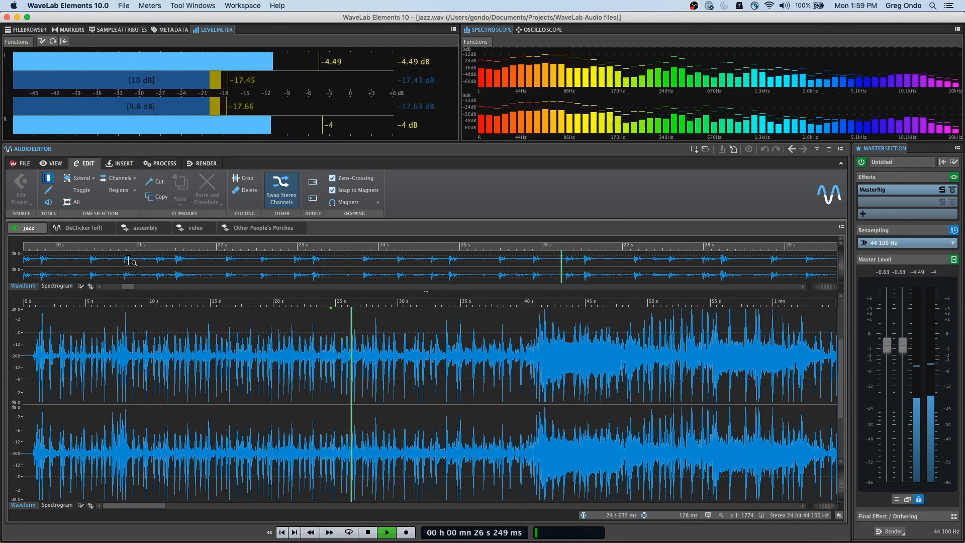
pyautogui.press('space')
pyautogui.moveTo(58, 304); pyautogui.dragTo(6, 315)
pyautogui.press('space')
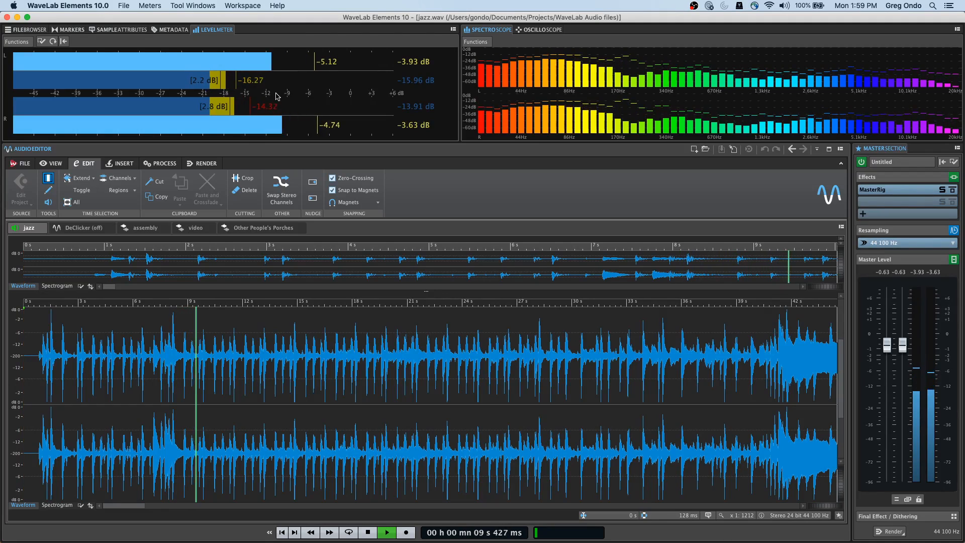
# View the Oscilloscope during playback with the channels' sum and difference, and return to the Spectroscope
pyautogui.click(544, 30)
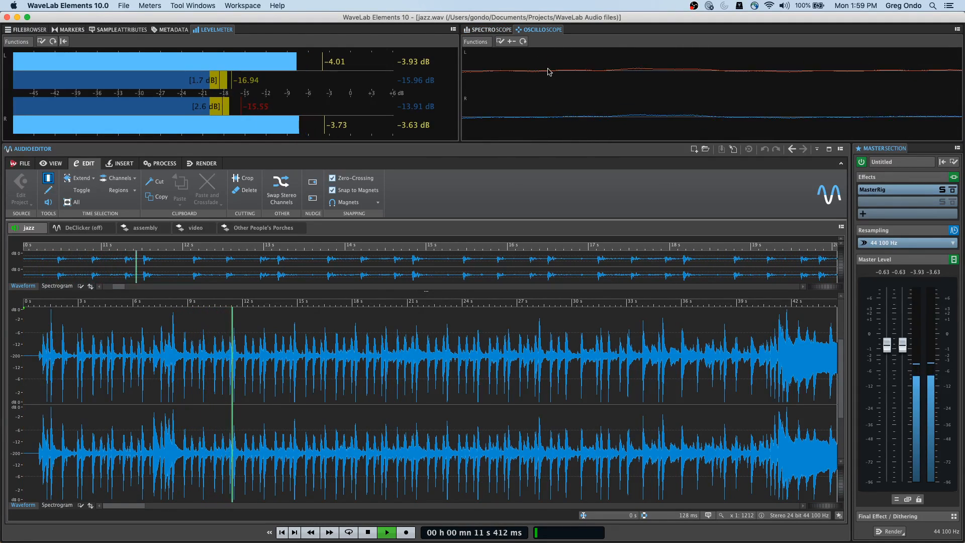
pyautogui.click(511, 42)
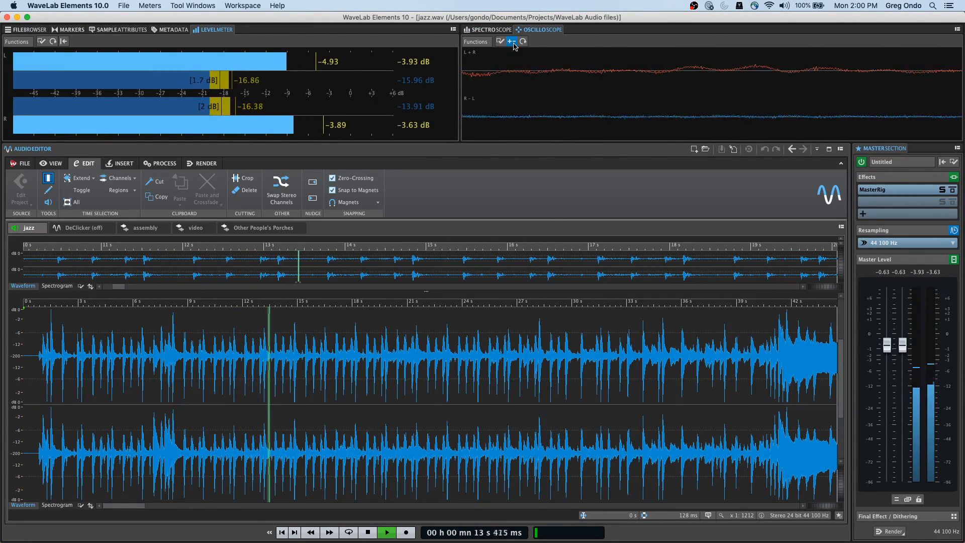
pyautogui.click(491, 30)
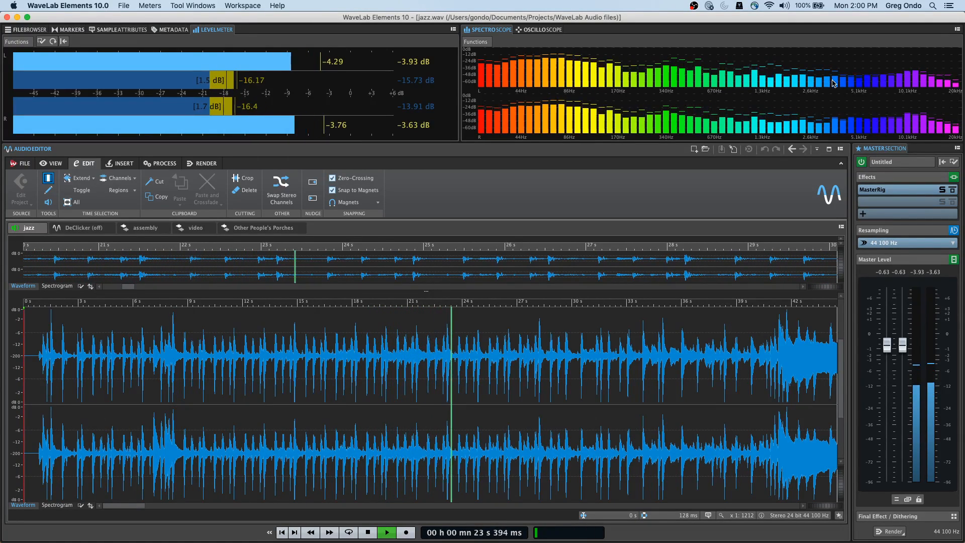
# Inspect the MasterRig effect's LM - Technical - Vinyl Record equalizer settings while jazz.wav plays
pyautogui.click(878, 190)
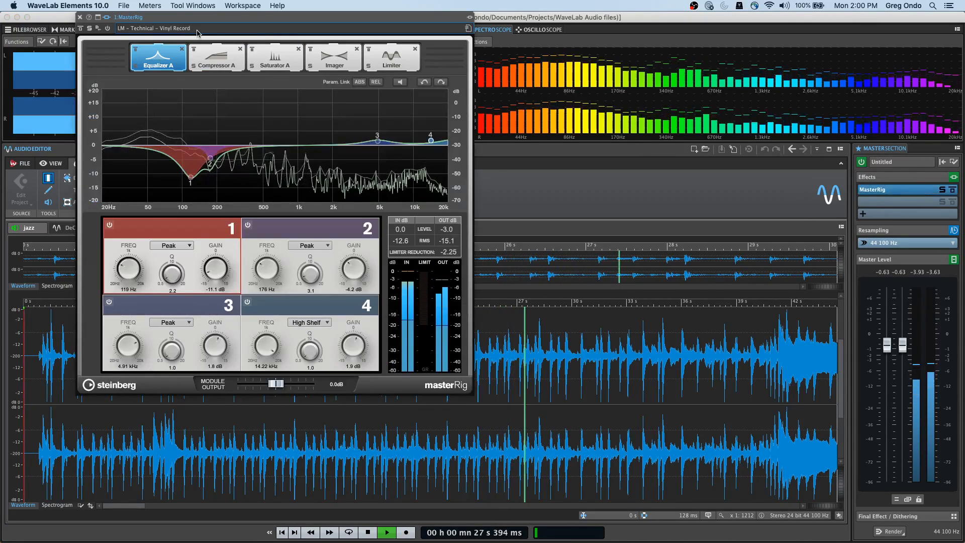
pyautogui.click(80, 18)
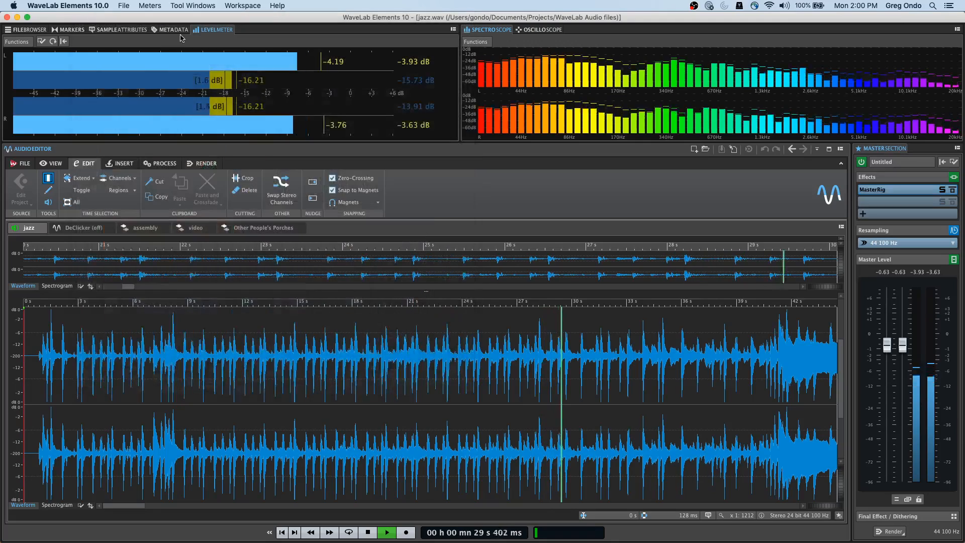
pyautogui.click(902, 189)
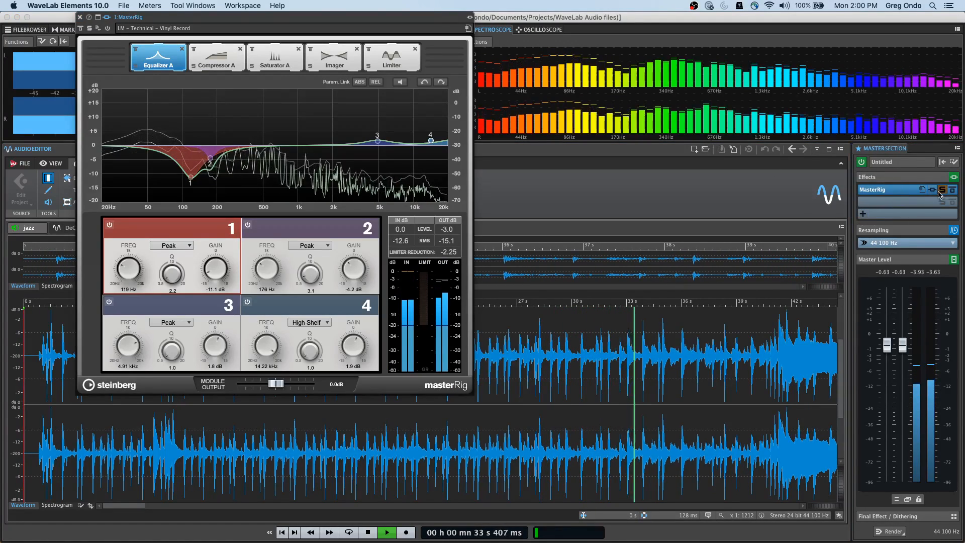
# Remove the MasterRig effect from the Master Section
pyautogui.click(914, 191)
pyautogui.click(914, 191)
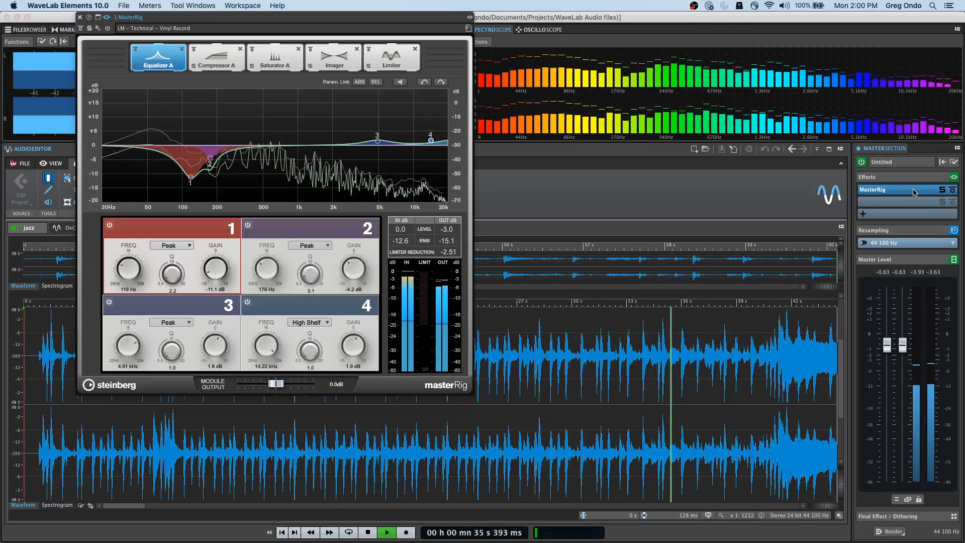
pyautogui.rightClick(914, 191)
pyautogui.click(912, 195)
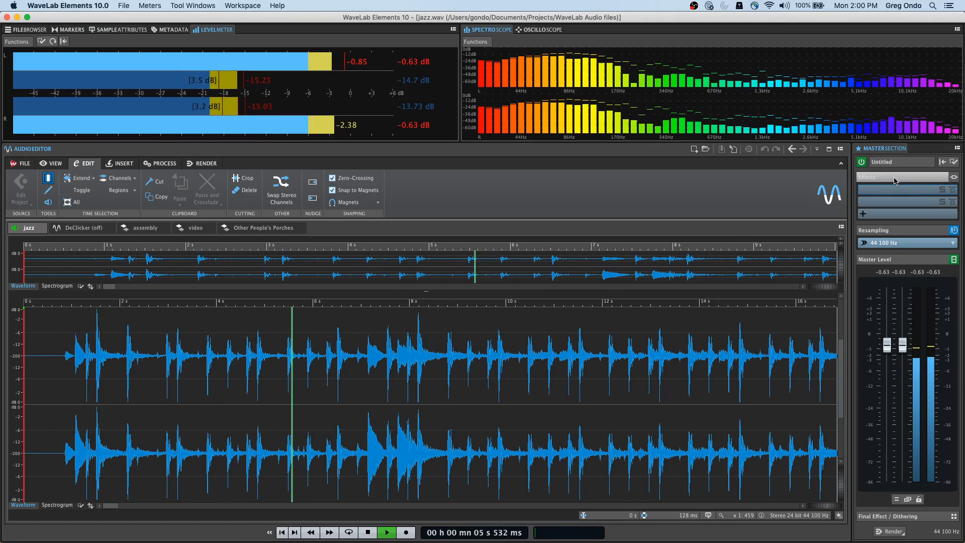
# Insert the MasterRig mastering effect from the Steinberg plug-ins into the first Master Section effect slot
pyautogui.click(906, 190)
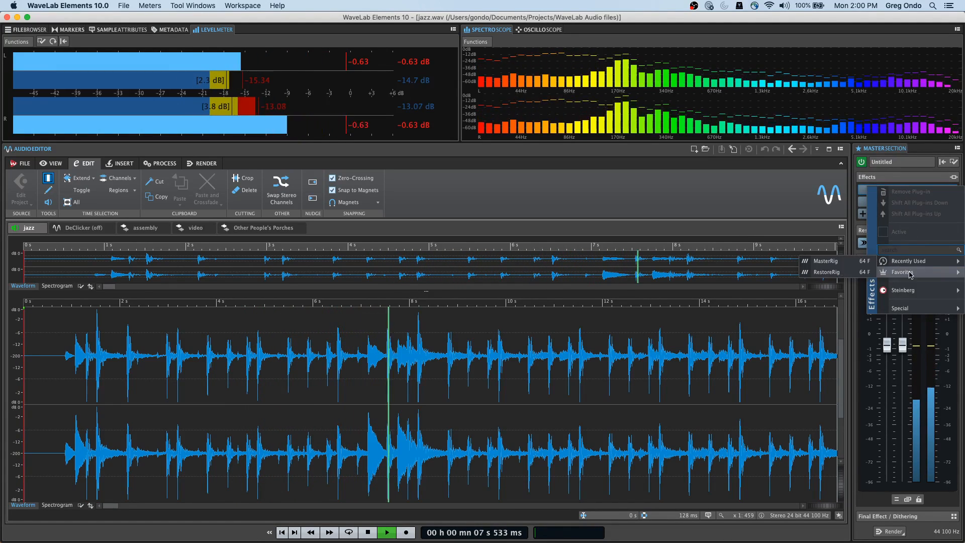
pyautogui.moveTo(911, 291)
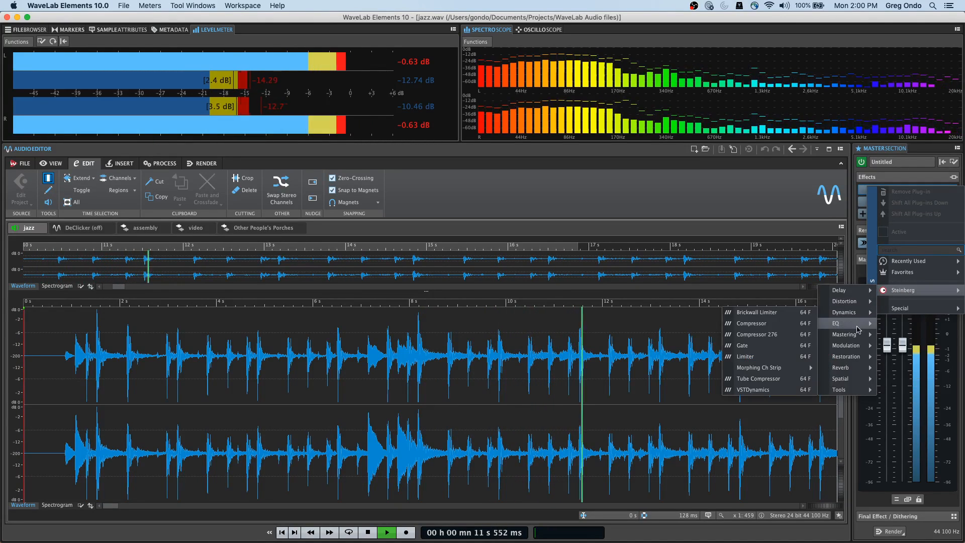
pyautogui.moveTo(854, 357)
pyautogui.moveTo(858, 337)
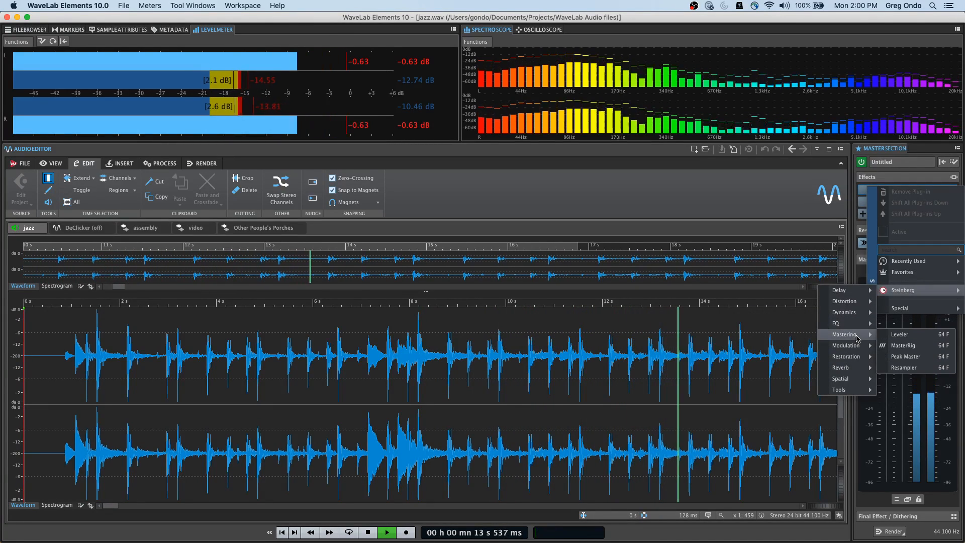
pyautogui.click(903, 345)
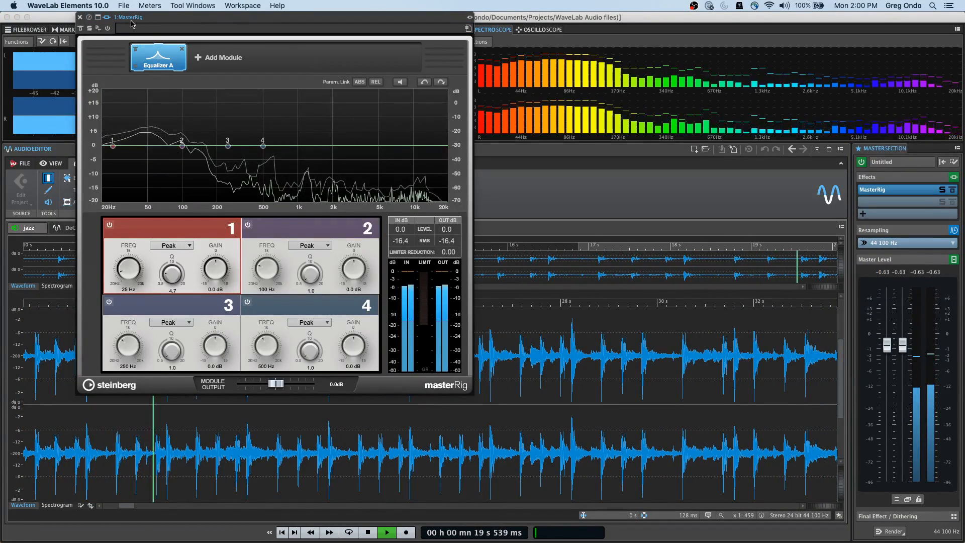
# Load the factory preset LM - Technical - Vinyl Record into MasterRig
pyautogui.click(90, 30)
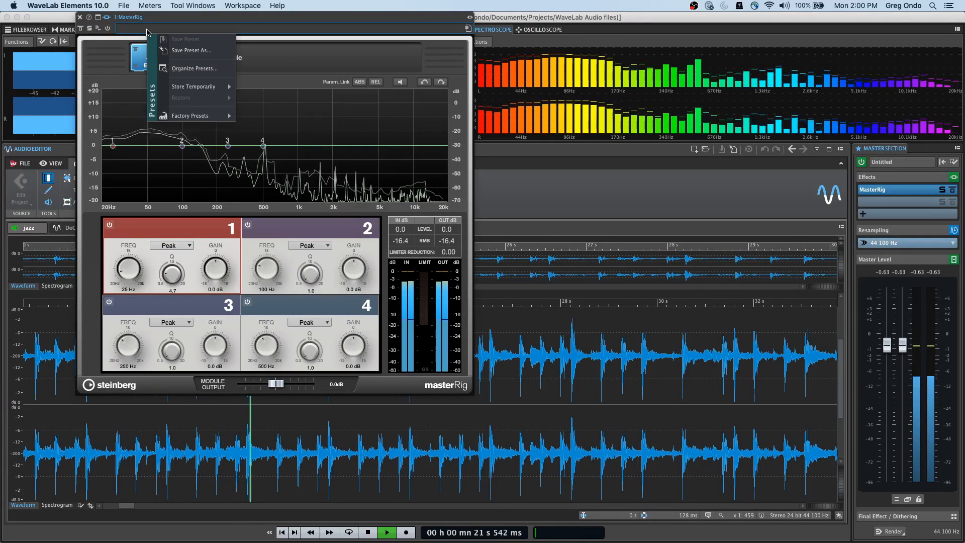
pyautogui.moveTo(174, 115)
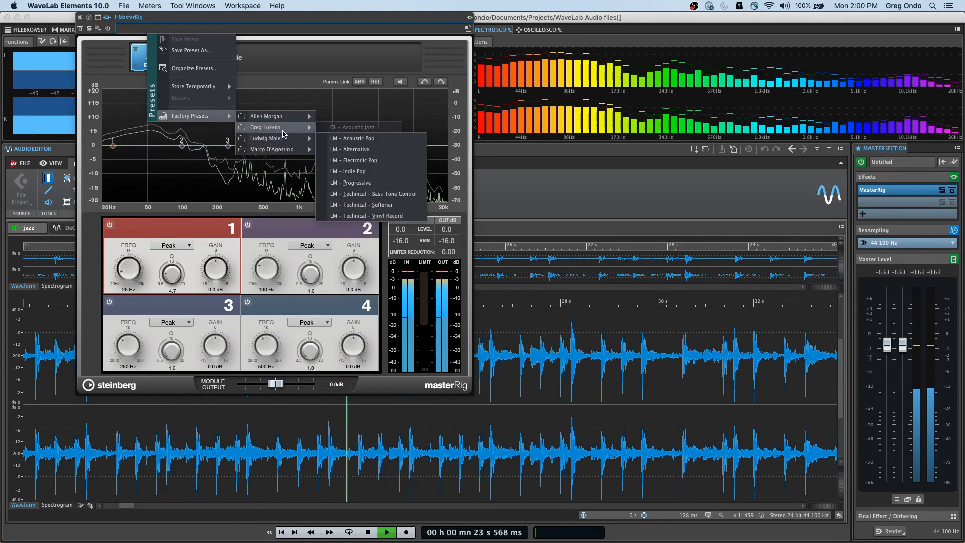
pyautogui.moveTo(275, 138)
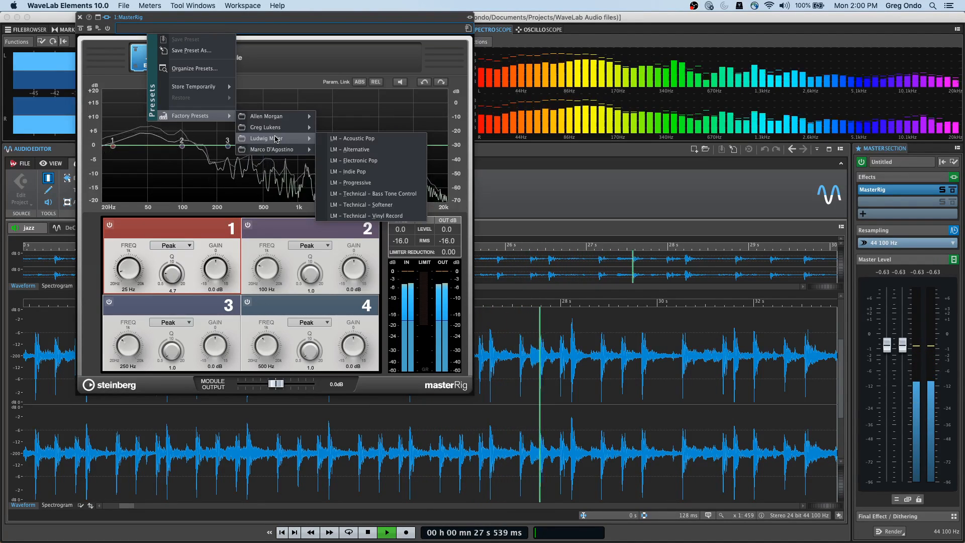
pyautogui.click(388, 216)
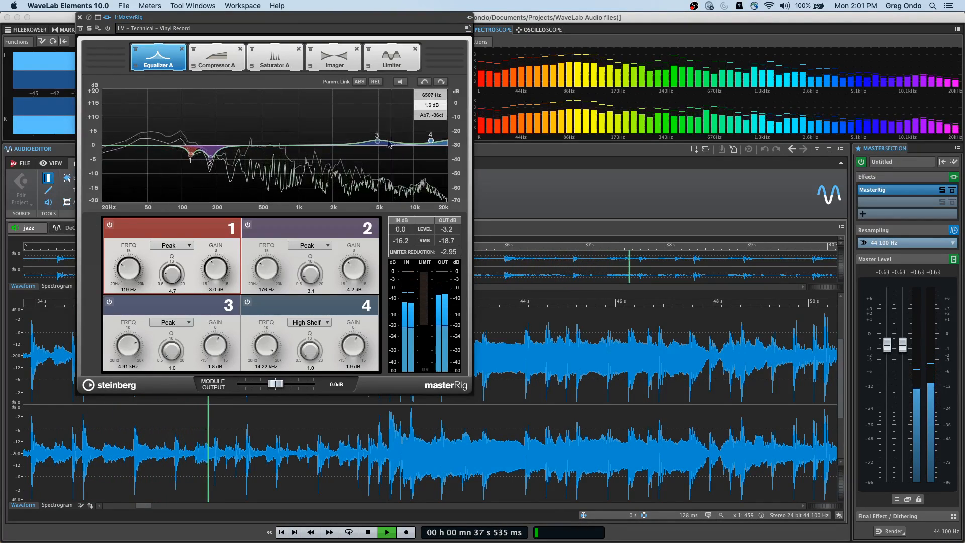
# Adjust band 3 of Equalizer A to about 5.32 kHz and 3.5 dB, auditioning the band with the listen option
pyautogui.moveTo(378, 144); pyautogui.dragTo(392, 125)
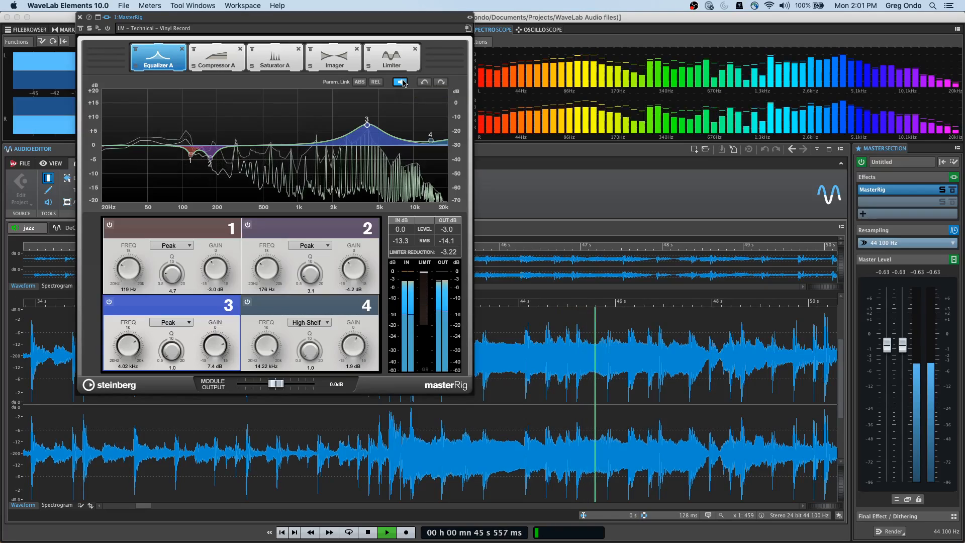
pyautogui.moveTo(367, 124)
pyautogui.mouseDown()
pyautogui.moveTo(344, 132)
pyautogui.moveTo(373, 135)
pyautogui.mouseUp()
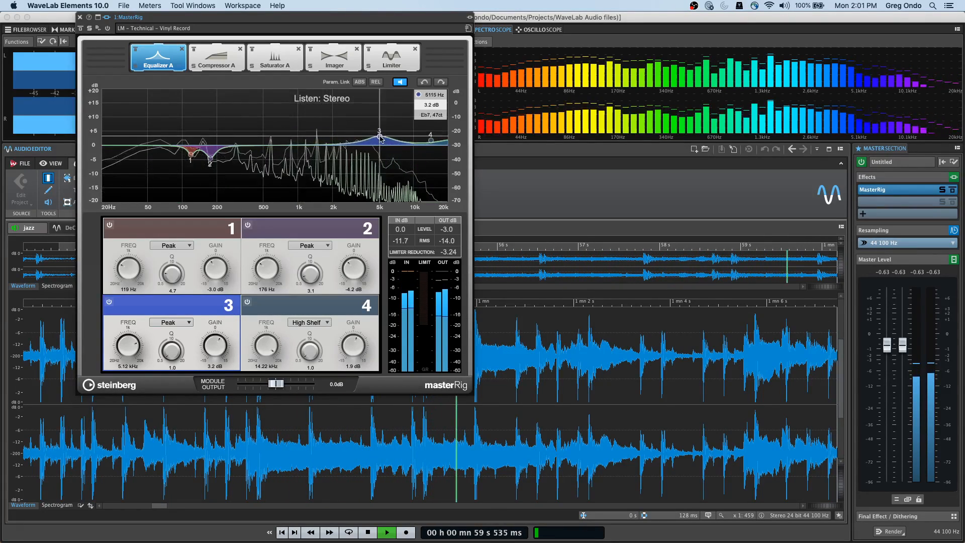
pyautogui.moveTo(382, 135); pyautogui.dragTo(381, 135)
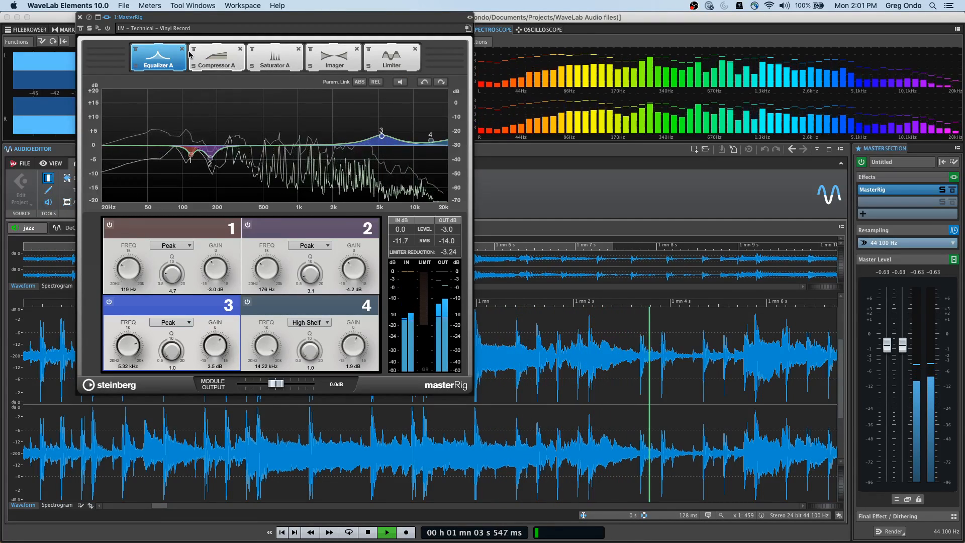
# Set Compressor A's band 1 threshold to about -24.6, and switch Saturator A's band 1 to Tape mode with a drive of about 4.7
pyautogui.click(217, 59)
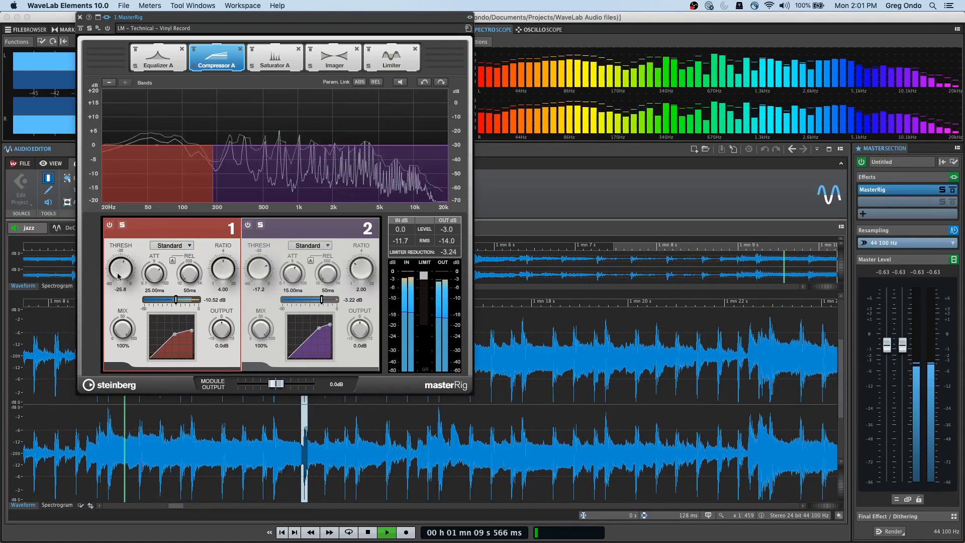
pyautogui.moveTo(120, 276); pyautogui.dragTo(120, 273)
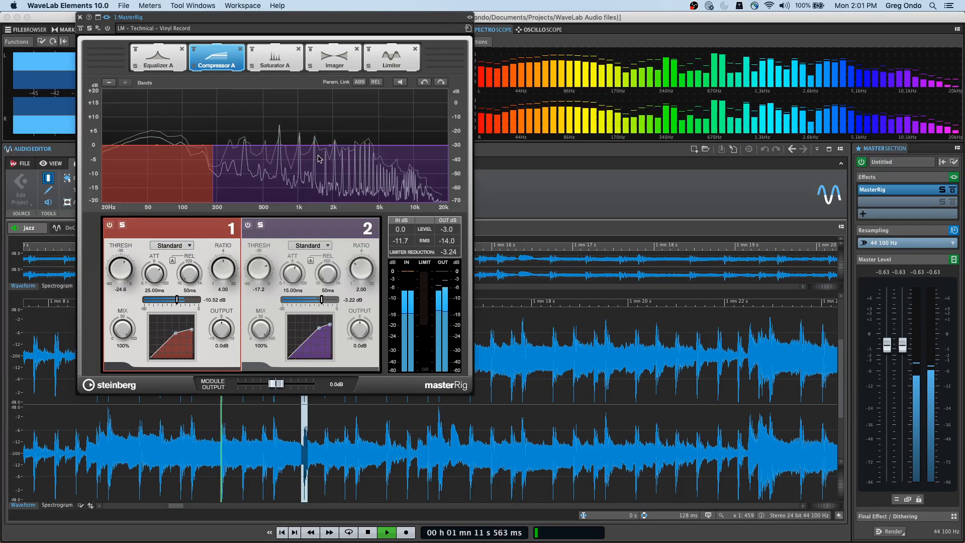
pyautogui.click(284, 68)
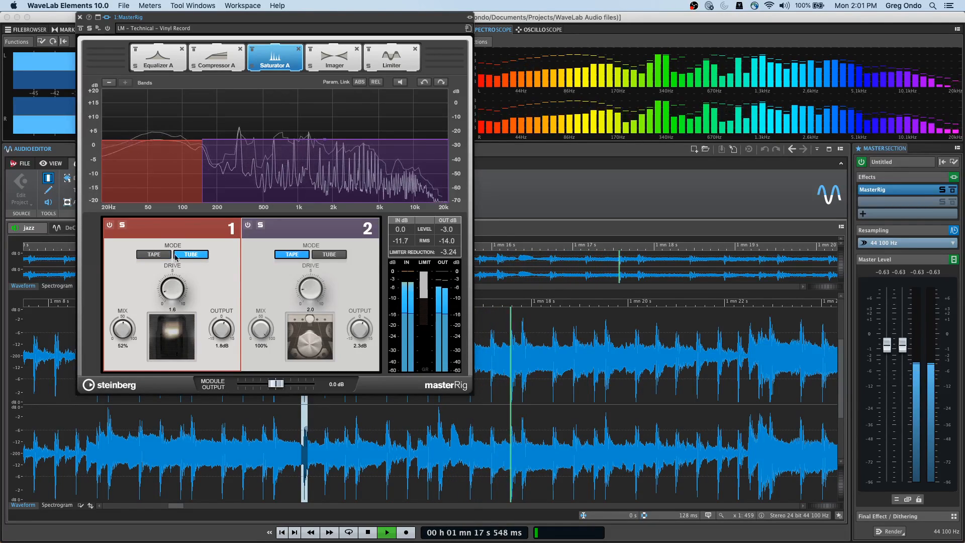
pyautogui.moveTo(166, 290); pyautogui.dragTo(170, 263)
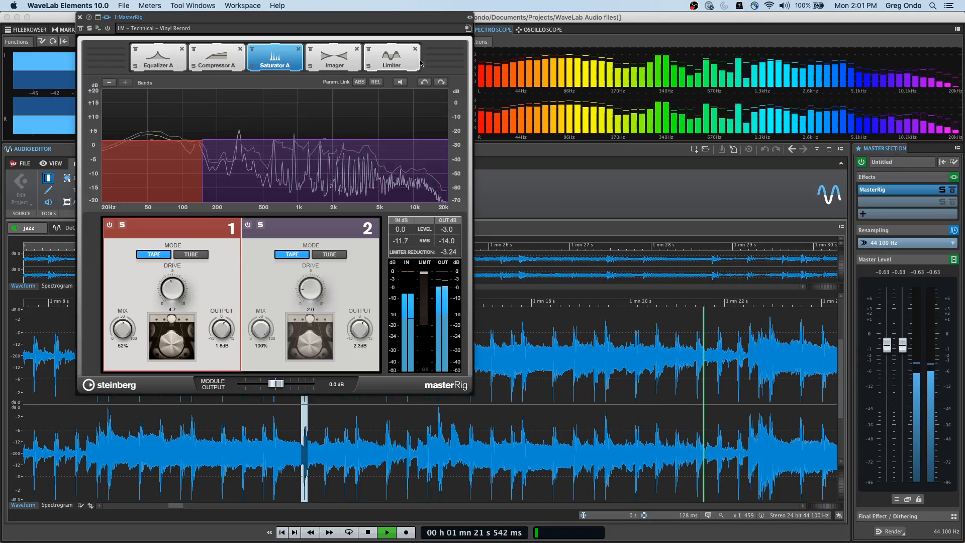
# Widen the Imager's band 2 to about 167%, look at the Limiter settings, and close the MasterRig window
pyautogui.click(334, 60)
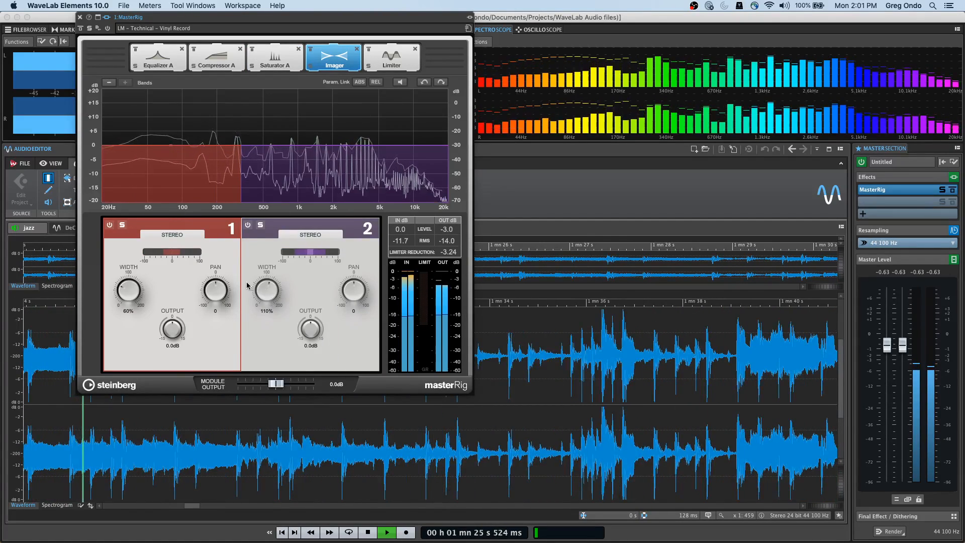
pyautogui.moveTo(264, 289); pyautogui.dragTo(265, 285)
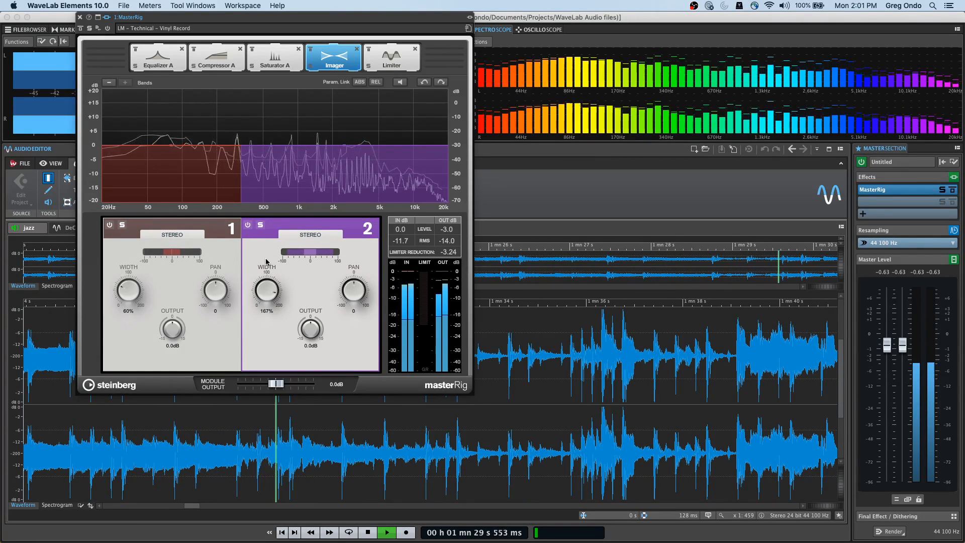
pyautogui.click(393, 61)
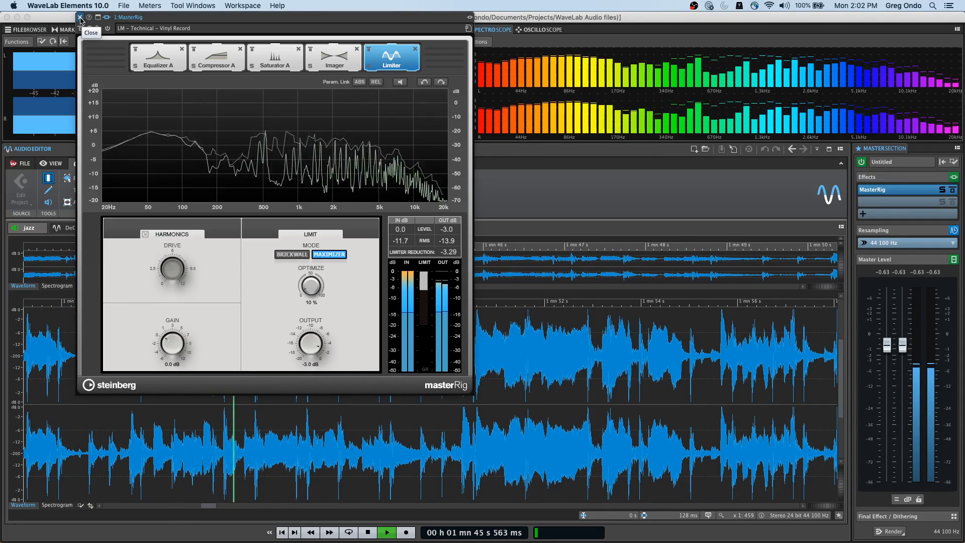
pyautogui.click(80, 18)
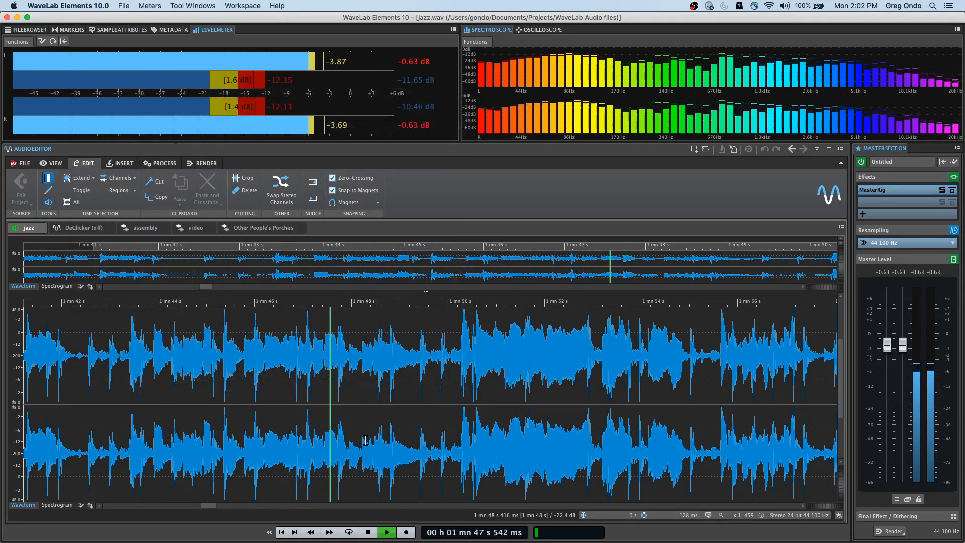
# Stop playback, select about 6.5 s of jazz.wav ending near 1 mn 50 s, and try muting and cutting the selection
pyautogui.press('space')
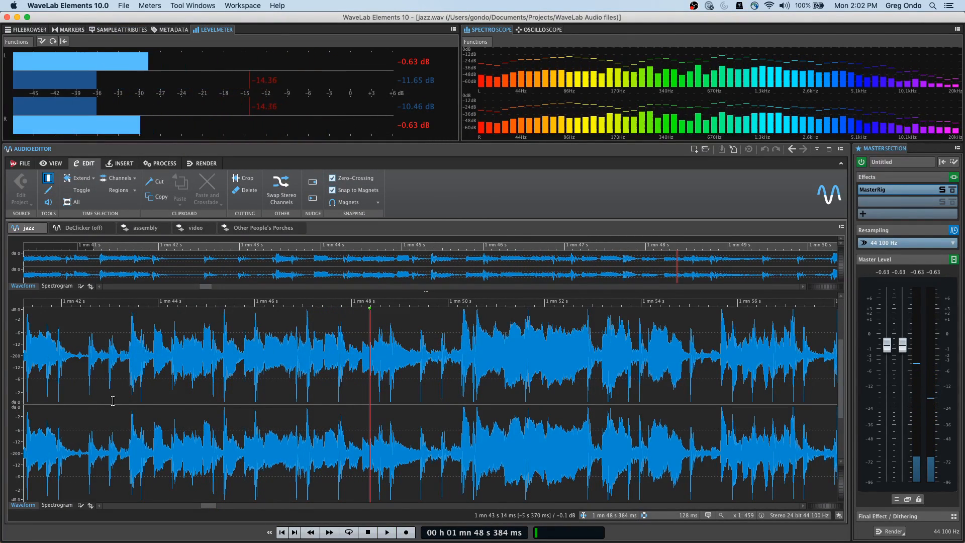
pyautogui.moveTo(144, 375); pyautogui.dragTo(459, 367)
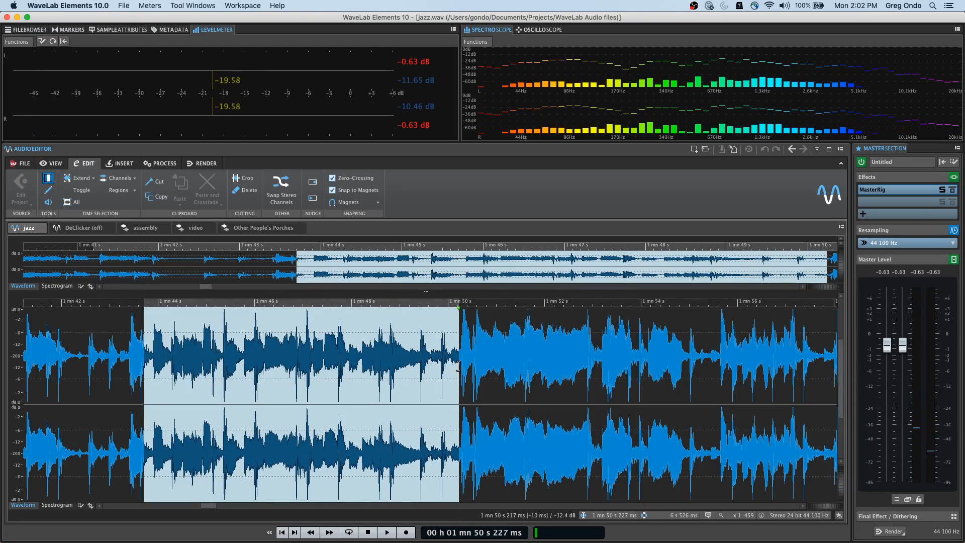
pyautogui.press('super+m')
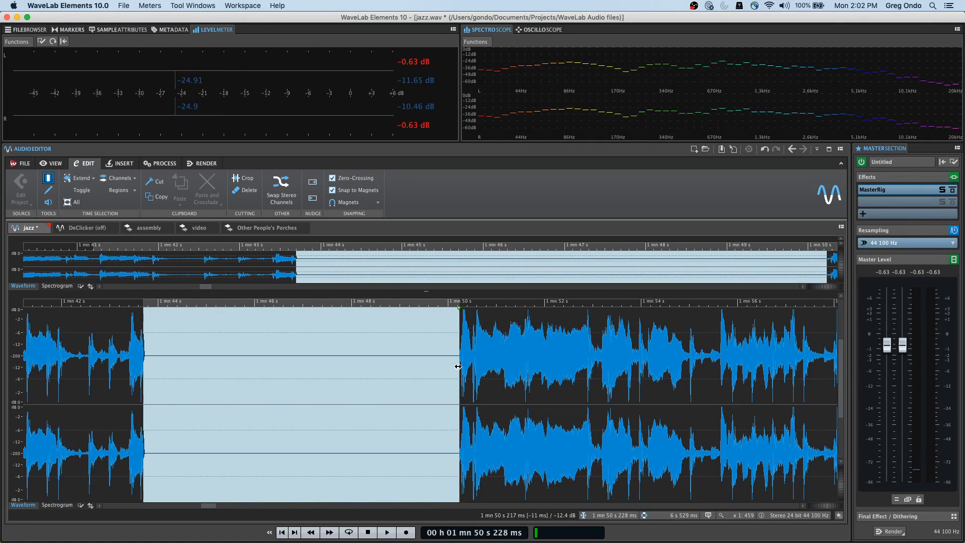
pyautogui.press('super+z')
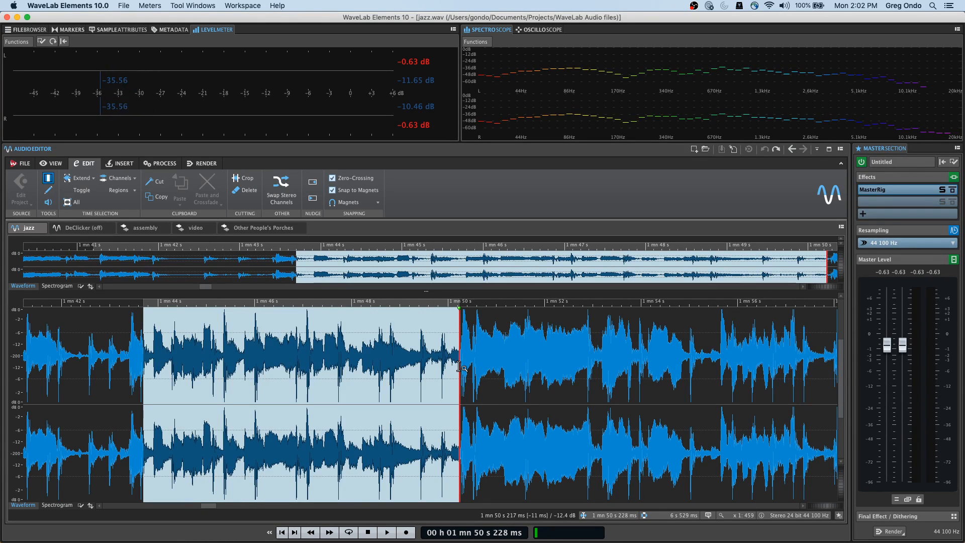
pyautogui.press('super+x')
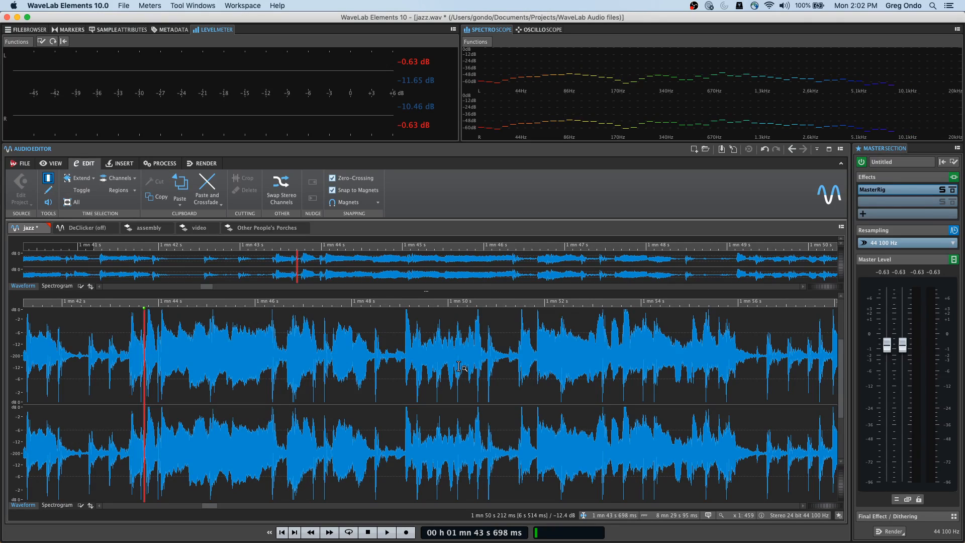
pyautogui.press('super+z')
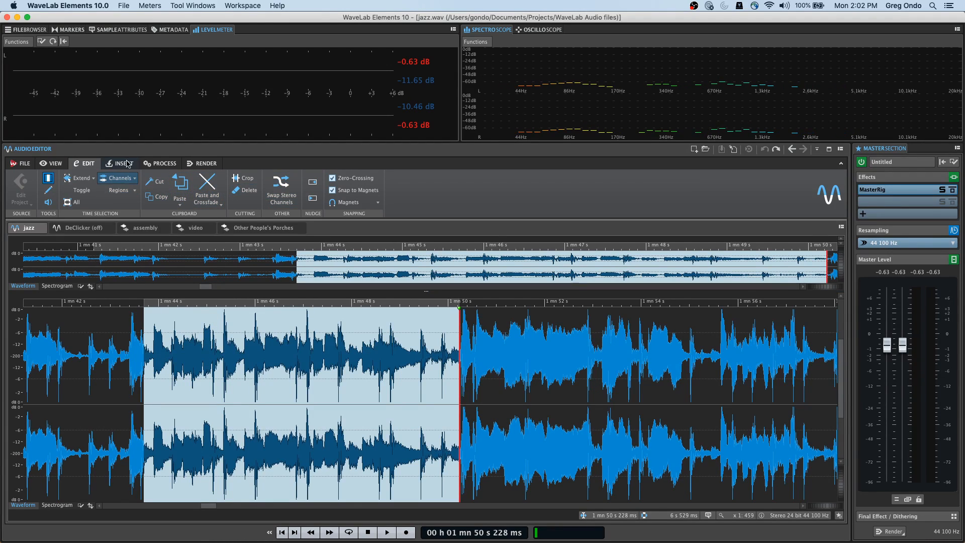
# Apply a fade-in to the selected passage of jazz.wav
pyautogui.click(160, 165)
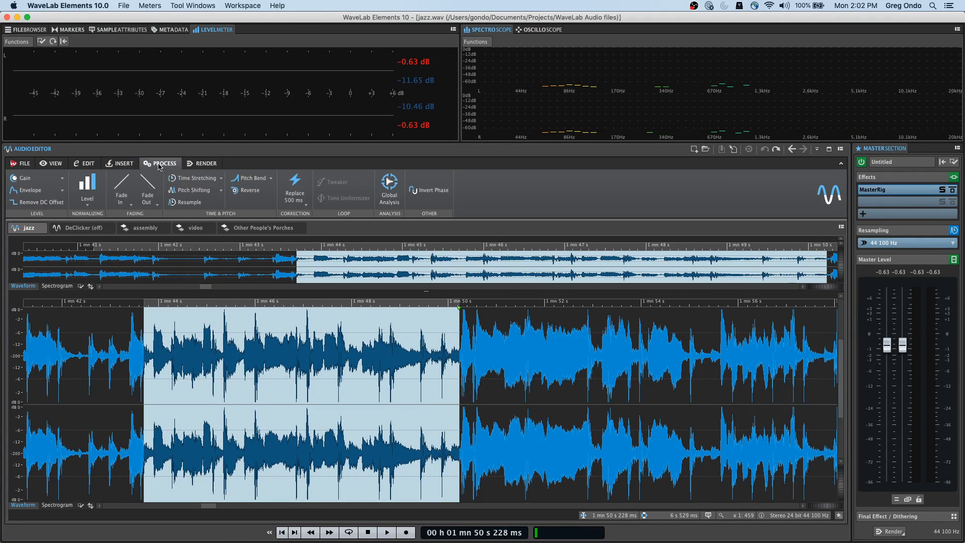
pyautogui.click(123, 195)
pyautogui.click(138, 218)
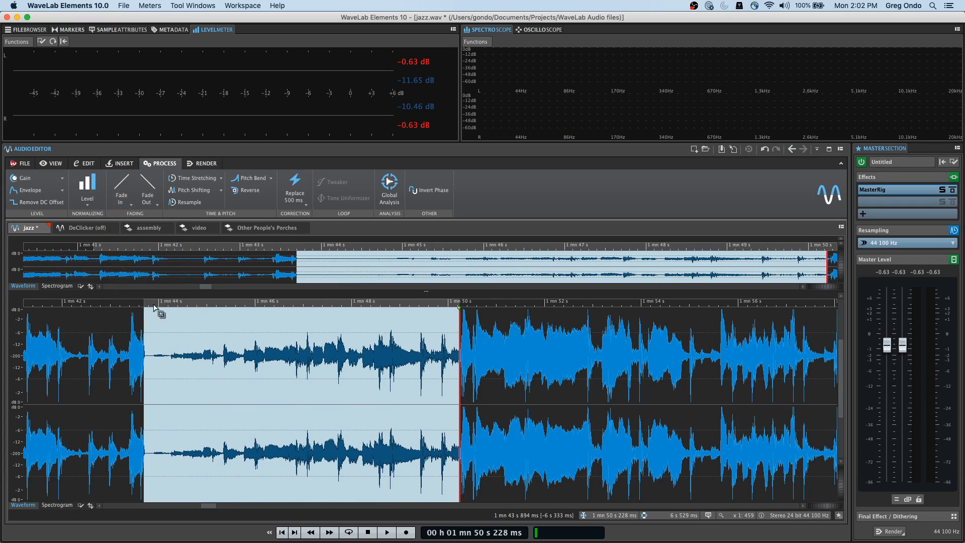
# Select about 3 s of jazz.wav starting at 1 mn 51 s and apply fade-outs to it with different curve shapes
pyautogui.moveTo(644, 360); pyautogui.dragTo(496, 360)
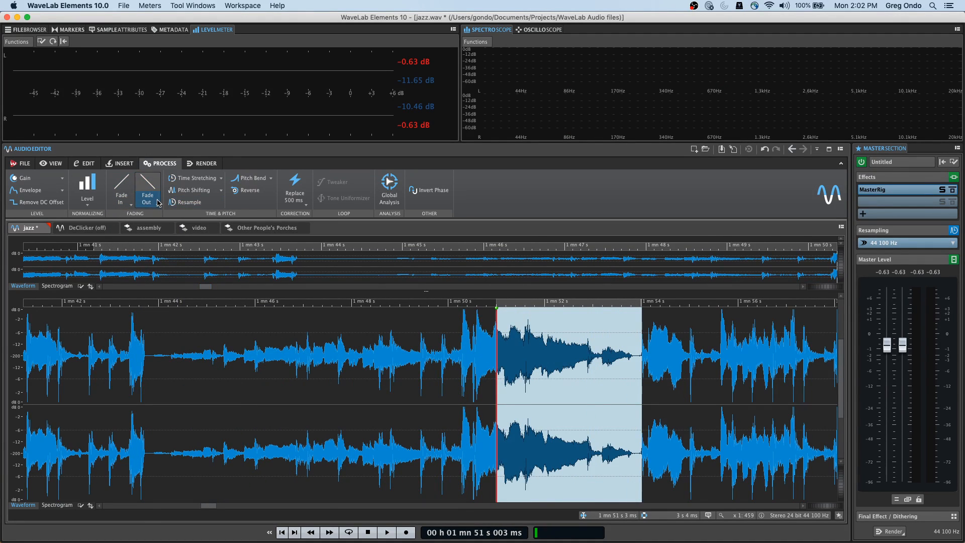
pyautogui.click(158, 203)
pyautogui.click(174, 246)
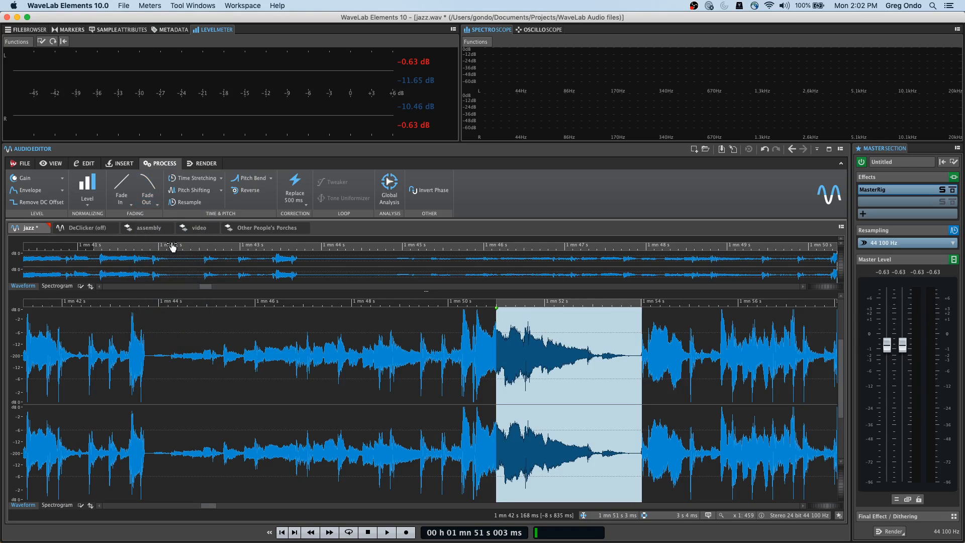
pyautogui.click(160, 208)
pyautogui.click(169, 276)
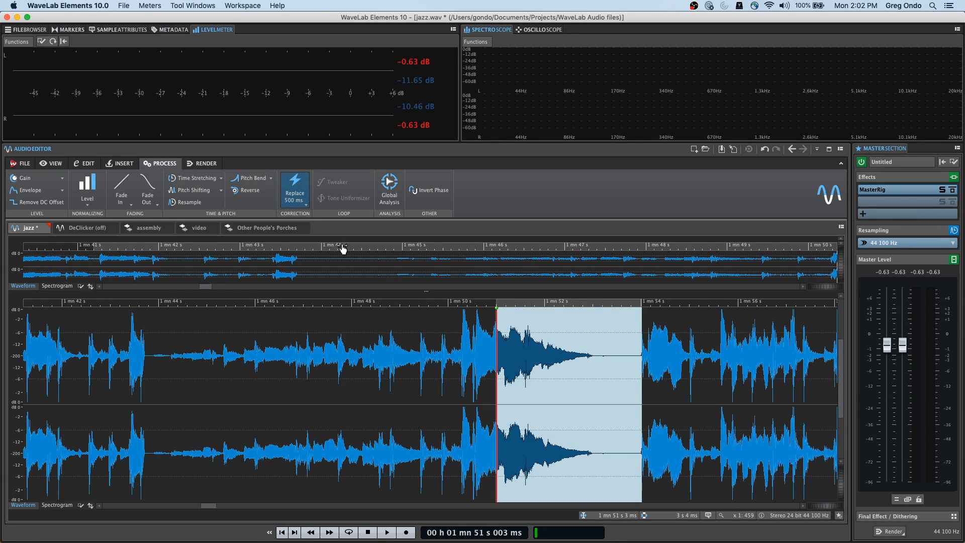
# Play jazz.wav from about 1 mn 42.9 s to hear the fades, and open the Level Normalizer settings
pyautogui.click(107, 345)
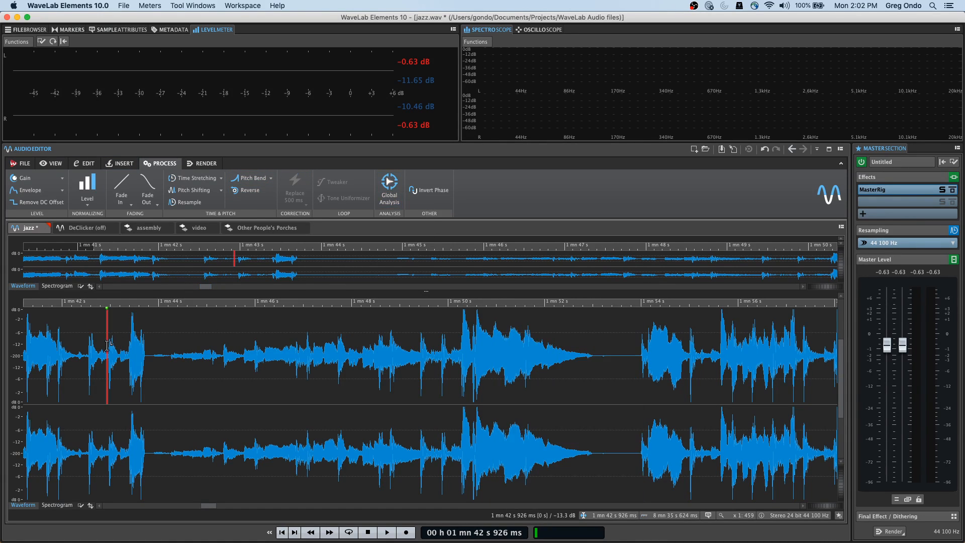
pyautogui.press('space')
pyautogui.click(88, 187)
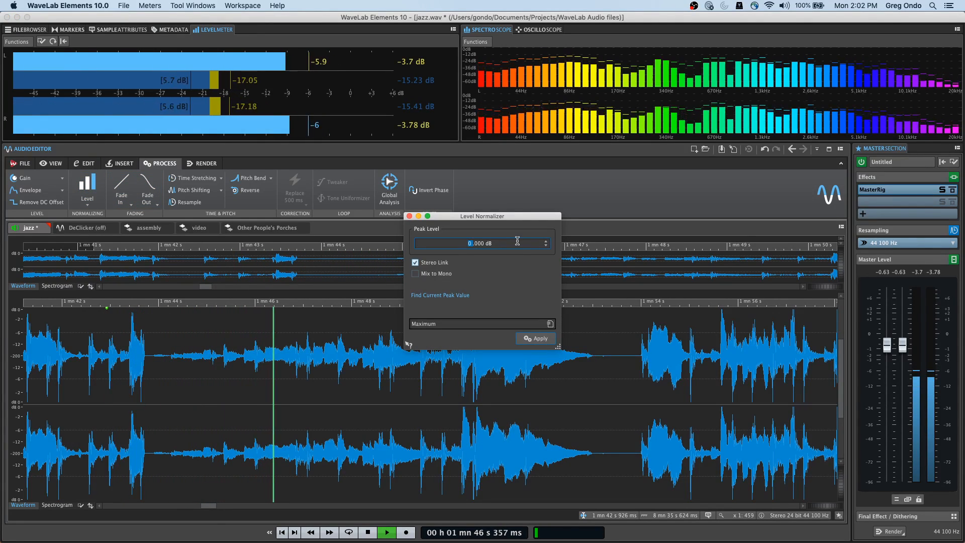
# Undo the fade-outs and the fade-in applied to jazz.wav
pyautogui.click(641, 369)
pyautogui.press('super+z')
pyautogui.press('super+z')
pyautogui.press('super+z')
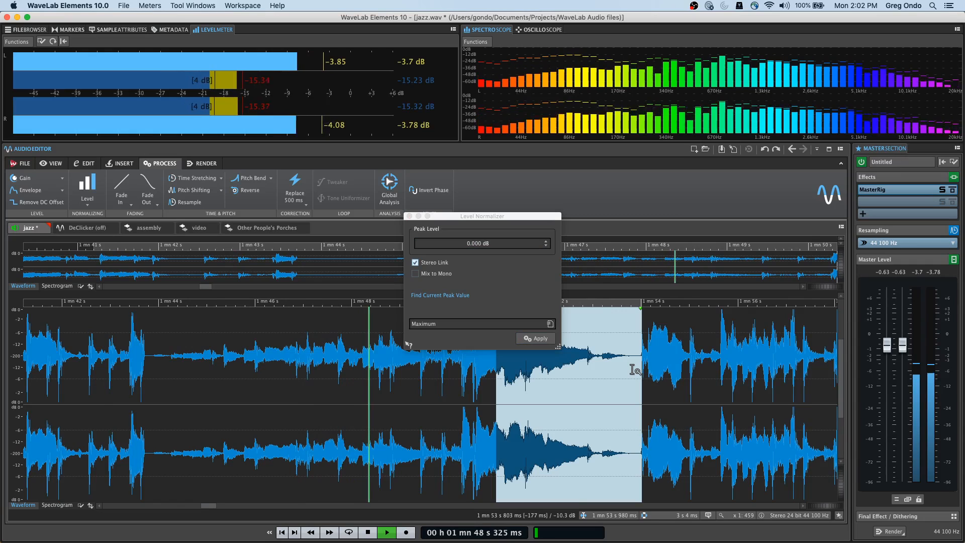
pyautogui.press('super+z')
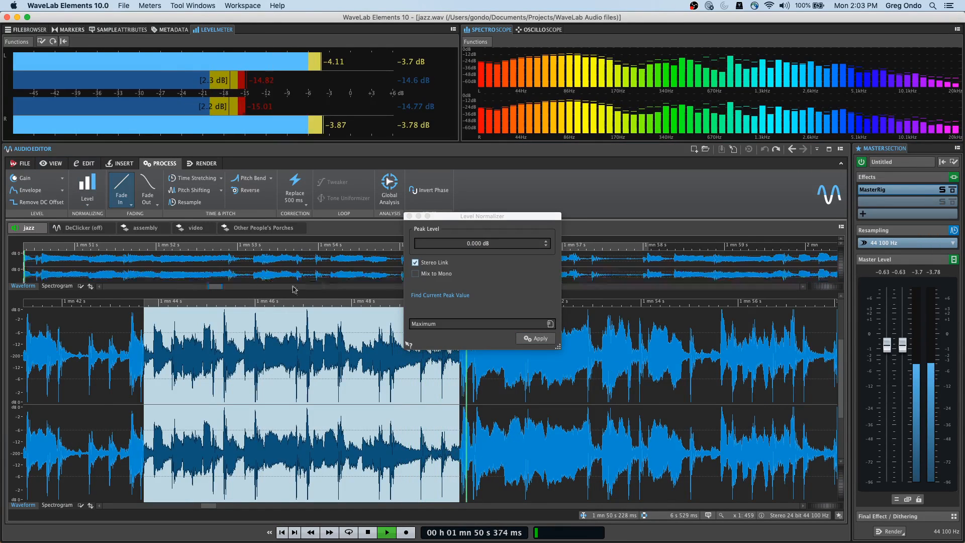
# Swap the stereo channels of the selected passage of jazz.wav
pyautogui.click(123, 165)
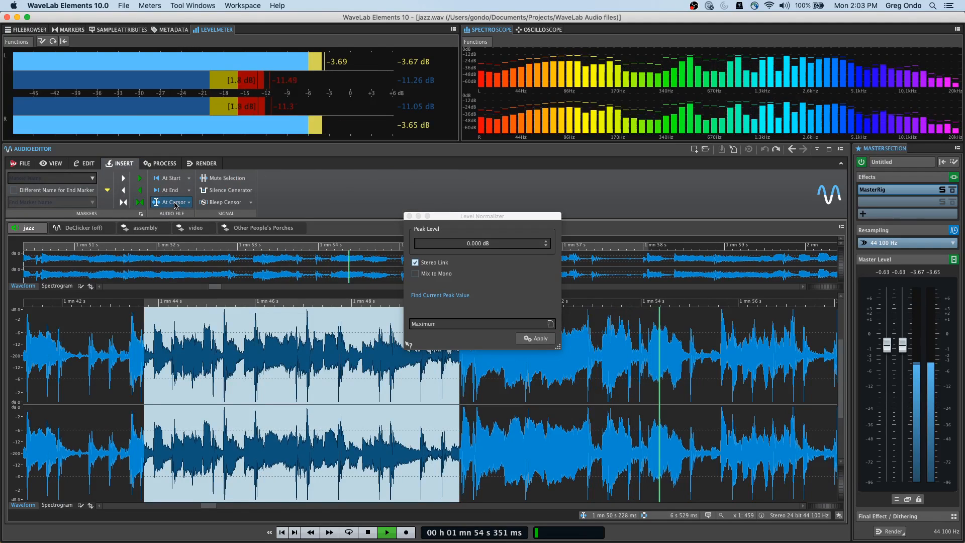
pyautogui.click(84, 164)
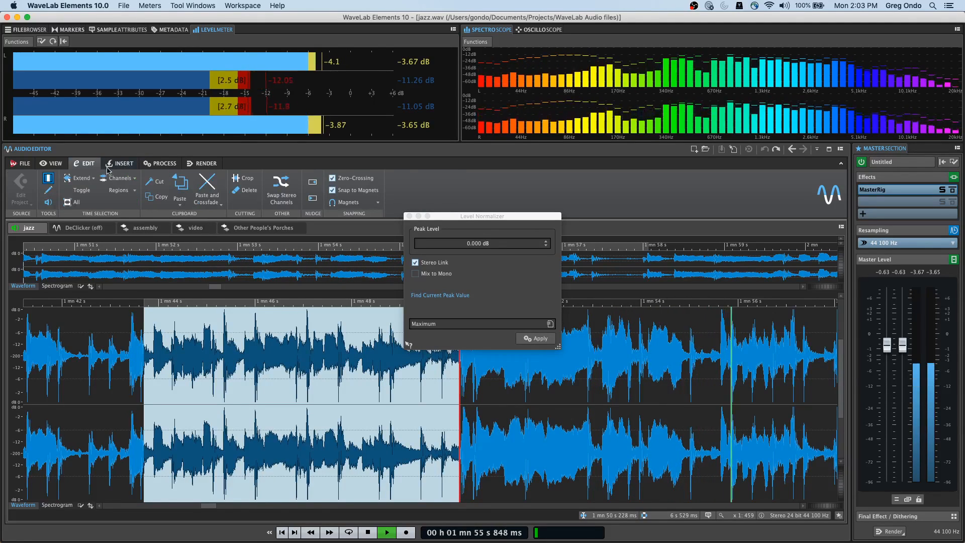
pyautogui.click(292, 191)
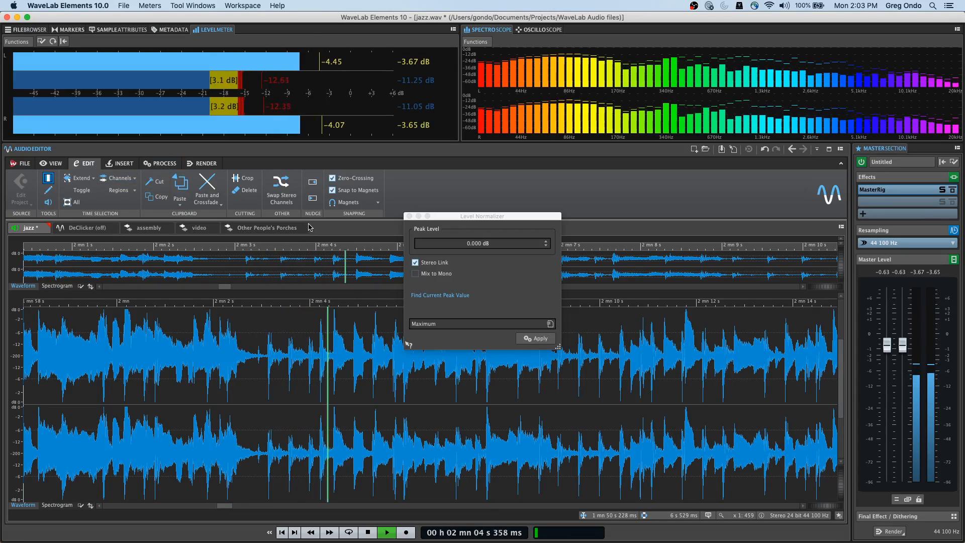
# Close the Level Normalizer settings and stop playback of jazz.wav
pyautogui.click(165, 165)
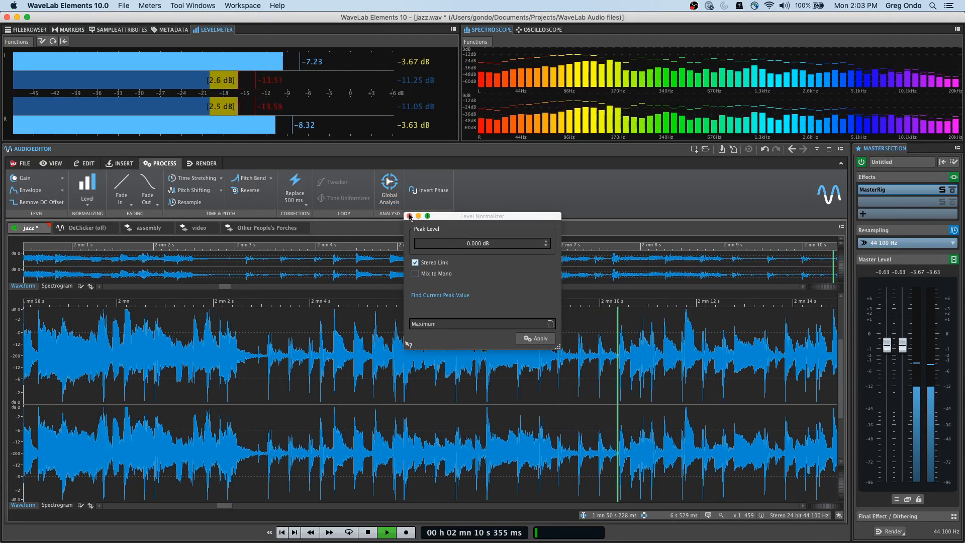
pyautogui.click(410, 216)
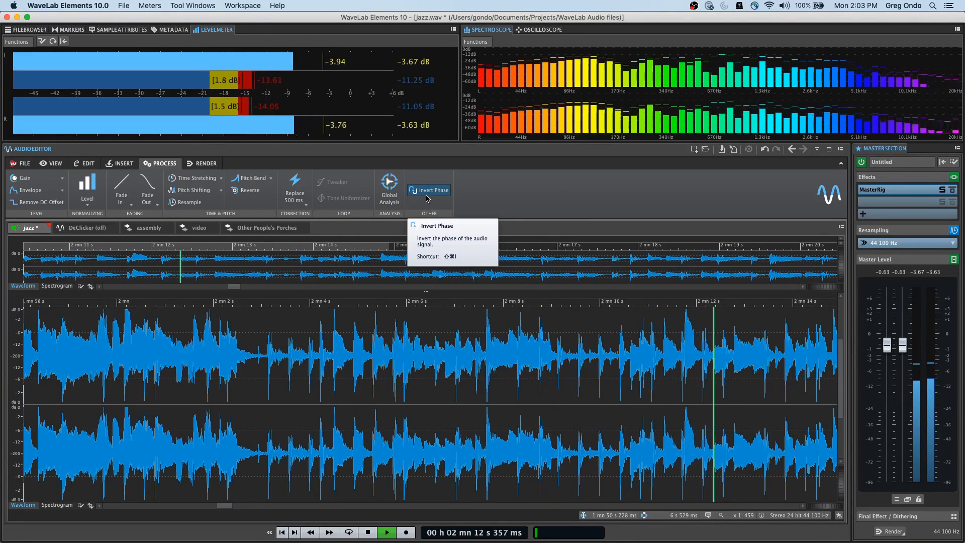
pyautogui.press('space')
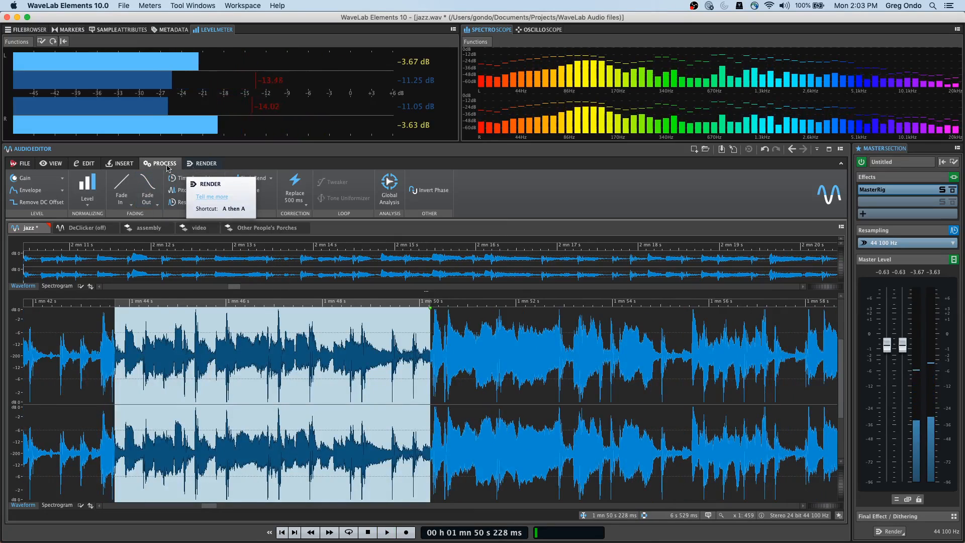
pyautogui.click(119, 166)
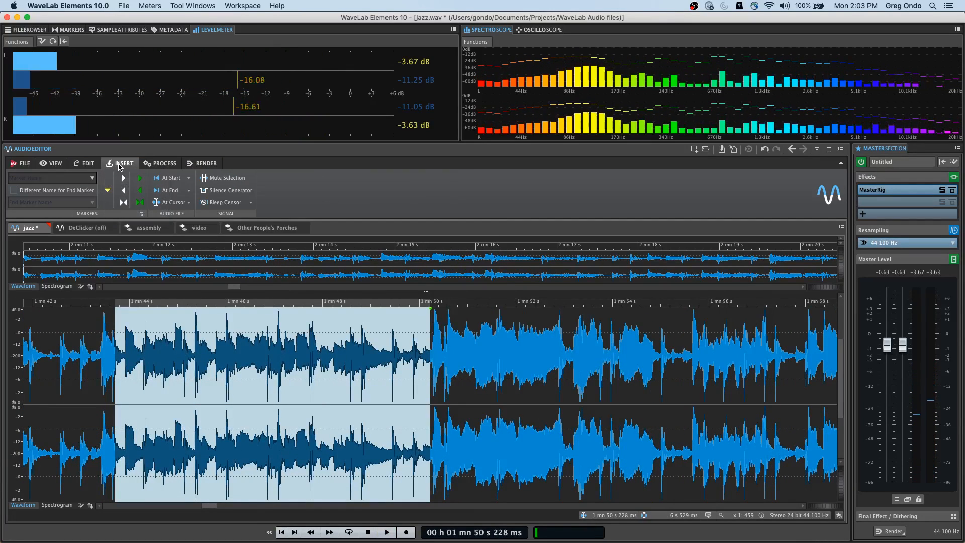
pyautogui.click(83, 165)
pyautogui.click(123, 166)
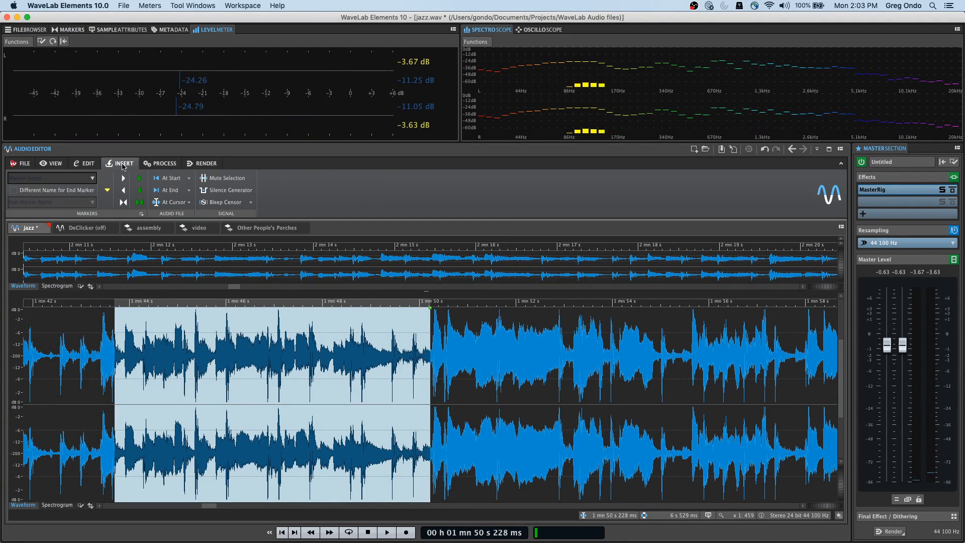
# Run a Global Analysis on jazz.wav, review the peaks, loudness, pitch, extra and error pages, and close it
pyautogui.click(166, 166)
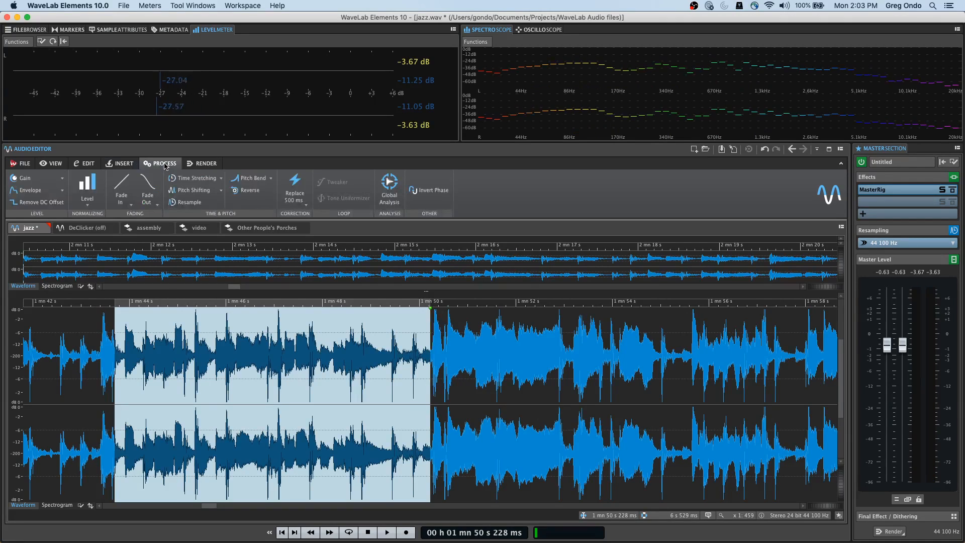
pyautogui.click(395, 188)
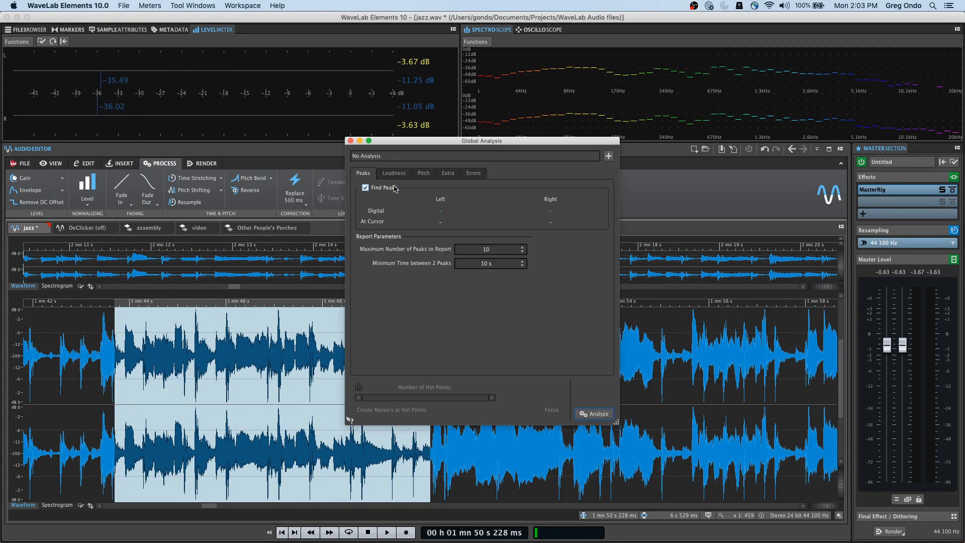
pyautogui.click(603, 417)
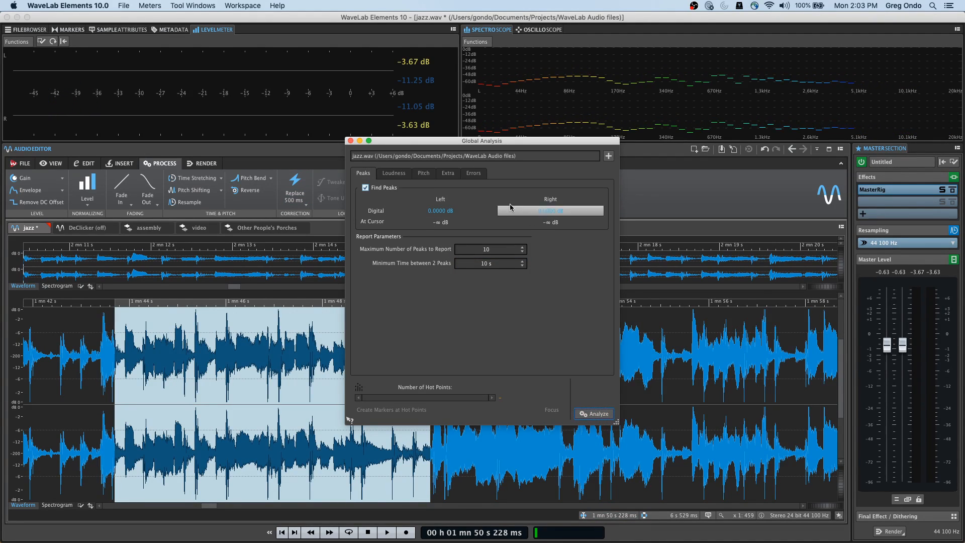
pyautogui.click(403, 179)
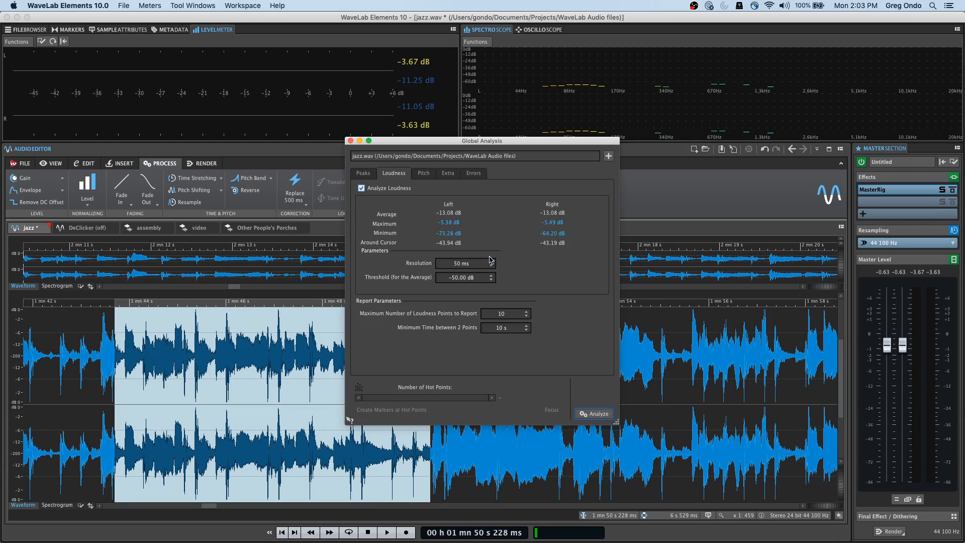
pyautogui.click(426, 175)
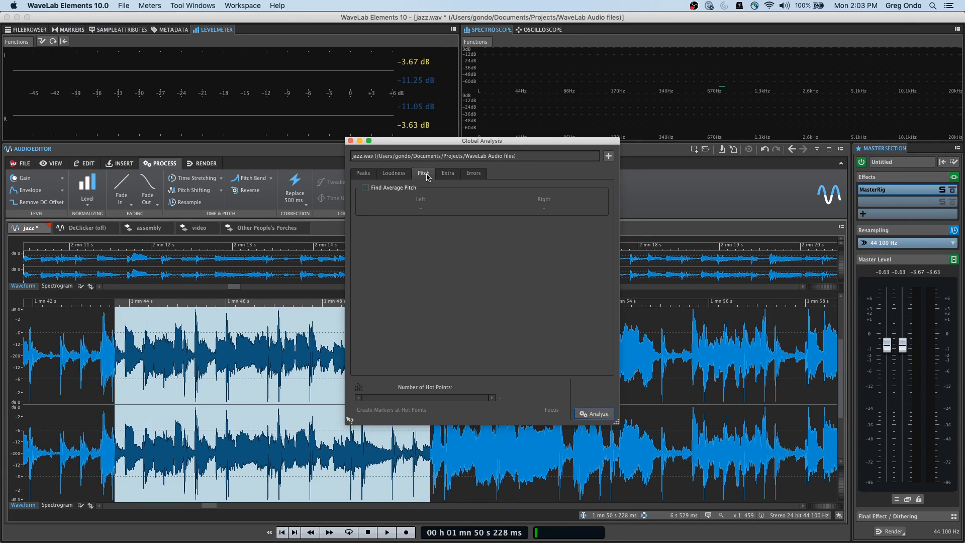
pyautogui.click(452, 176)
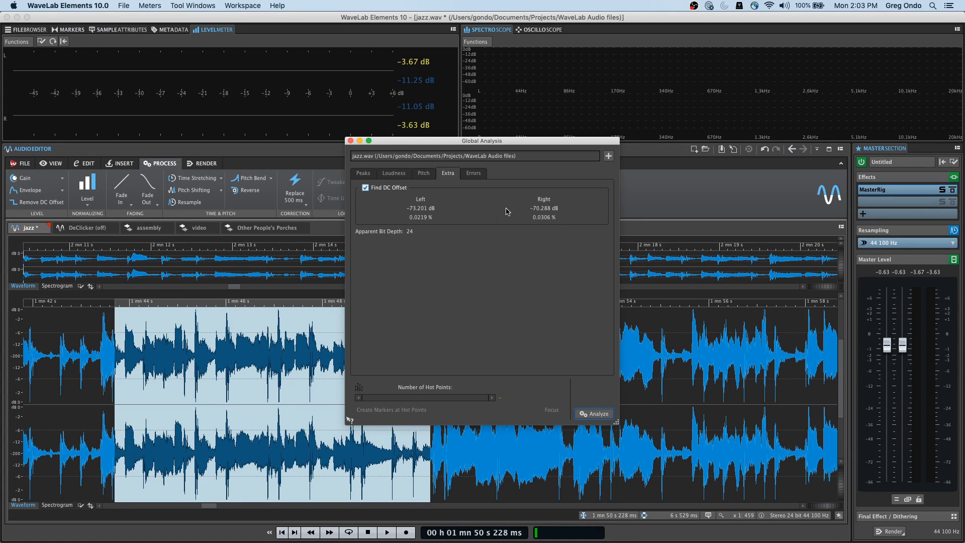
pyautogui.click(480, 175)
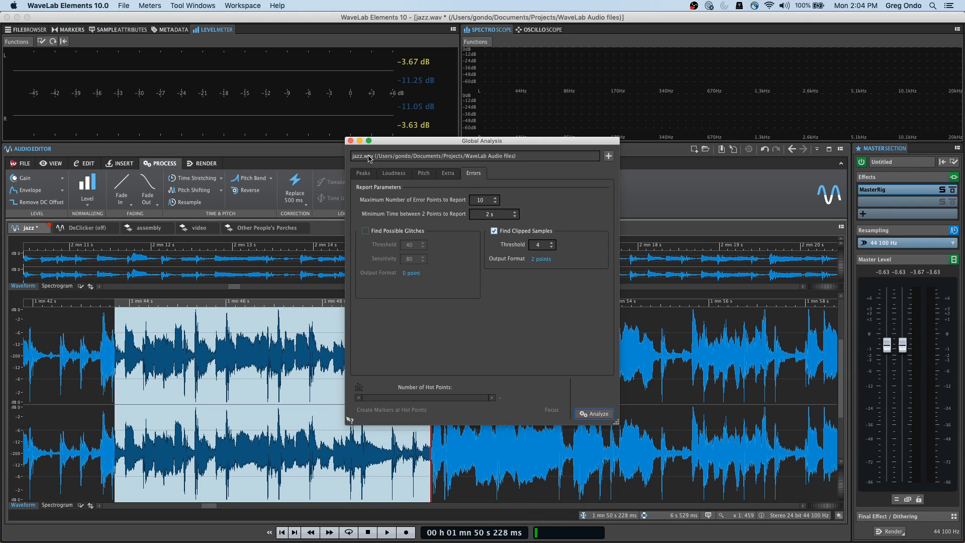
pyautogui.click(351, 141)
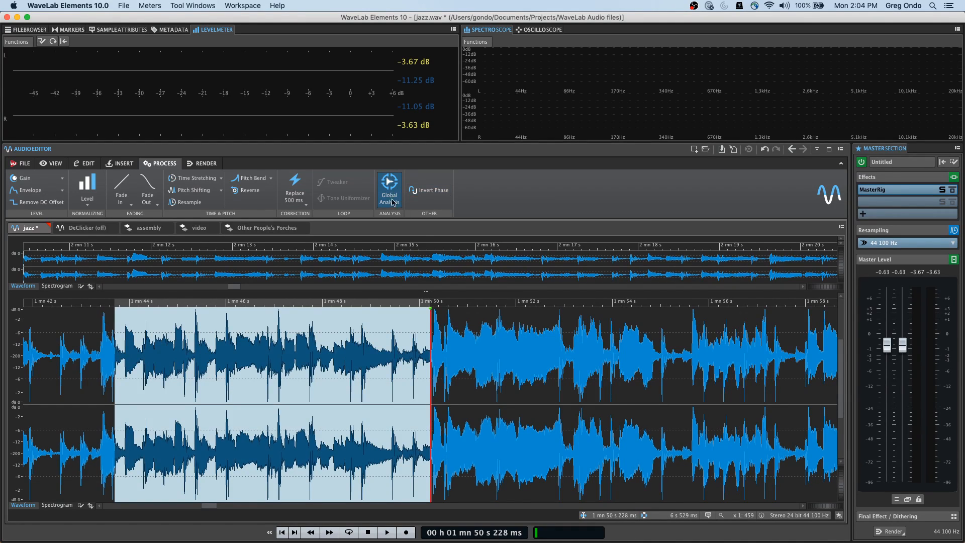
# Select all of jazz.wav, examine its 3D Frequency Analysis from different viewing angles, and close the graph
pyautogui.click(85, 164)
pyautogui.click(54, 164)
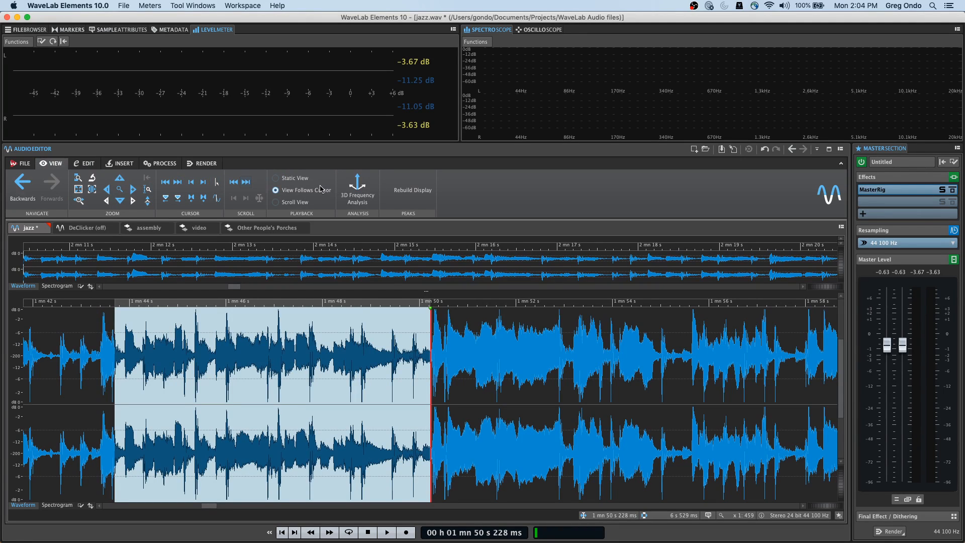
pyautogui.doubleClick(492, 364)
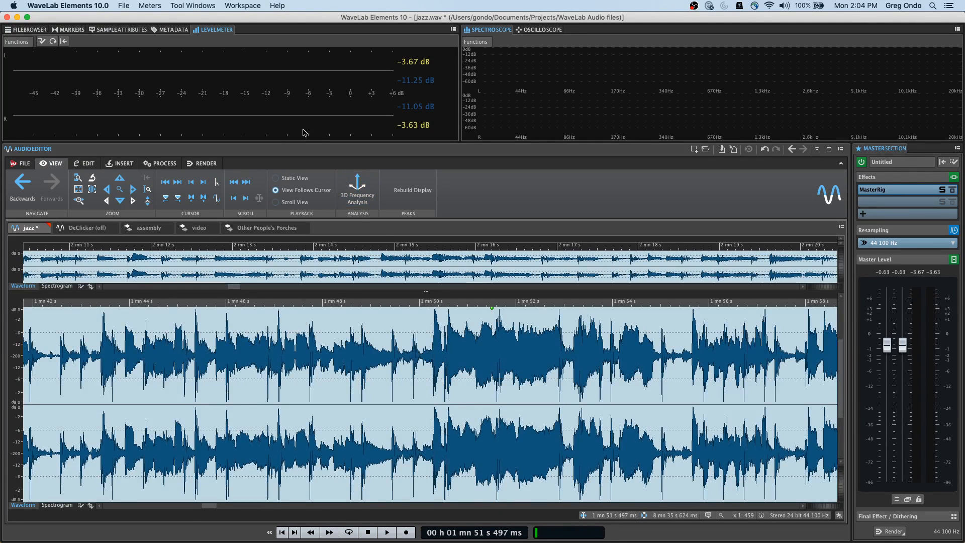
pyautogui.click(366, 194)
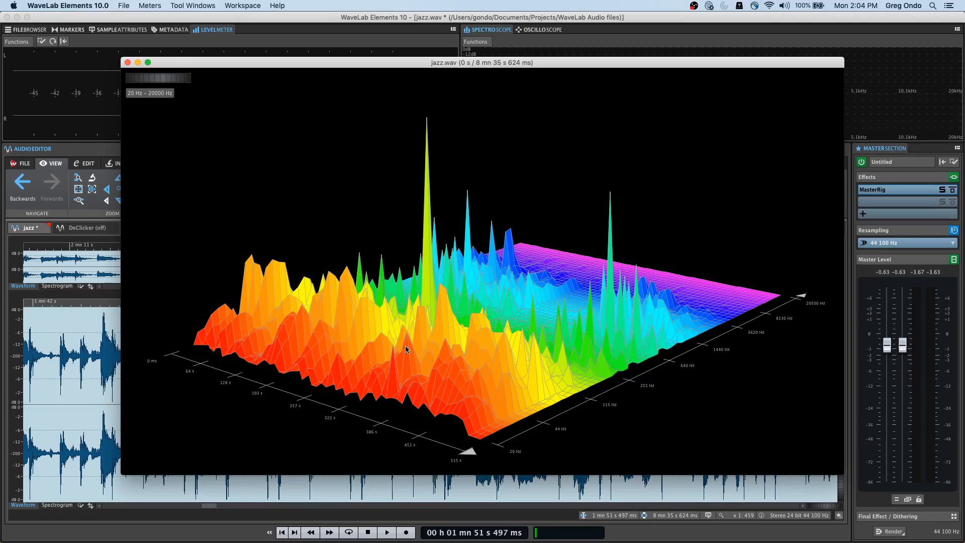
pyautogui.moveTo(147, 83); pyautogui.dragTo(178, 85)
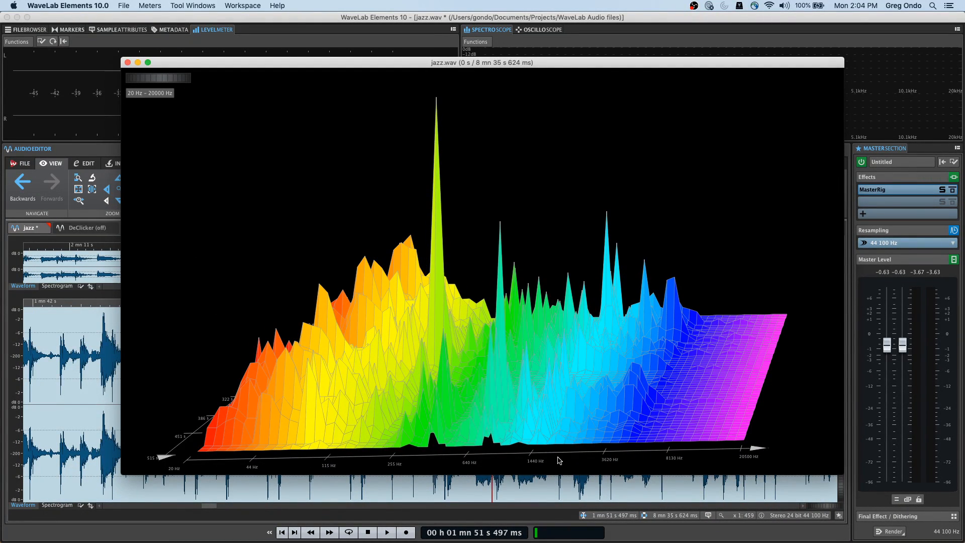
pyautogui.moveTo(132, 84); pyautogui.dragTo(159, 77)
pyautogui.click(126, 62)
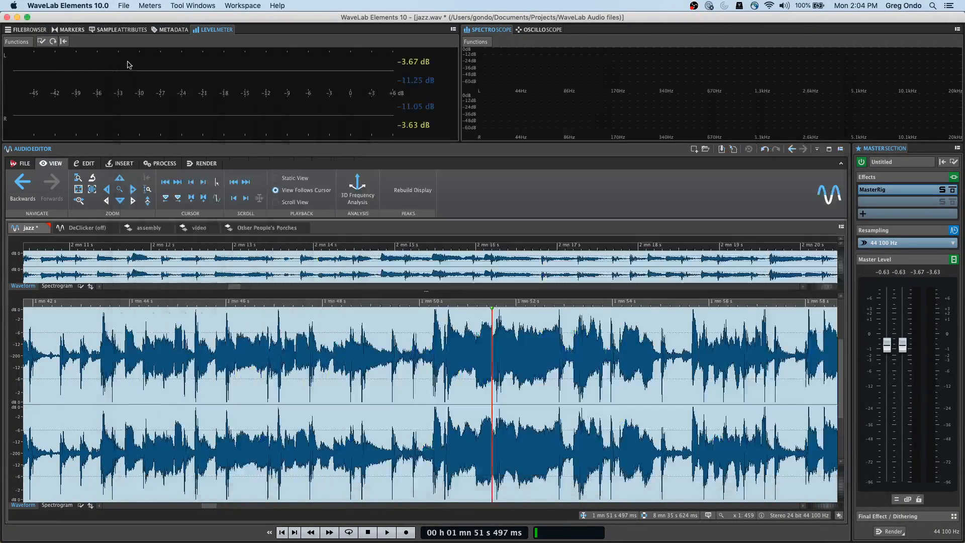
# Play jazz.wav with the MasterRig window open and compare the sound with the effect bypassed and active
pyautogui.moveTo(920, 190)
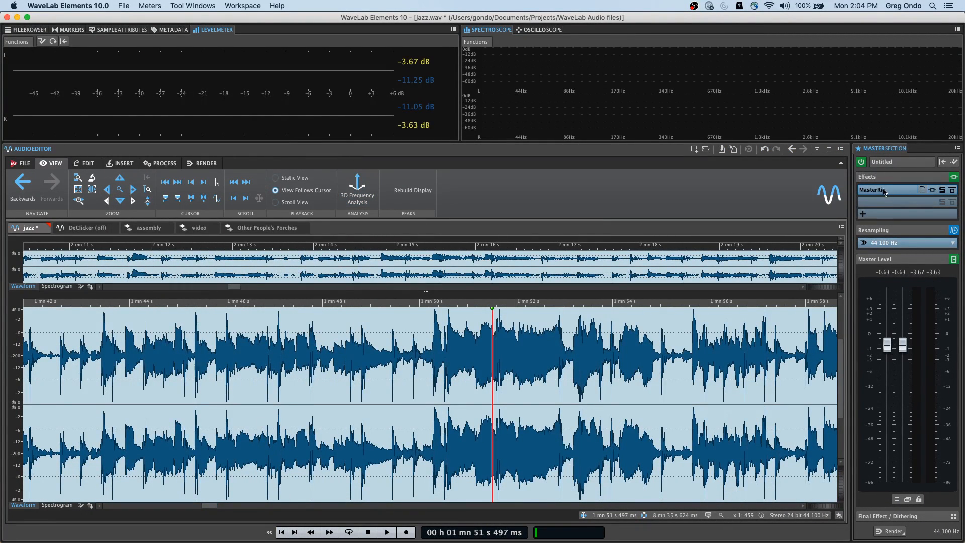
pyautogui.press('space')
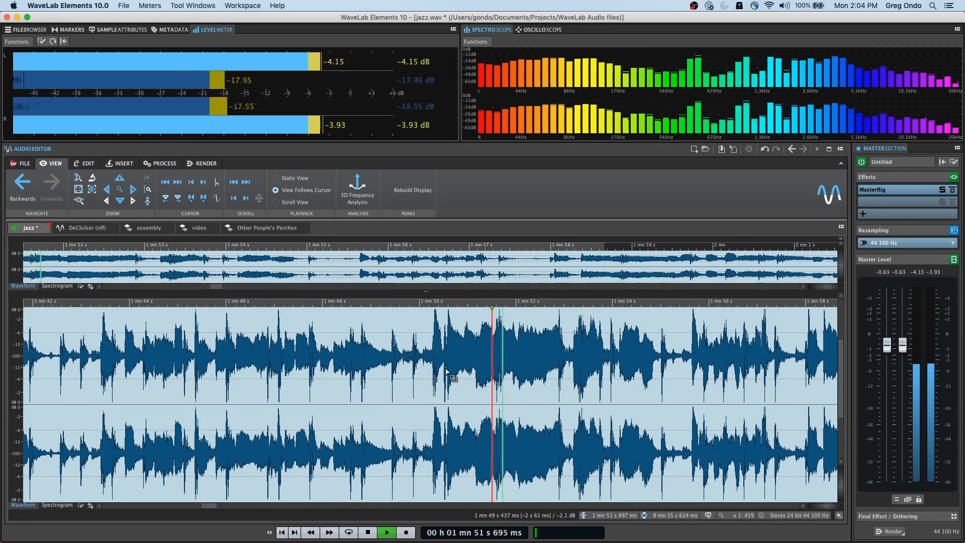
pyautogui.click(906, 190)
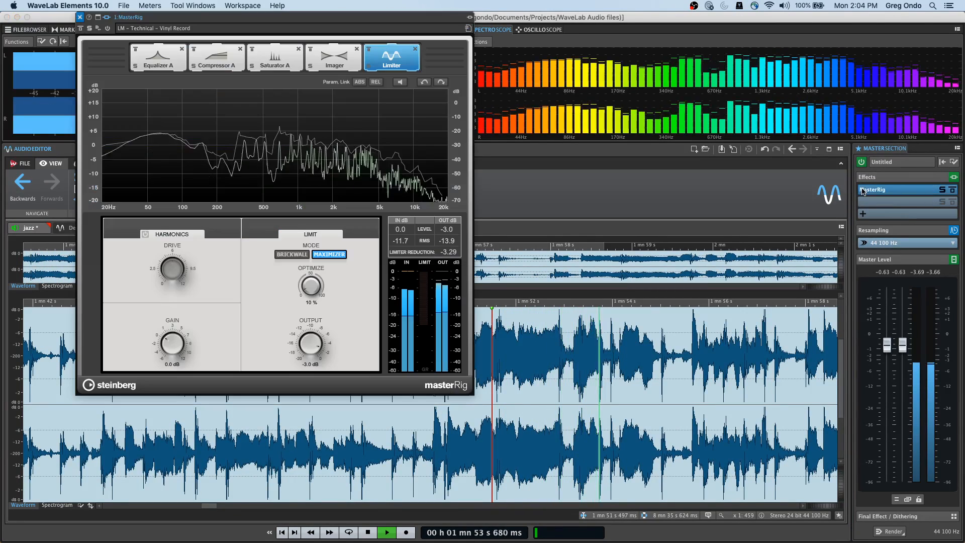
pyautogui.click(953, 190)
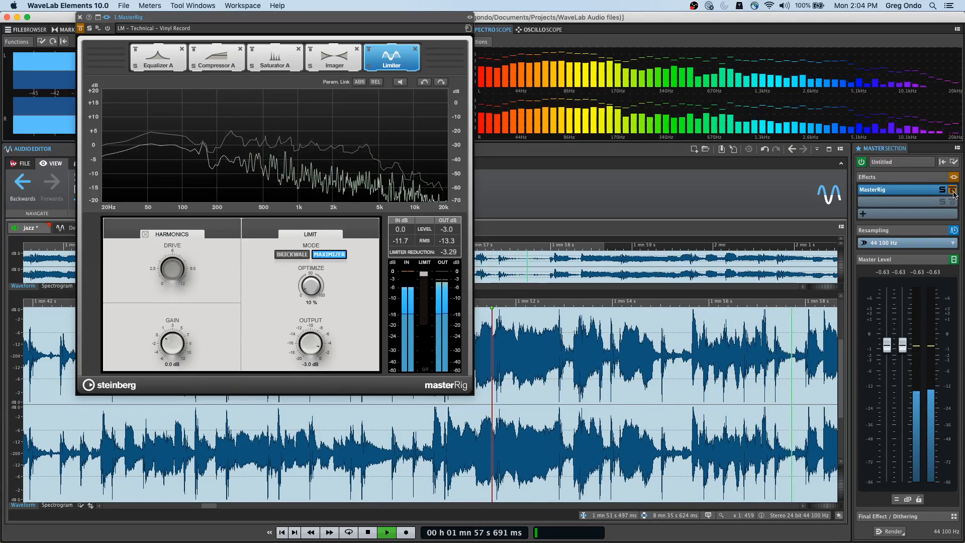
pyautogui.click(953, 190)
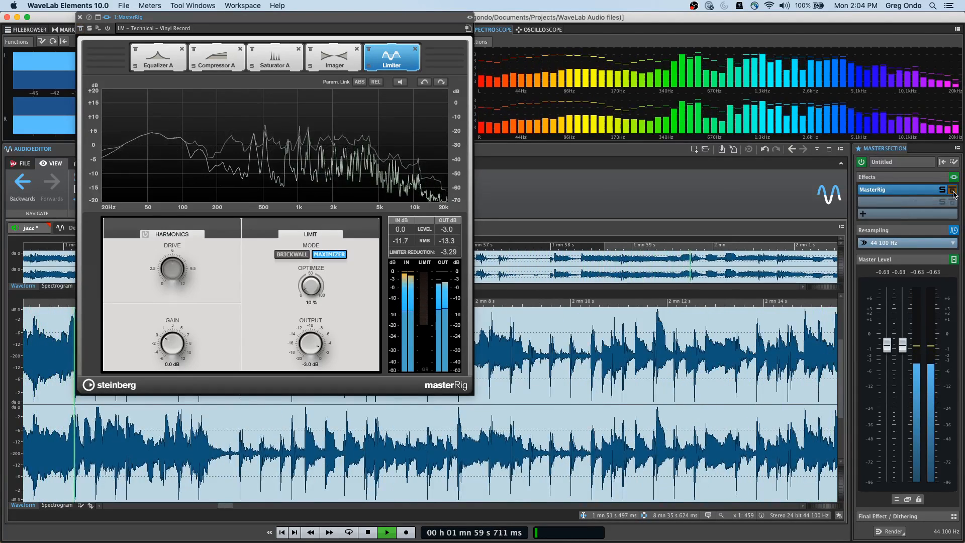
pyautogui.press('space')
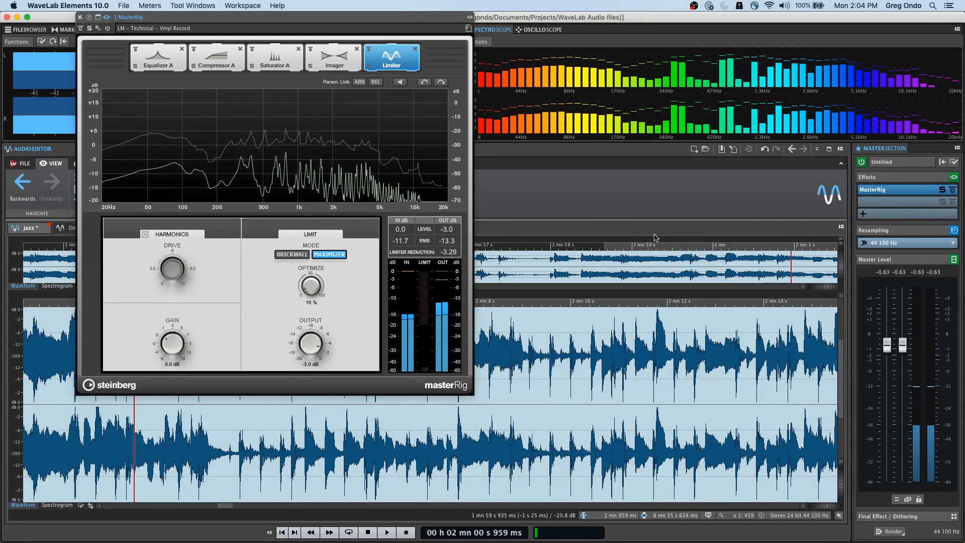
# Review the render settings for jazz.wav, including the choices for which part to render, without starting a render
pyautogui.click(899, 534)
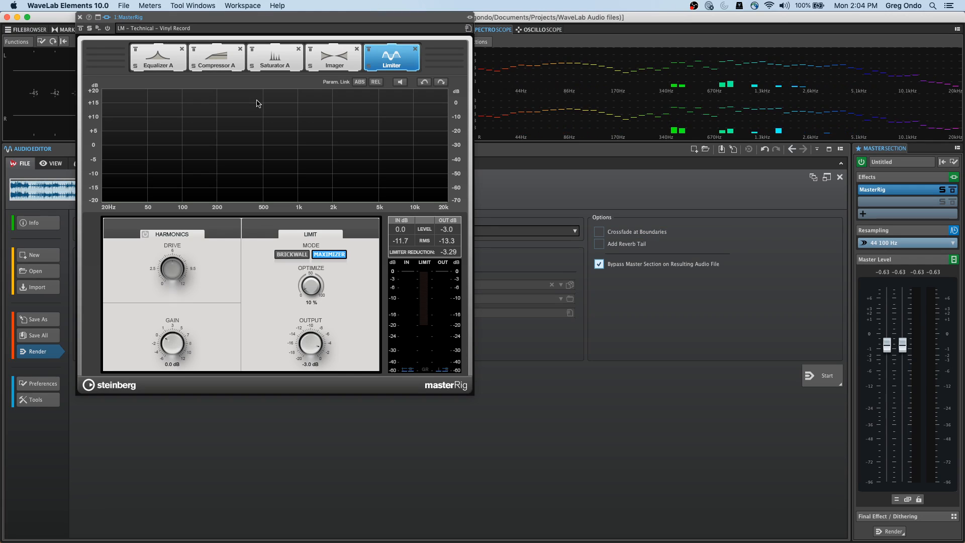
pyautogui.click(81, 17)
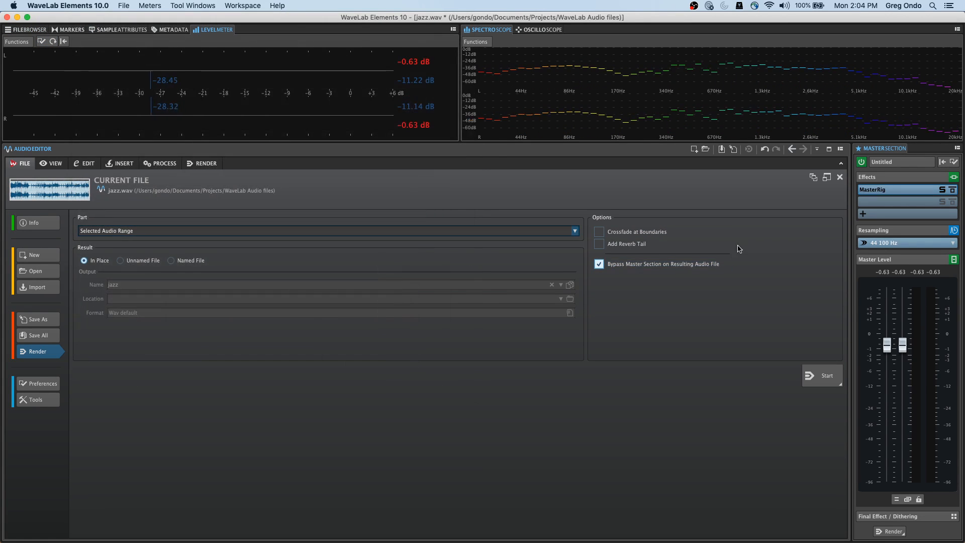
pyautogui.click(123, 232)
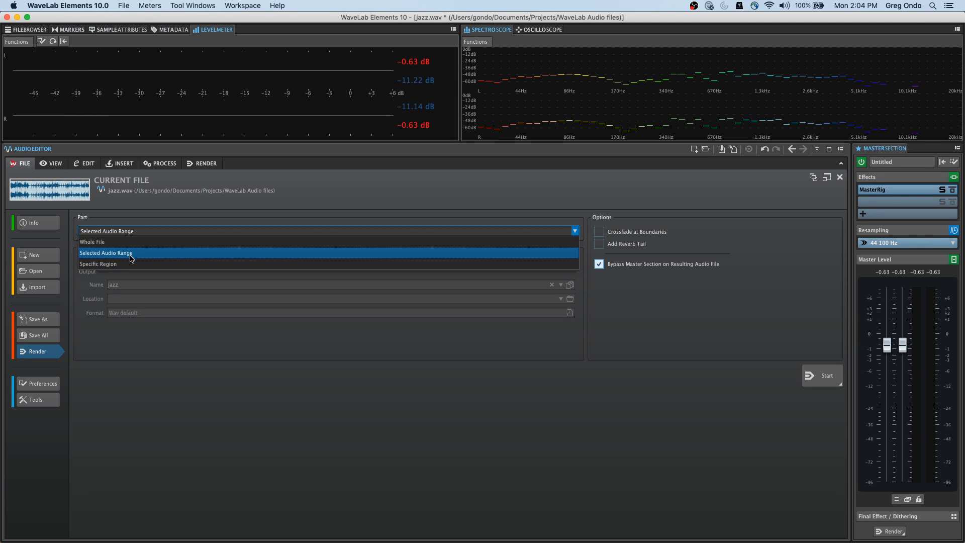
pyautogui.click(616, 312)
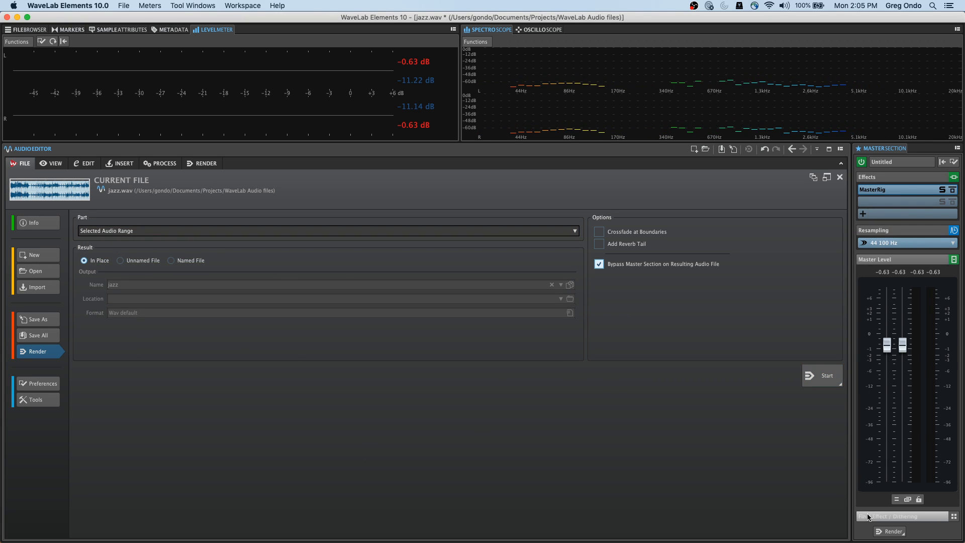
pyautogui.click(841, 177)
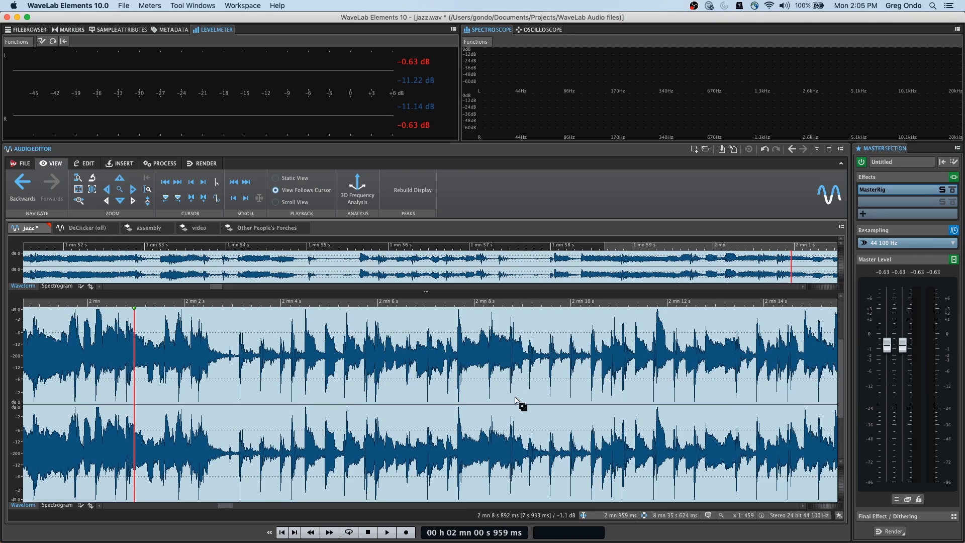
# Switch to the DeClicker (off) file, bring its beginning into view, and play it from about 9 s
pyautogui.click(85, 228)
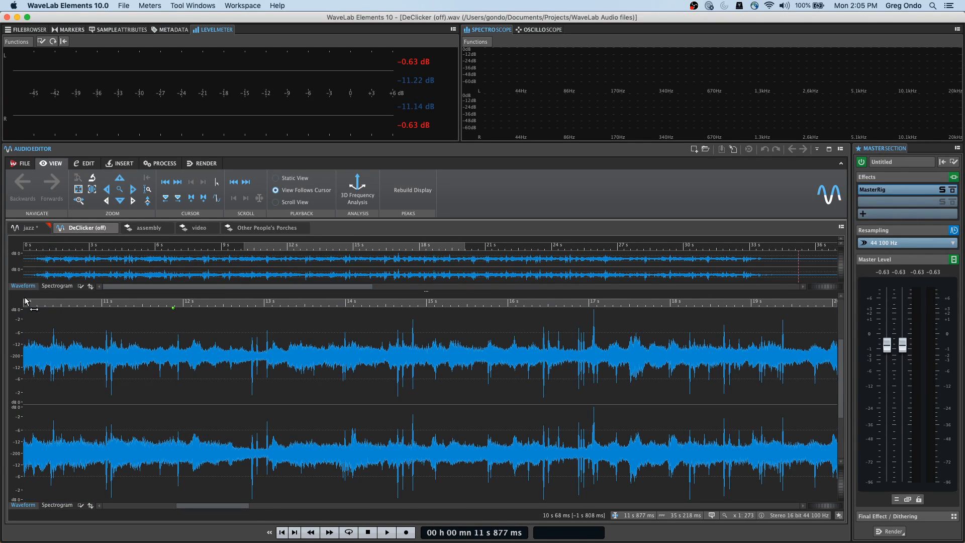
pyautogui.moveTo(59, 301); pyautogui.dragTo(5, 301)
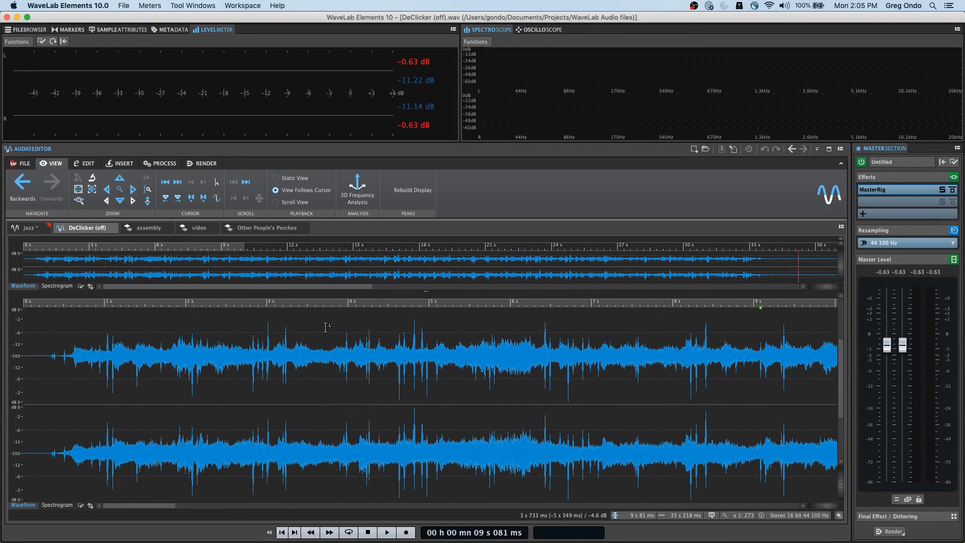
pyautogui.press('space')
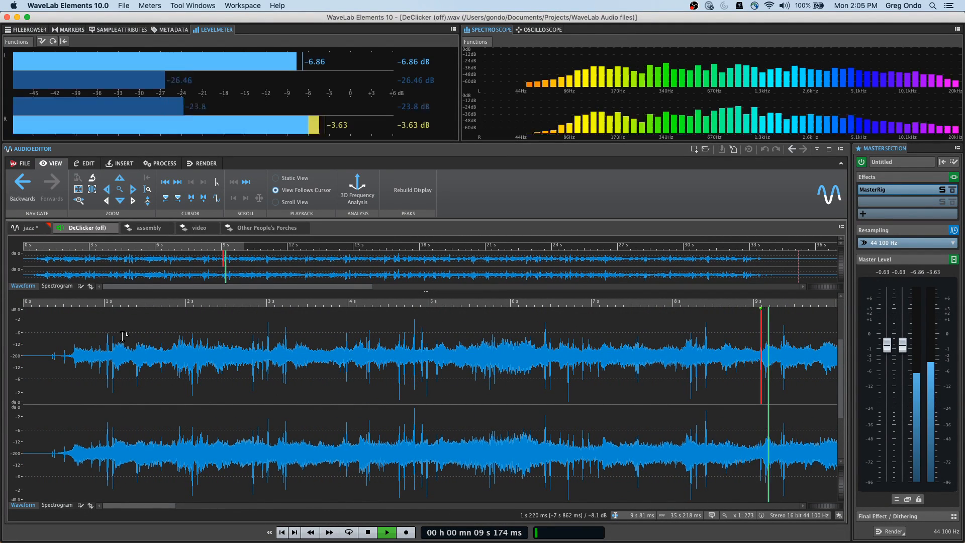
# Adjust the zoom on the DeClicker (off) waveform and play it from near the beginning, at about 0.26 s
pyautogui.moveTo(65, 303); pyautogui.dragTo(4, 309)
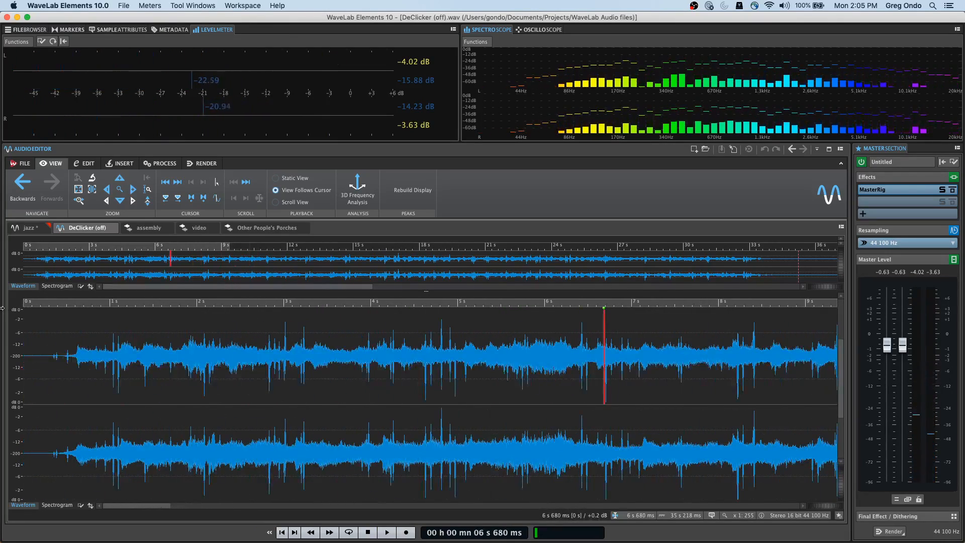
pyautogui.press('space')
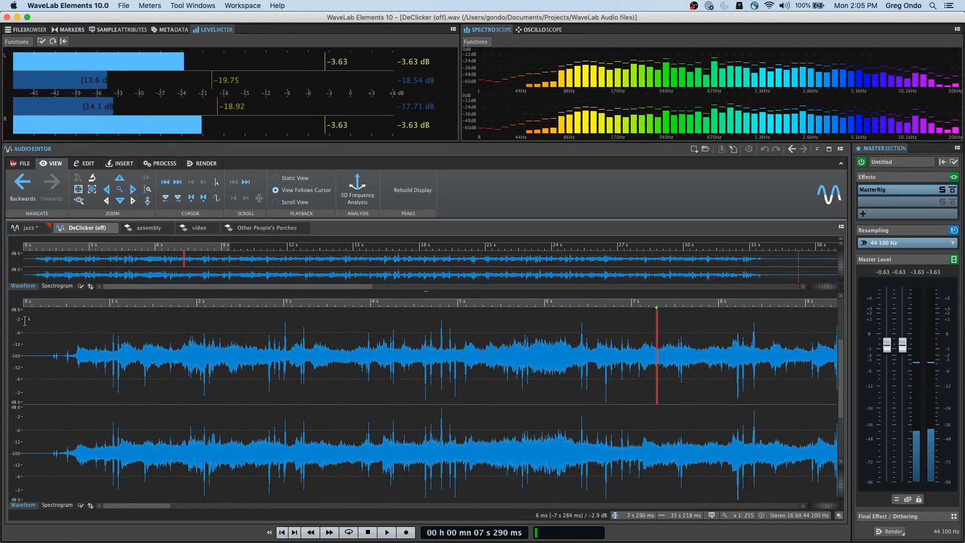
pyautogui.click(45, 305)
pyautogui.press('space')
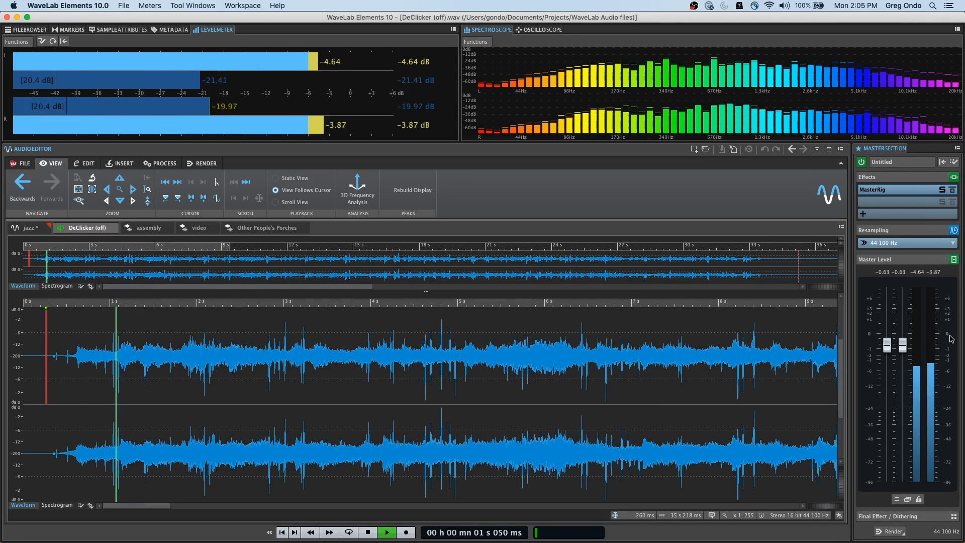
# Remove MasterRig from the first Master Section effect slot and load Steinberg's RestoreRig restoration plug-in there instead
pyautogui.click(888, 191)
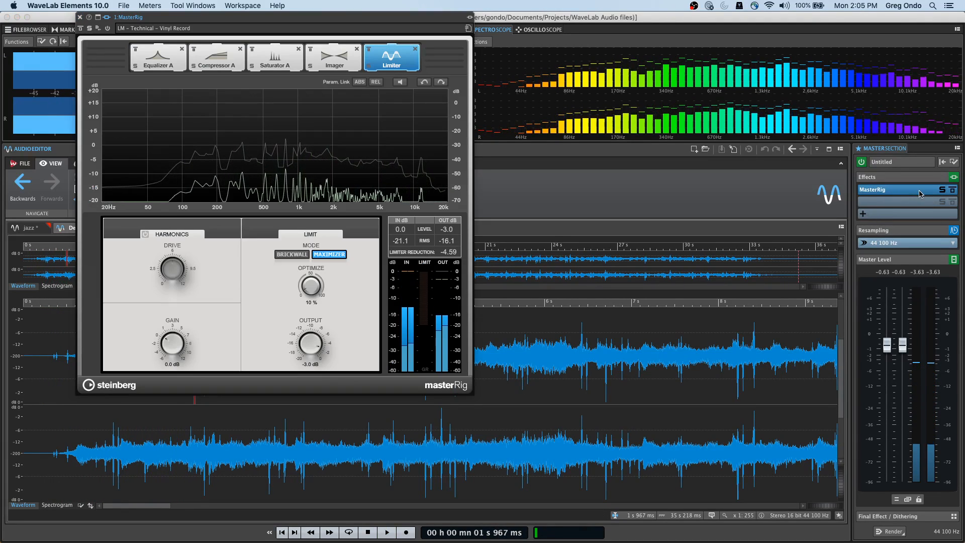
pyautogui.rightClick(887, 192)
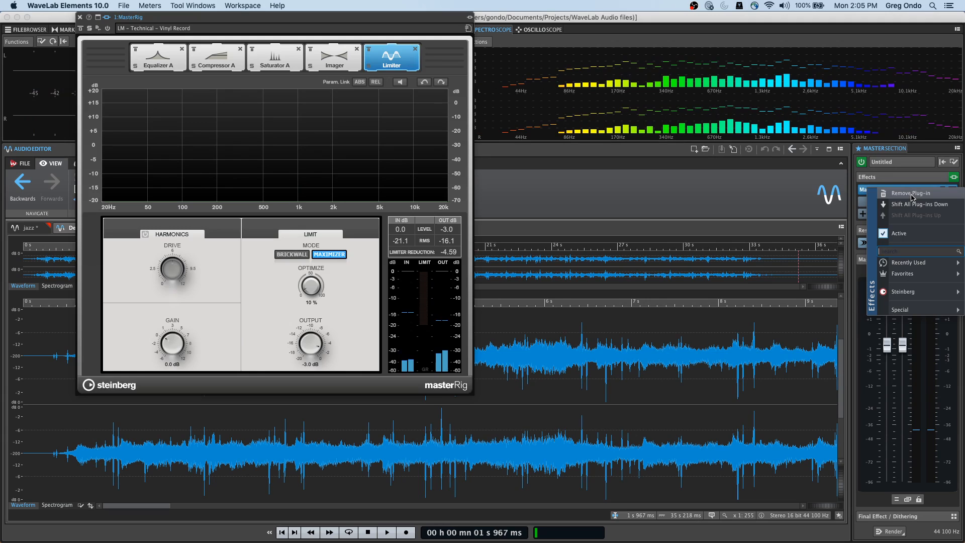
pyautogui.click(912, 193)
pyautogui.rightClick(888, 192)
pyautogui.moveTo(926, 308)
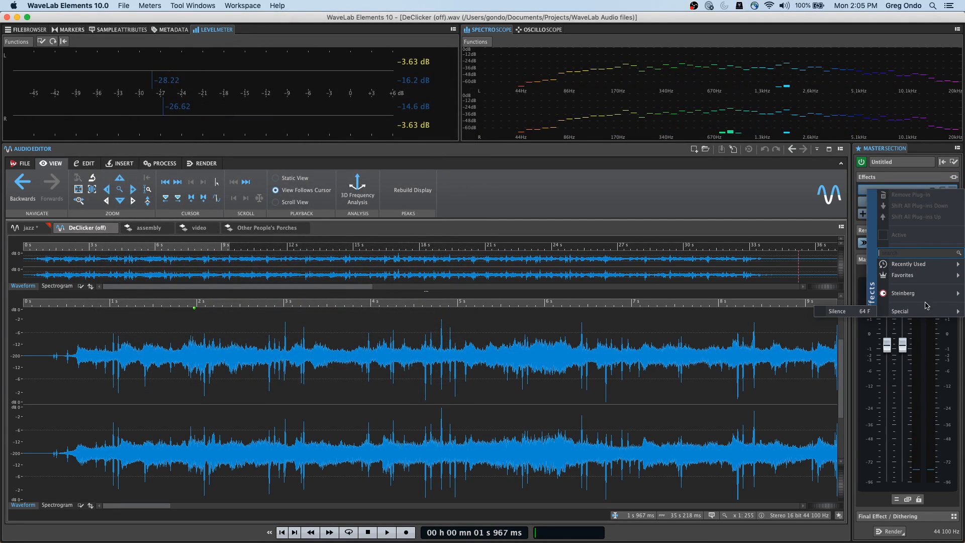
pyautogui.moveTo(857, 308)
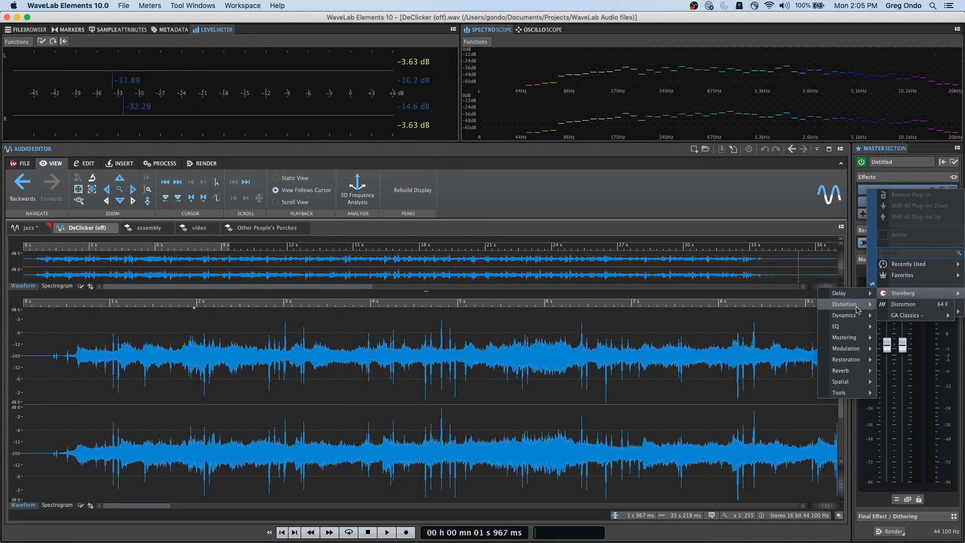
pyautogui.moveTo(858, 361)
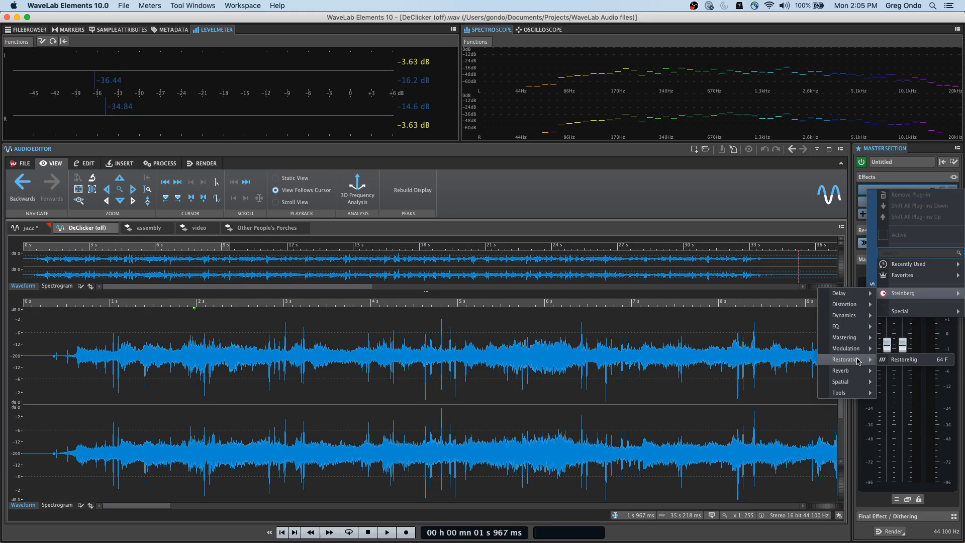
pyautogui.click(900, 359)
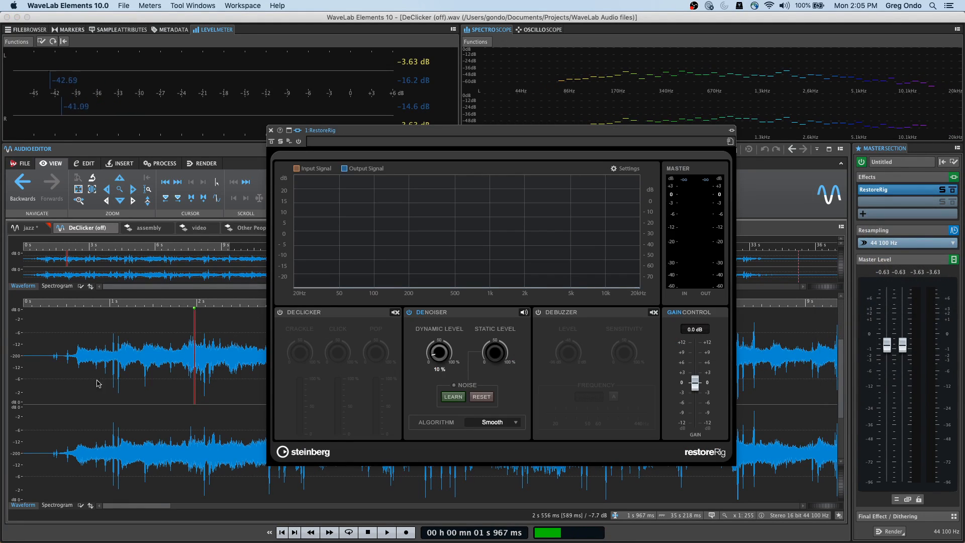
# Activate the DeClicker and DeBuzzer modules in RestoreRig
pyautogui.click(280, 312)
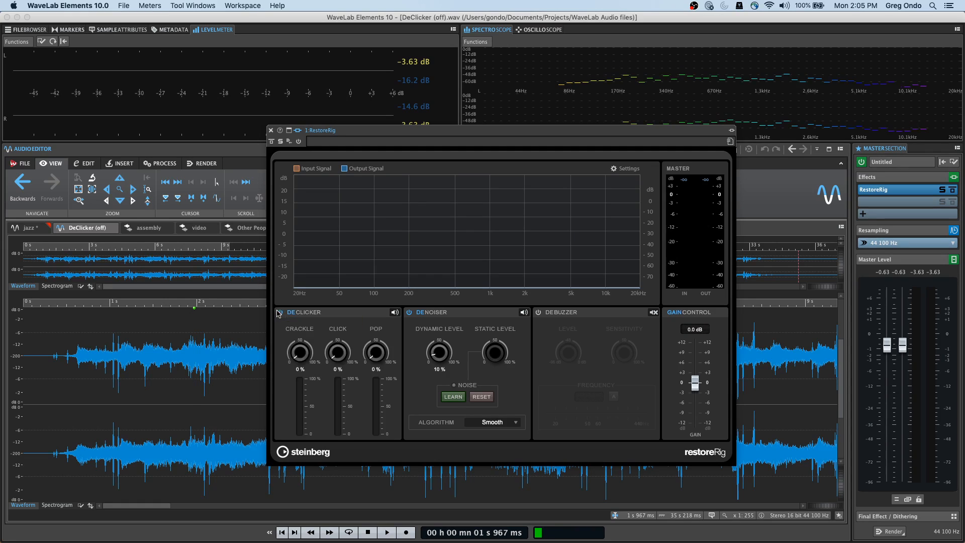
pyautogui.click(545, 315)
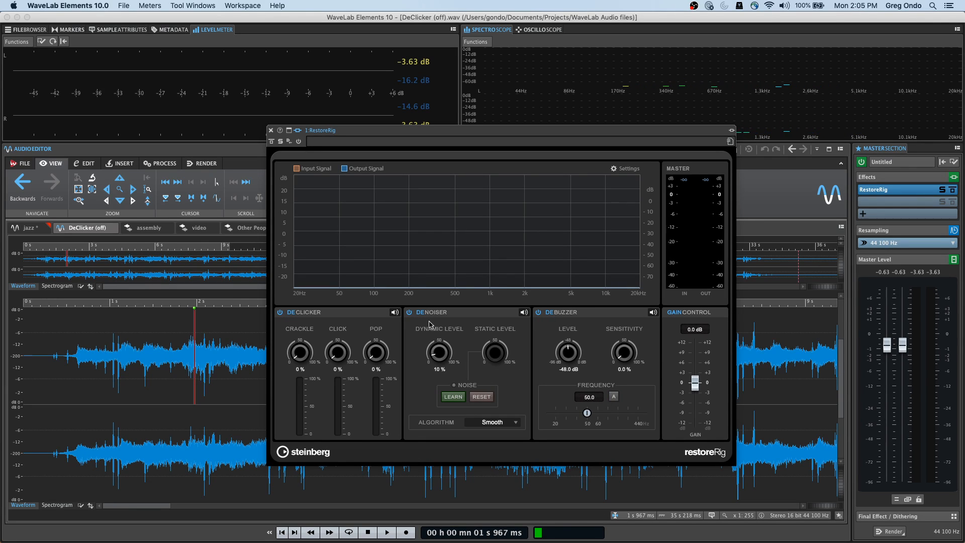
# Play the file from about 0.3 s while setting RestoreRig's gain to 2.5 dB, Crackle to 63%, Click to 49% and Pop to 55%
pyautogui.click(52, 304)
pyautogui.press('space')
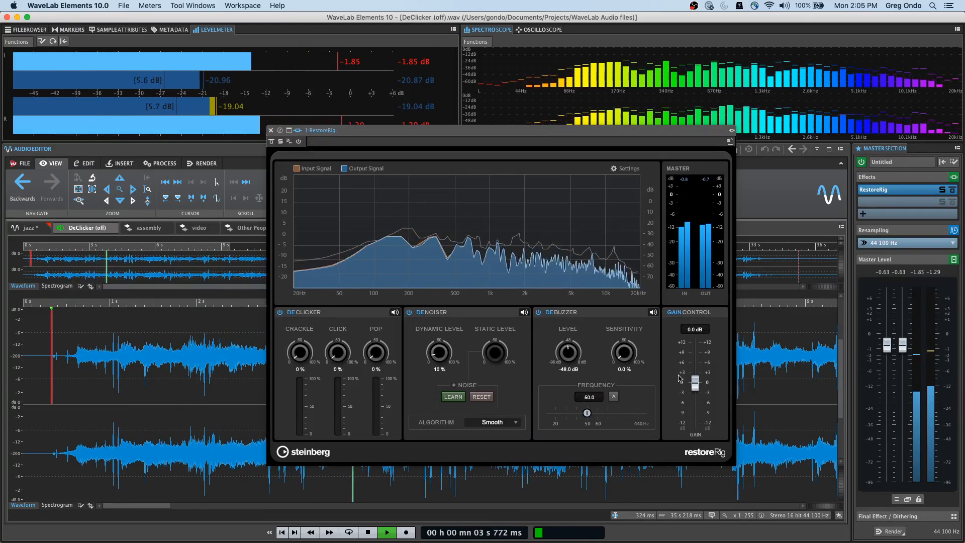
pyautogui.moveTo(695, 382); pyautogui.dragTo(696, 374)
pyautogui.moveTo(299, 351); pyautogui.dragTo(382, 332)
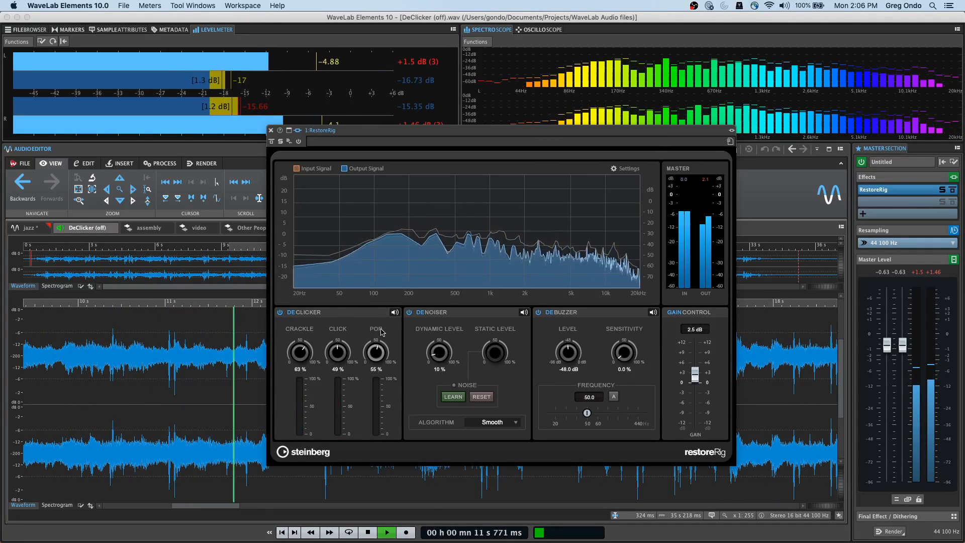
# Compare the playing audio with RestoreRig bypassed and active, set Pop to 59%, and close the plug-in window with playback stopped
pyautogui.click(271, 142)
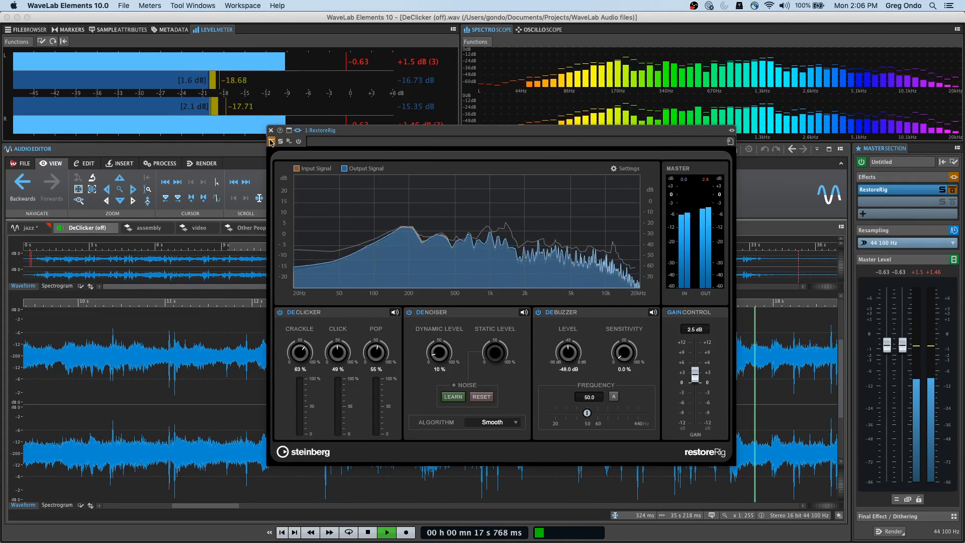
pyautogui.click(270, 142)
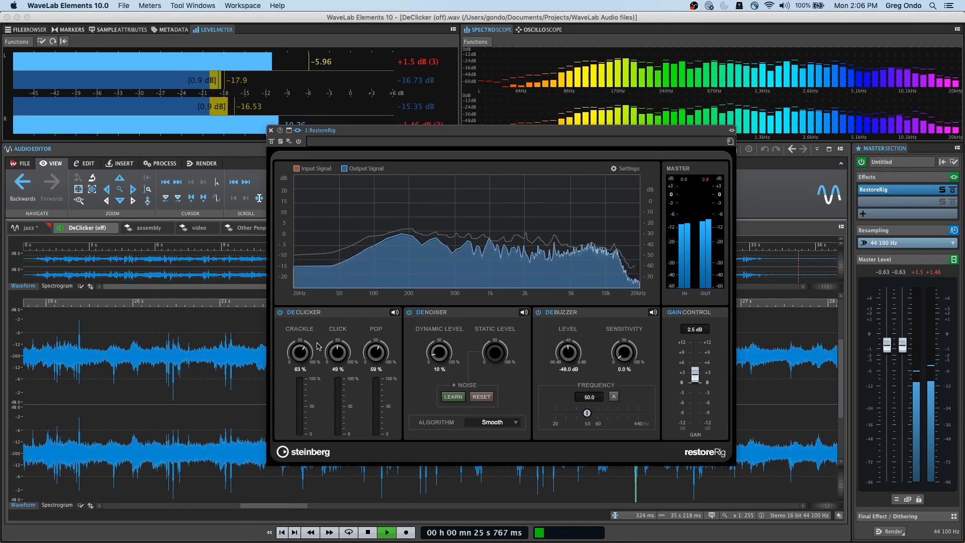
pyautogui.click(272, 142)
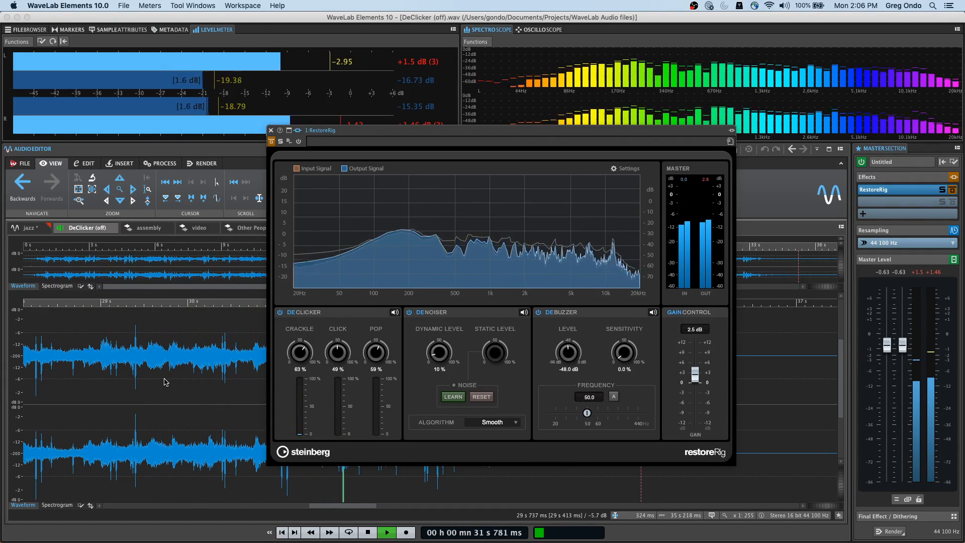
pyautogui.press('space')
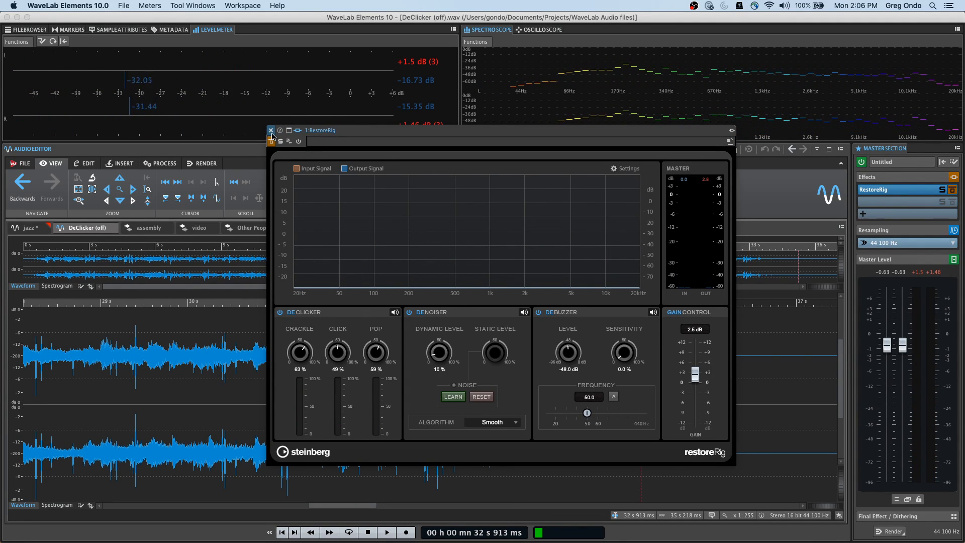
pyautogui.click(270, 131)
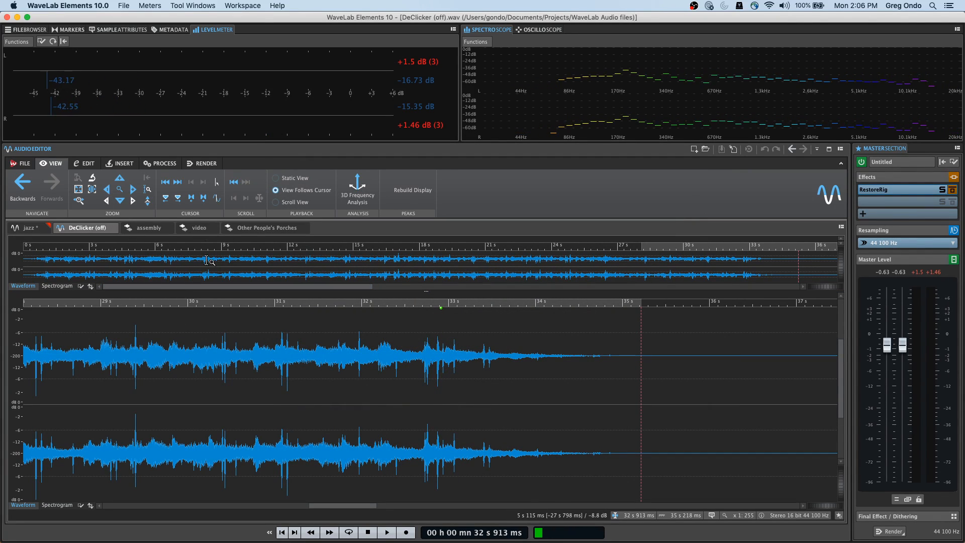
# Select about 1.66 s of the upper channel ending at 31.9 s and open the file's render settings
pyautogui.click(155, 346)
pyautogui.moveTo(208, 344); pyautogui.dragTo(352, 338)
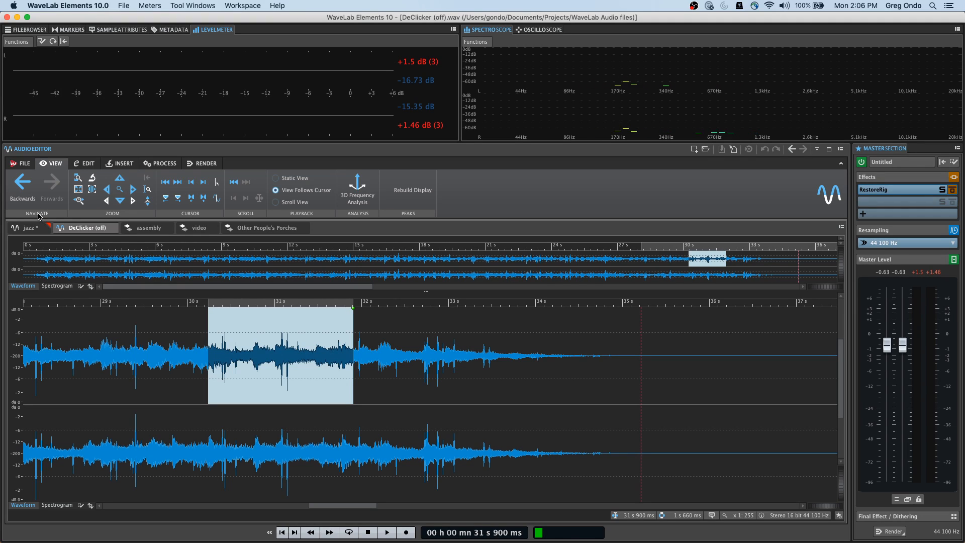
pyautogui.click(24, 164)
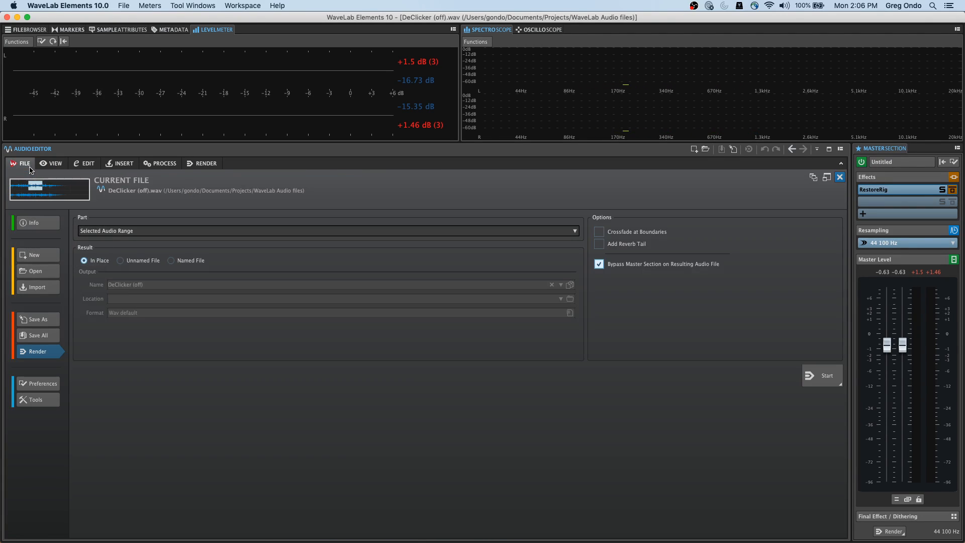
# Look at the options for creating a new file and switch to the assembly montage, showing the entire Clarke clip
pyautogui.click(42, 257)
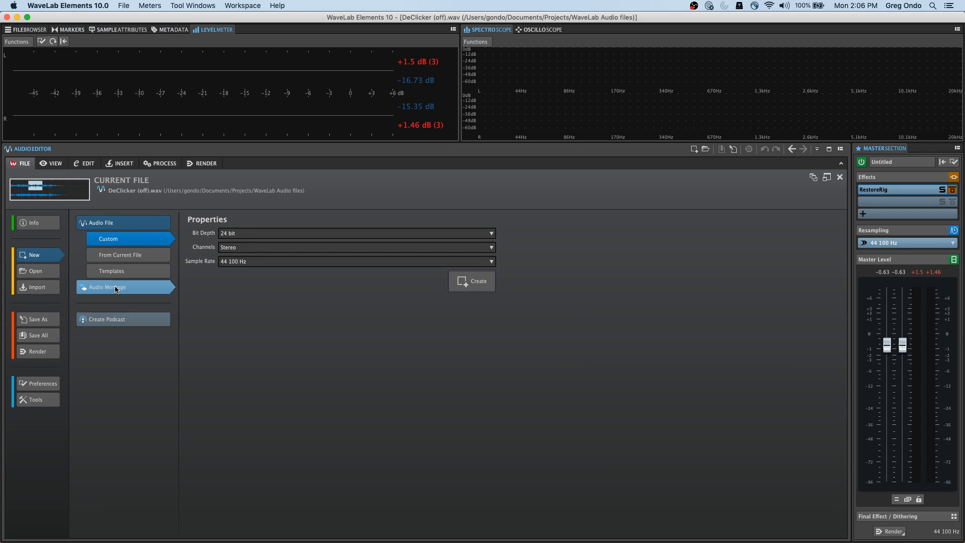
pyautogui.click(89, 164)
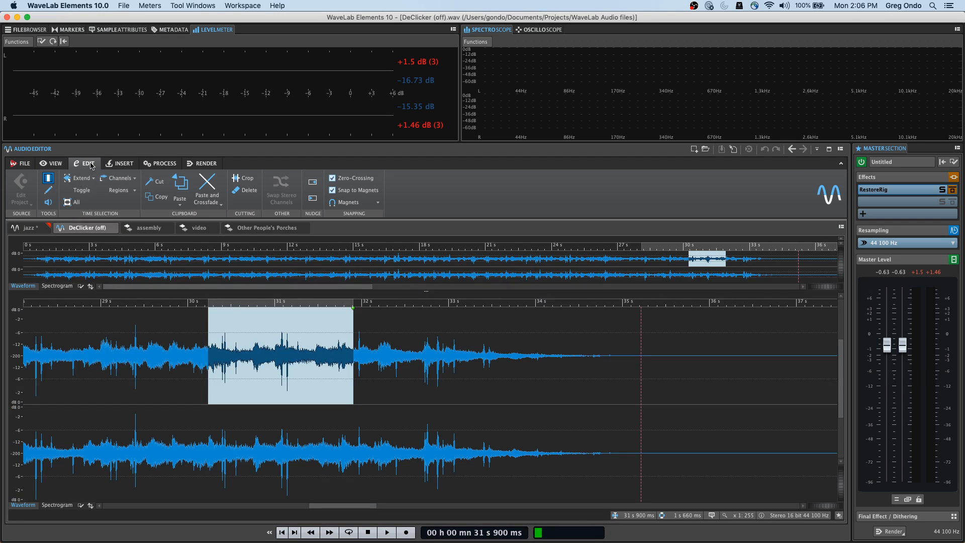
pyautogui.click(149, 228)
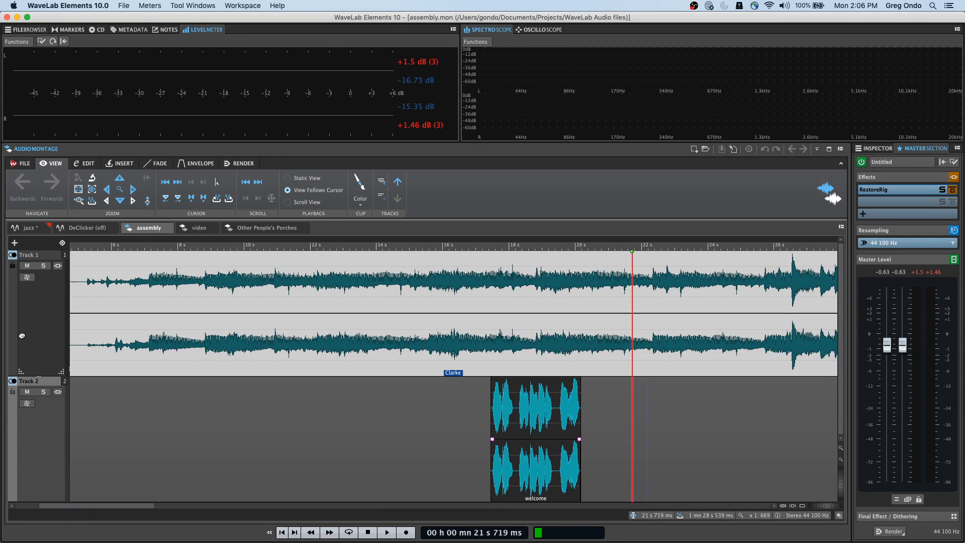
pyautogui.moveTo(168, 246); pyautogui.dragTo(158, 208)
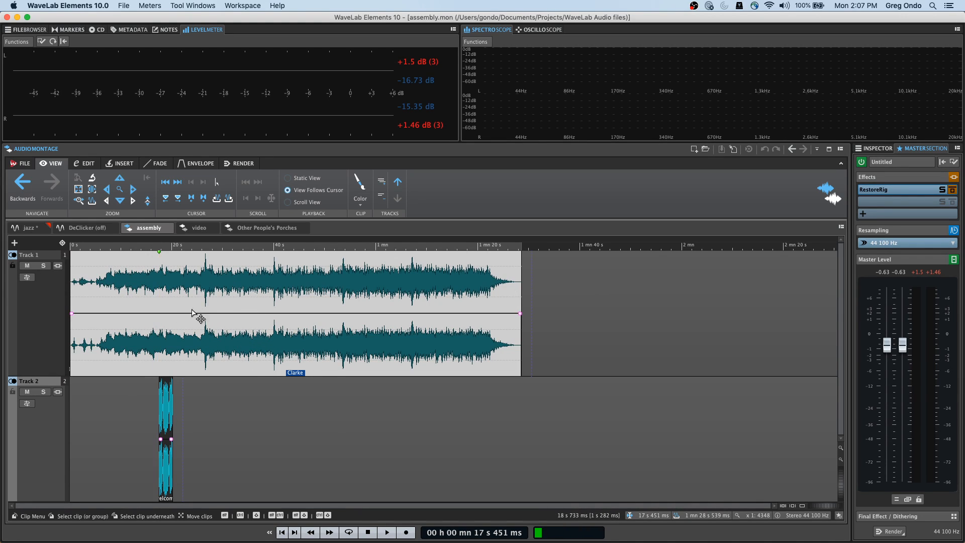
# Shift the Clarke clip slightly later on Track 1 and add a long linear fade-out to its end
pyautogui.moveTo(157, 324)
pyautogui.mouseDown()
pyautogui.moveTo(348, 326)
pyautogui.moveTo(171, 322)
pyautogui.mouseUp()
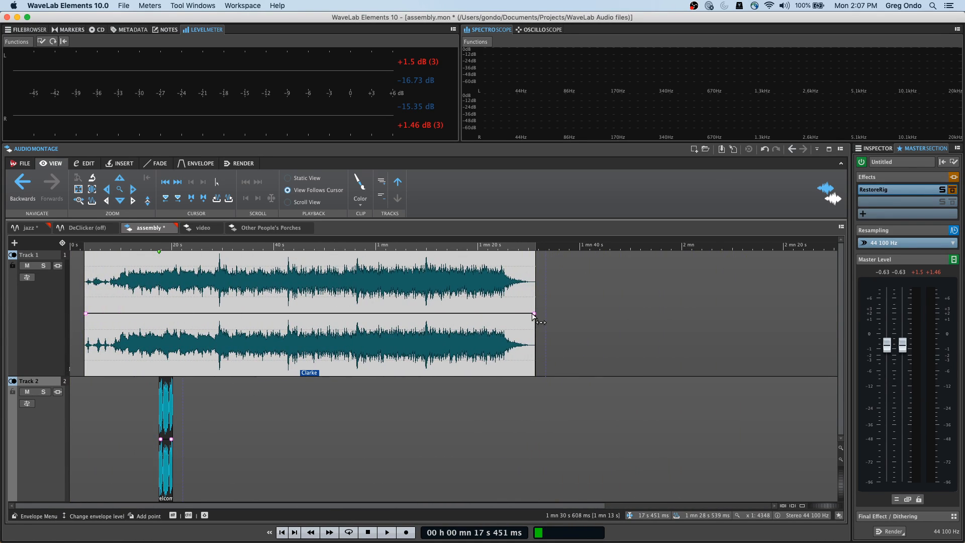
pyautogui.moveTo(535, 314); pyautogui.dragTo(445, 323)
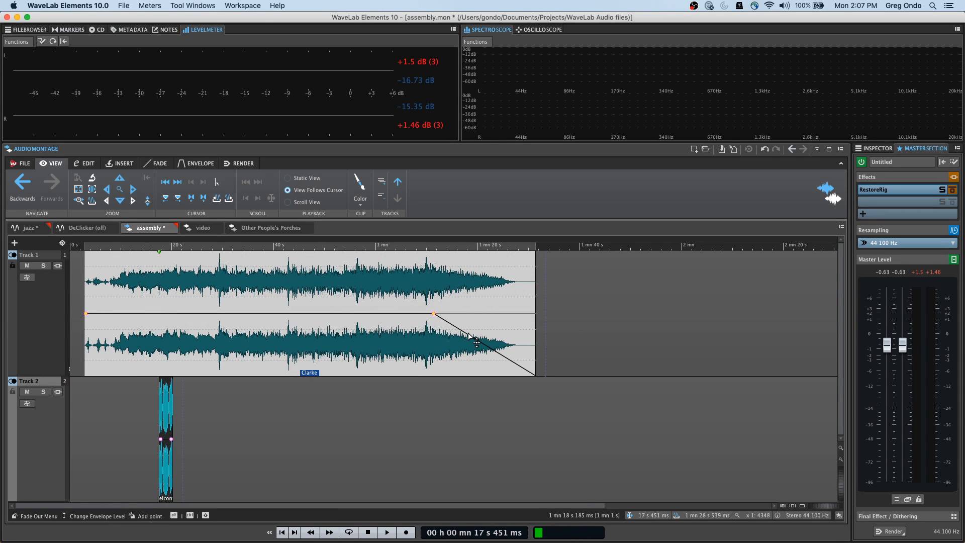
# Try reshaping the Clarke clip's fade-out with several volume envelope points and discard those points
pyautogui.doubleClick(467, 333)
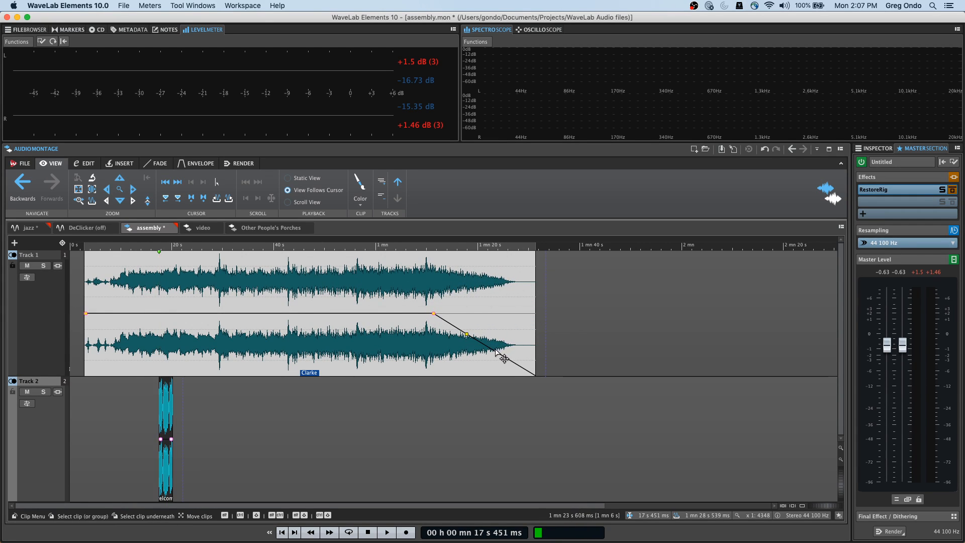
pyautogui.moveTo(494, 350); pyautogui.dragTo(476, 328)
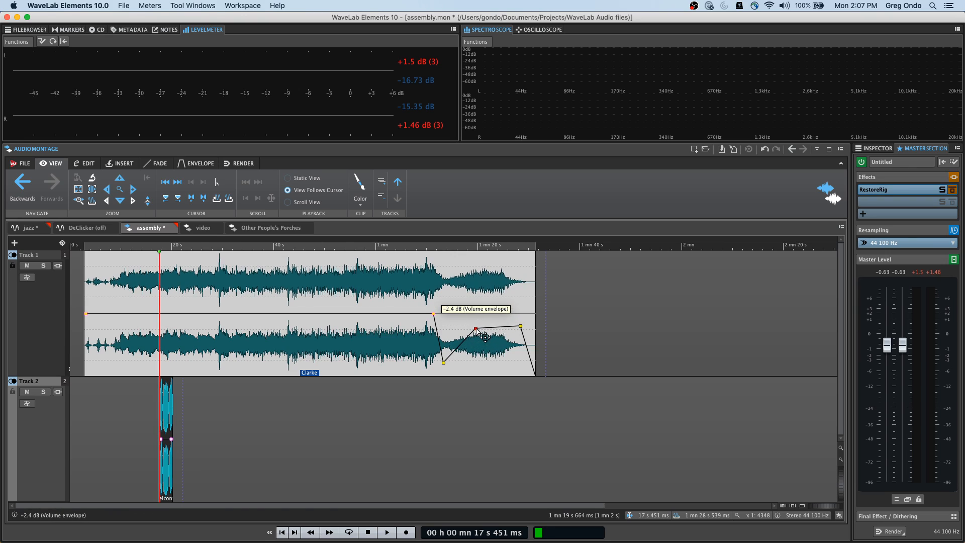
pyautogui.rightClick(454, 351)
pyautogui.click(478, 386)
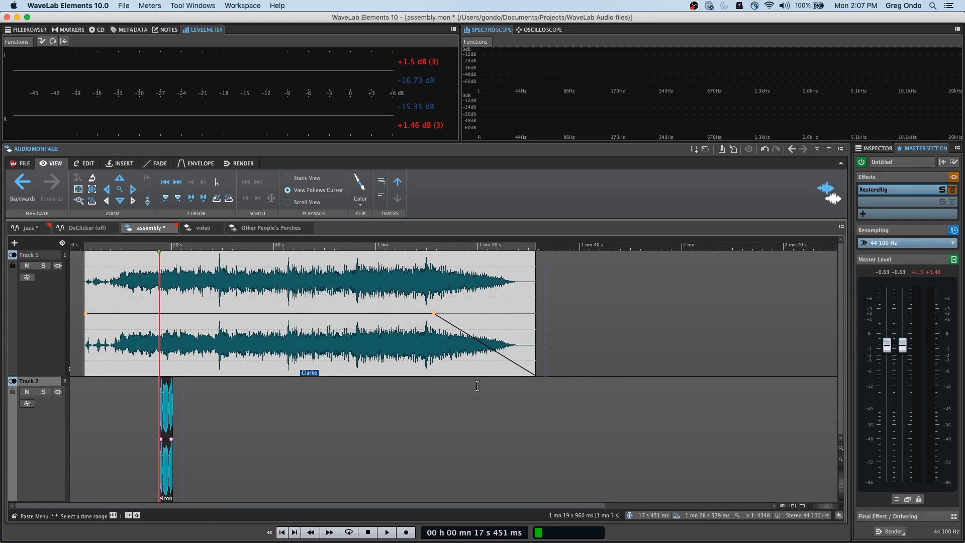
# Change the Clarke clip's fade-out curve to Sinusoid and move the clip back to the start of Track 1
pyautogui.rightClick(469, 338)
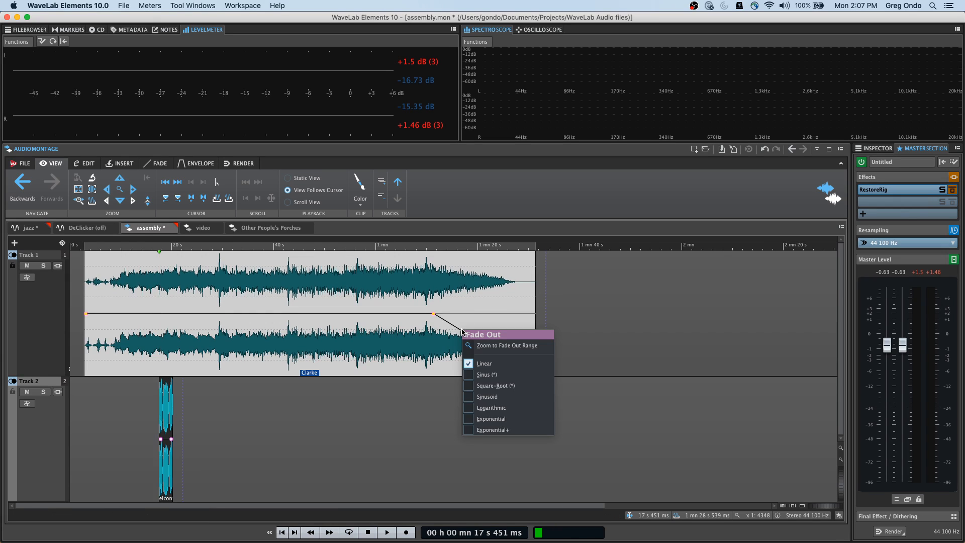
pyautogui.click(516, 393)
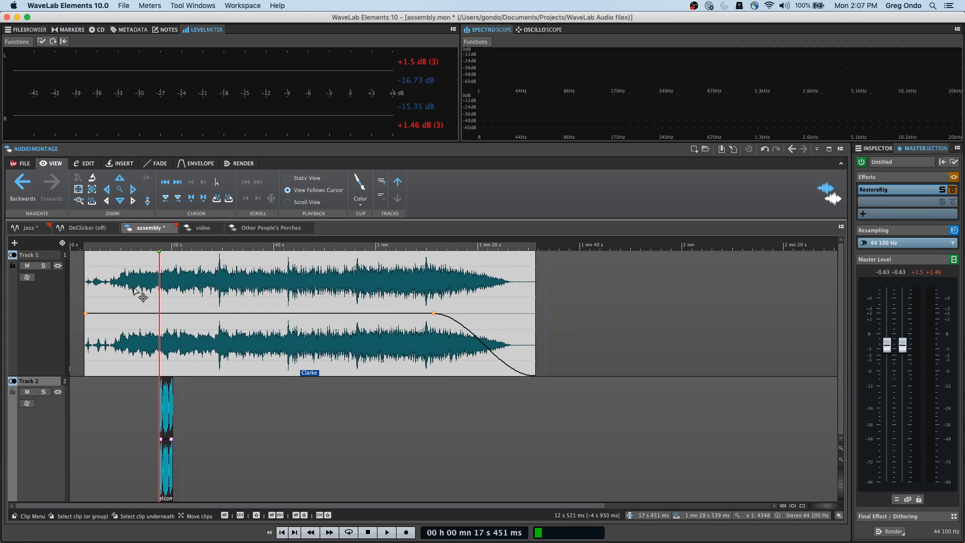
pyautogui.moveTo(284, 358)
pyautogui.mouseDown()
pyautogui.moveTo(368, 358)
pyautogui.moveTo(269, 358)
pyautogui.mouseUp()
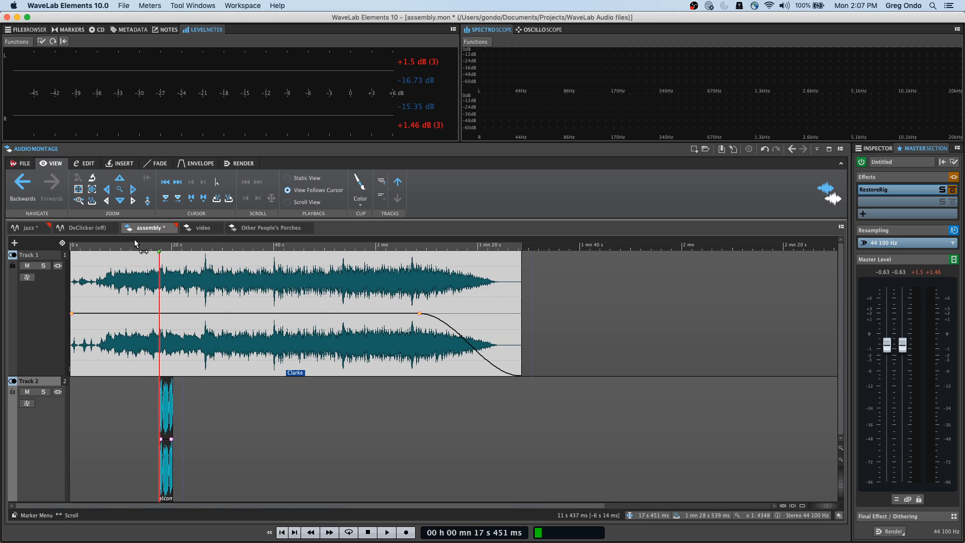
# Add volume envelope points to the Clarke clip, raising the level at about 22 s and lowering it at about 12 s
pyautogui.moveTo(149, 247); pyautogui.dragTo(238, 281)
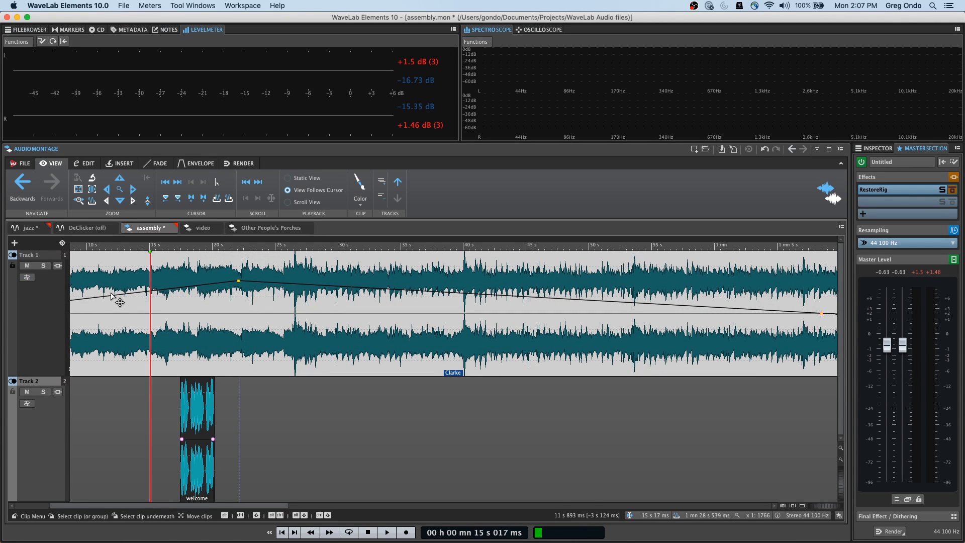
pyautogui.moveTo(112, 295); pyautogui.dragTo(110, 342)
pyautogui.moveTo(162, 311)
pyautogui.mouseDown()
pyautogui.moveTo(162, 296)
pyautogui.moveTo(161, 329)
pyautogui.moveTo(162, 308)
pyautogui.moveTo(163, 317)
pyautogui.mouseUp()
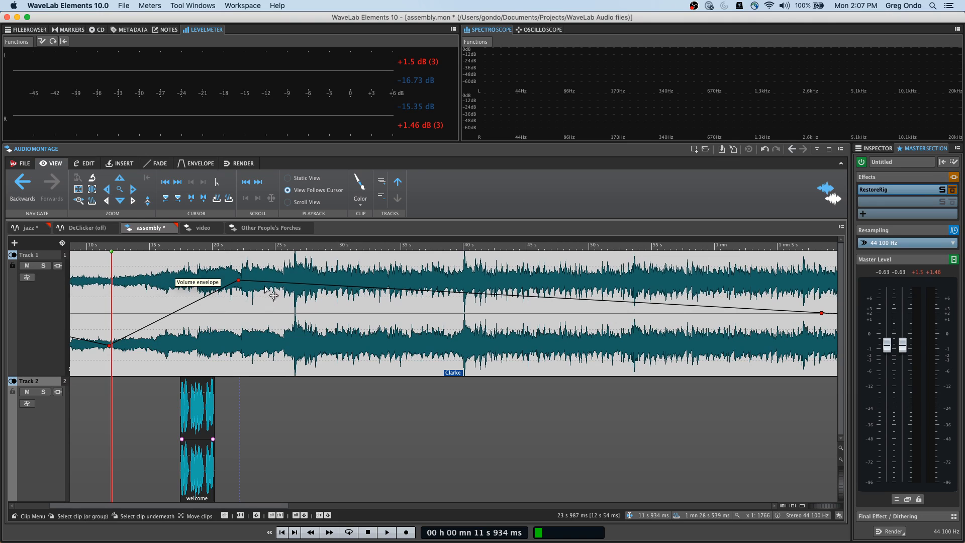
# Move the welcome clip on Track 2 to about 32 s and play the montage to check it against the music
pyautogui.moveTo(197, 452); pyautogui.dragTo(377, 453)
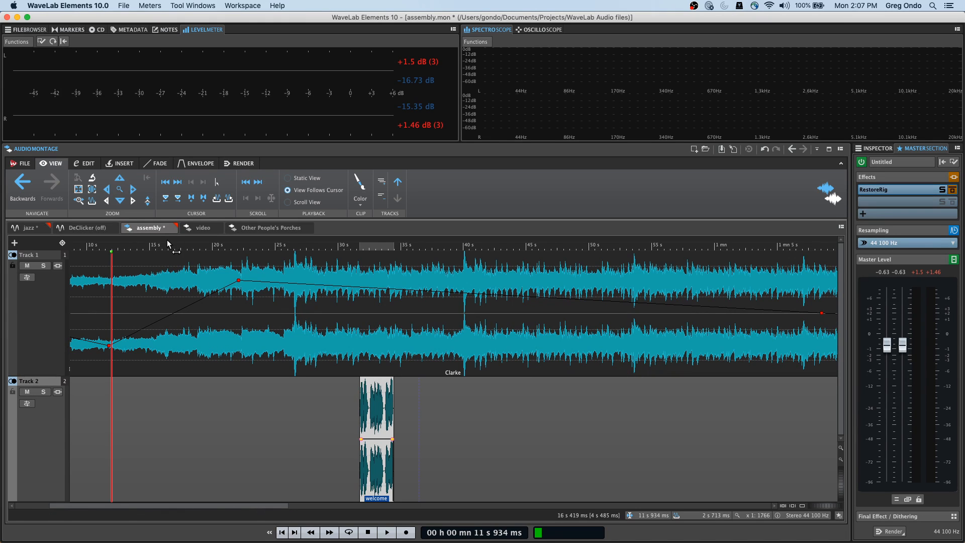
pyautogui.press('space')
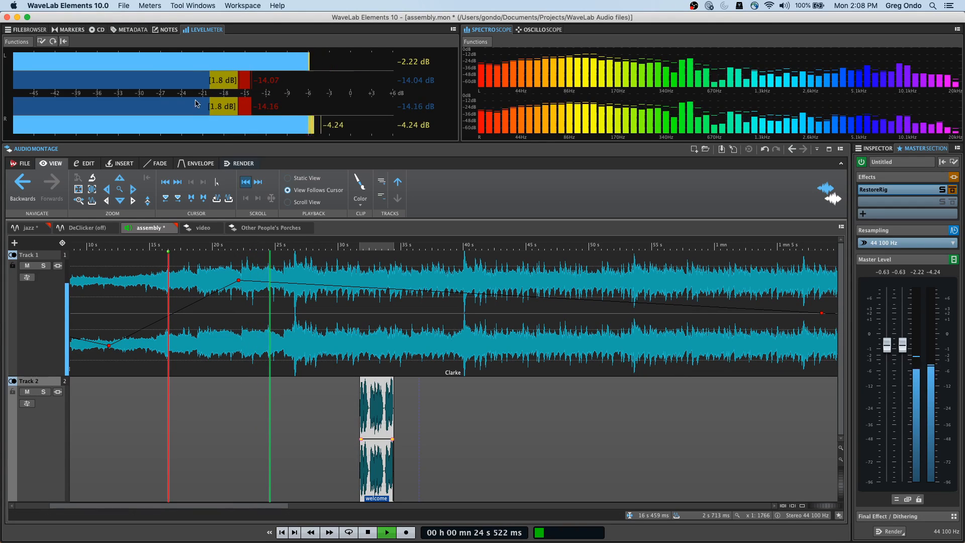
pyautogui.doubleClick(336, 245)
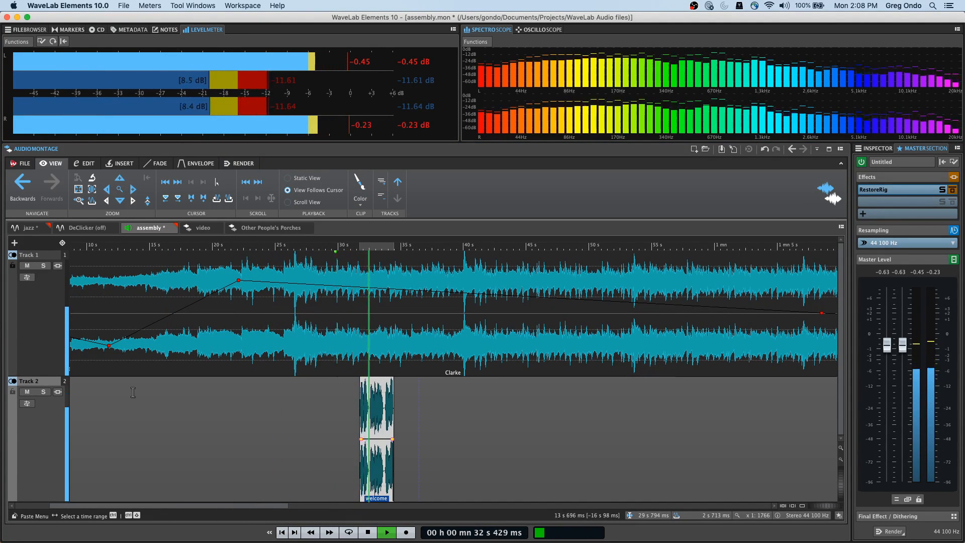
pyautogui.press('space')
# Add volume envelope points to the Clarke clip so the music ducks beneath the welcome clip from about 31 s to 35 s
pyautogui.click(332, 285)
pyautogui.moveTo(332, 285); pyautogui.dragTo(330, 316)
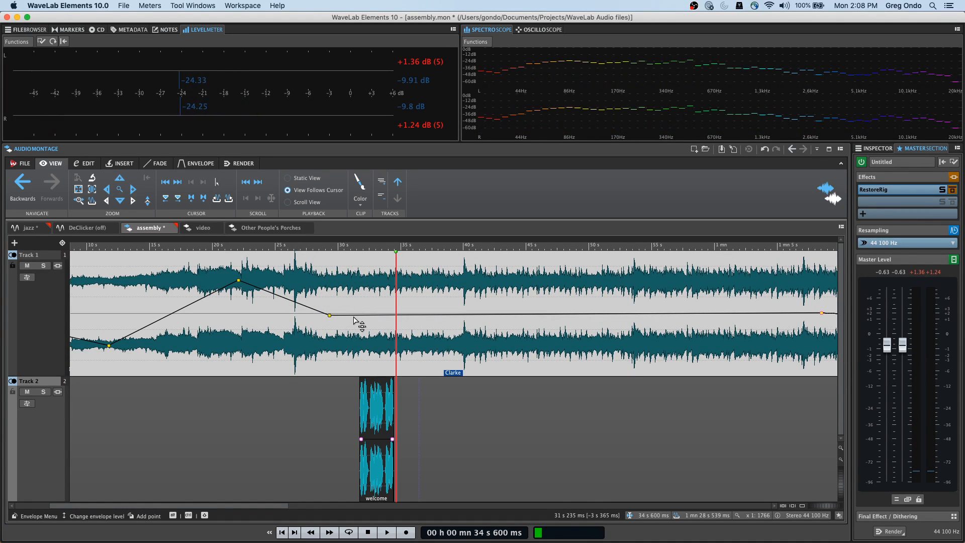
pyautogui.click(350, 321)
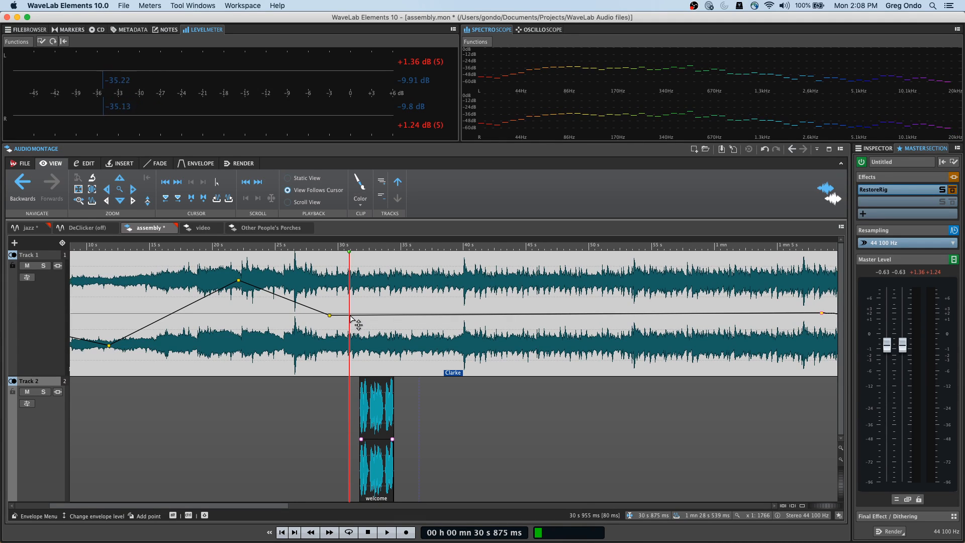
pyautogui.moveTo(349, 322); pyautogui.dragTo(348, 360)
pyautogui.moveTo(408, 359); pyautogui.dragTo(400, 318)
pyautogui.doubleClick(409, 359)
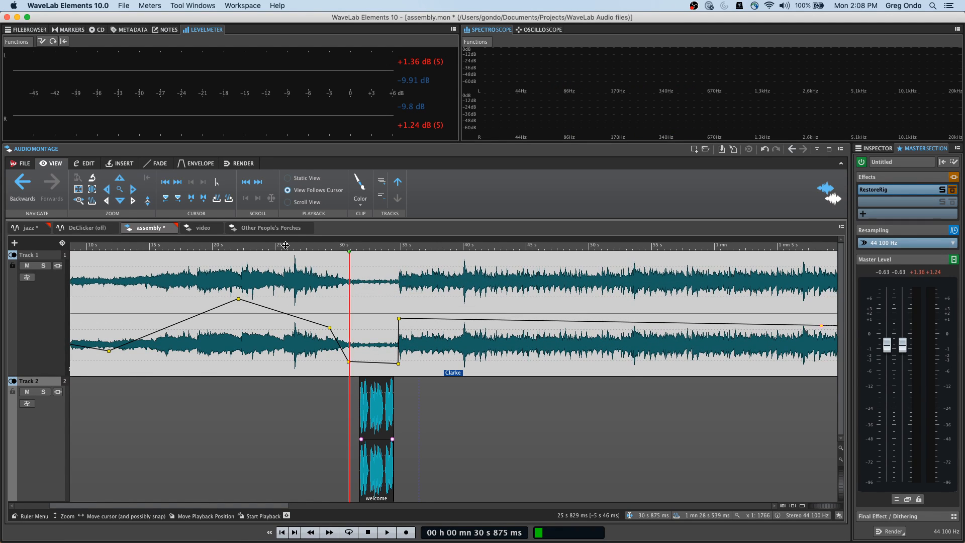
# Play the montage from about 26 s to hear the ducked music under the welcome clip
pyautogui.press('space')
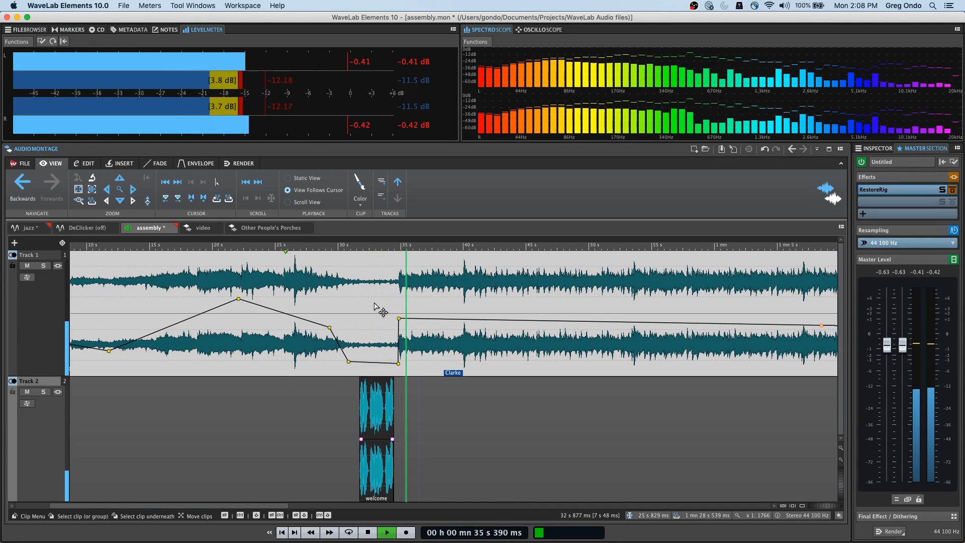
pyautogui.press('space')
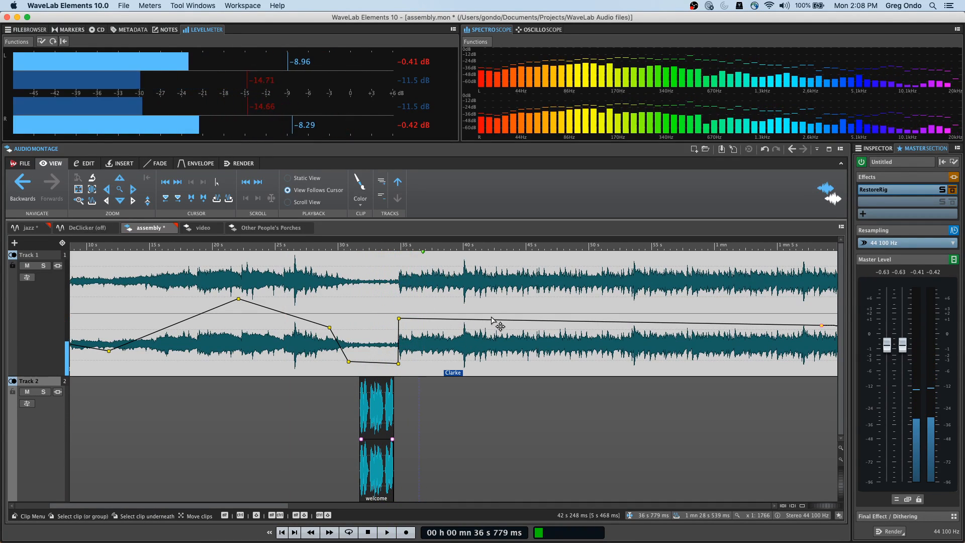
pyautogui.click(492, 329)
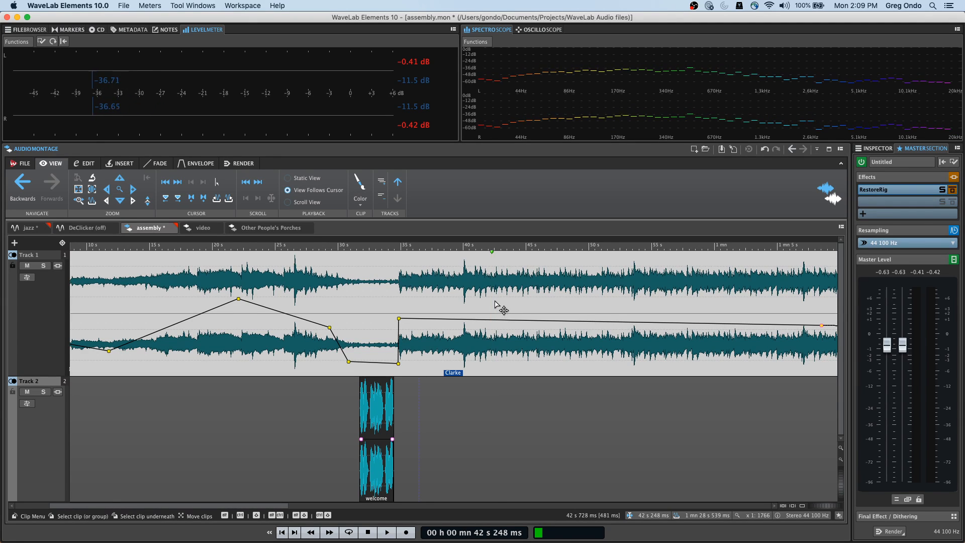
# Switch to the video montage and view the track types that can be added
pyautogui.click(201, 228)
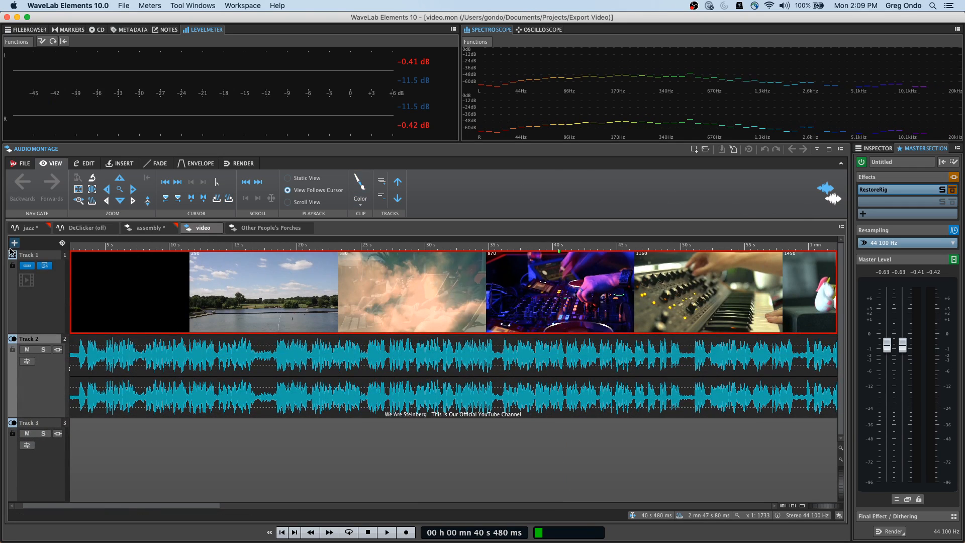
pyautogui.click(14, 243)
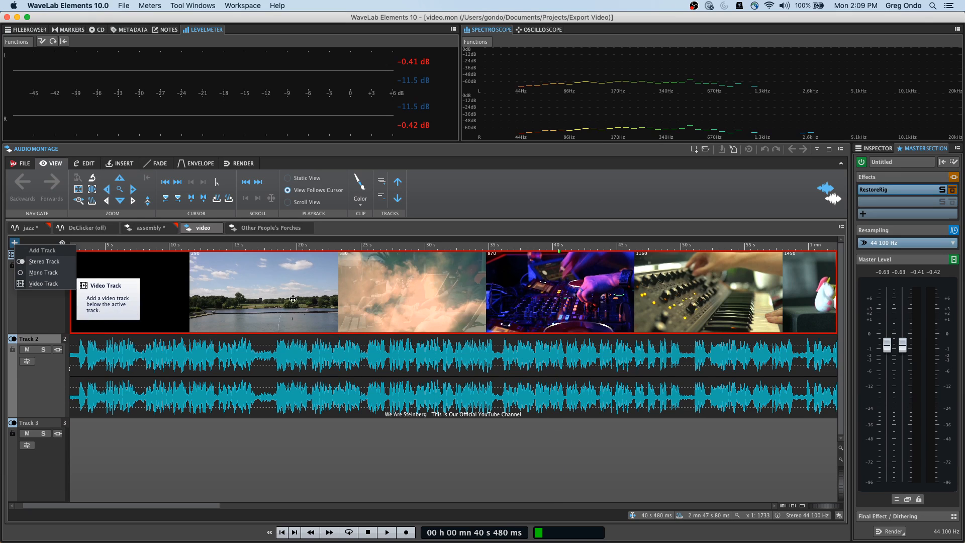
pyautogui.click(143, 249)
# Show the Video window over the upper meters and play the montage from near the start of the timeline
pyautogui.click(144, 248)
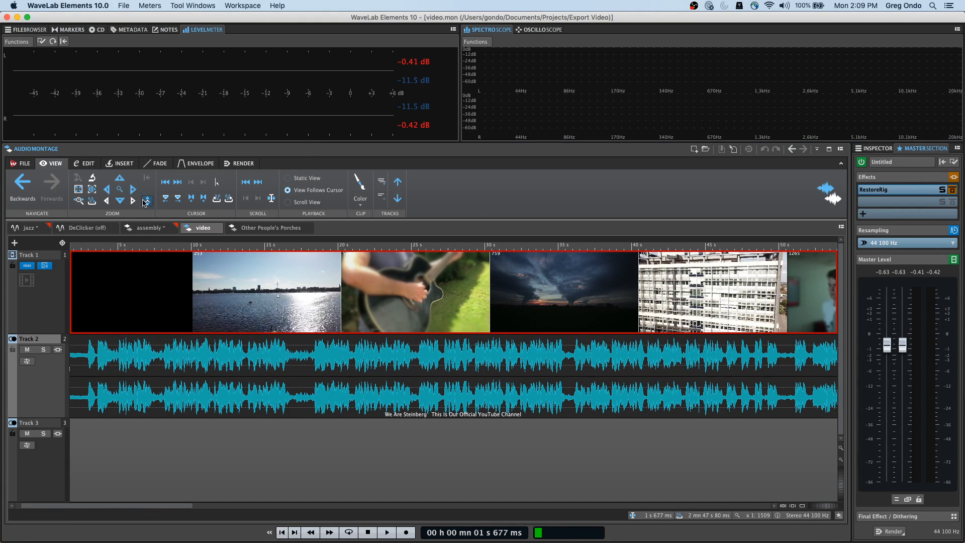
pyautogui.click(195, 4)
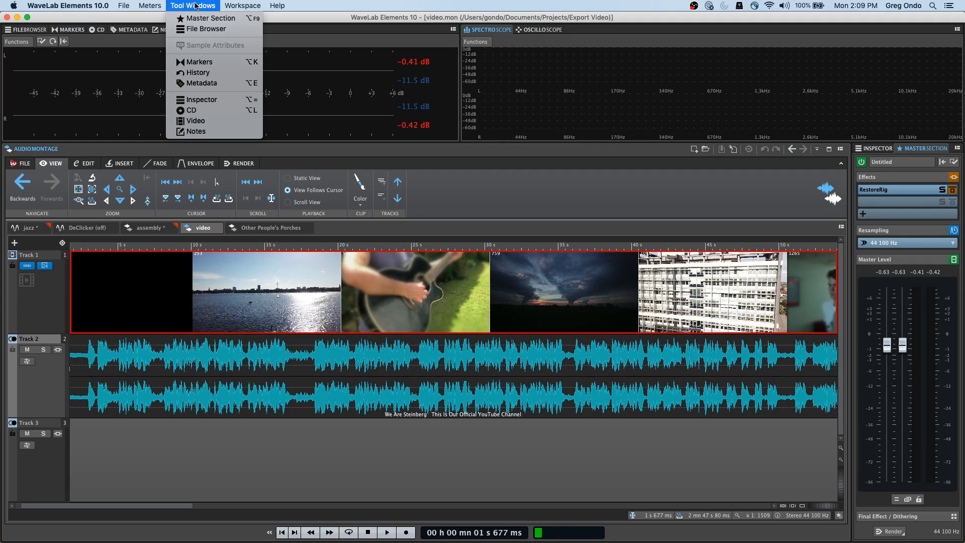
pyautogui.click(208, 121)
pyautogui.moveTo(612, 53); pyautogui.dragTo(505, 43)
pyautogui.press('space')
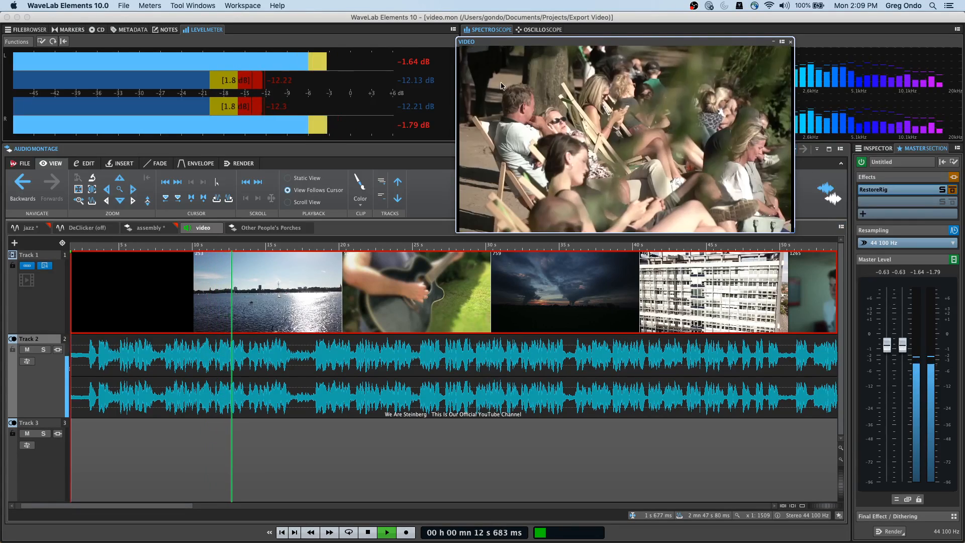
pyautogui.press('space')
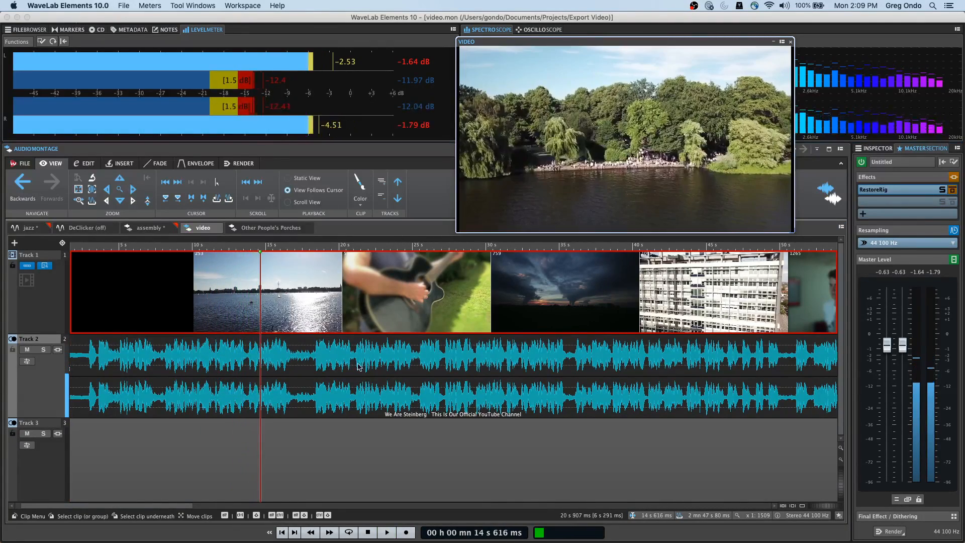
# Try shifting the audio clip on Track 2 later against the video, play it from about 19.6 s, and undo the move
pyautogui.click(333, 405)
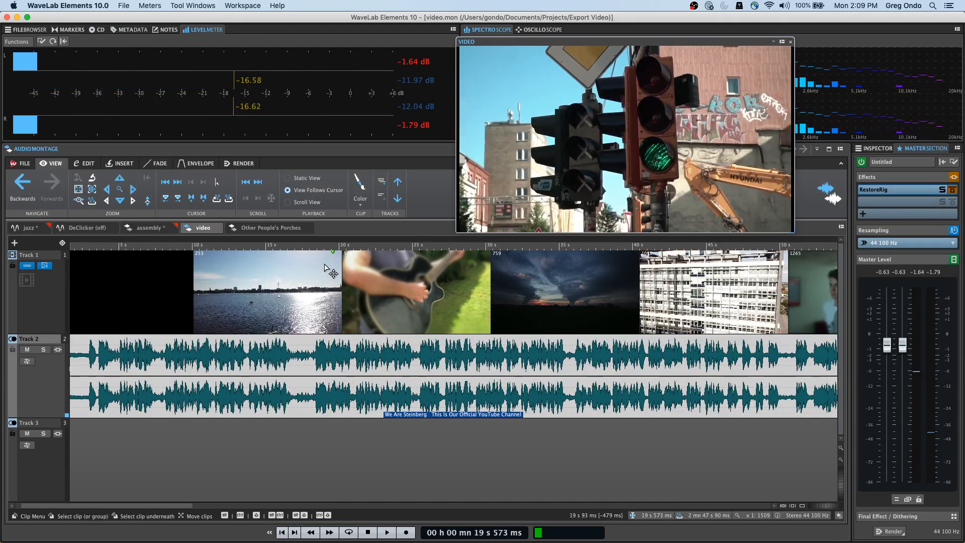
pyautogui.moveTo(289, 398); pyautogui.dragTo(328, 398)
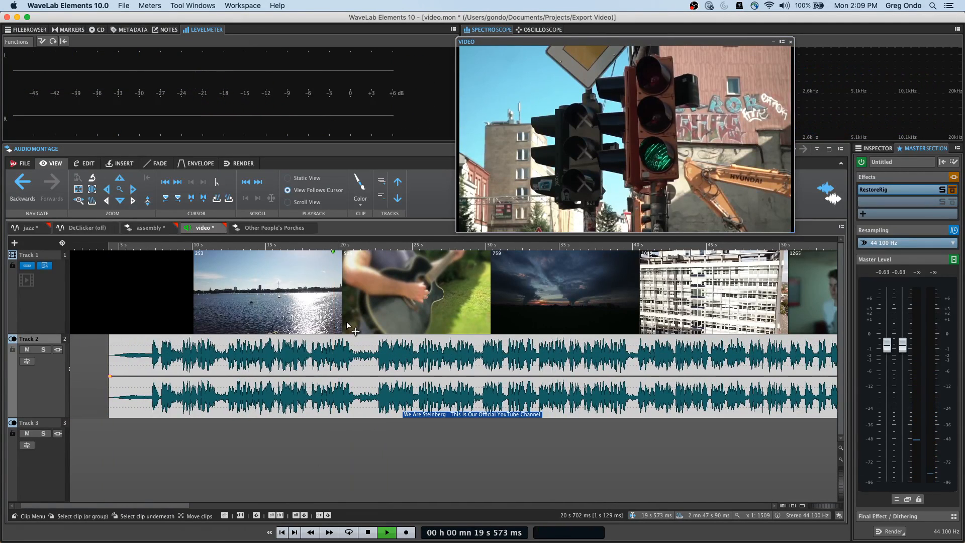
pyautogui.press('space')
pyautogui.press('space')
pyautogui.press('super+z')
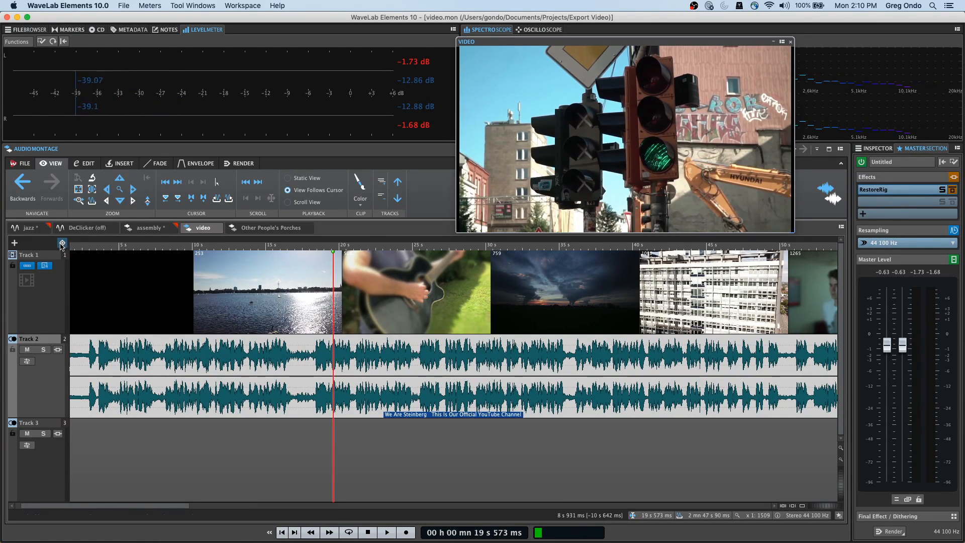
# Switch to the Other People's Porches montage and view the options for inserting audio files after the last clip
pyautogui.click(281, 231)
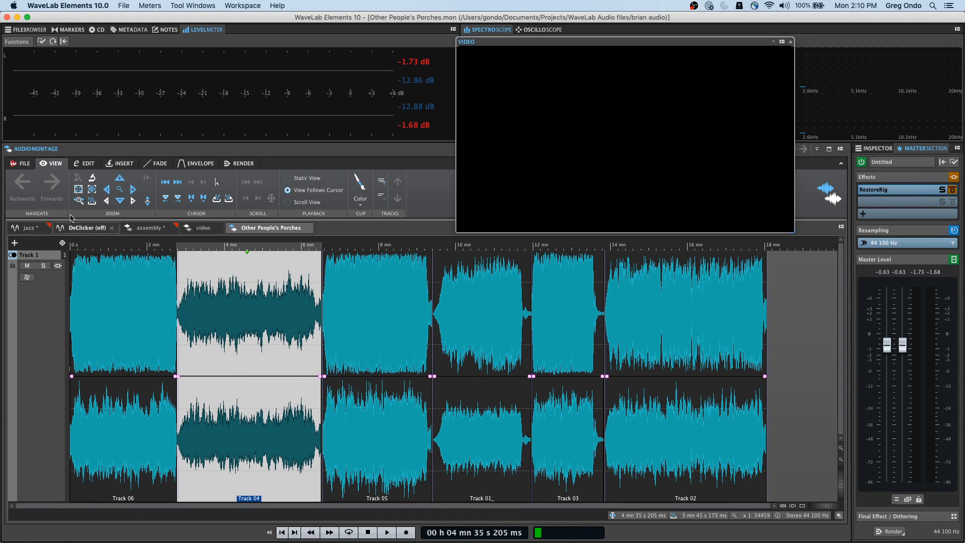
pyautogui.rightClick(777, 304)
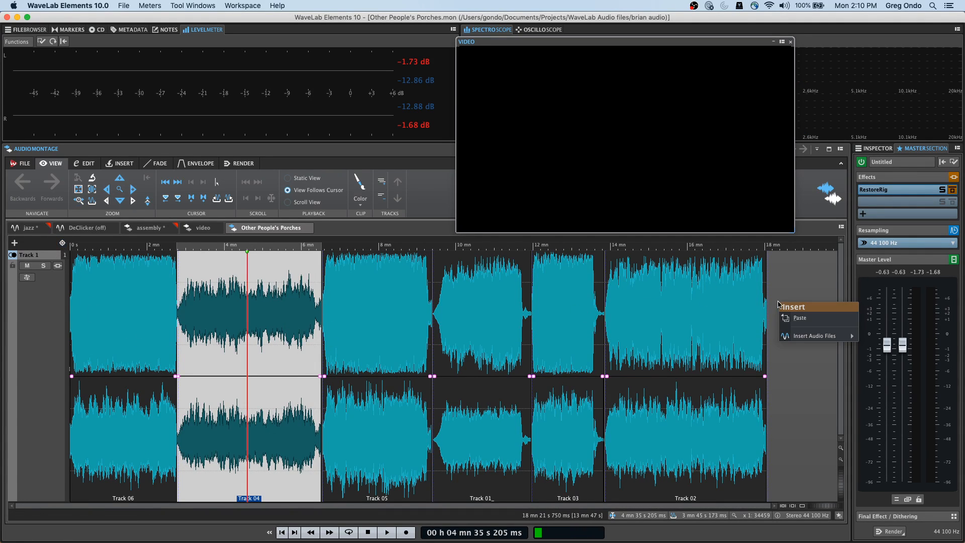
pyautogui.moveTo(799, 335)
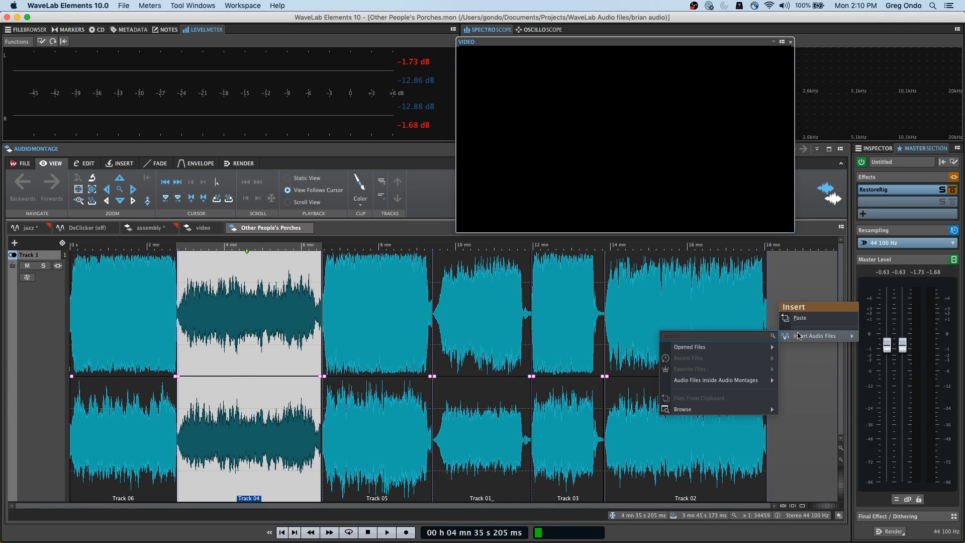
pyautogui.click(799, 387)
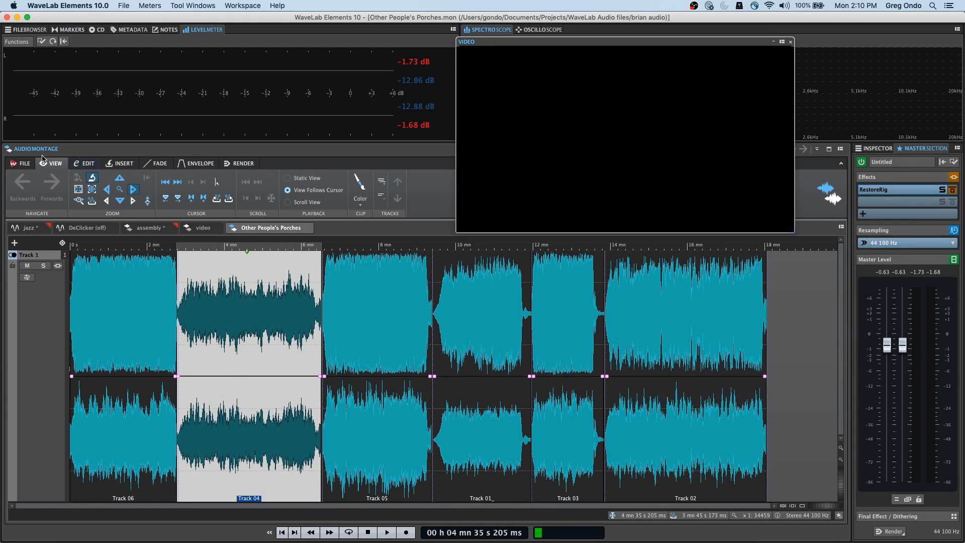
# Nudge the Track 04 clip slightly later and raise its volume envelope by 3.2 dB while playing the transition from about 2 mn 38 s
pyautogui.moveTo(159, 244); pyautogui.dragTo(163, 278)
pyautogui.moveTo(334, 417); pyautogui.dragTo(347, 417)
pyautogui.doubleClick(249, 247)
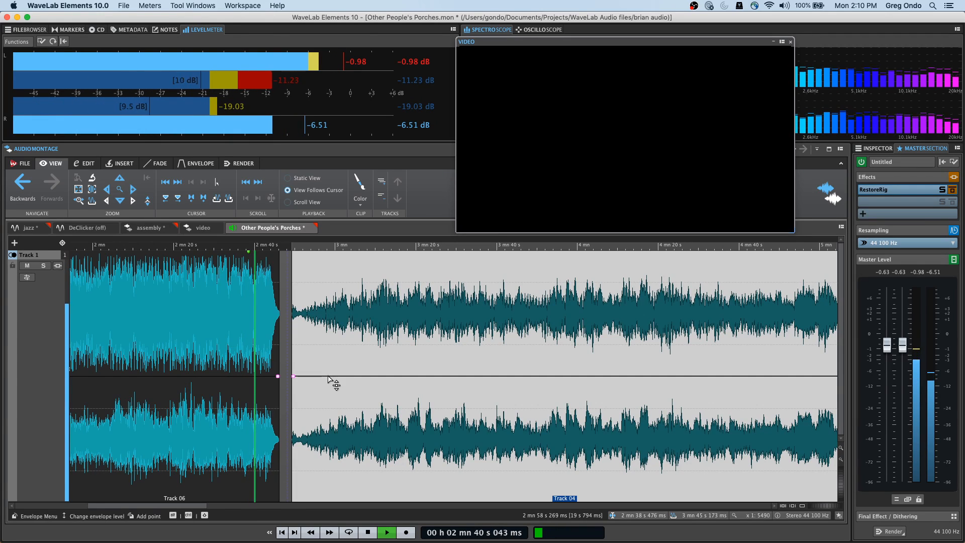
pyautogui.moveTo(328, 376); pyautogui.dragTo(328, 320)
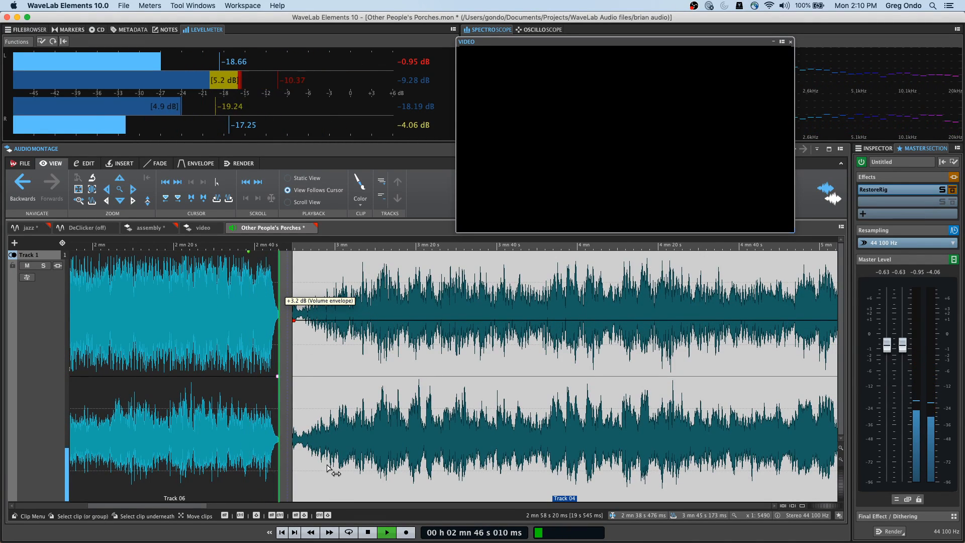
# Move the Track 04 clip earlier to crossfade about 5.4 s with the end of Track 06, and play it from about 2 mn 38 s
pyautogui.moveTo(363, 442); pyautogui.dragTo(327, 433)
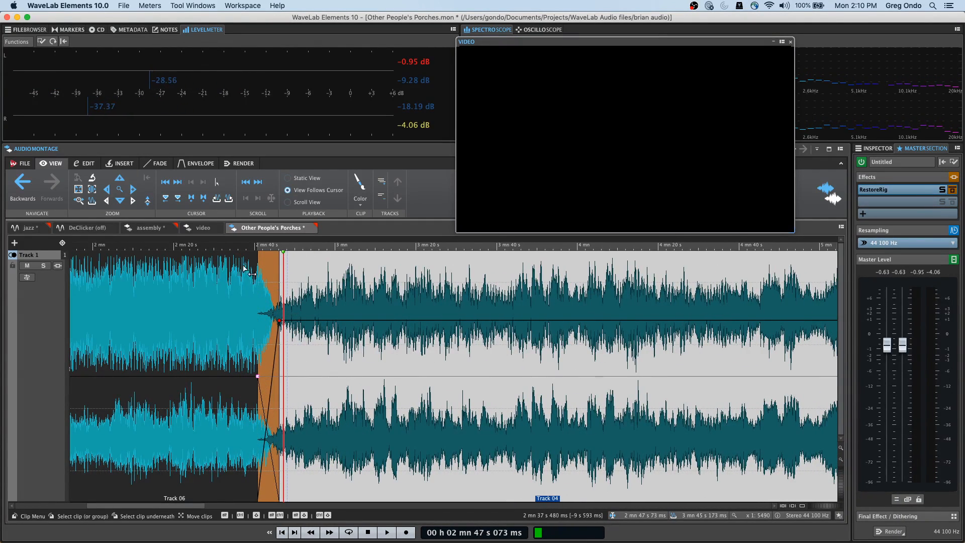
pyautogui.click(252, 273)
pyautogui.press('space')
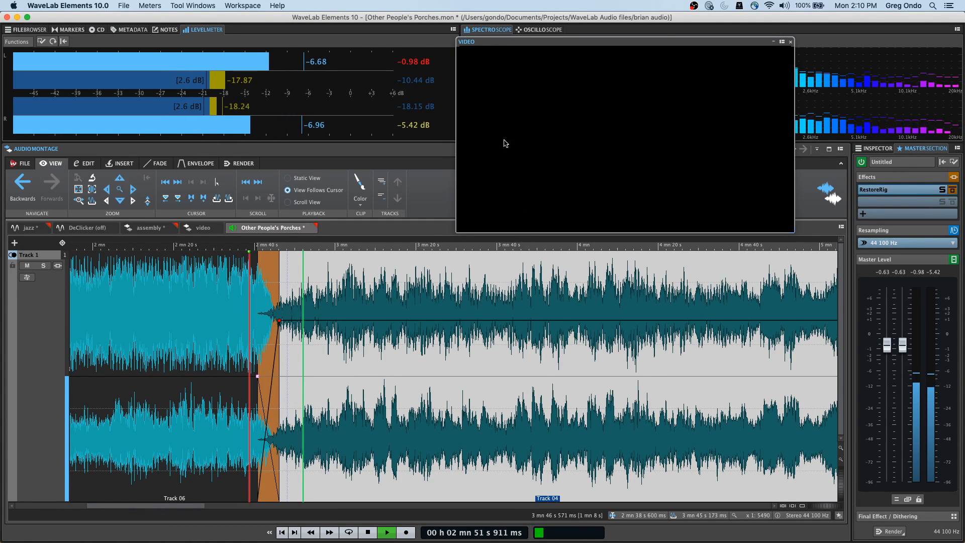
# Close the Video window and replace the RestoreRig effect in the master section with Steinberg's MasterRig
pyautogui.click(790, 42)
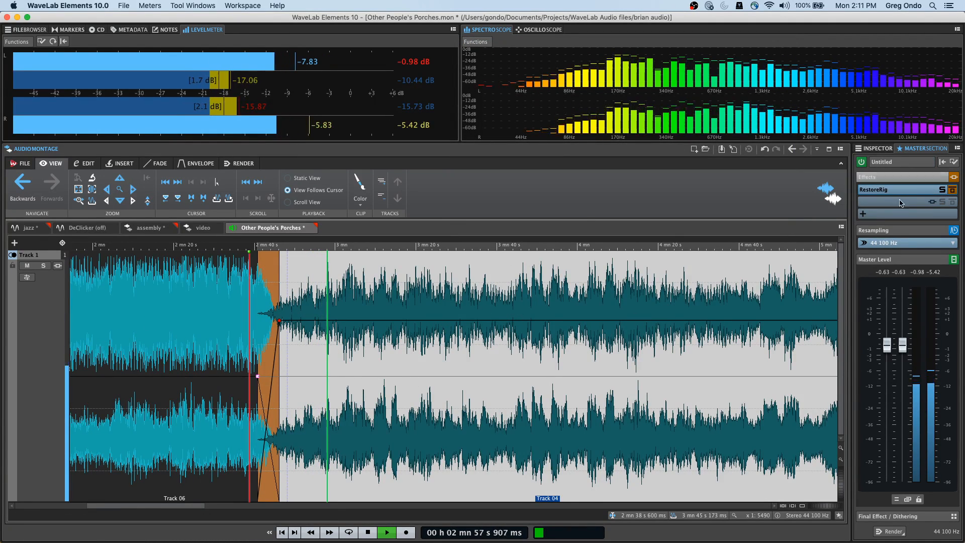
pyautogui.click(875, 189)
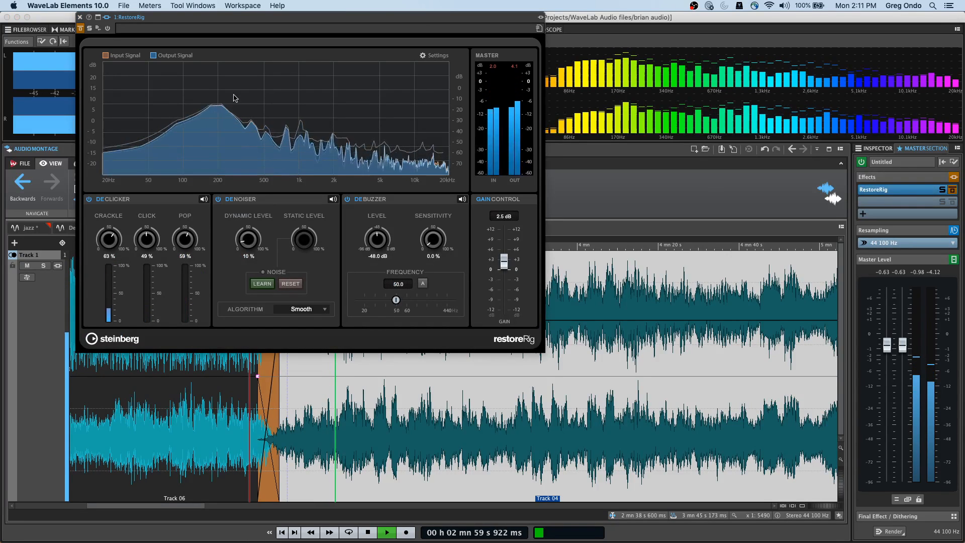
pyautogui.rightClick(894, 191)
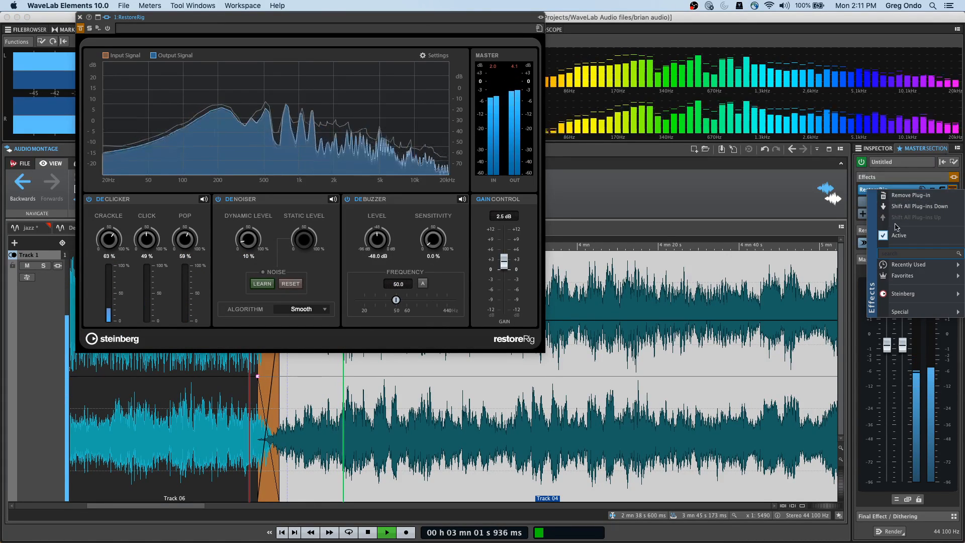
pyautogui.moveTo(904, 293)
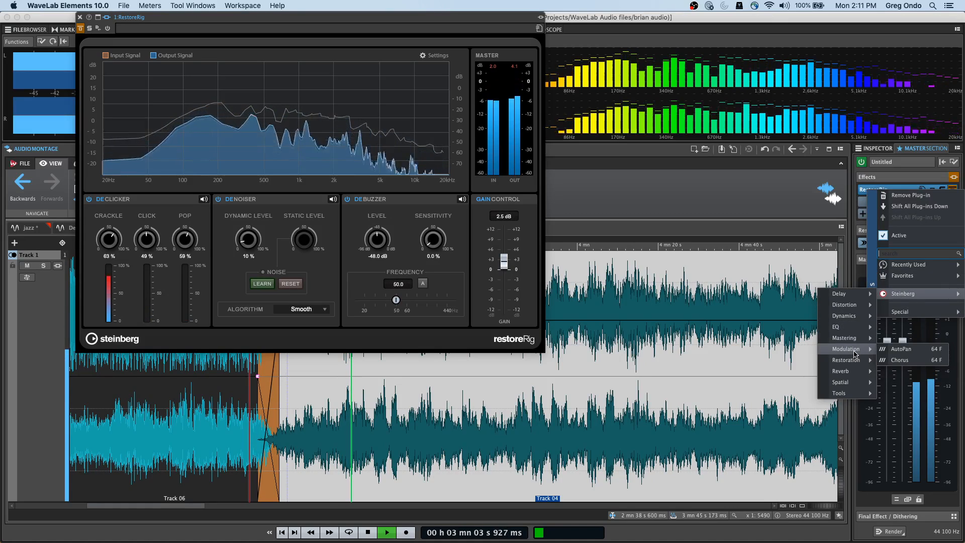
pyautogui.moveTo(861, 340)
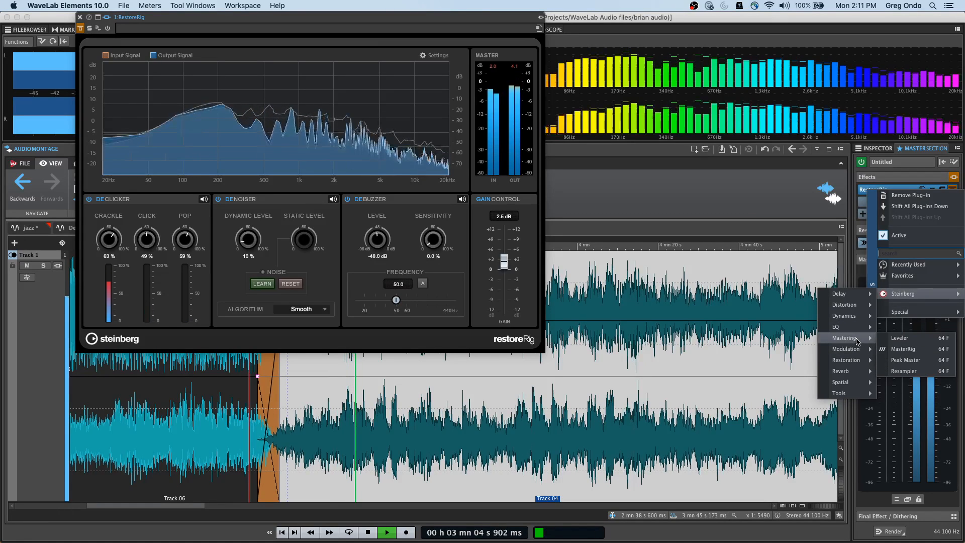
pyautogui.click(902, 349)
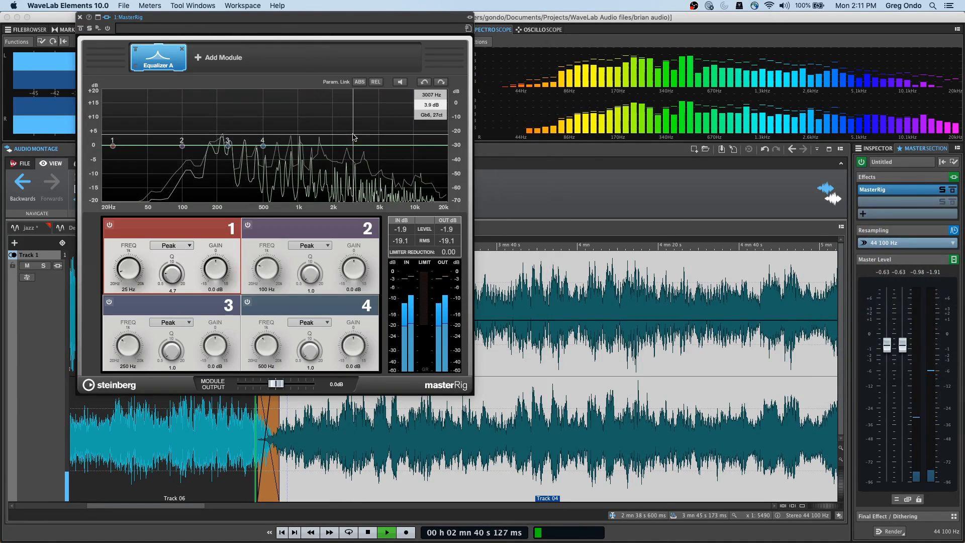
# In MasterRig's equalizer, boost band 4 by 5.0 dB at 4.36 kHz and cut band 3 by 8.3 dB at 331 Hz
pyautogui.moveTo(262, 147); pyautogui.dragTo(371, 133)
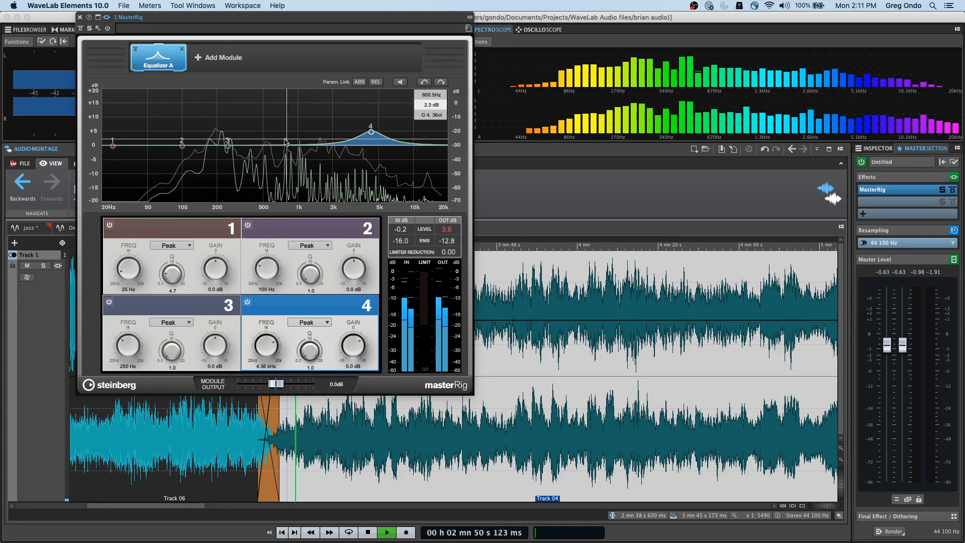
pyautogui.moveTo(228, 146); pyautogui.dragTo(243, 171)
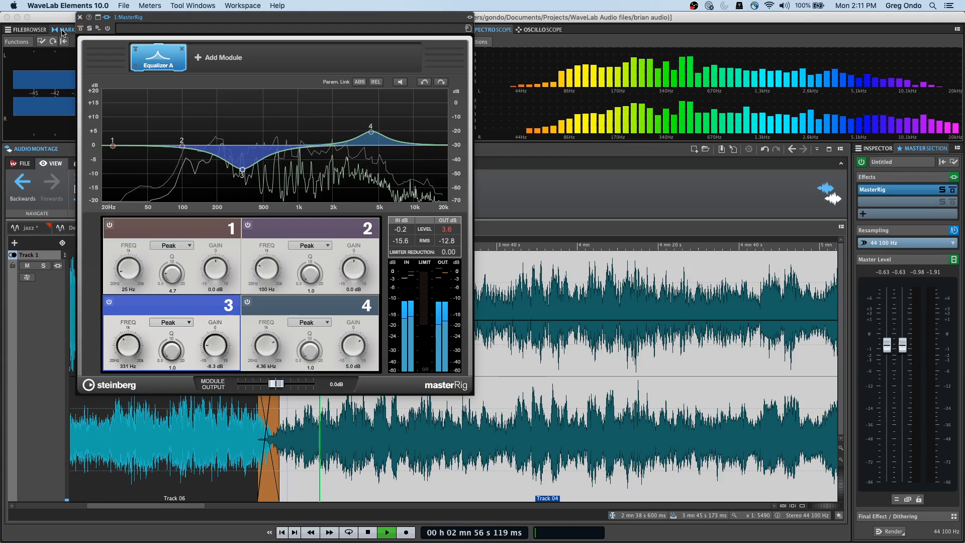
pyautogui.press('space')
pyautogui.click(80, 17)
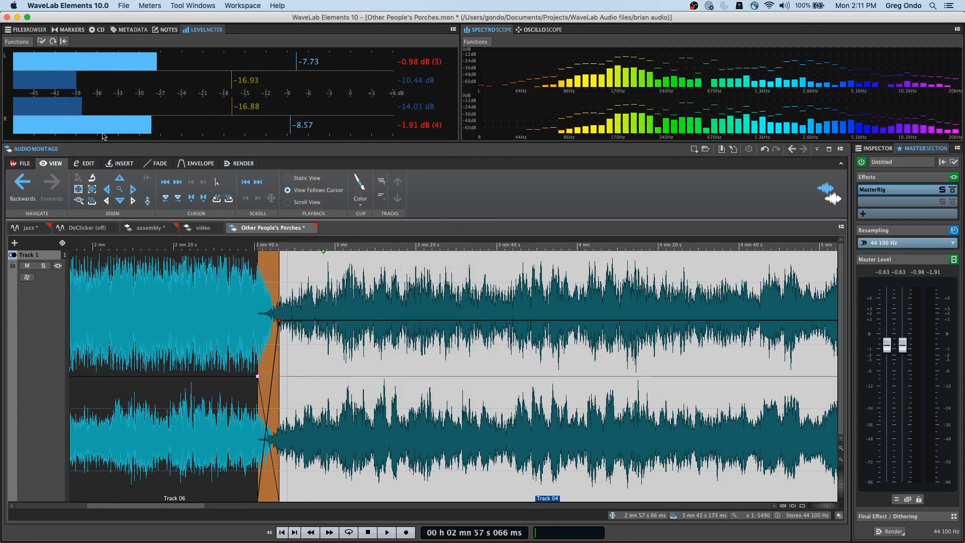
# Review the montage's BWF, CART and ID3 / iTunes metadata fields without changes, and glance at its notes
pyautogui.click(130, 31)
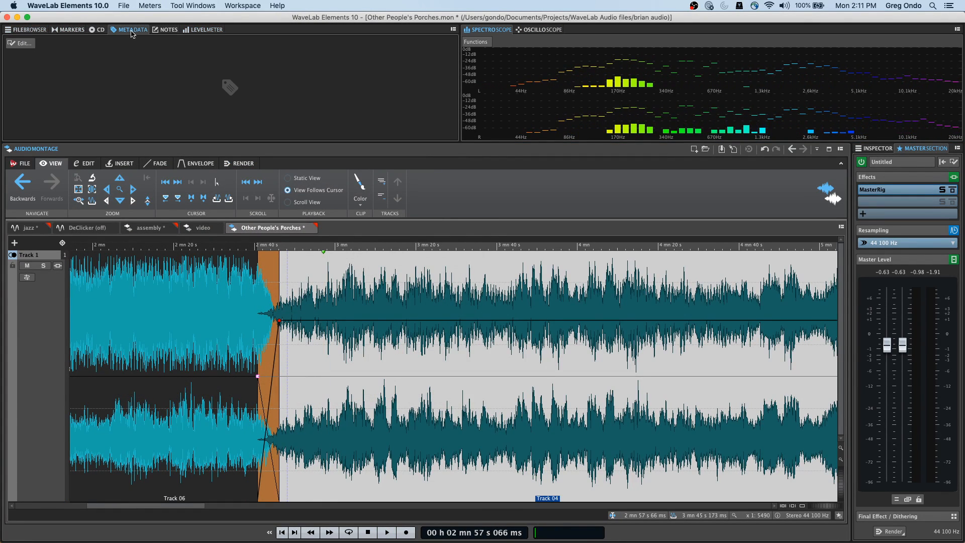
pyautogui.click(17, 45)
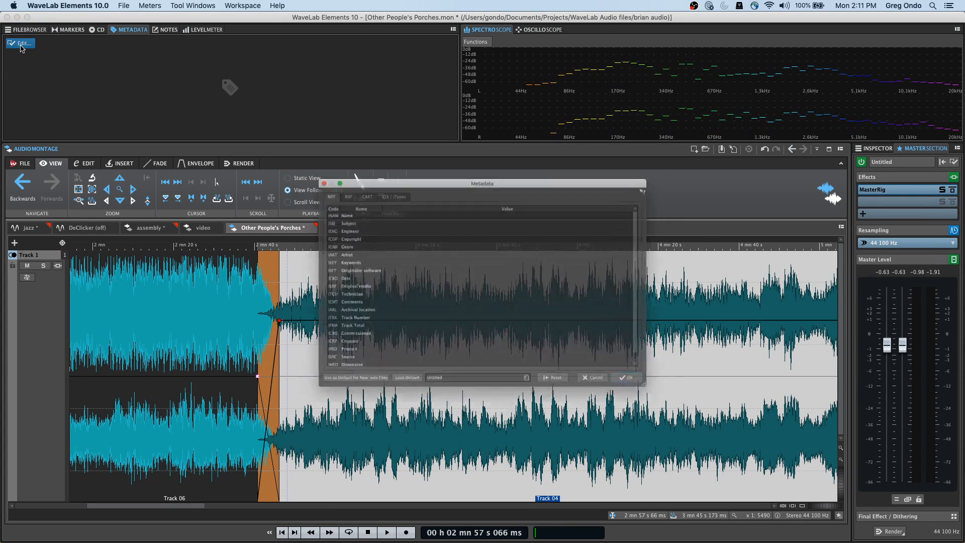
pyautogui.click(311, 173)
pyautogui.click(334, 173)
pyautogui.click(369, 172)
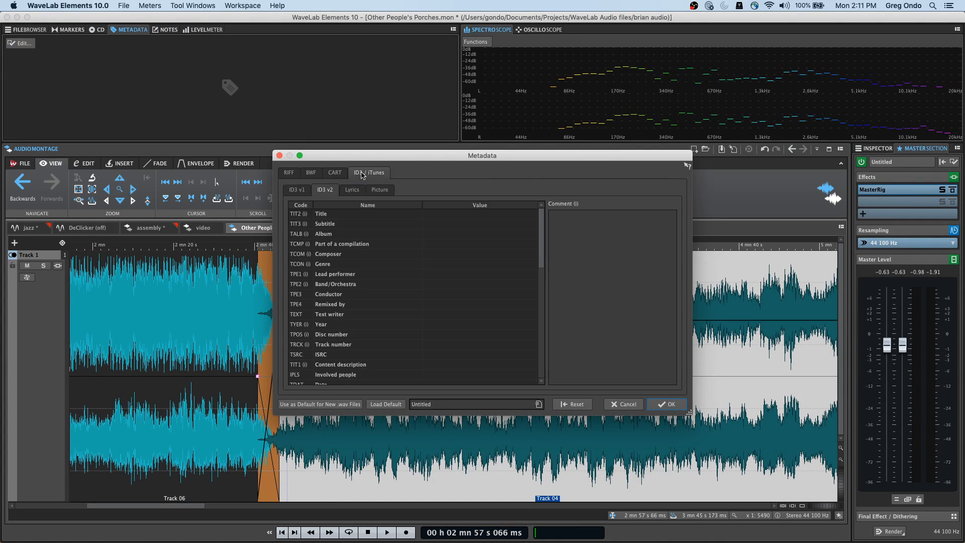
pyautogui.click(279, 156)
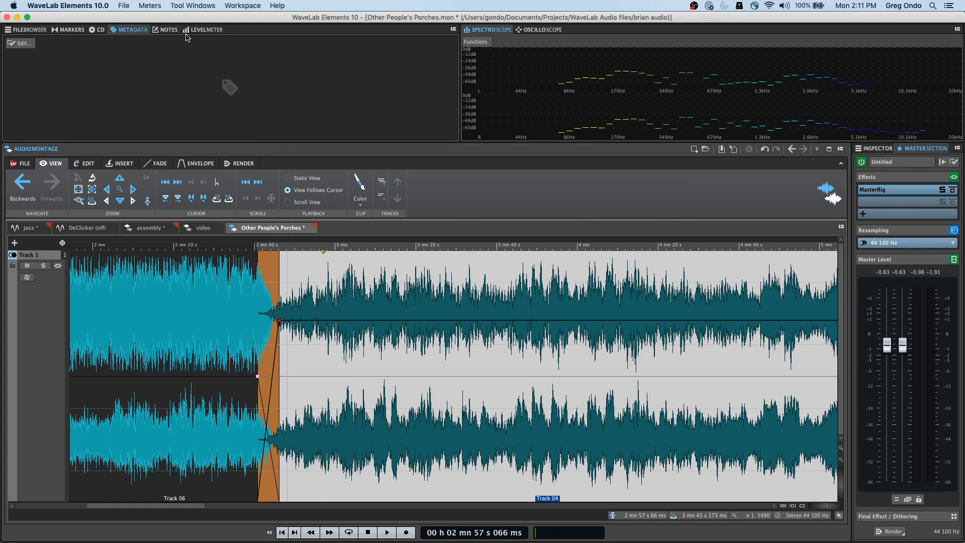
pyautogui.click(168, 30)
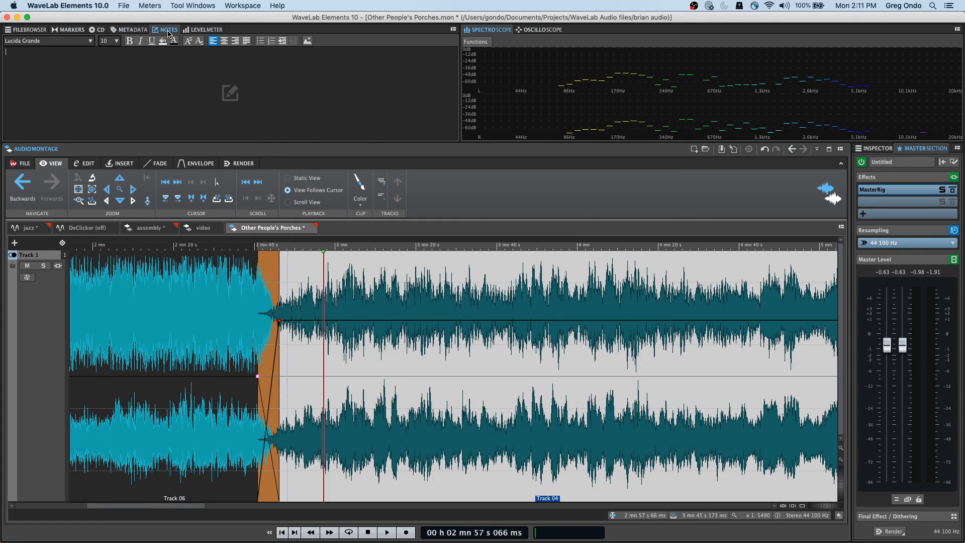
pyautogui.click(214, 30)
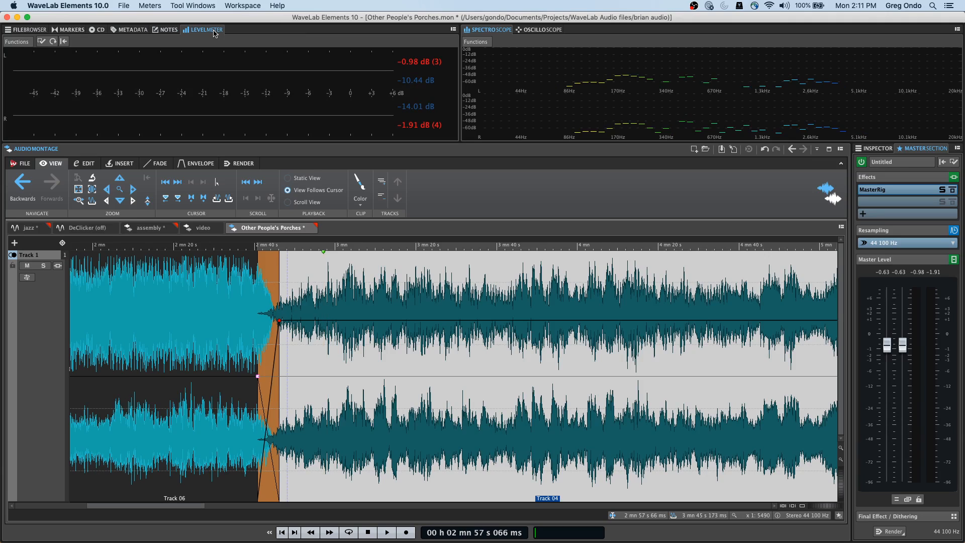
# Show the montage's CD track list and check its CD conformity
pyautogui.click(97, 29)
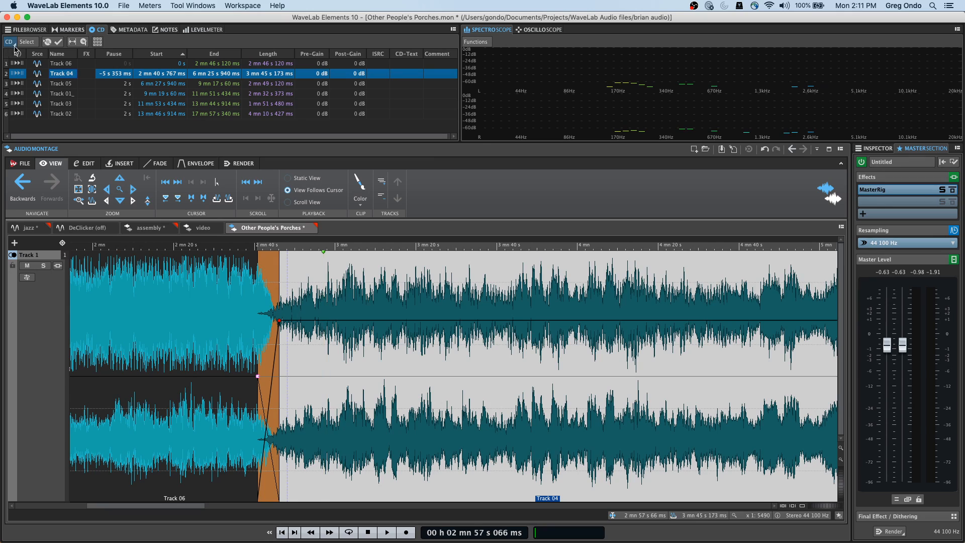
pyautogui.click(59, 44)
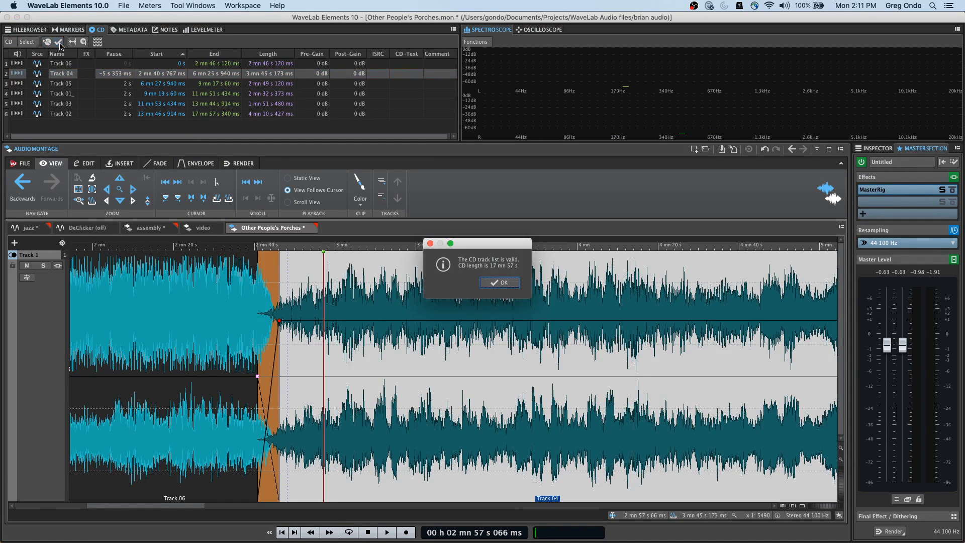
pyautogui.click(504, 284)
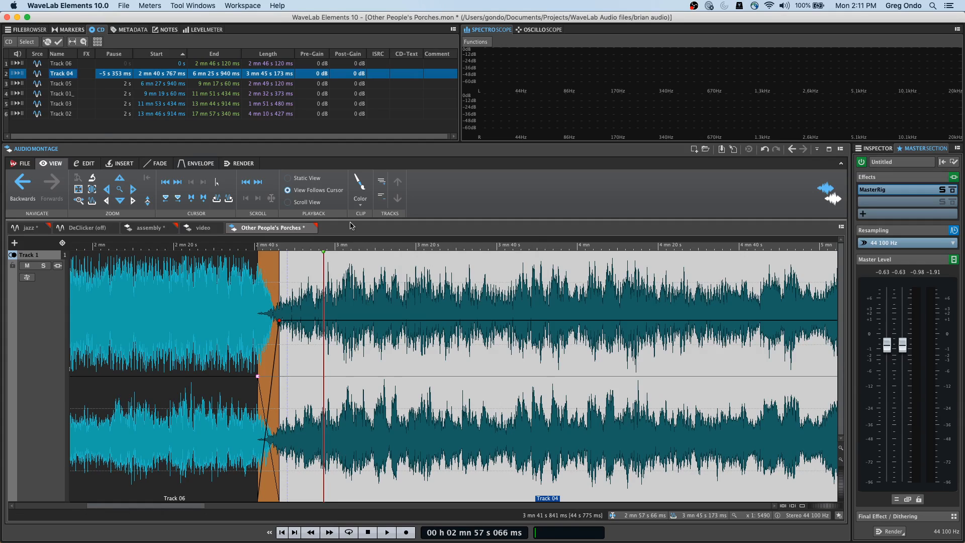
# Open the Write Audio CD settings, look at the available devices, and cancel without burning
pyautogui.click(47, 43)
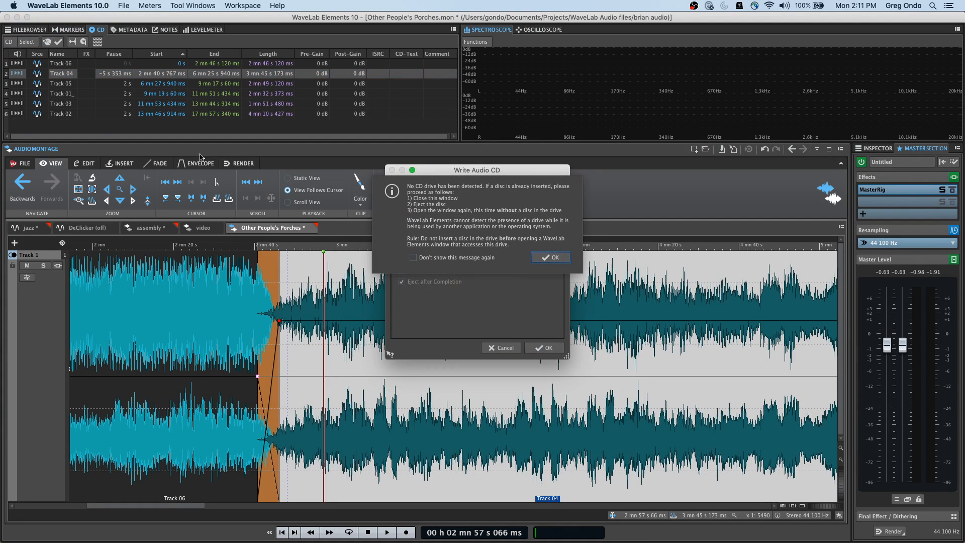
pyautogui.click(550, 255)
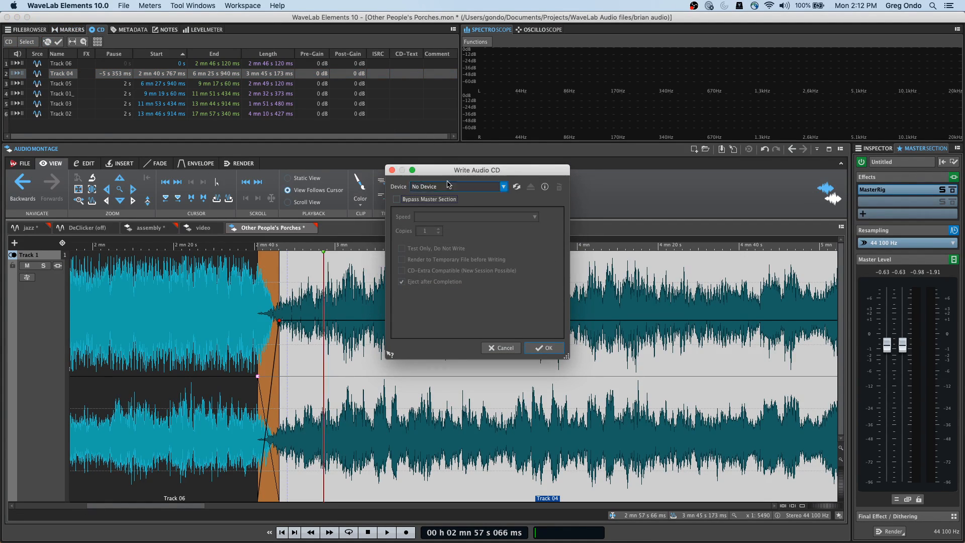
pyautogui.click(463, 187)
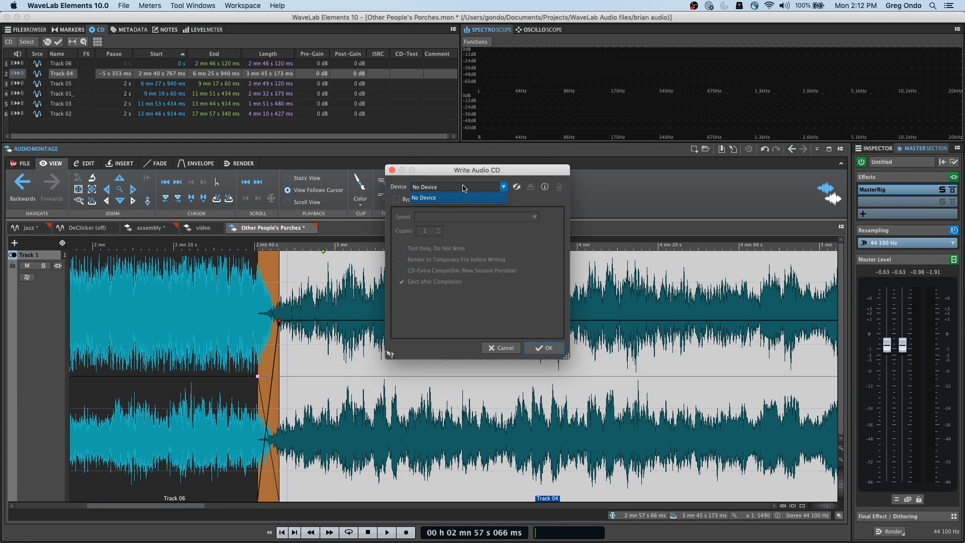
pyautogui.click(507, 348)
pyautogui.click(509, 348)
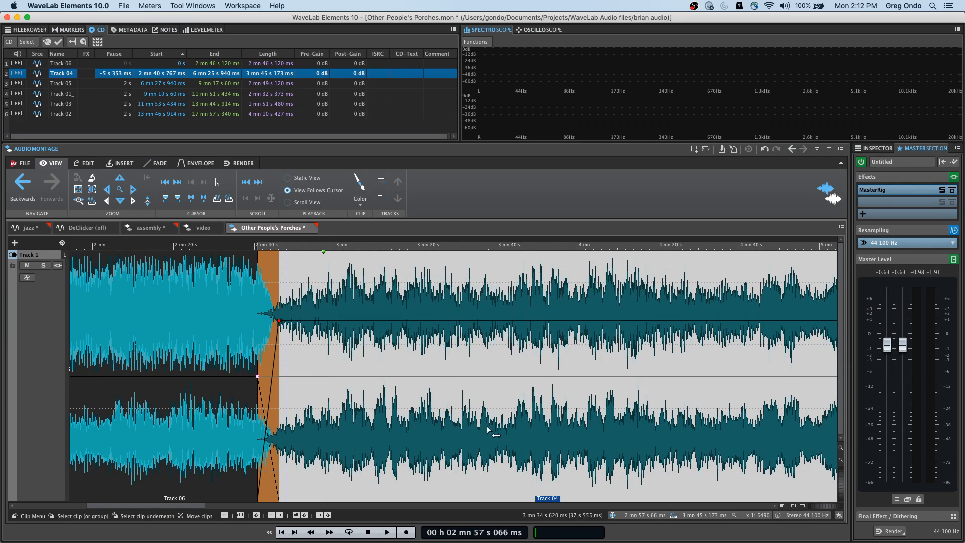
# Examine the render settings for the whole montage and return to the montage's editing tools
pyautogui.click(889, 532)
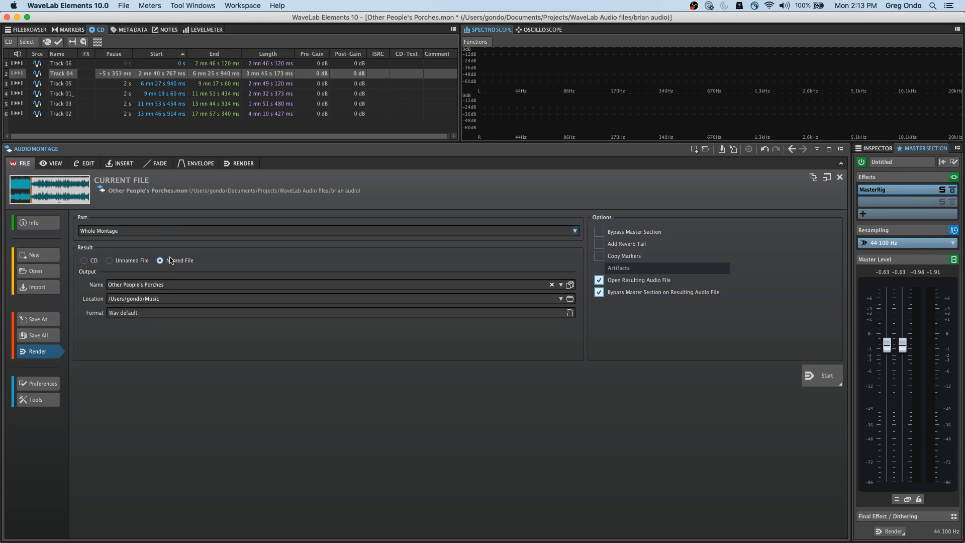
pyautogui.click(84, 168)
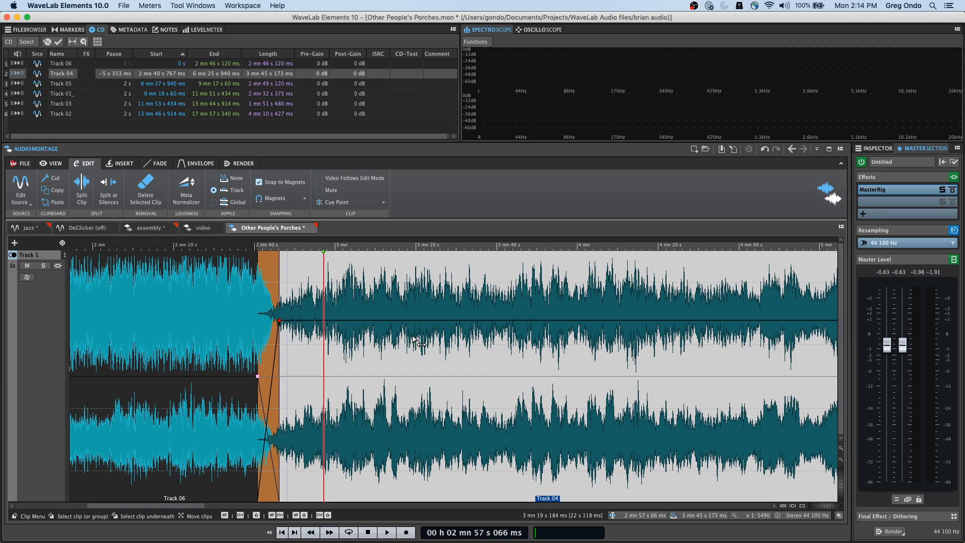
# Set the montage's time ruler to Bars and Beats and bring up the ruler format options again
pyautogui.rightClick(278, 245)
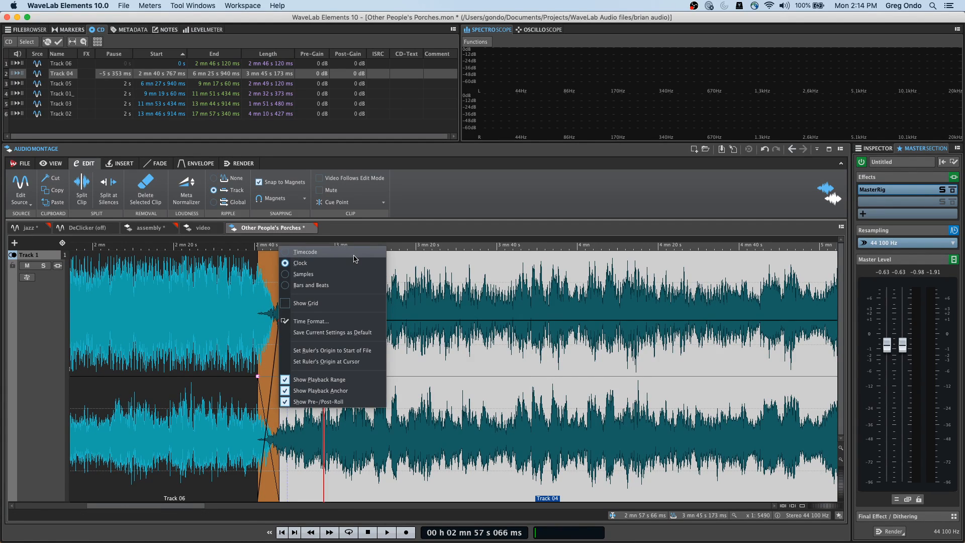
pyautogui.click(351, 285)
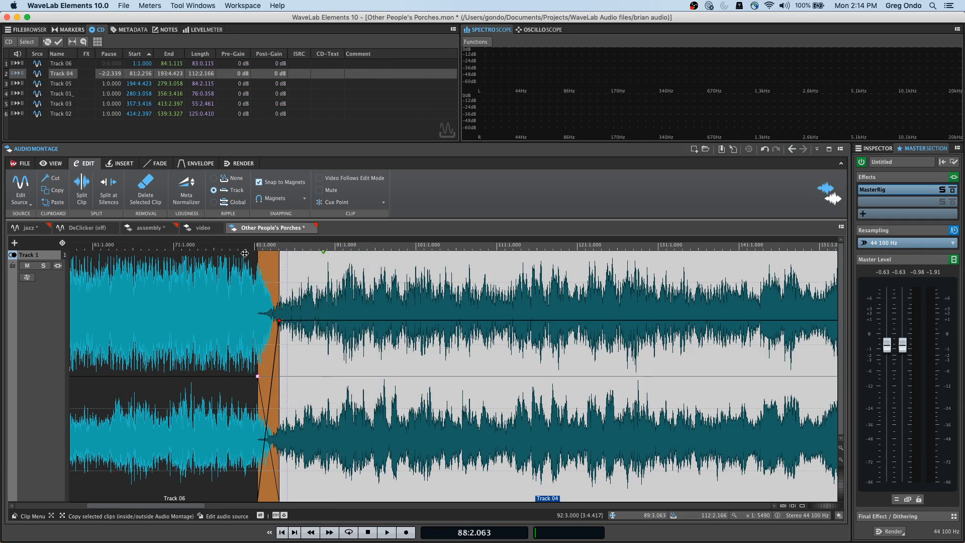
pyautogui.rightClick(271, 246)
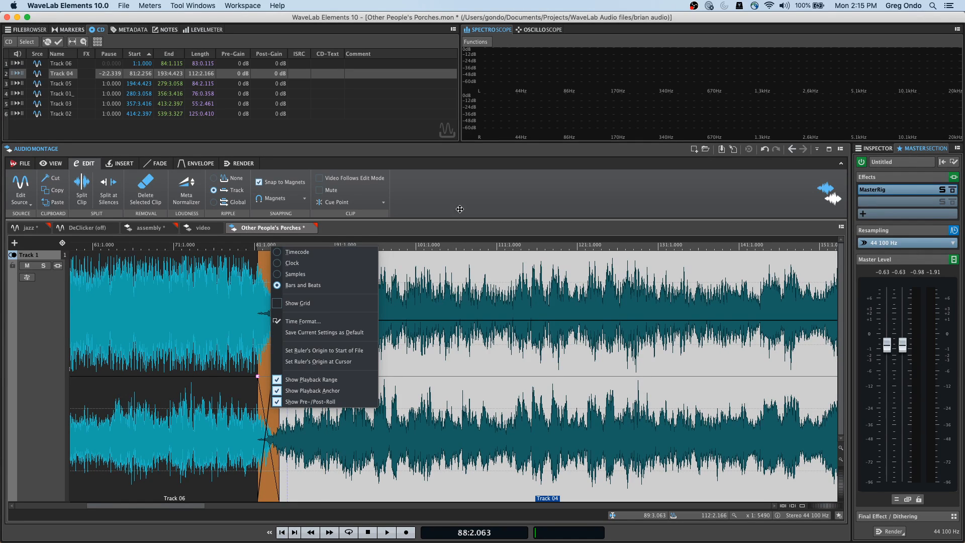
# Dismiss the ruler format options and place the edit cursor at about bar position 105:3.247 in the Track 04 clip
pyautogui.click(466, 370)
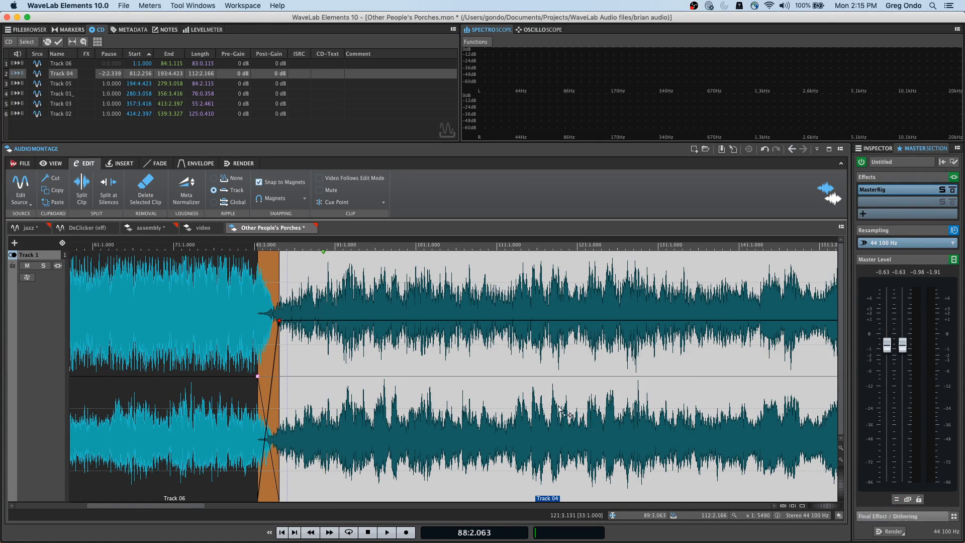
pyautogui.click(463, 360)
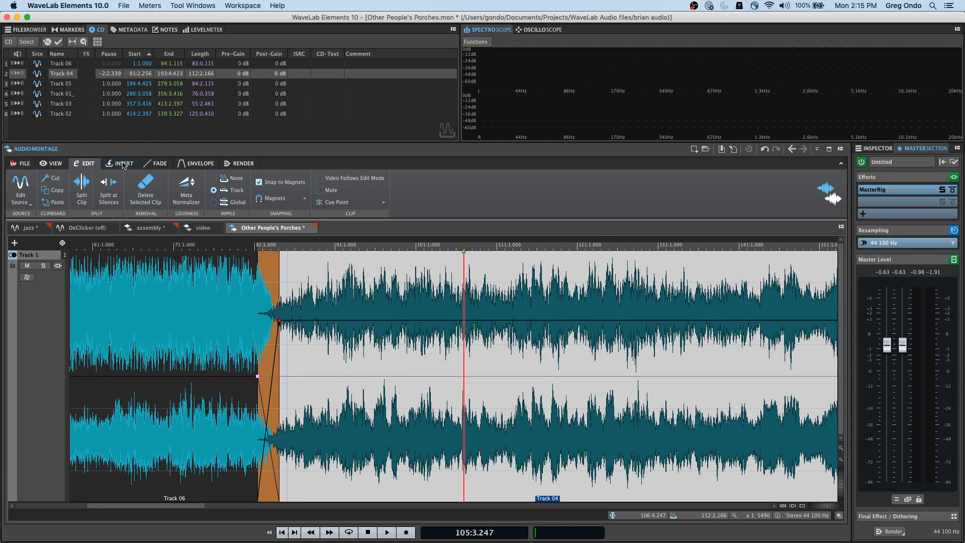
pyautogui.click(454, 30)
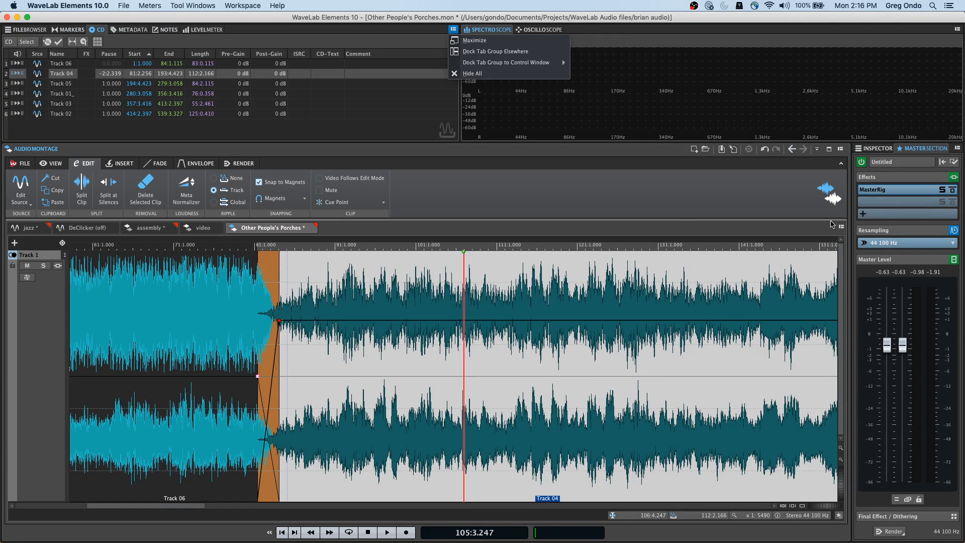
pyautogui.click(898, 531)
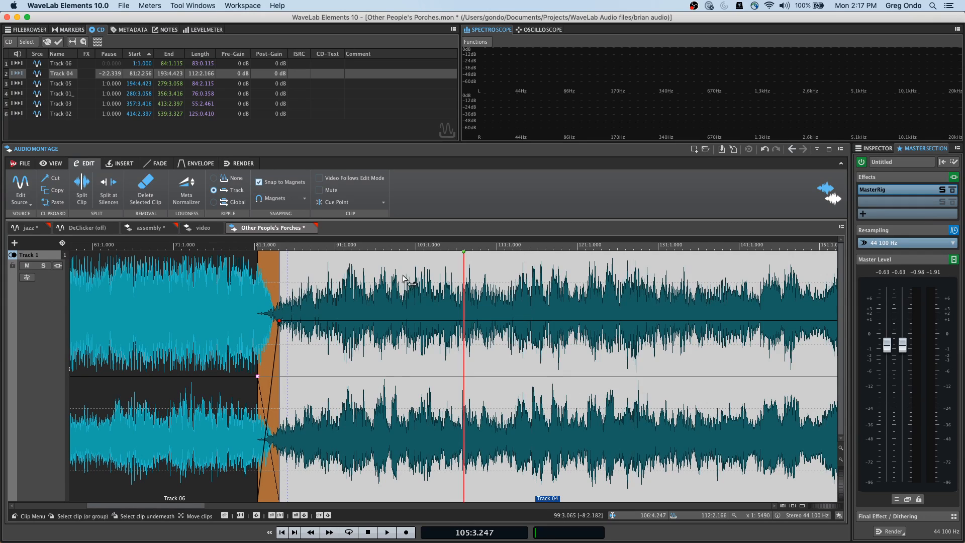
# Quit the program with all modified files deselected, so that none of them is saved
pyautogui.click(8, 18)
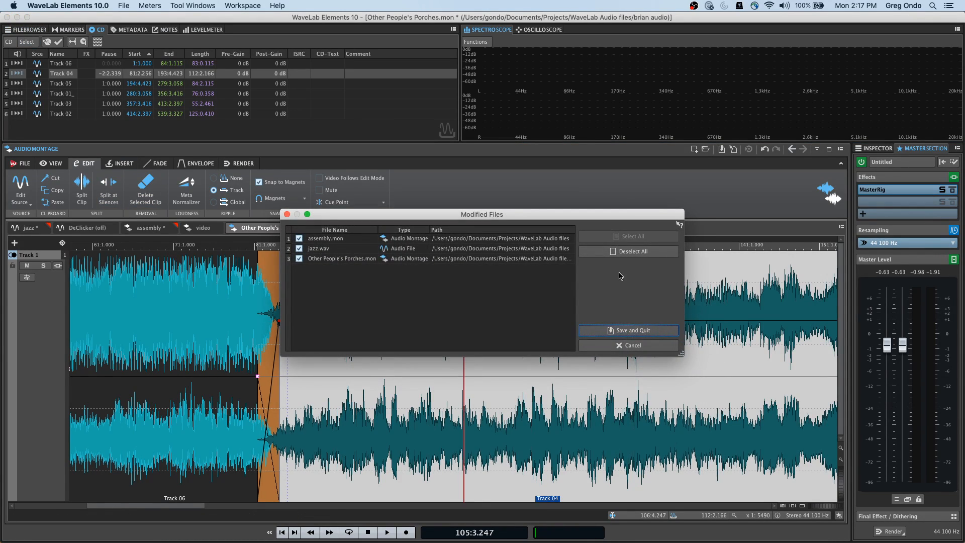
pyautogui.click(638, 254)
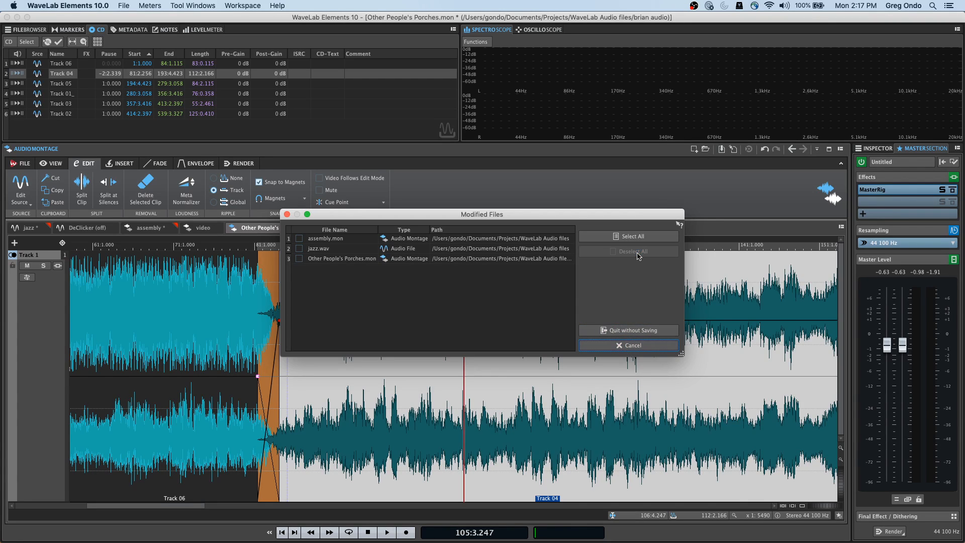
pyautogui.click(634, 331)
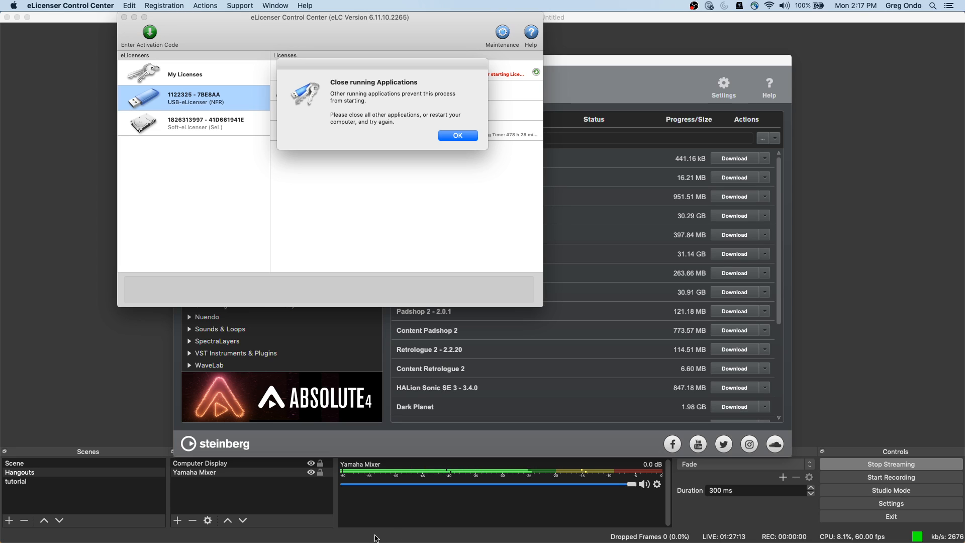
# Launch Dorico 3, create a new project from the Brass quartet chamber template, and show its window full screen
pyautogui.moveTo(373, 541)
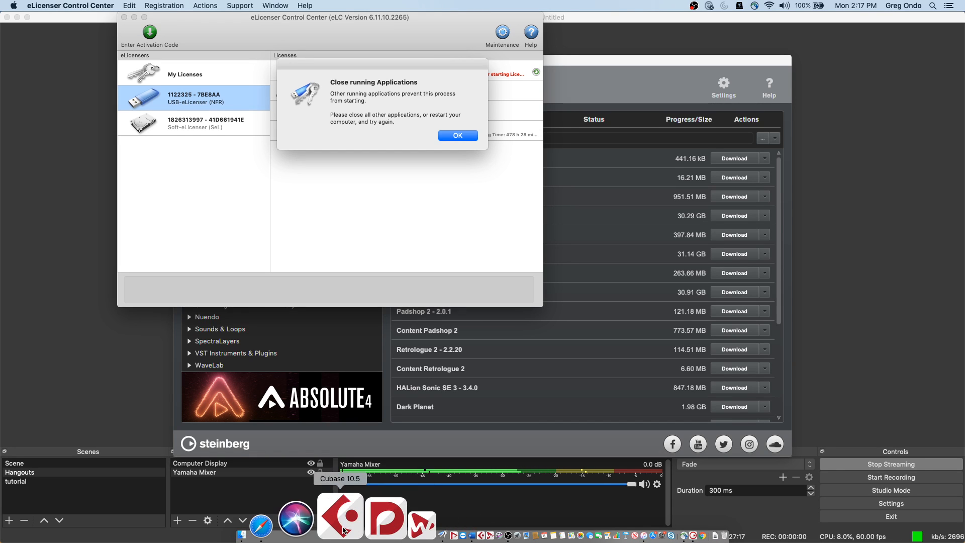
pyautogui.click(354, 529)
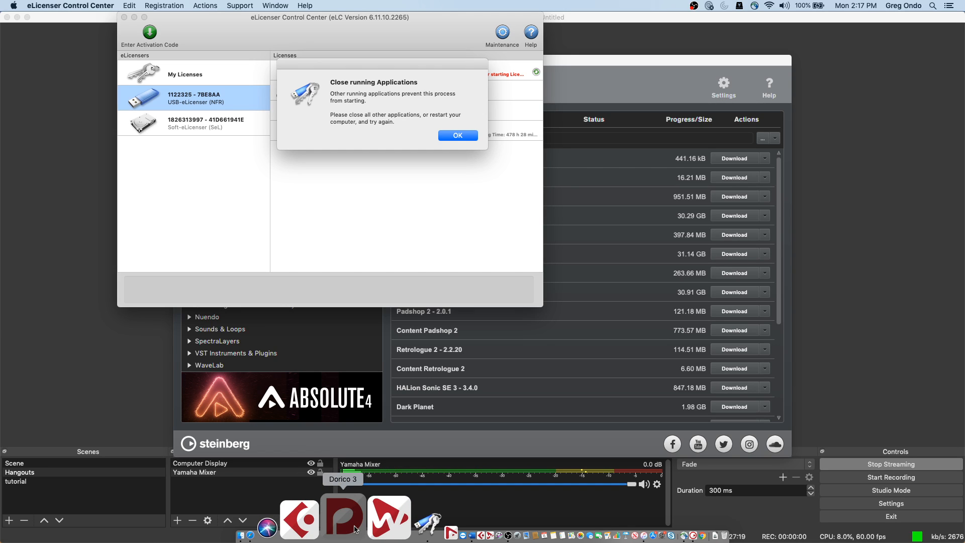
pyautogui.click(356, 513)
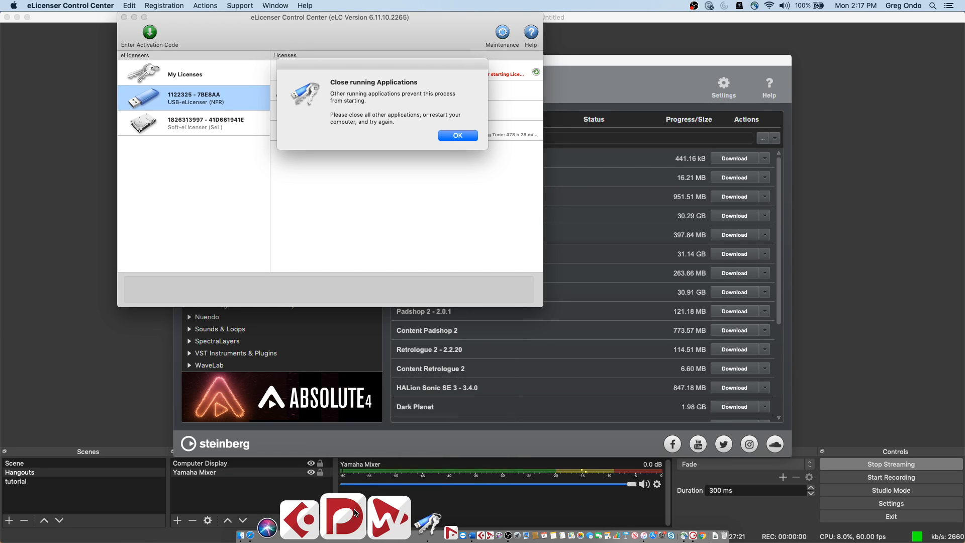
pyautogui.click(354, 512)
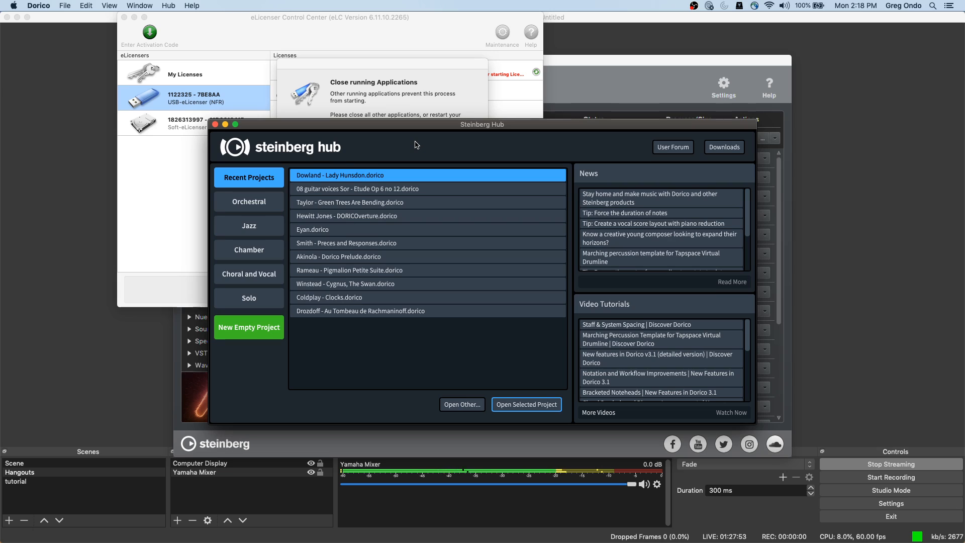
pyautogui.click(264, 251)
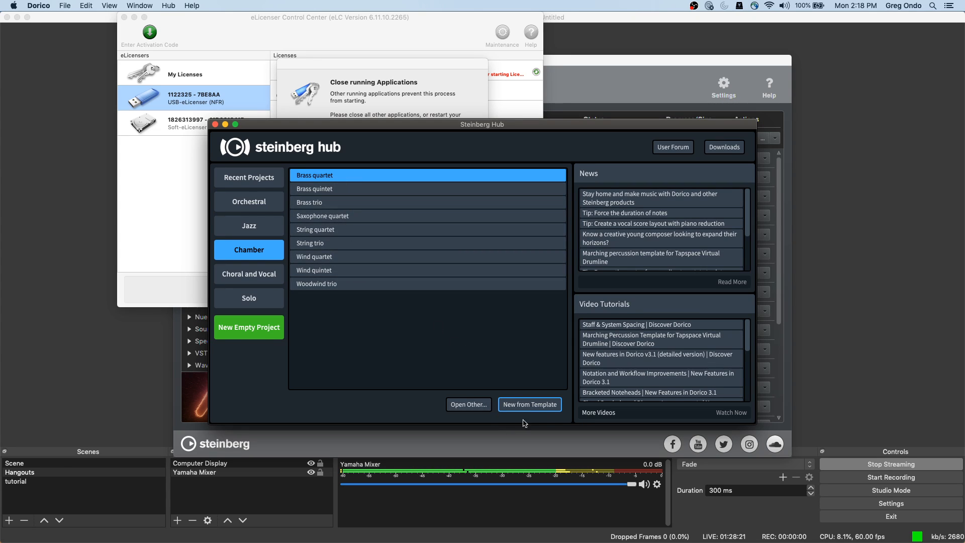
pyautogui.click(544, 410)
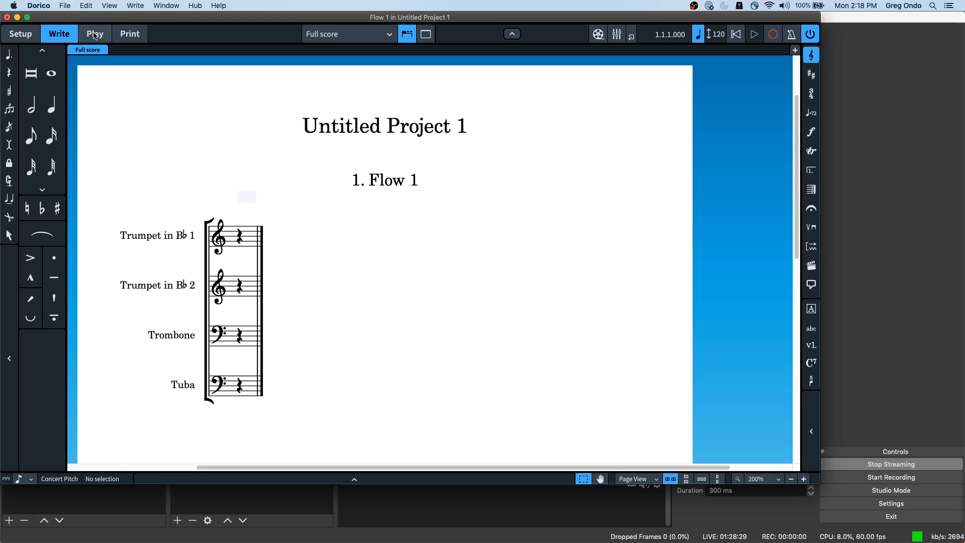
pyautogui.click(30, 18)
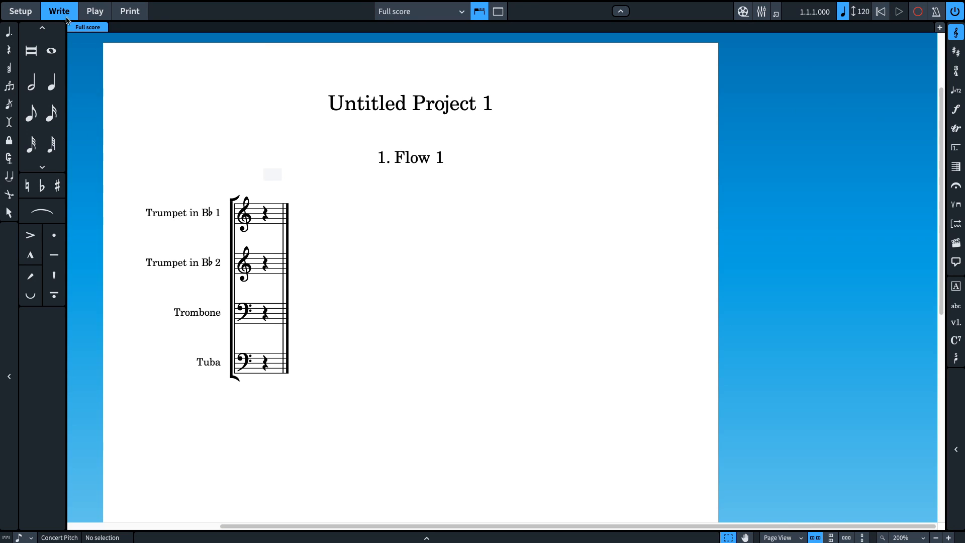
# Look through the project's Setup, Write, Play and Print modes and return to the score in Write mode
pyautogui.click(21, 15)
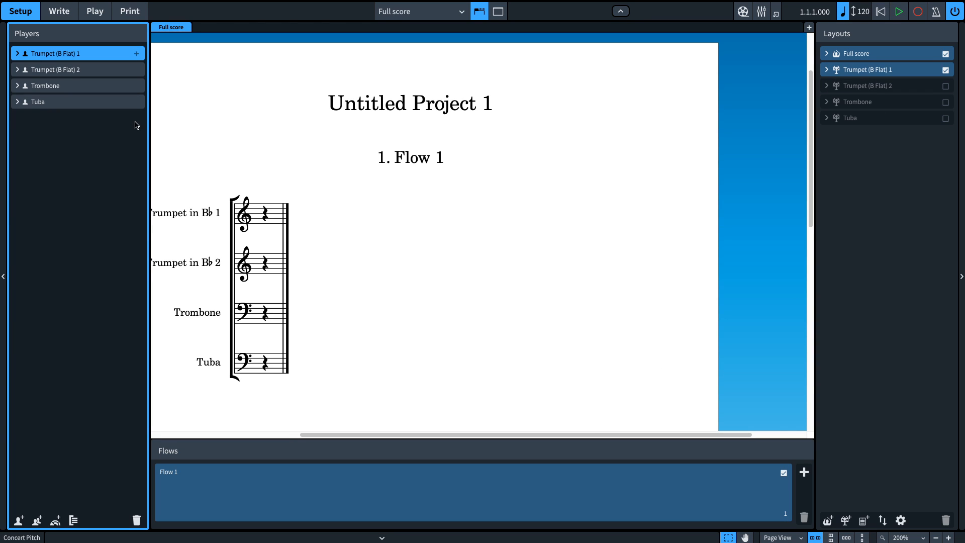
pyautogui.click(56, 13)
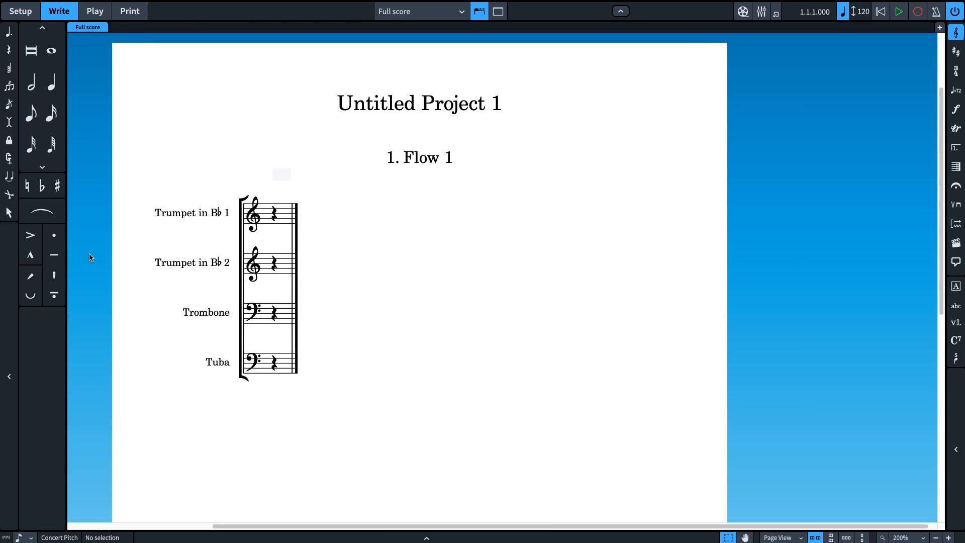
pyautogui.click(95, 11)
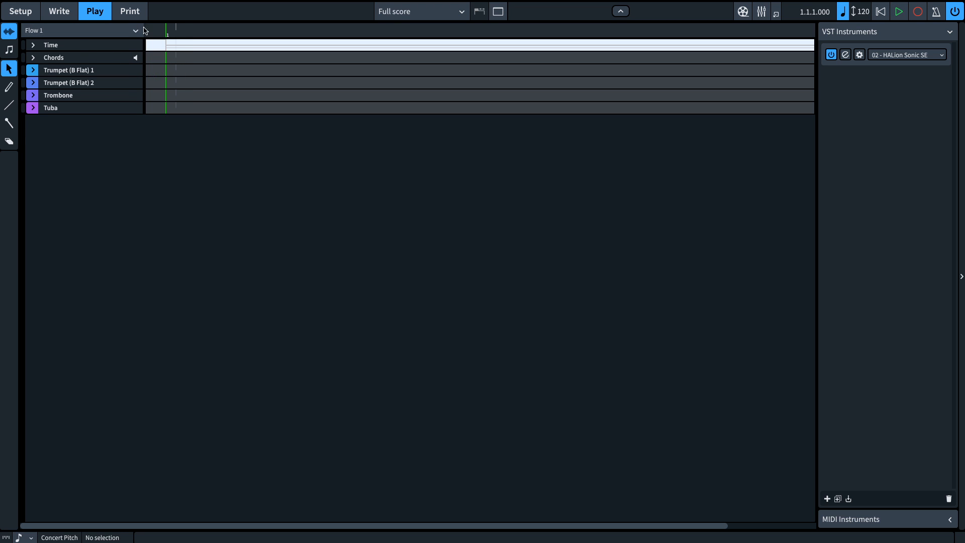
pyautogui.click(130, 11)
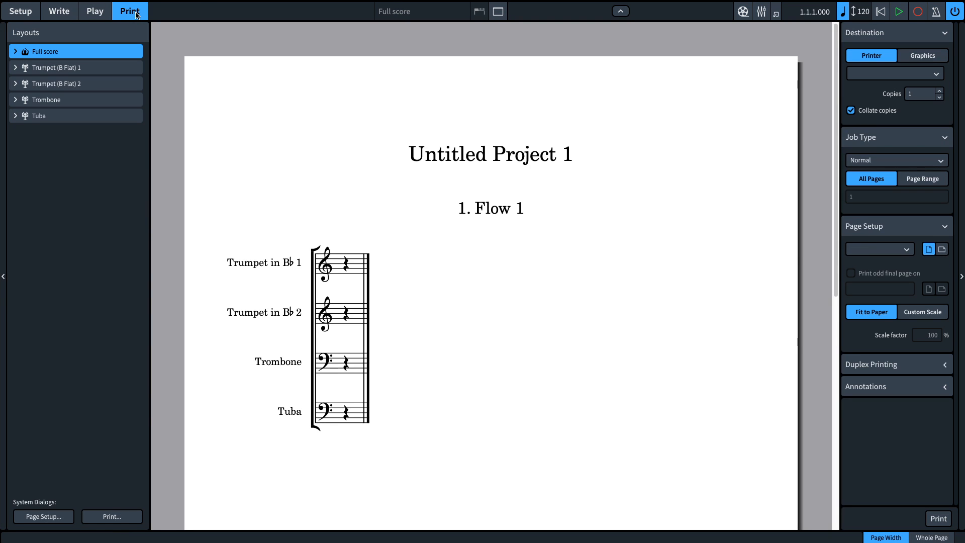
pyautogui.click(59, 11)
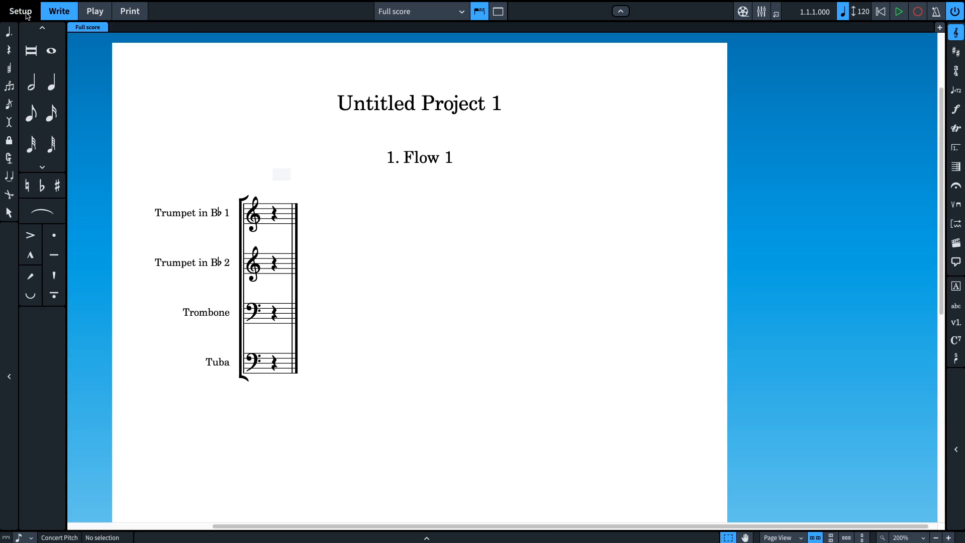
# Add a second flow to the project in Setup mode, keeping the name Flow 2
pyautogui.click(28, 15)
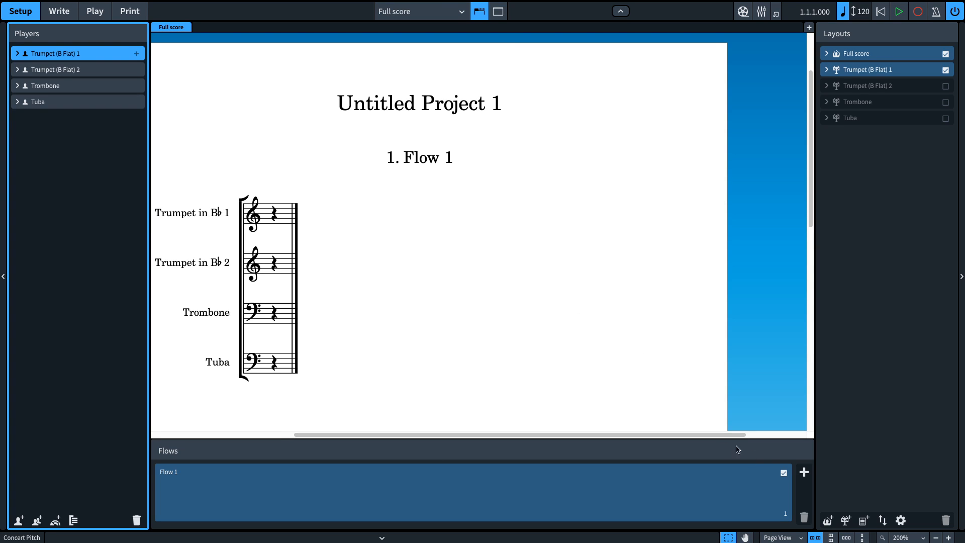
pyautogui.click(805, 473)
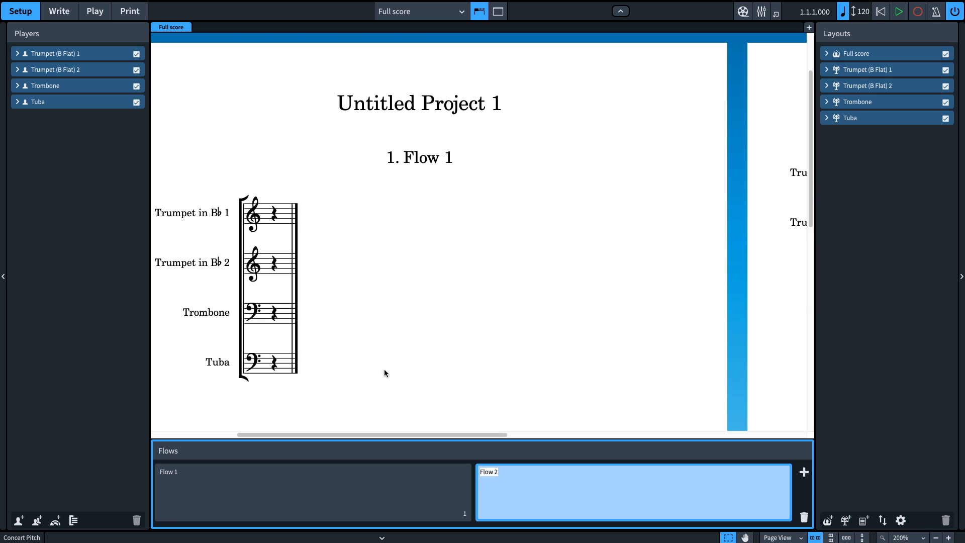
pyautogui.press('Return')
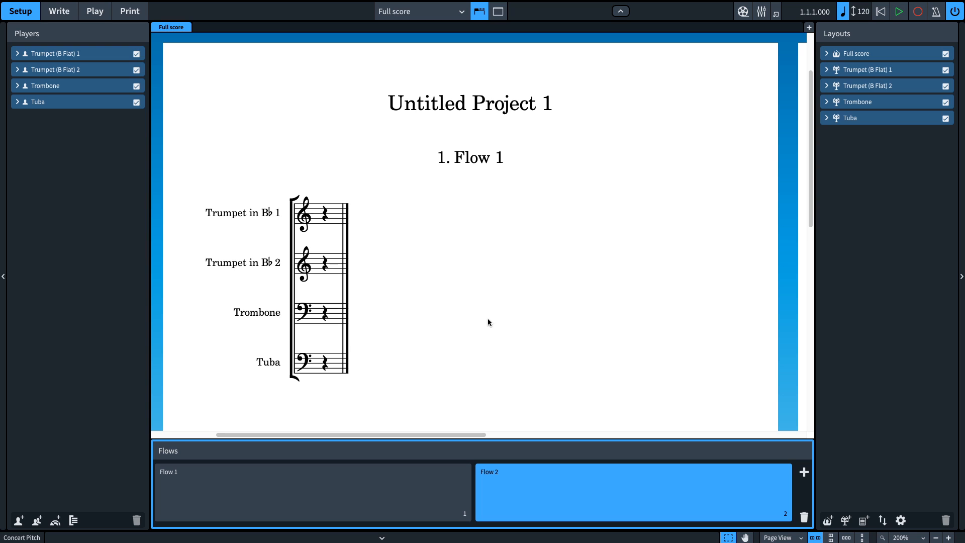
# Exclude Flow 2 from the Trombone and Tuba layouts and remove the Tuba player from that flow
pyautogui.moveTo(391, 435); pyautogui.dragTo(334, 422)
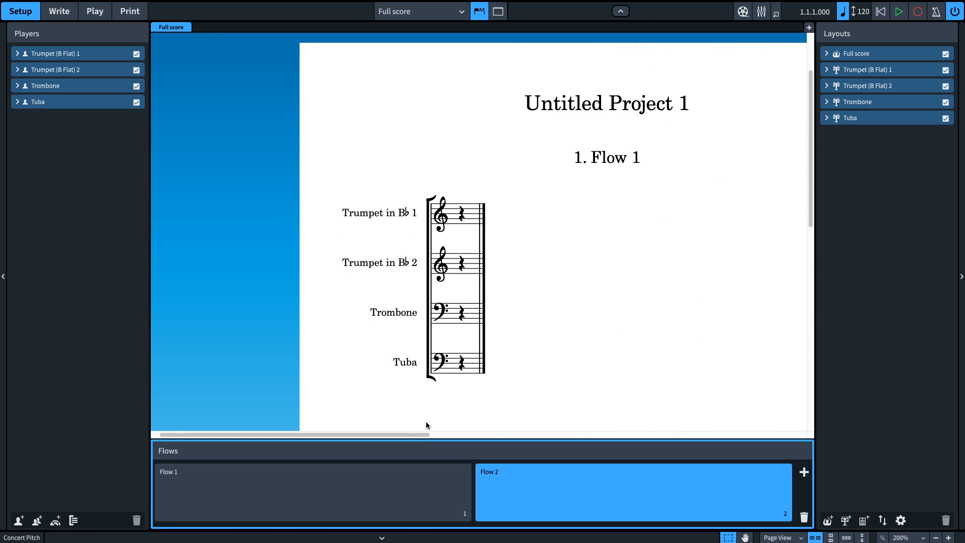
pyautogui.moveTo(422, 435); pyautogui.dragTo(605, 425)
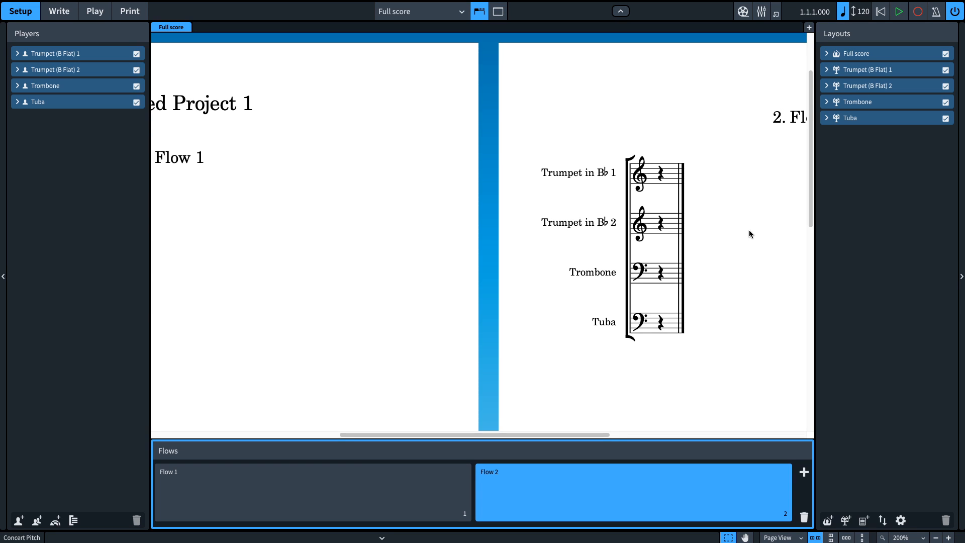
pyautogui.click(945, 118)
pyautogui.click(945, 102)
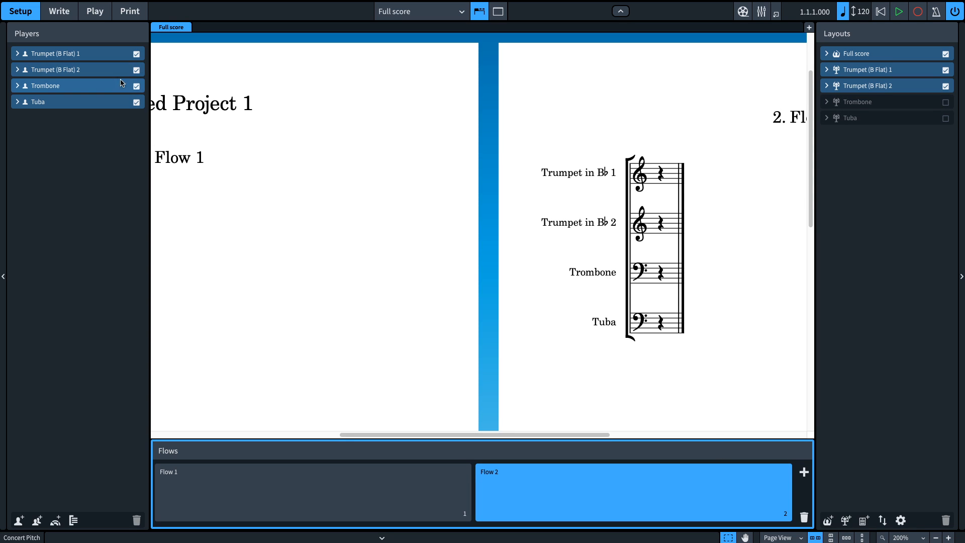
pyautogui.click(136, 103)
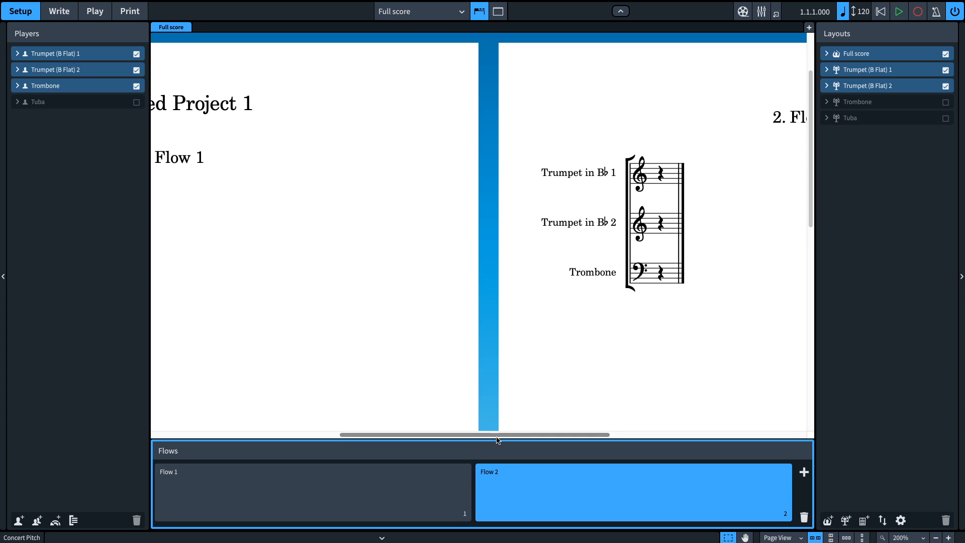
# Compare the players and layouts assigned to the two flows, and delete Flow 1 from the project
pyautogui.moveTo(498, 435); pyautogui.dragTo(356, 435)
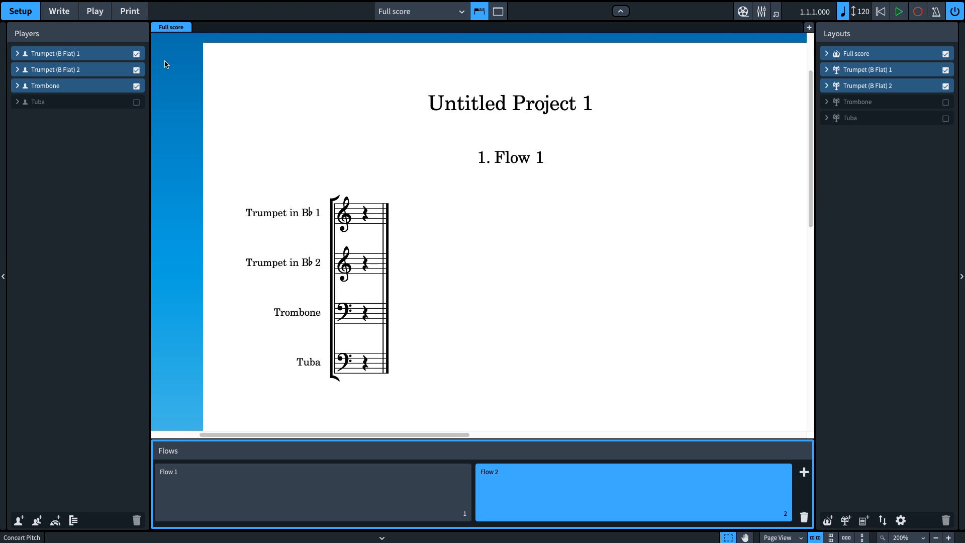
pyautogui.click(317, 478)
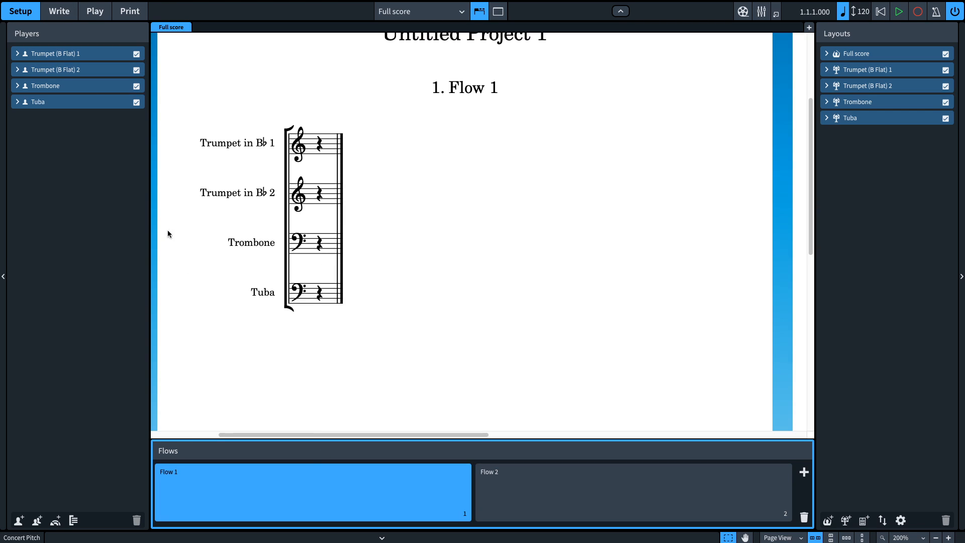
pyautogui.click(542, 499)
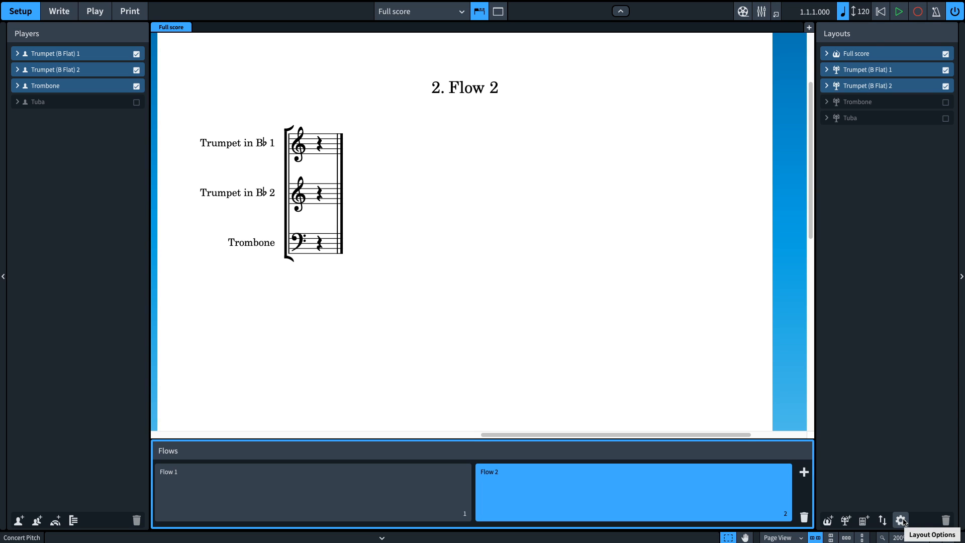
pyautogui.click(237, 500)
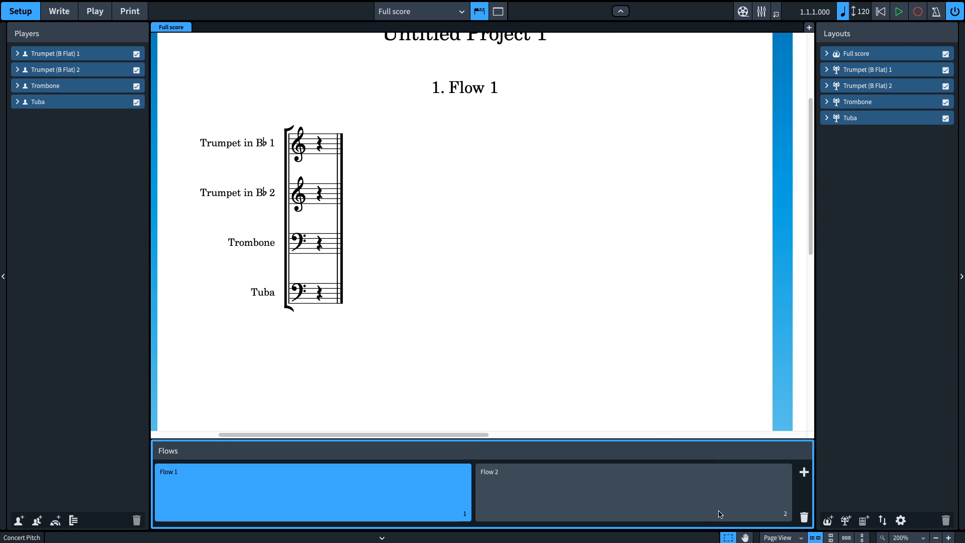
pyautogui.click(805, 519)
pyautogui.click(559, 277)
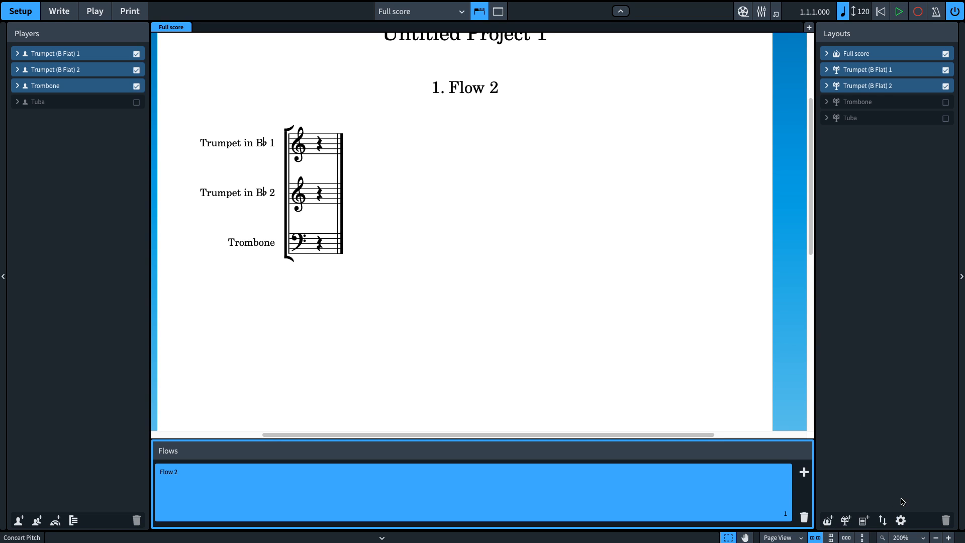
# Bring up the full score's Layout Options and examine the time signature position, size and design choices
pyautogui.click(900, 521)
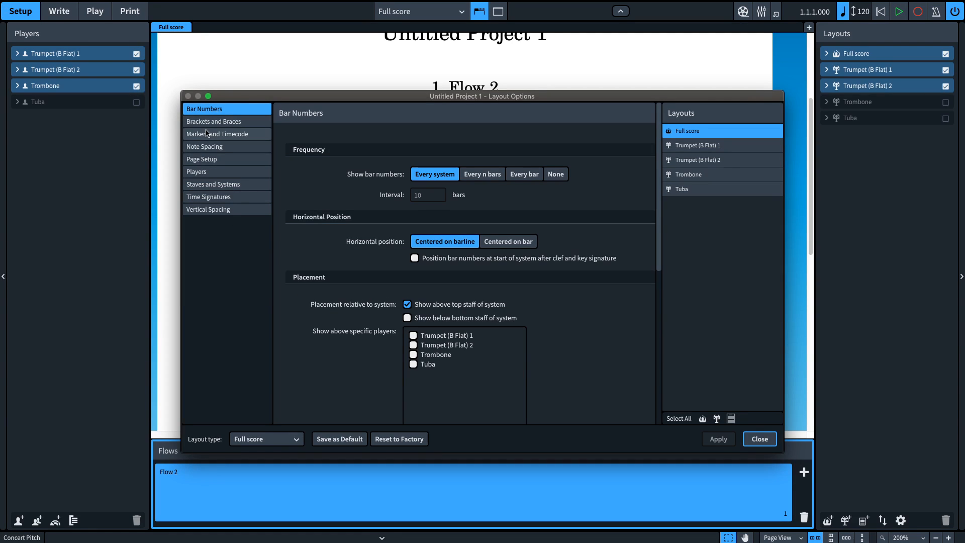
pyautogui.click(226, 198)
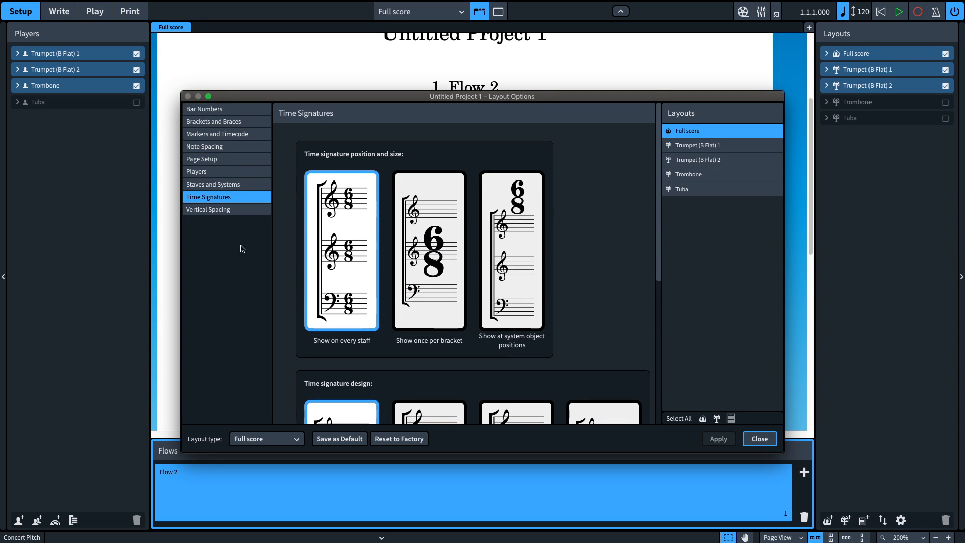
pyautogui.scroll(-4, 338, 272)
pyautogui.scroll(-2, 338, 272)
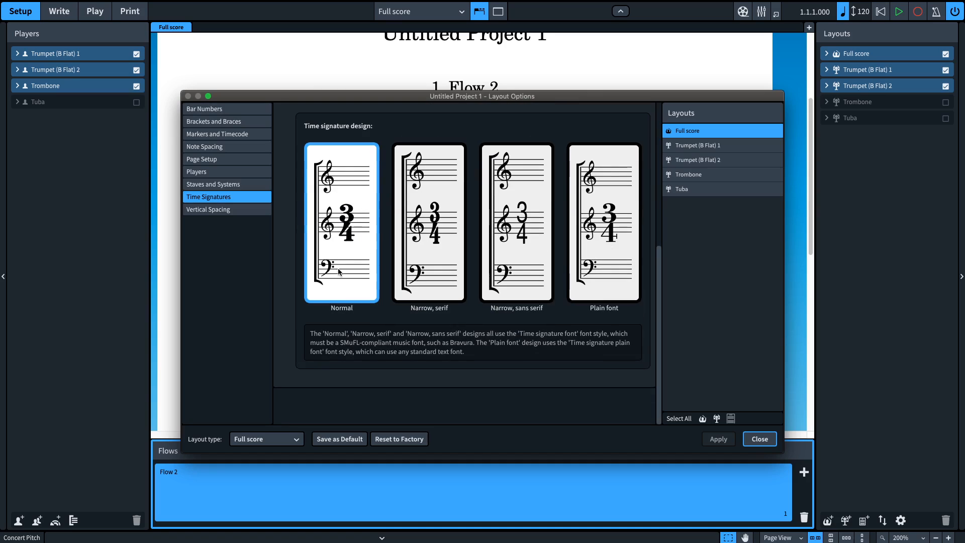
pyautogui.scroll(4, 338, 272)
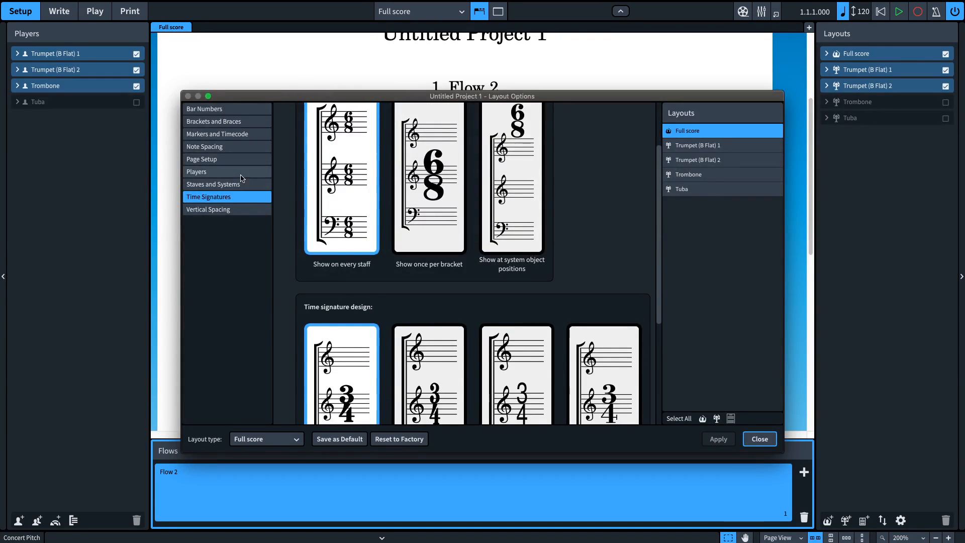
# Examine the Note Spacing, Markers and Timecode, Brackets and Braces and Vertical Spacing options, and close the Layout Options
pyautogui.click(217, 159)
pyautogui.click(218, 148)
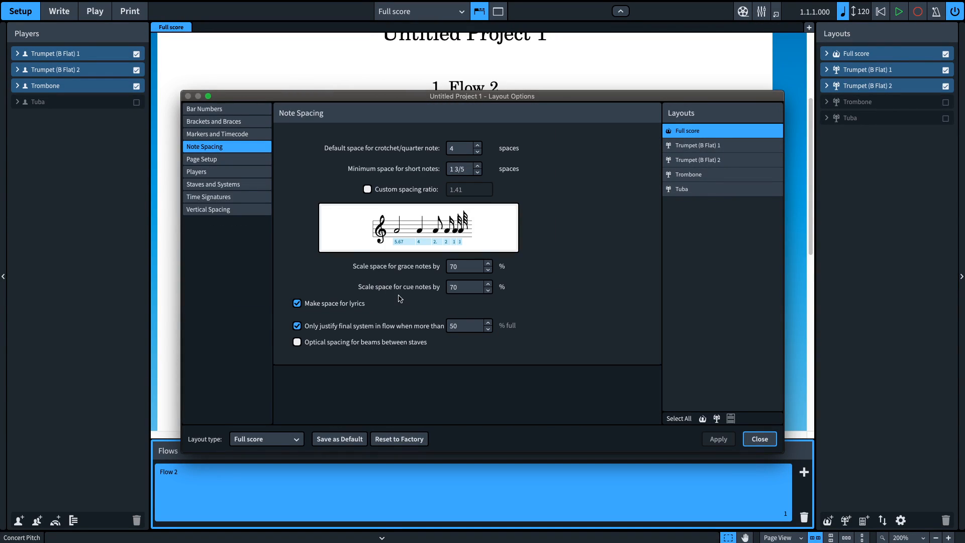
pyautogui.click(202, 136)
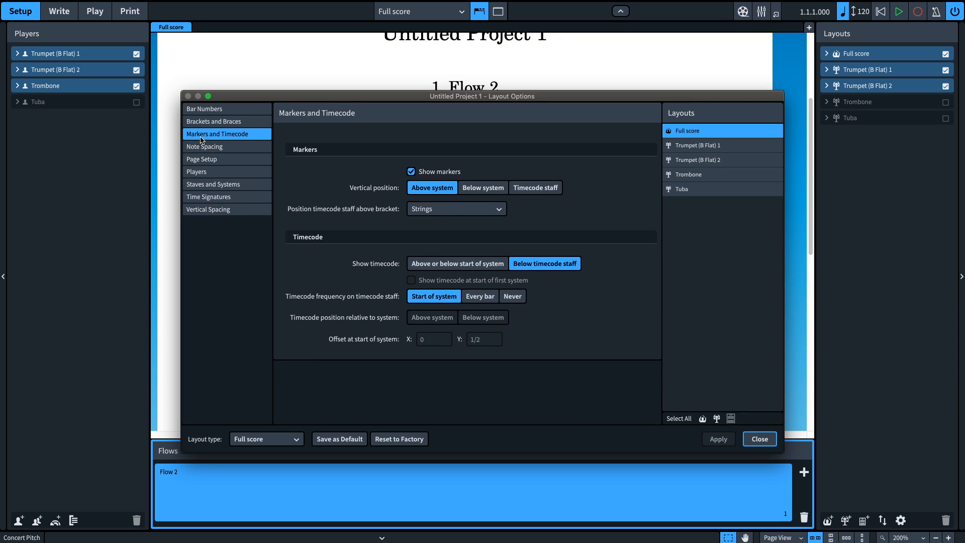
pyautogui.click(203, 121)
pyautogui.scroll(-10, 347, 288)
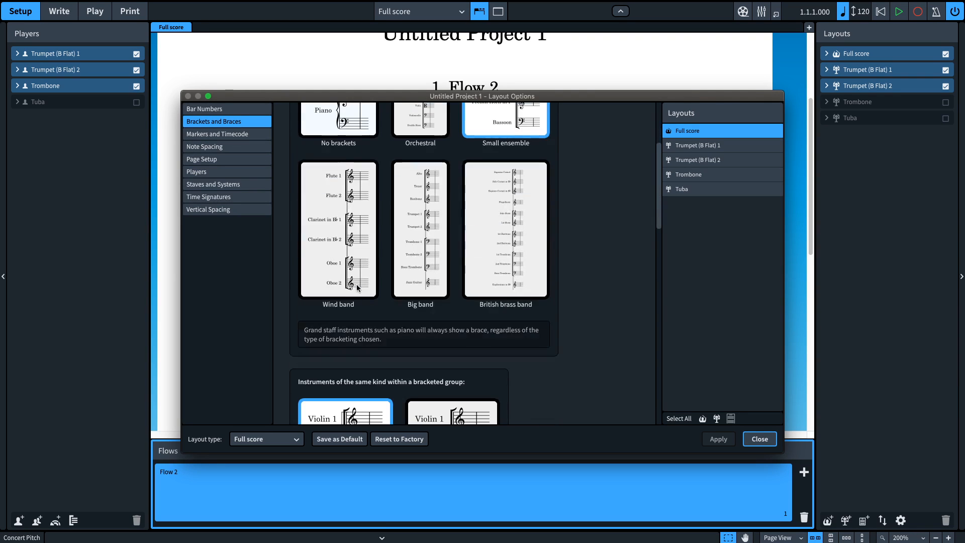
pyautogui.click(218, 211)
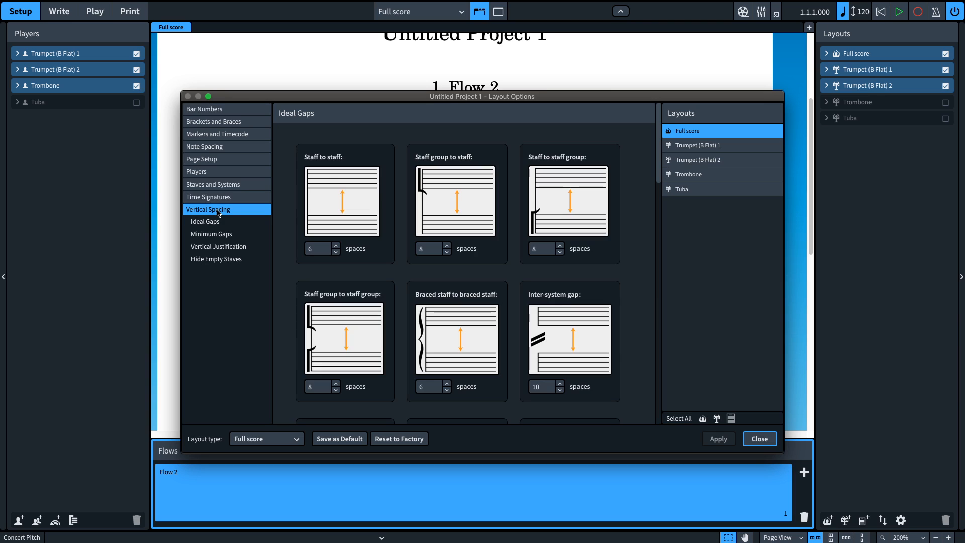
pyautogui.scroll(-5, 416, 336)
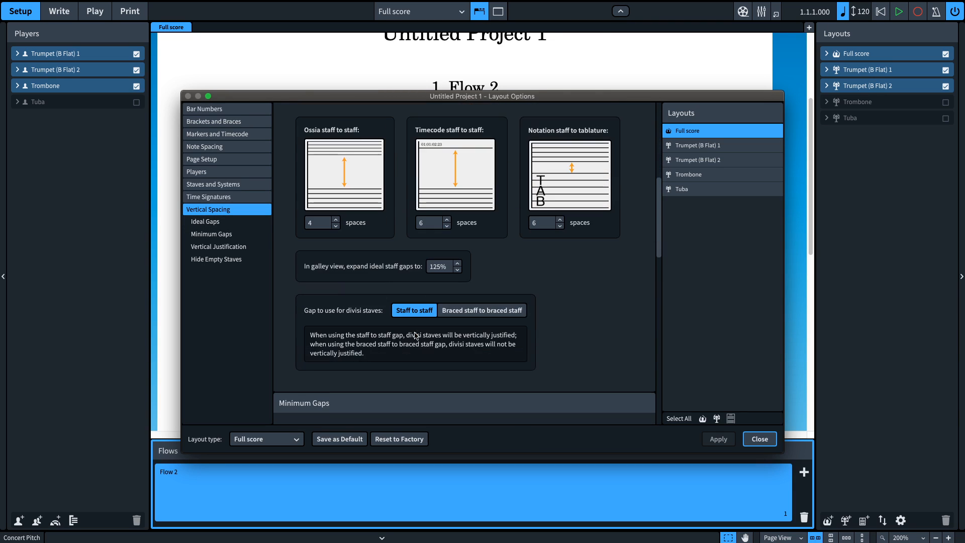
pyautogui.scroll(5, 415, 337)
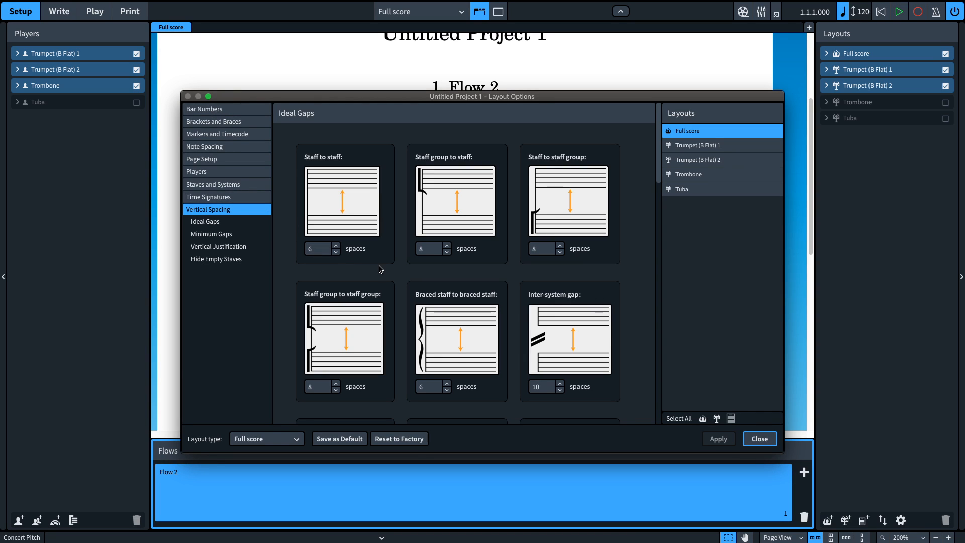
pyautogui.scroll(-2, 382, 280)
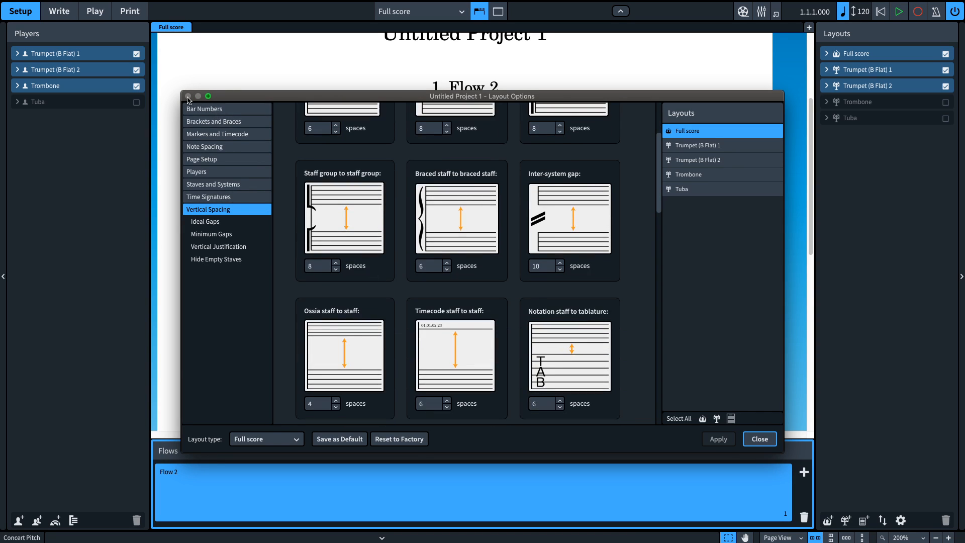
pyautogui.click(766, 442)
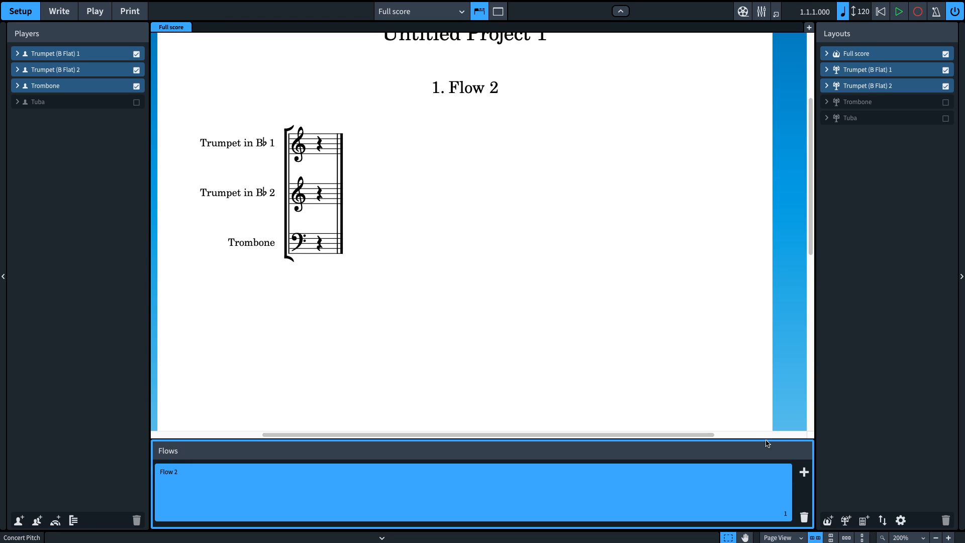
# Enter the quarter notes D C D E D C B A B C from the start of the Trumpet in B♭ 1 staff
pyautogui.doubleClick(321, 150)
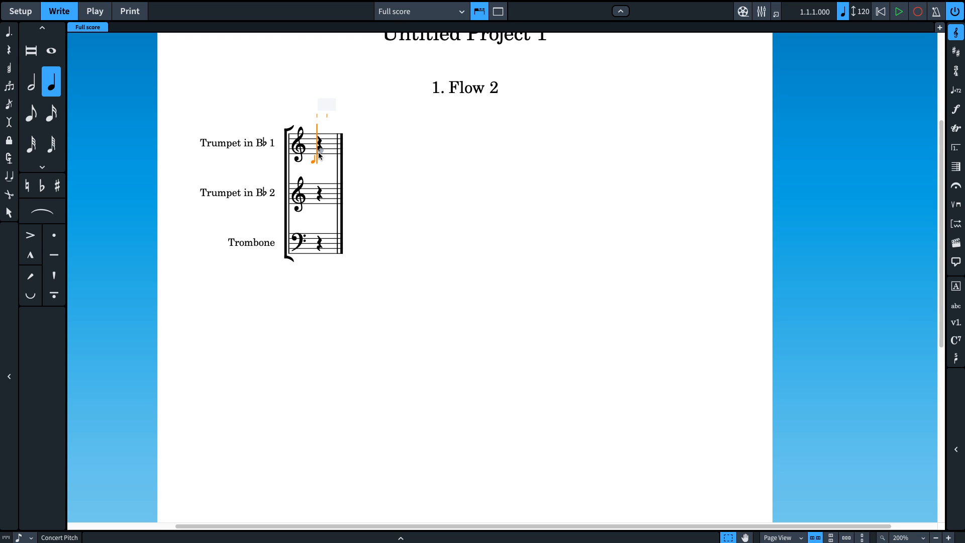
pyautogui.press('d')
pyautogui.press('c')
pyautogui.press('d')
pyautogui.press('e')
pyautogui.press('d')
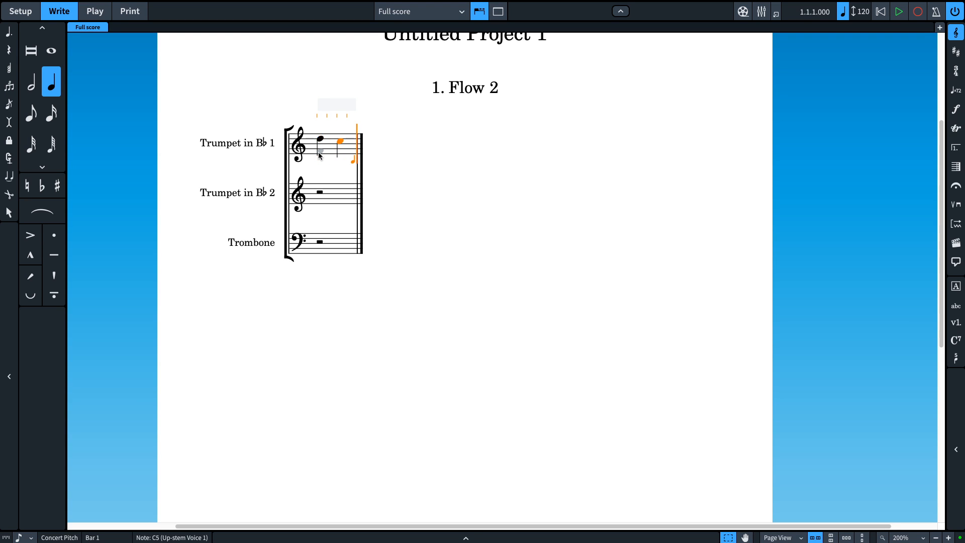
pyautogui.press('c')
pyautogui.press('b')
pyautogui.press('a')
pyautogui.press('b')
pyautogui.press('c')
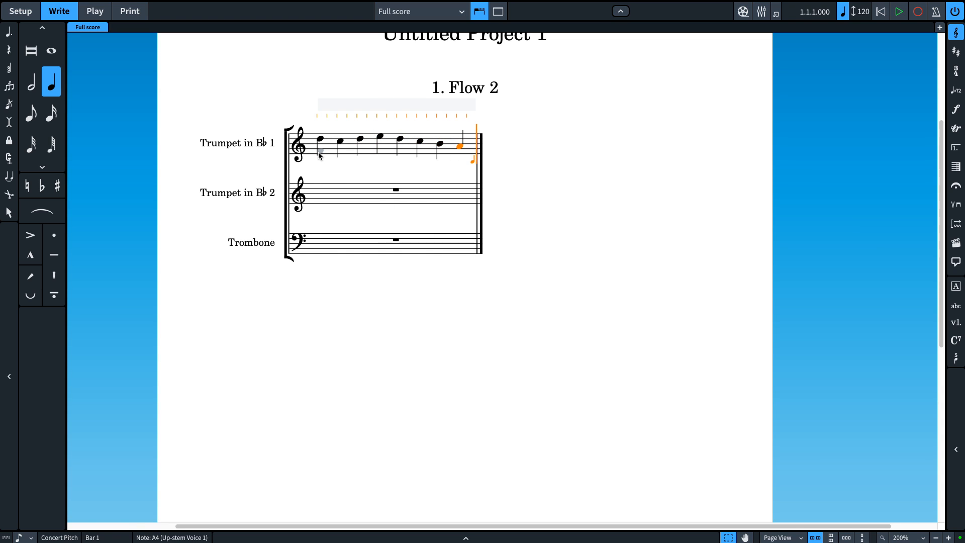
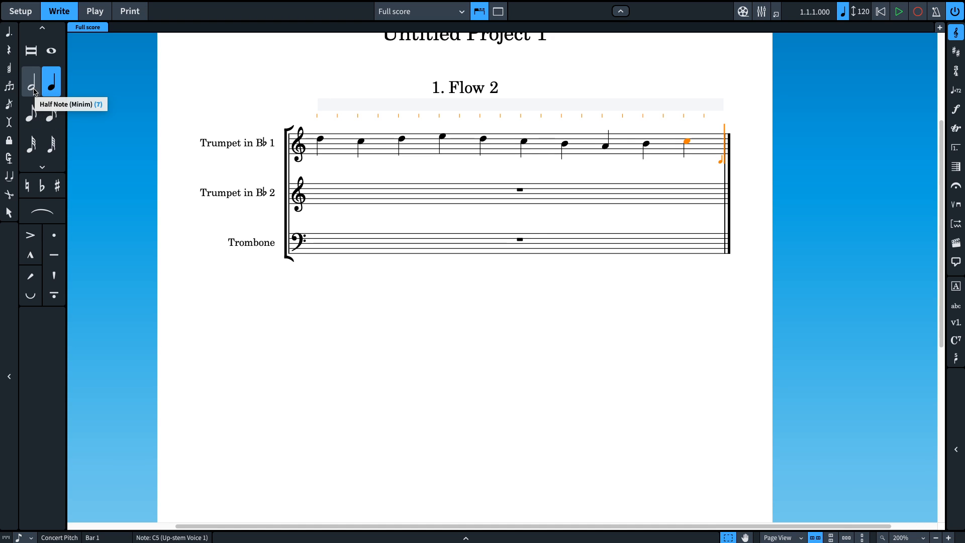
# Try the half, whole and double whole note durations, and return the input duration to quarter notes
pyautogui.press('7')
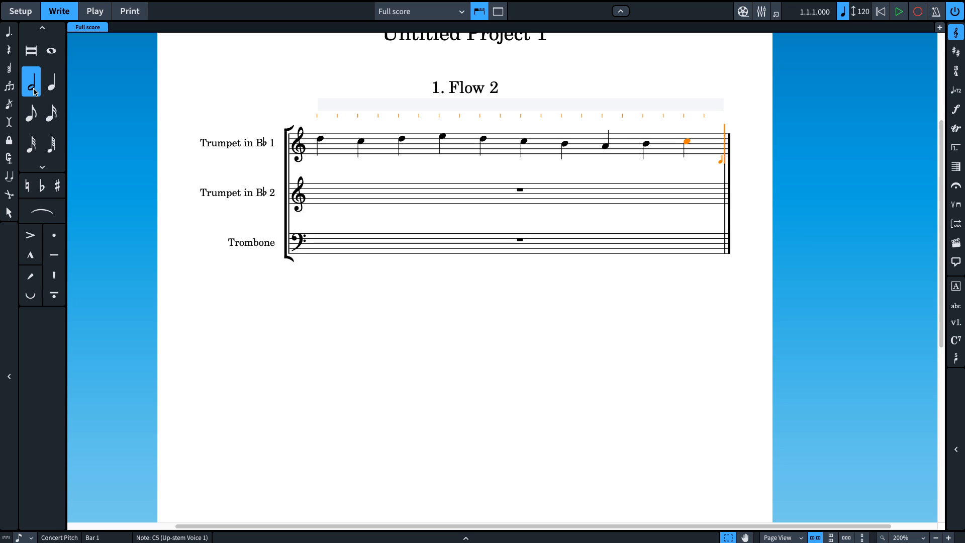
pyautogui.press('8')
pyautogui.press('9')
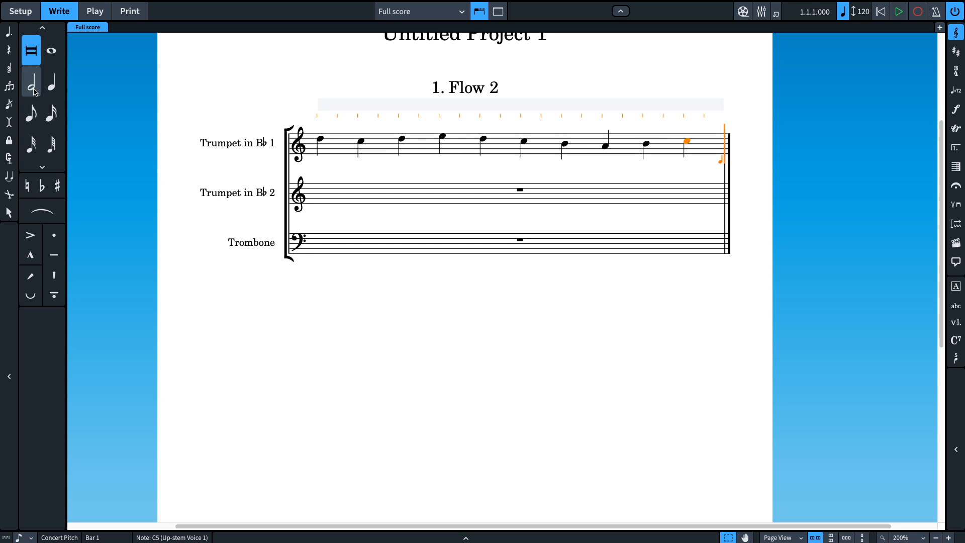
pyautogui.press('7')
pyautogui.press('6')
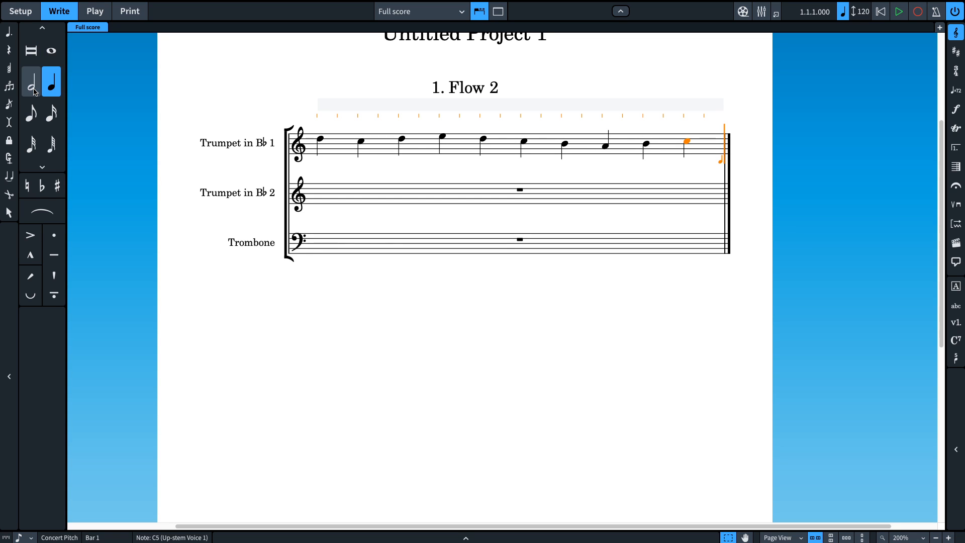
# Continue the first trumpet line with eighth notes C B C D E C B, rest, B, rest, C, rest, D C B
pyautogui.press('5')
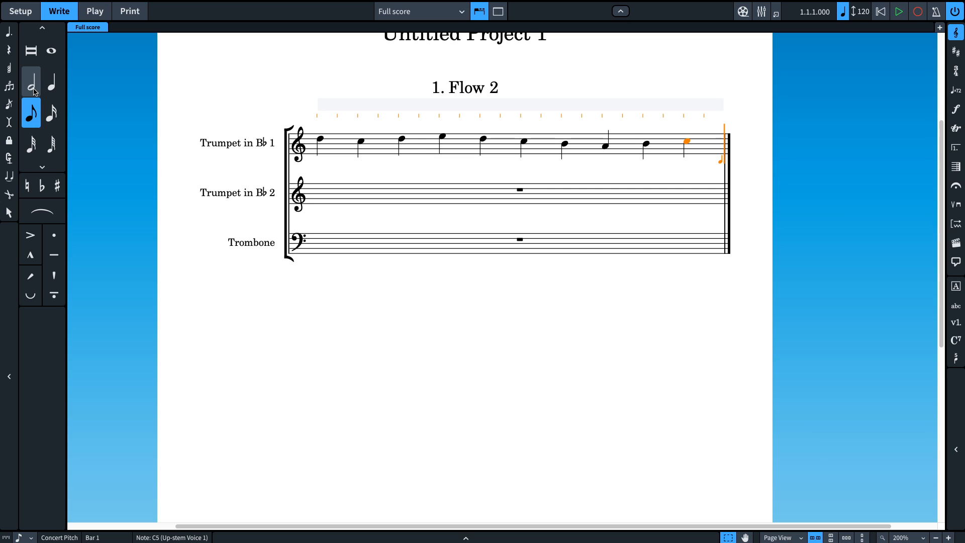
pyautogui.press('c')
pyautogui.press('b')
pyautogui.press('c')
pyautogui.press('d')
pyautogui.press('e')
pyautogui.press('c')
pyautogui.press('b')
pyautogui.press('space')
pyautogui.press('b')
pyautogui.press('space')
pyautogui.press('c')
pyautogui.press('space')
pyautogui.press('d')
pyautogui.press('c')
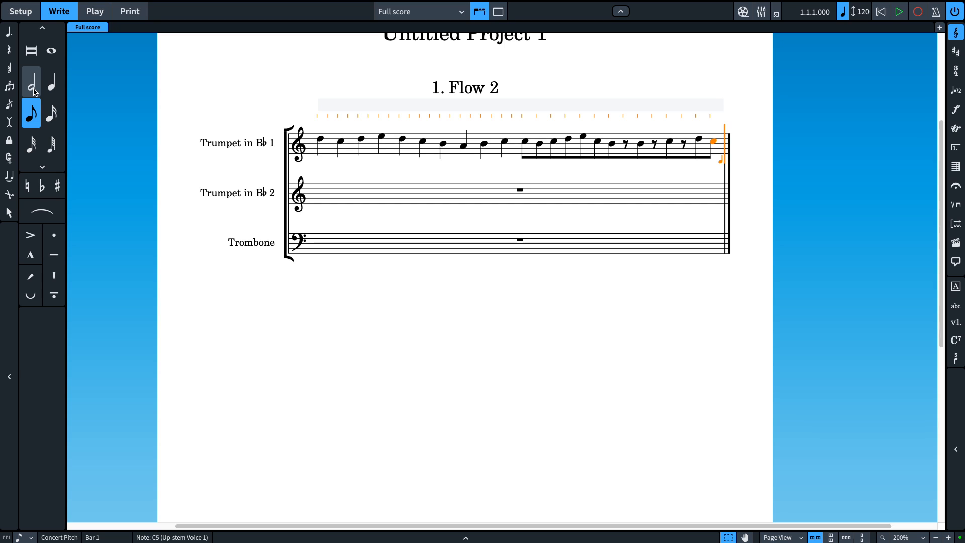
pyautogui.press('b')
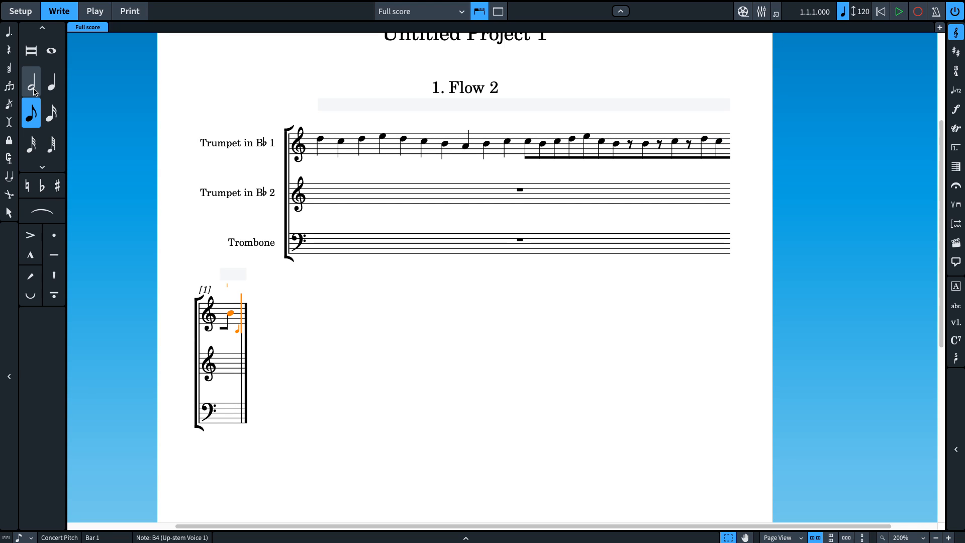
# Extend the first trumpet line with half notes B C B, rest, B C, rest, D C
pyautogui.click(33, 89)
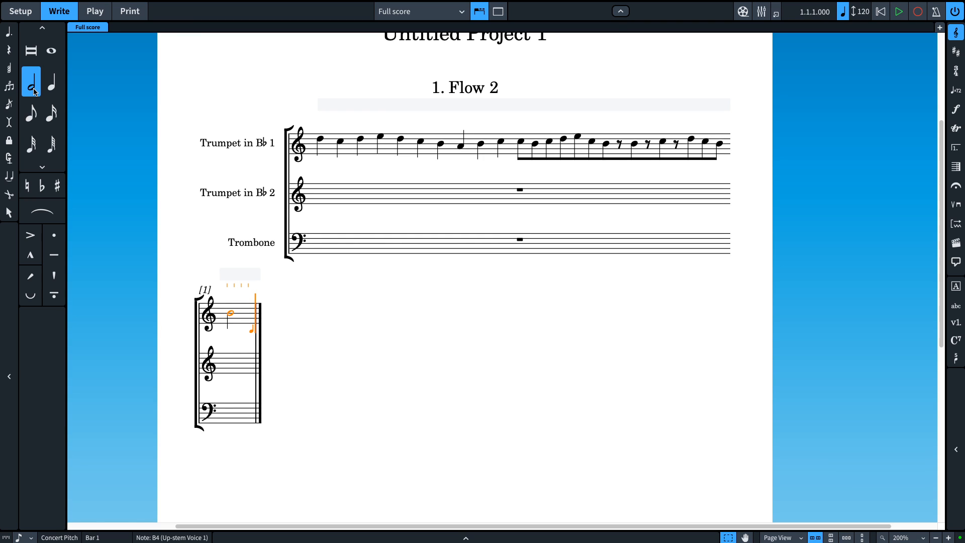
pyautogui.press('c')
pyautogui.press('b')
pyautogui.press('space')
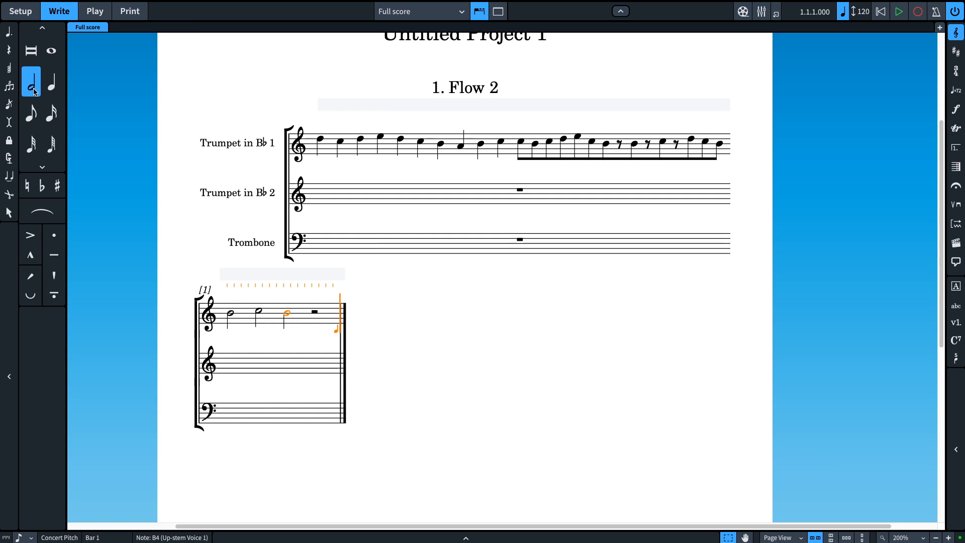
pyautogui.press('b')
pyautogui.press('c')
pyautogui.press('space')
pyautogui.press('d')
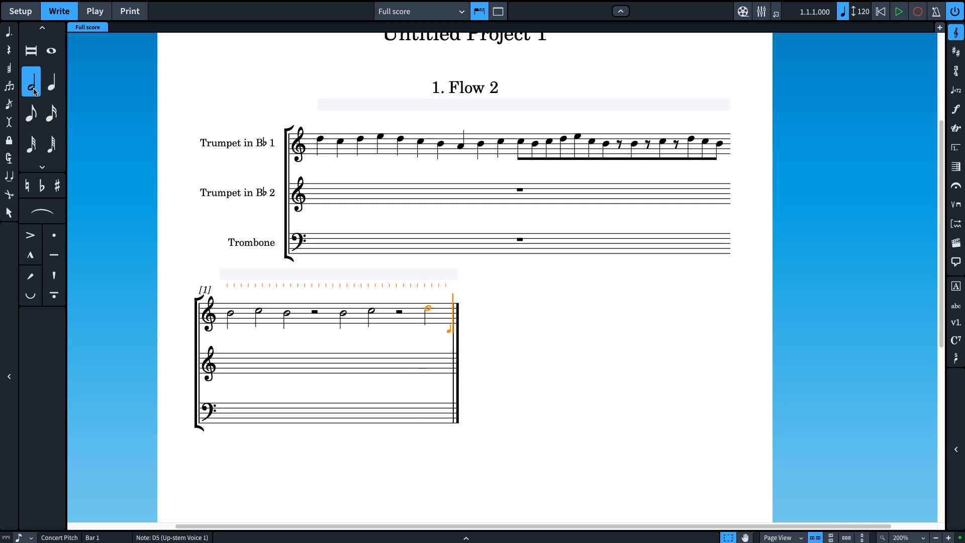
pyautogui.press('c')
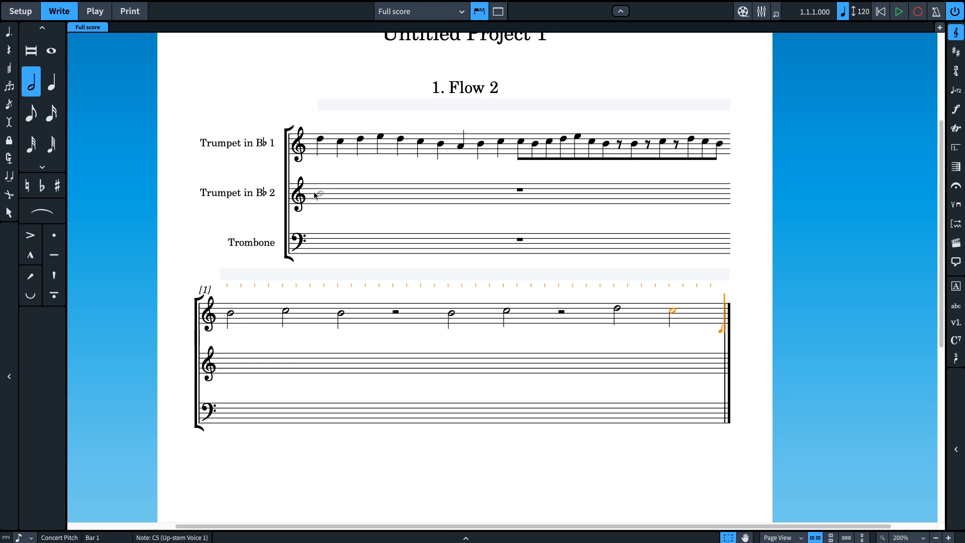
# Enter the quarter notes G E D G E G G E A D G A G from the start of the Trumpet in B♭ 2 staff
pyautogui.click(10, 213)
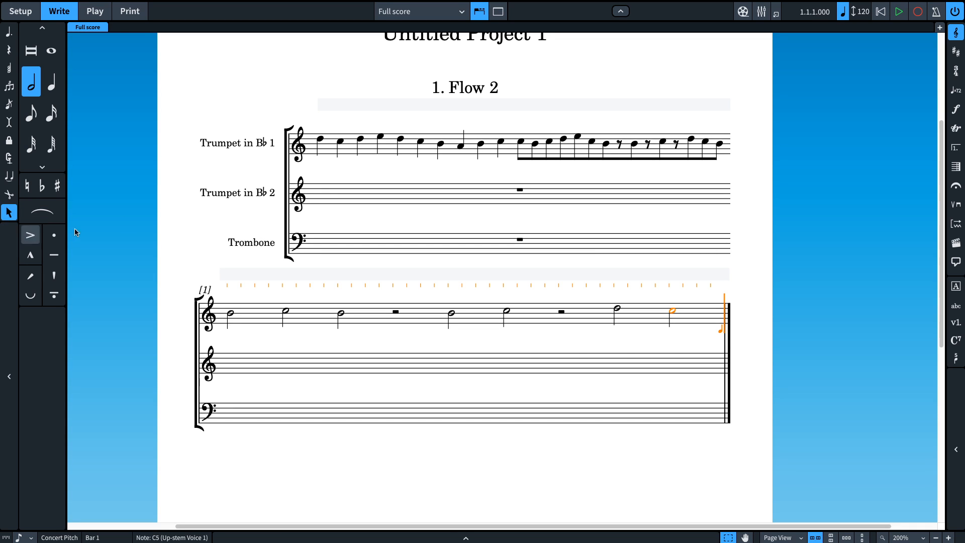
pyautogui.doubleClick(315, 192)
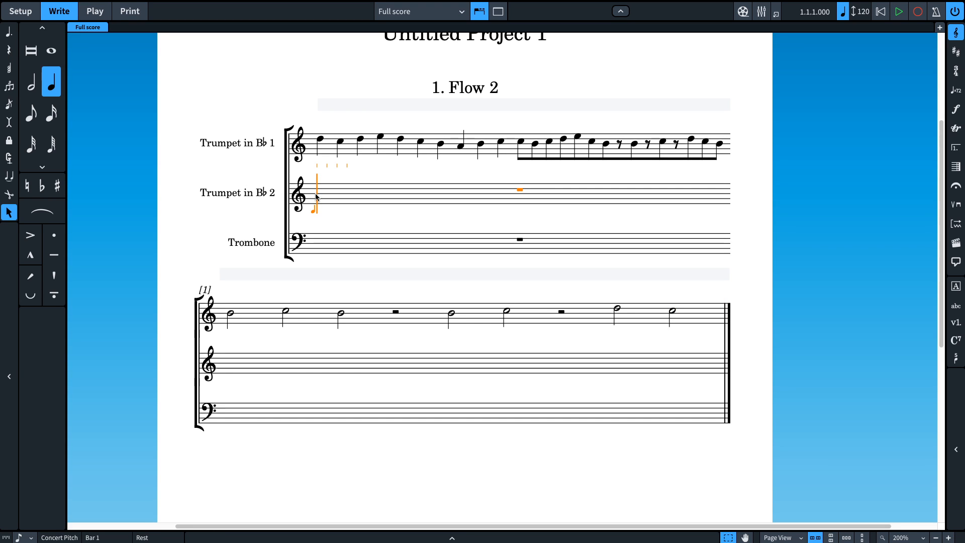
pyautogui.press('a')
pyautogui.press('e')
pyautogui.press('d')
pyautogui.press('g')
pyautogui.press('e')
pyautogui.press('g')
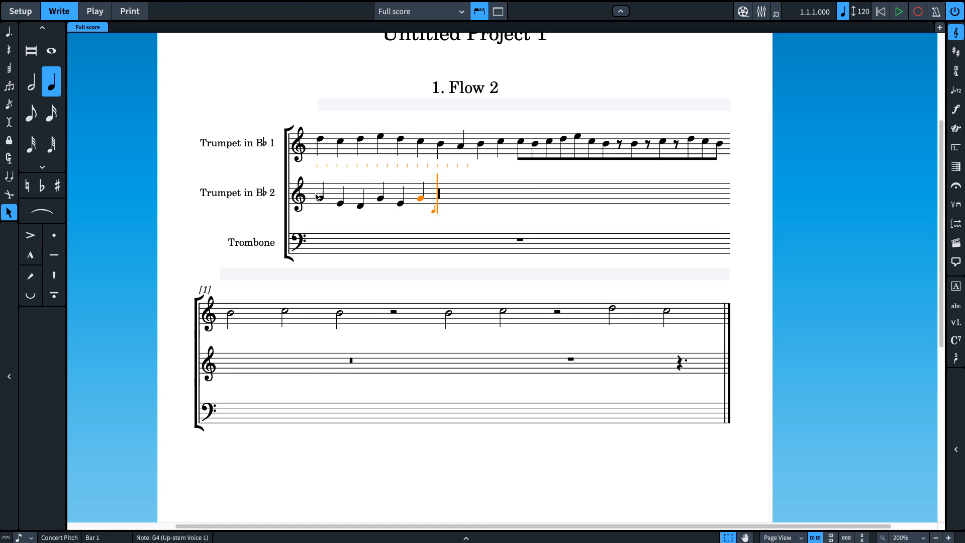
pyautogui.press('g')
pyautogui.press('e')
pyautogui.press('a')
pyautogui.press('d')
pyautogui.press('g')
pyautogui.press('a')
pyautogui.press('g')
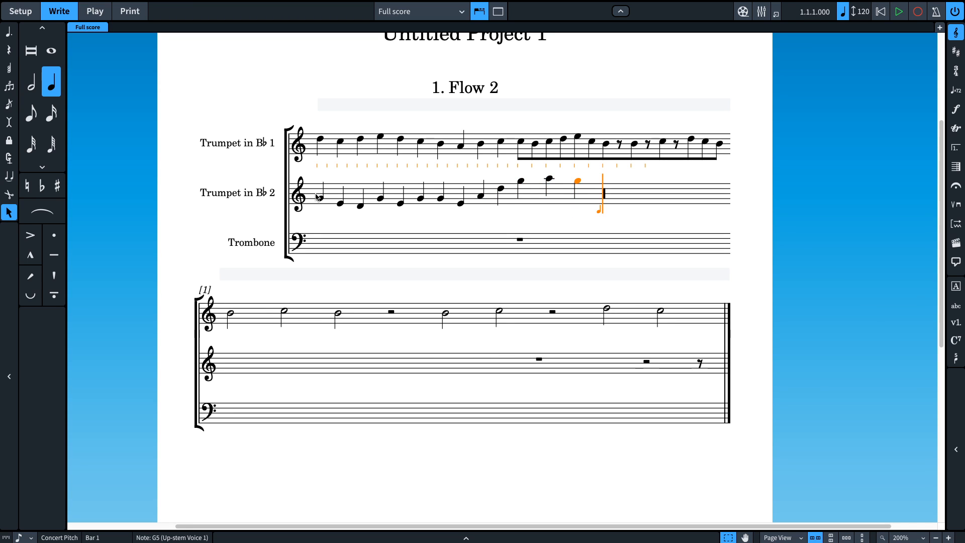
# Continue the second trumpet line with two quarter rests and quarter notes G E D C, rest, C, rest, B
pyautogui.press('space')
pyautogui.press('space')
pyautogui.press('g')
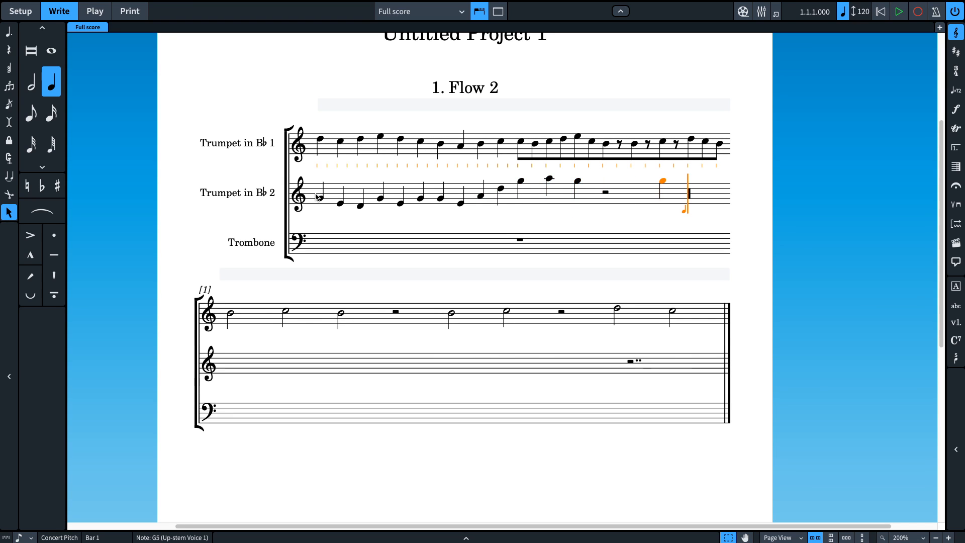
pyautogui.press('e')
pyautogui.press('d')
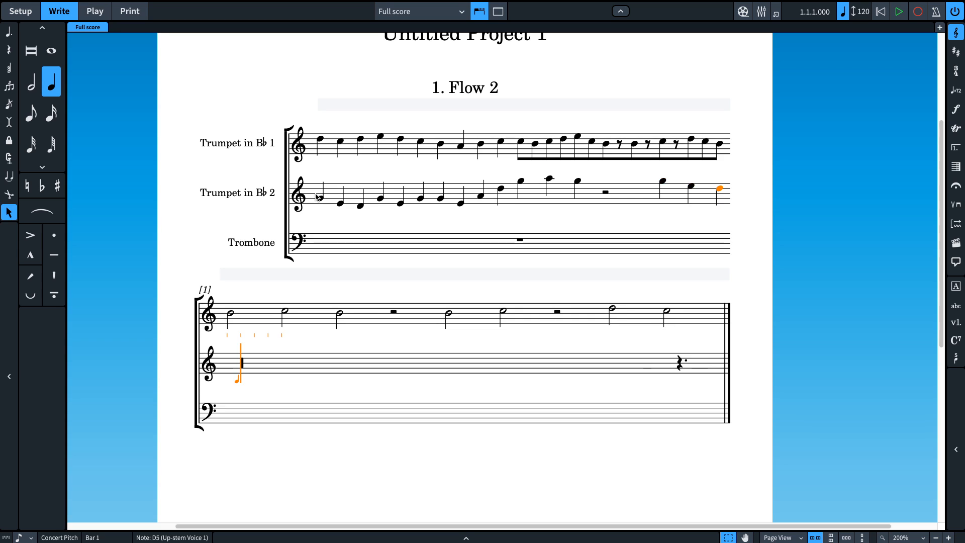
pyautogui.press('c')
pyautogui.press('space')
pyautogui.press('c')
pyautogui.press('space')
pyautogui.press('b')
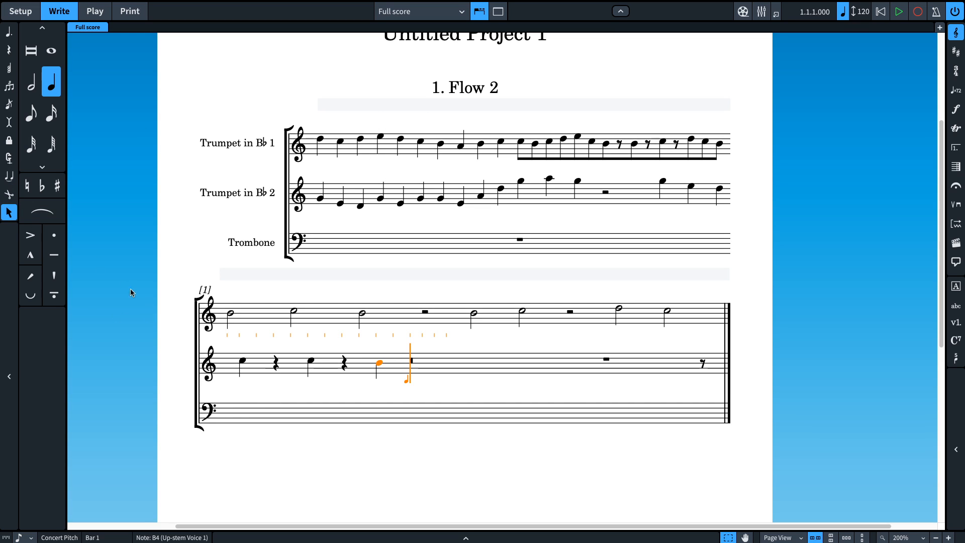
# Add a 4/4 time signature at the first note of Flow 2, and delete it again
pyautogui.click(320, 143)
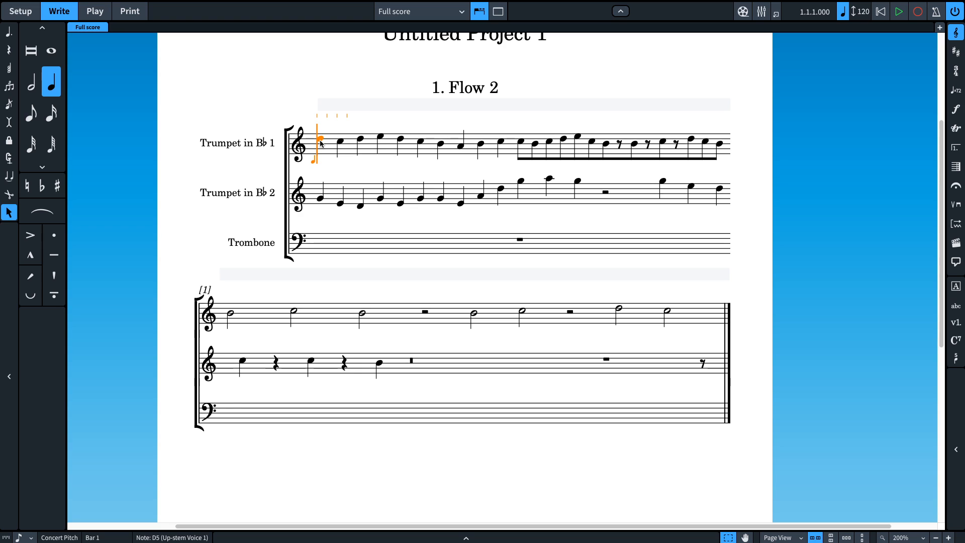
pyautogui.hotkey('shift', 'm')
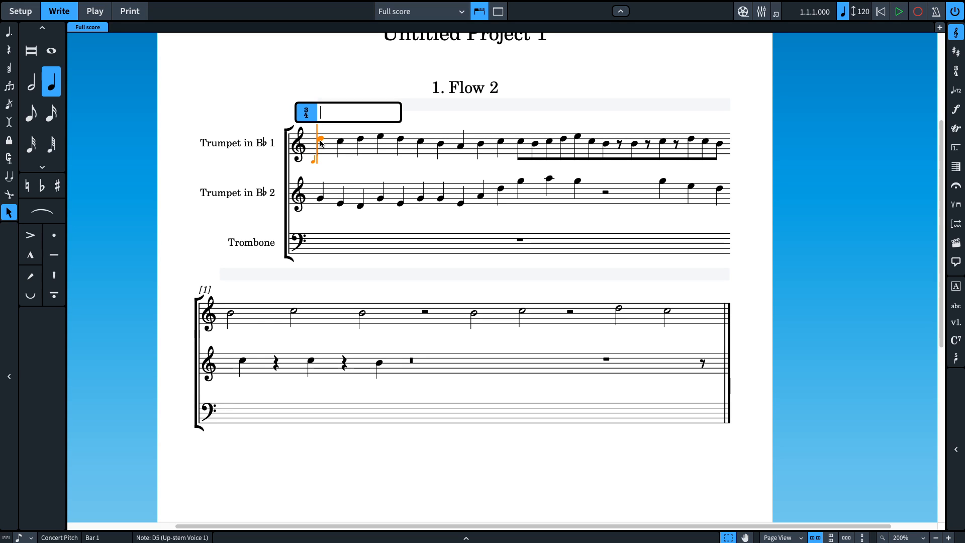
pyautogui.write('4/4')
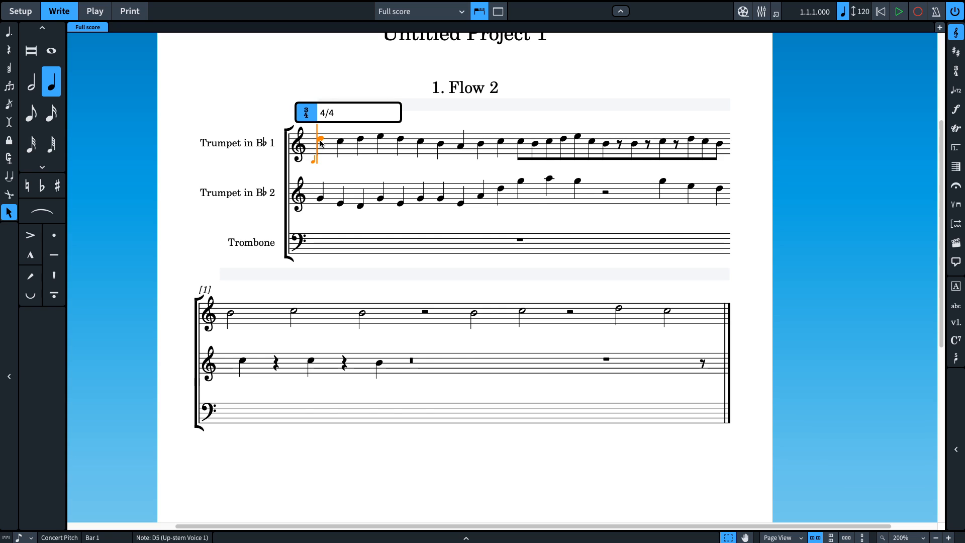
pyautogui.press('Return')
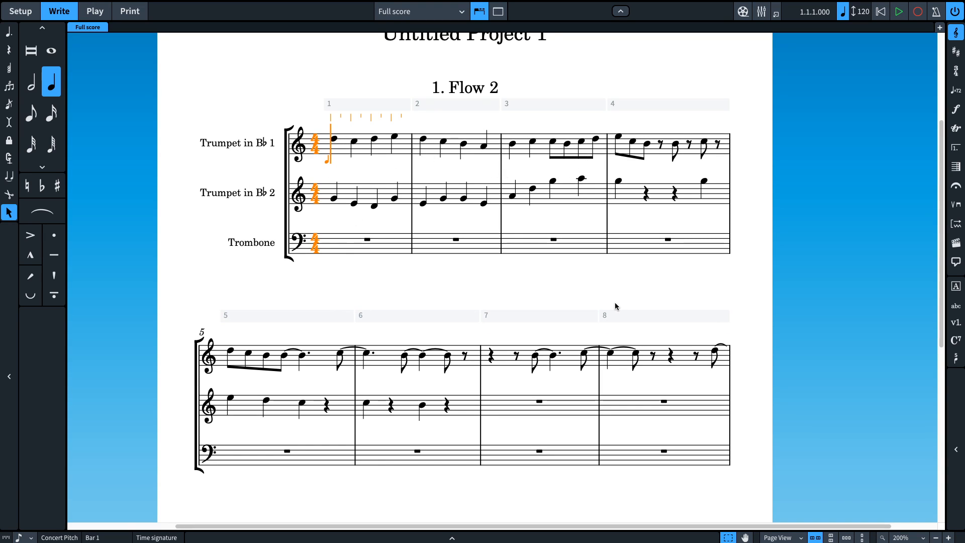
pyautogui.press('Delete')
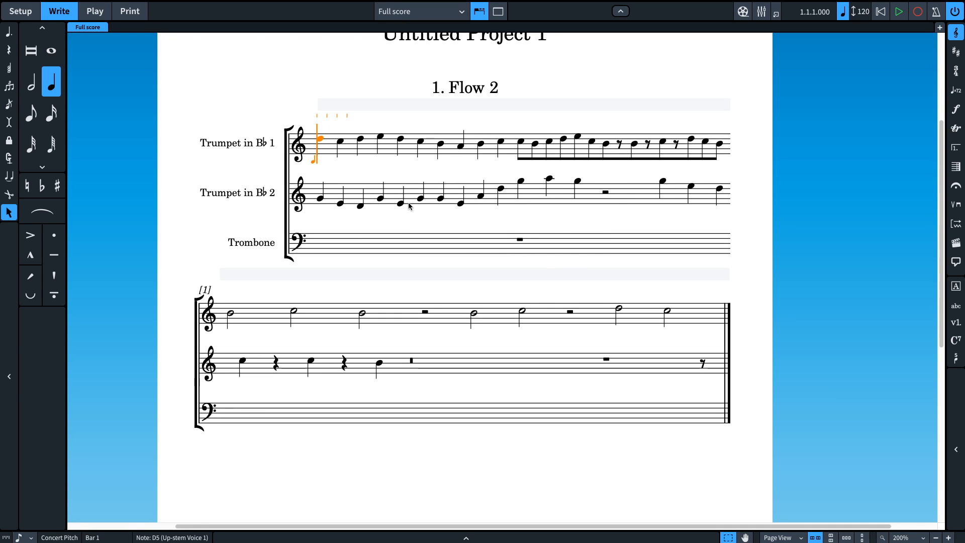
# Add a 7/8 time signature at the start of Flow 2
pyautogui.hotkey('shift', 'm')
pyautogui.write('7/8')
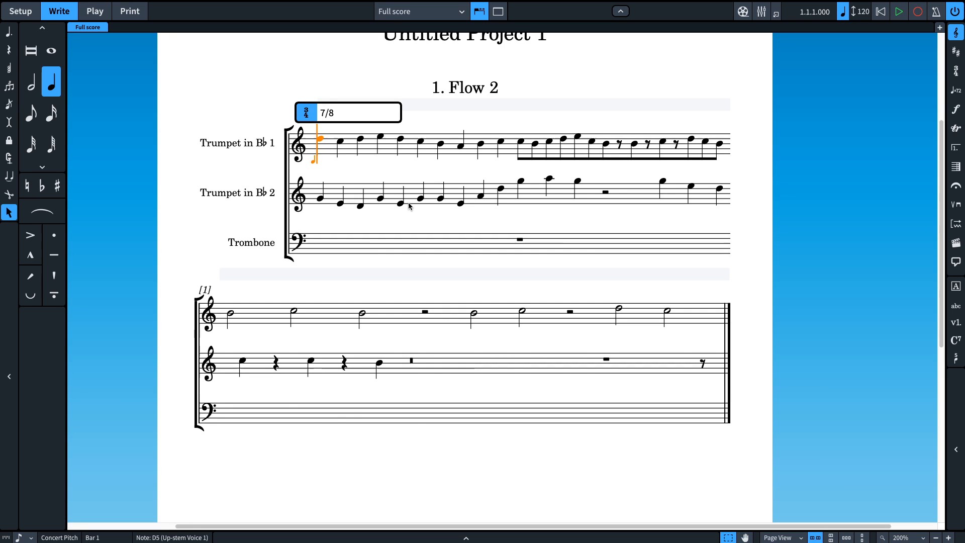
pyautogui.press('Return')
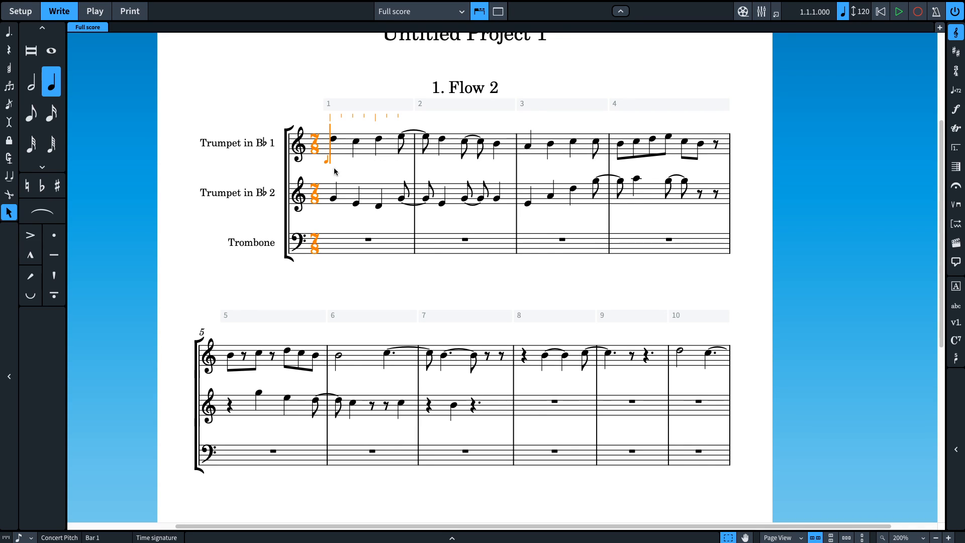
# Enter the quarter notes A G A B A G from the start of the Trombone staff
pyautogui.click(335, 244)
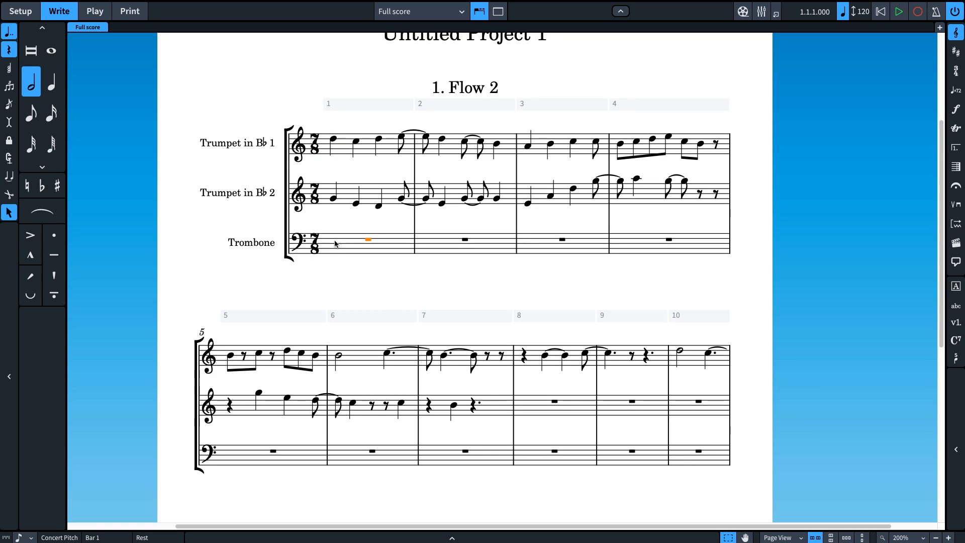
pyautogui.press('Return')
pyautogui.press('a')
pyautogui.press('g')
pyautogui.press('a')
pyautogui.press('b')
pyautogui.press('a')
pyautogui.press('g')
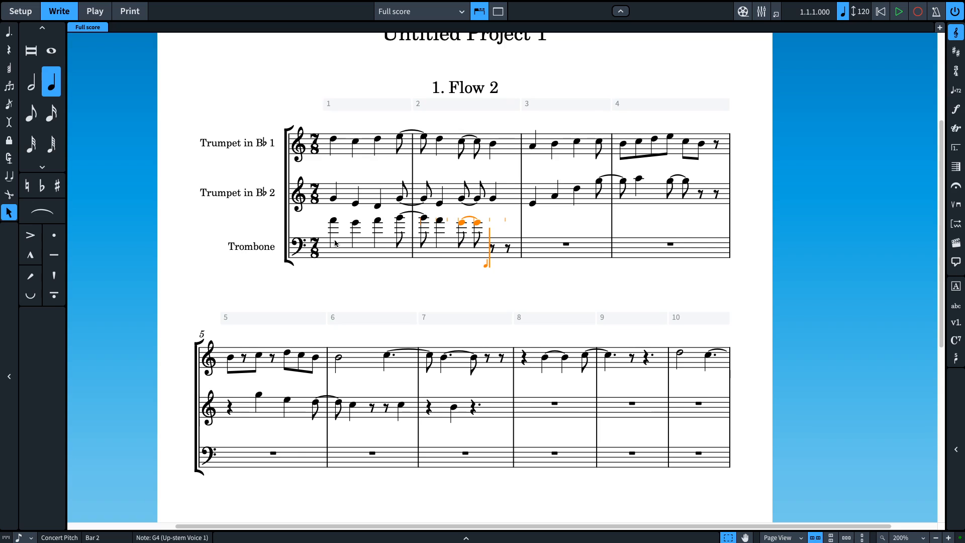
# Continue the trombone line with the quarter notes B A G F G A G F G A B A
pyautogui.press('b')
pyautogui.press('a')
pyautogui.press('g')
pyautogui.press('f')
pyautogui.press('e')
pyautogui.press('a')
pyautogui.press('e')
pyautogui.press('f')
pyautogui.press('g')
pyautogui.press('a')
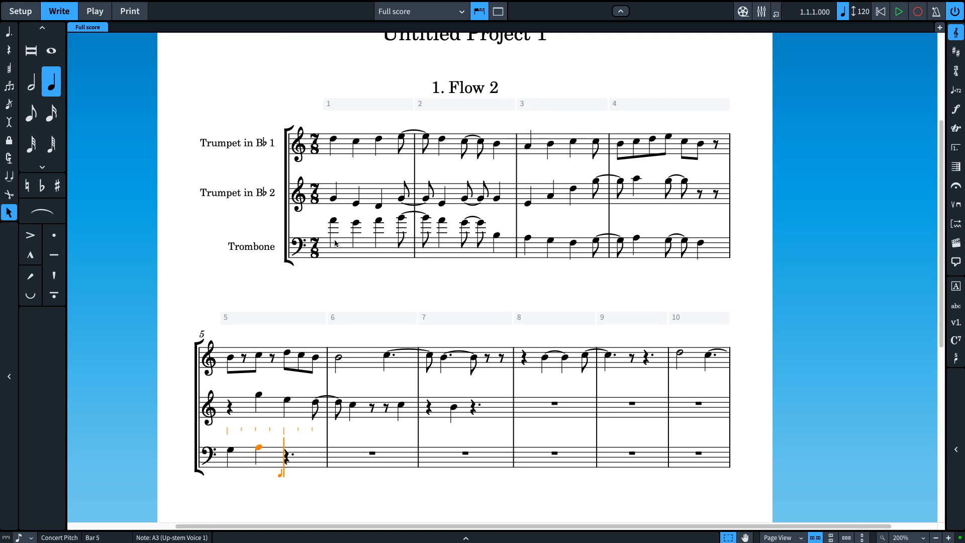
pyautogui.press('b')
pyautogui.press('a')
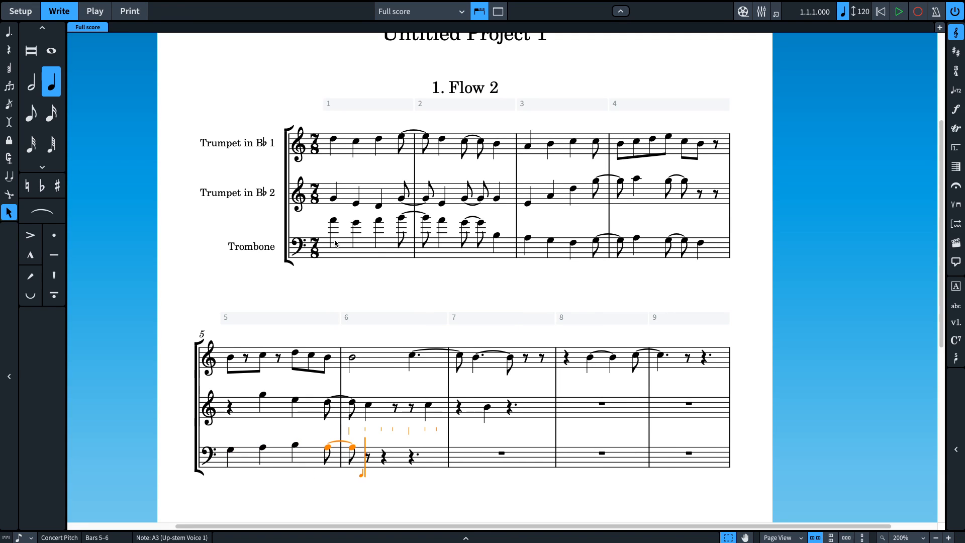
# Replace the time signature at the start of Flow 2 with common time, entered as c
pyautogui.click(312, 193)
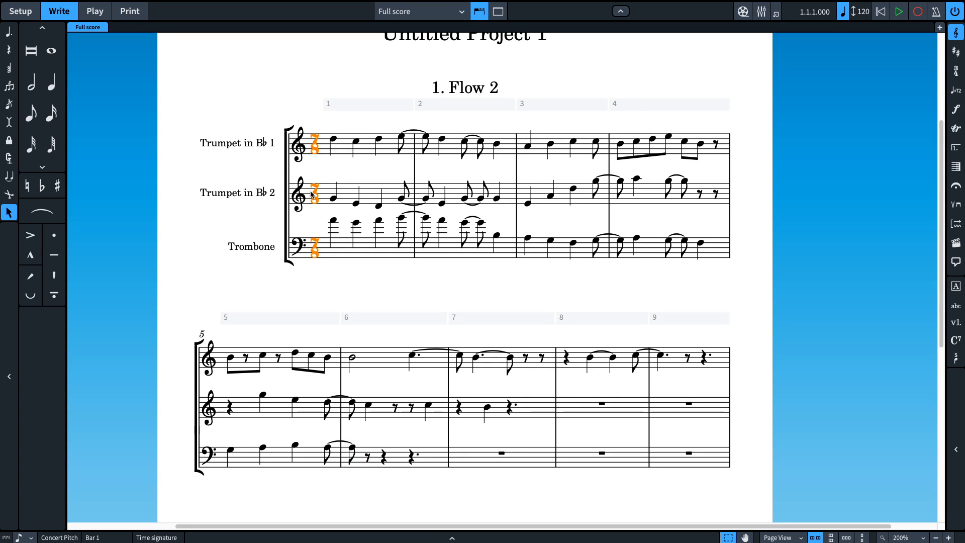
pyautogui.hotkey('shift', 'm')
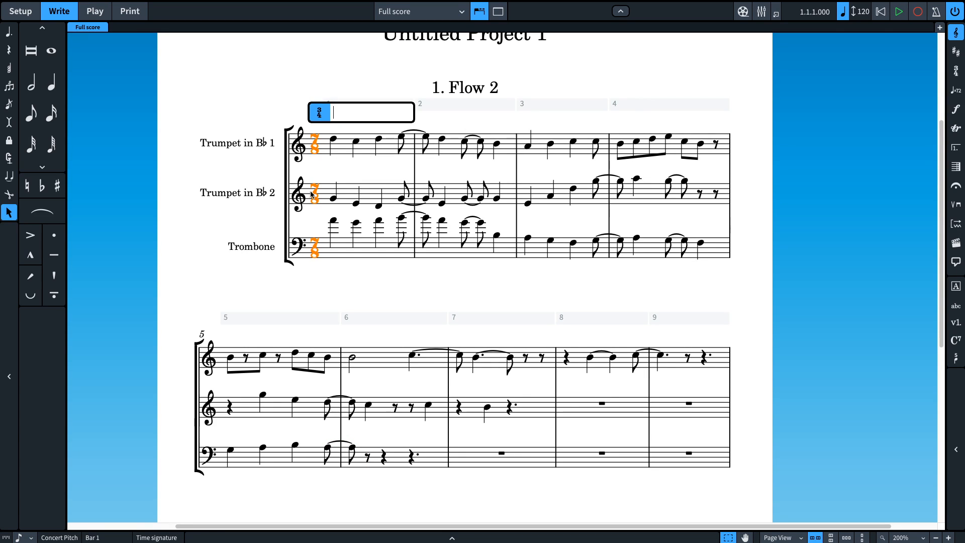
pyautogui.write('c')
pyautogui.press('Return')
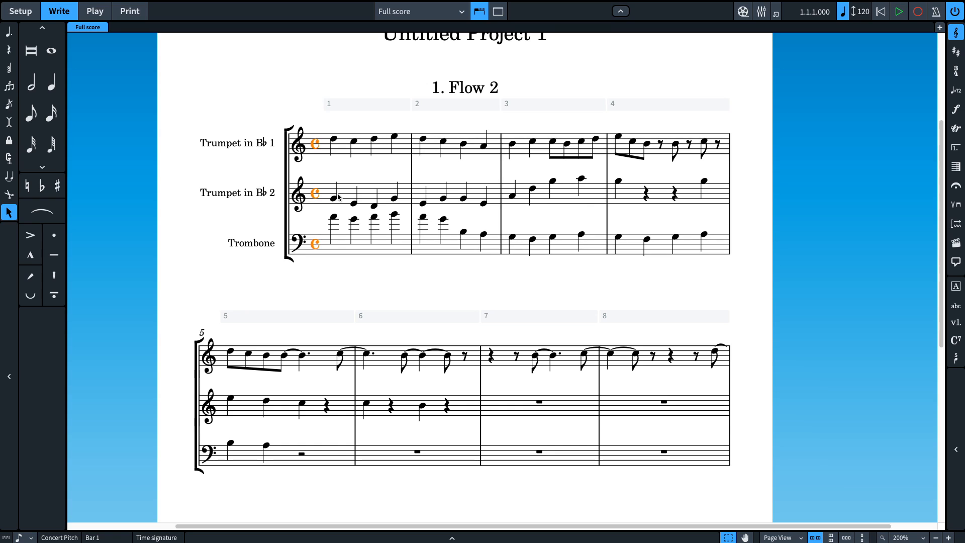
# Lower the first six trombone notes, in bars 1 and 2, by one octave
pyautogui.moveTo(315, 215); pyautogui.dragTo(456, 223)
pyautogui.click(317, 210)
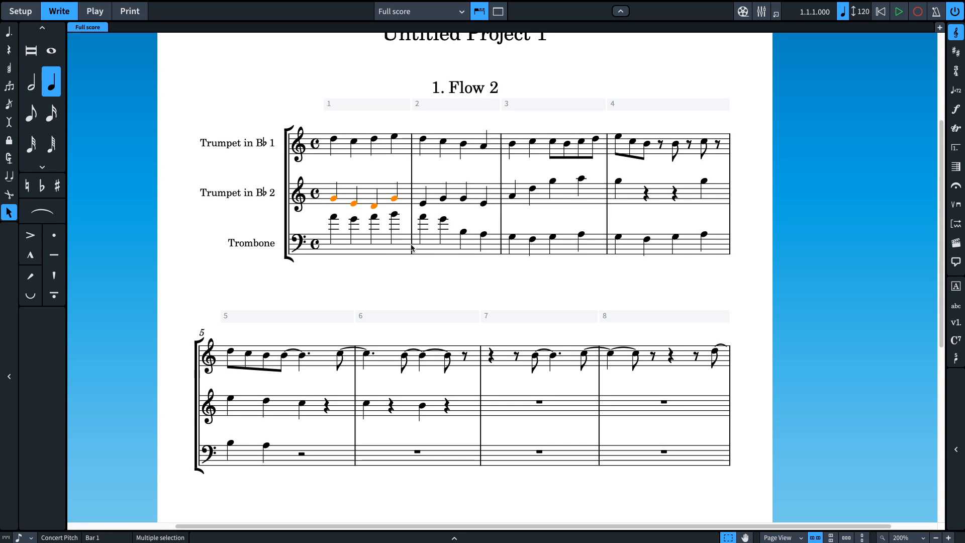
pyautogui.click(326, 249)
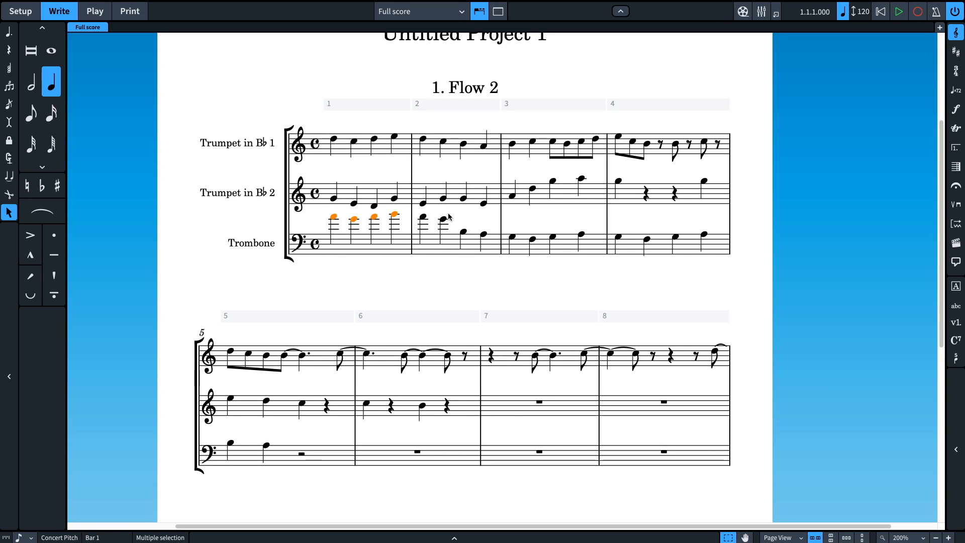
pyautogui.keyDown('shift'); pyautogui.click(424, 219); pyautogui.keyUp('shift')
pyautogui.keyDown('shift'); pyautogui.click(443, 220); pyautogui.keyUp('shift')
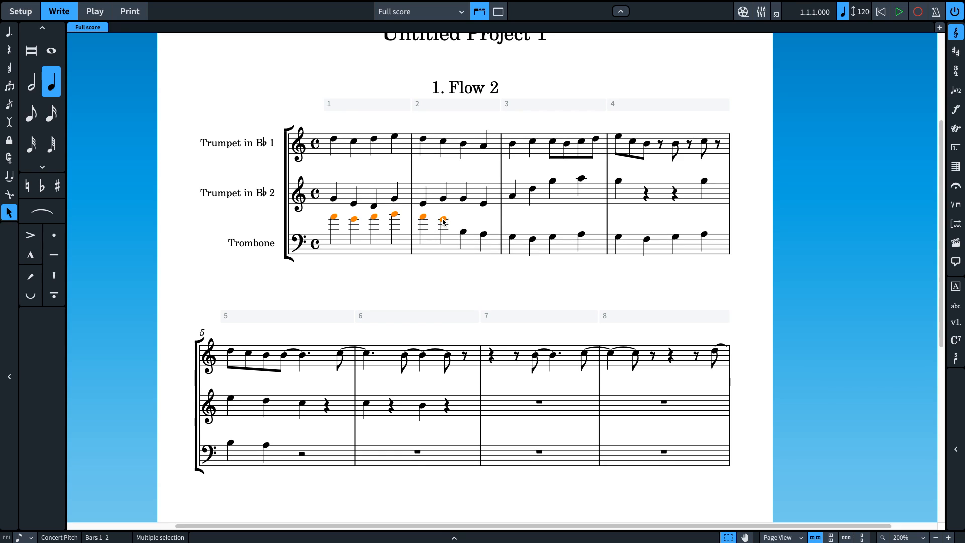
pyautogui.press('alt')
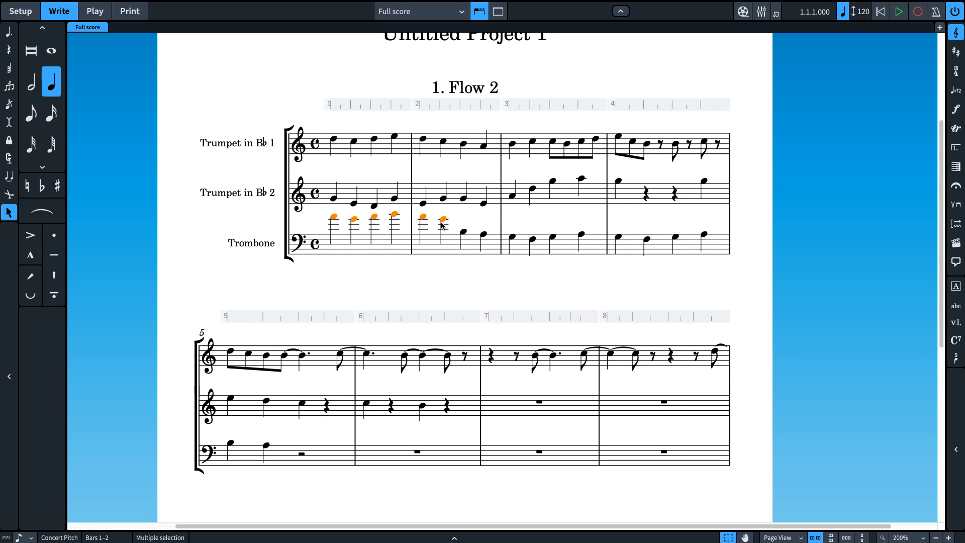
pyautogui.hotkey('ctrl', 'alt', 'Down')
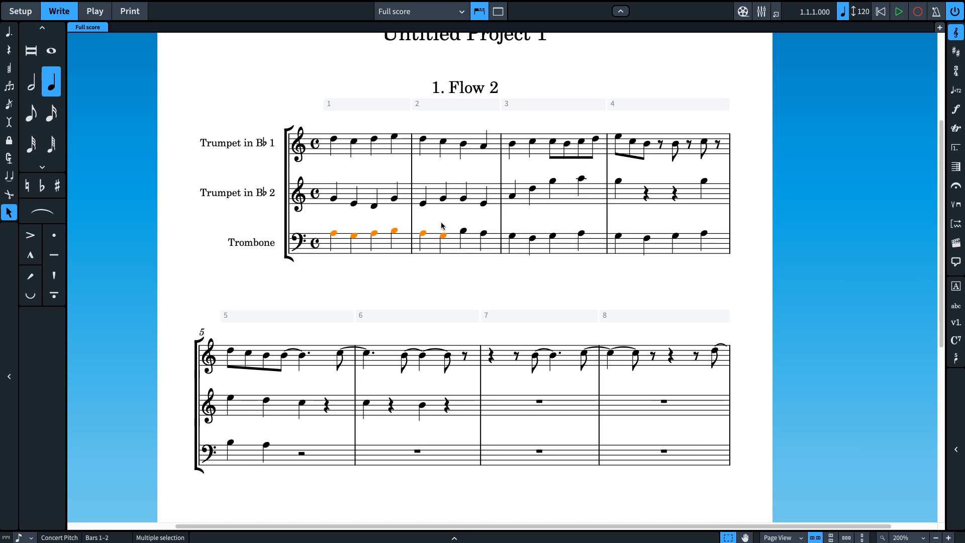
# Shift the six selected trombone notes another octave down and back up, repeating the change
pyautogui.hotkey('ctrl', 'alt', 'Down')
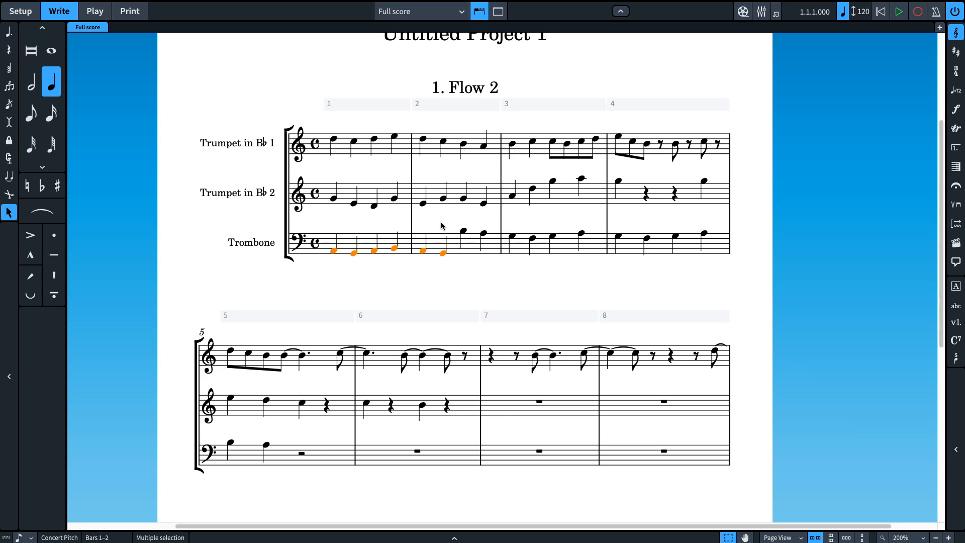
pyautogui.hotkey('ctrl', 'alt', 'Up')
pyautogui.hotkey('ctrl', 'alt', 'Down')
pyautogui.hotkey('ctrl', 'alt', 'Up')
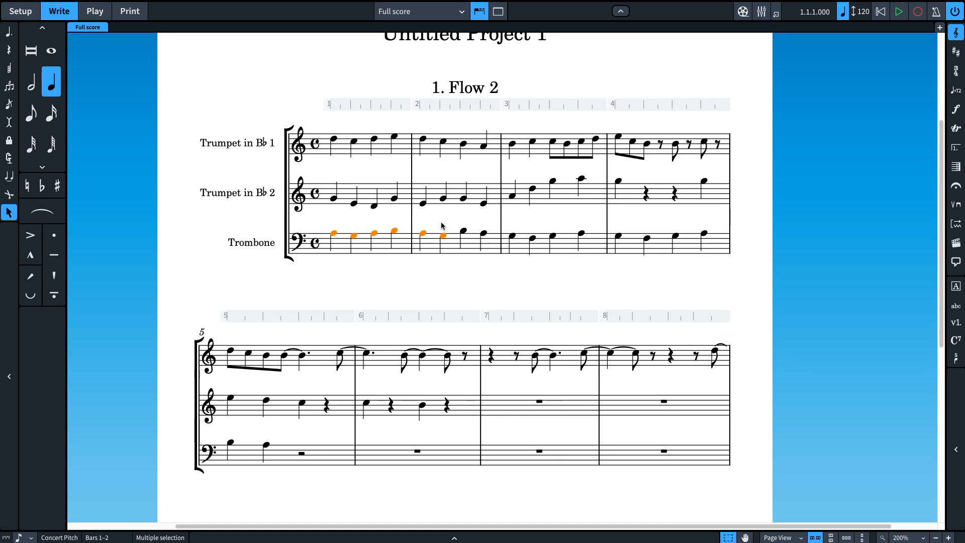
pyautogui.hotkey('ctrl', 'alt', 'Down')
# Change the pitch of the first note in bar 1 of Trumpet in B♭ 1 to B
pyautogui.hotkey('ctrl', 'z')
pyautogui.hotkey('ctrl', 'z')
pyautogui.hotkey('ctrl', 'z')
pyautogui.hotkey('ctrl', 'z')
pyautogui.hotkey('ctrl', 'z')
pyautogui.hotkey('ctrl', 'z')
pyautogui.hotkey('ctrl', 'z')
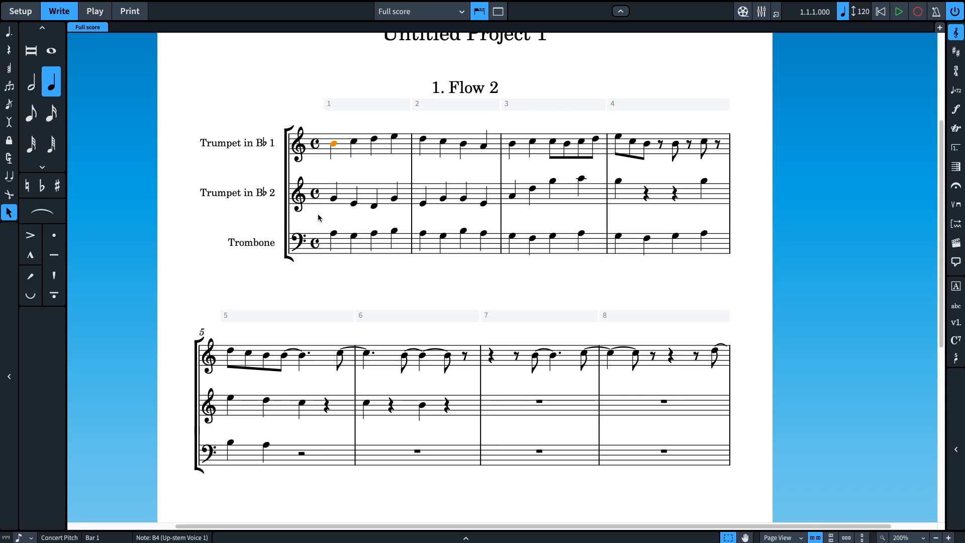
# Insert a quarter note D before the first trombone note of bar 2 in Insert mode, and switch Insert mode off again
pyautogui.click(333, 234)
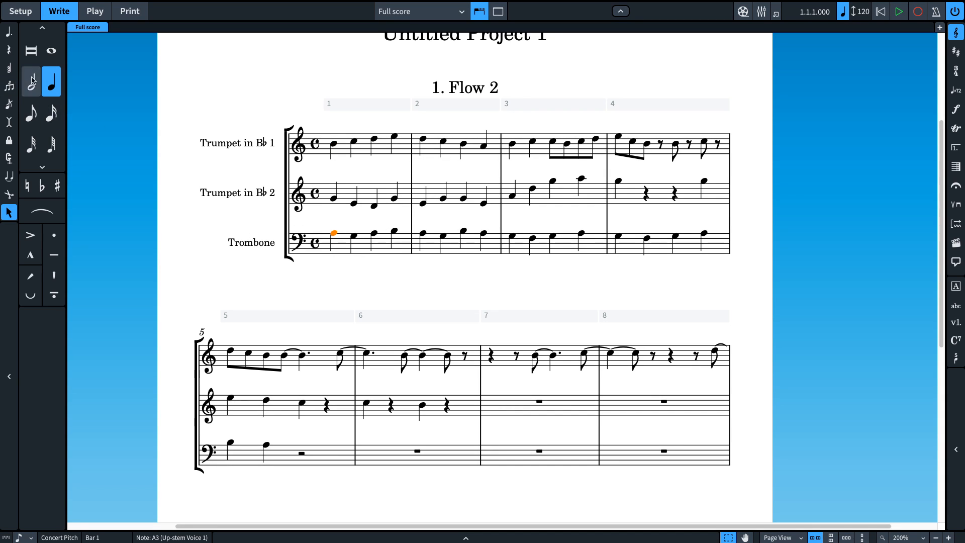
pyautogui.click(421, 232)
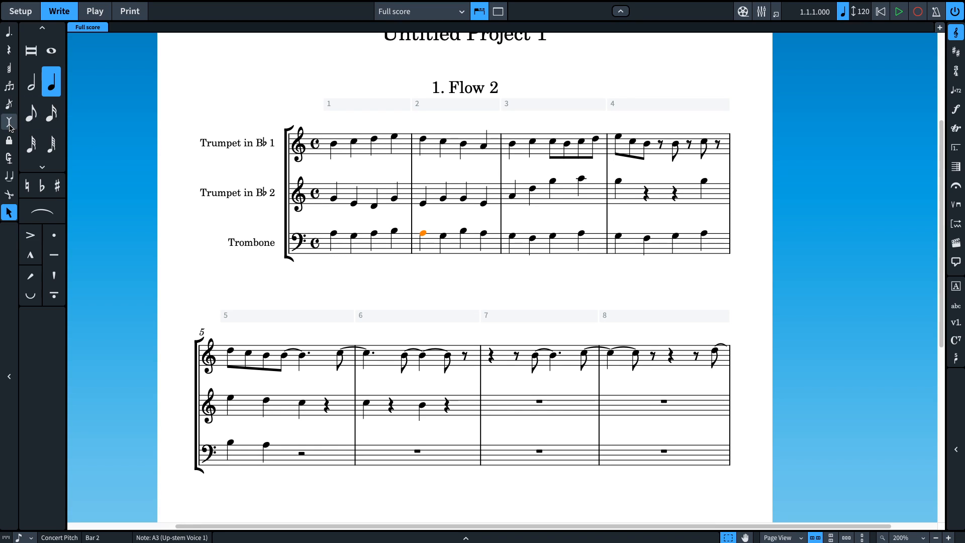
pyautogui.hotkey('shift', 't')
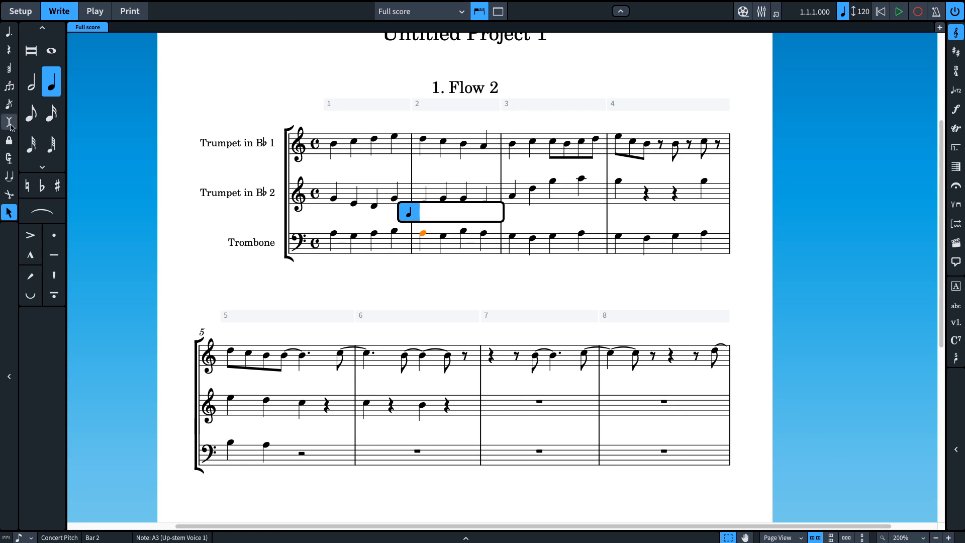
pyautogui.press('Escape')
pyautogui.click(9, 121)
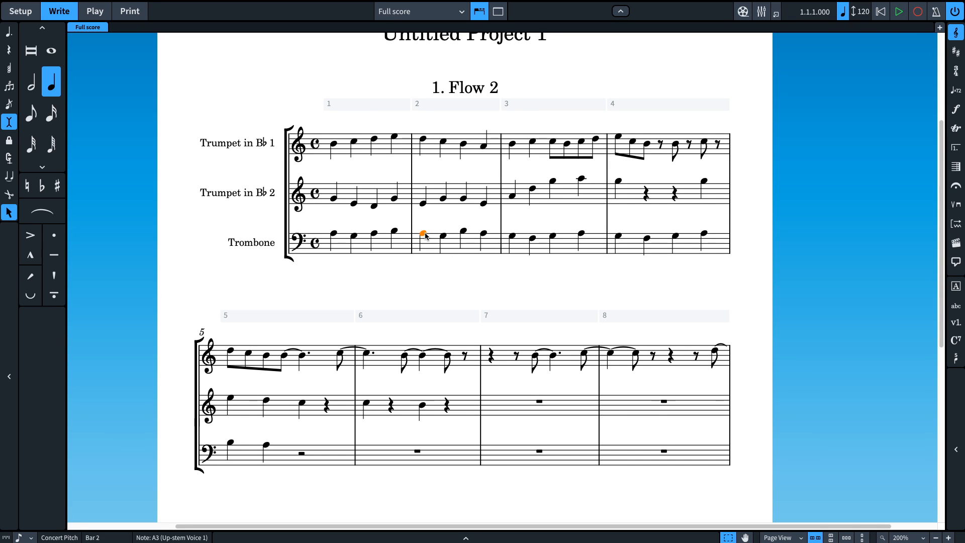
pyautogui.press('Return')
pyautogui.press('d')
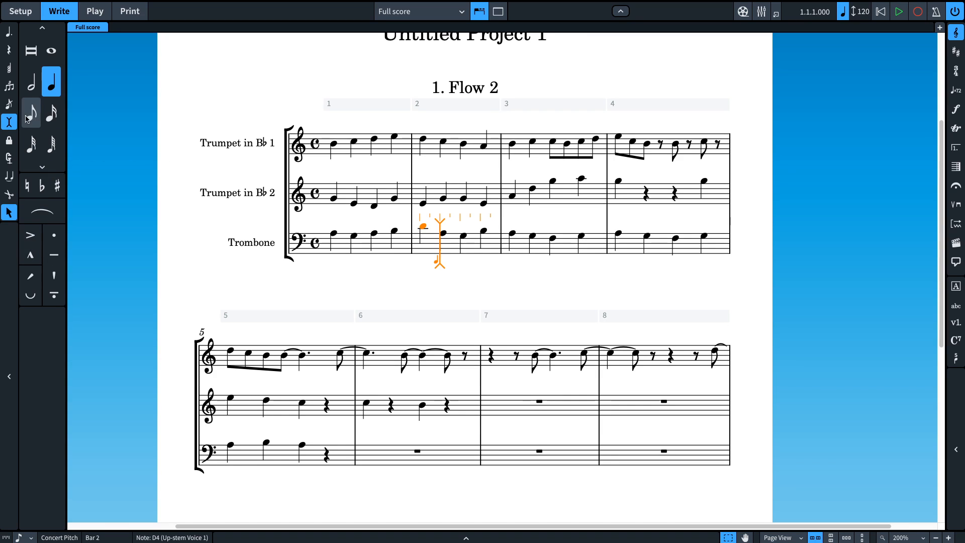
pyautogui.click(9, 123)
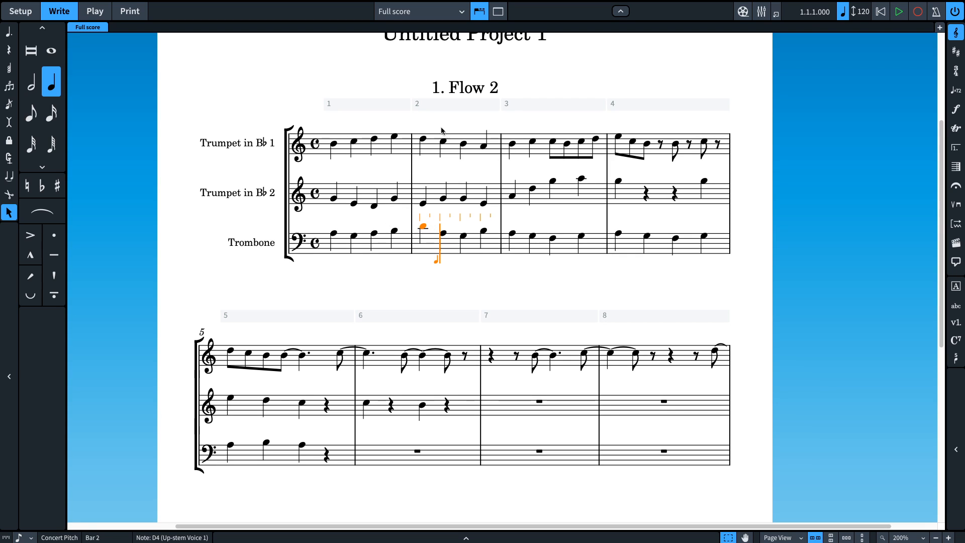
# Add a G major key signature at the first note of the Trumpet in B♭ 1 staff
pyautogui.click(334, 145)
pyautogui.hotkey('shift', 'k')
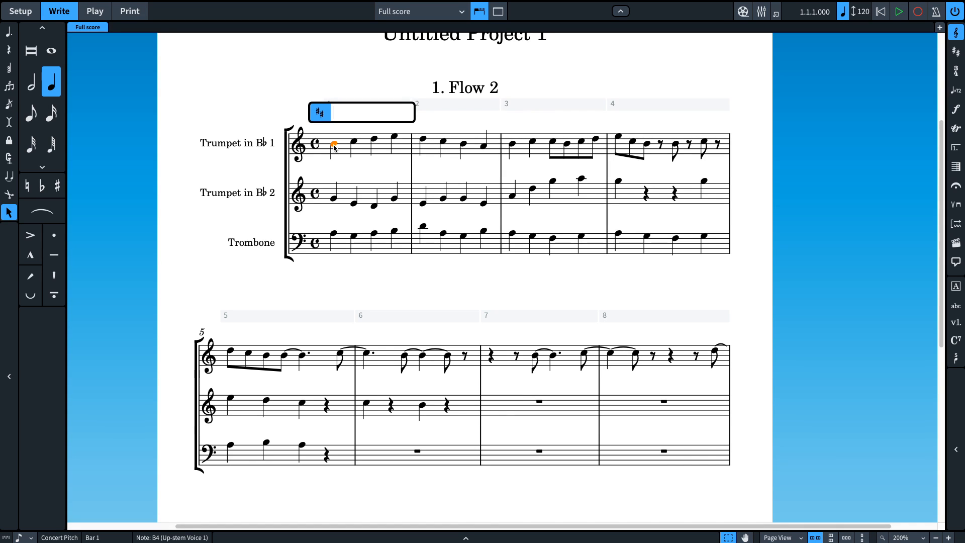
pyautogui.write('G')
pyautogui.press('Return')
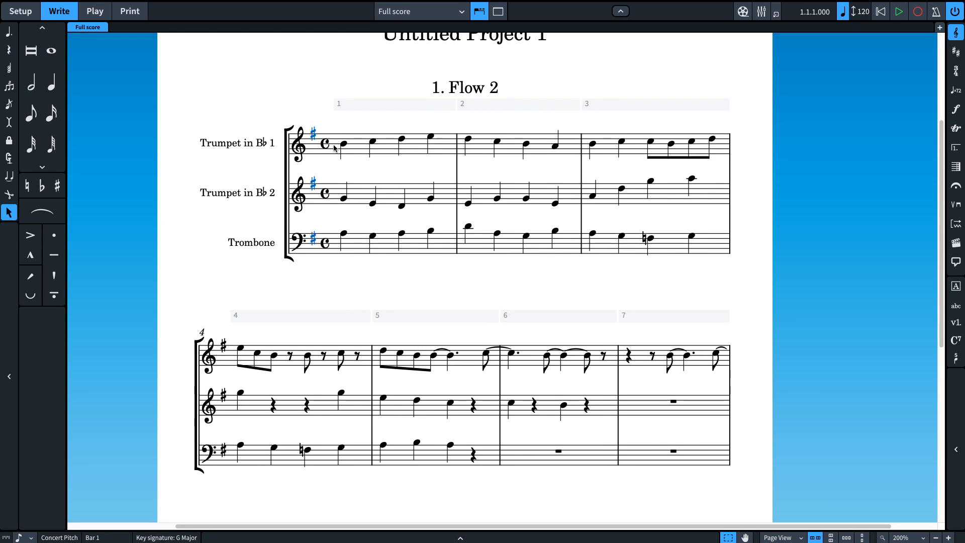
# Switch the score to transposed pitch, and return it to concert pitch
pyautogui.click(90, 5)
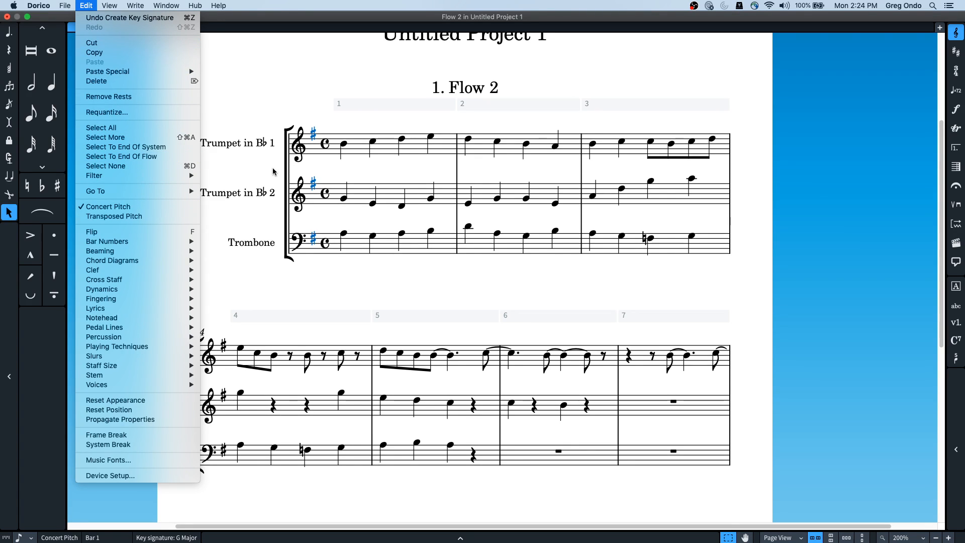
pyautogui.click(170, 216)
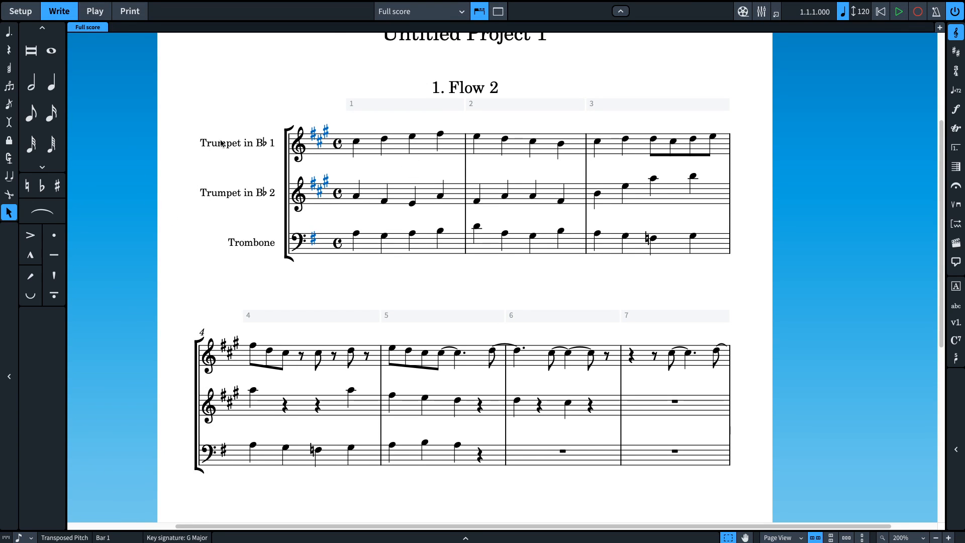
pyautogui.click(85, 5)
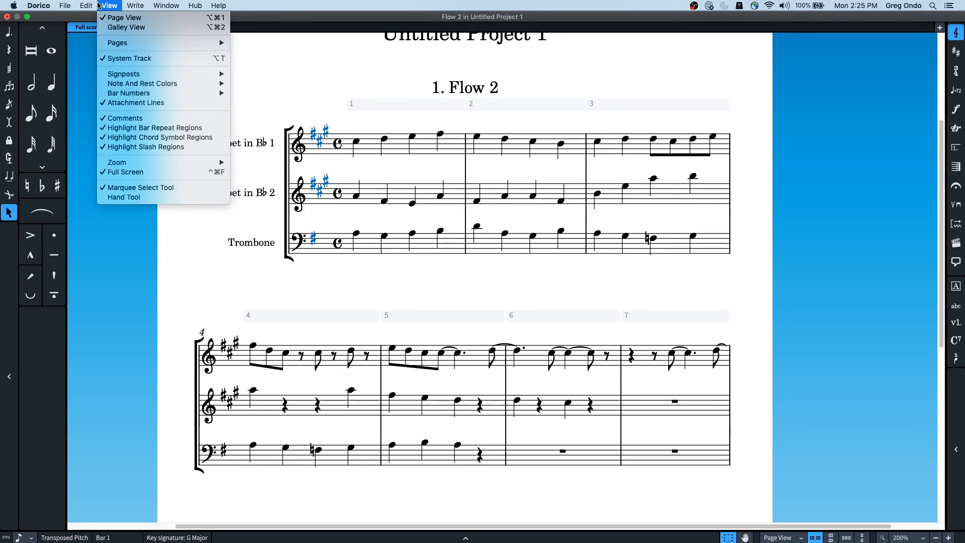
pyautogui.click(150, 206)
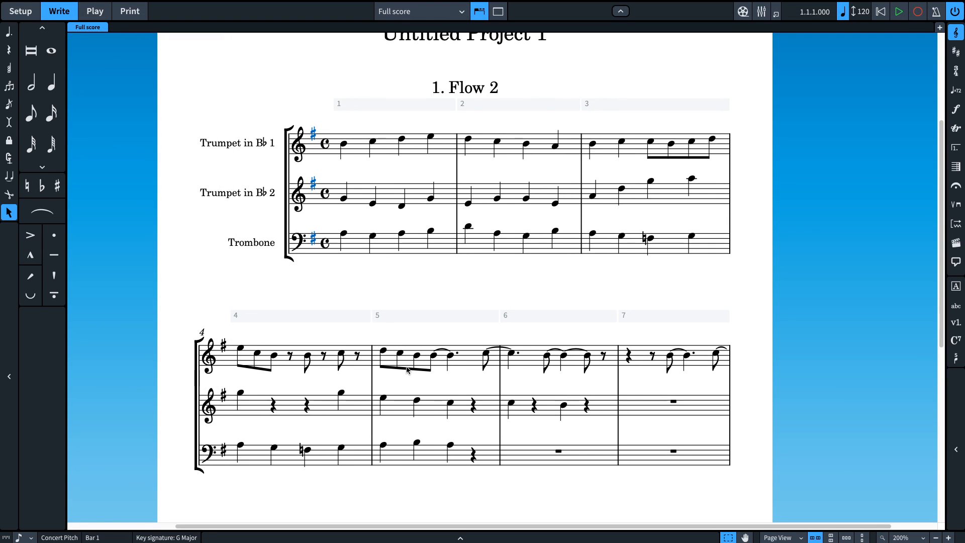
# Enter the quarter notes D C B A in bar 6 of the Trombone staff, joined by a single slur
pyautogui.click(513, 455)
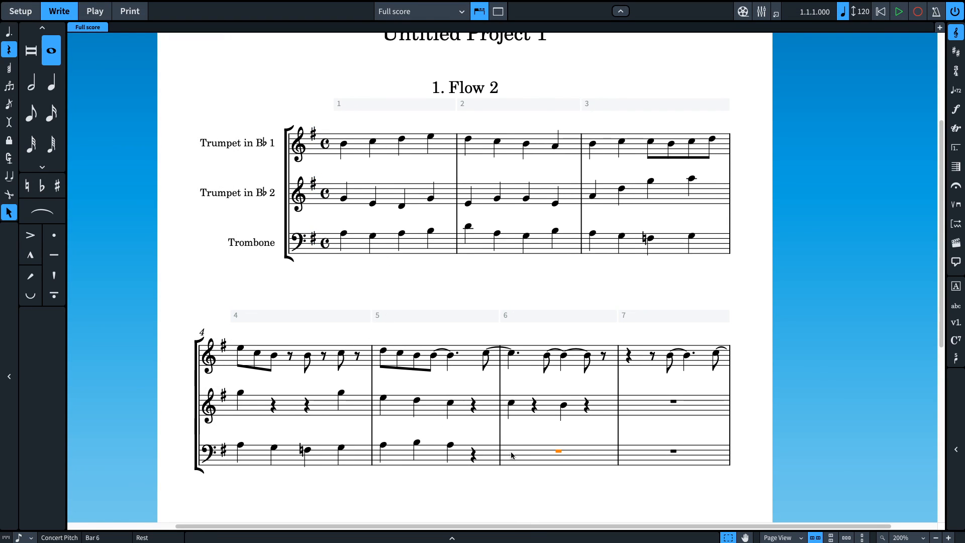
pyautogui.press('Return')
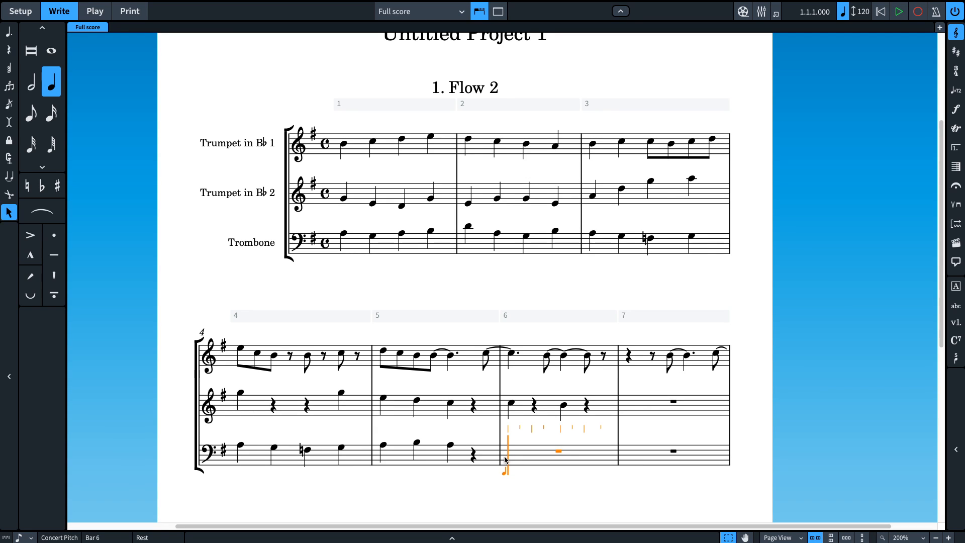
pyautogui.press('d')
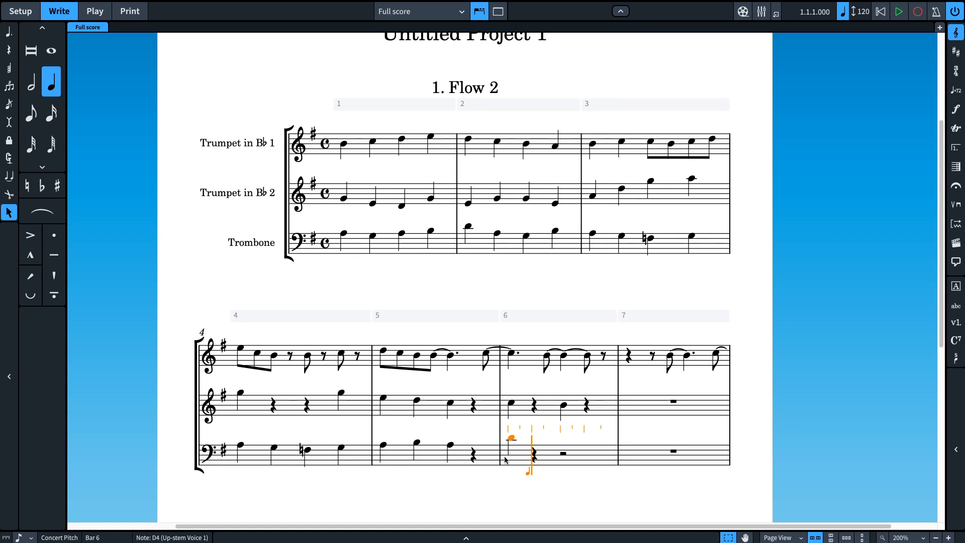
pyautogui.press('s')
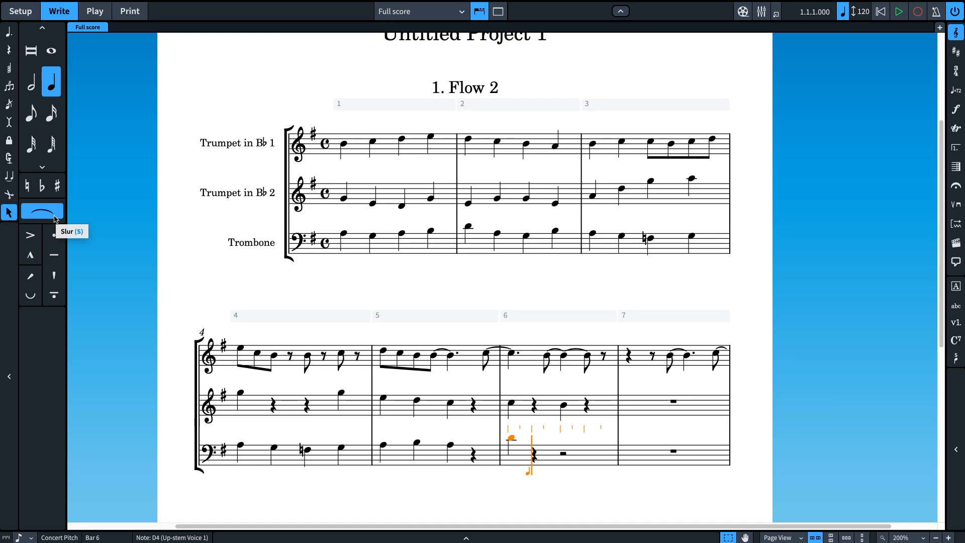
pyautogui.press('c')
pyautogui.press('b')
pyautogui.press('a')
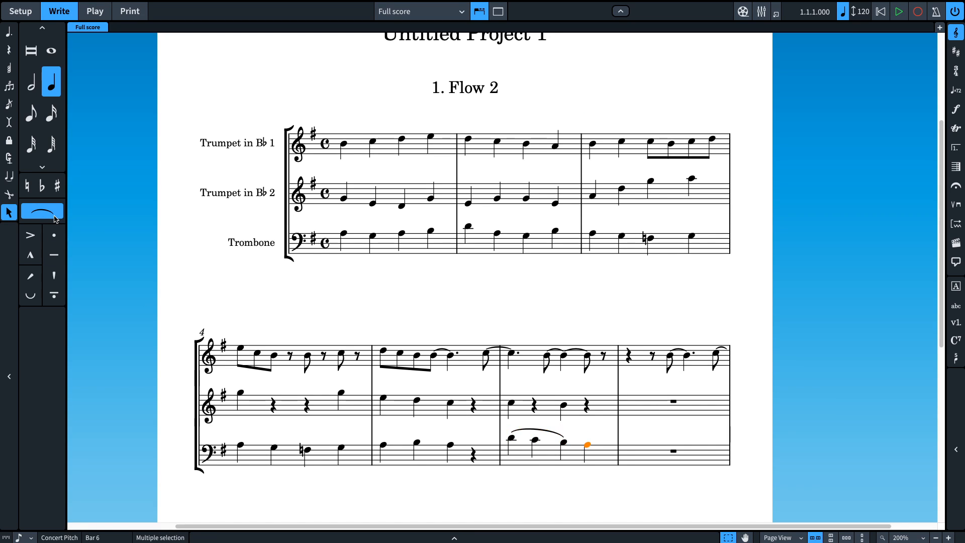
pyautogui.click(54, 216)
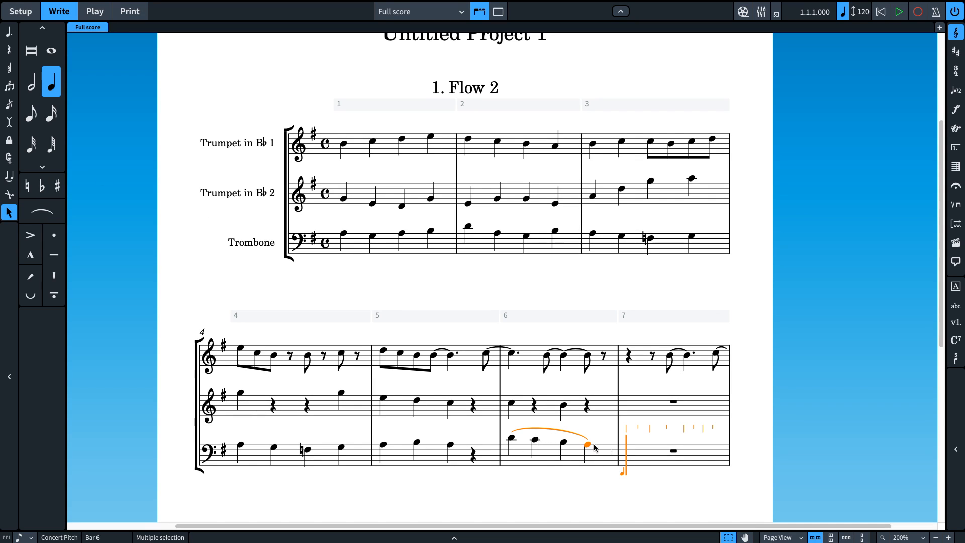
# Transpose the B in bar 6 of the Trumpet in B♭ 2 staff down and up repeatedly, ending at its original pitch
pyautogui.click(564, 406)
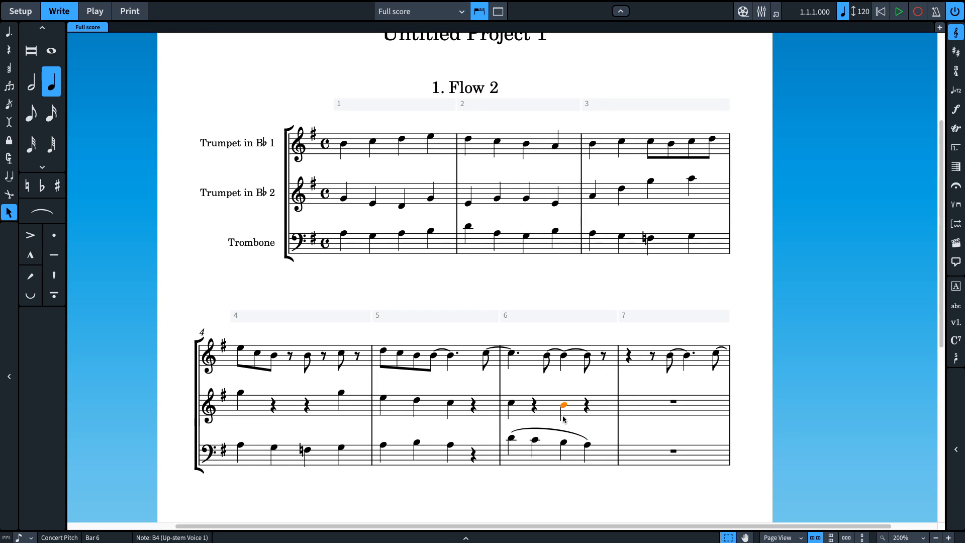
pyautogui.hotkey('ctrl', 'alt', 'Down')
pyautogui.hotkey('ctrl', 'alt', 'Down')
pyautogui.hotkey('ctrl', 'alt', 'Down')
pyautogui.hotkey('ctrl', 'alt', 'Down')
pyautogui.hotkey('ctrl', 'alt', 'Down')
pyautogui.hotkey('ctrl', 'alt', 'Up')
pyautogui.hotkey('ctrl', 'alt', 'Up')
pyautogui.hotkey('ctrl', 'alt', 'Up')
pyautogui.hotkey('ctrl', 'alt', 'Up')
pyautogui.hotkey('ctrl', 'alt', 'Up')
pyautogui.hotkey('ctrl', 'alt', 'Down')
pyautogui.hotkey('ctrl', 'alt', 'Down')
pyautogui.hotkey('ctrl', 'alt', 'Down')
pyautogui.hotkey('ctrl', 'alt', 'Up')
pyautogui.hotkey('ctrl', 'alt', 'Up')
pyautogui.hotkey('ctrl', 'alt', 'Up')
pyautogui.hotkey('ctrl', 'alt', 'Down')
pyautogui.hotkey('ctrl', 'alt', 'Down')
pyautogui.hotkey('ctrl', 'alt', 'Up')
pyautogui.hotkey('ctrl', 'alt', 'Up')
# View the Trumpet (B Flat) 1, Trumpet (B Flat) 2 and Trombone part layouts, and return to the full score
pyautogui.click(381, 137)
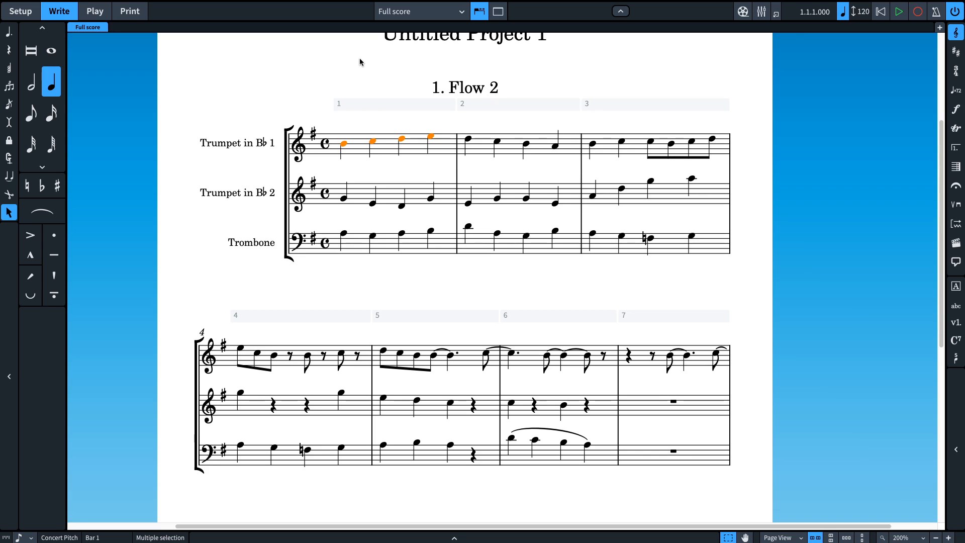
pyautogui.click(431, 16)
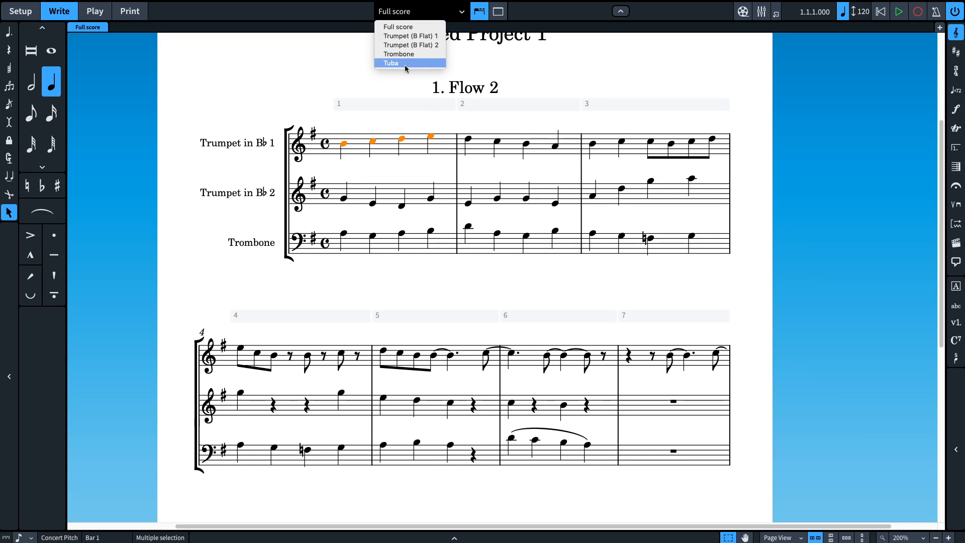
pyautogui.click(424, 38)
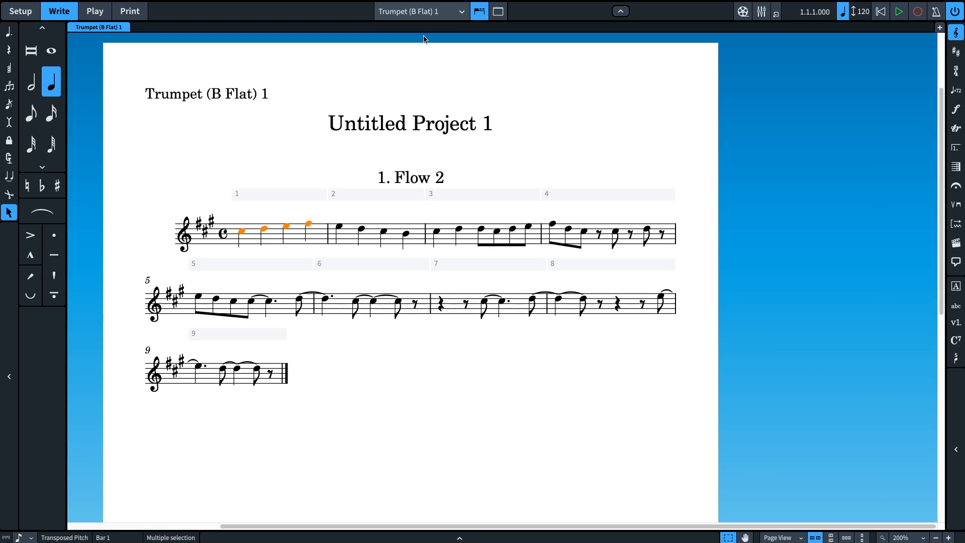
pyautogui.click(430, 17)
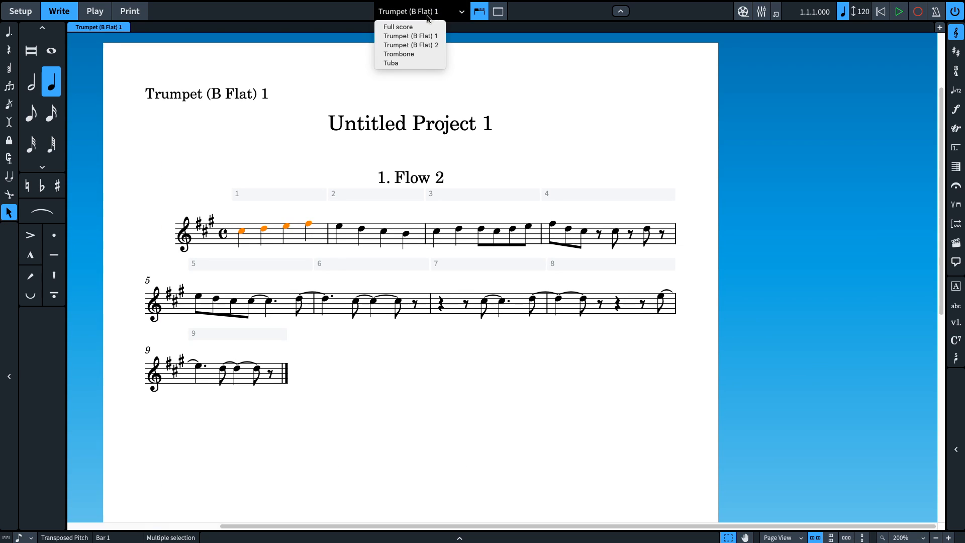
pyautogui.click(425, 46)
pyautogui.click(427, 15)
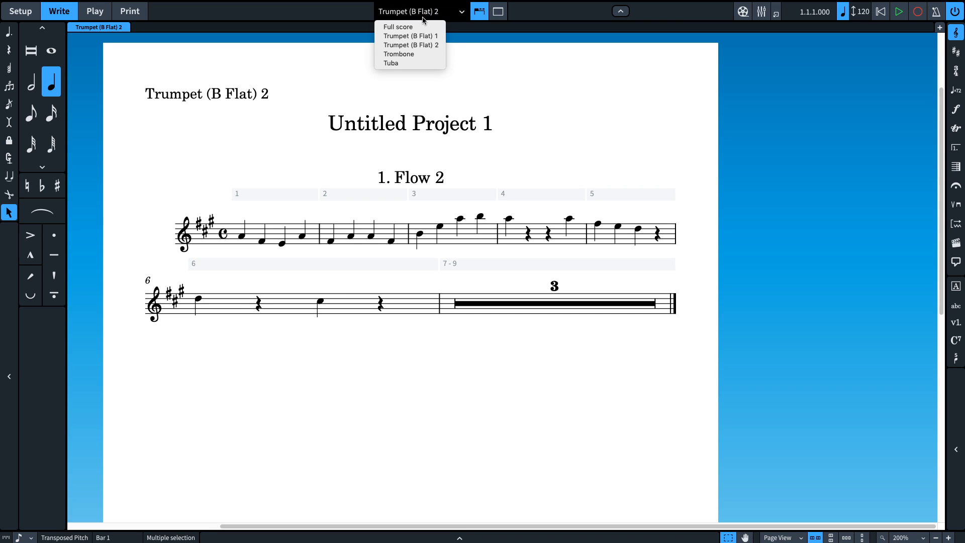
pyautogui.click(408, 54)
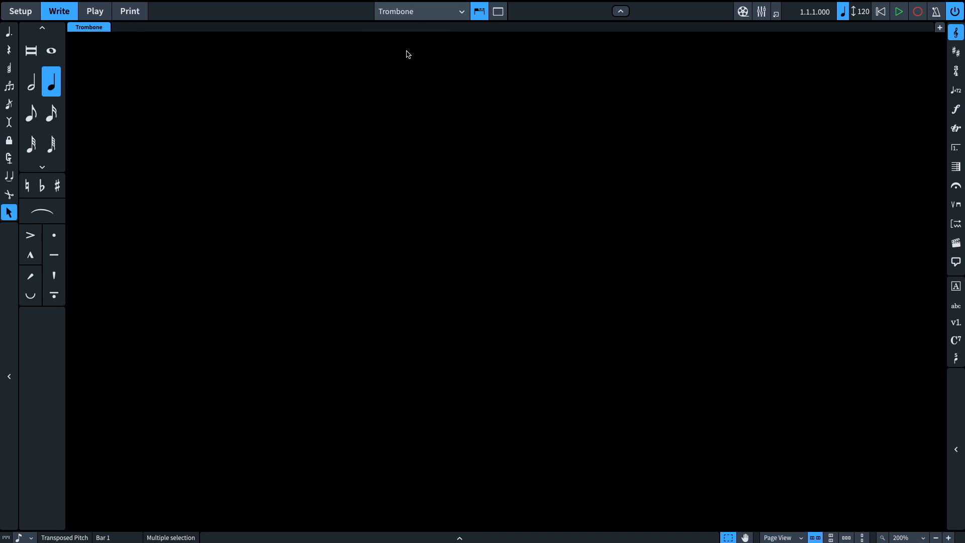
pyautogui.click(416, 19)
pyautogui.click(398, 27)
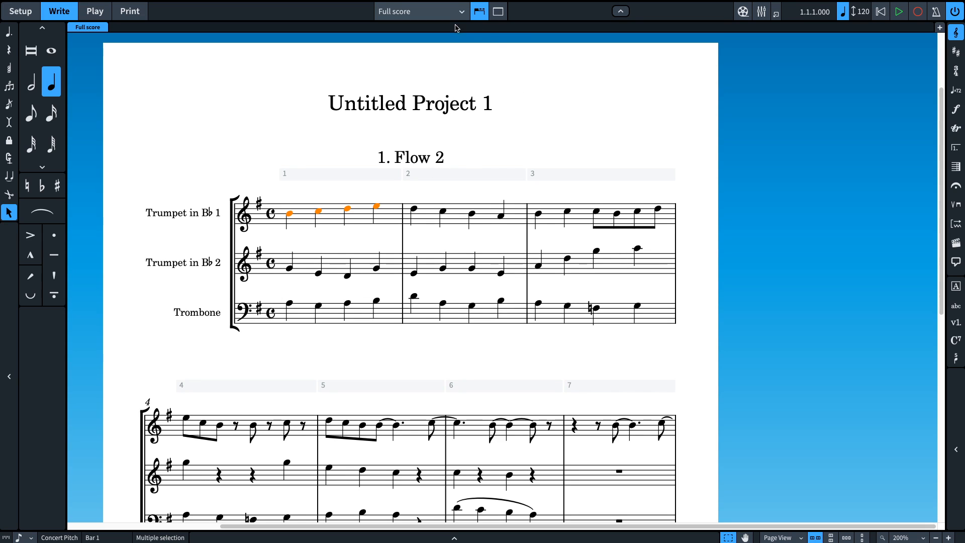
# Display the note properties and the notation palettes alongside the full score
pyautogui.click(417, 11)
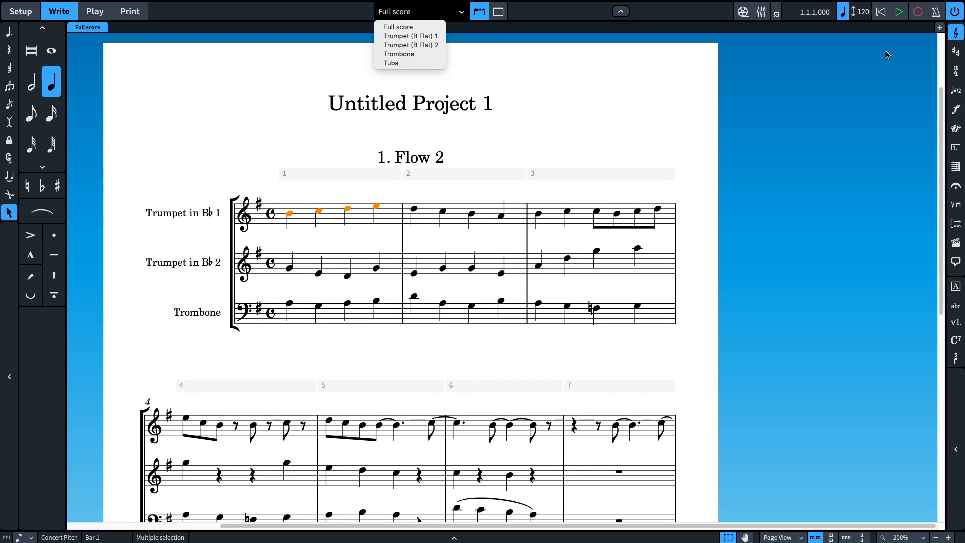
pyautogui.hotkey('ctrl', '8')
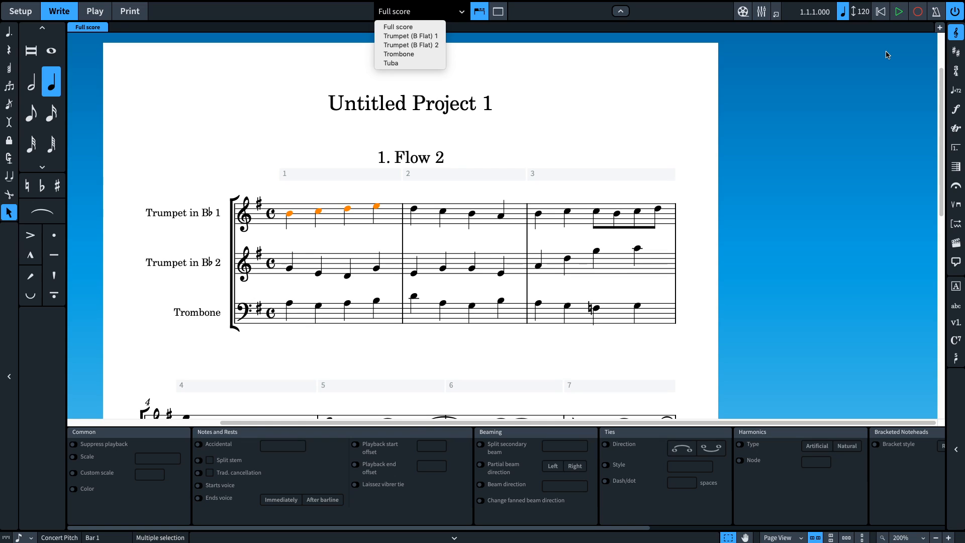
pyautogui.hotkey('ctrl', '9')
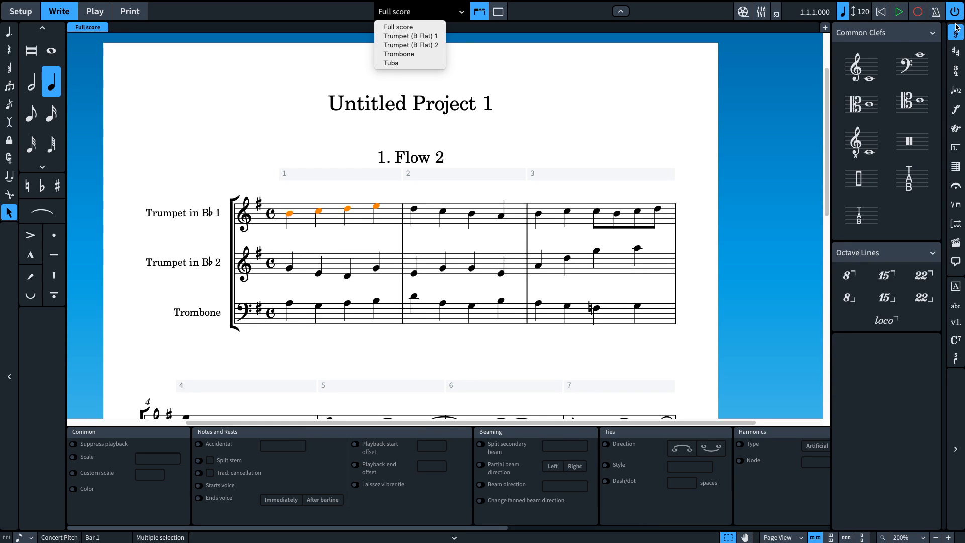
# Look through the available key signatures, time signatures and tempo markings
pyautogui.click(955, 55)
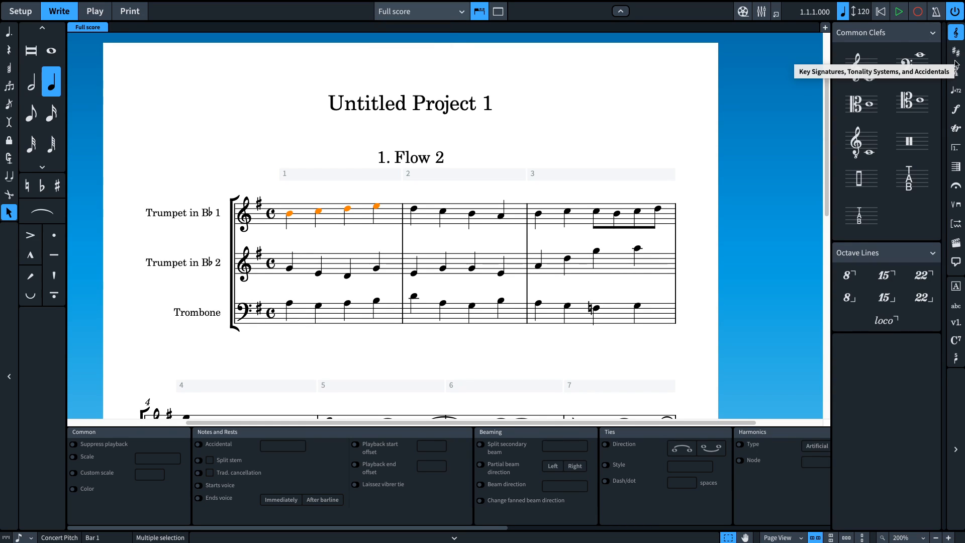
pyautogui.click(956, 54)
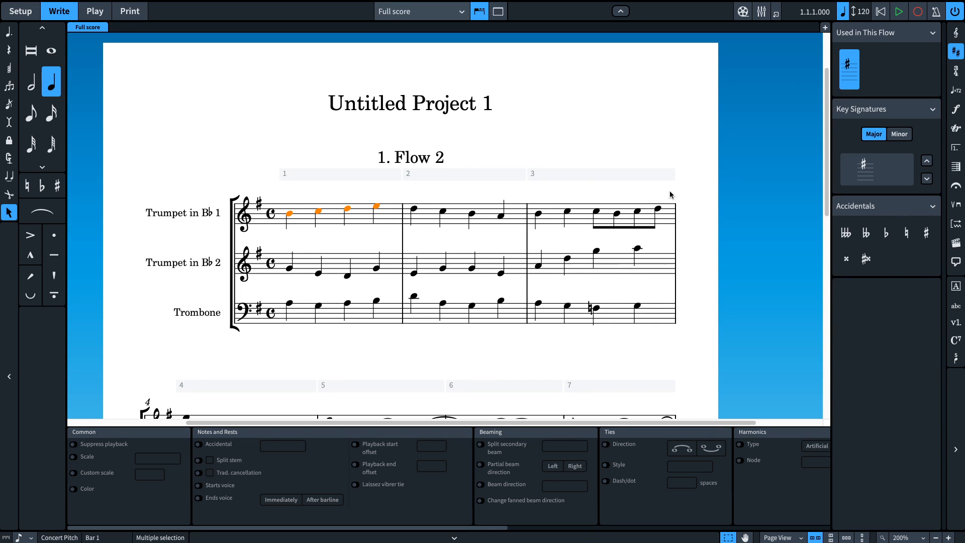
pyautogui.click(957, 74)
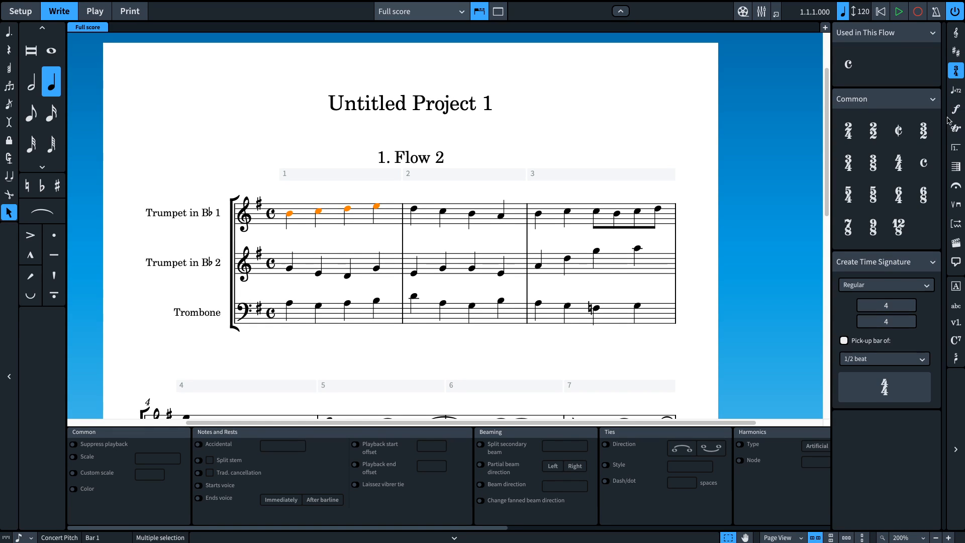
pyautogui.click(955, 96)
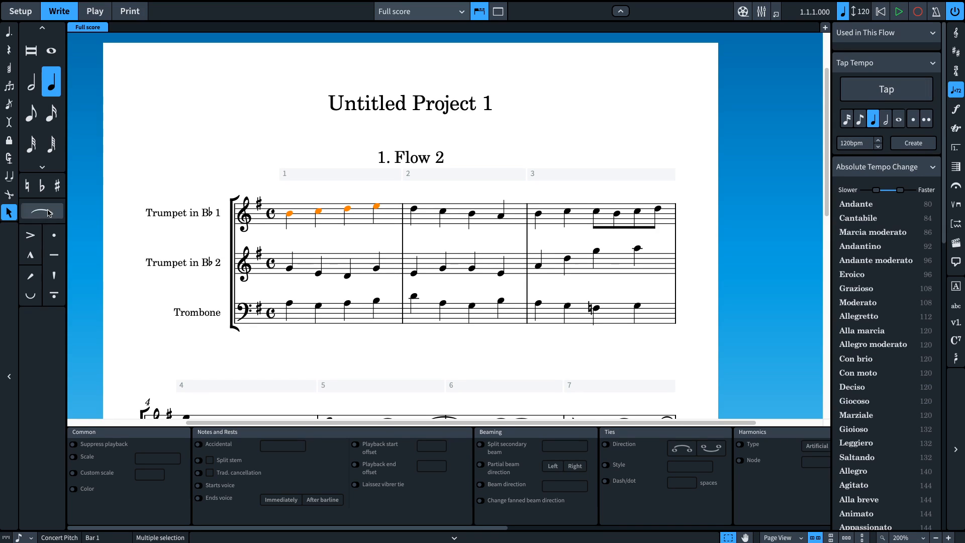
# Add a quarter note = 88 tempo mark at the first note of the Trumpet in B♭ 1 staff
pyautogui.click(290, 214)
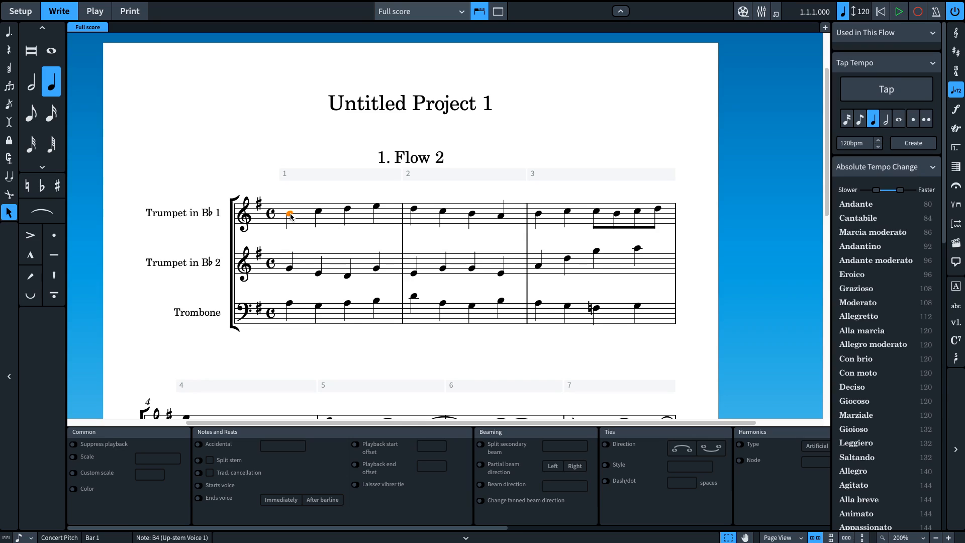
pyautogui.hotkey('shift', 't')
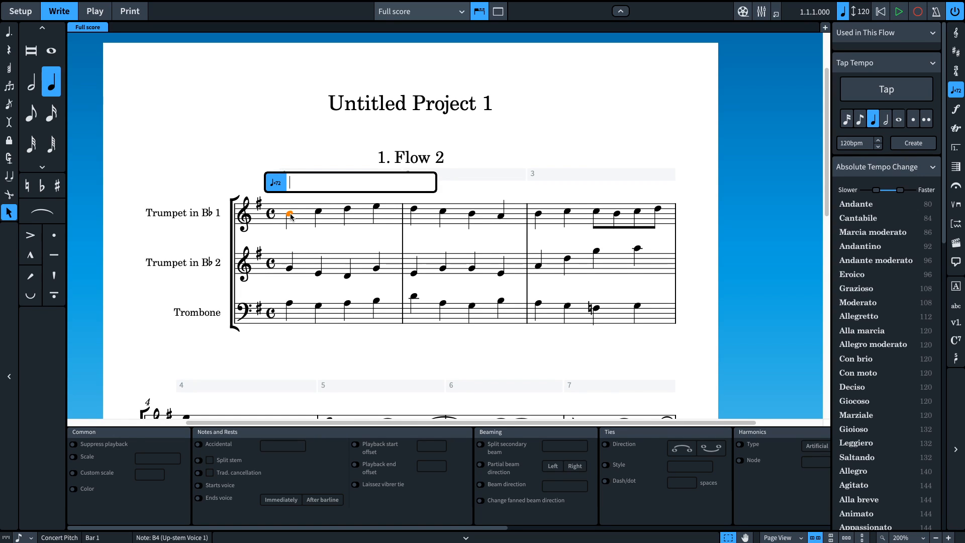
pyautogui.write('q')
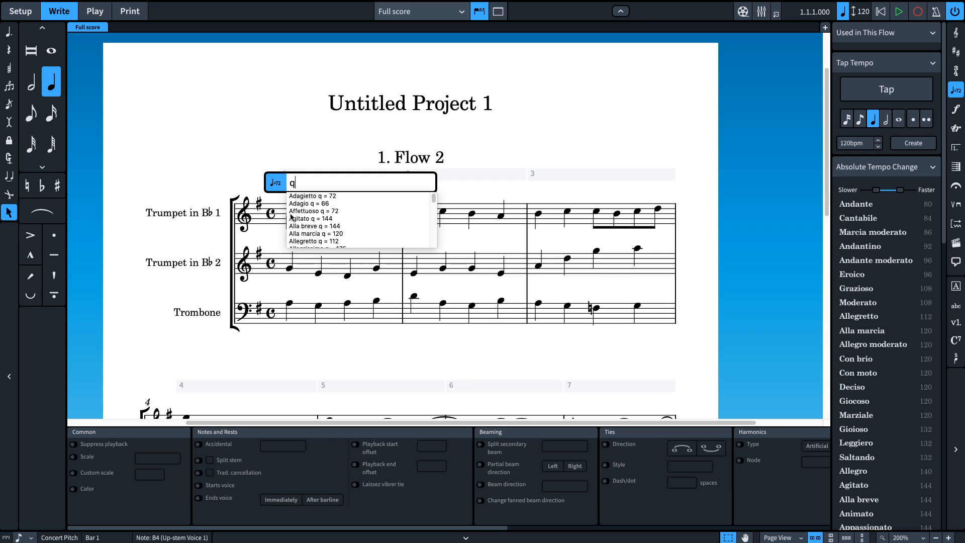
pyautogui.write('+')
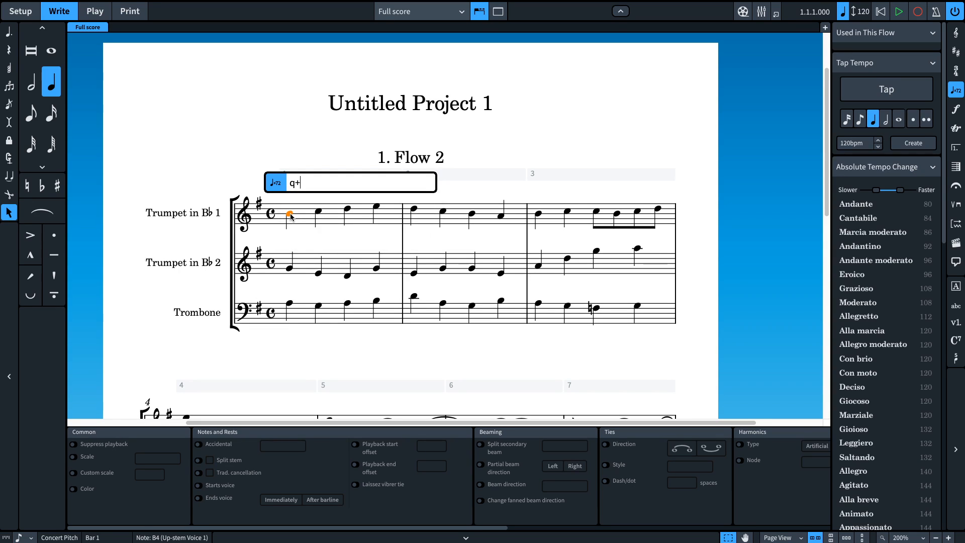
pyautogui.press('BackSpace')
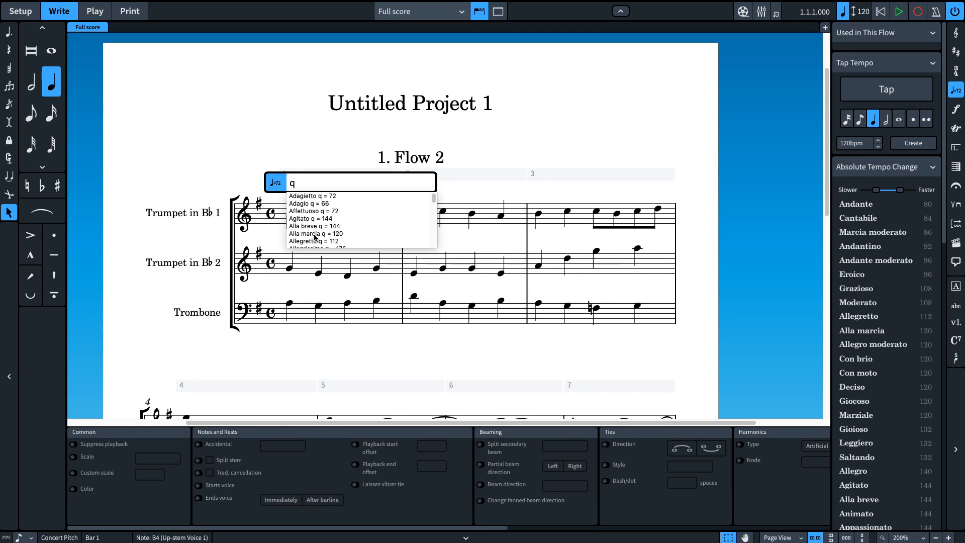
pyautogui.write('= 88')
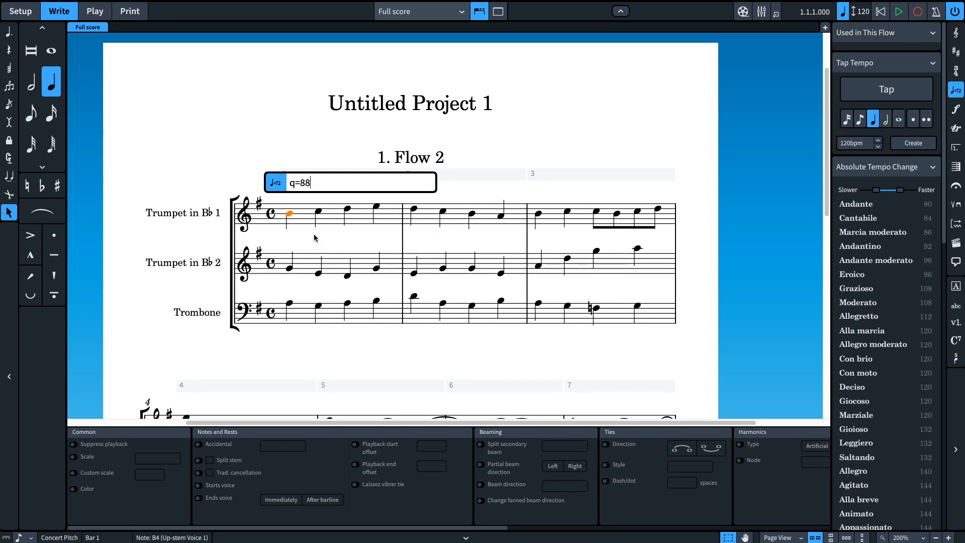
pyautogui.press('Return')
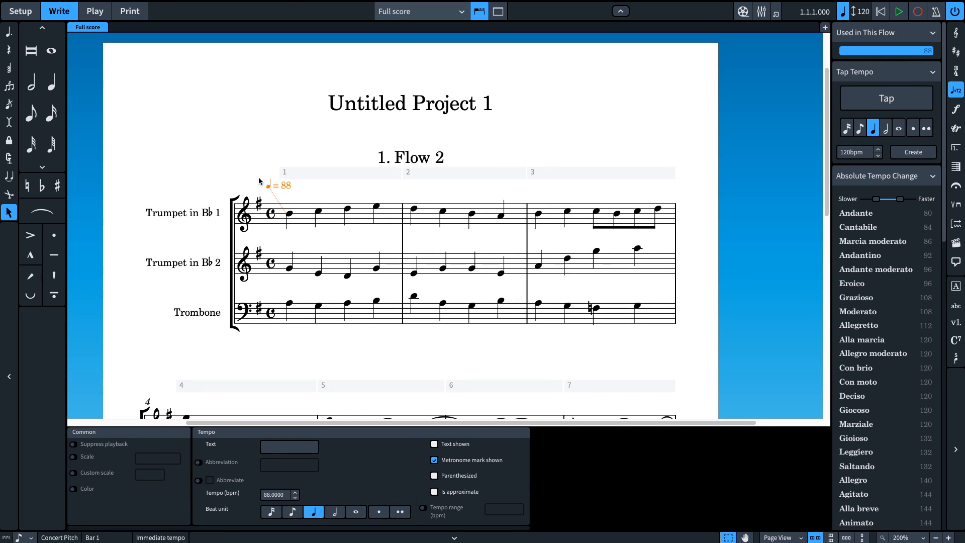
# Examine the absolute, gradual, relative and reset tempo change options
pyautogui.scroll(-6, 900, 269)
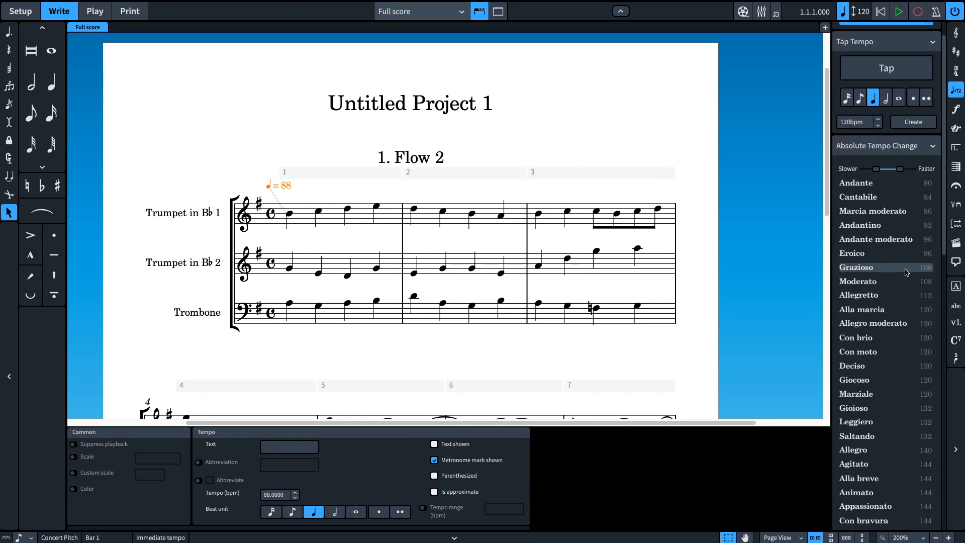
pyautogui.scroll(-6, 887, 238)
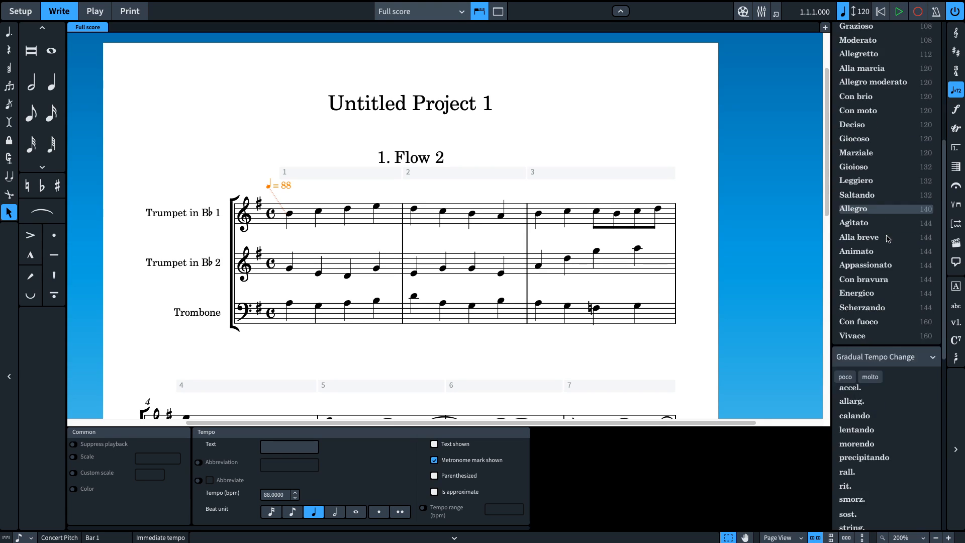
pyautogui.scroll(-5, 888, 240)
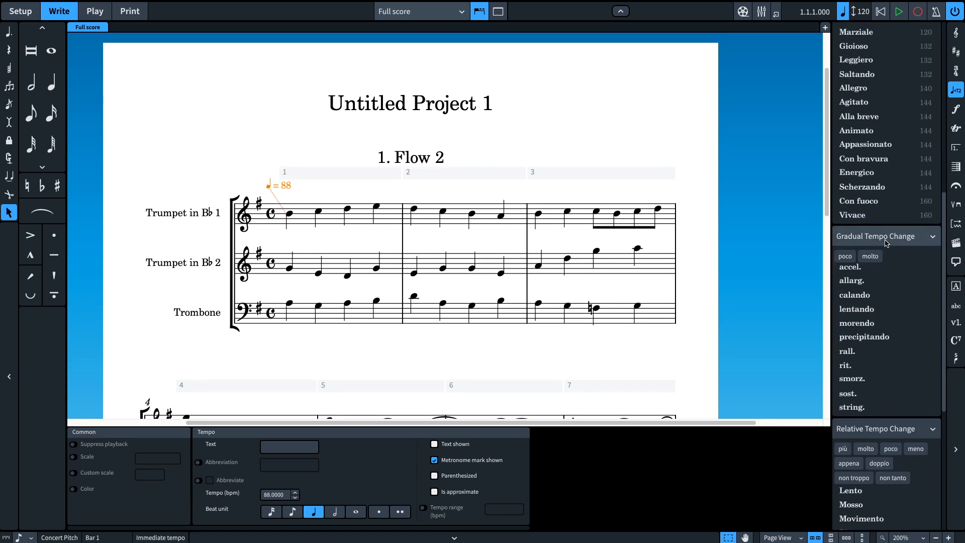
pyautogui.scroll(-5, 873, 293)
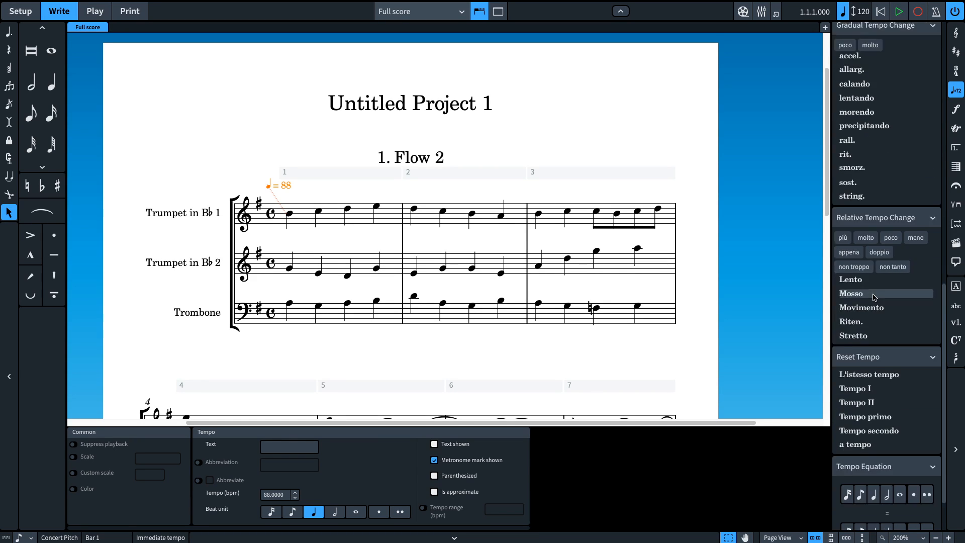
pyautogui.scroll(10, 874, 295)
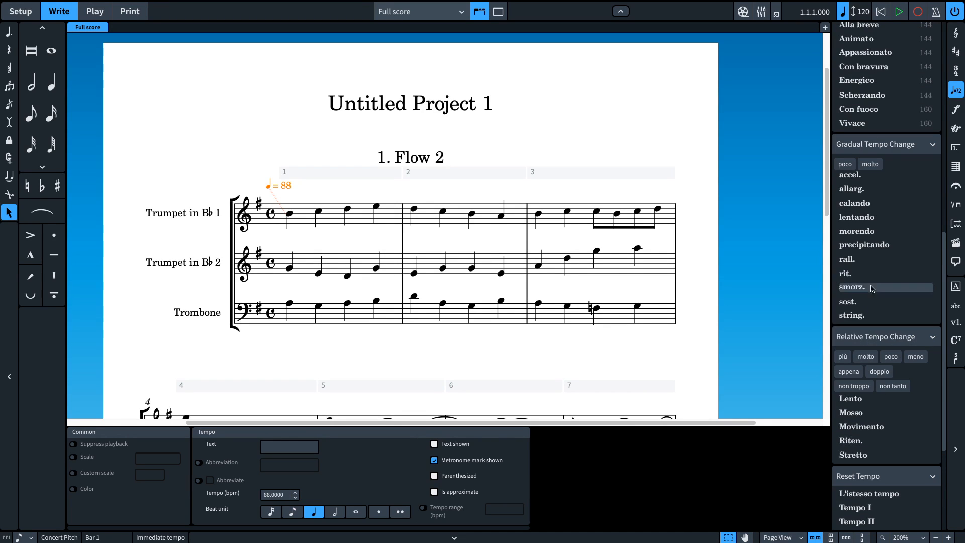
pyautogui.scroll(5, 869, 184)
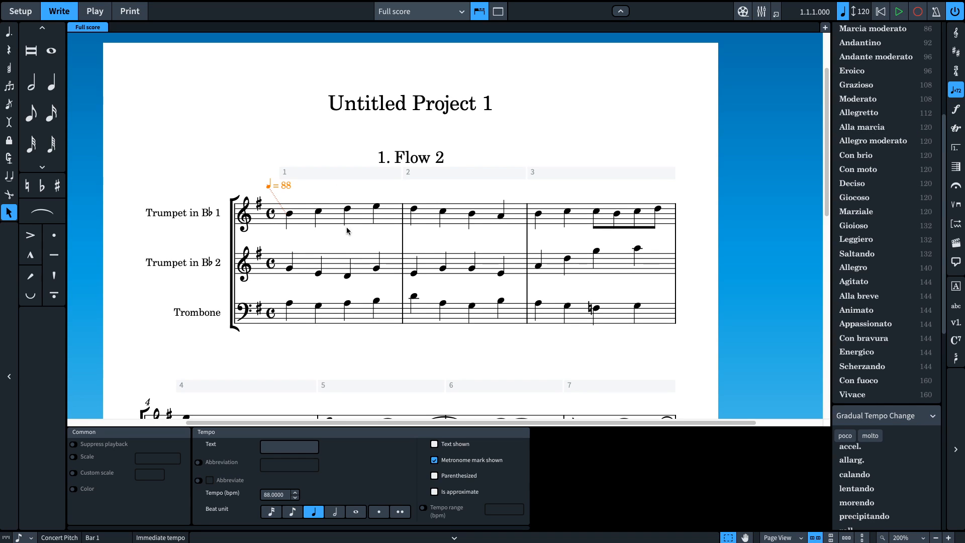
# Add a forte (f) dynamic at the third note of bar 1 in the Trumpet in B♭ 1 staff
pyautogui.click(347, 209)
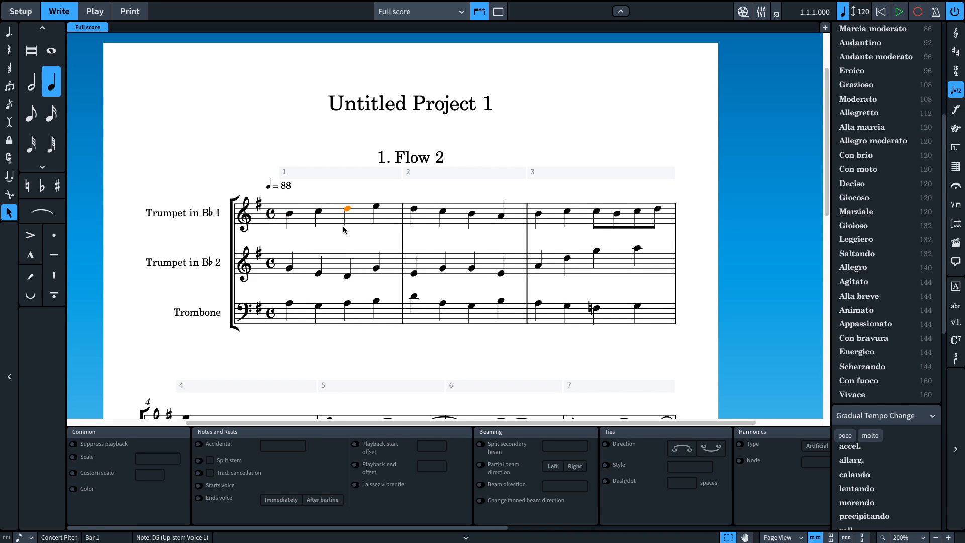
pyautogui.hotkey('shift', 'd')
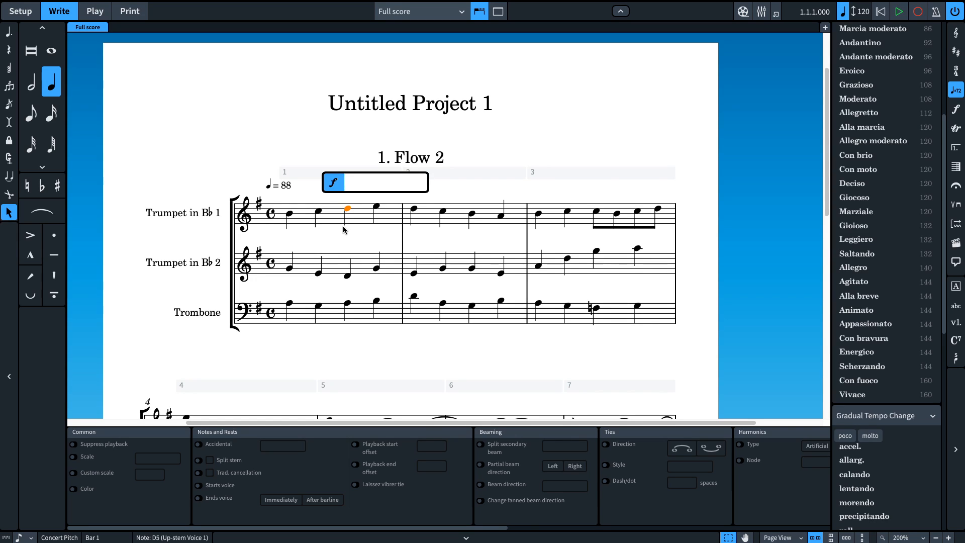
pyautogui.write('f')
pyautogui.press('Return')
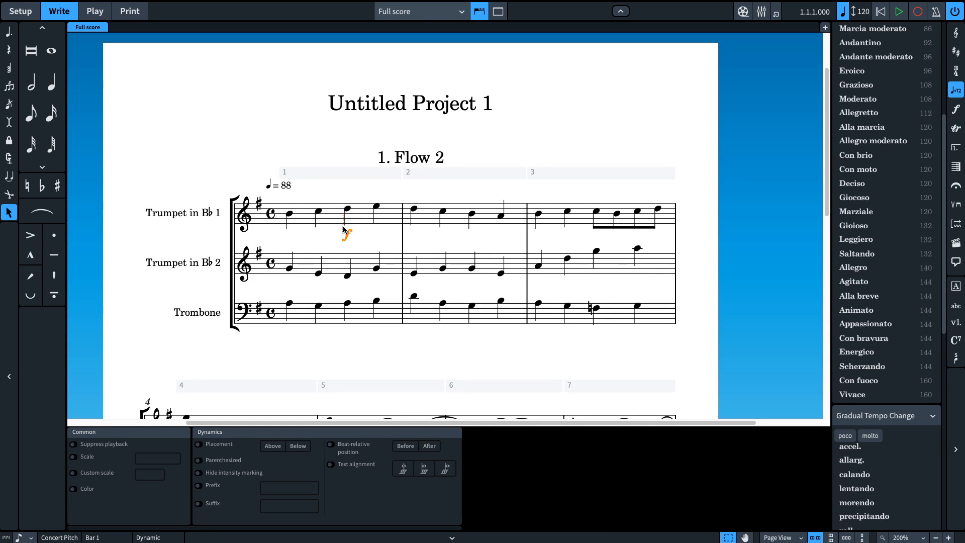
# Add diminuendo hairpins to all three staves, from the start of bar 2 through the first note of bar 3
pyautogui.moveTo(405, 338); pyautogui.dragTo(559, 201)
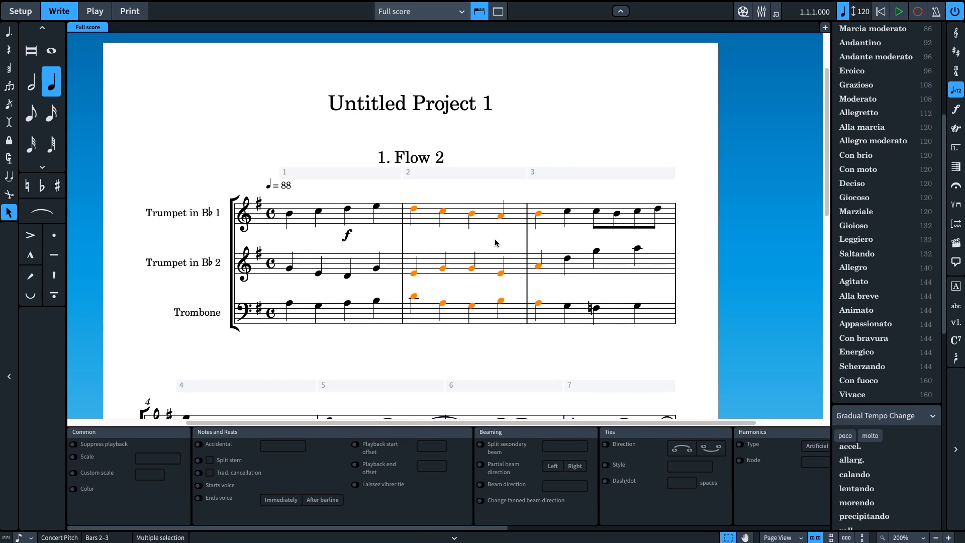
pyautogui.hotkey('shift', 'd')
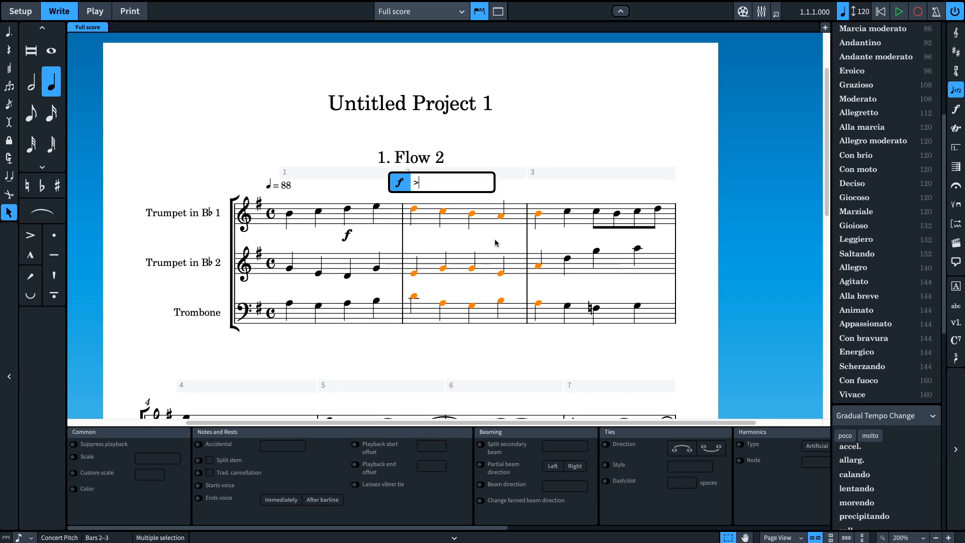
pyautogui.press('Return')
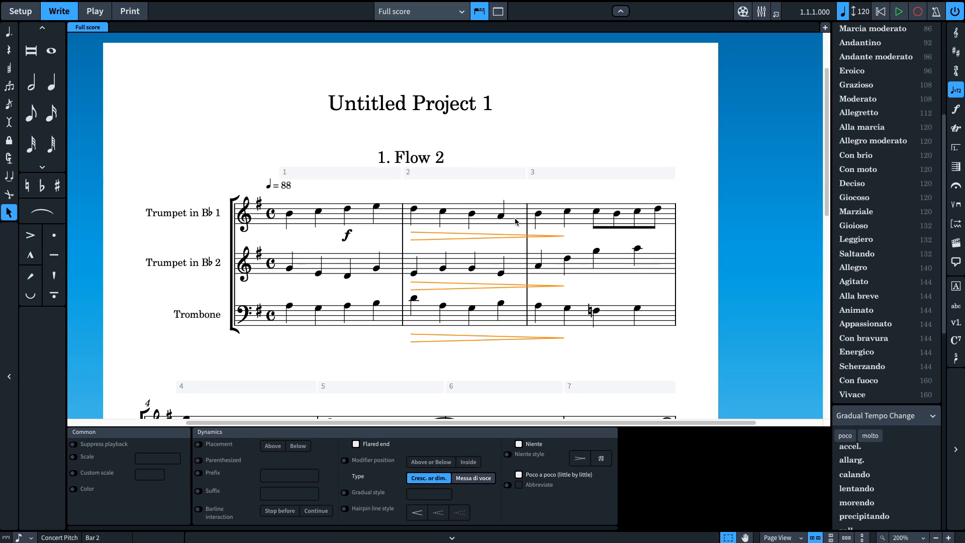
# Add staccato to the Trombone's second note in bar 1, and from bar 1's fourth note through bar 3's second note
pyautogui.click(319, 308)
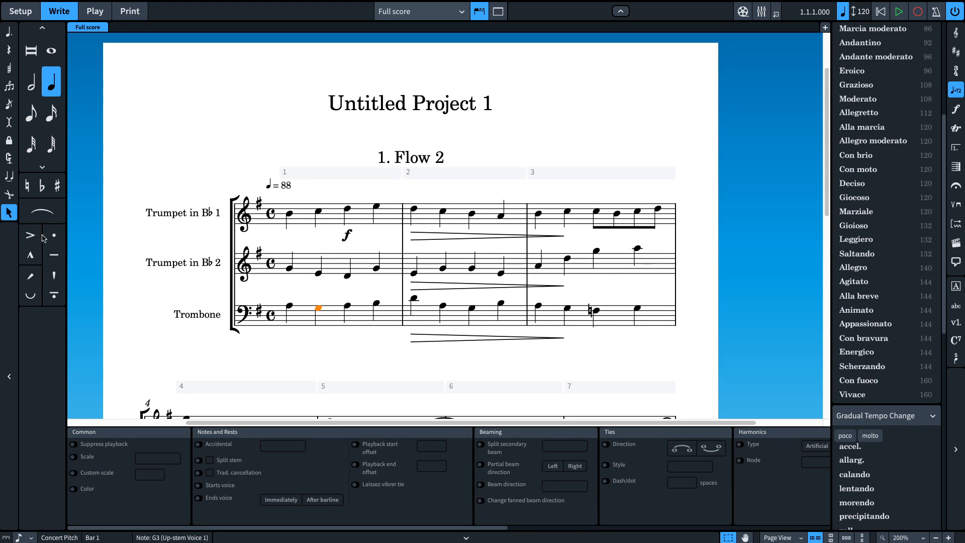
pyautogui.click(58, 239)
pyautogui.moveTo(355, 365); pyautogui.dragTo(579, 301)
pyautogui.click(54, 235)
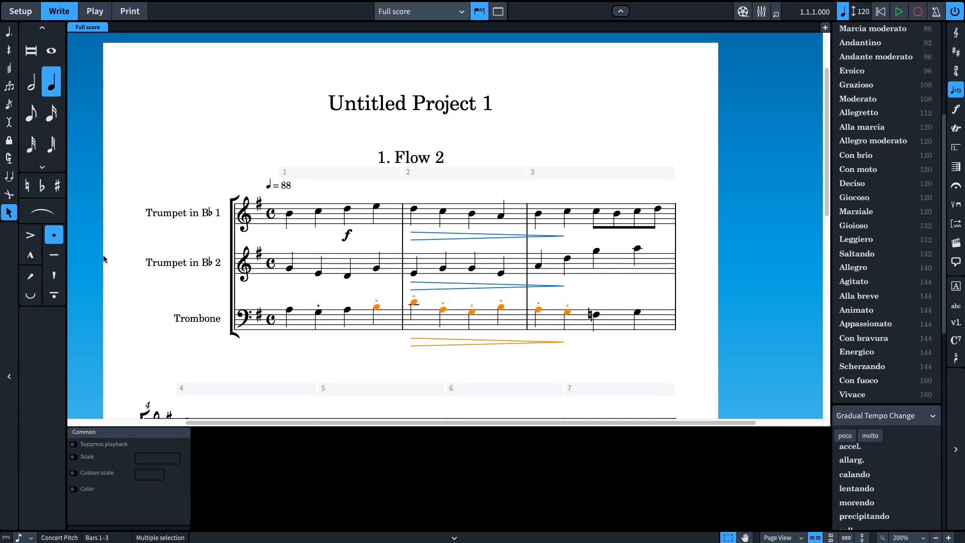
pyautogui.click(353, 329)
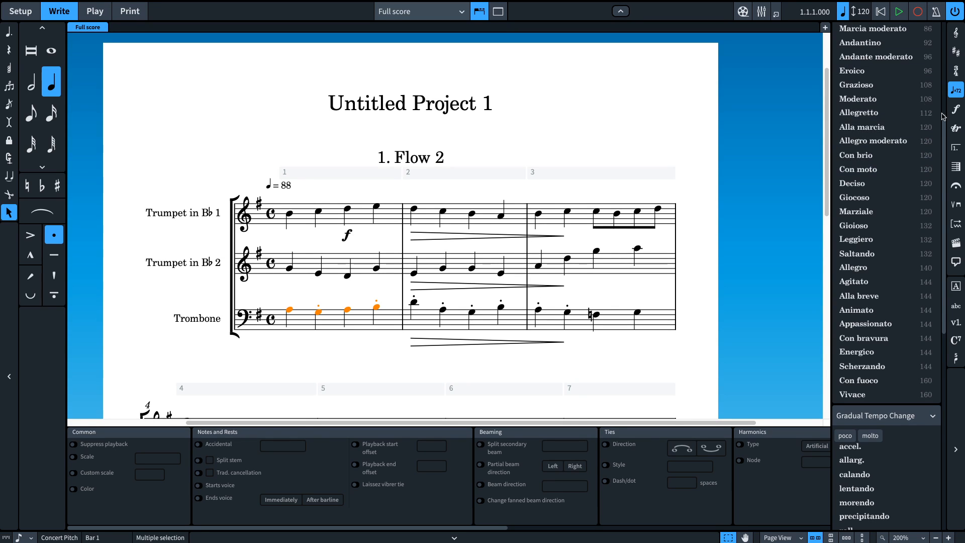
# Add a trill (tr) ornament to the fourth note of bar 1 in the Trumpet in B♭ 1 staff
pyautogui.click(960, 113)
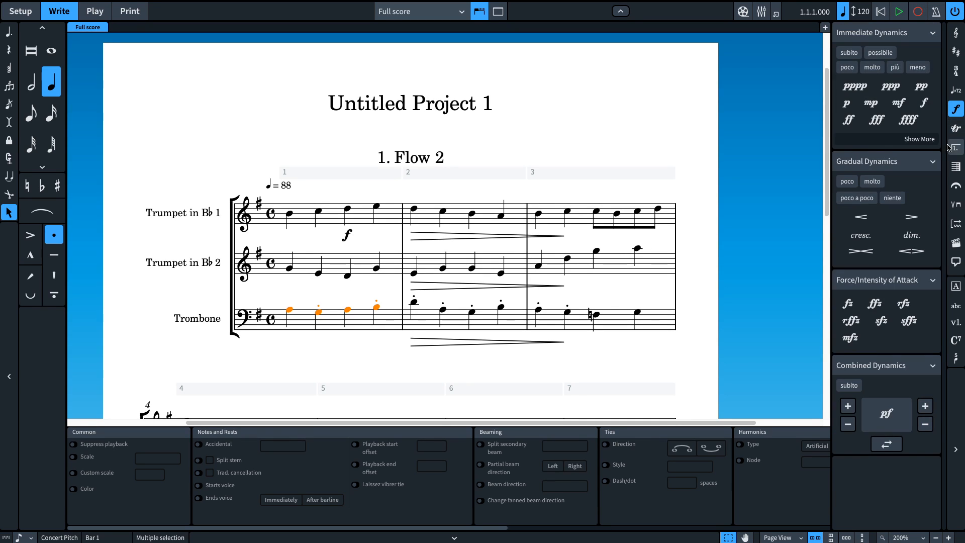
pyautogui.click(956, 128)
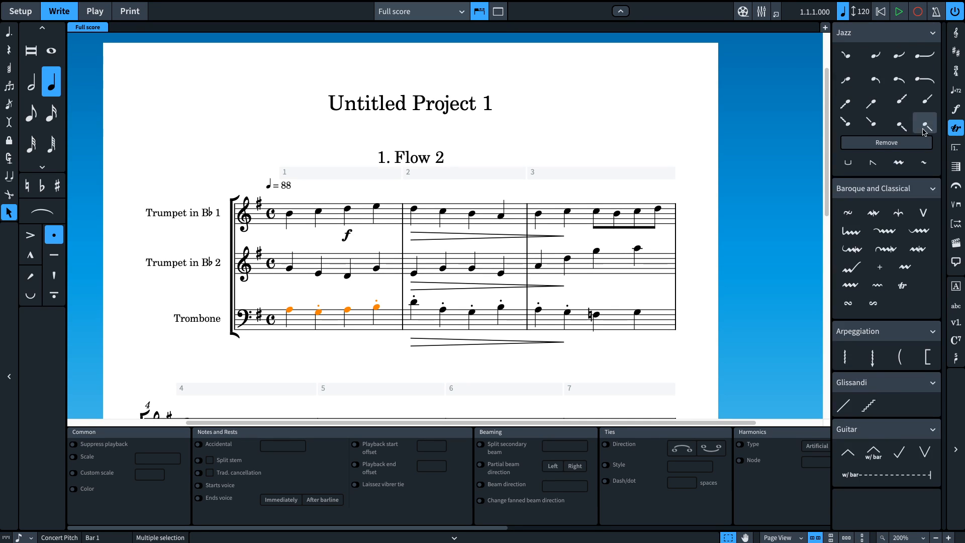
pyautogui.click(377, 207)
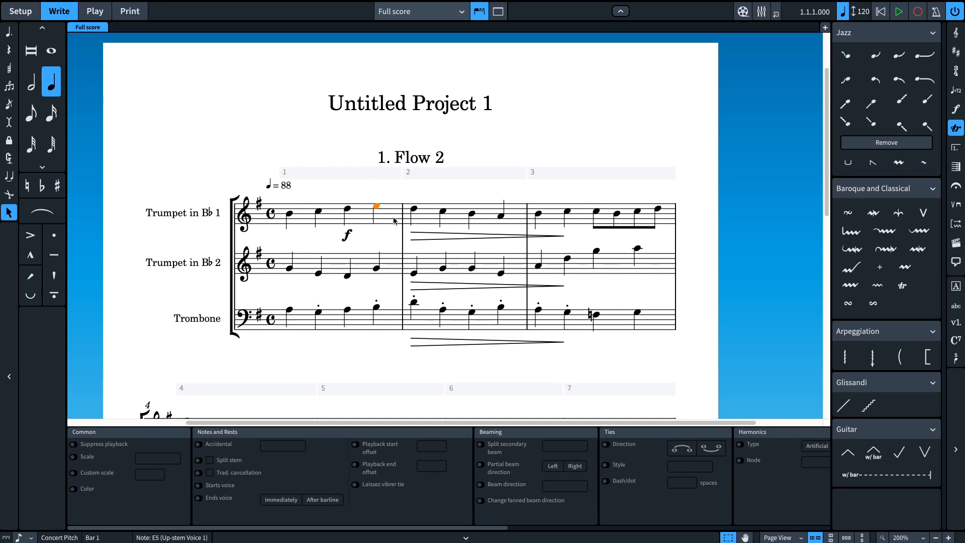
pyautogui.hotkey('shift', 'o')
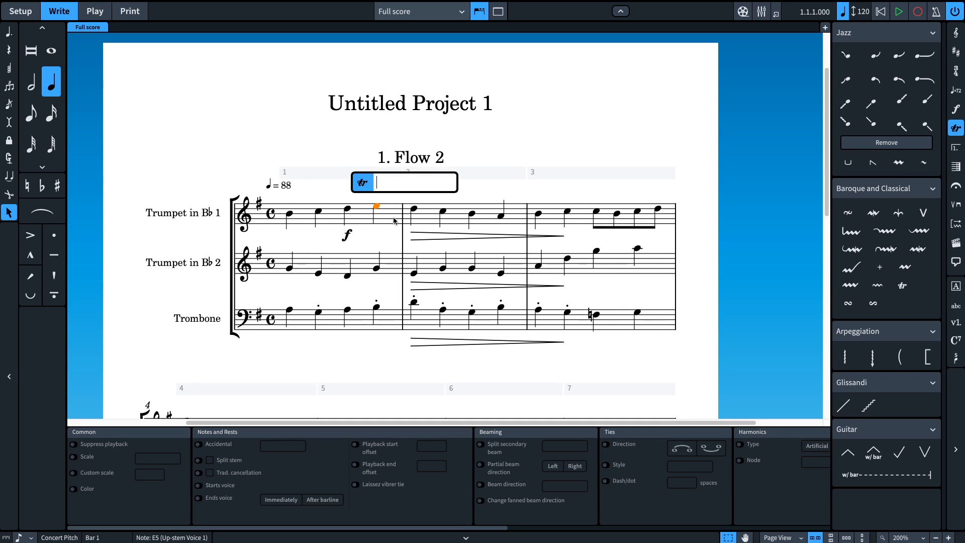
pyautogui.write('tr')
pyautogui.press('Return')
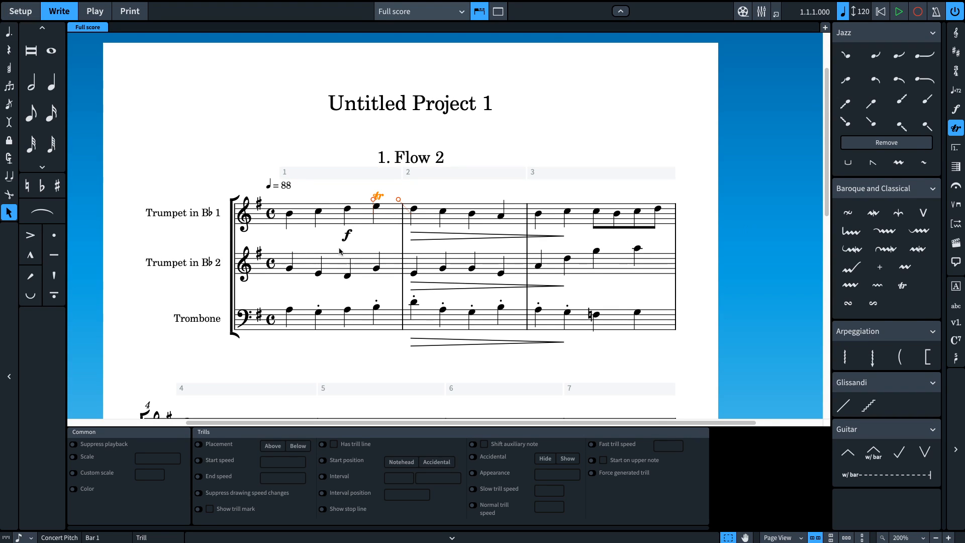
# Enter lyric line 1 for Trumpet in B♭ 1 from bar 1: iuyf yf uyf utd uytf ytf iyf yt jyf ulkn kjg kyf ujyf uyf uf
pyautogui.click(291, 216)
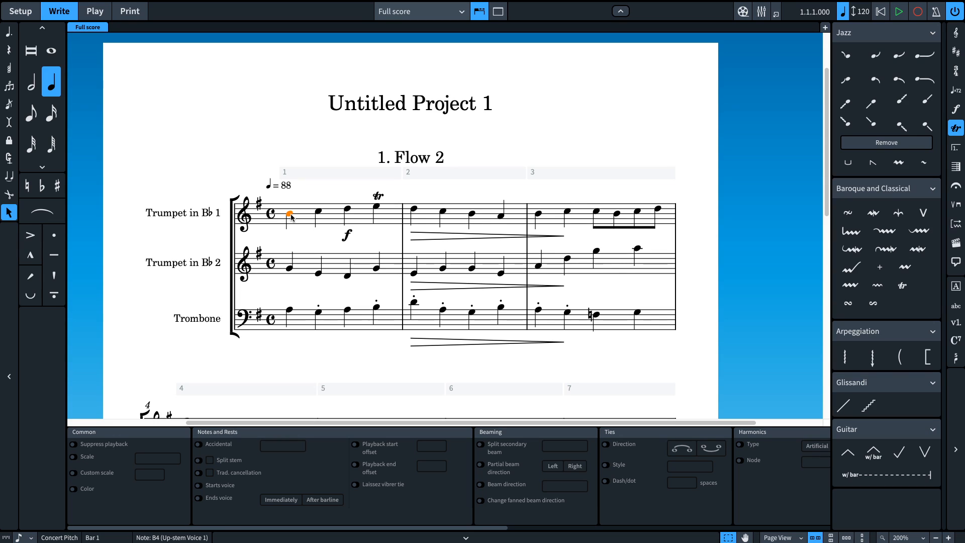
pyautogui.hotkey('shift', 'f')
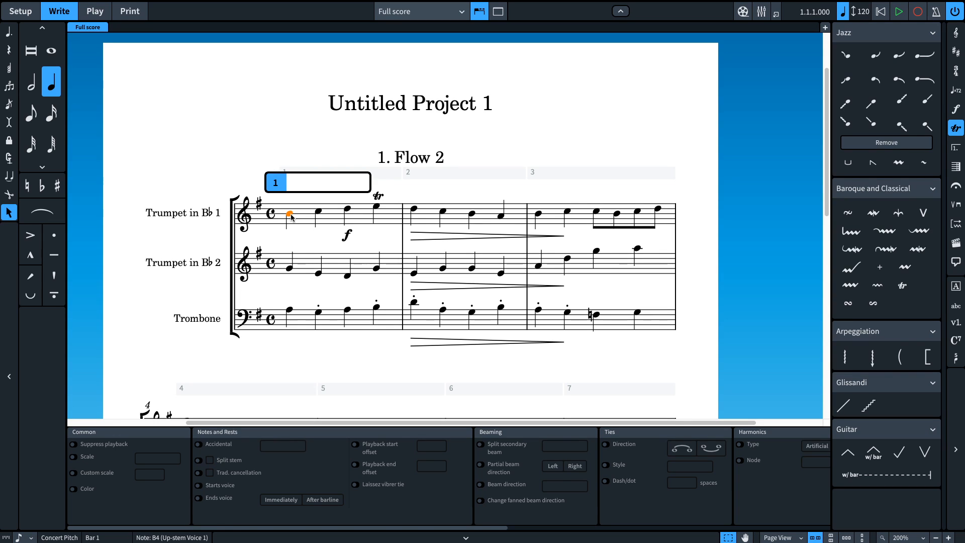
pyautogui.write('iuyf')
pyautogui.press('space')
pyautogui.write('yf')
pyautogui.press('space')
pyautogui.write('uyf')
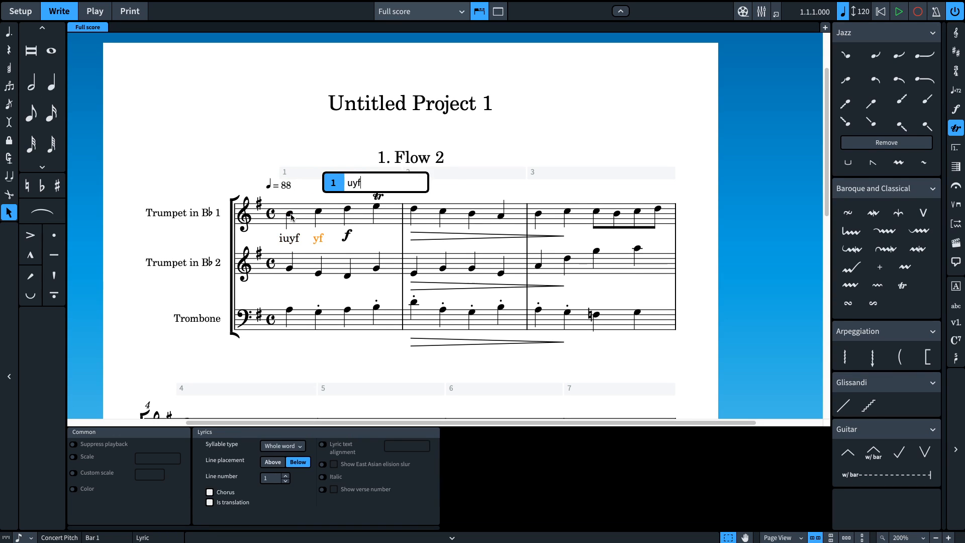
pyautogui.press('space')
pyautogui.write('utd uytf ytf iyf yt jy')
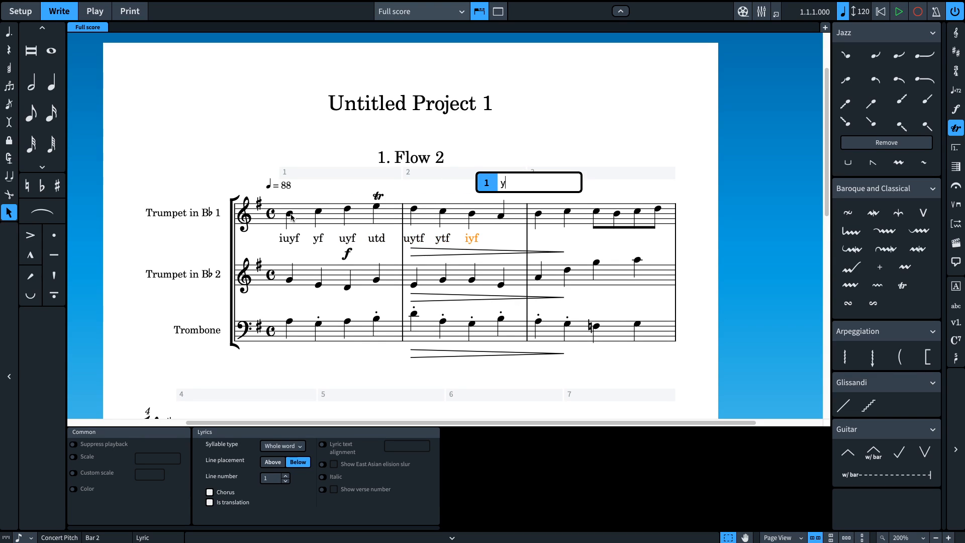
pyautogui.write('f ulkn kjg kyf ujy')
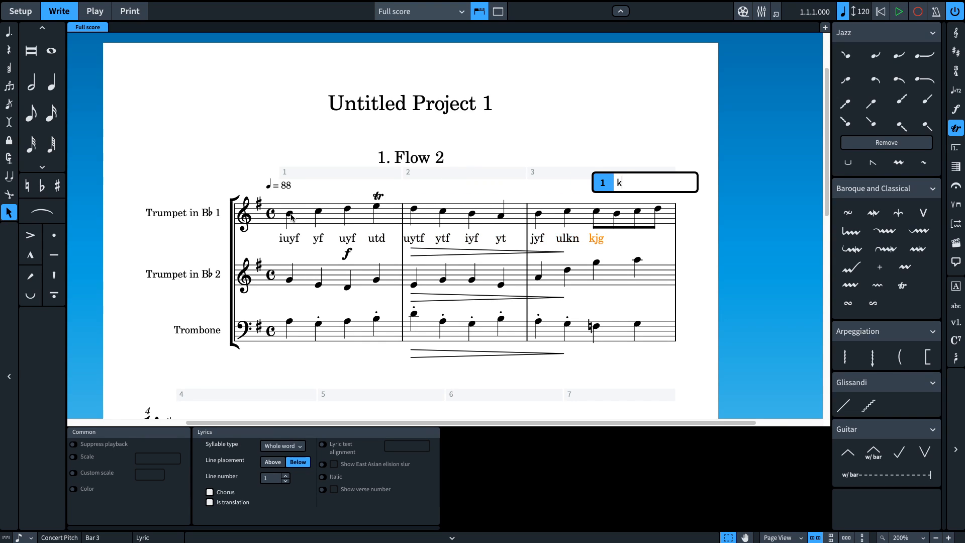
pyautogui.write('f uyf uf')
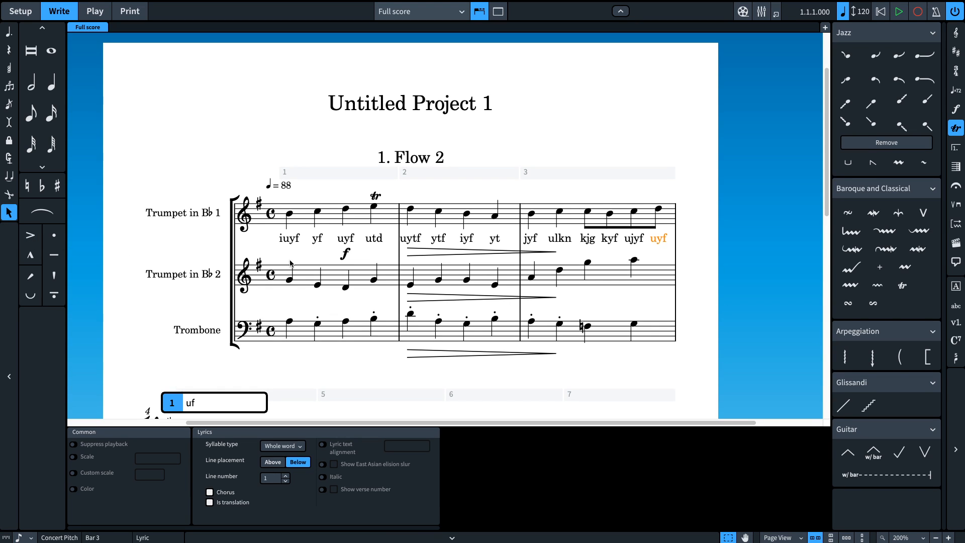
# Enter lyric line 2 for Trumpet in B♭ 1 from bar 1: yutdf yt iytf iutyf iuytf iyut iuy iuytf iuyf fuf kuyf tyr tyrd yt f
pyautogui.click(289, 213)
pyautogui.hotkey('shift', 'n')
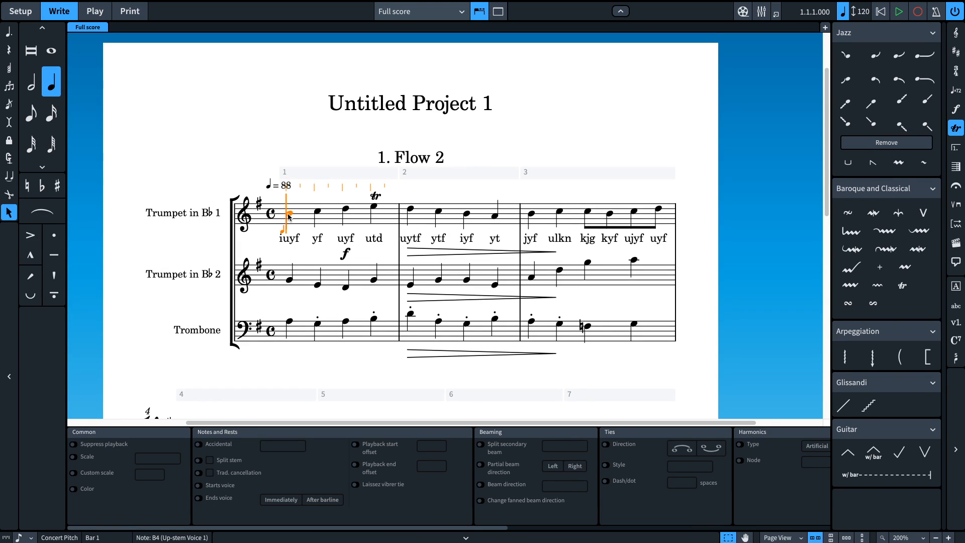
pyautogui.hotkey('shift', 'l')
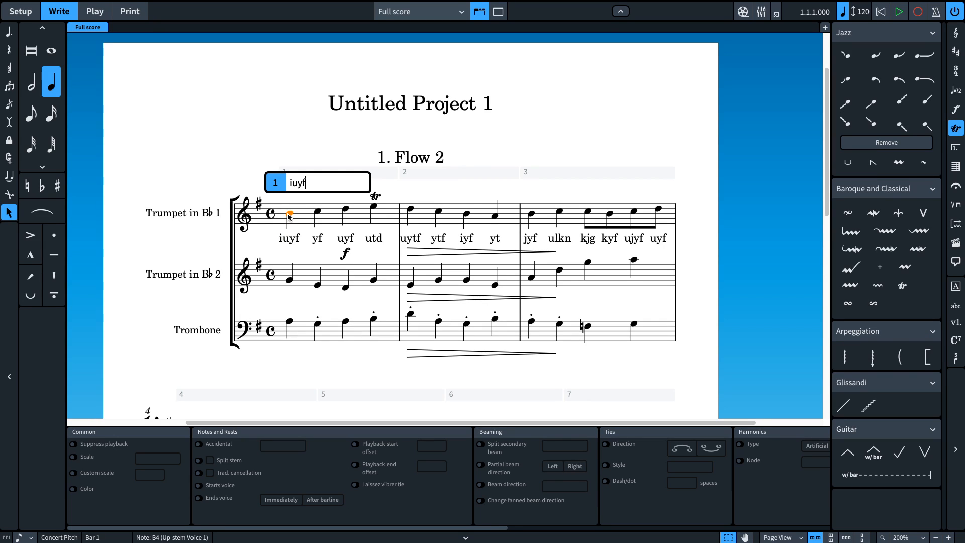
pyautogui.press('Down')
pyautogui.write('yutdf yt iytf iutyf iyut')
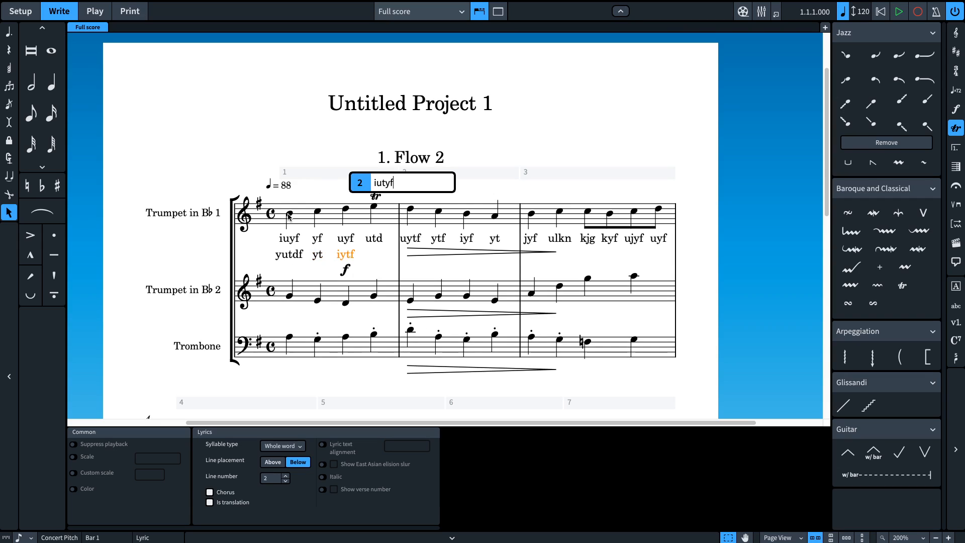
pyautogui.write(' iuy iuytf iuyf fu')
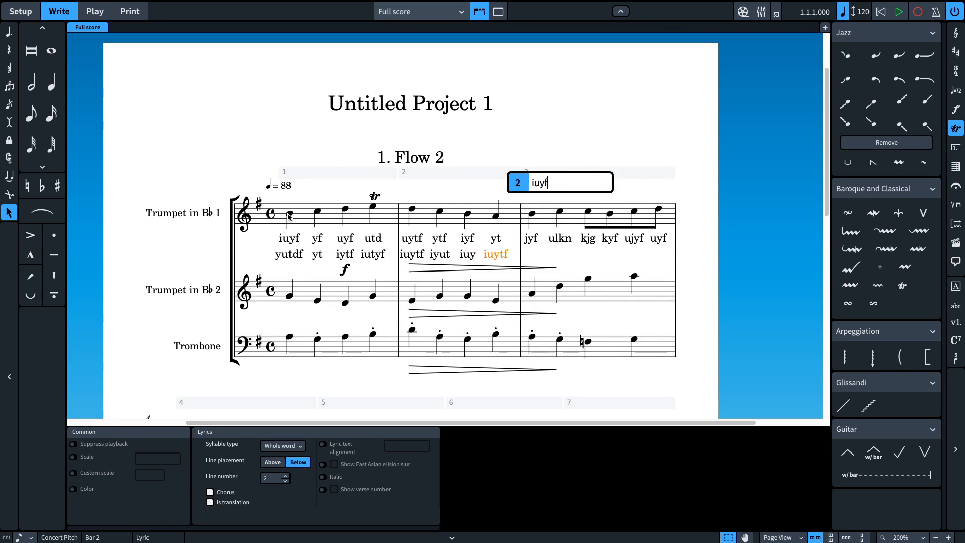
pyautogui.write('f kuyf')
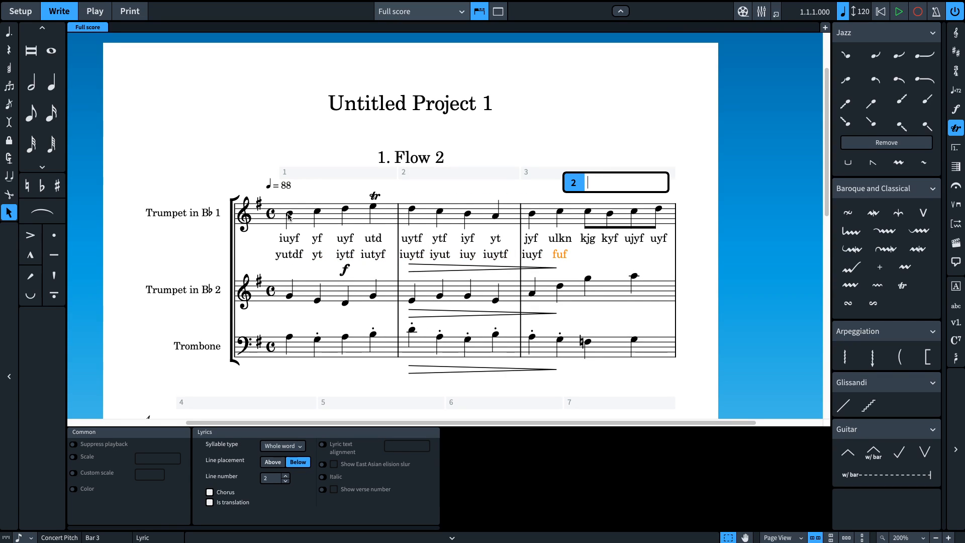
pyautogui.write('   tyr tyrd yt f')
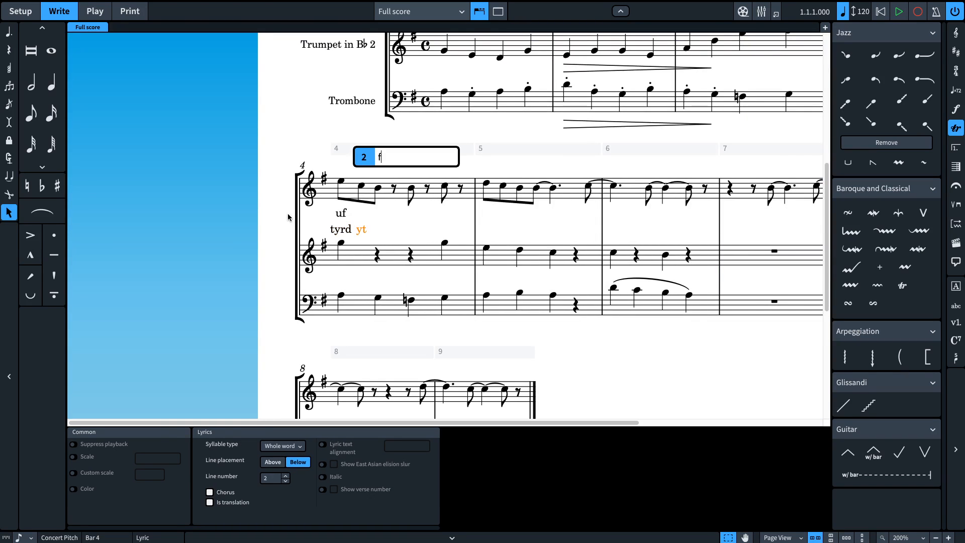
# Add rehearsal marks at the first notes of bar 1 and bar 3 in the Trumpet in B♭ 1 staff
pyautogui.scroll(3, 623, 76)
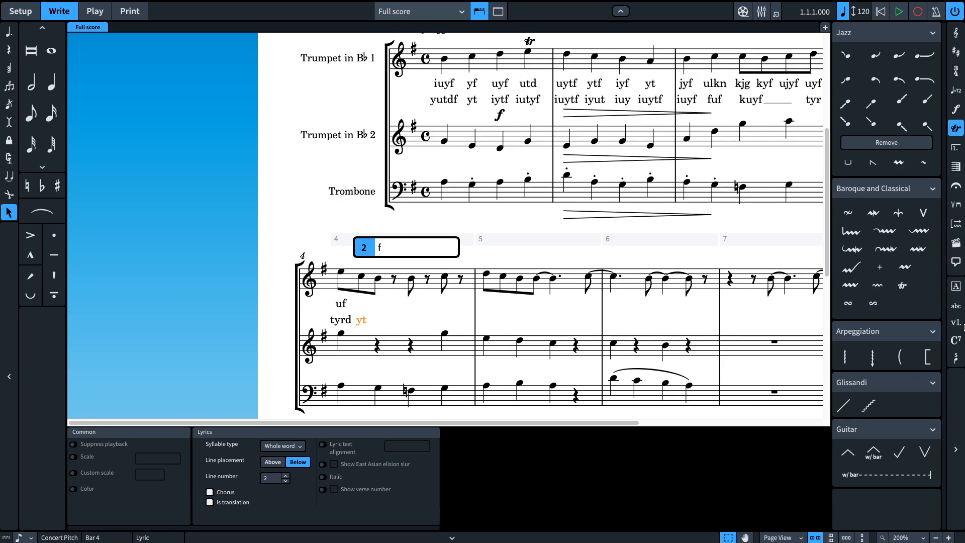
pyautogui.scroll(-2, 545, 219)
pyautogui.scroll(2, 545, 219)
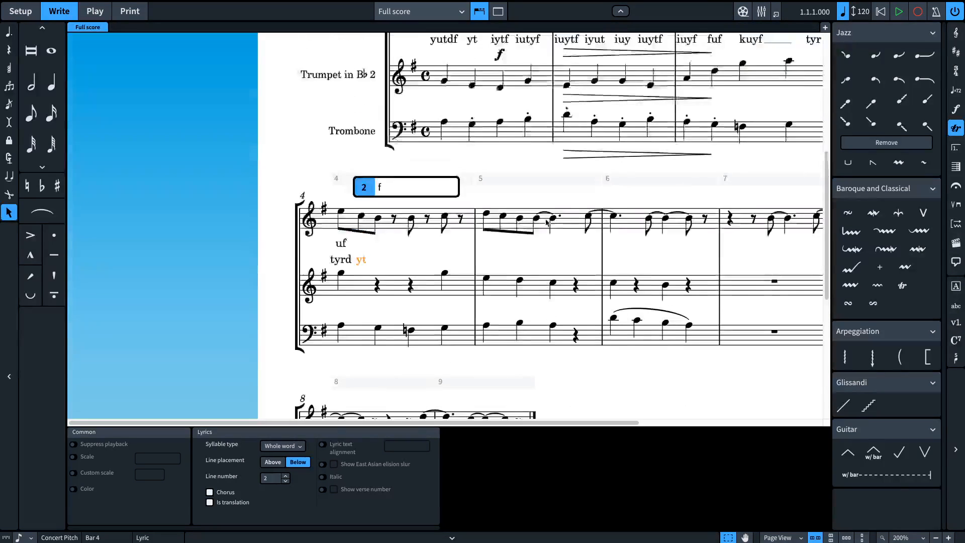
pyautogui.click(444, 90)
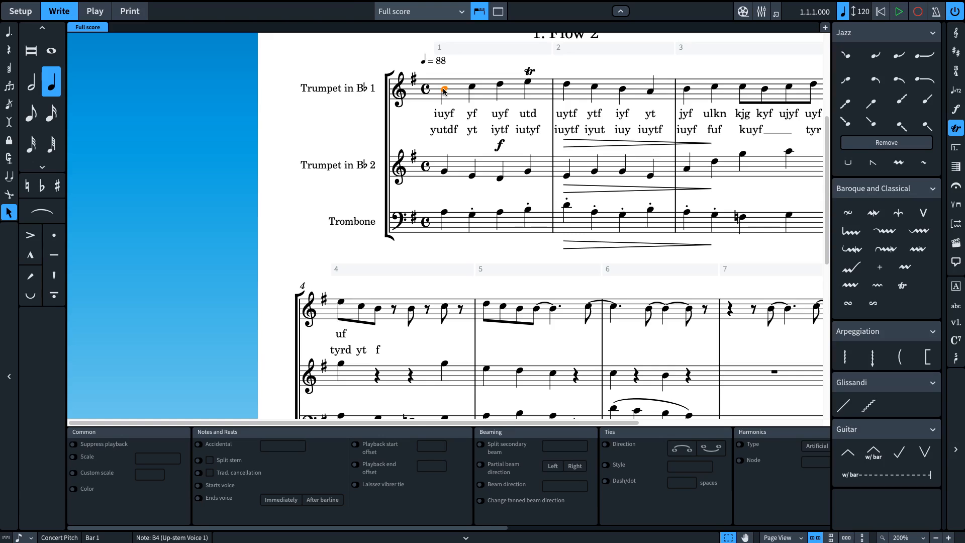
pyautogui.hotkey('shift', 'a')
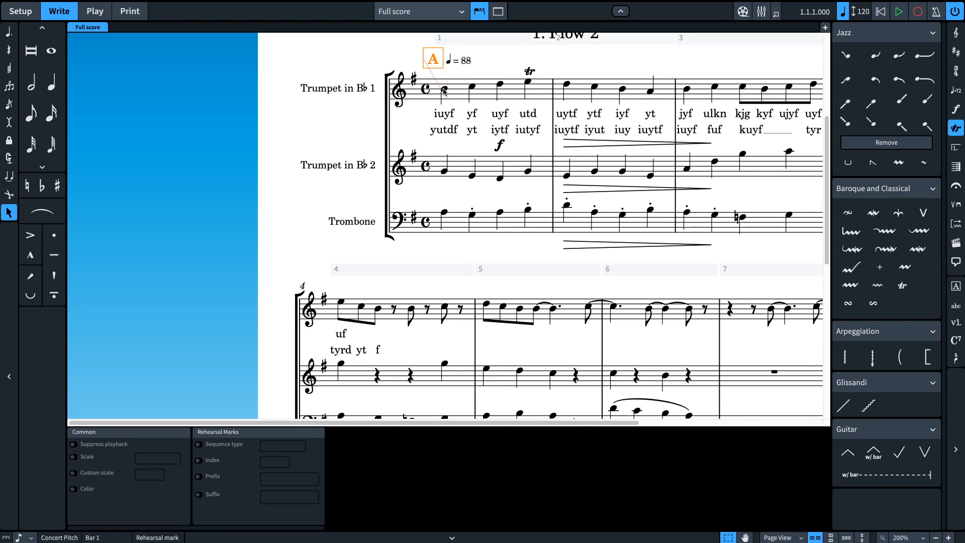
pyautogui.click(460, 148)
pyautogui.click(688, 90)
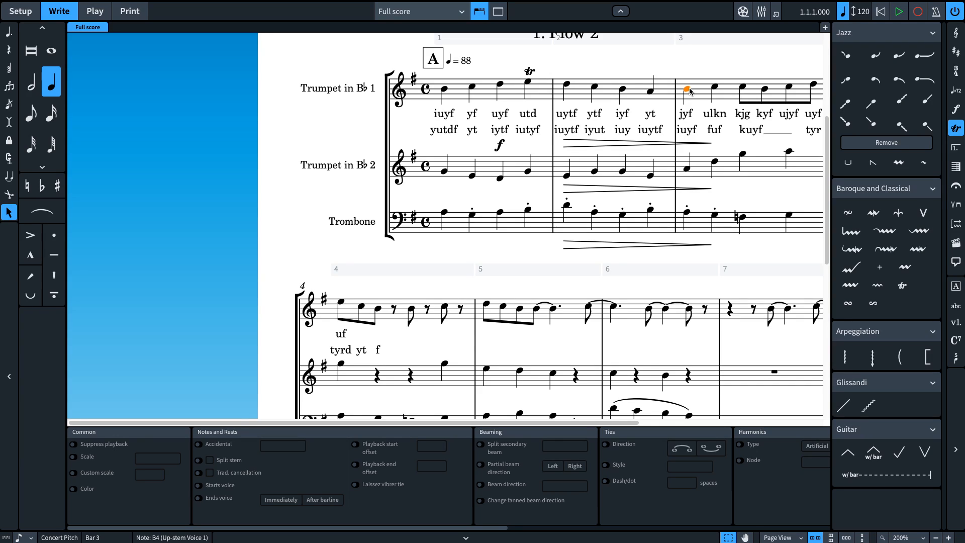
pyautogui.hotkey('shift', 'a')
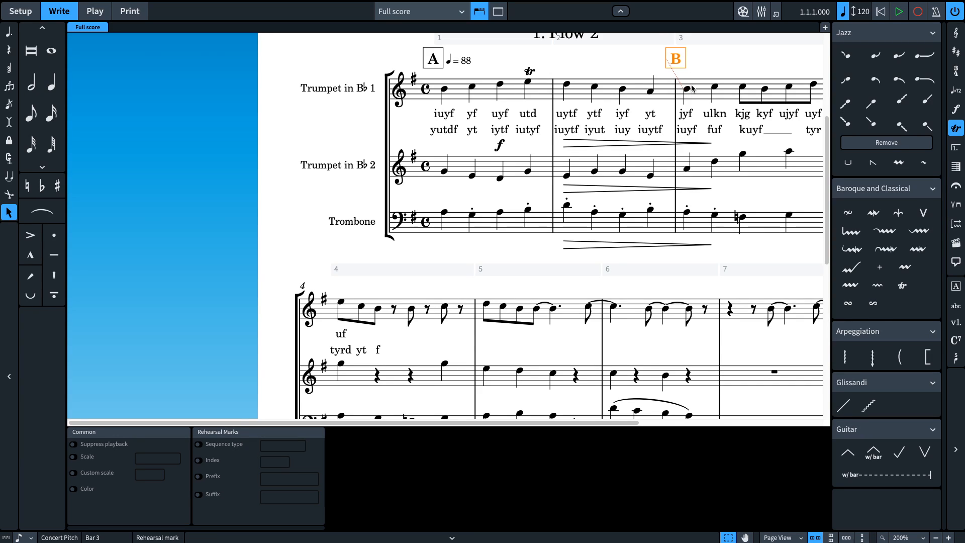
# Set the sequence type of the rehearsal mark at bar 1 to Numbers
pyautogui.click(430, 61)
pyautogui.hotkey('shift', 'n')
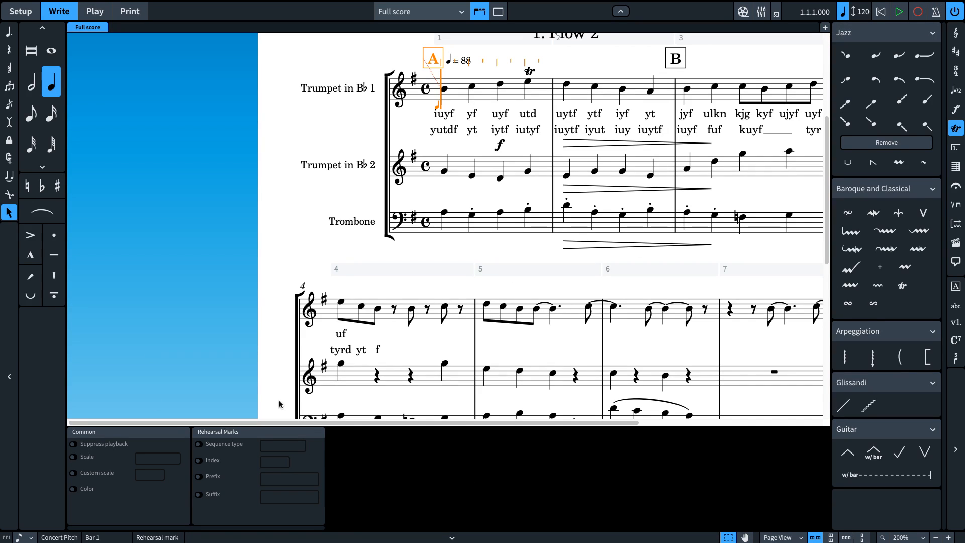
pyautogui.click(199, 445)
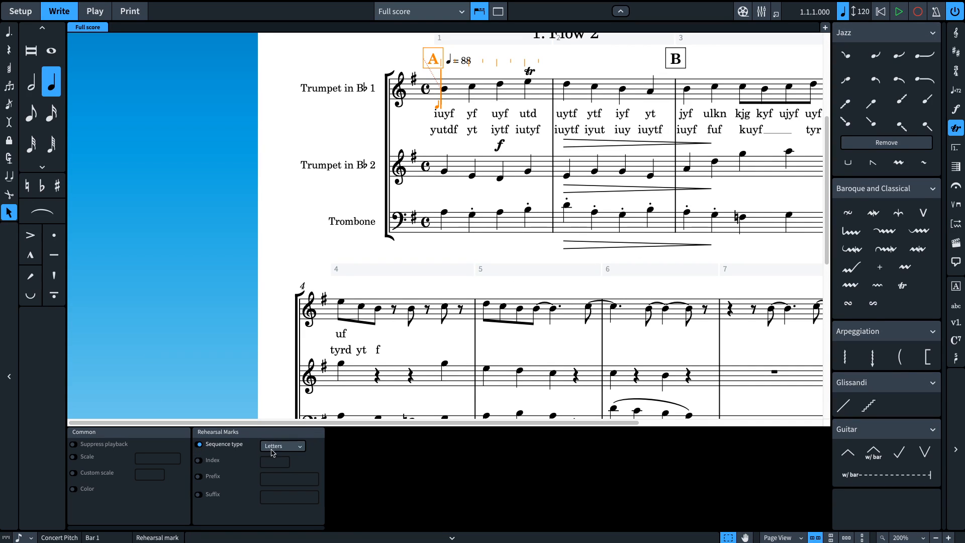
pyautogui.click(297, 446)
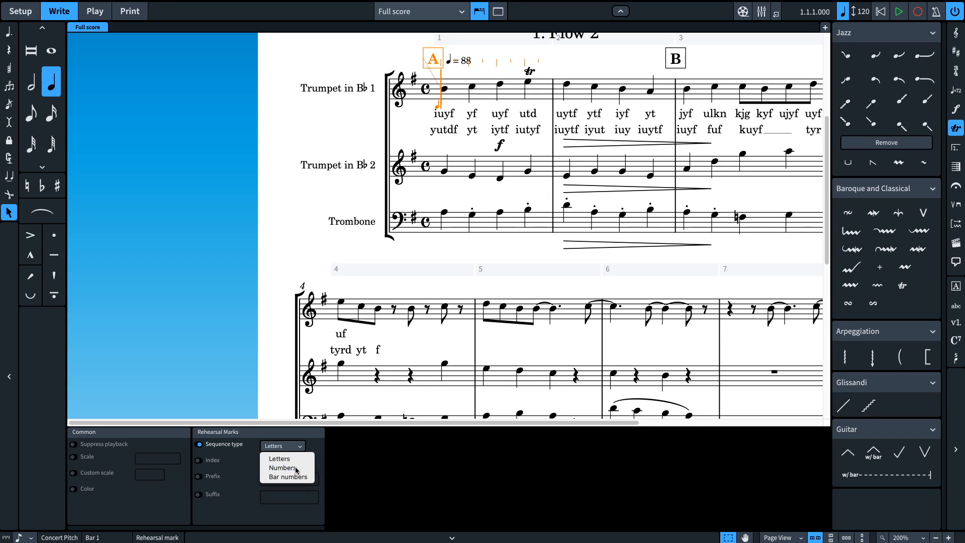
pyautogui.click(297, 468)
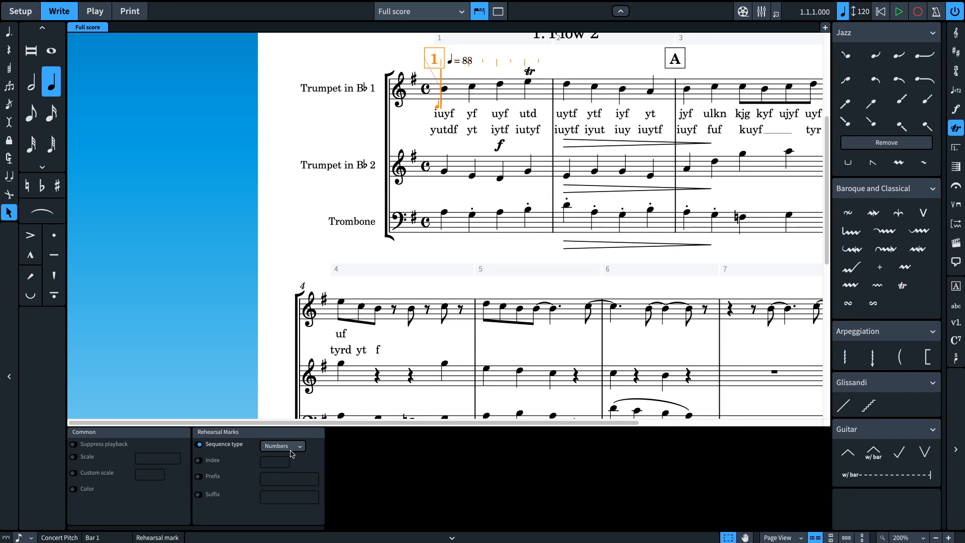
# Set the sequence type of the rehearsal mark at bar 3 to Bar numbers
pyautogui.click(684, 59)
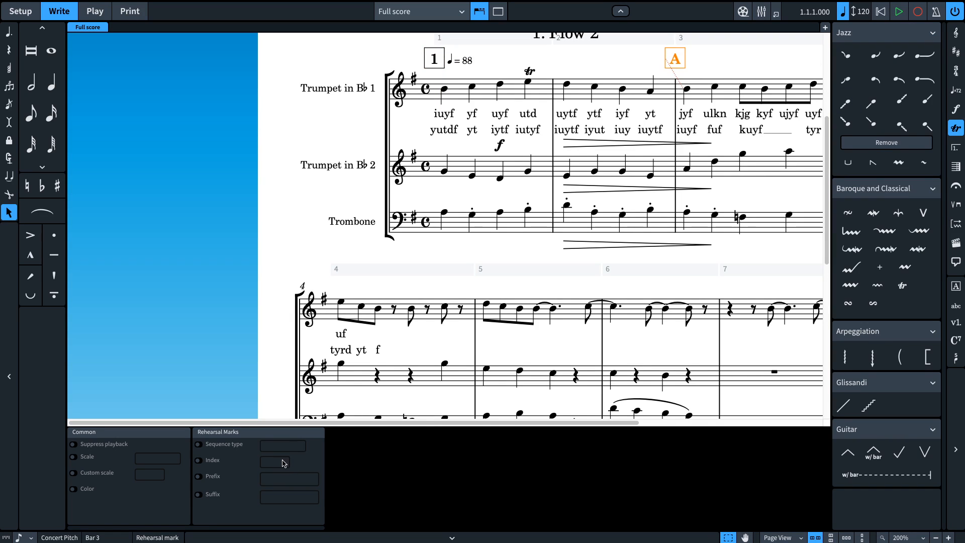
pyautogui.click(209, 445)
pyautogui.click(283, 446)
pyautogui.click(285, 476)
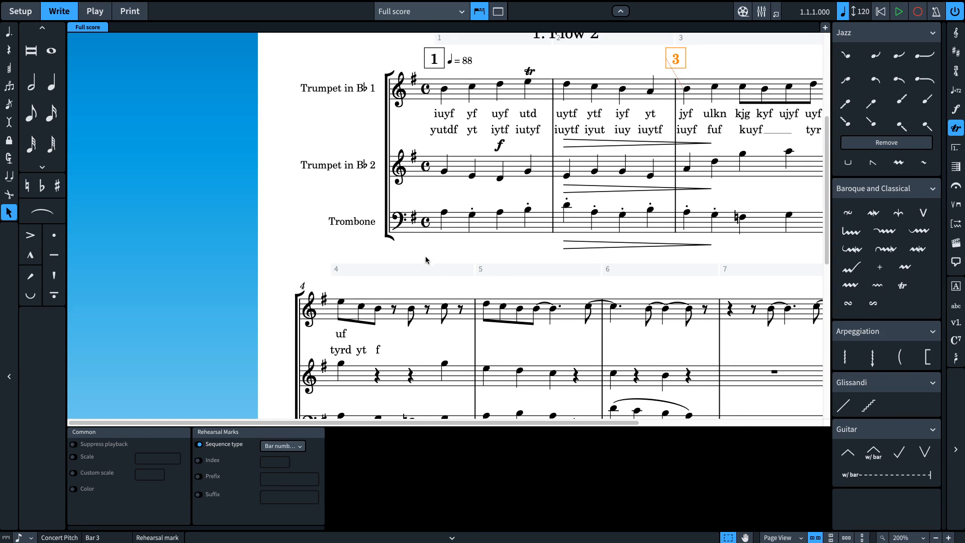
# Add a rehearsal mark at the start of bar 5 and set its sequence type to Bar numbers
pyautogui.click(487, 304)
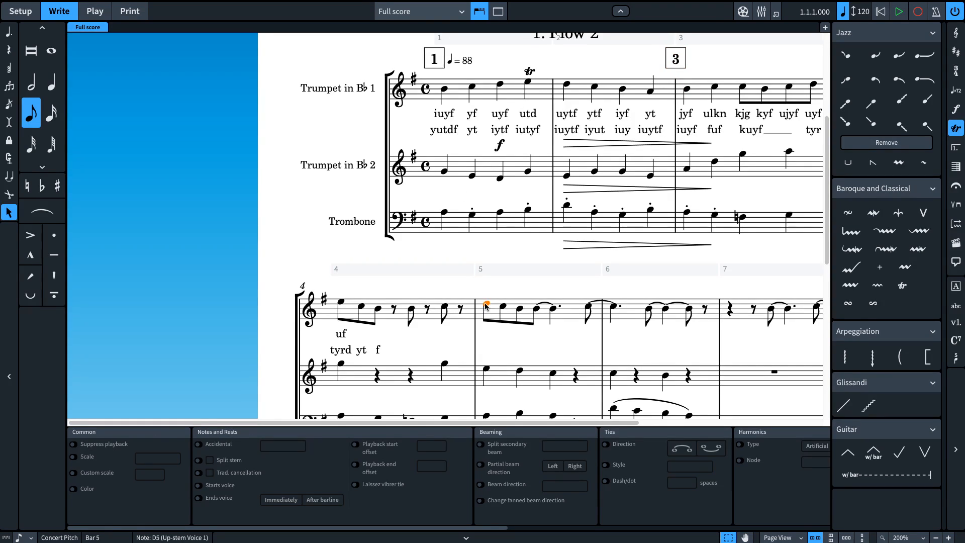
pyautogui.hotkey('shift', 'a')
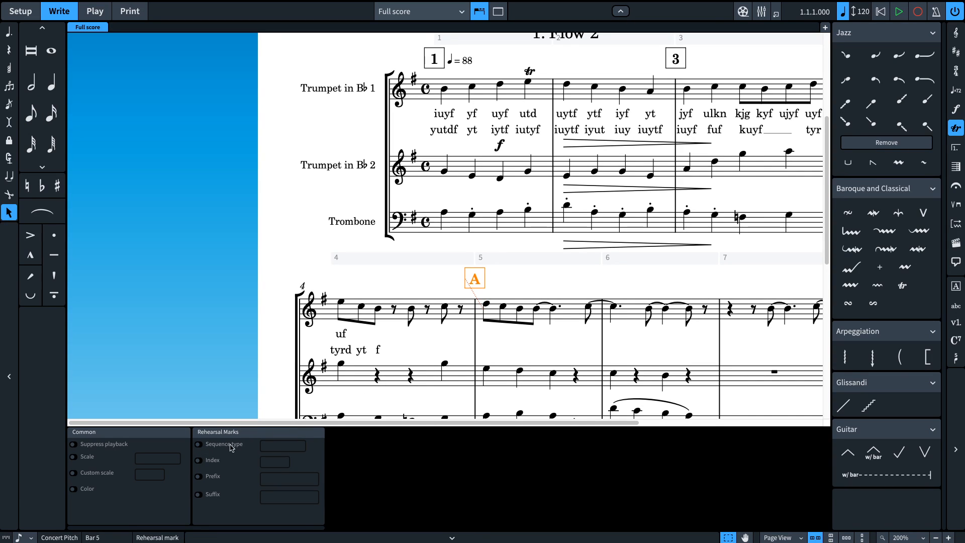
pyautogui.click(199, 444)
pyautogui.click(283, 446)
pyautogui.click(299, 477)
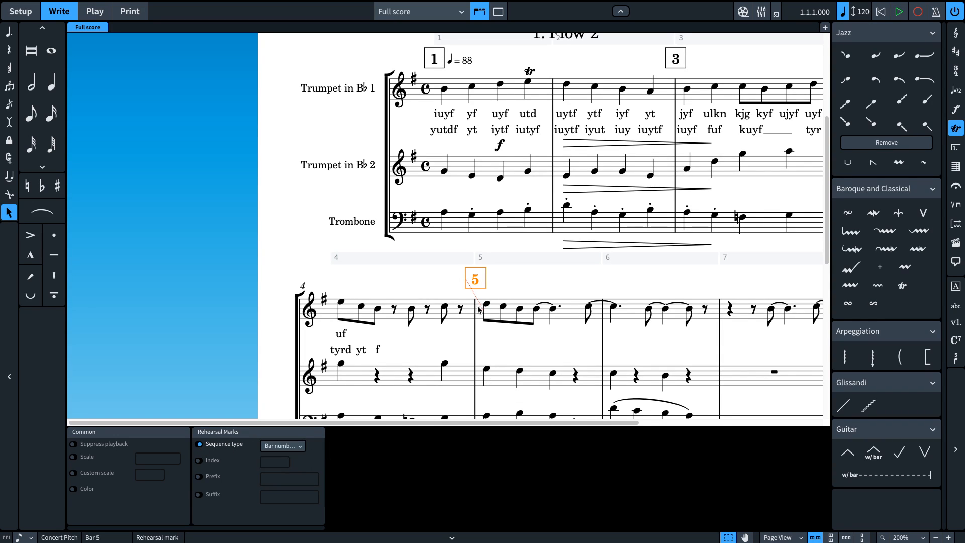
# Try the slur directions on the Trombone slur in bar 6, ending with the S-curve that runs from below to above the notes
pyautogui.click(486, 305)
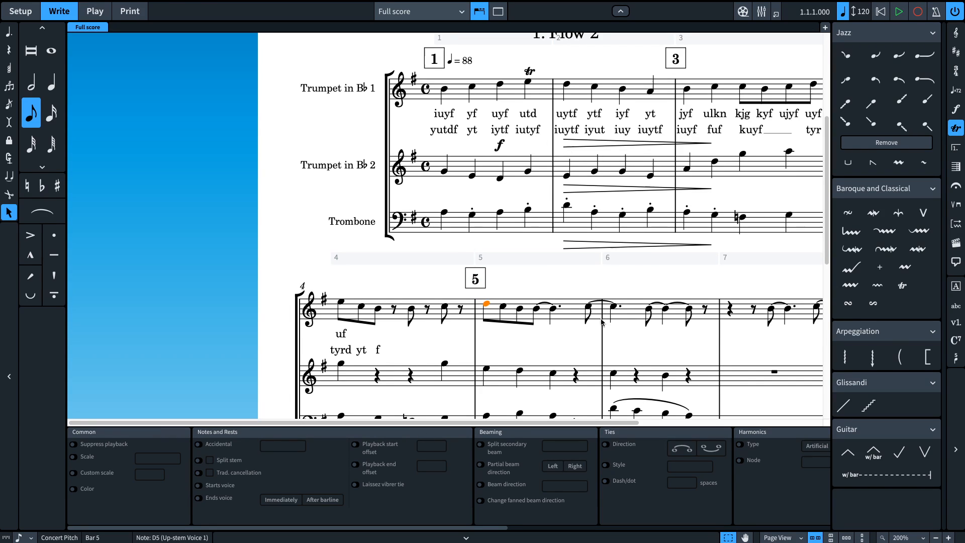
pyautogui.click(642, 400)
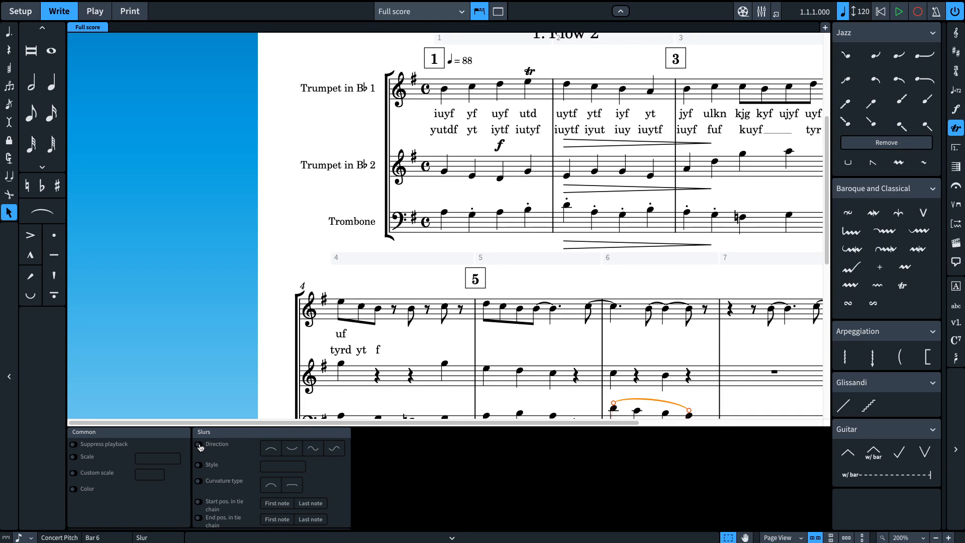
pyautogui.click(293, 448)
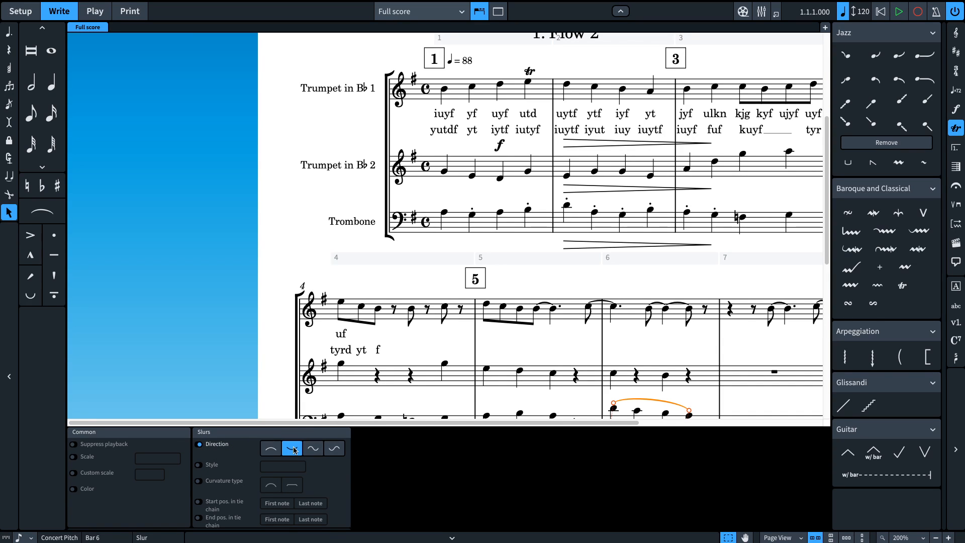
pyautogui.scroll(-3, 366, 339)
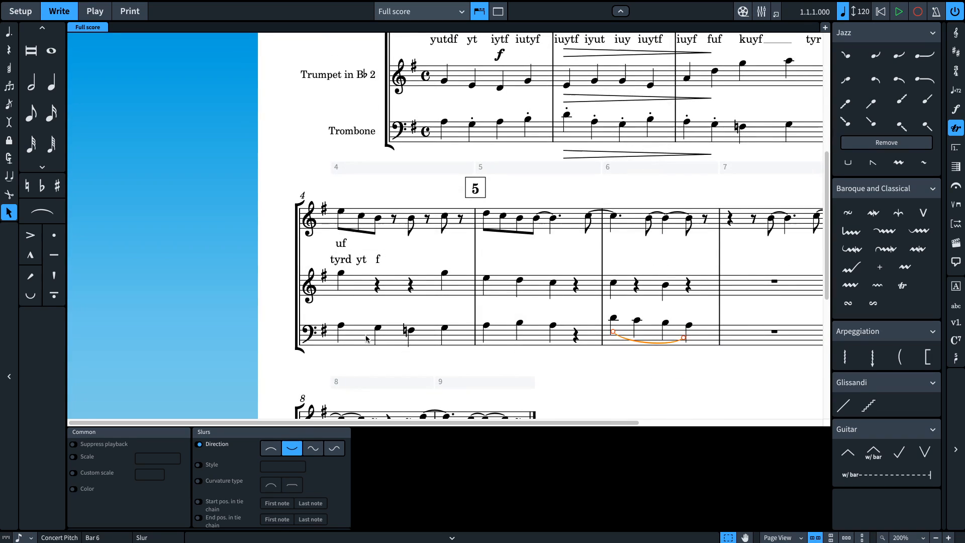
pyautogui.click(312, 447)
pyautogui.click(335, 448)
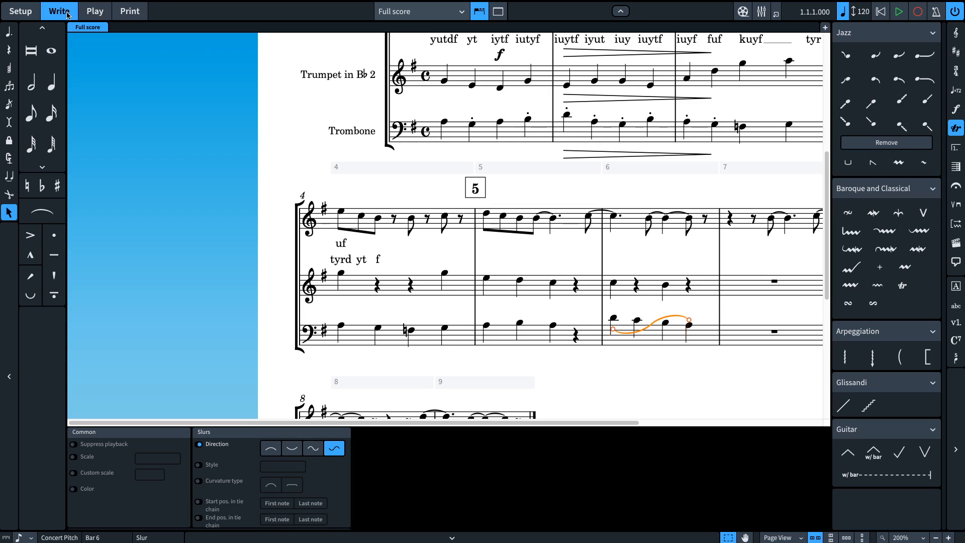
# Open the recent project Dowland - Lady Hunsdon.dorico and accept its update to the current version
pyautogui.moveTo(32, 4)
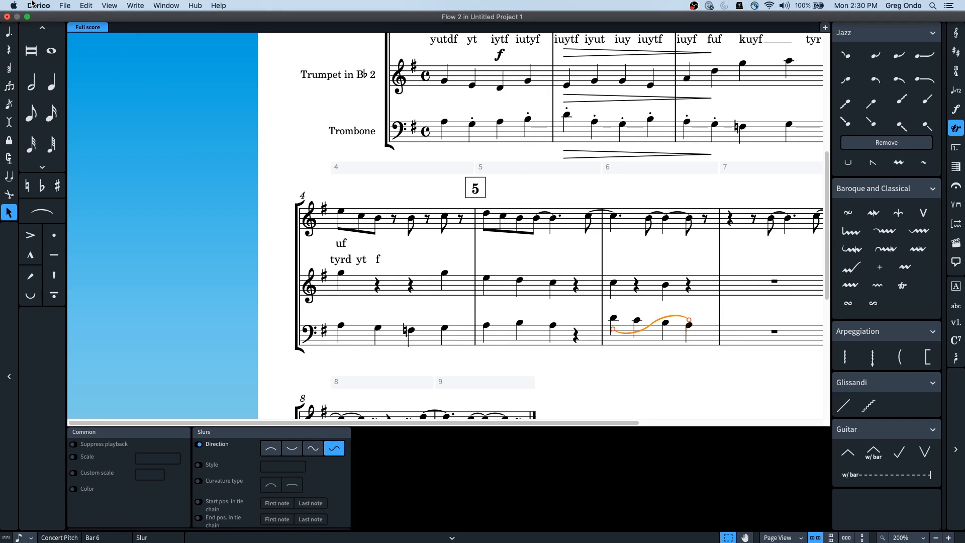
pyautogui.click(71, 6)
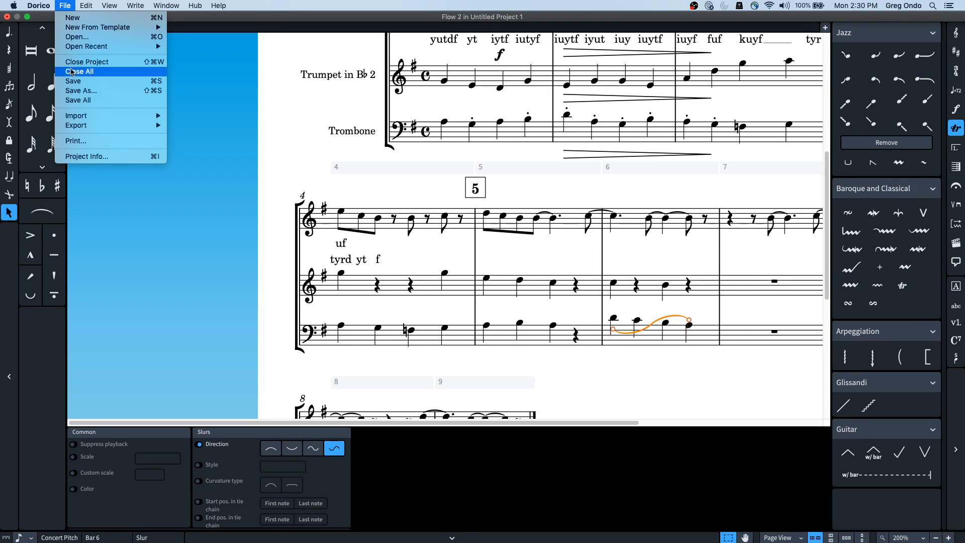
pyautogui.moveTo(74, 130)
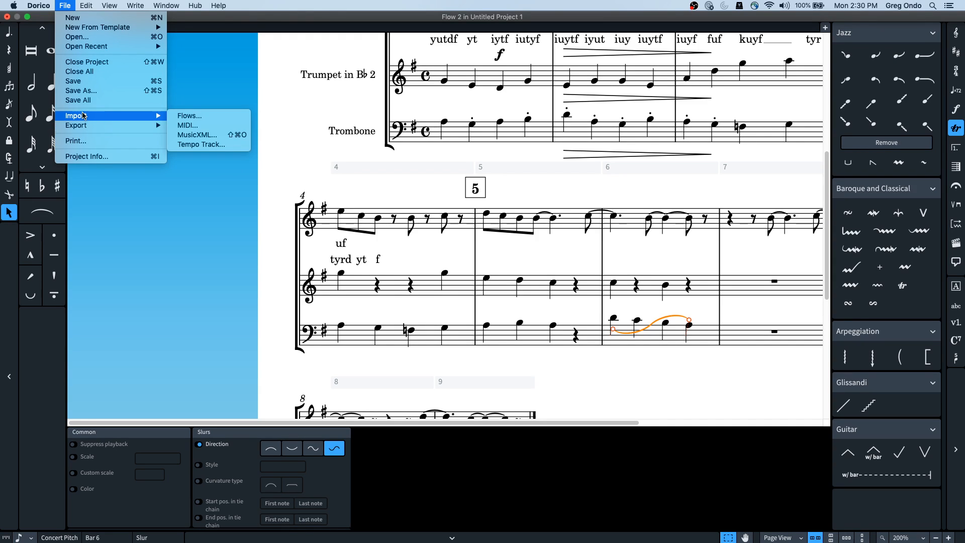
pyautogui.moveTo(92, 50)
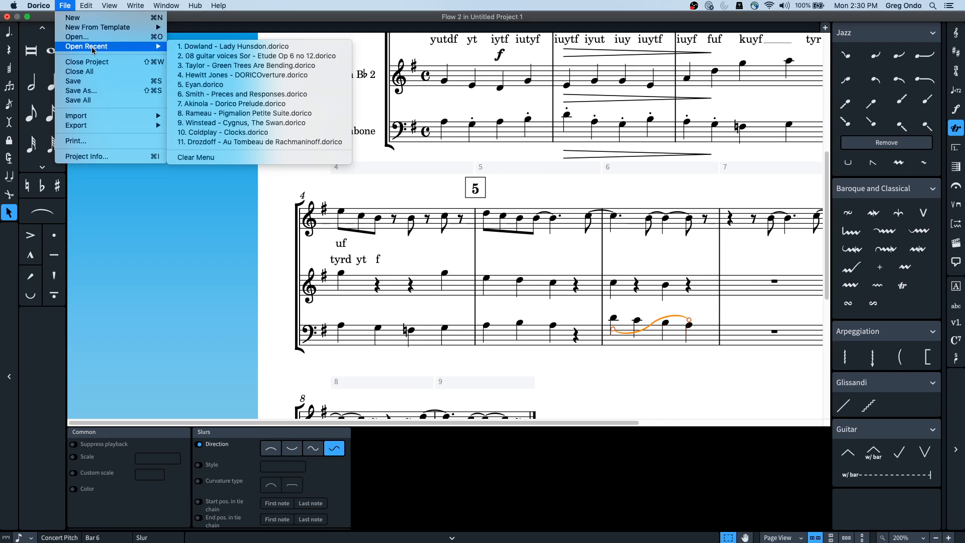
pyautogui.click(254, 47)
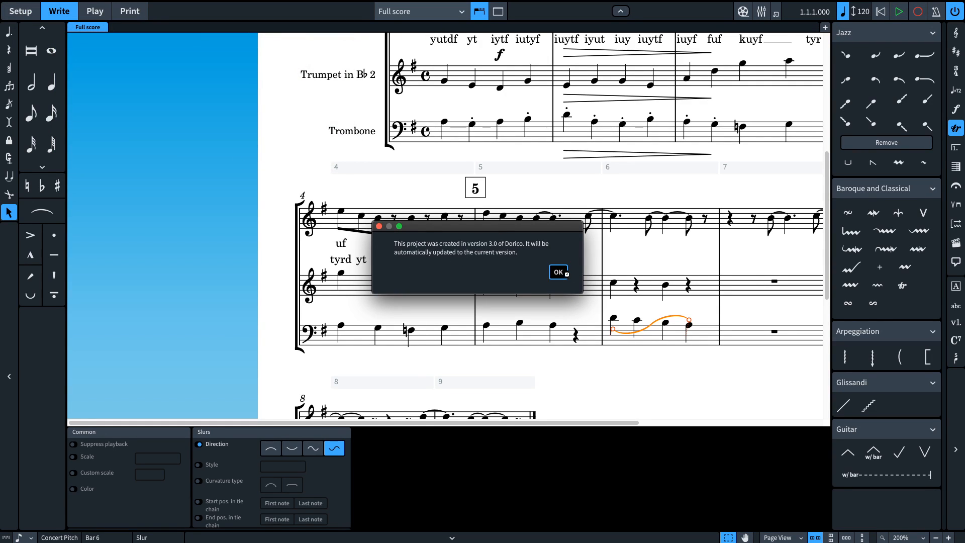
pyautogui.click(557, 273)
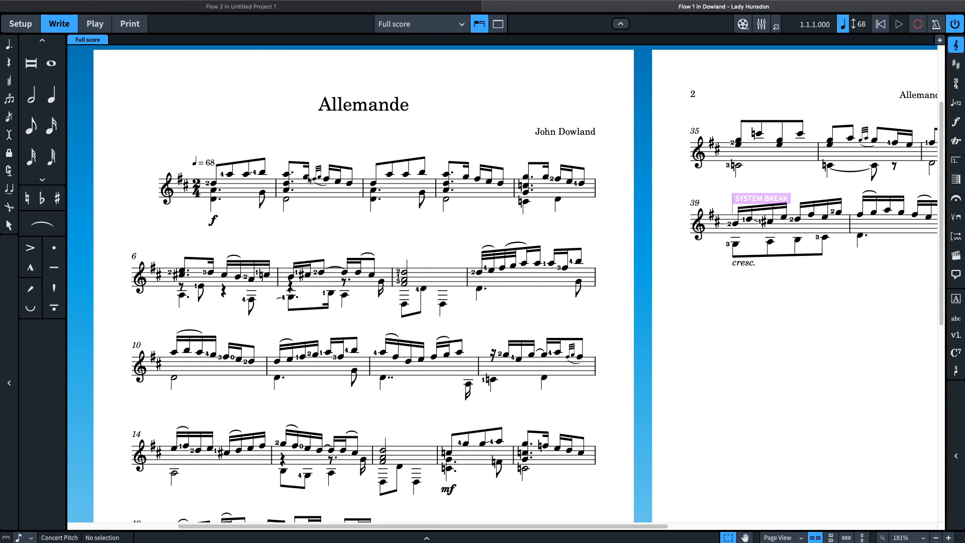
# Set the open pitch of the guitar's lowest string to E2 in its strings and tuning settings
pyautogui.click(14, 23)
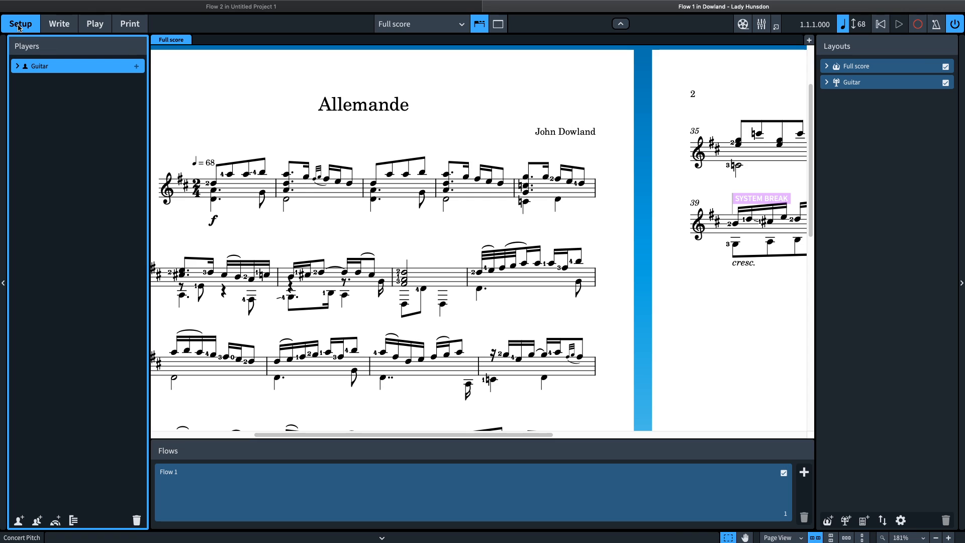
pyautogui.click(17, 66)
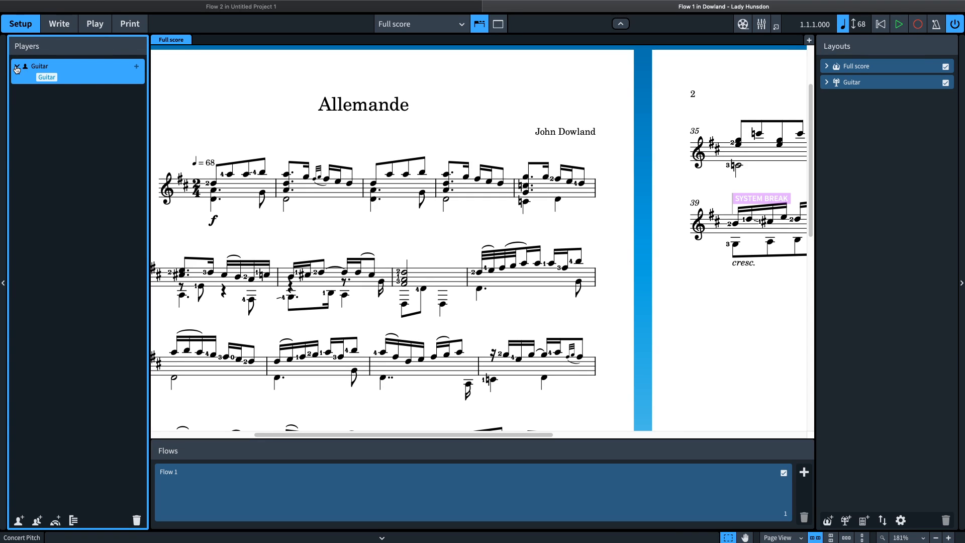
pyautogui.click(59, 77)
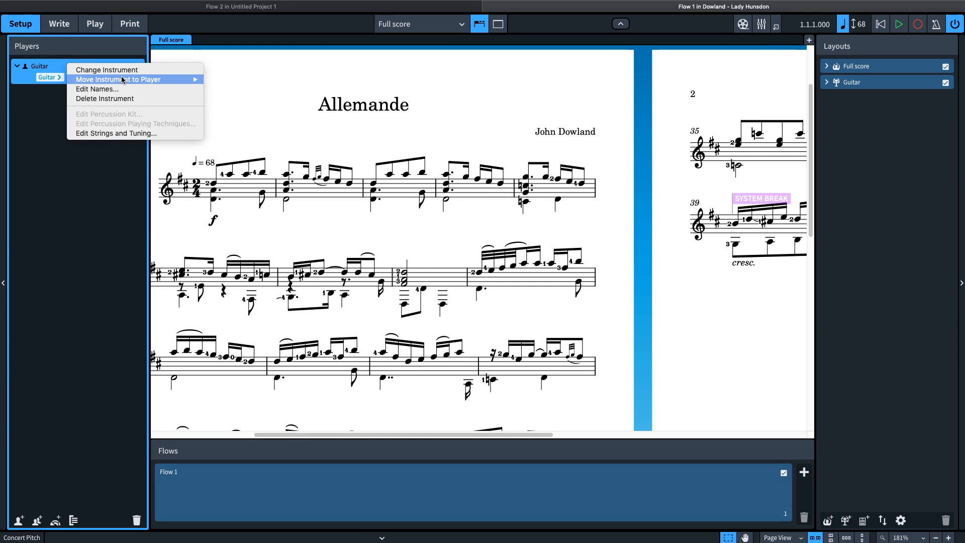
pyautogui.click(121, 133)
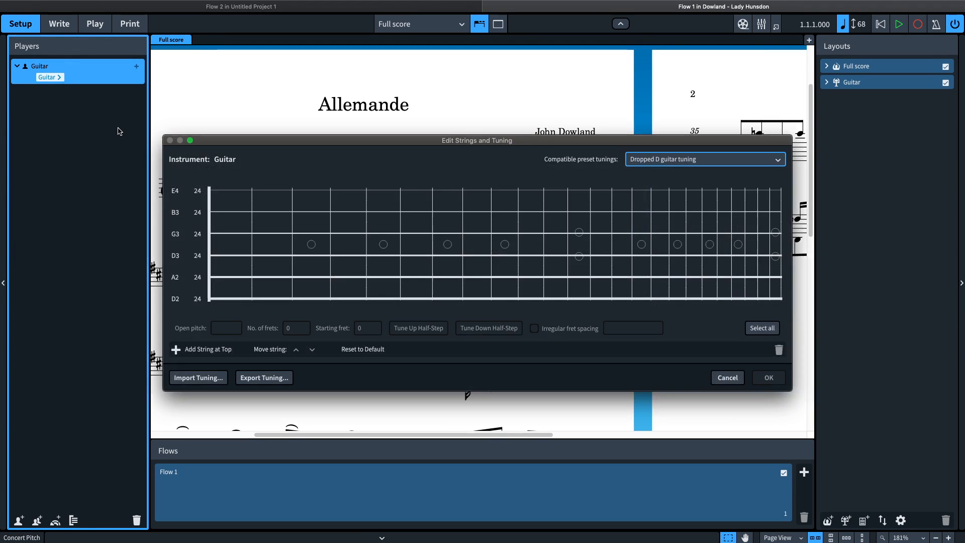
pyautogui.click(197, 300)
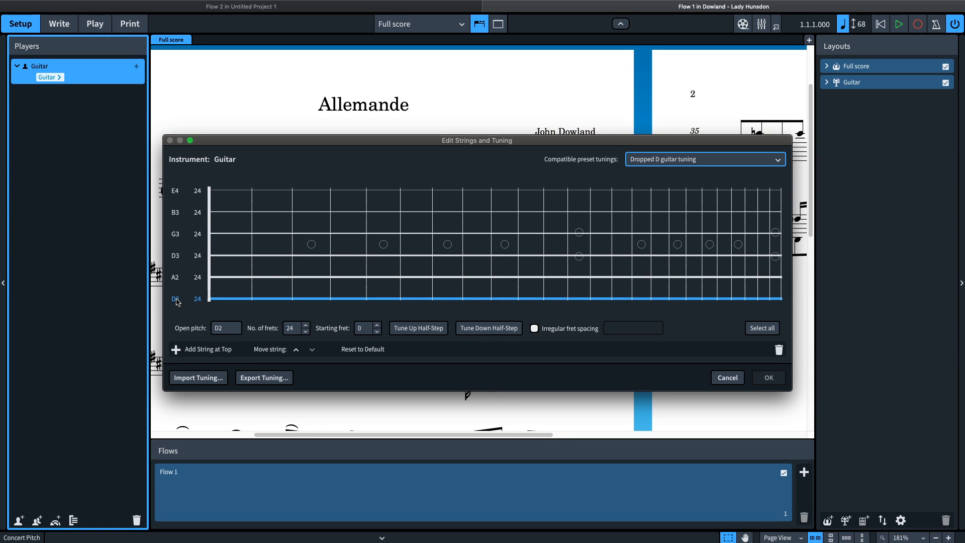
pyautogui.click(176, 303)
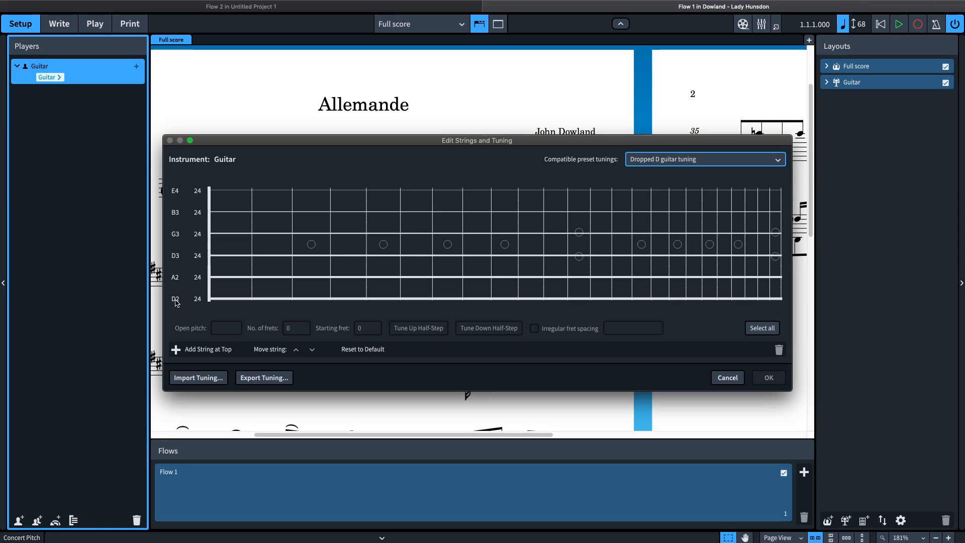
pyautogui.click(177, 303)
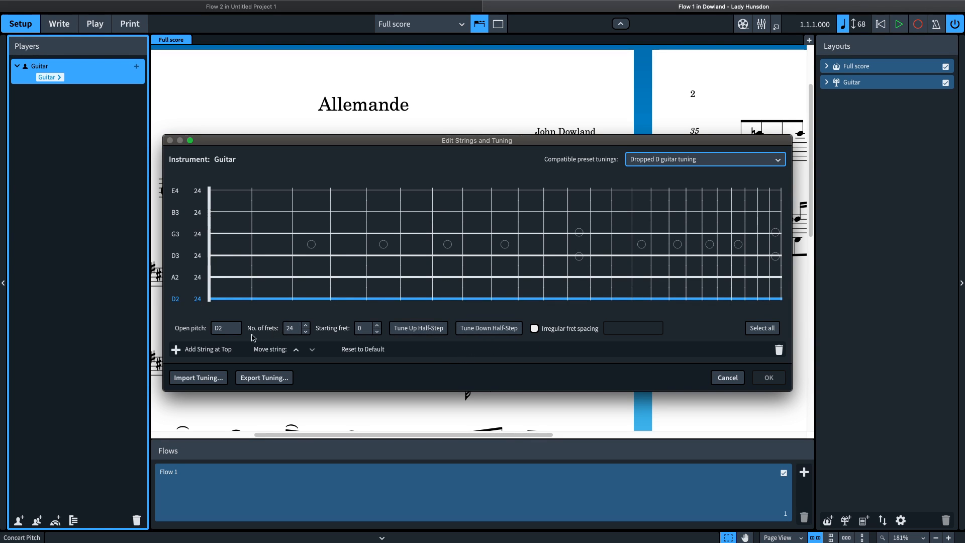
pyautogui.click(233, 327)
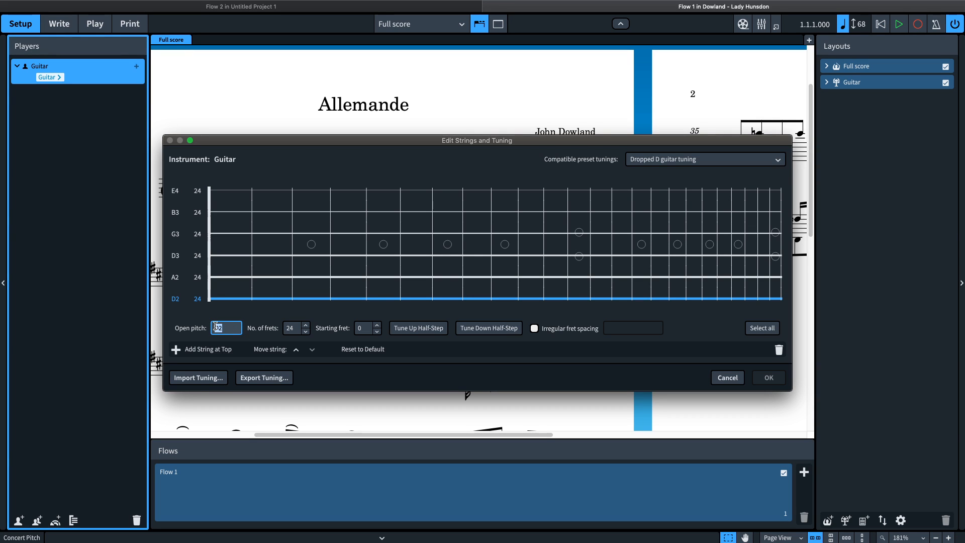
pyautogui.write('E2')
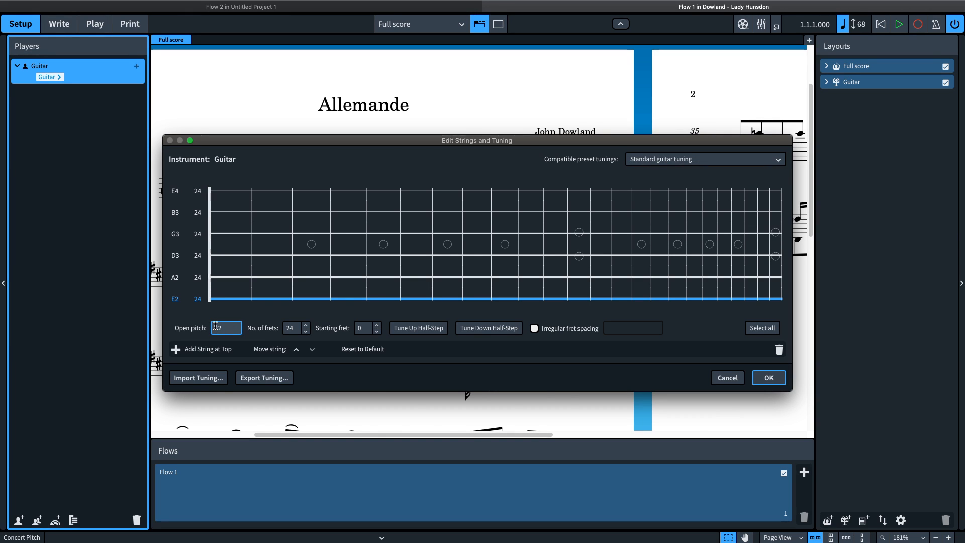
pyautogui.press('Return')
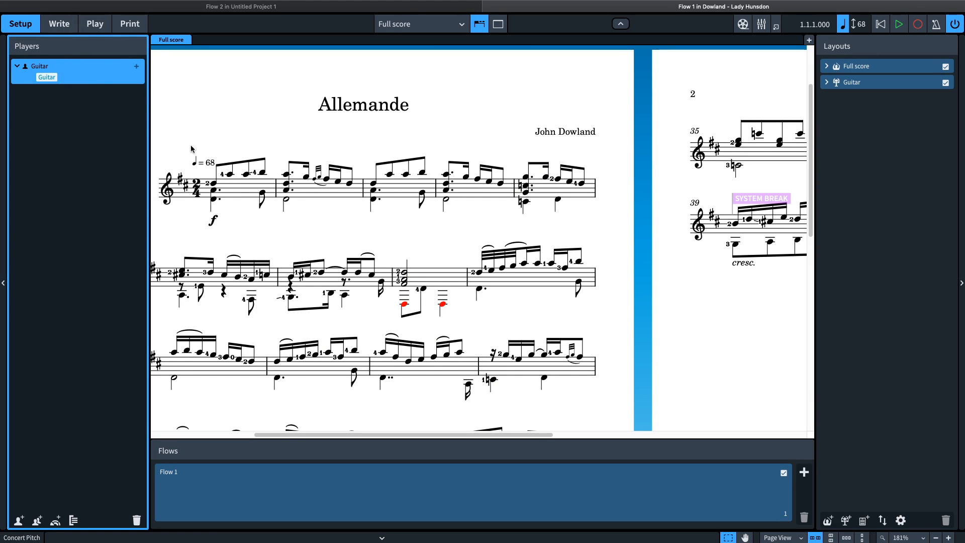
# Set the starting fret of the guitar's lowest string to 2 in its strings and tuning settings
pyautogui.click(59, 78)
pyautogui.click(80, 134)
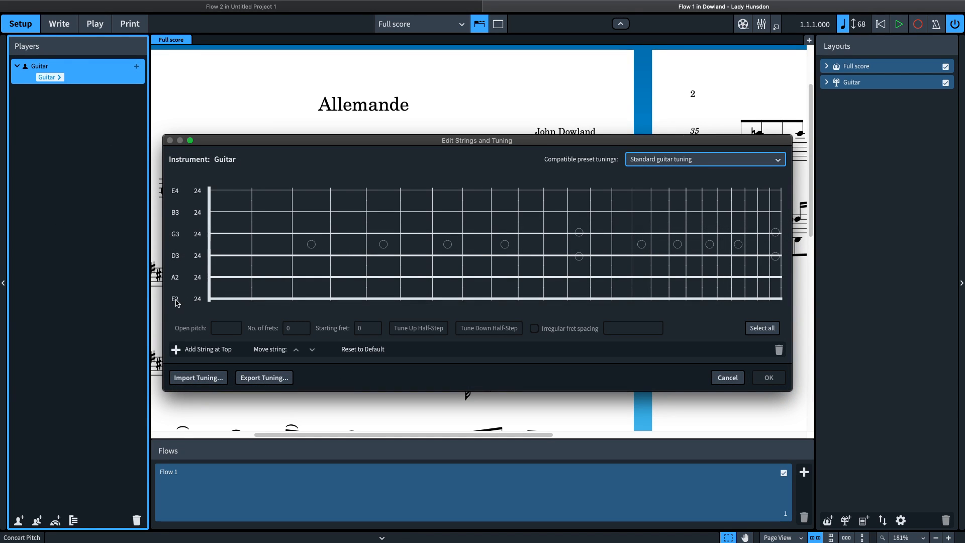
pyautogui.click(212, 299)
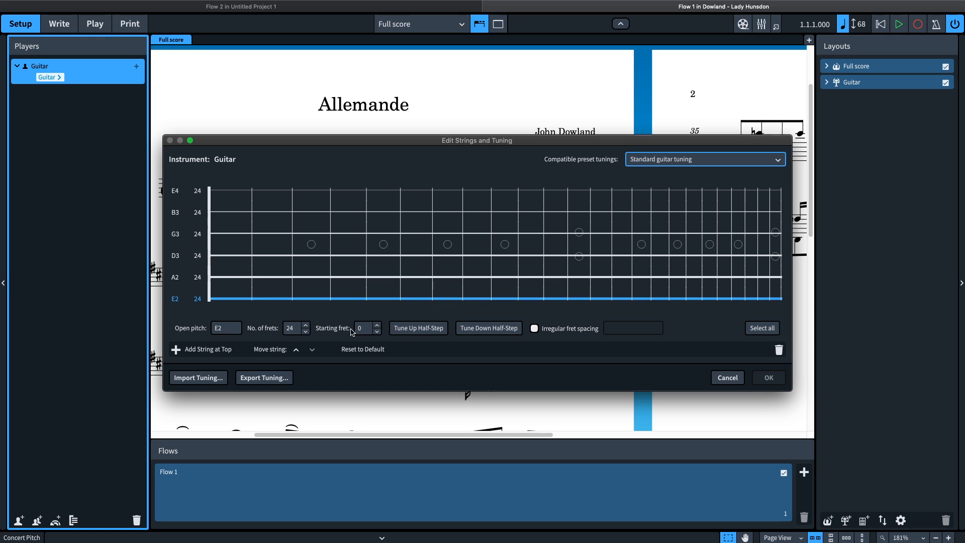
pyautogui.click(377, 326)
pyautogui.click(377, 326)
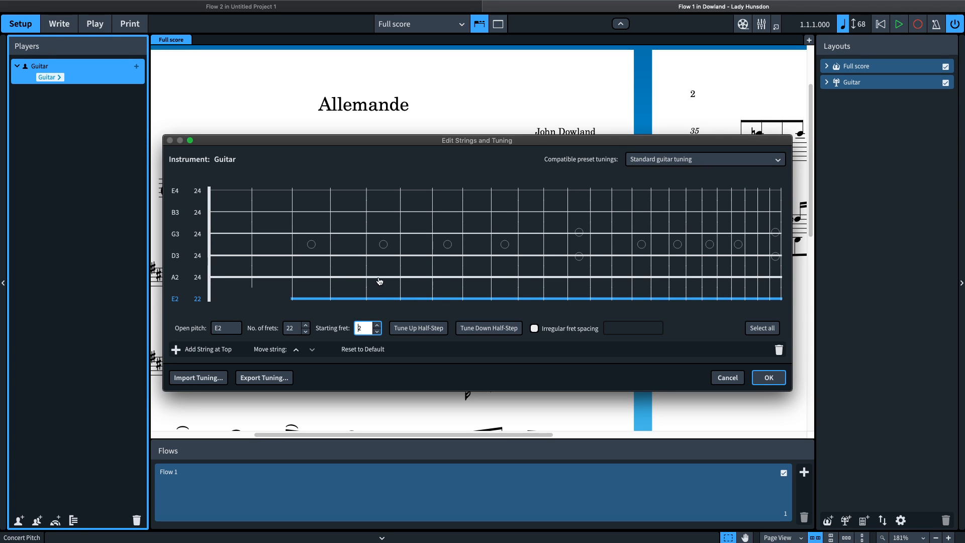
pyautogui.scroll(-2, 377, 328)
pyautogui.scroll(4, 377, 328)
pyautogui.scroll(-3, 377, 327)
pyautogui.scroll(3, 378, 328)
pyautogui.click(767, 377)
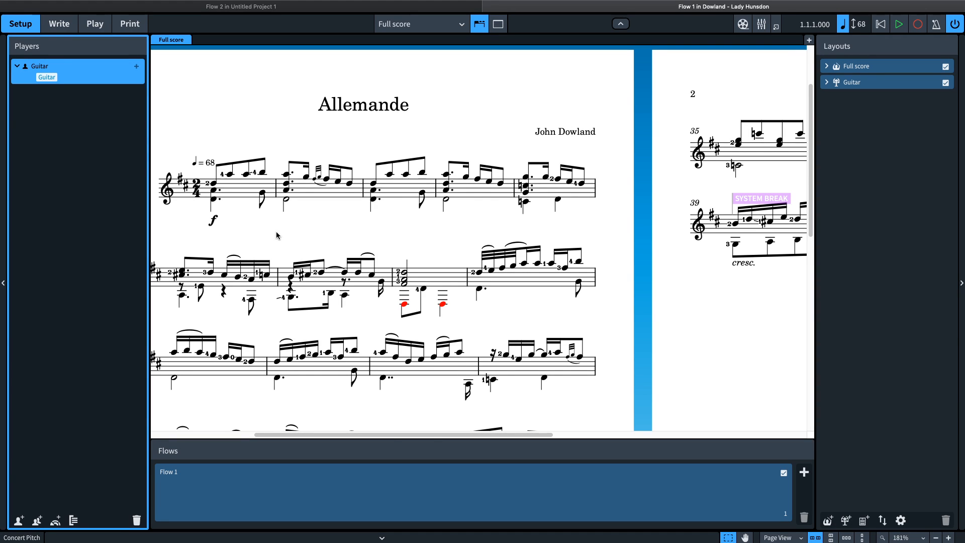
# Show the guitar as Tab only in the Full score layout through the fretted instruments layout options
pyautogui.hotkey('ctrl', 'shift', 'l')
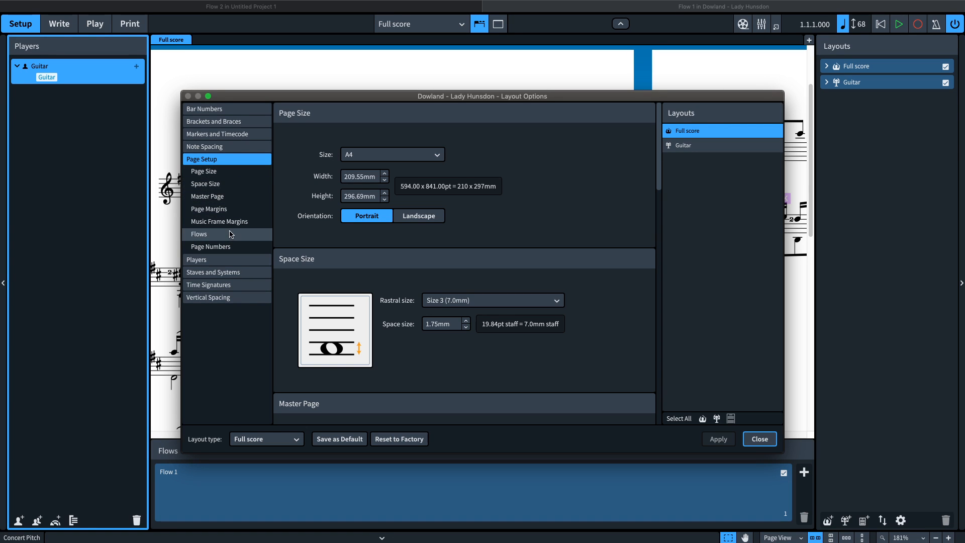
pyautogui.click(217, 260)
pyautogui.click(211, 246)
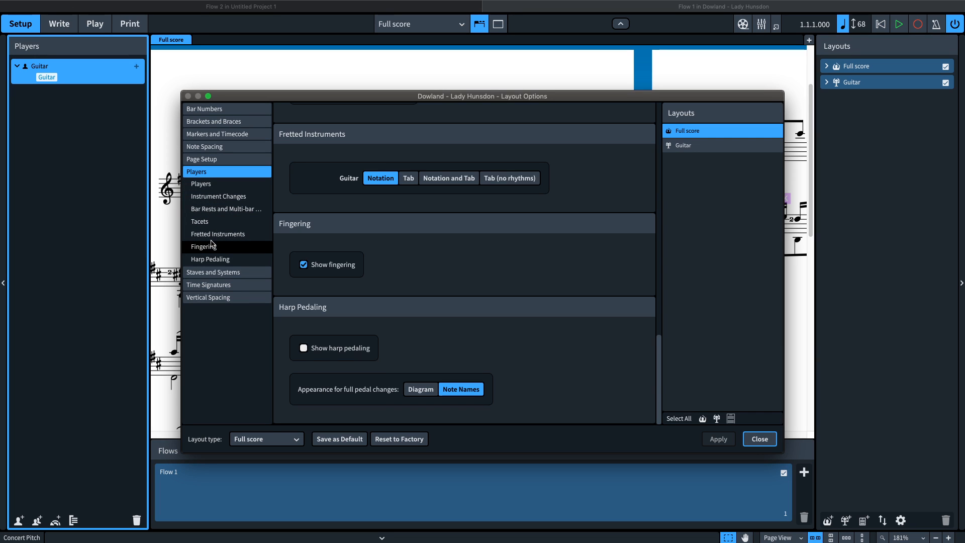
pyautogui.click(316, 89)
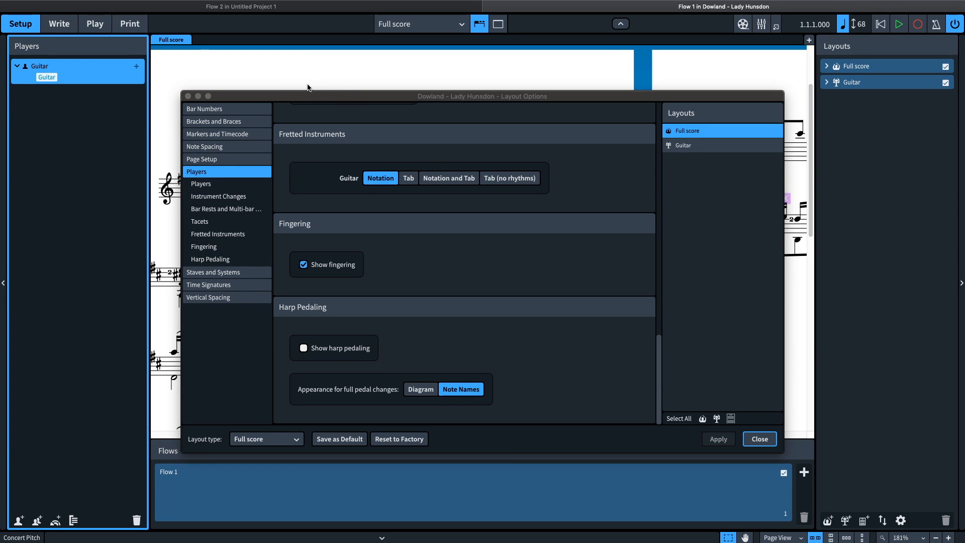
pyautogui.moveTo(233, 96); pyautogui.dragTo(453, 104)
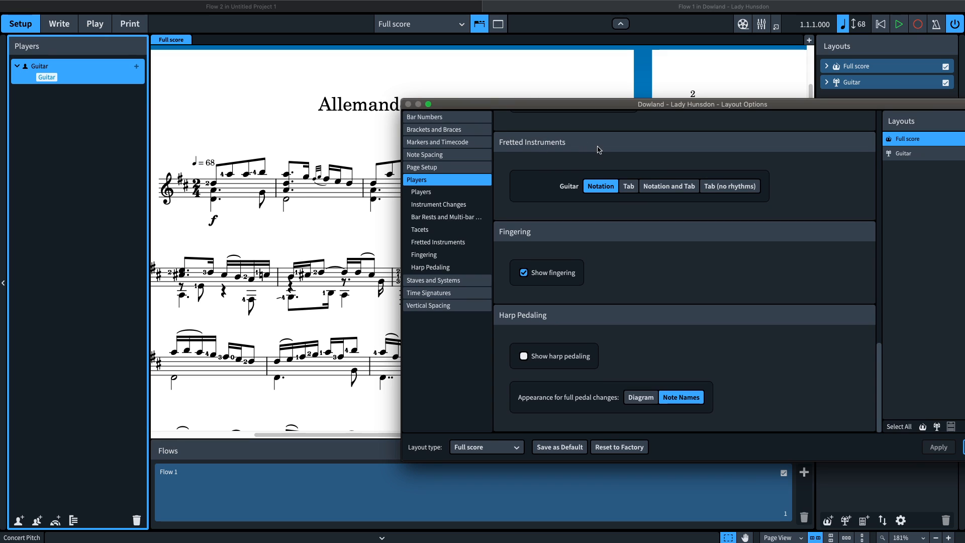
pyautogui.click(628, 186)
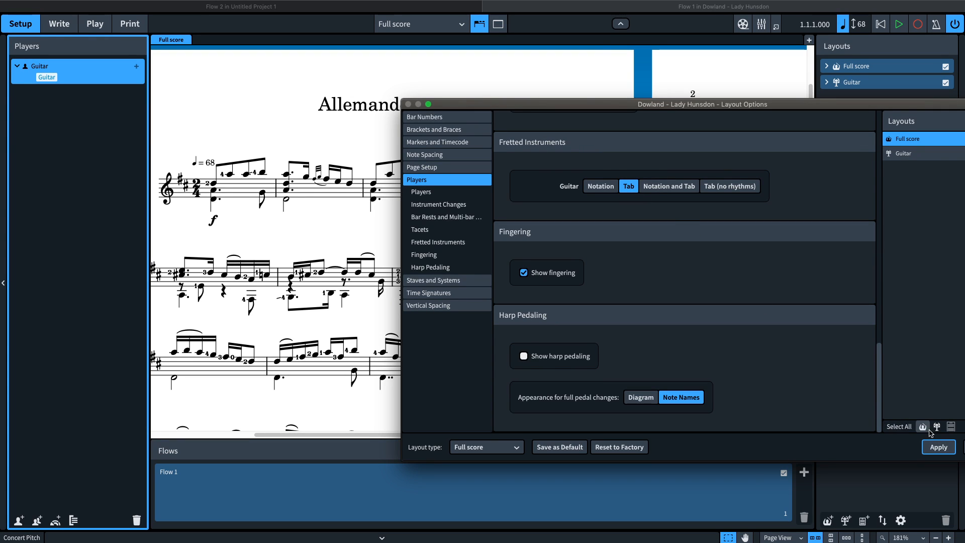
pyautogui.click(939, 447)
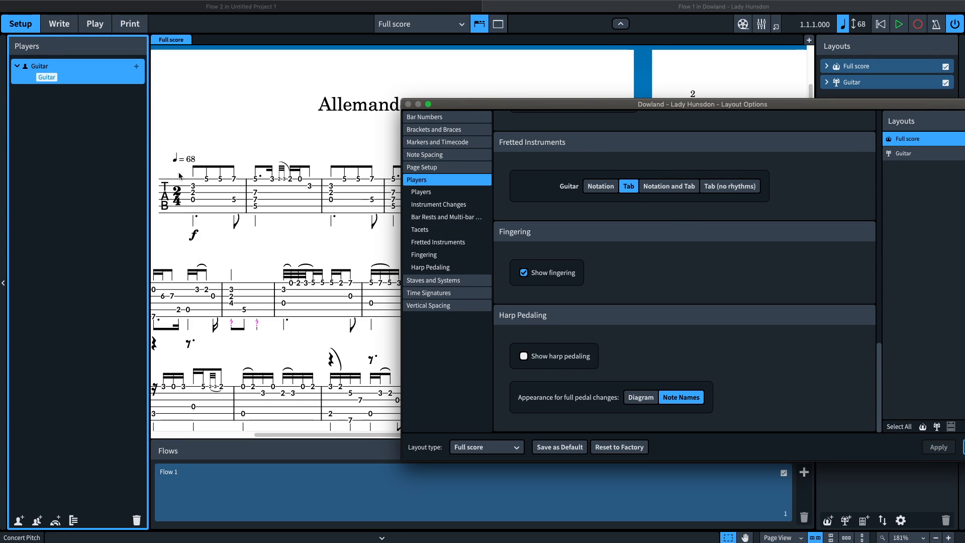
# Change the guitar's display in the Full score layout to Notation and Tab and close the layout options
pyautogui.click(659, 188)
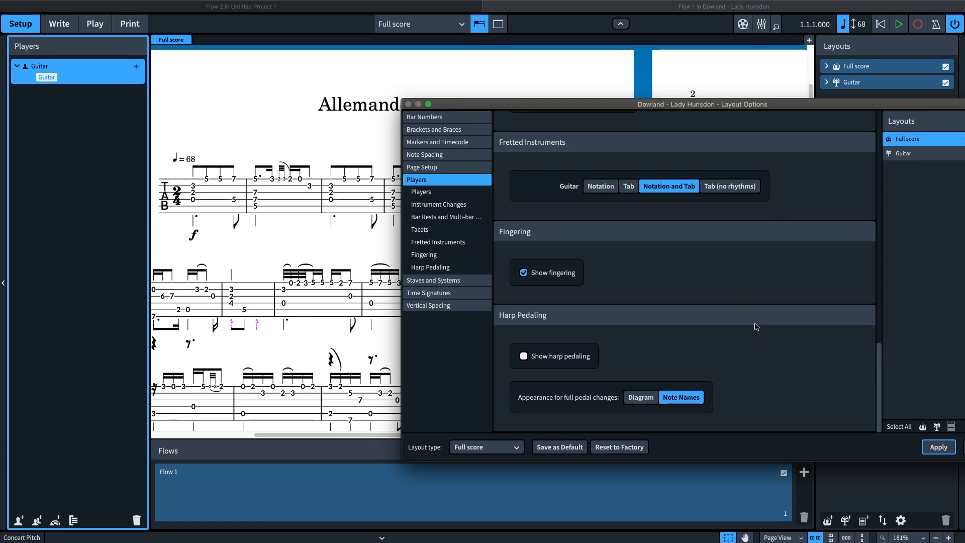
pyautogui.click(938, 447)
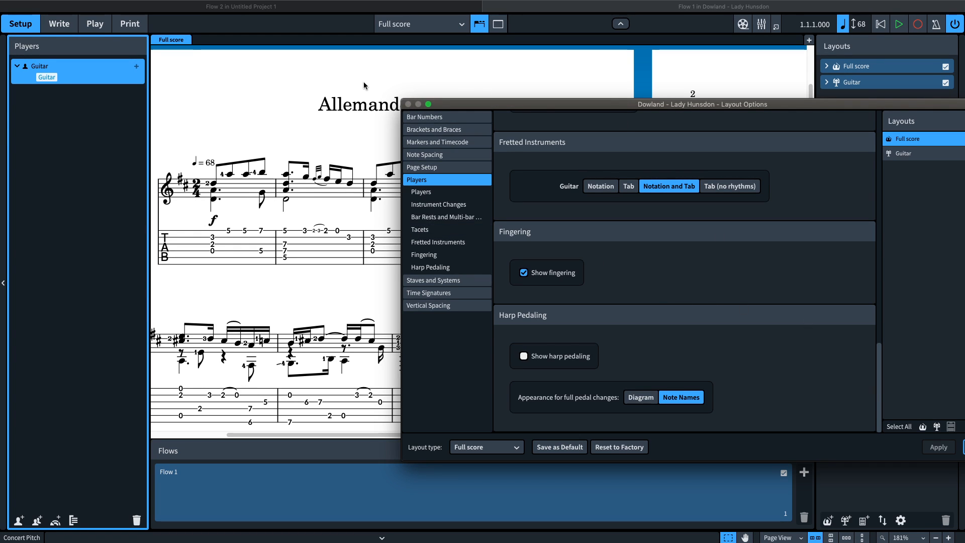
pyautogui.moveTo(421, 100); pyautogui.dragTo(260, 98)
pyautogui.click(764, 437)
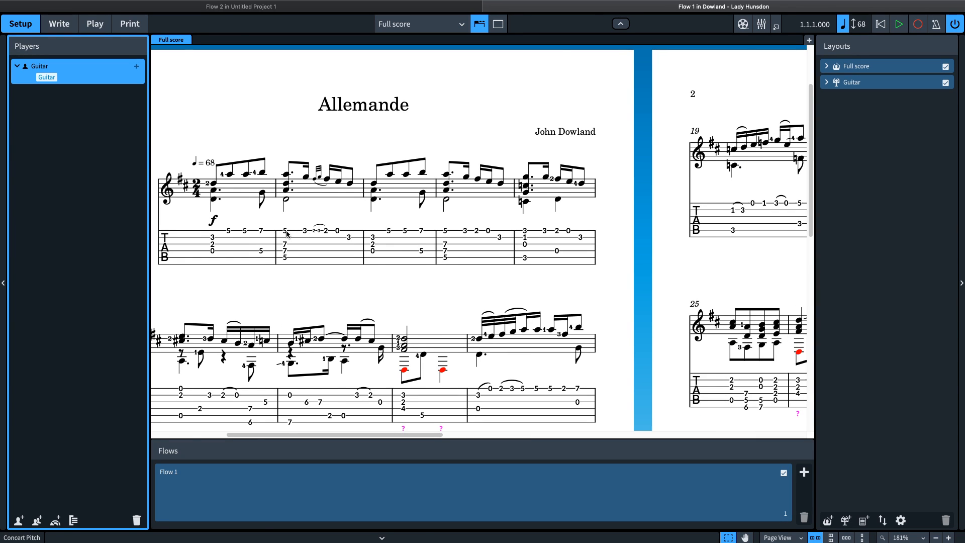
# In Write mode, try moving the tablature note on the top string at the start of bar 2 between strings and undo the last move
pyautogui.hotkey('ctrl', '2')
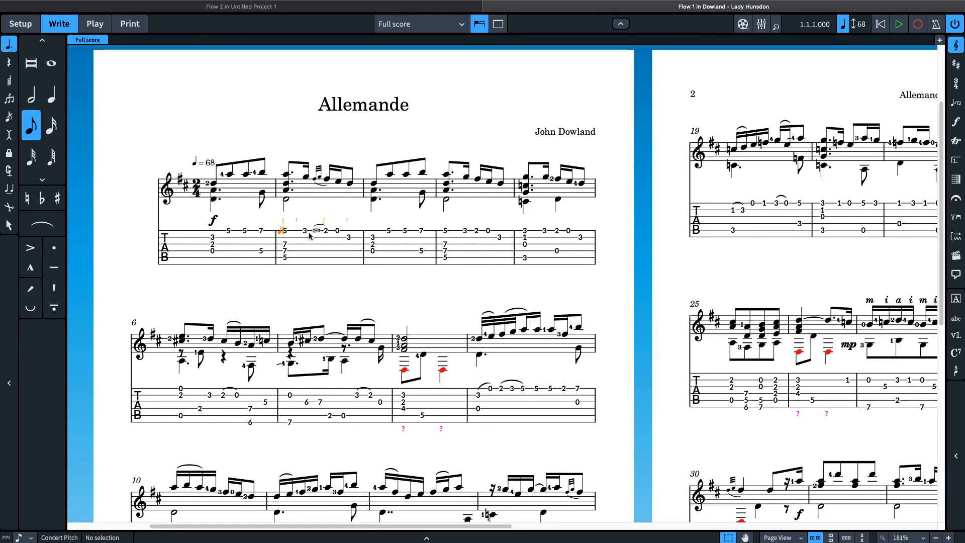
pyautogui.click(9, 225)
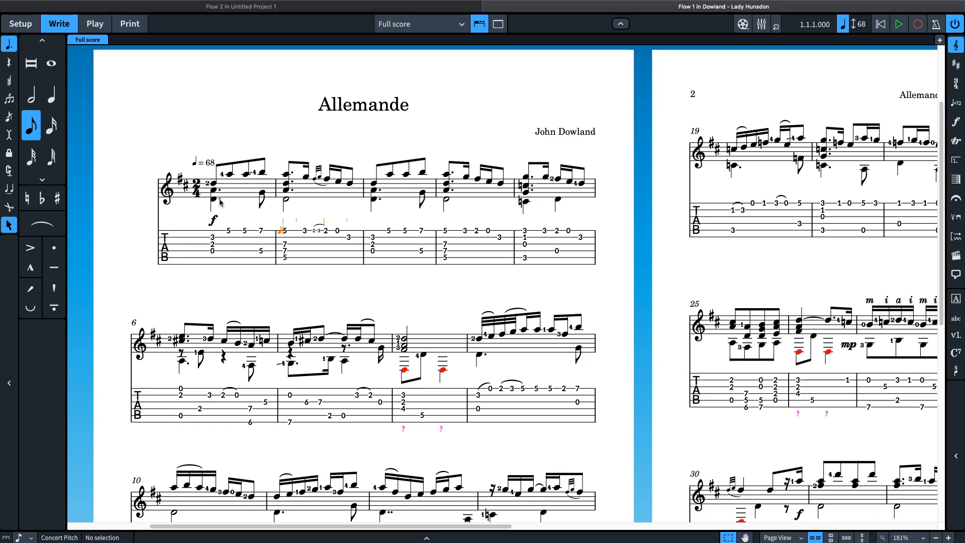
pyautogui.click(285, 231)
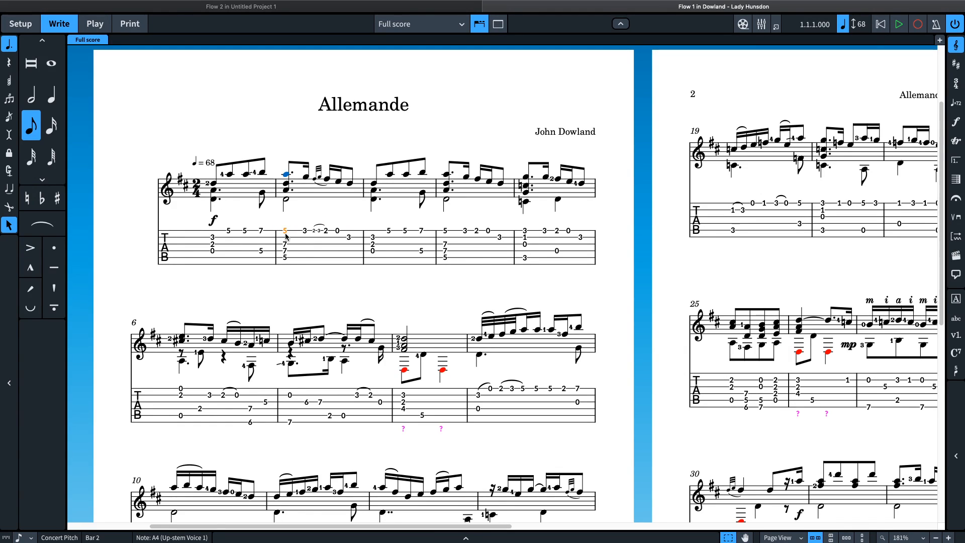
pyautogui.press('m')
pyautogui.press('m')
pyautogui.press('n')
pyautogui.press('m')
pyautogui.hotkey('ctrl', 'z')
# Lower the sixteenth note G4 in bar 2 of the guitar's notation staff to E4
pyautogui.click(307, 178)
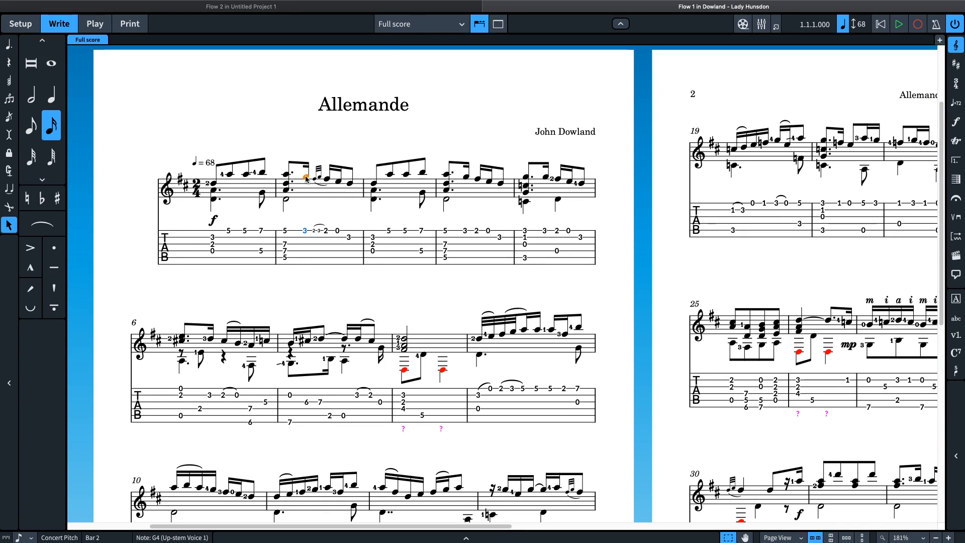
pyautogui.hotkey('alt', 'Down')
pyautogui.hotkey('alt', 'Down')
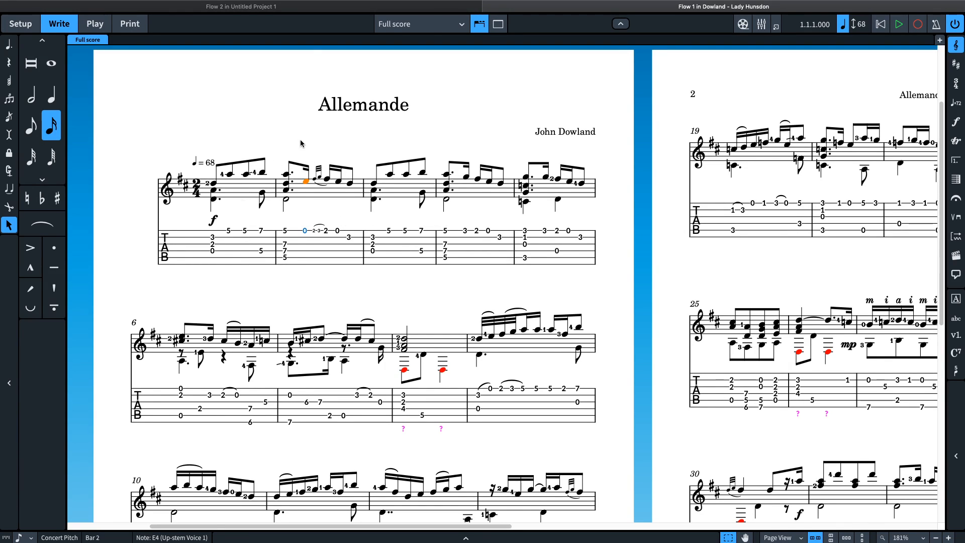
# In Play mode, show the Guitar track's automation lane and draw freehand MIDI CC7 values at several places between bars 2 and 8
pyautogui.click(99, 26)
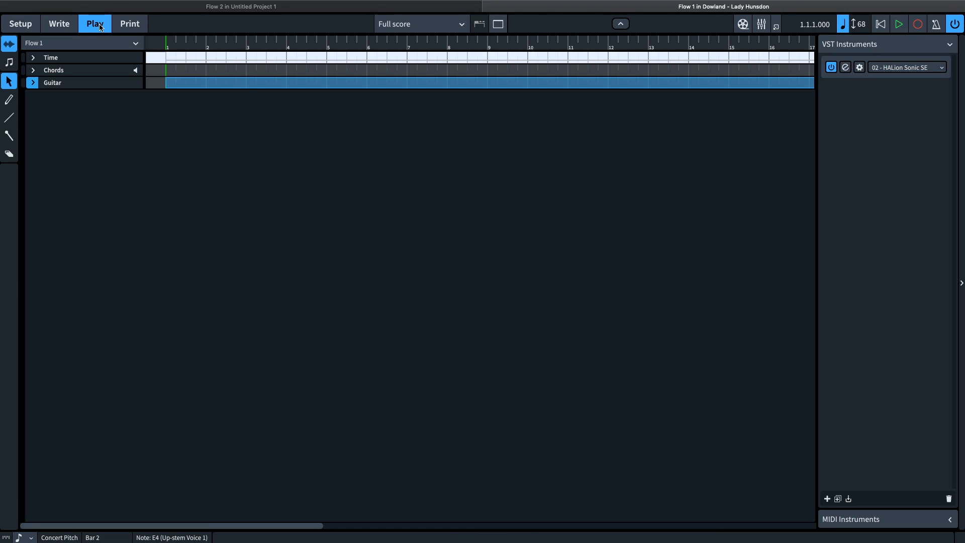
pyautogui.click(34, 83)
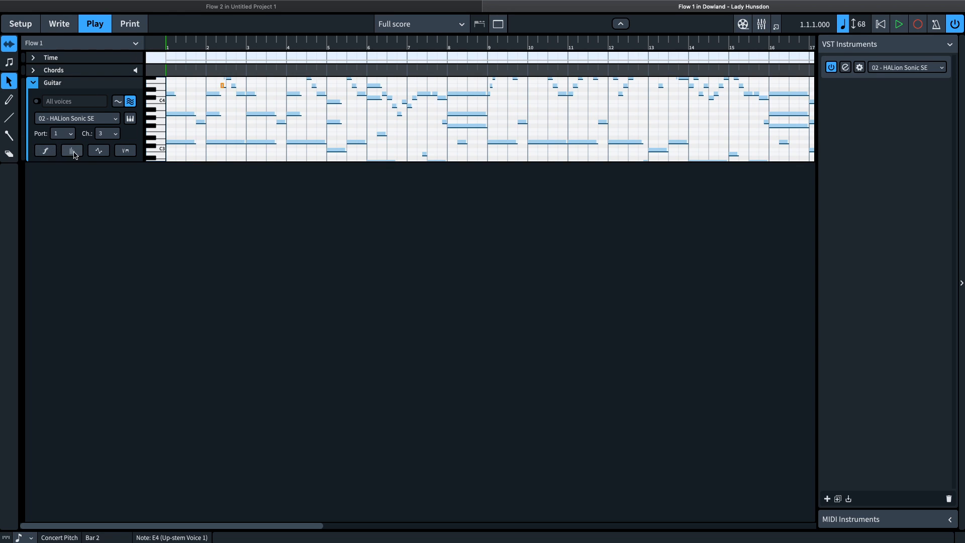
pyautogui.click(99, 151)
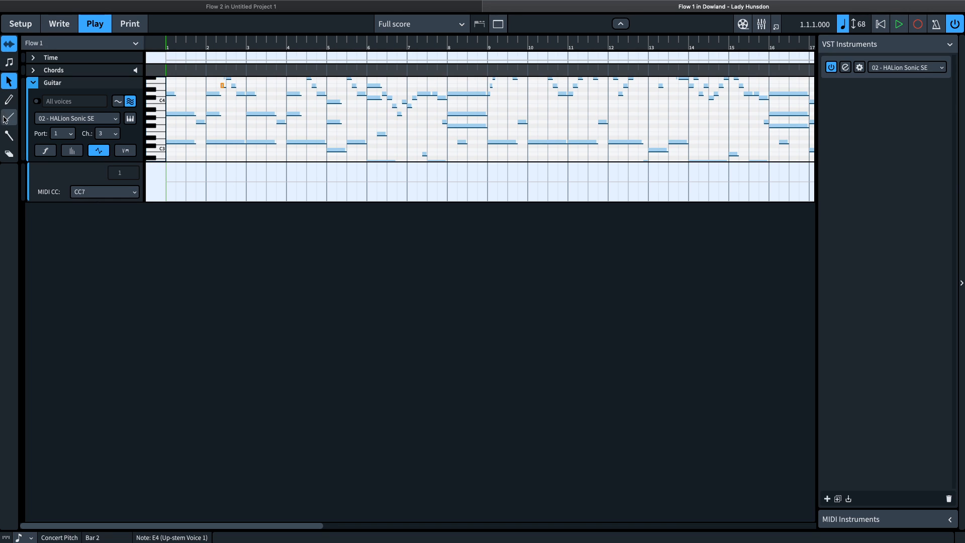
pyautogui.click(8, 99)
pyautogui.moveTo(235, 187); pyautogui.dragTo(267, 175)
pyautogui.click(312, 191)
pyautogui.moveTo(396, 189); pyautogui.dragTo(463, 175)
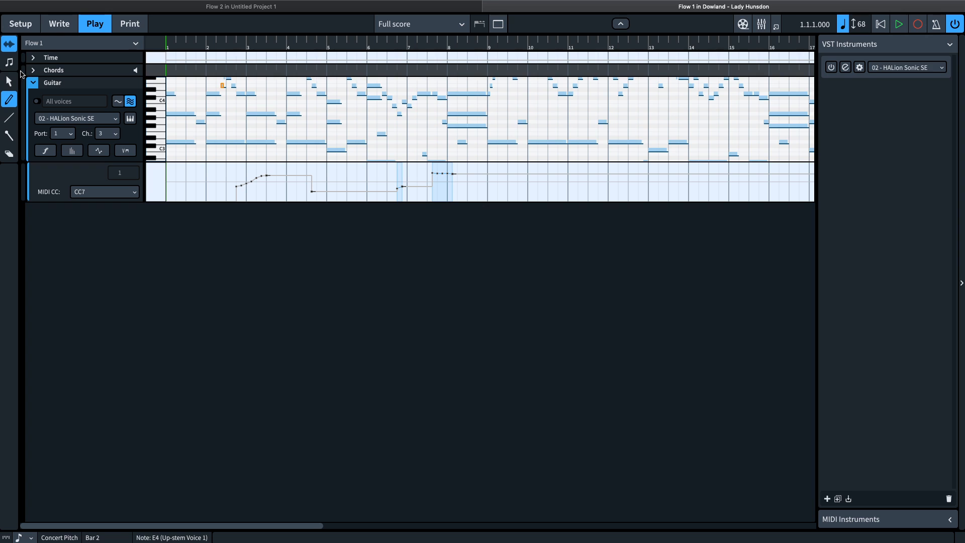
# Compare the notated and played durations of the Guitar's notes in the piano roll, with the low D3 in bar 2 selected
pyautogui.click(9, 62)
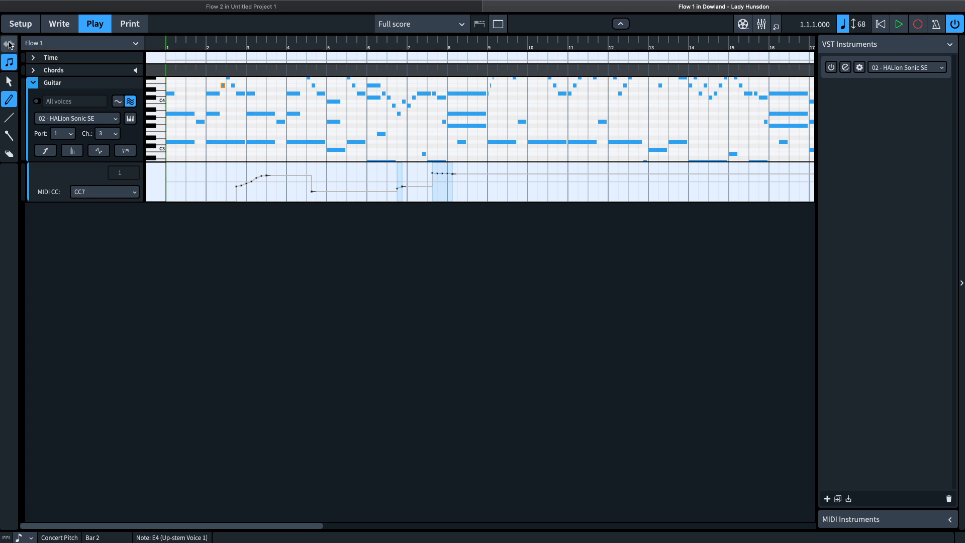
pyautogui.click(9, 44)
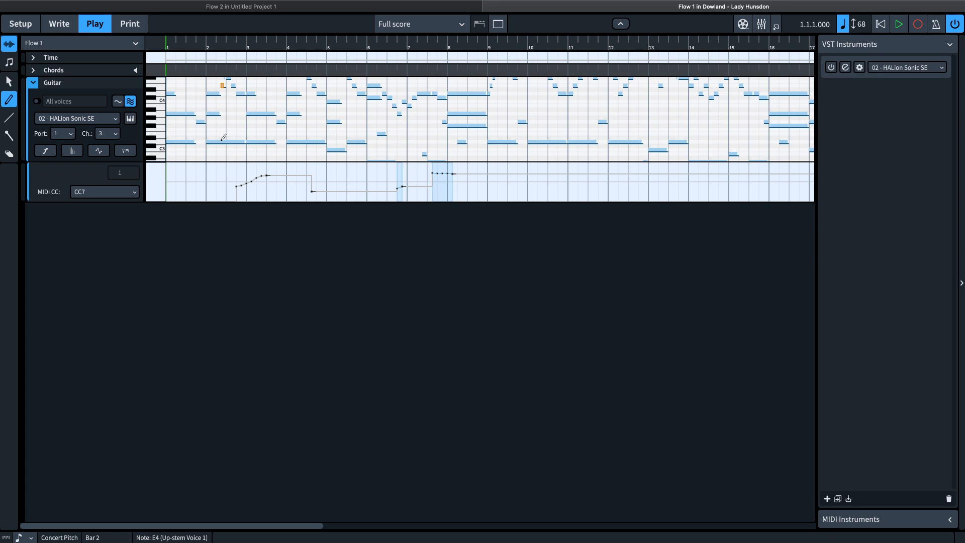
pyautogui.click(9, 80)
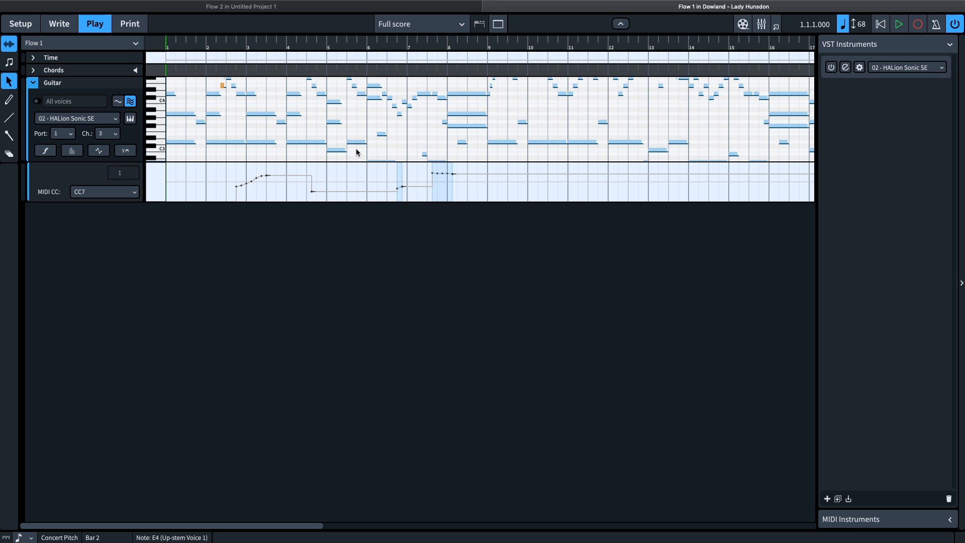
pyautogui.click(221, 142)
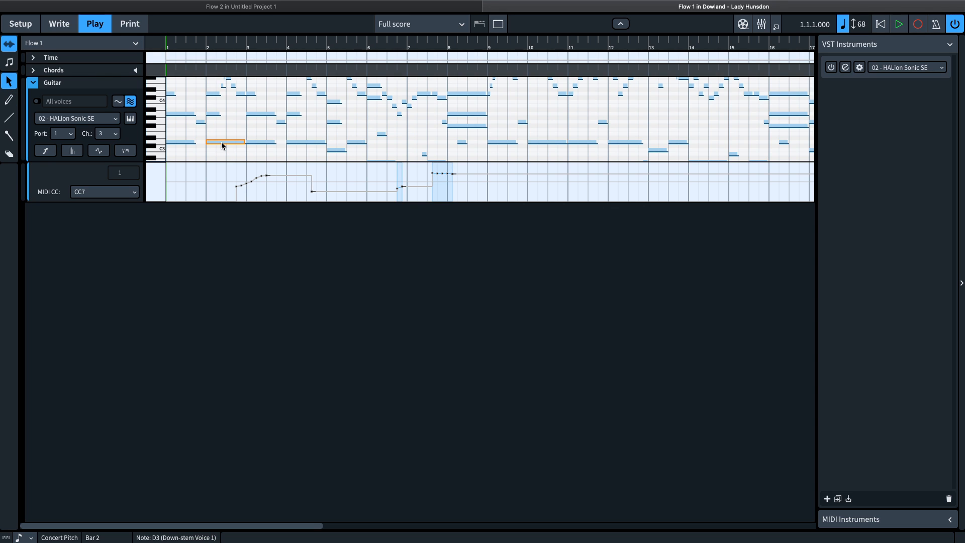
pyautogui.click(10, 65)
pyautogui.click(9, 44)
pyautogui.click(9, 65)
pyautogui.click(9, 44)
pyautogui.click(10, 63)
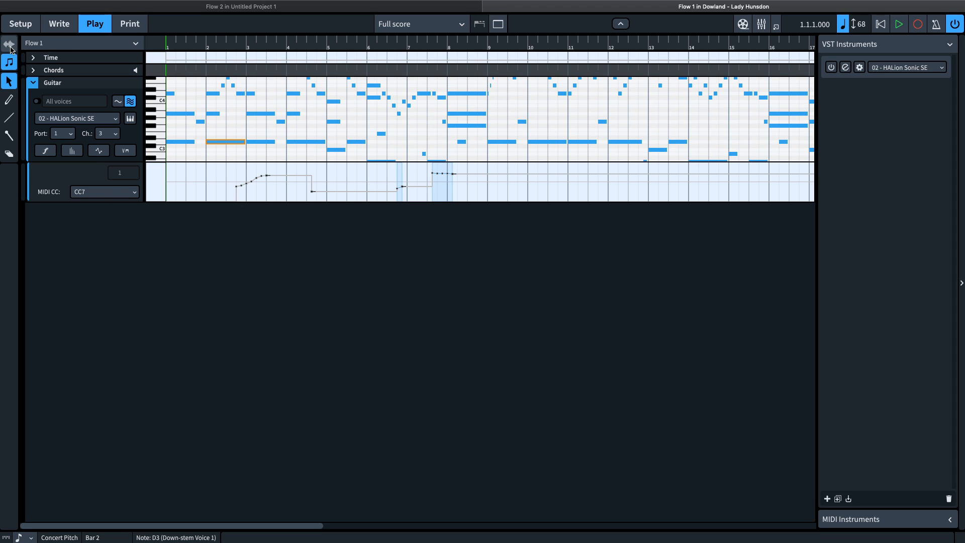
pyautogui.click(10, 44)
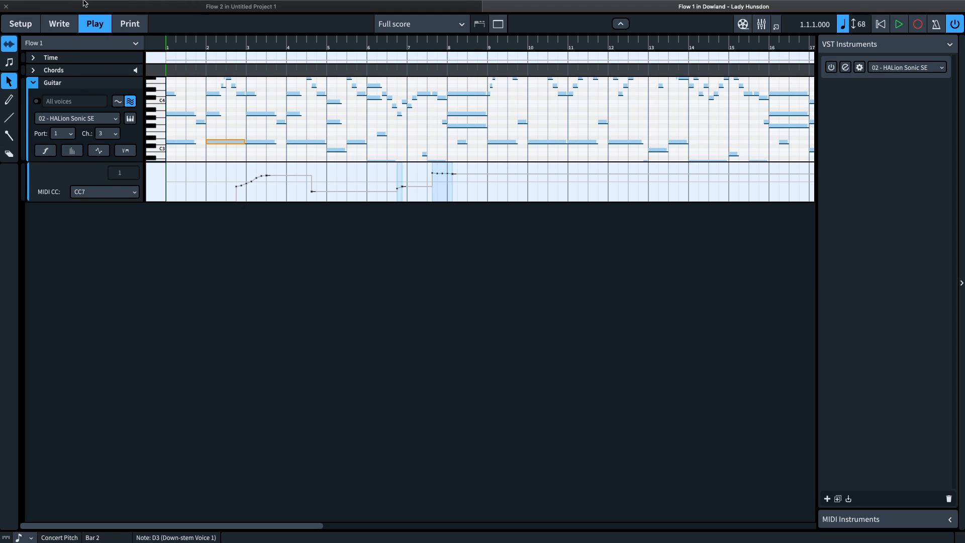
# Open the recently used DORICOverture project and accept updating it to the current version
pyautogui.click(65, 5)
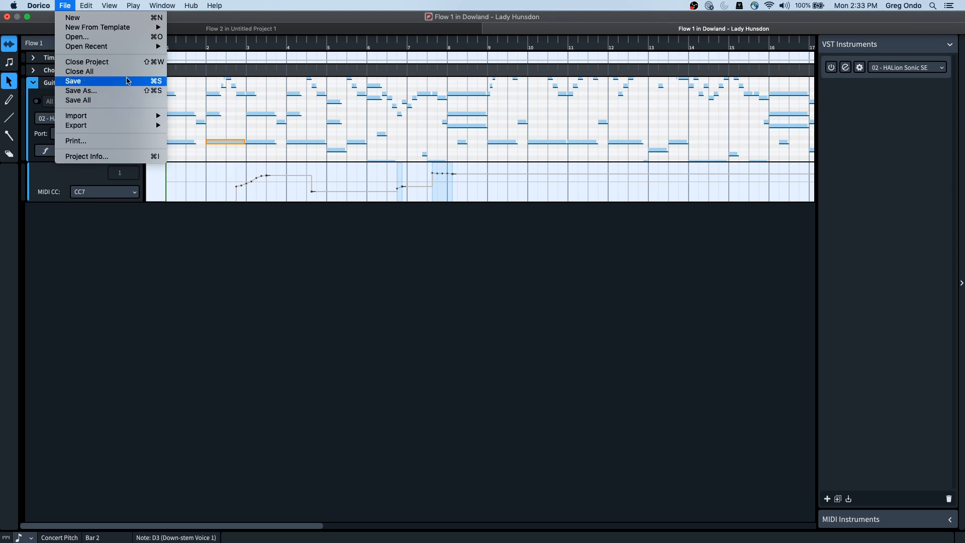
pyautogui.moveTo(119, 46)
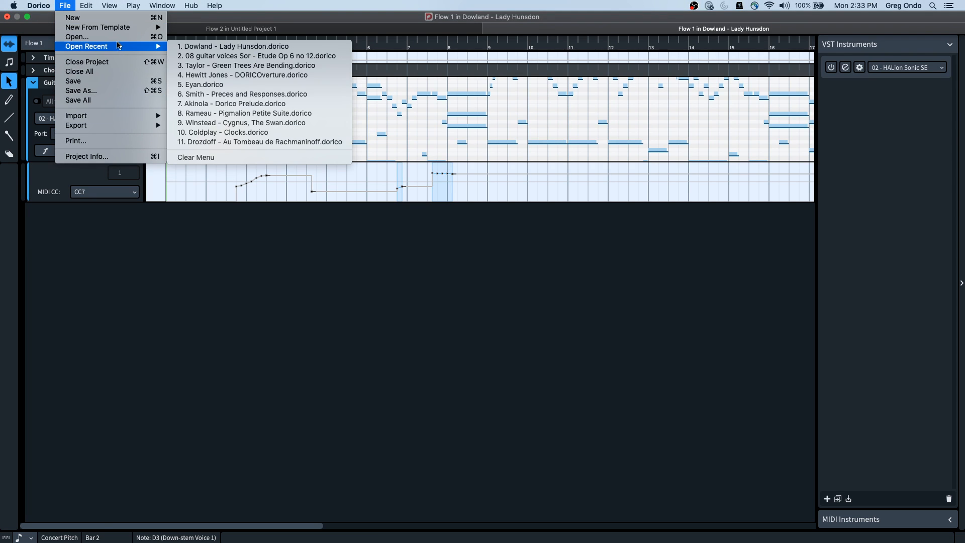
pyautogui.click(248, 75)
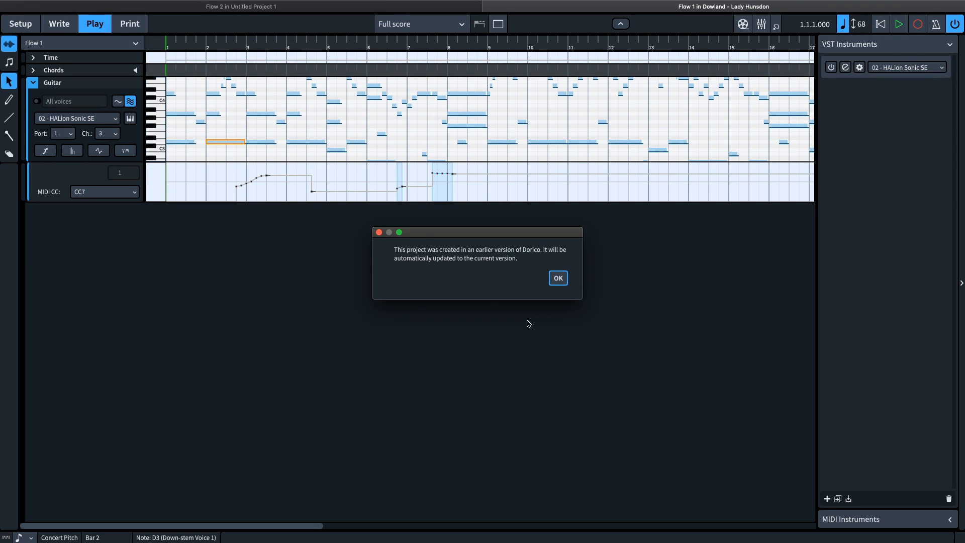
pyautogui.click(558, 278)
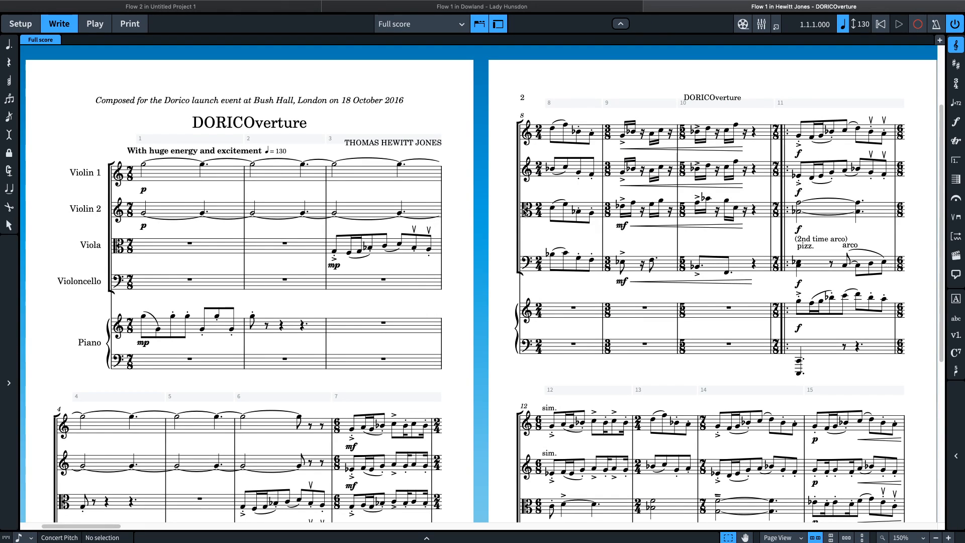
# Preview the Violin 1 and Viola part layouts of the overture in Print mode and return to the Full score layout
pyautogui.scroll(-1, 225, 281)
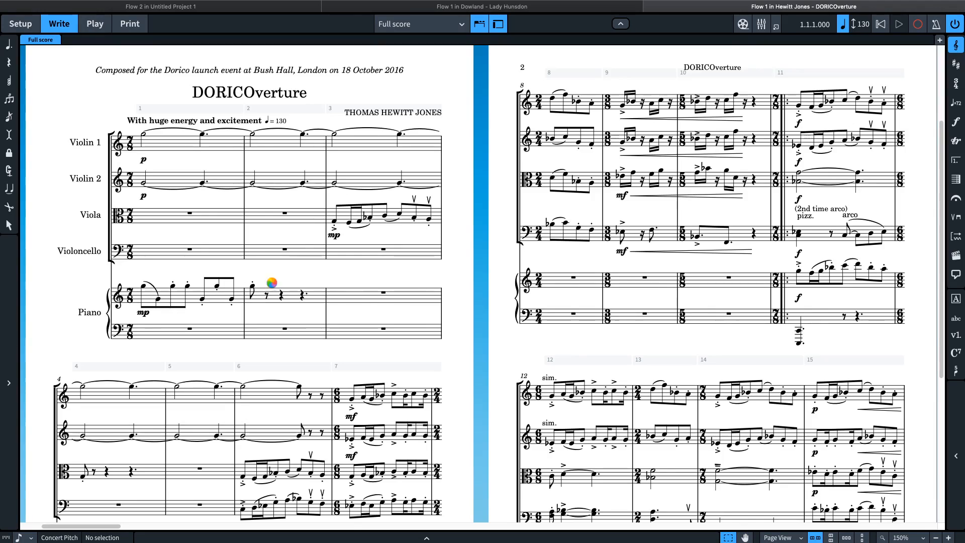
pyautogui.scroll(-1, 272, 281)
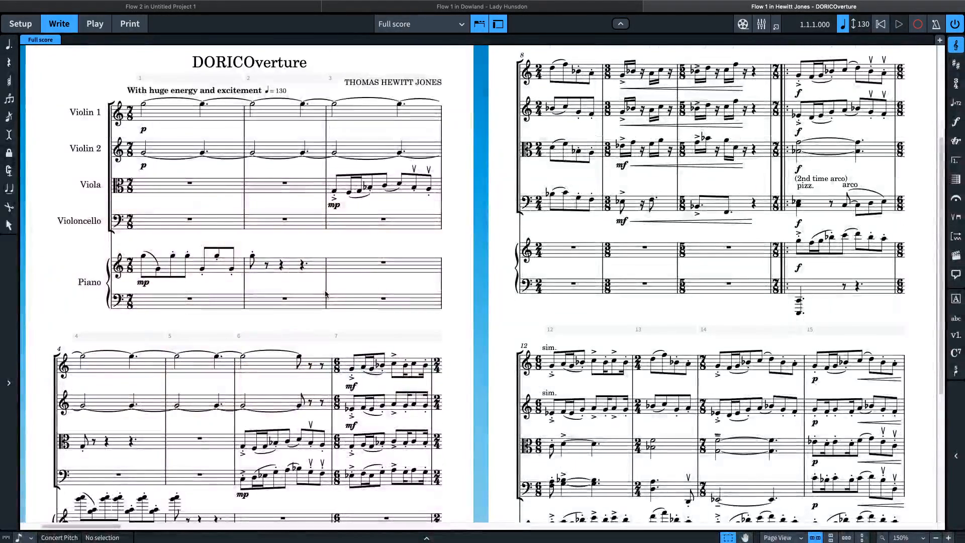
pyautogui.scroll(-3, 325, 294)
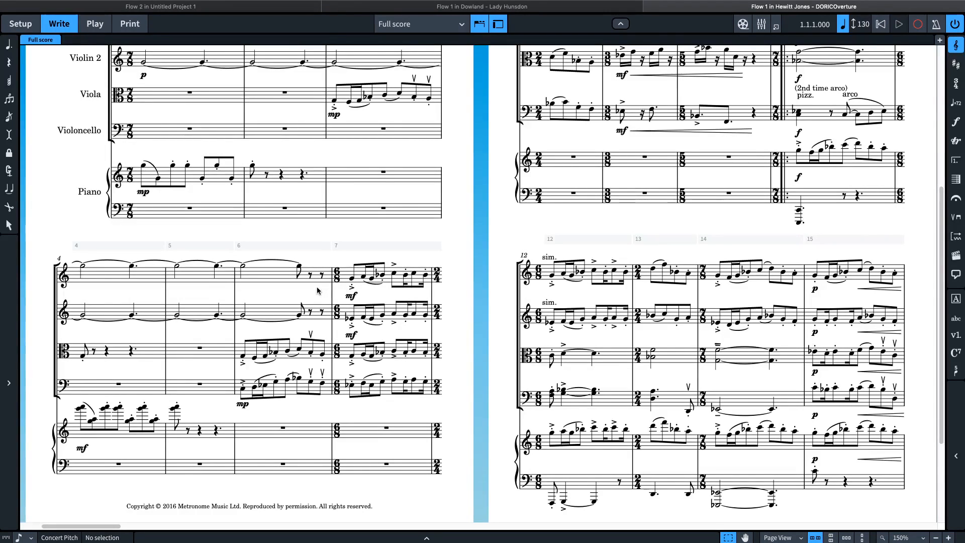
pyautogui.scroll(-1, 317, 290)
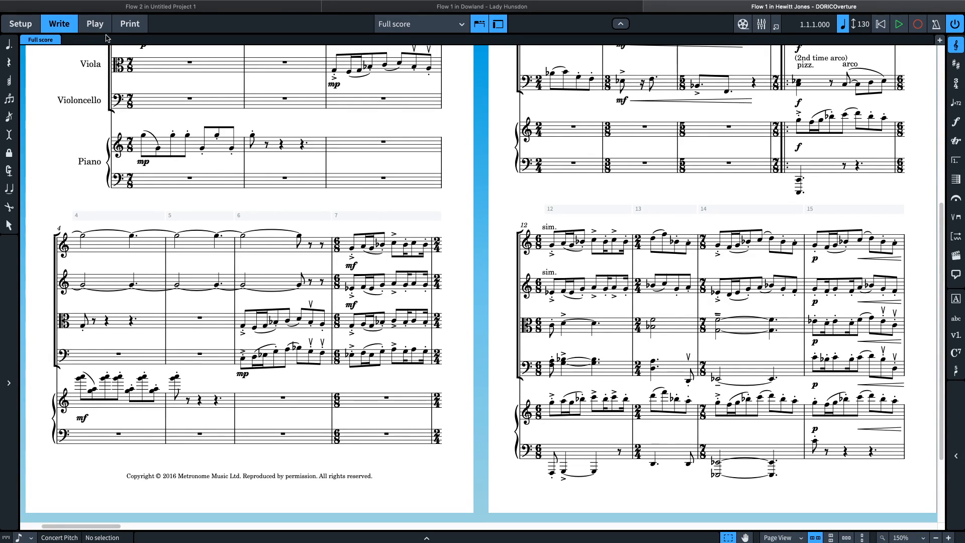
pyautogui.click(126, 24)
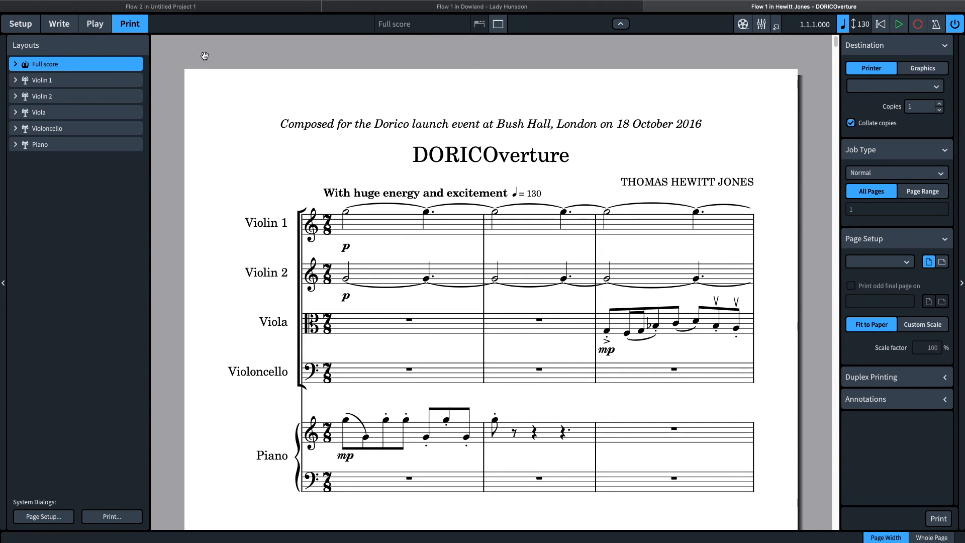
pyautogui.click(18, 81)
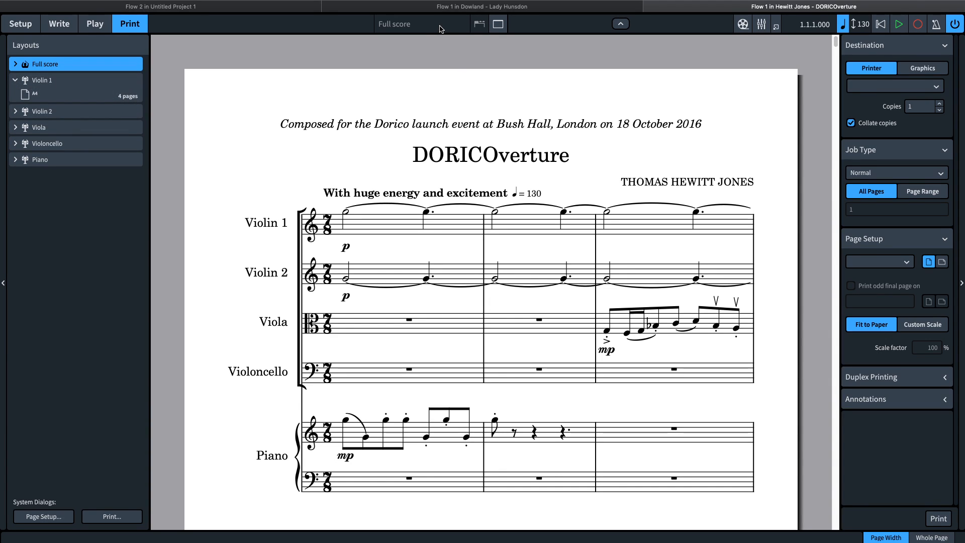
pyautogui.click(42, 81)
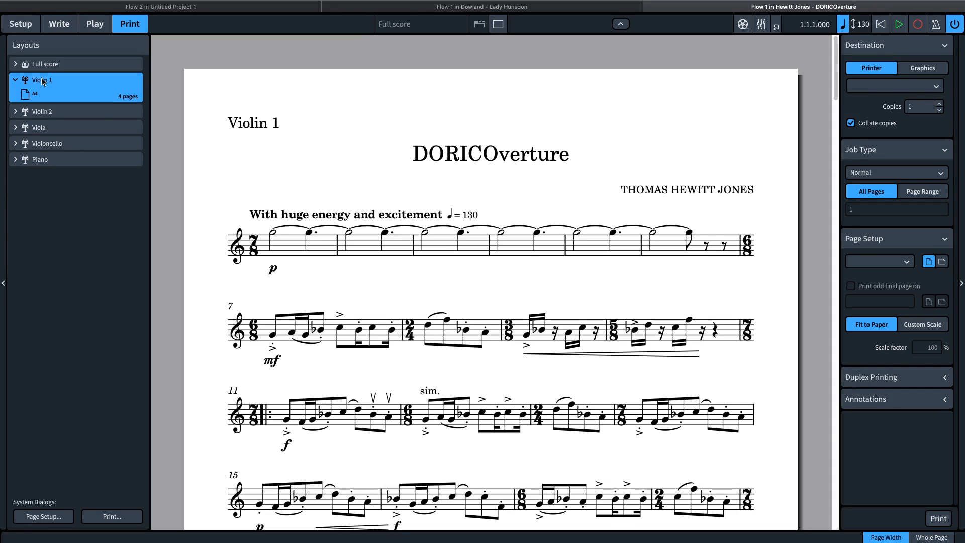
pyautogui.click(63, 131)
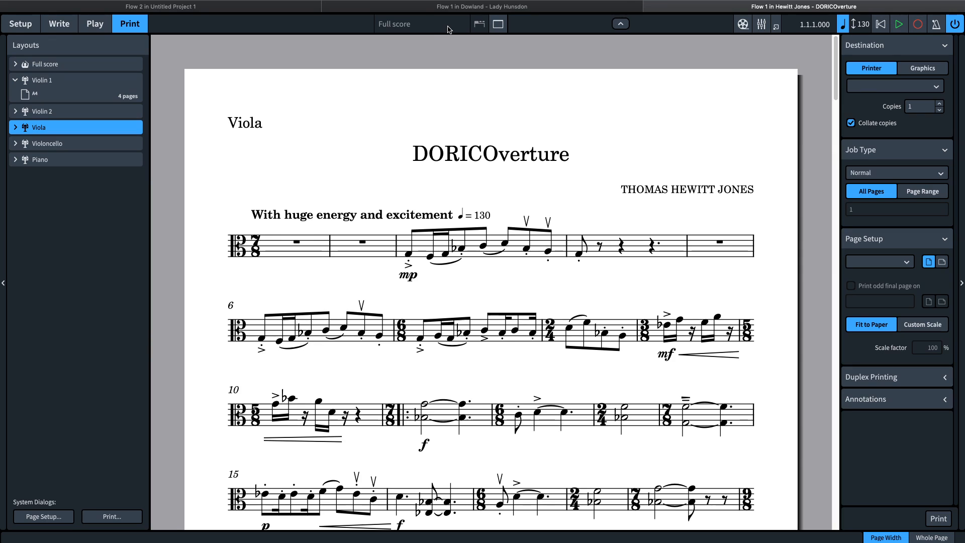
pyautogui.click(39, 64)
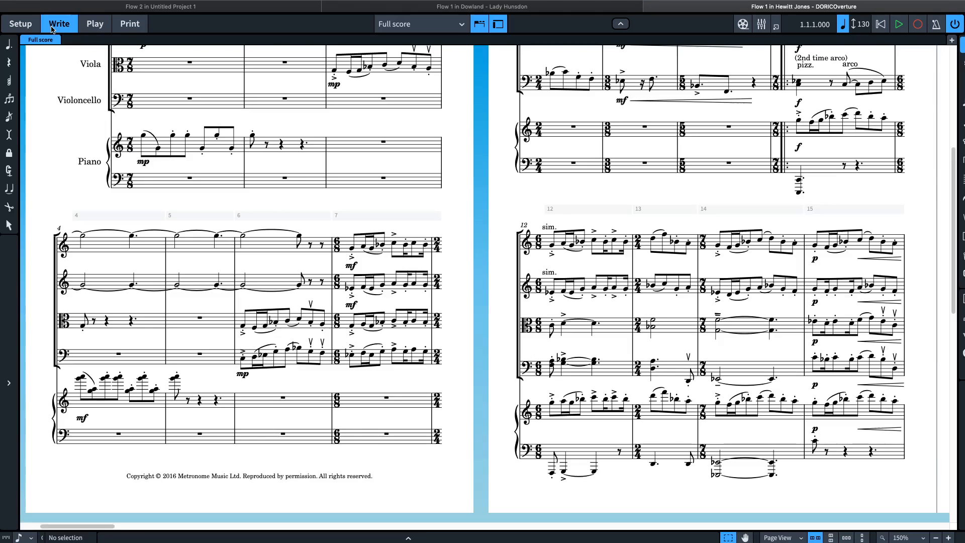
# View the overture in Write and Play modes, and look through the Full score preview in Print mode
pyautogui.click(53, 26)
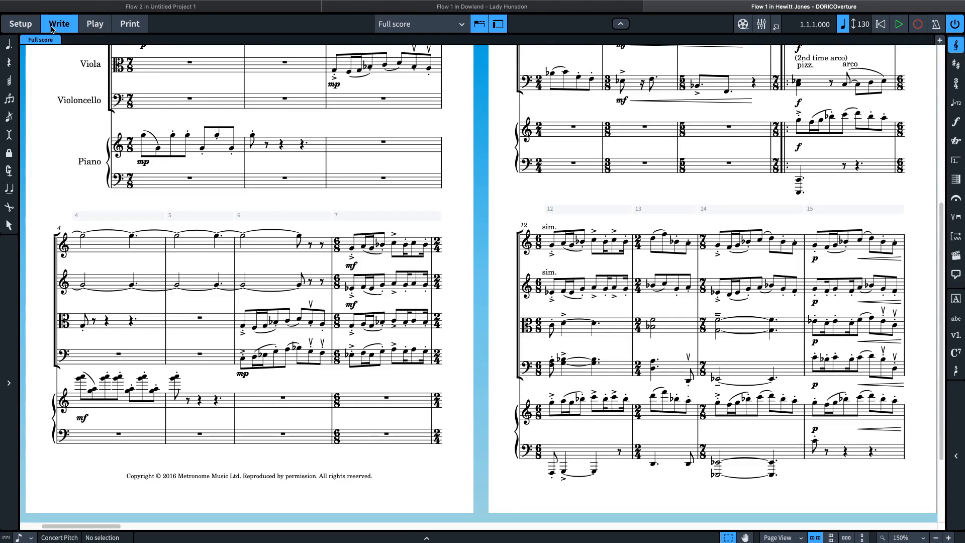
pyautogui.click(95, 25)
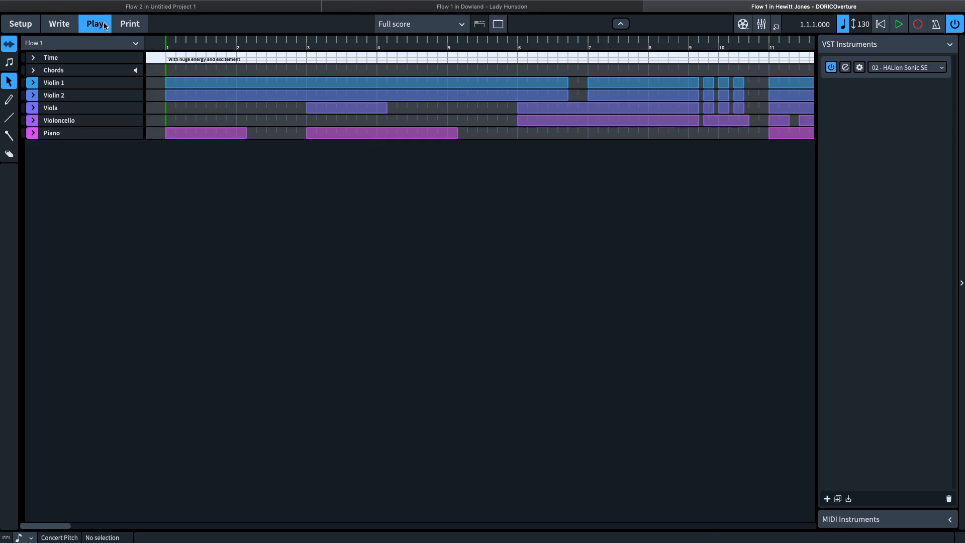
pyautogui.click(139, 24)
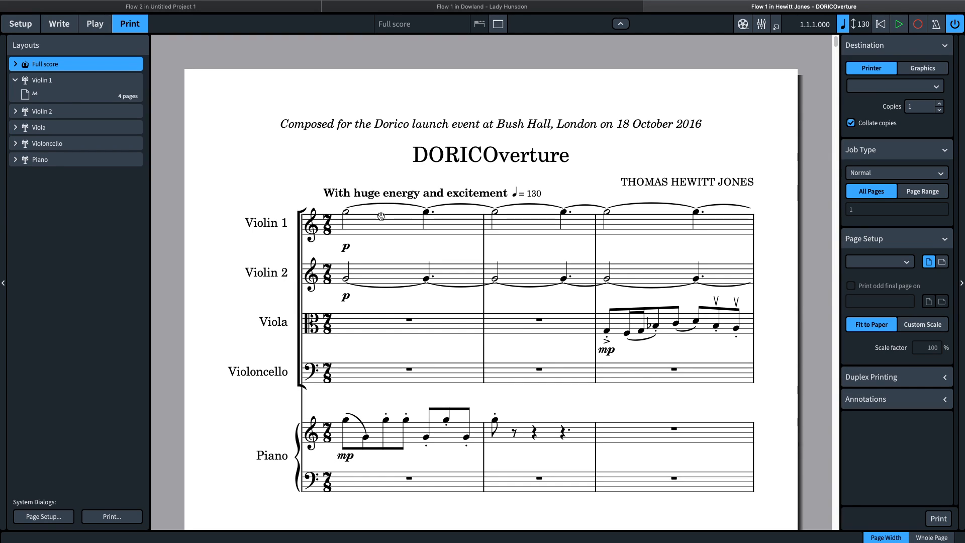
pyautogui.scroll(-20, 327, 229)
pyautogui.scroll(20, 327, 230)
# Show the import options for the project, including MusicXML, and dismiss them without importing
pyautogui.moveTo(1, 4)
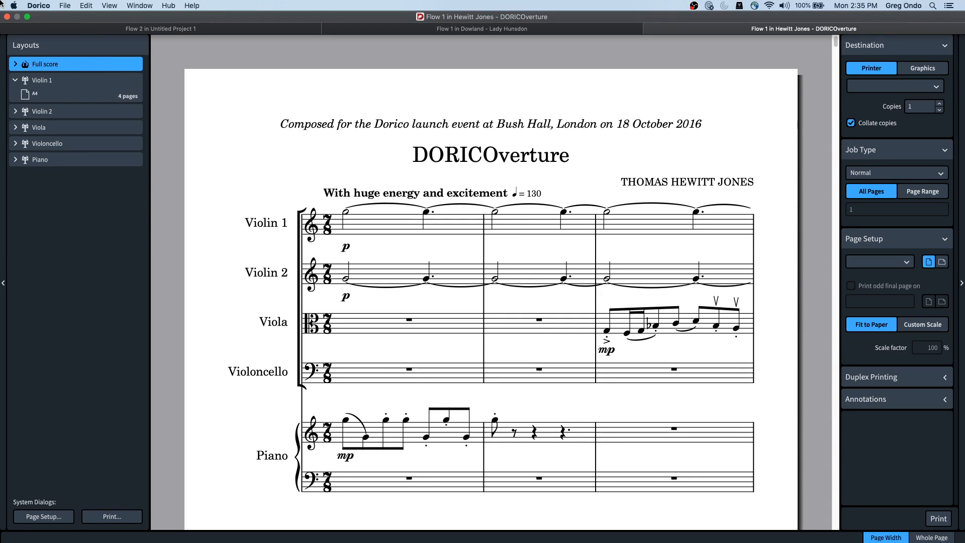
pyautogui.click(64, 6)
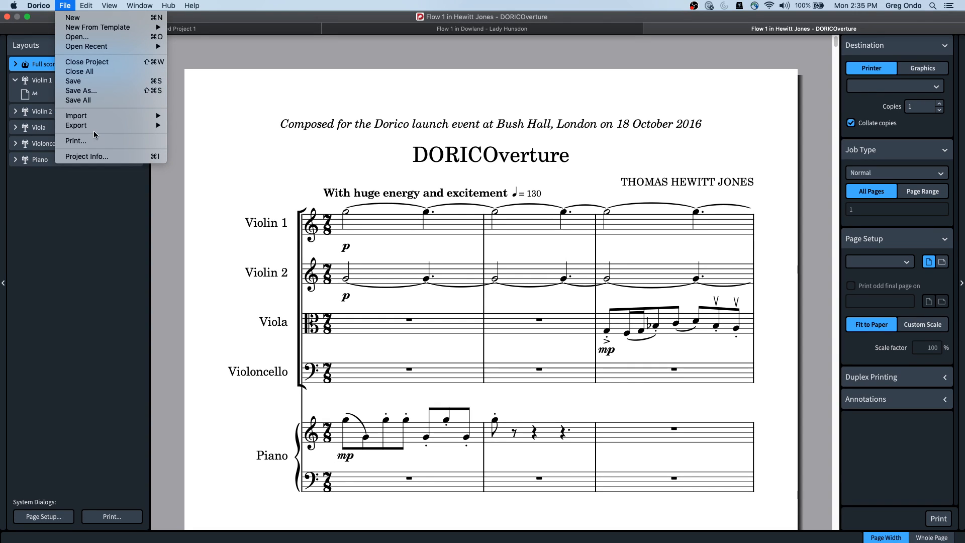
pyautogui.moveTo(94, 120)
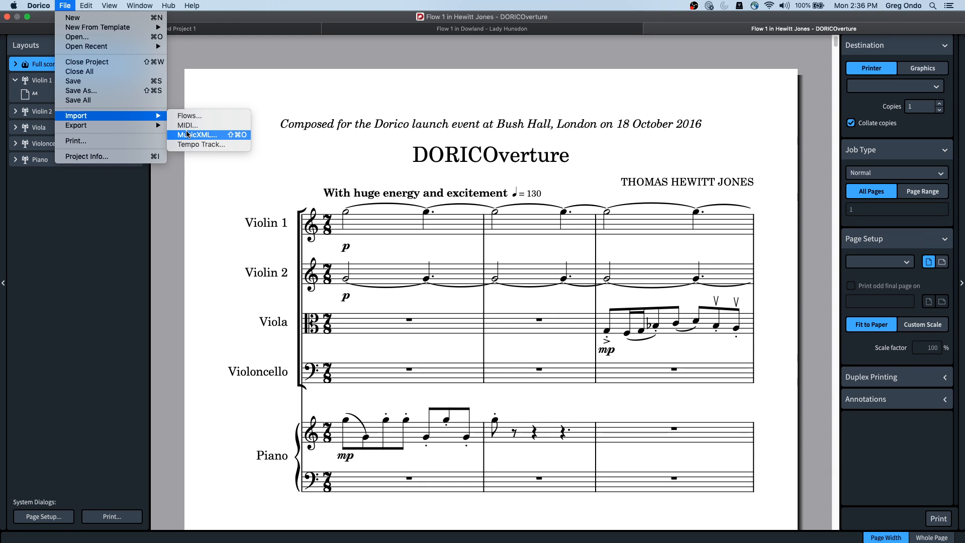
pyautogui.click(119, 235)
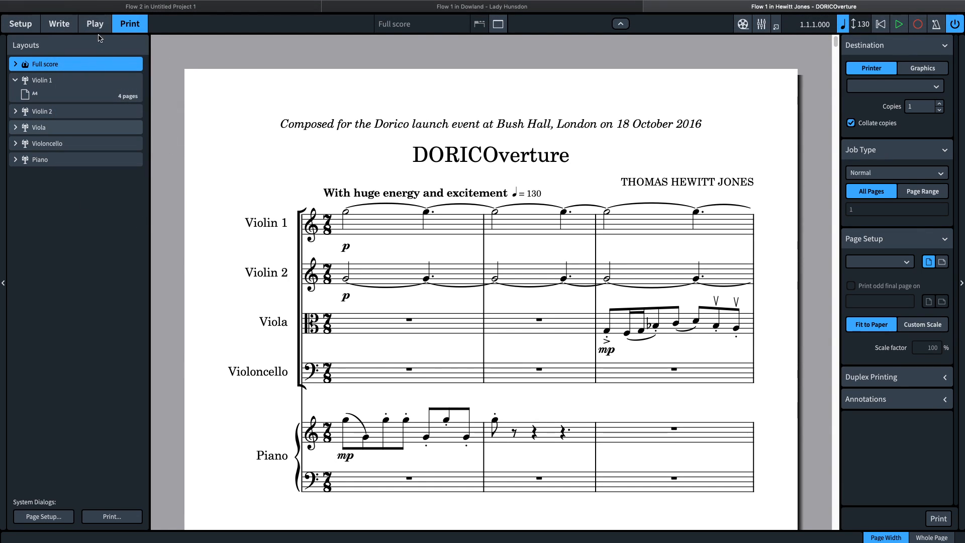
# Show the Mixer in Play mode and insert GA Classics - CRUNCH in the first slot of the HSSE 1 Violin channel
pyautogui.click(97, 26)
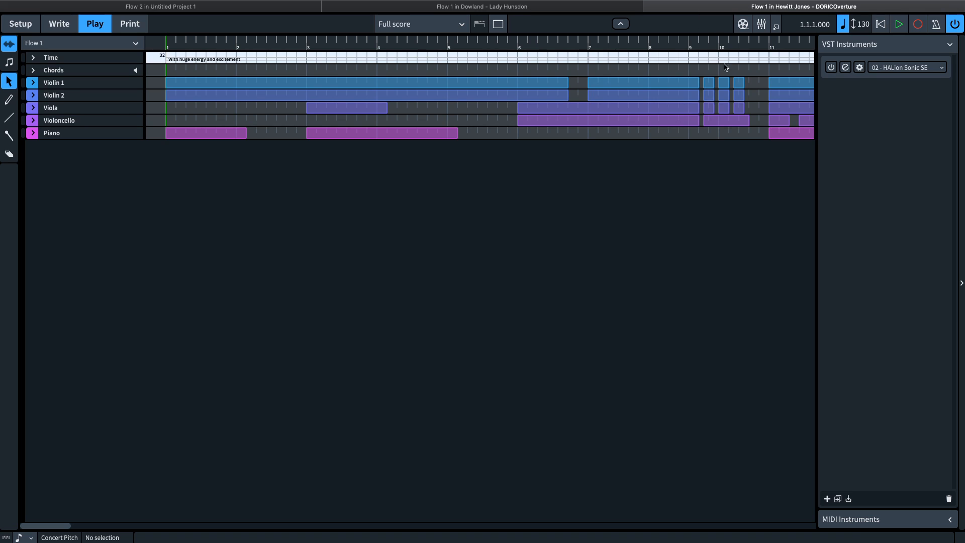
pyautogui.click(762, 24)
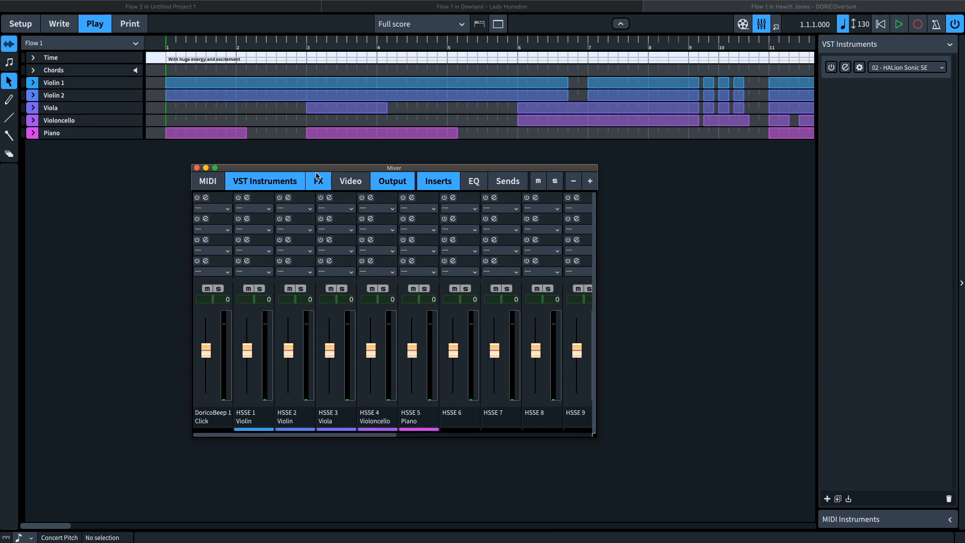
pyautogui.click(271, 209)
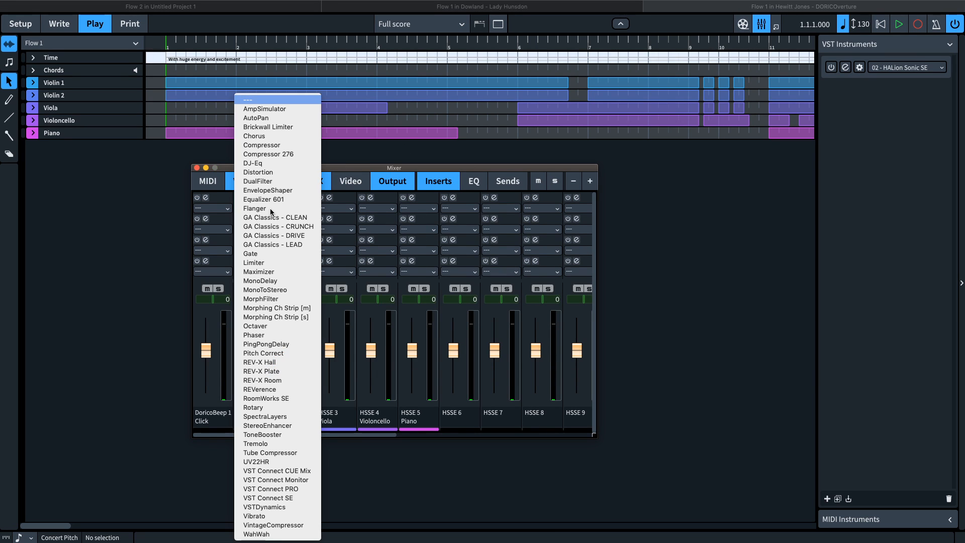
pyautogui.click(272, 227)
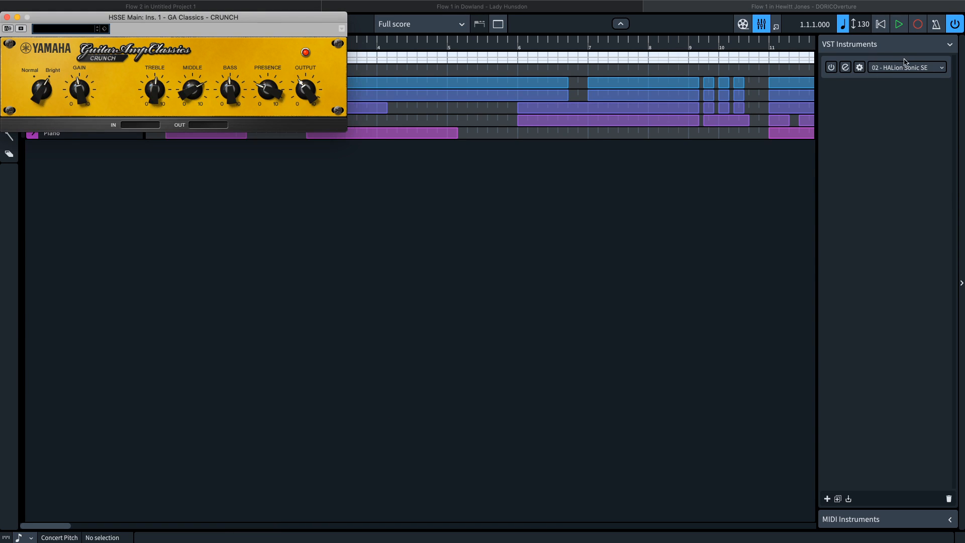
pyautogui.click(6, 17)
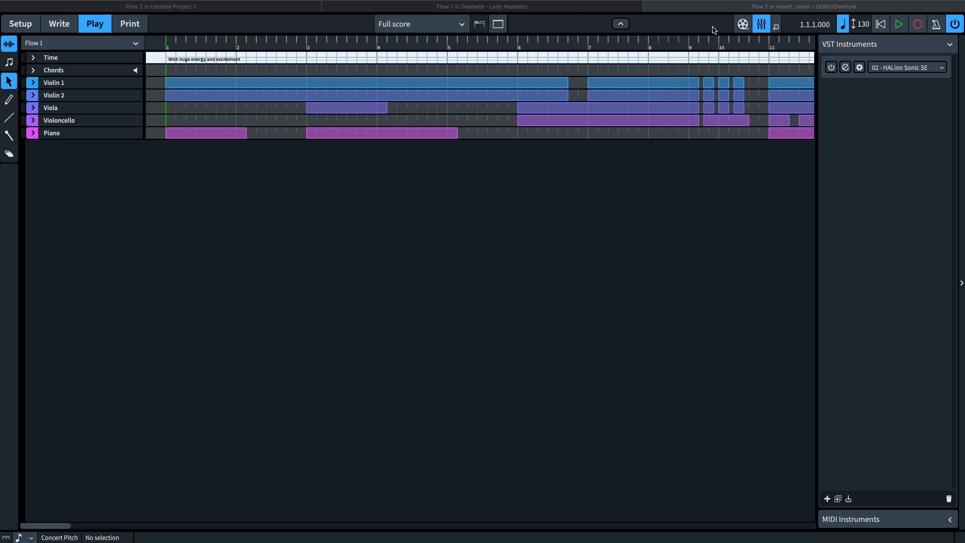
# Reopen the Mixer and lower the volume fader of the HSSE 5 Piano channel
pyautogui.click(763, 28)
pyautogui.click(764, 28)
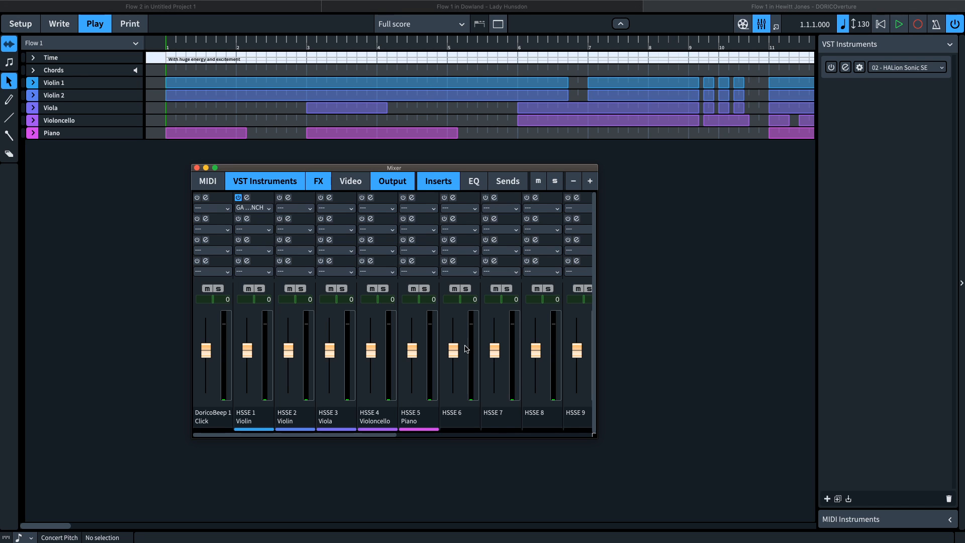
pyautogui.moveTo(412, 350); pyautogui.dragTo(412, 364)
# Show the Mixer's EQ and Sends sections, and rebalance by raising the HSSE 1 and 3 faders and lowering HSSE 2 and the click channel
pyautogui.click(474, 181)
pyautogui.click(507, 181)
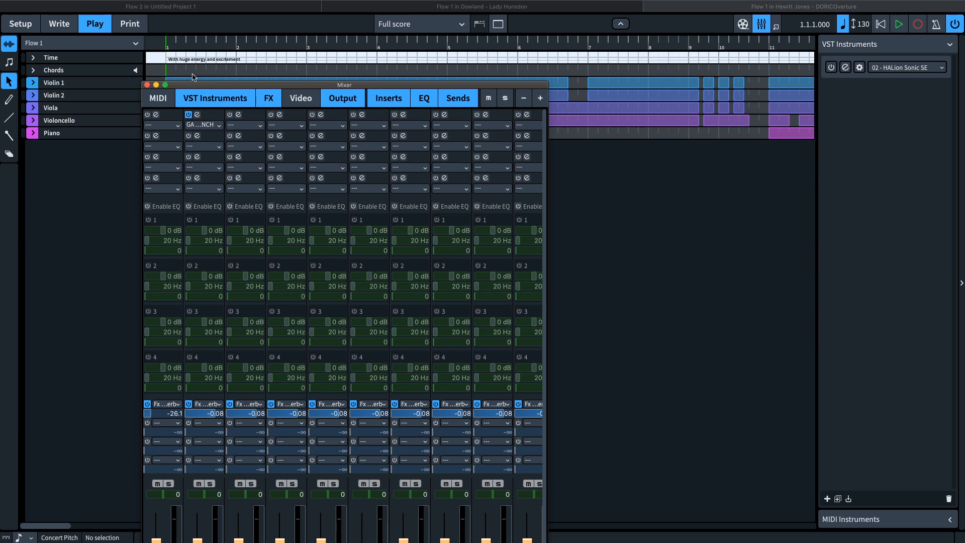
pyautogui.moveTo(180, 87); pyautogui.dragTo(214, 6)
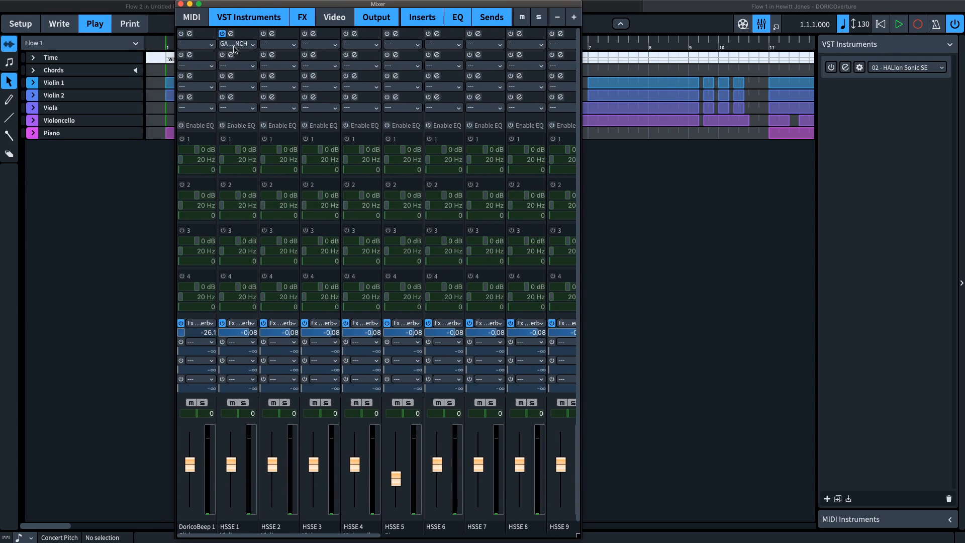
pyautogui.moveTo(315, 463)
pyautogui.mouseDown()
pyautogui.moveTo(313, 446)
pyautogui.moveTo(272, 475)
pyautogui.moveTo(233, 455)
pyautogui.moveTo(188, 475)
pyautogui.mouseUp()
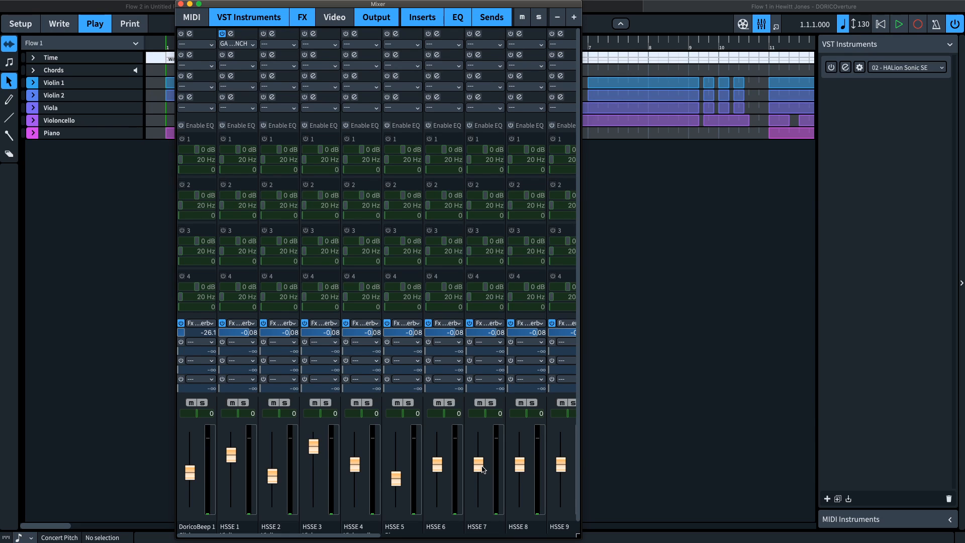
pyautogui.click(181, 4)
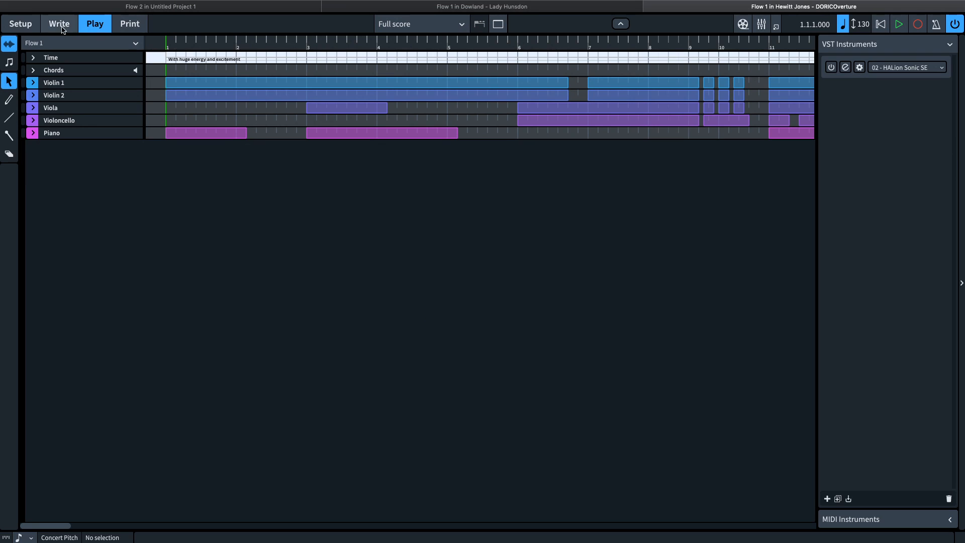
# View the Expression Maps settings for HSO Flute Solo, HSO Horn Solo and HSO Trombone 3 Players
pyautogui.moveTo(246, 2)
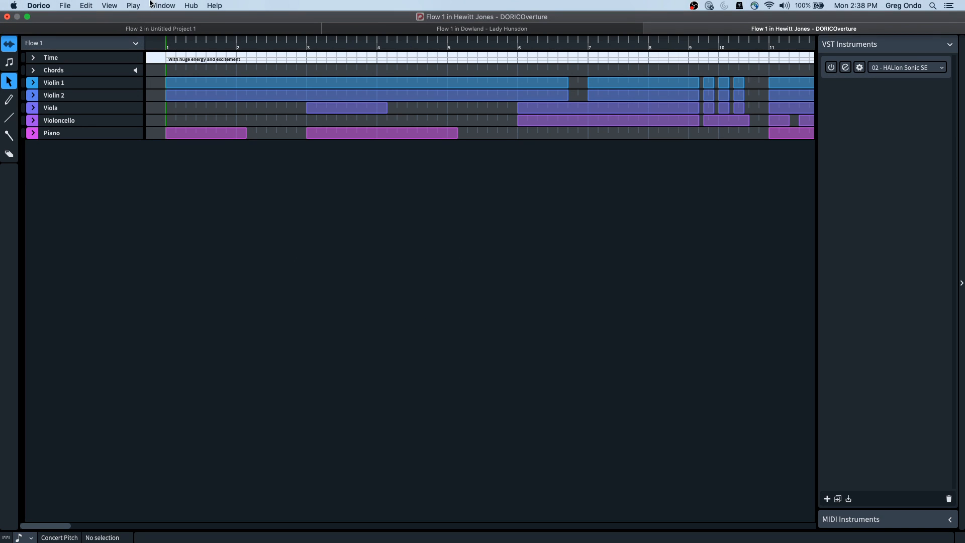
pyautogui.click(135, 6)
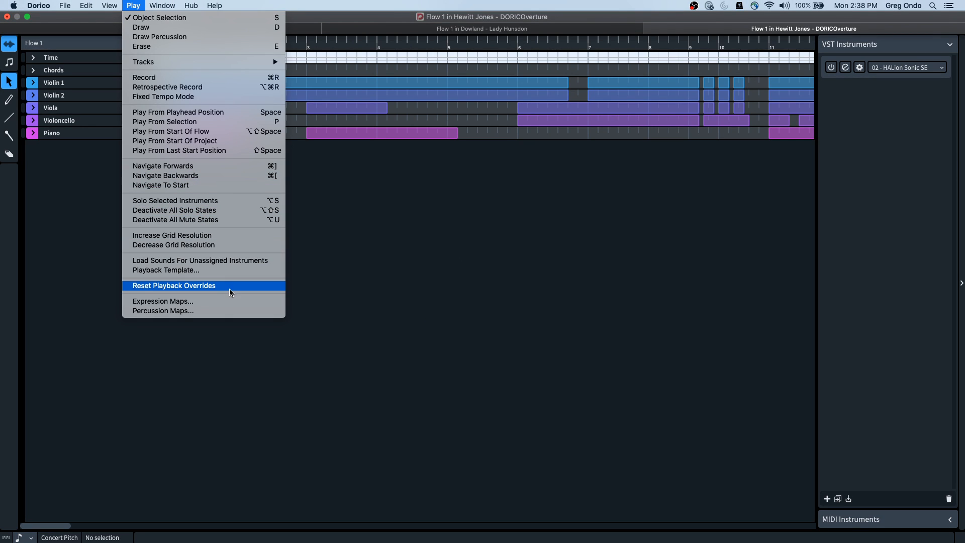
pyautogui.click(221, 301)
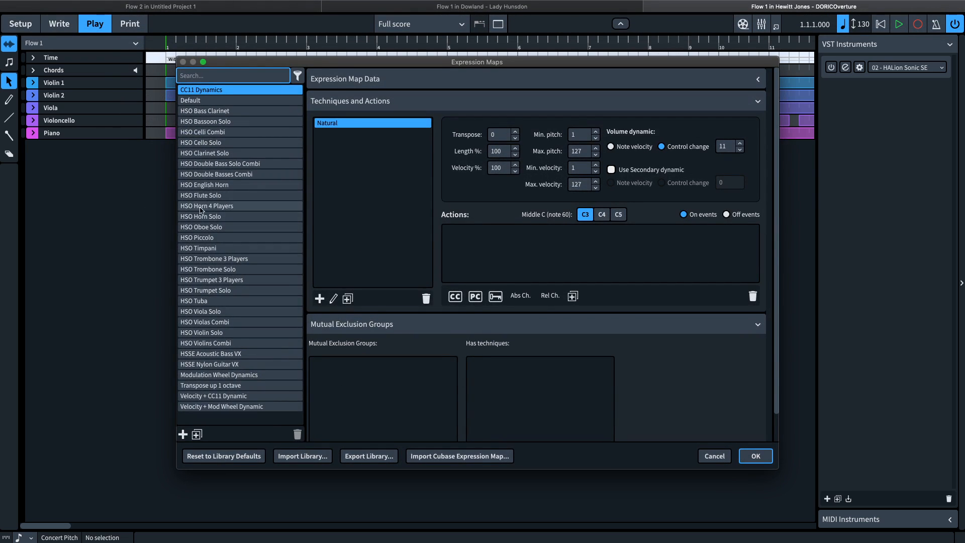
pyautogui.click(196, 195)
pyautogui.click(196, 219)
pyautogui.click(199, 260)
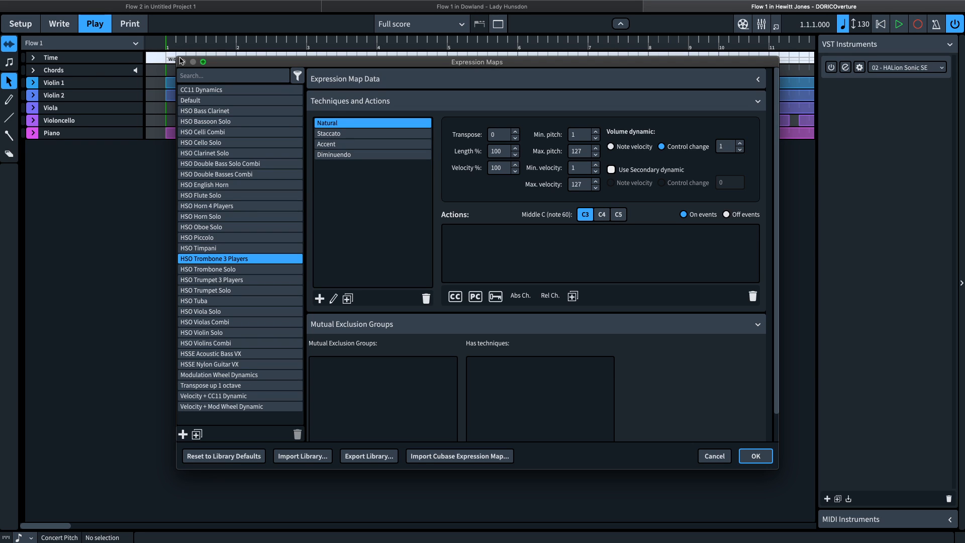
# Switch to Safari, go to the YouTube Studio live streaming page and end the stream
pyautogui.press('super+Tab')
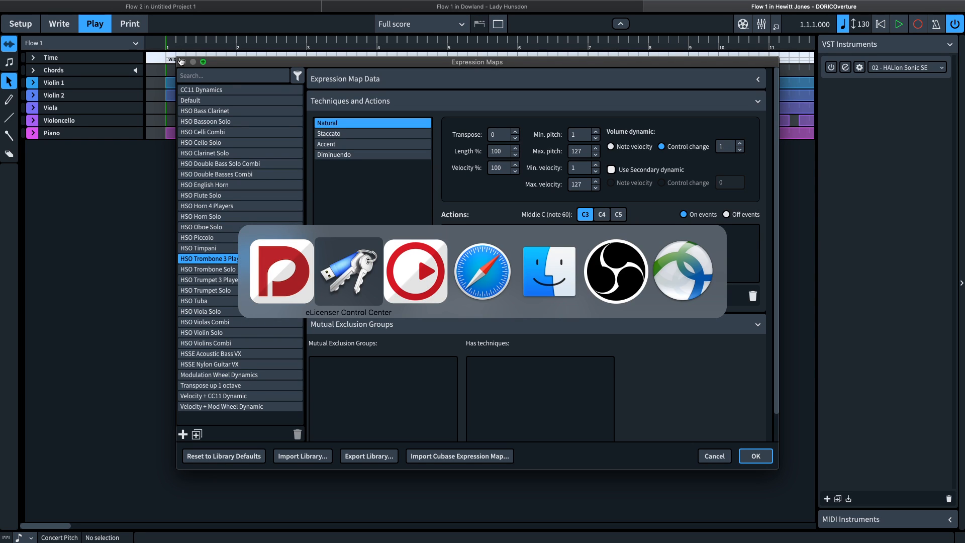
pyautogui.press('super+Tab')
pyautogui.press('super+Tab')
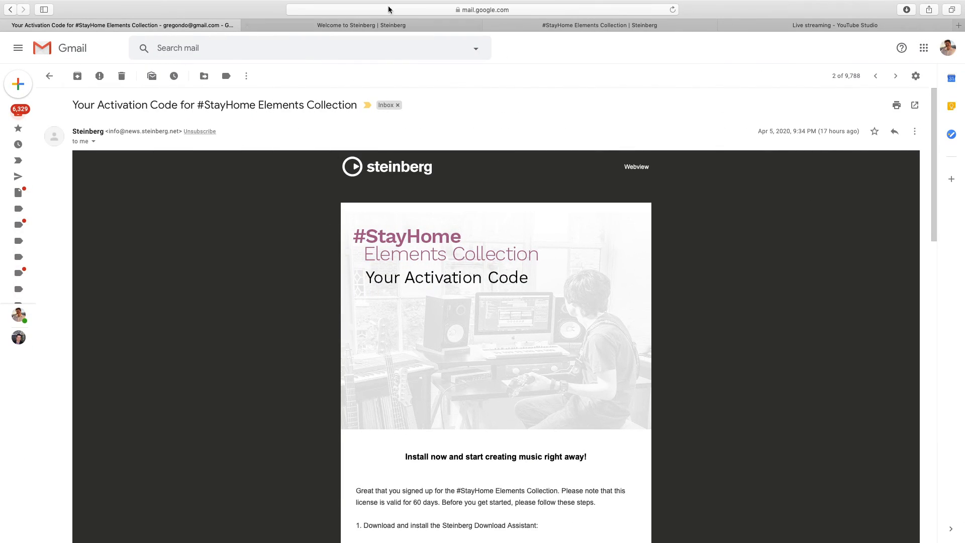
pyautogui.click(315, 29)
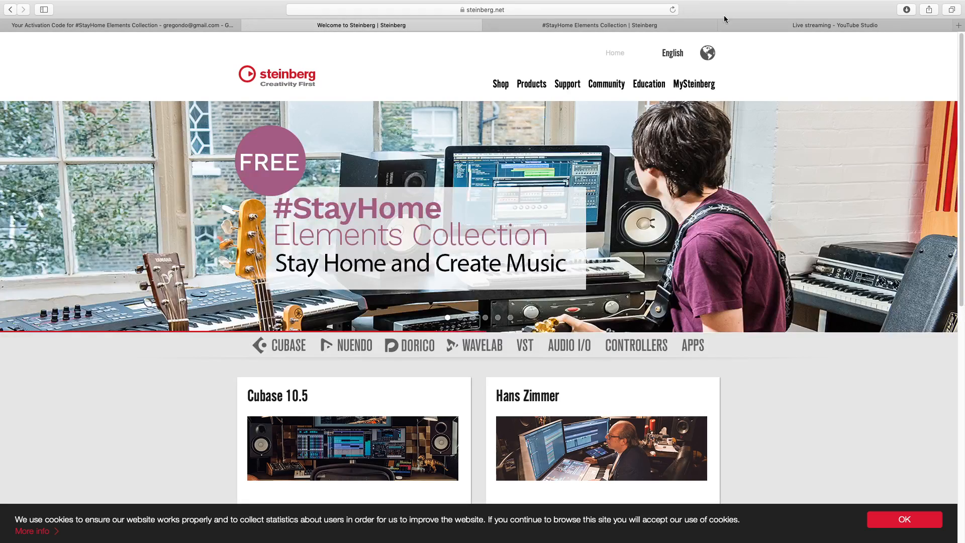
pyautogui.click(604, 25)
pyautogui.click(763, 26)
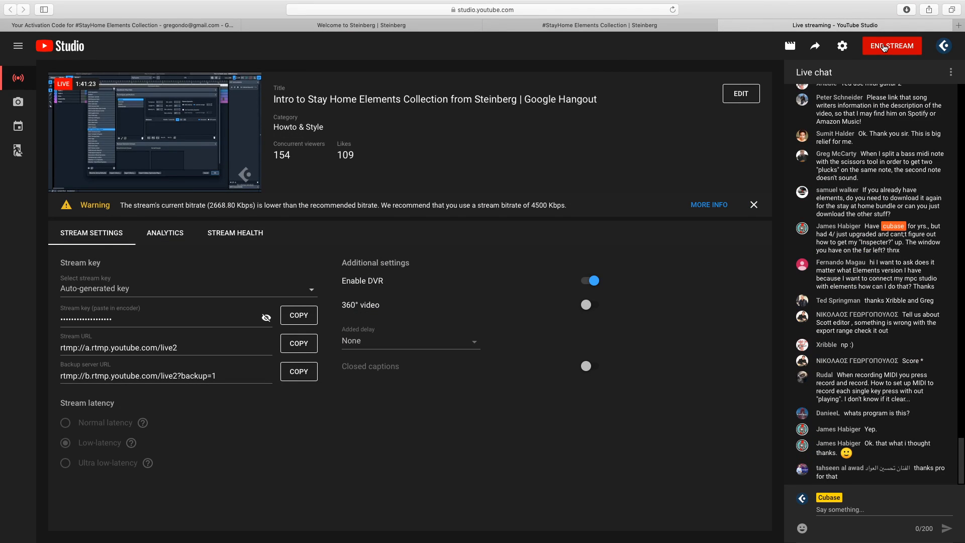
pyautogui.click(884, 47)
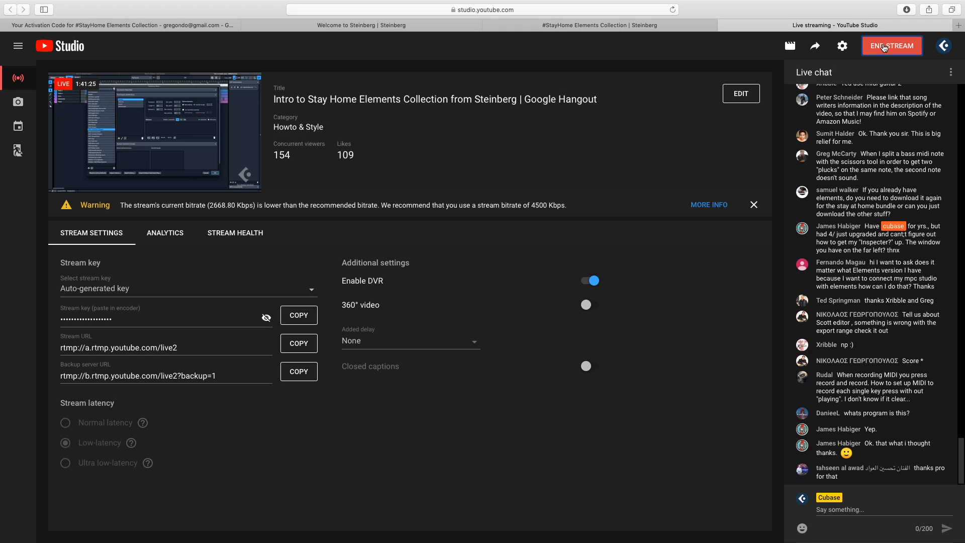